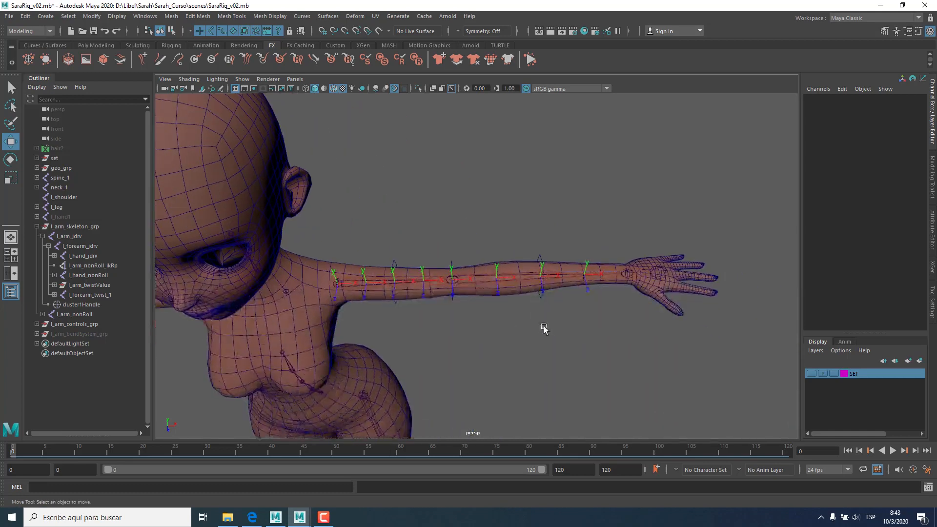
Step: Test the l_arm_bend_ctrl and l_forearm_bend_ctrl controls by moving each one, undoing both moves
alt+right_drag(544, 327, 565, 349)
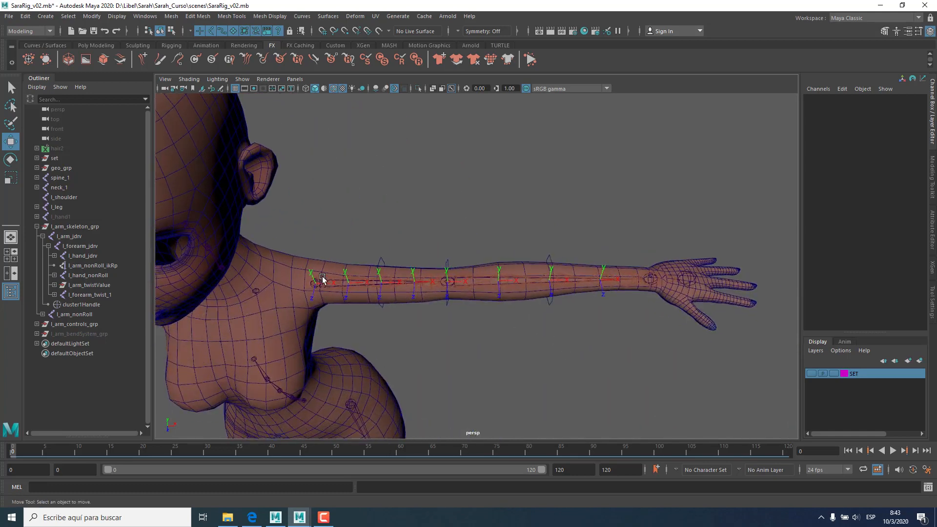
click(383, 268)
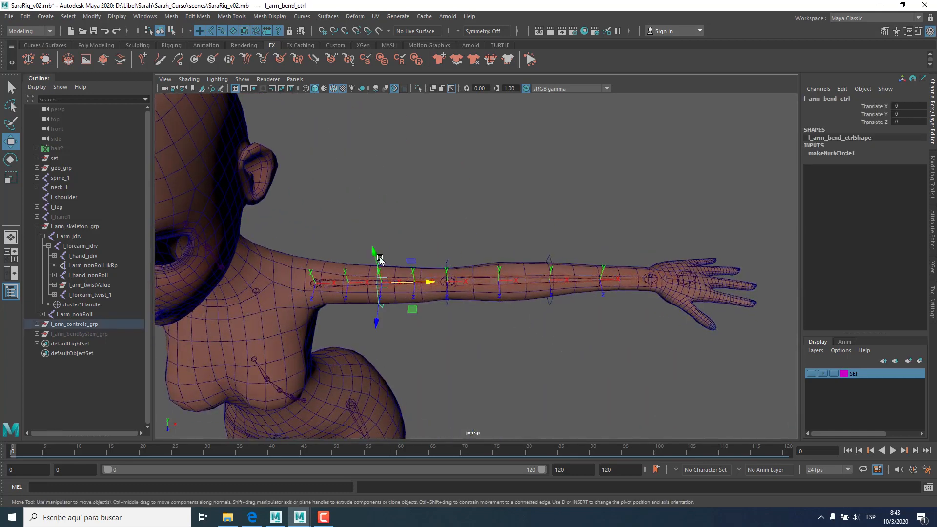
mouse_move(382, 269)
mouse_down()
mouse_move(366, 240)
mouse_move(376, 273)
mouse_up()
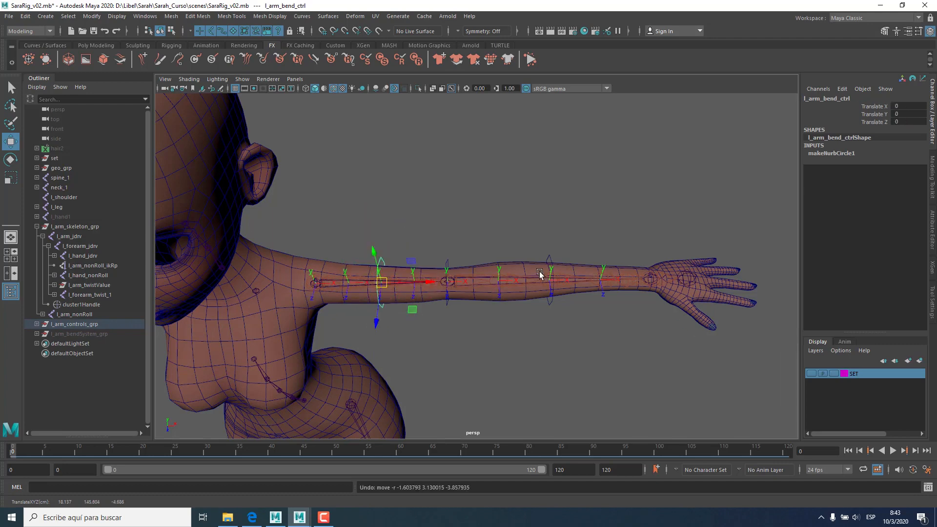
click(549, 274)
drag(554, 302, 547, 329)
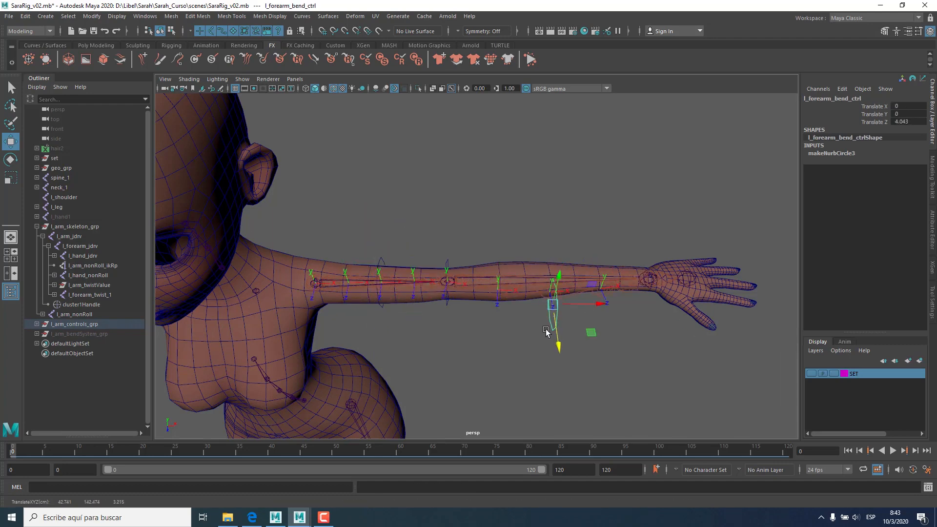
key(ctrl+z)
alt+drag(492, 315, 375, 209)
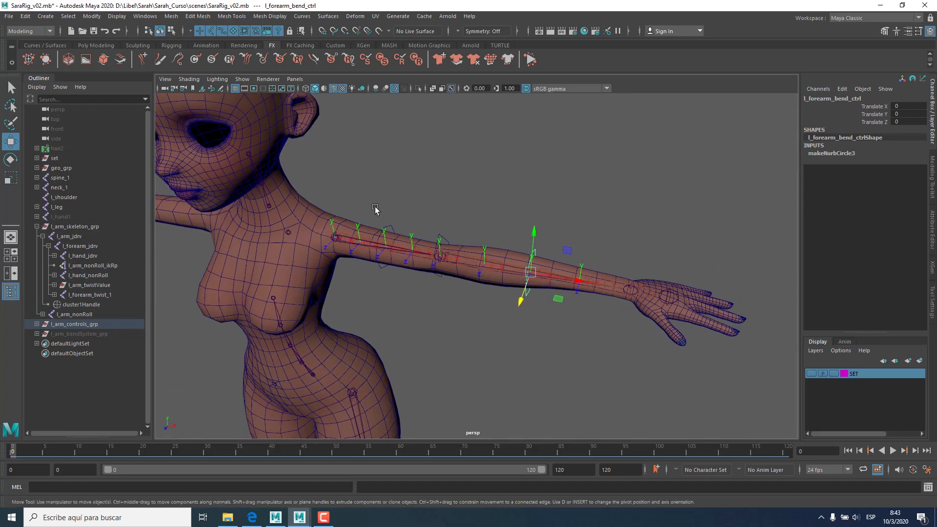
Step: Try rotating the l_forearm_jdrv joint freely with the Rotate tool and undo the rotation
click(92, 247)
key(f)
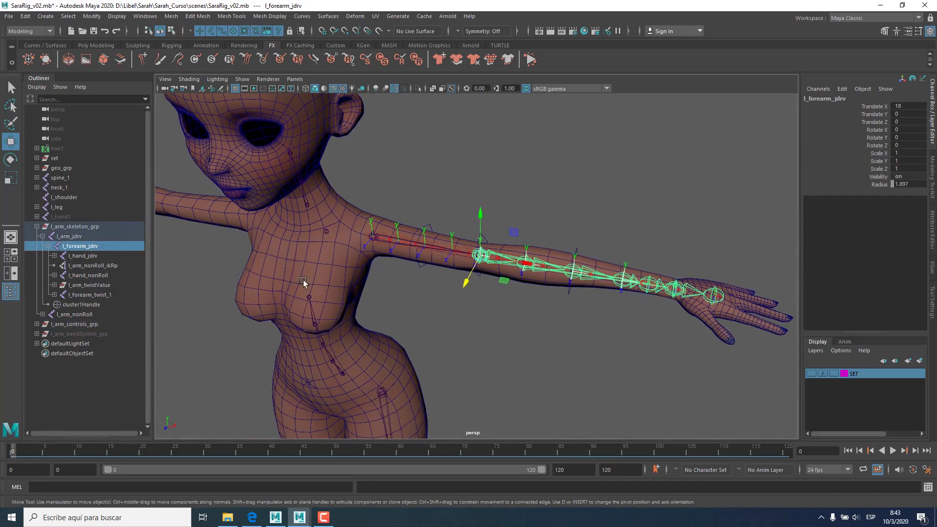
alt+drag(304, 280, 701, 250)
key(e)
key(ctrl+z)
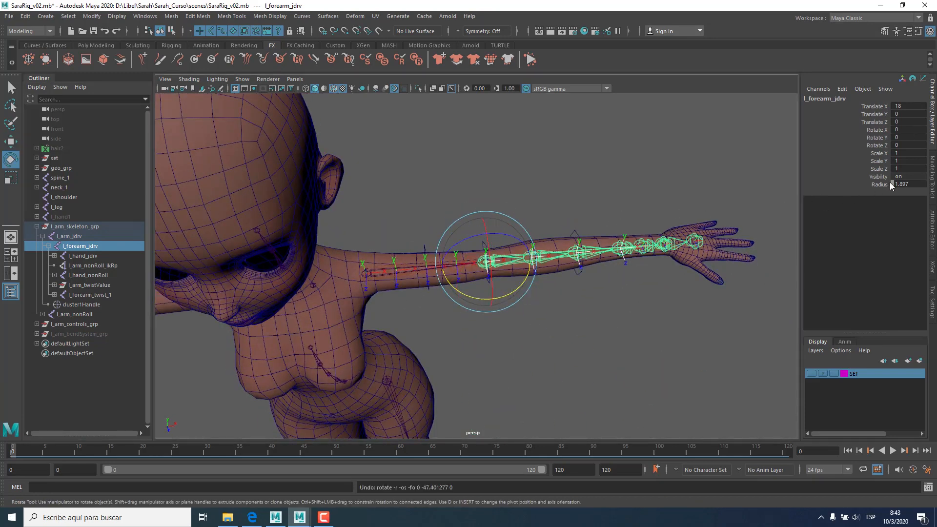
Step: Test the l_forearm_jdrv joint's Y rotation to about -446 degrees and reset Rotate Y to 0
click(881, 137)
middle_drag(882, 137, 630, 213)
alt+drag(630, 213, 617, 199)
key(ctrl+z)
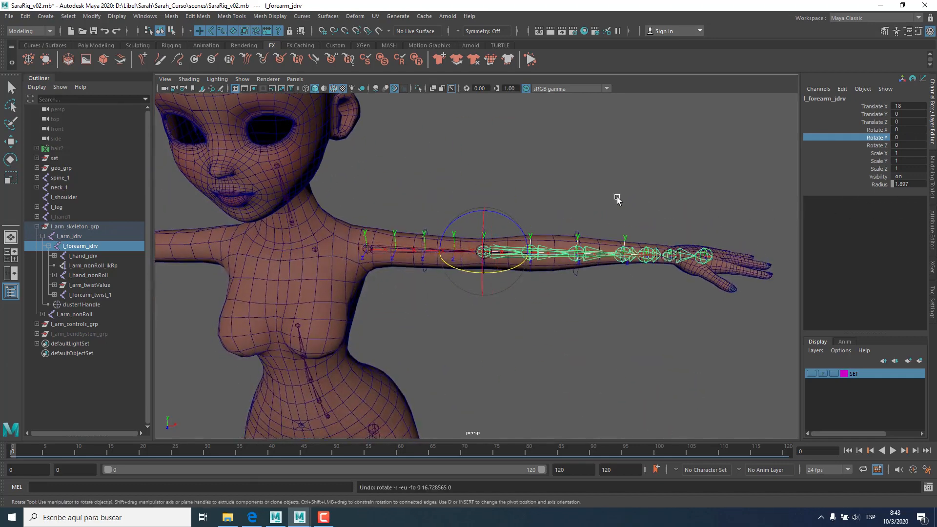
middle_drag(617, 157, 770, 157)
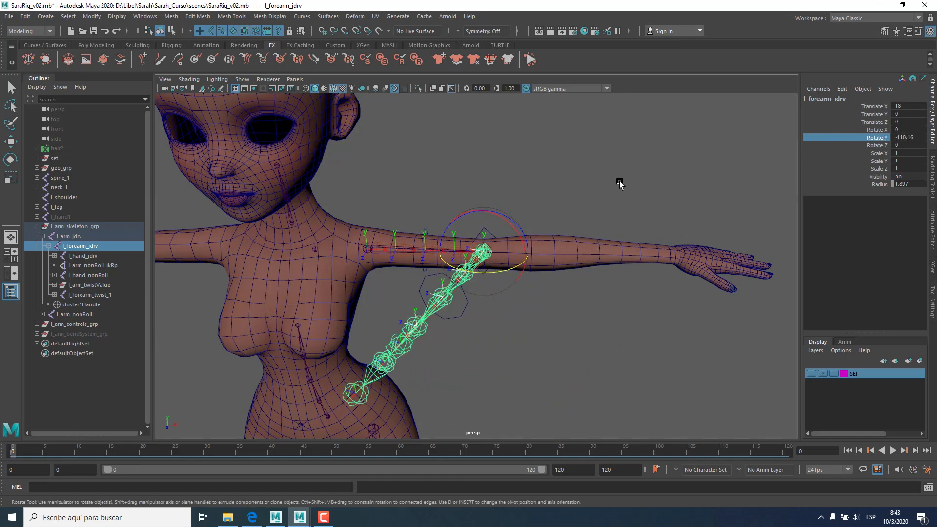
middle_drag(622, 184, 833, 341)
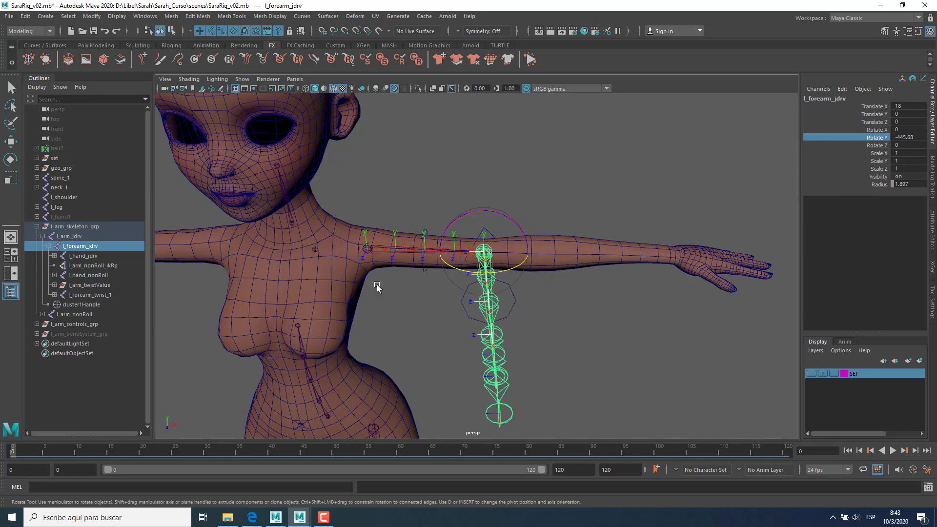
double_click(906, 139)
text(0)
key(Return)
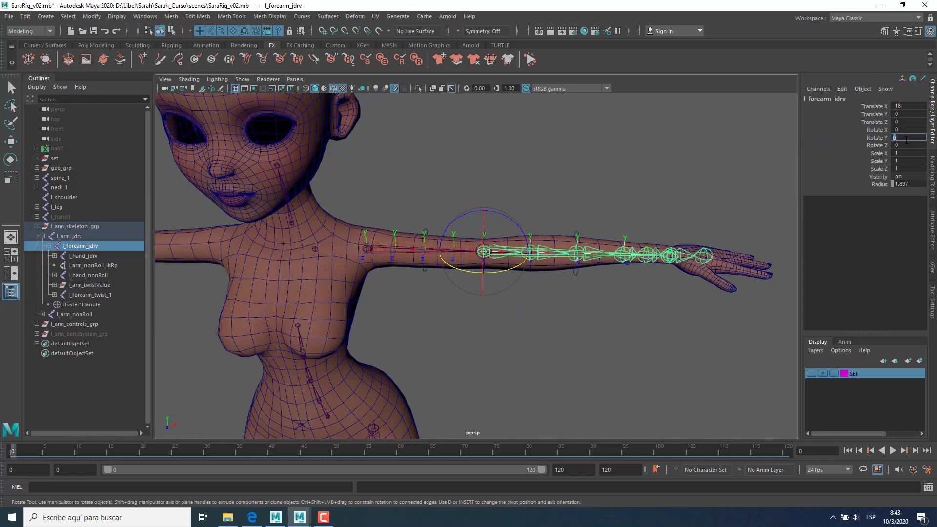
Step: Test the l_forearm_jdrv joint's Z rotation to about -394 degrees and reset Rotate Z to 0
click(870, 145)
middle_drag(695, 168, 805, 183)
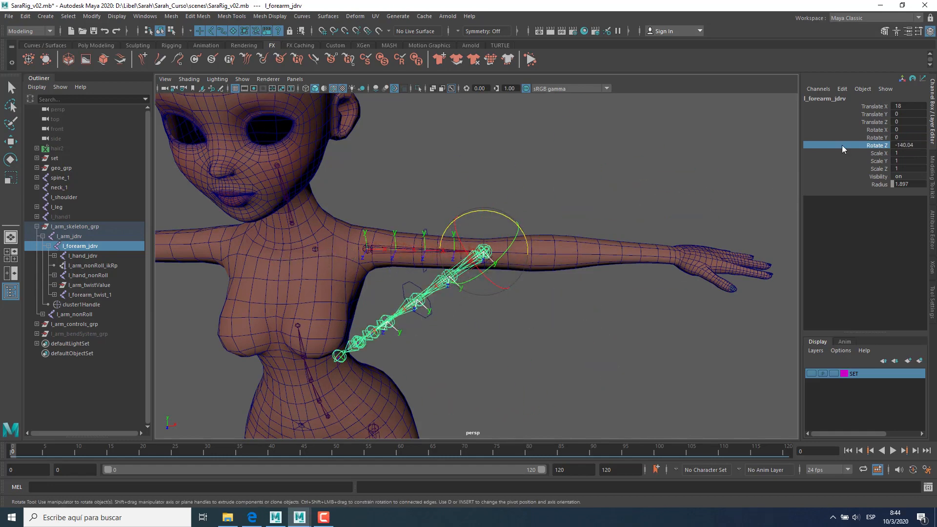
middle_drag(524, 167, 888, 190)
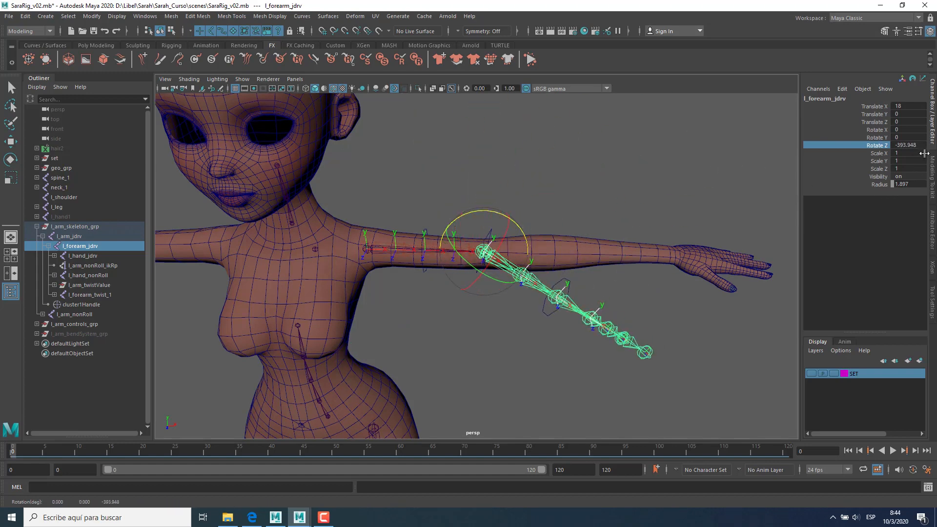
click(921, 148)
text(0)
key(Return)
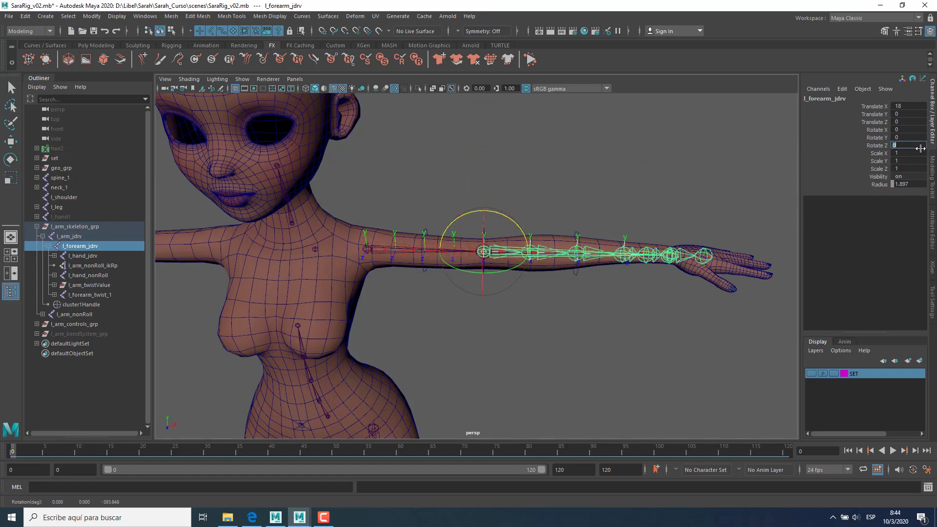
Step: Test the l_forearm_jdrv joint's twist by rotating it to about -401 degrees in X and reset Rotate X to 0
click(877, 131)
alt+drag(617, 245, 596, 224)
middle_drag(596, 224, 813, 210)
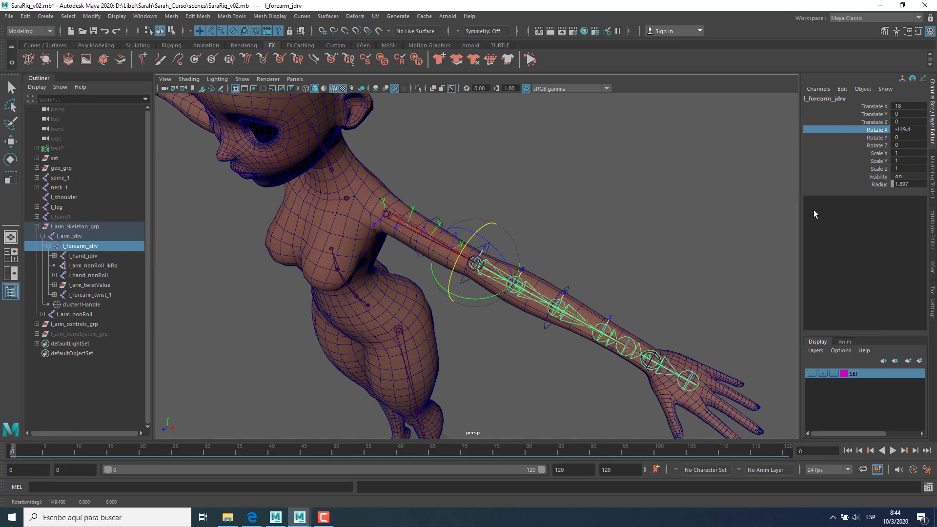
middle_drag(562, 210, 907, 233)
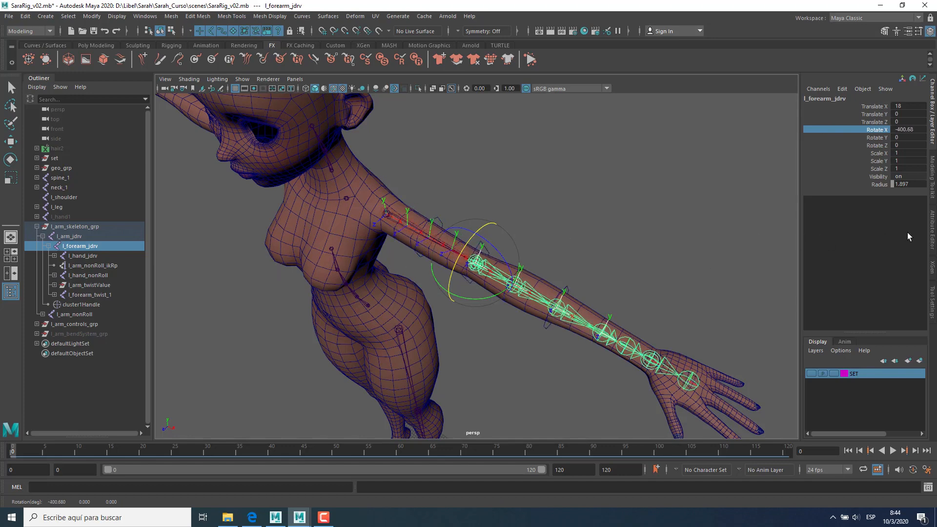
double_click(912, 130)
text(0)
key(Return)
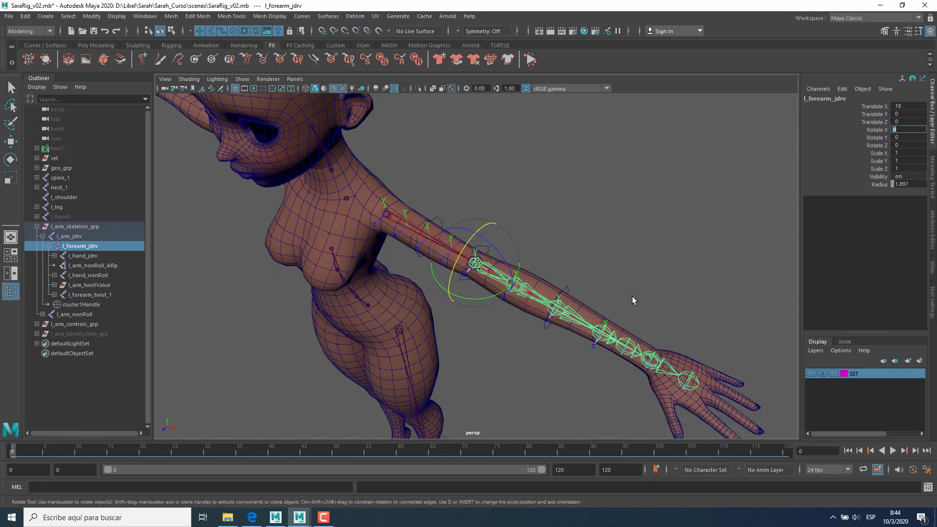
Step: Test moving the upper arm's l_arm_bend_ctrl freely, undo the move and clear the selection
alt+drag(634, 299, 720, 261)
click(581, 317)
alt+drag(581, 317, 568, 304)
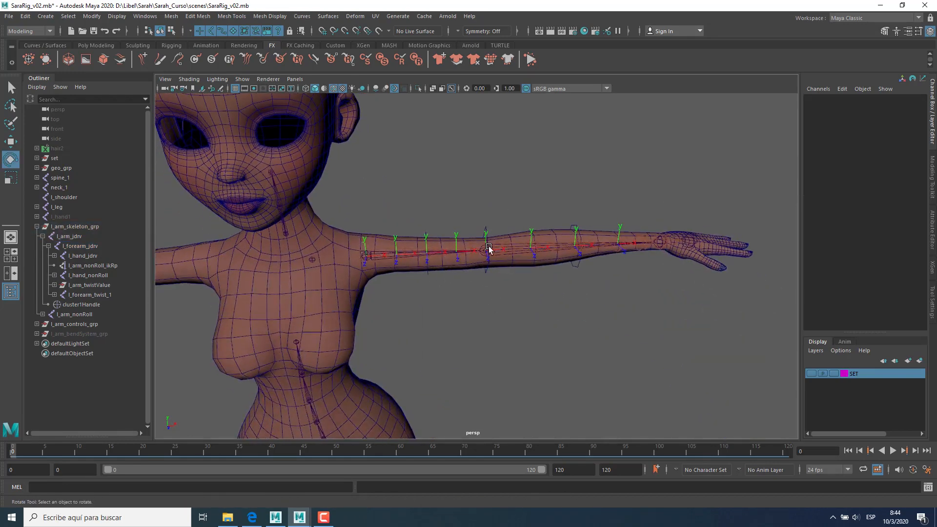
alt+right_drag(537, 272, 544, 300)
alt+drag(544, 301, 498, 303)
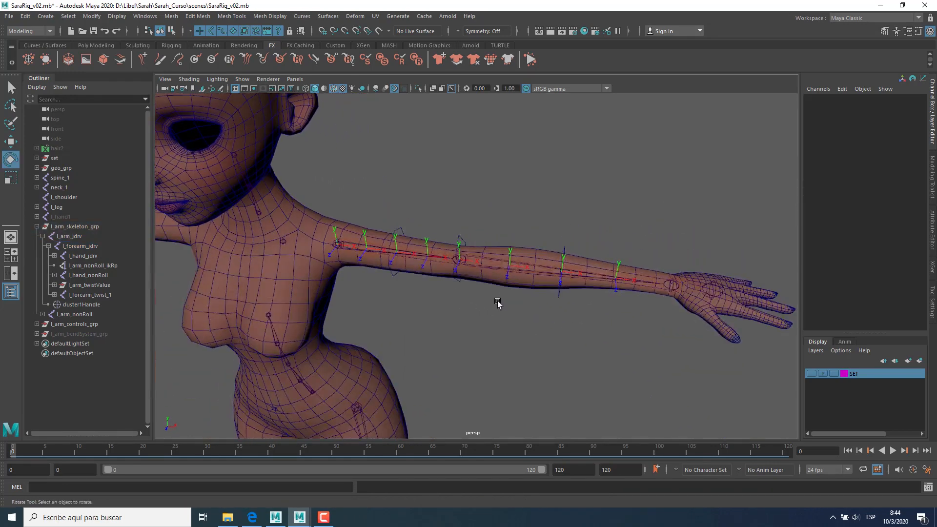
click(403, 231)
key(w)
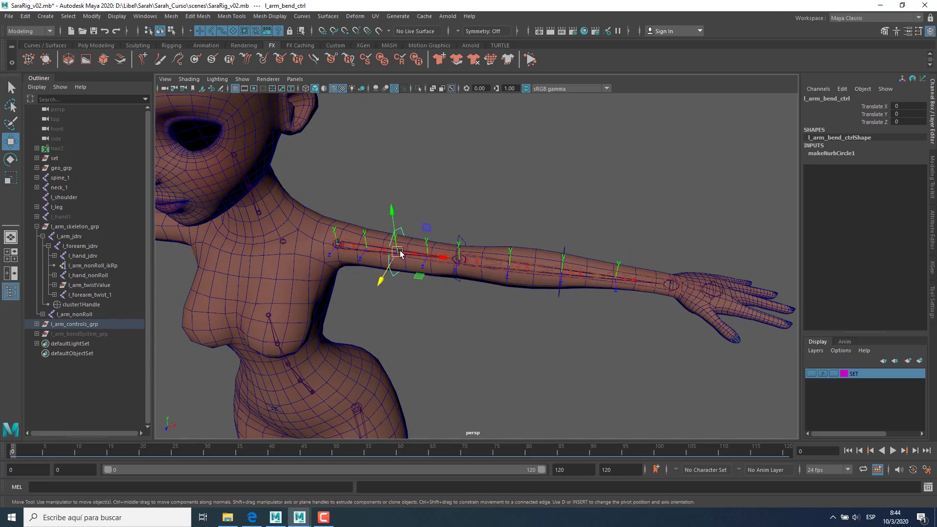
drag(398, 252, 488, 239)
key(ctrl+z)
click(508, 190)
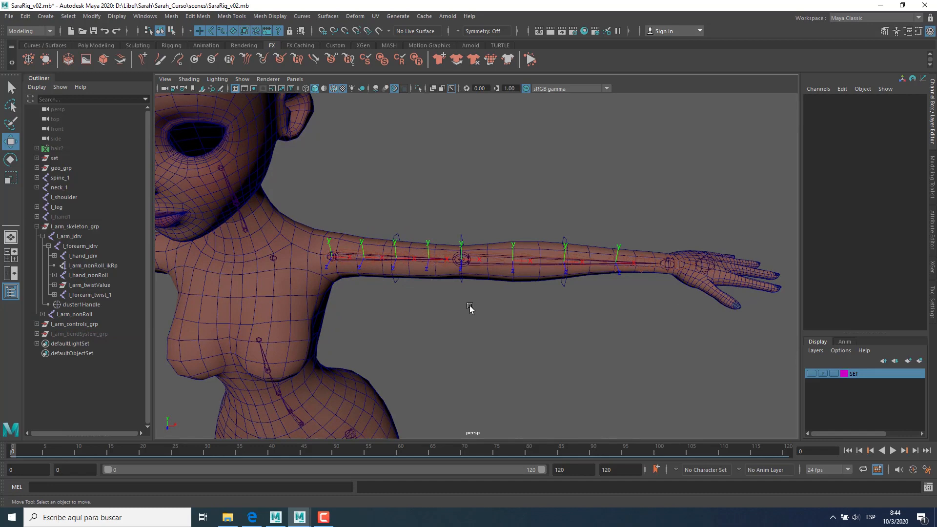
Step: Hide the l_forearm_twist_1 joint chain
alt+drag(484, 311, 503, 334)
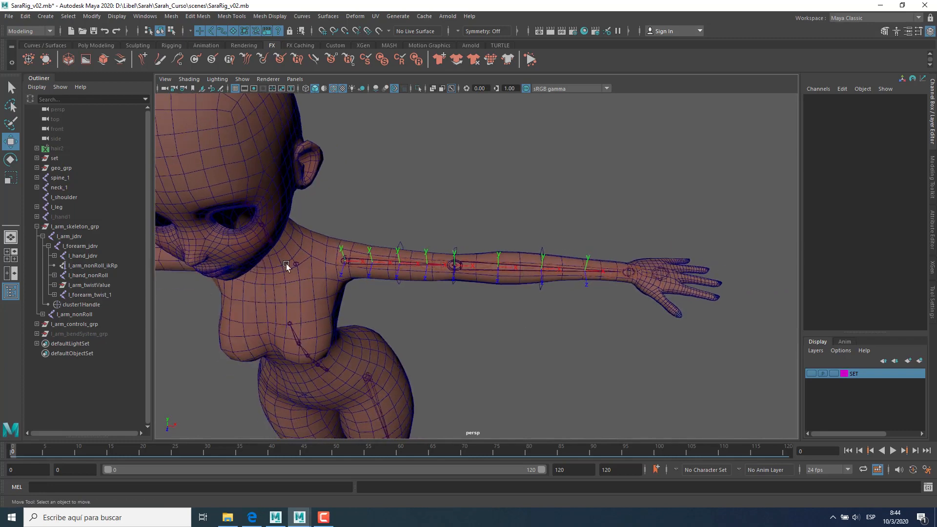
click(104, 297)
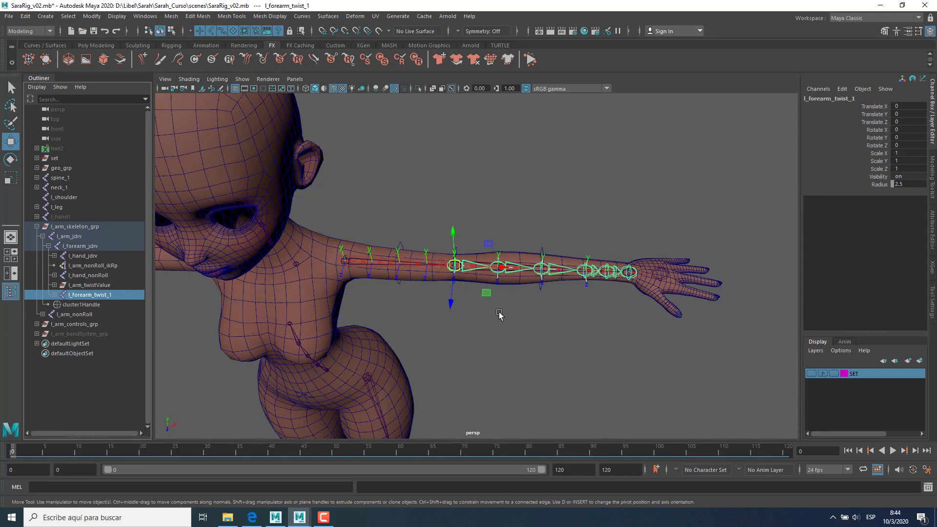
alt+drag(499, 314, 502, 263)
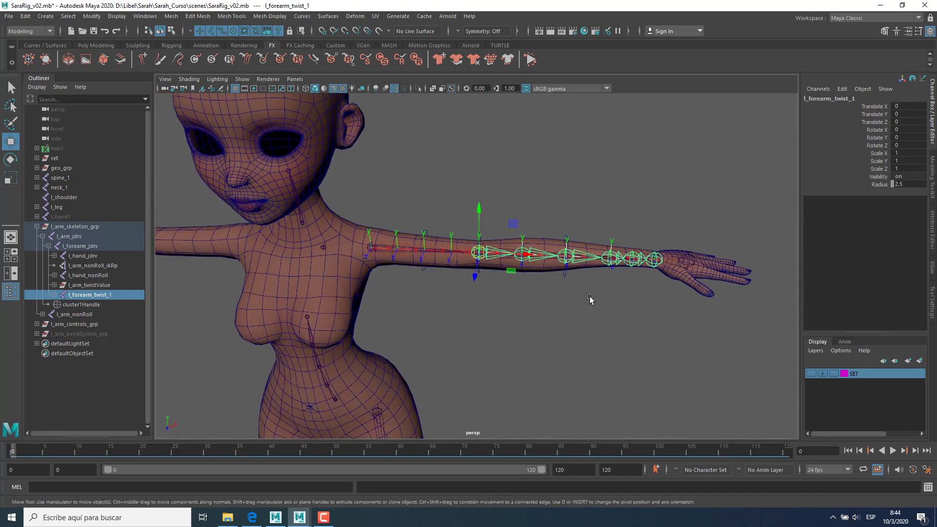
alt+drag(589, 299, 472, 265)
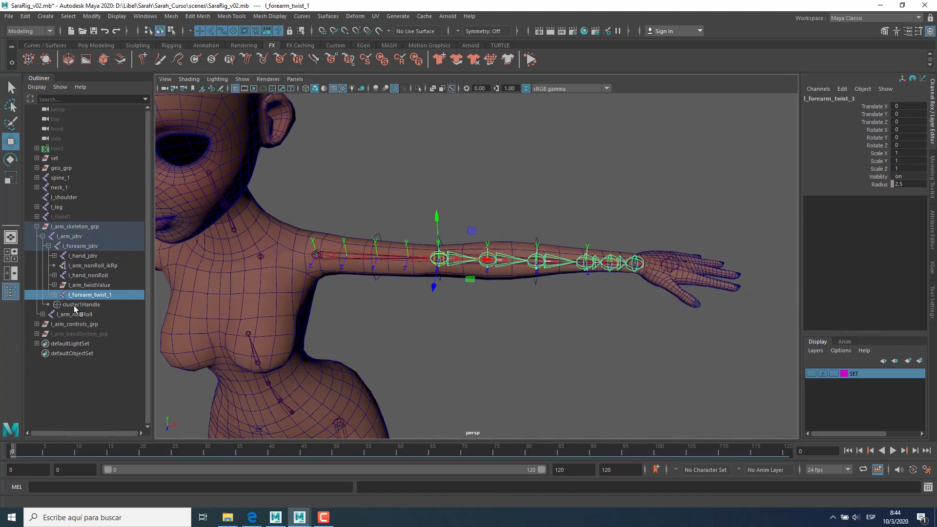
key(ctrl+h)
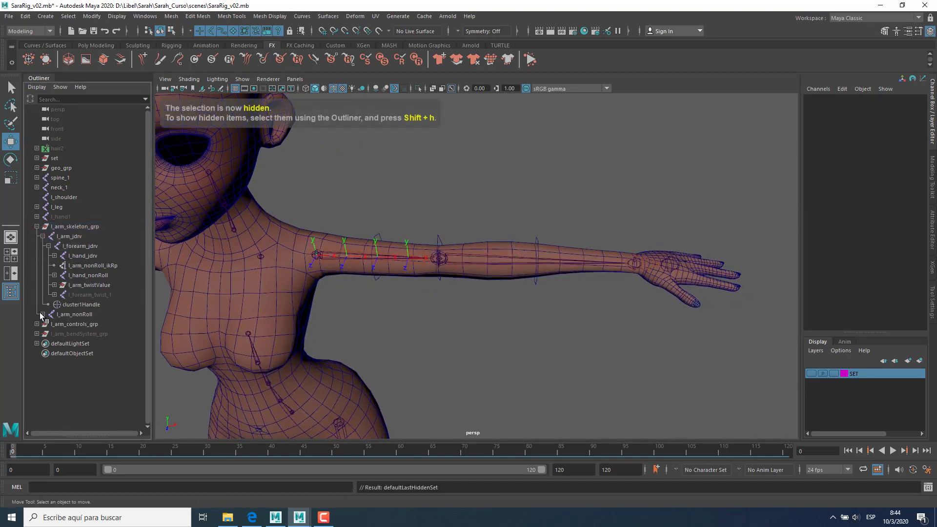
Step: Hide the l_arm_nonRoll and l_hand_nonRoll joint chains
click(89, 315)
alt+drag(487, 307, 541, 337)
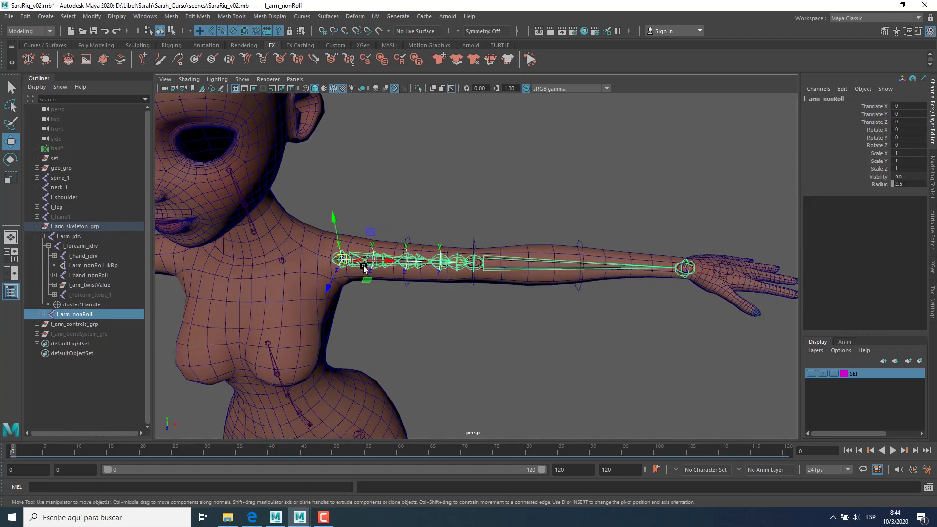
key(ctrl+h)
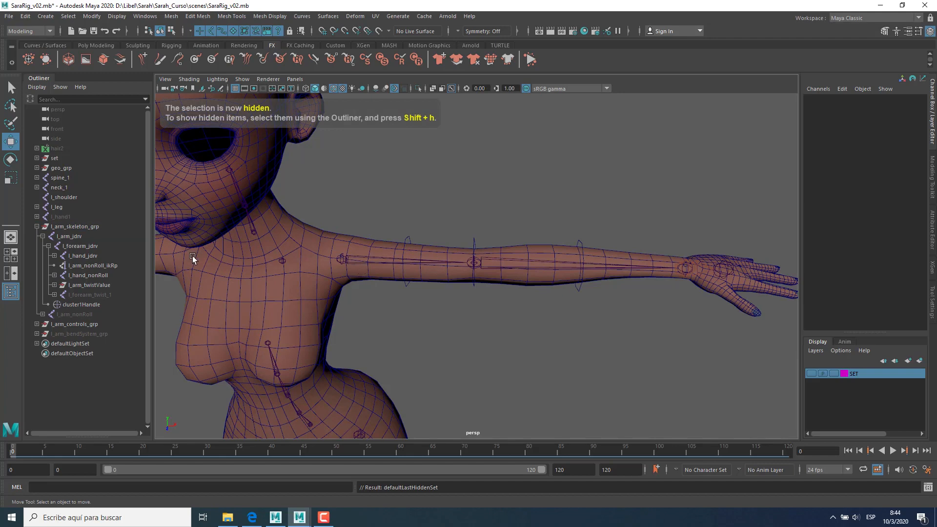
click(101, 276)
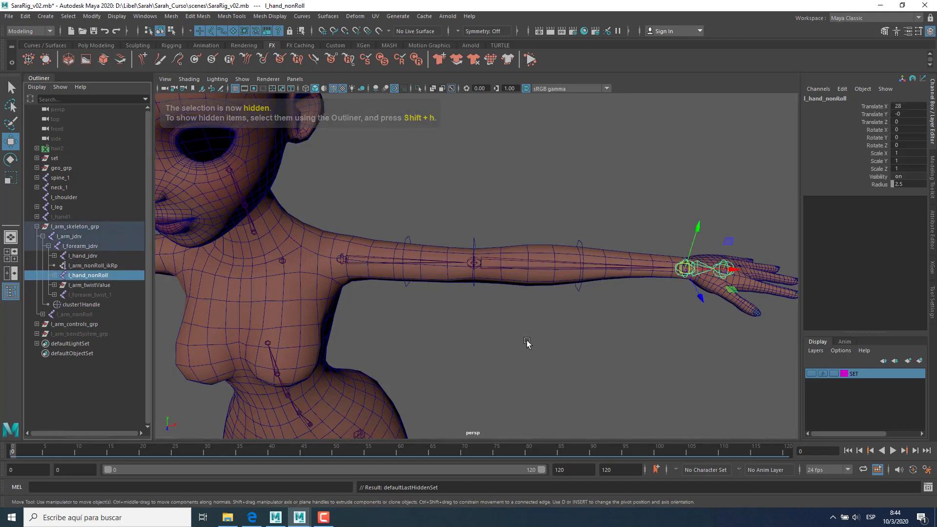
key(ctrl+h)
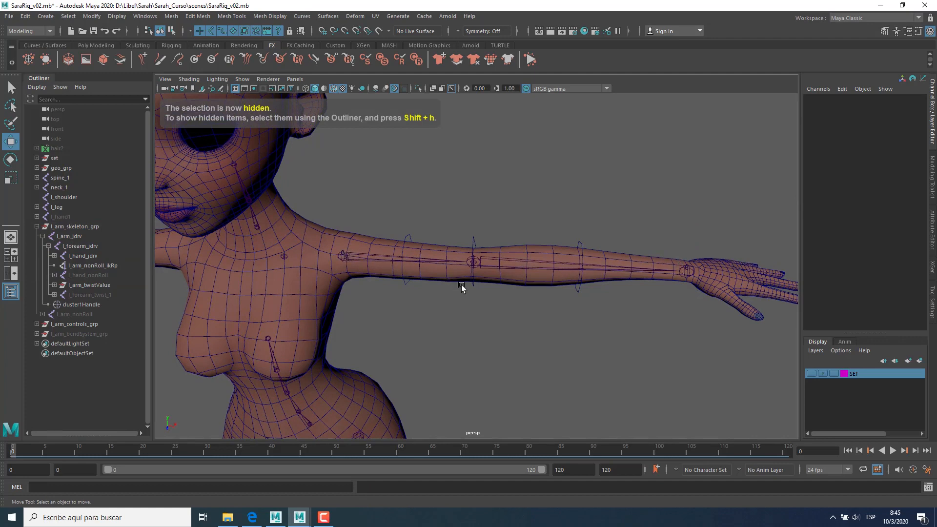
Step: Examine the driver chain by selecting l_arm_jdrv, l_forearm_jdrv and l_hand_jdrv in turn, and clear the selection
alt+drag(463, 287, 447, 276)
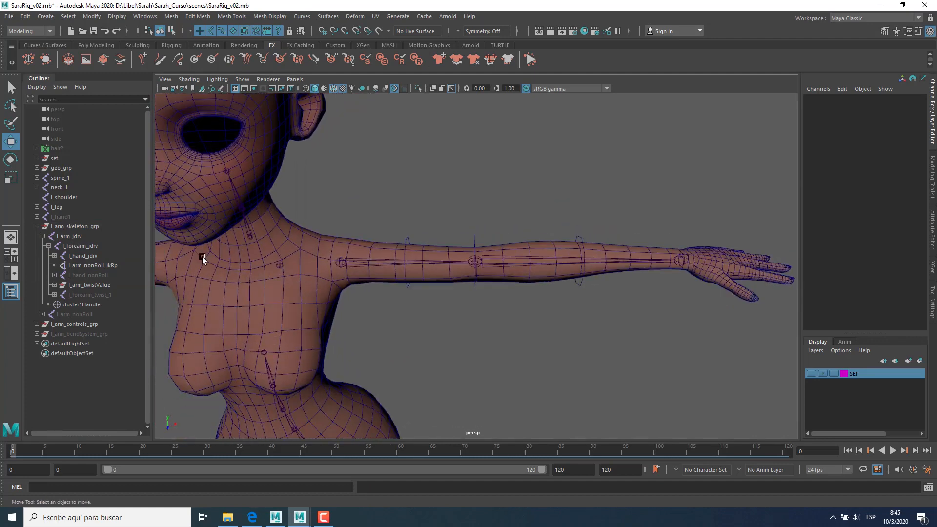
click(118, 236)
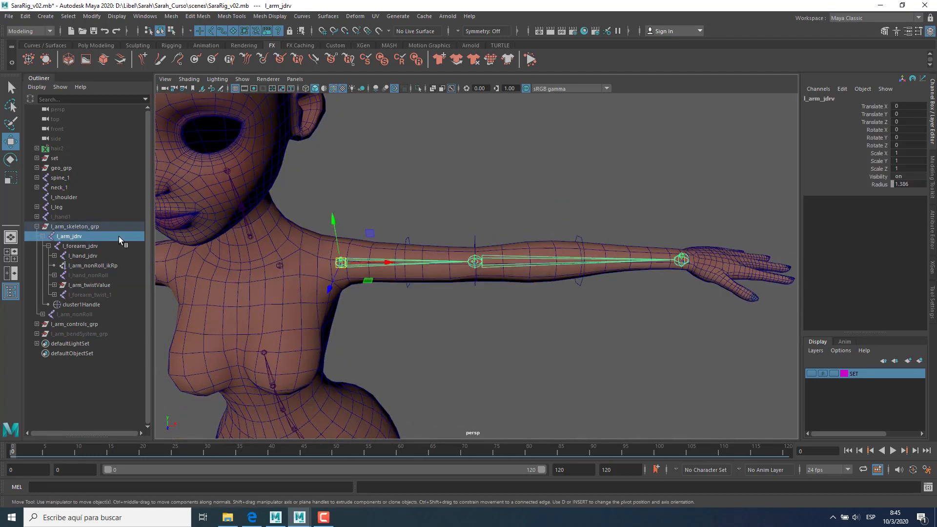
click(84, 246)
click(86, 256)
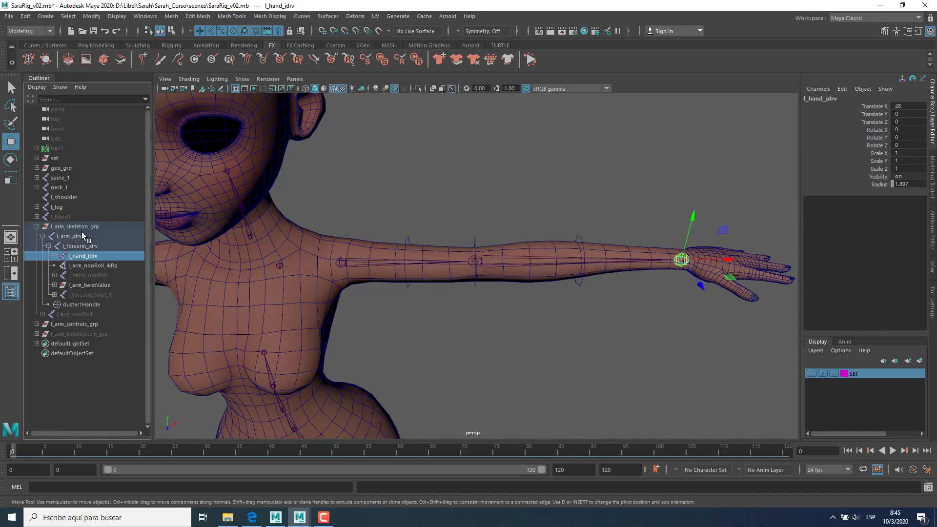
click(83, 246)
click(84, 256)
alt+drag(471, 320, 520, 364)
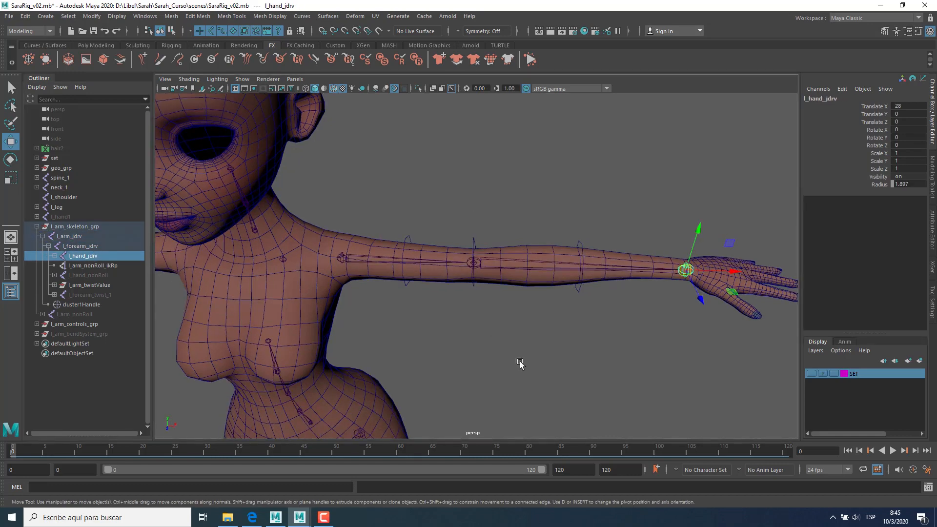
click(520, 363)
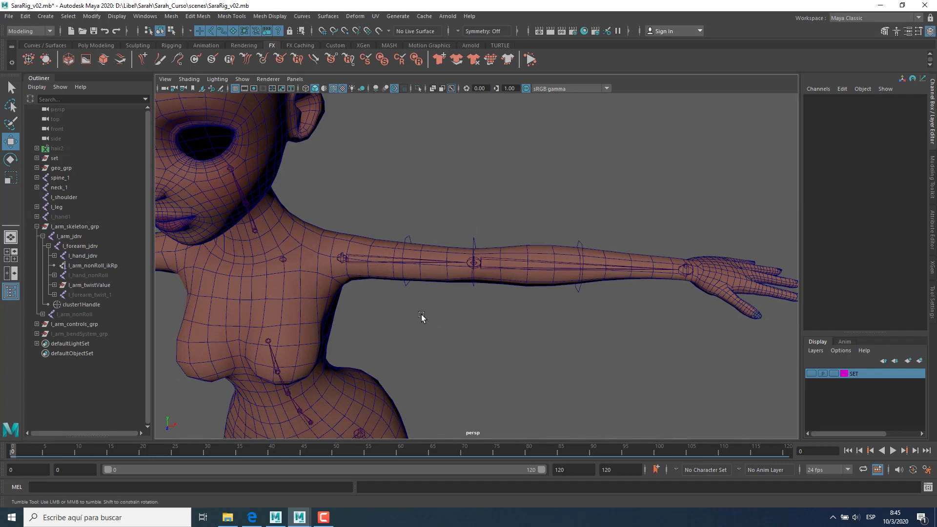
Step: Hide cluster1Handle at the left shoulder, under l_arm_jdrv
alt+drag(422, 317, 429, 314)
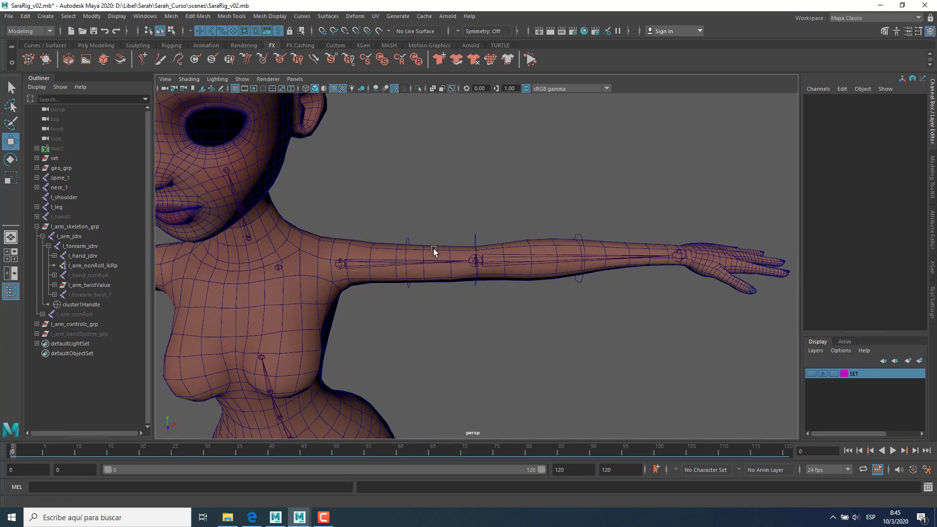
alt+drag(361, 275, 375, 276)
alt+middle_drag(376, 276, 436, 283)
scroll(228, 302, up, 3)
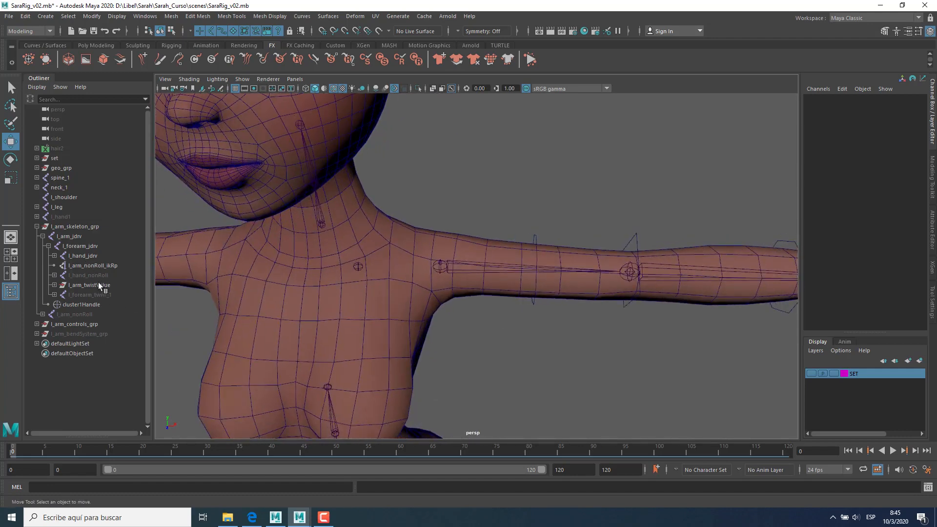
click(82, 305)
mouse_move(509, 294)
alt+mouse_down()
mouse_move(518, 303)
mouse_move(493, 299)
alt+mouse_up()
scroll(488, 301, down, 1)
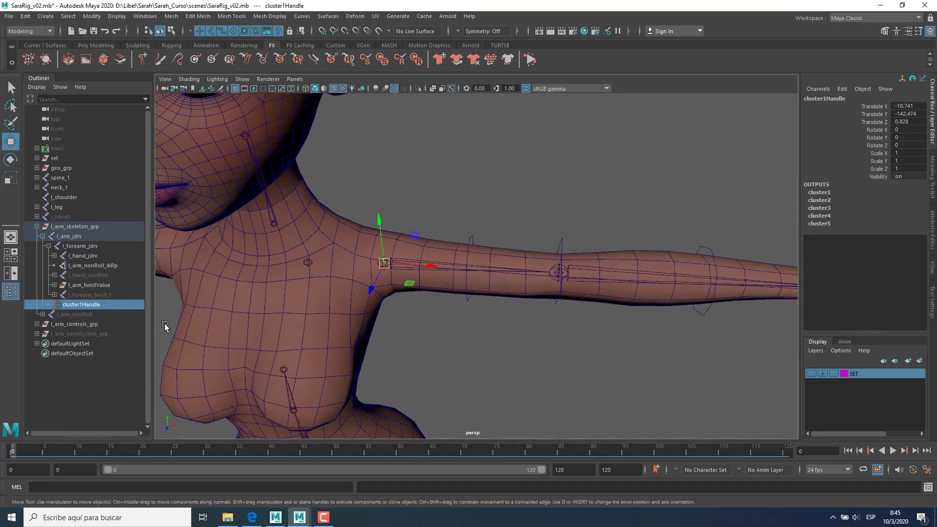
key(ctrl+h)
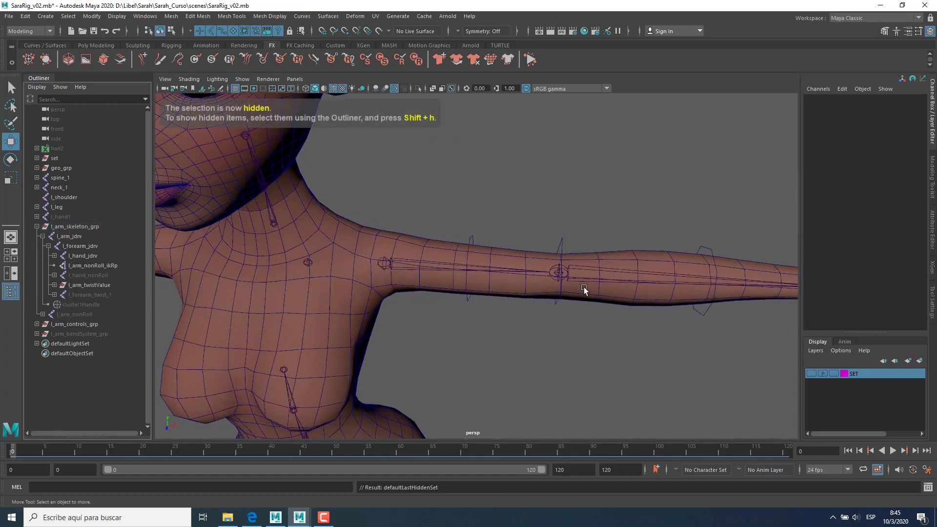
Step: Inspect the hierarchy around l_arm_bend_ctrl, including its child cluster, and collapse l_arm_controls_grp
alt+drag(584, 287, 457, 256)
click(477, 230)
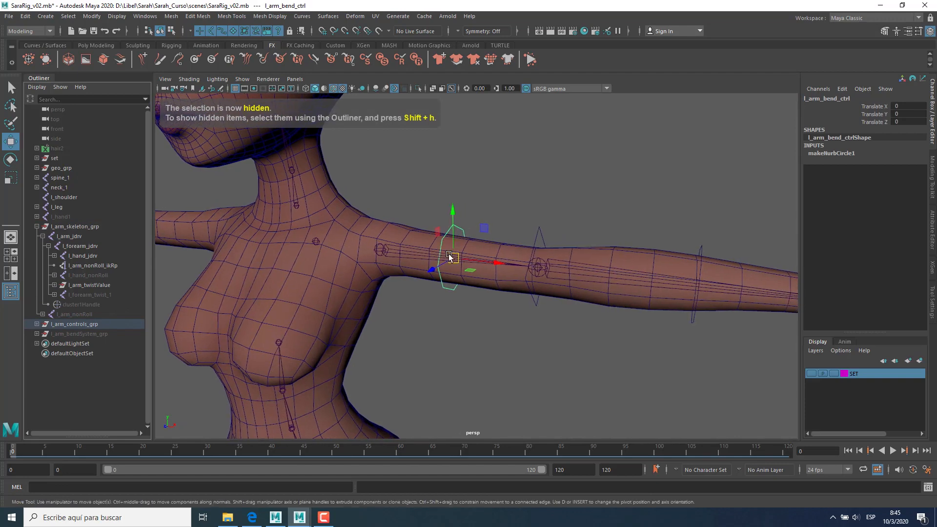
key(f)
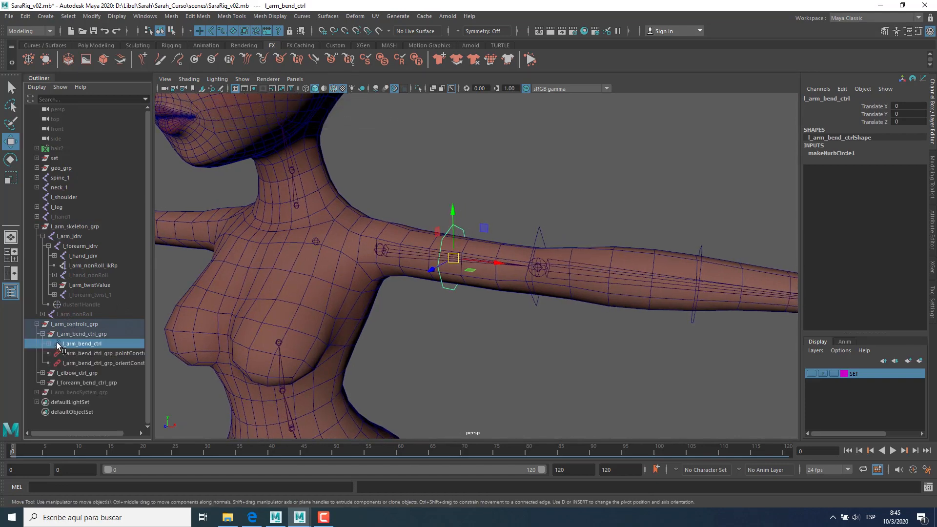
alt+middle_drag(553, 351, 537, 291)
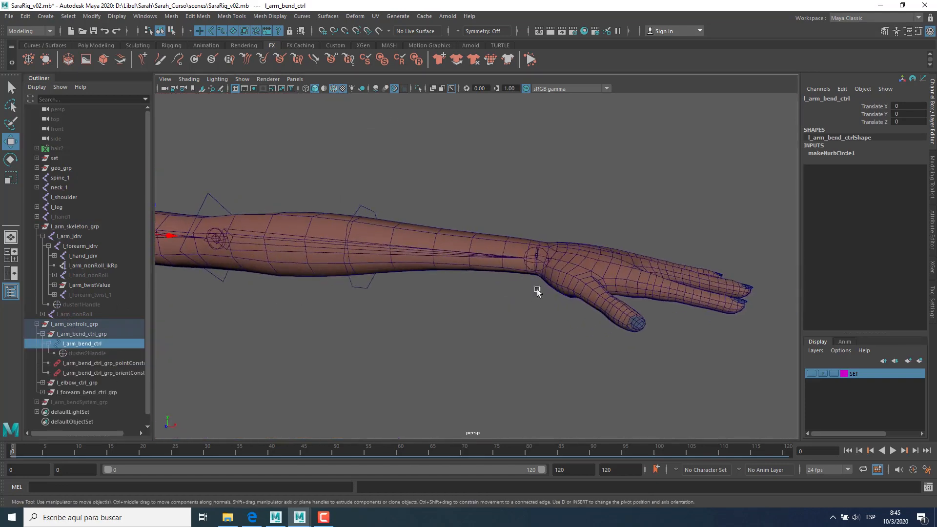
click(37, 324)
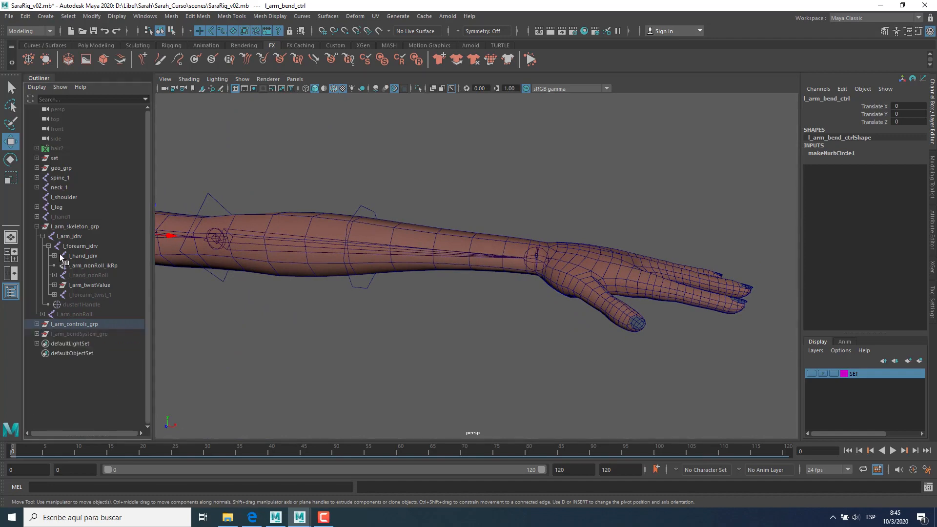
Step: Hide cluster5Handle at the left wrist, under l_hand_jdrv
click(54, 255)
click(93, 295)
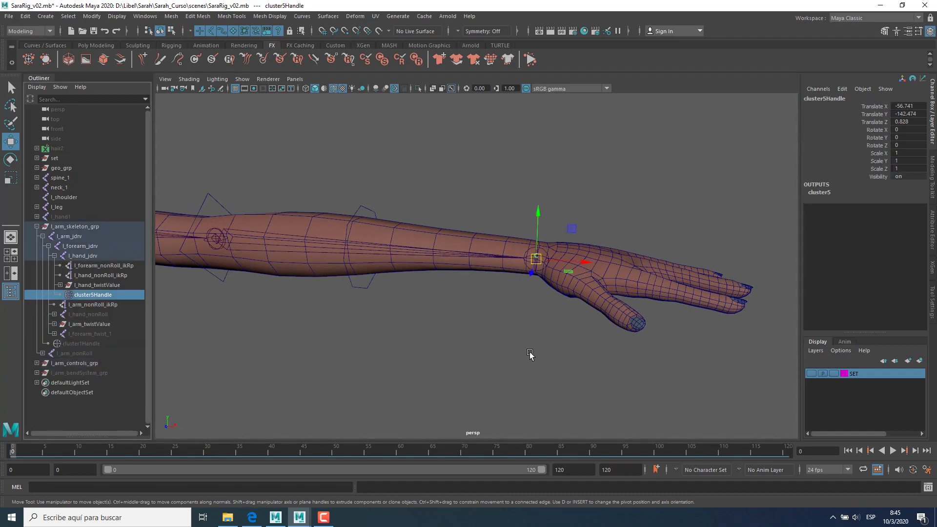
key(ctrl+h)
alt+drag(443, 320, 495, 365)
alt+middle_drag(496, 364, 520, 354)
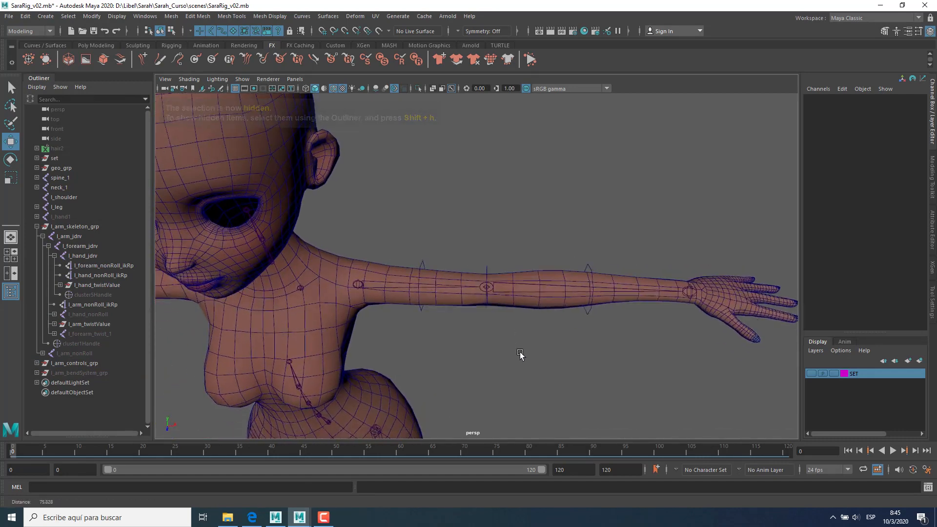
Step: Test rotating l_arm_jdrv at the shoulder, undo the rotation and clear the selection
alt+drag(520, 352, 497, 343)
click(376, 292)
alt+drag(439, 306, 436, 295)
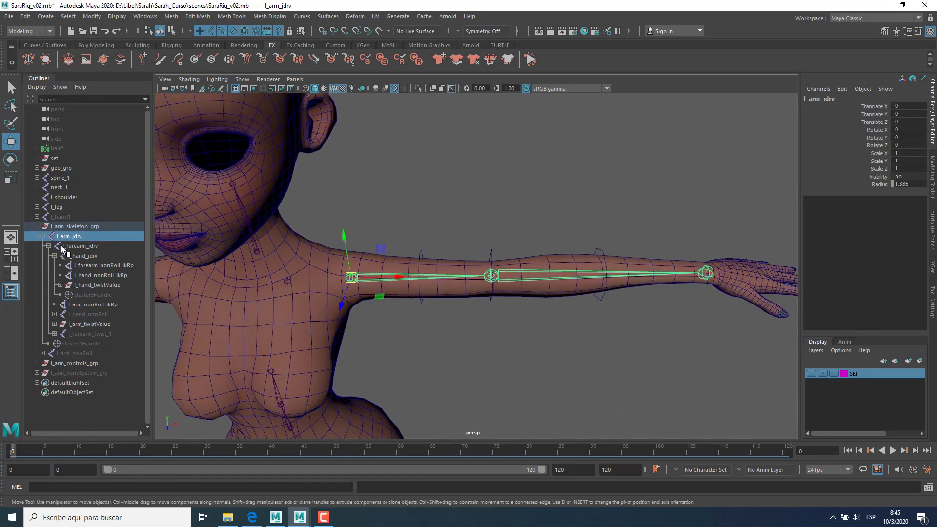
alt+drag(493, 317, 485, 317)
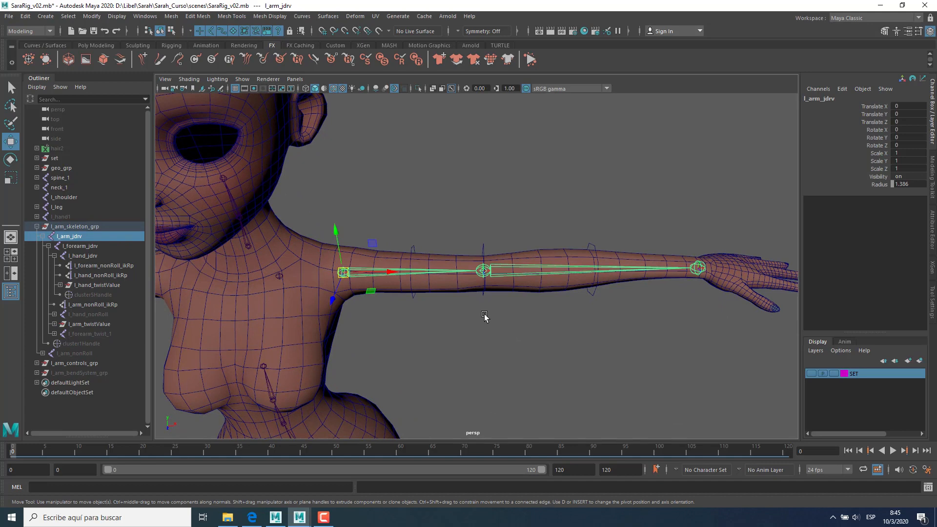
key(e)
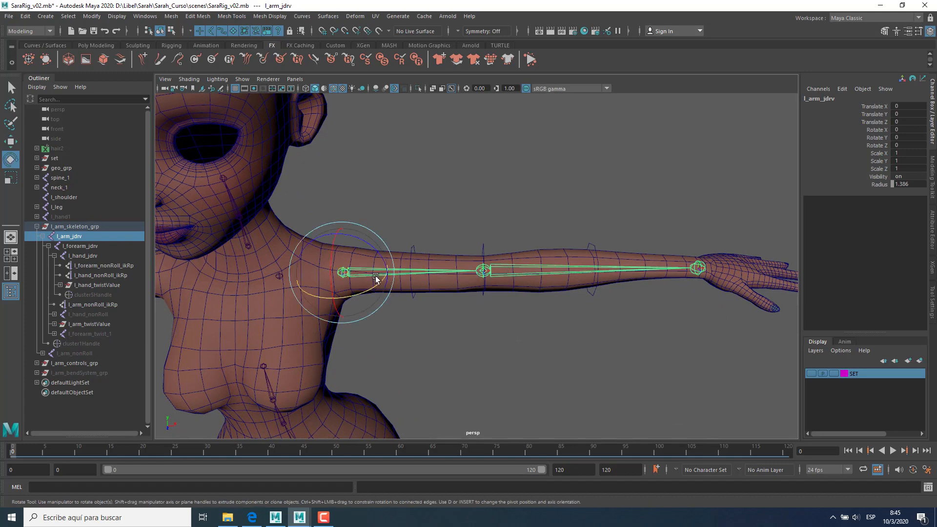
drag(377, 277, 362, 292)
key(ctrl+z)
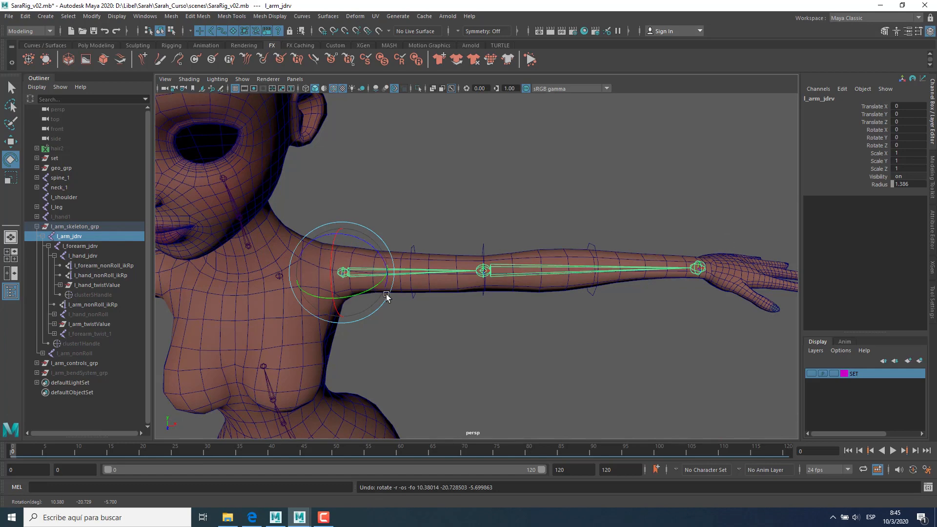
click(179, 316)
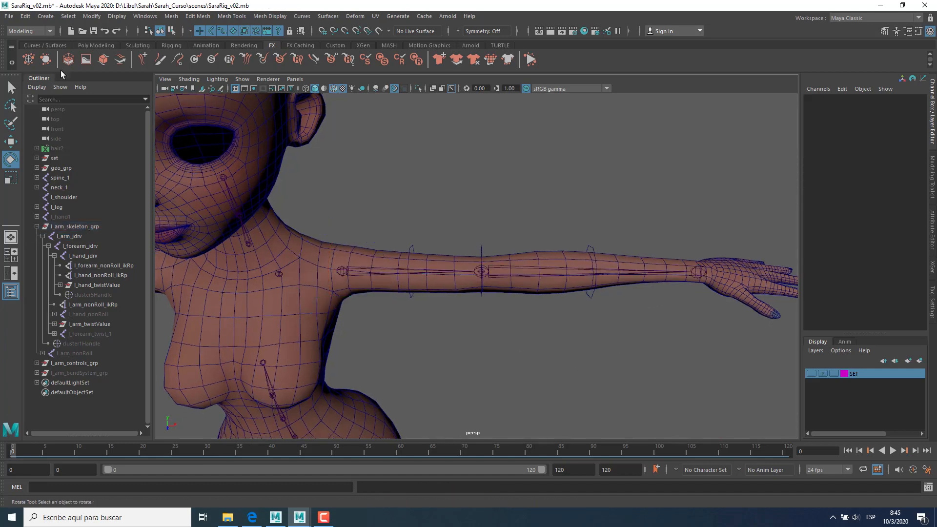
Step: Duplicate the l_hand_jdrv wrist joint, unparented to the world, and rename the copy l_hand_ctrl
alt+middle_drag(603, 297, 513, 294)
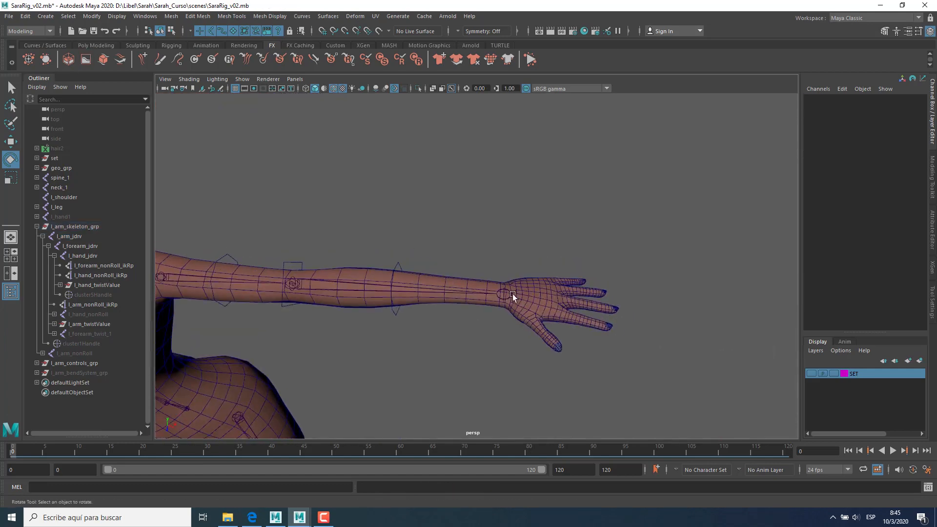
click(513, 294)
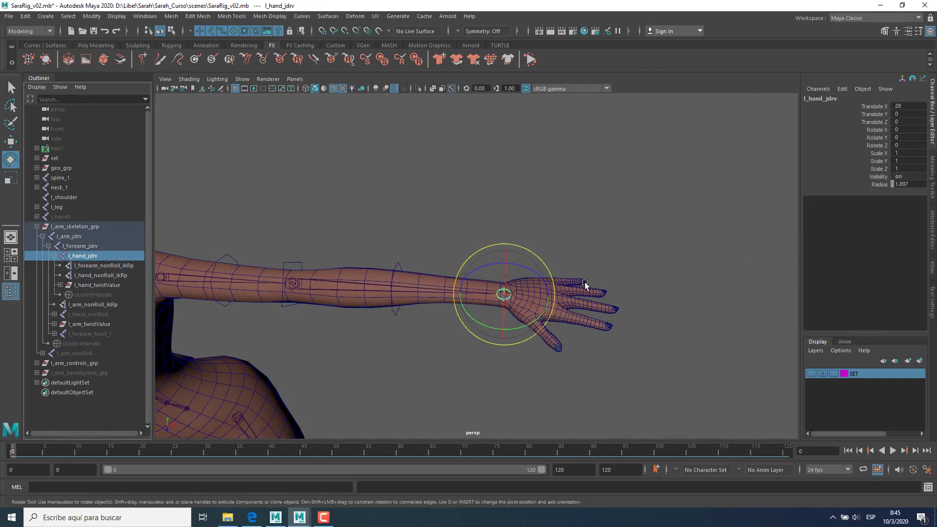
alt+drag(585, 285, 516, 263)
key(w)
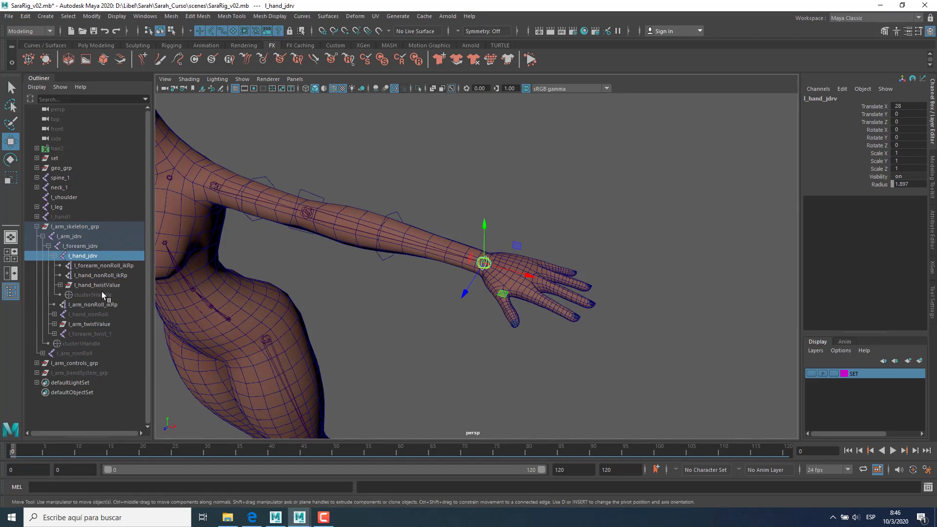
key(ctrl+d)
key(shift+p)
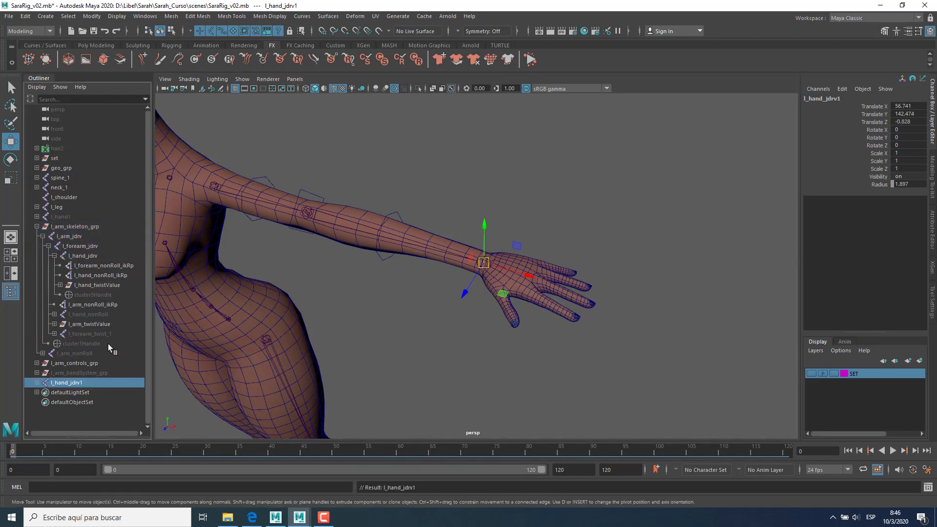
double_click(96, 384)
Step: Delete all child nodes of l_hand_ctrl, from l_forearm_nonRoll_ikRp to the cluster handle, and select the remaining joint
click(37, 384)
click(70, 392)
scroll(75, 410, down, 2)
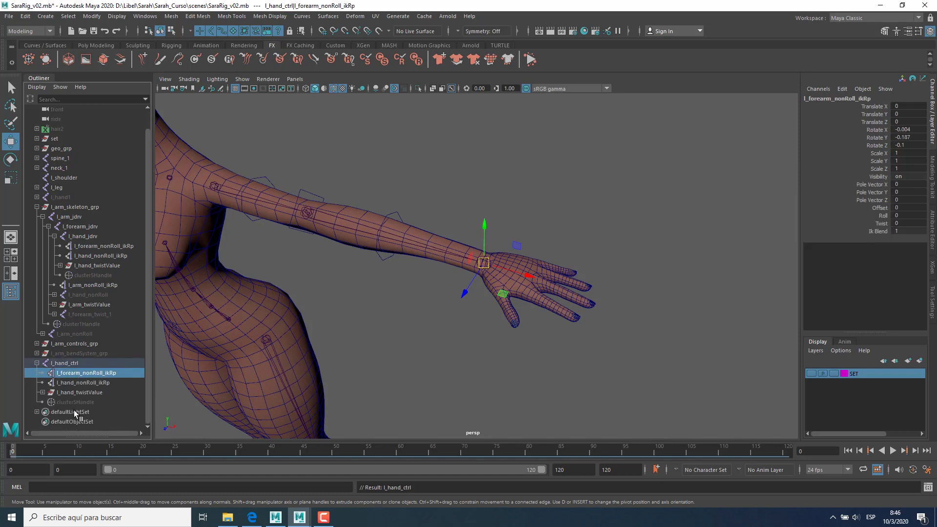
shift+click(83, 404)
key(Delete)
click(74, 383)
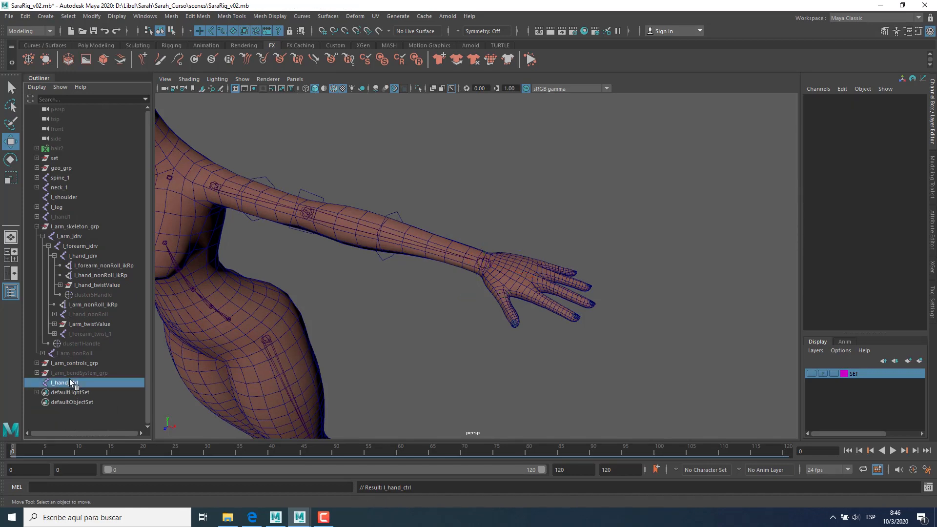
alt+drag(561, 343, 582, 368)
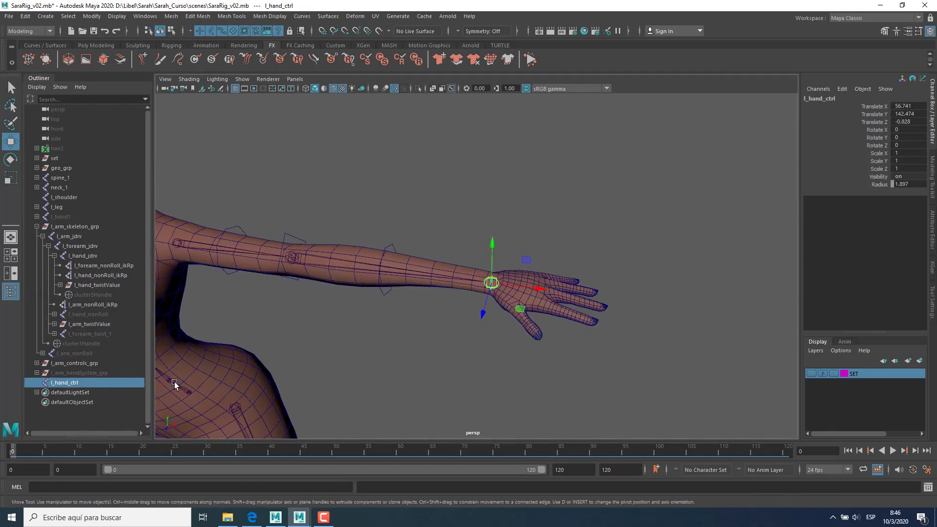
Step: Test rotating the l_hand_jdrv wrist joint and undo the rotation
click(95, 256)
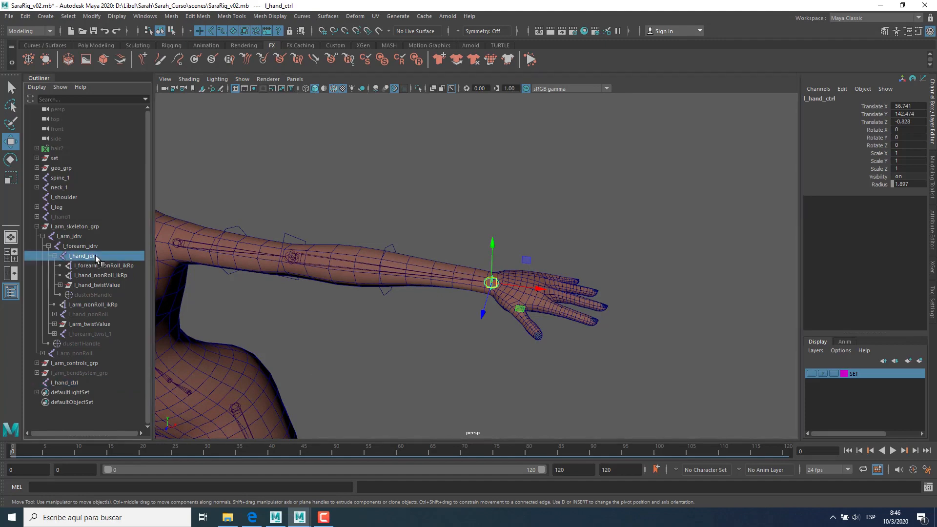
alt+right_drag(498, 299, 401, 284)
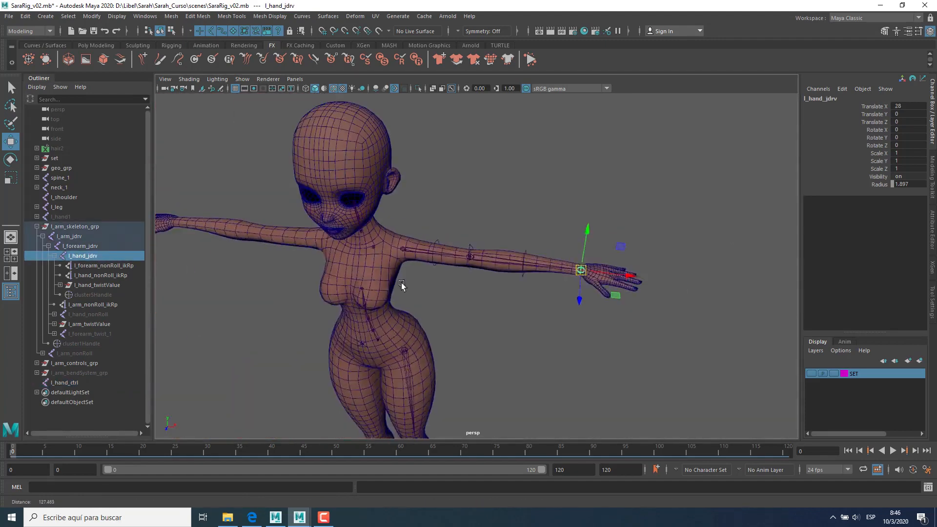
alt+drag(402, 284, 382, 259)
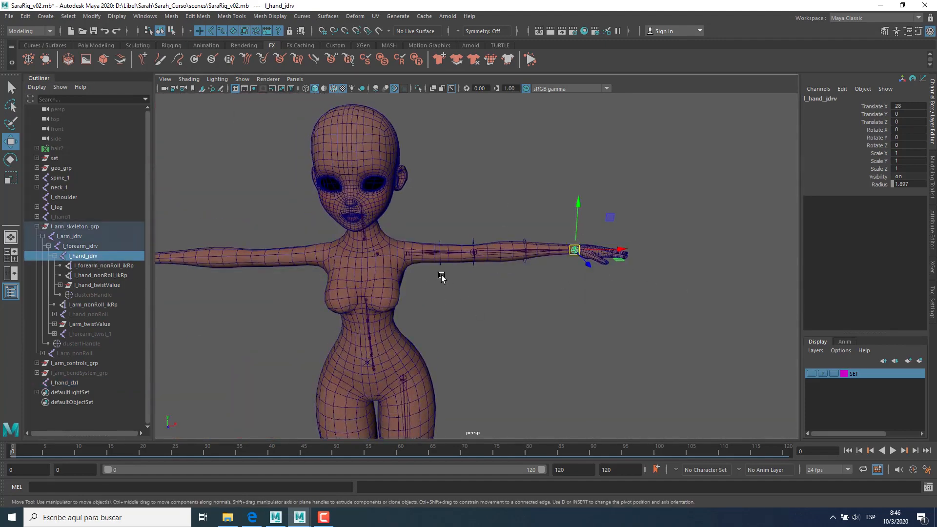
scroll(596, 268, up, 4)
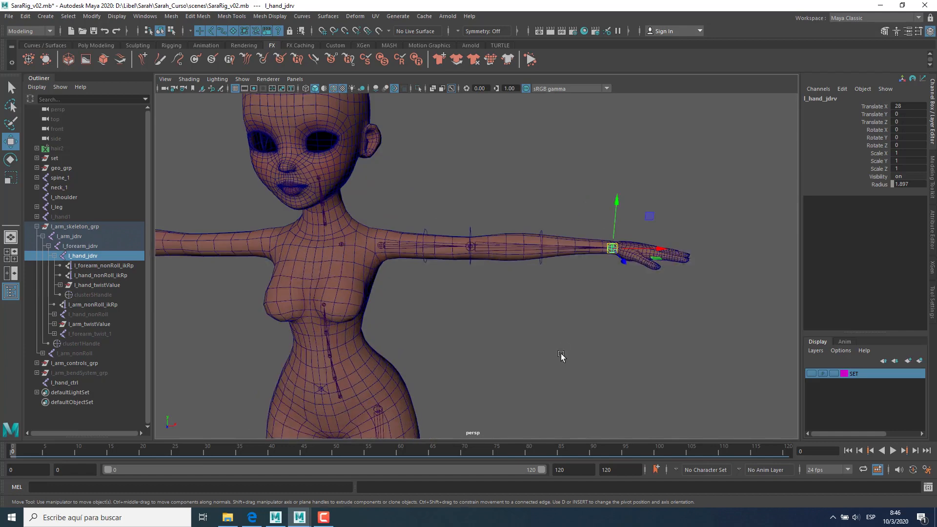
alt+drag(592, 324, 528, 328)
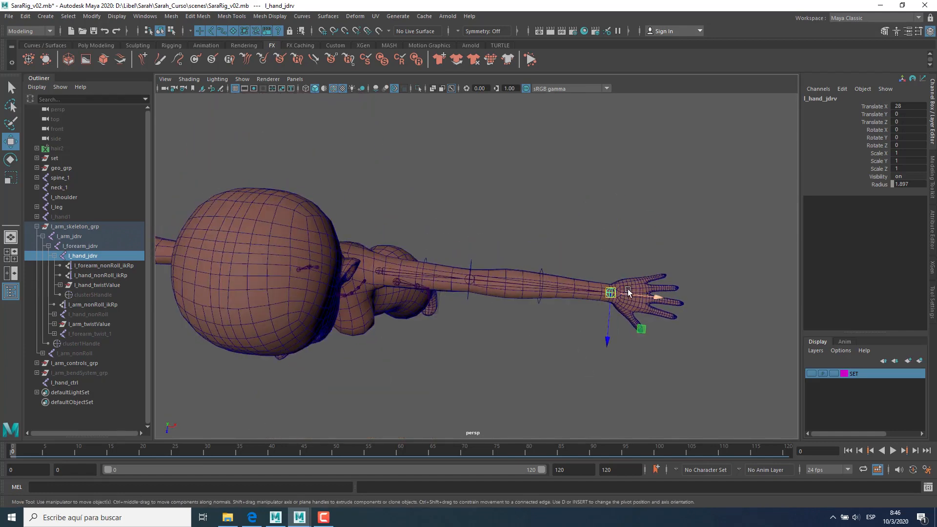
key(e)
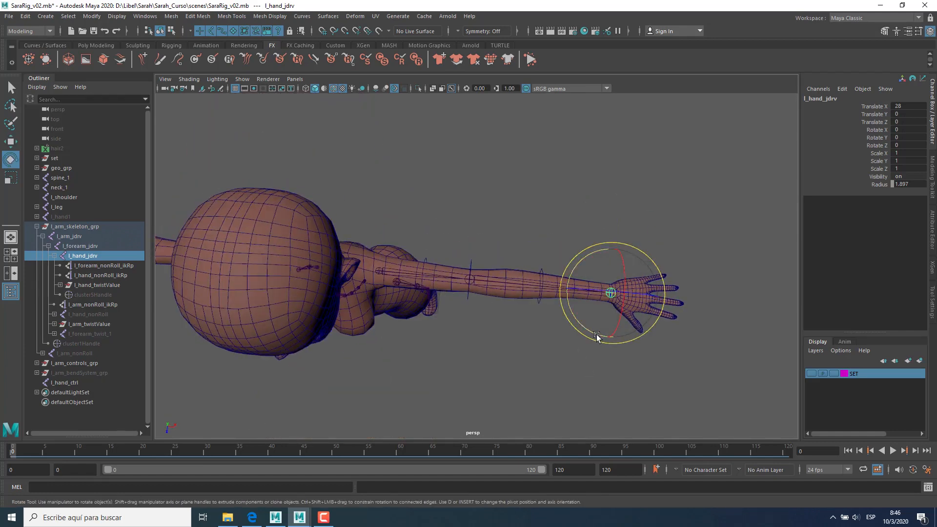
mouse_move(597, 337)
mouse_down()
mouse_move(617, 335)
mouse_move(600, 330)
mouse_up()
alt+drag(703, 342, 719, 320)
key(ctrl+z)
key(w)
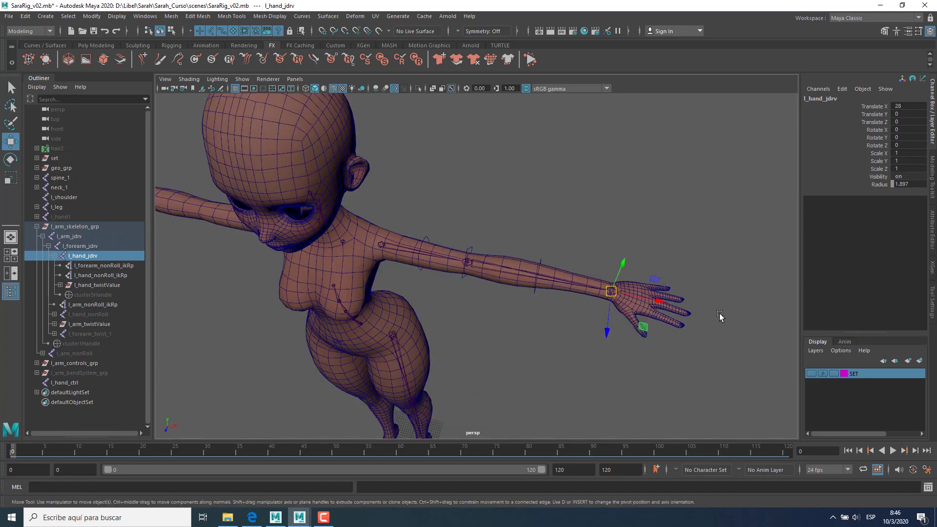
Step: Examine the duplicated l_hand_ctrl joint at the left wrist and clear the selection
click(66, 382)
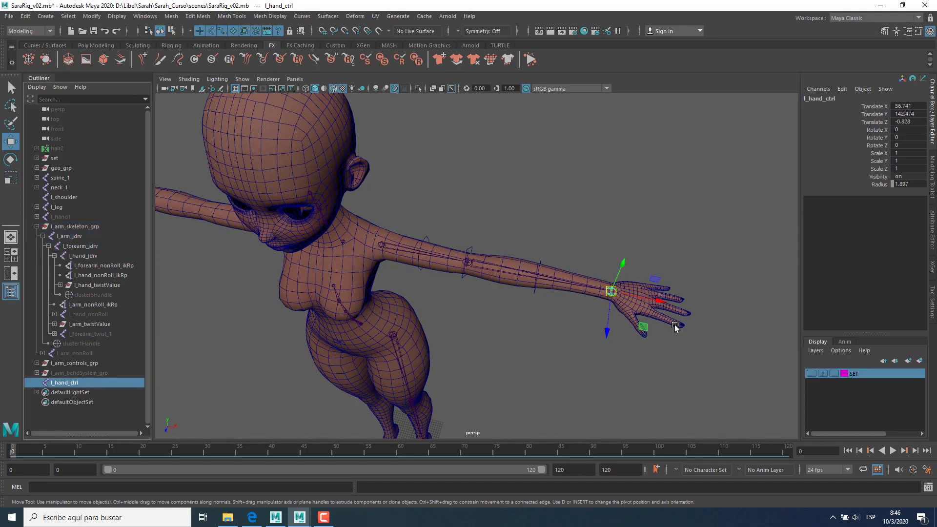
alt+drag(676, 324, 683, 328)
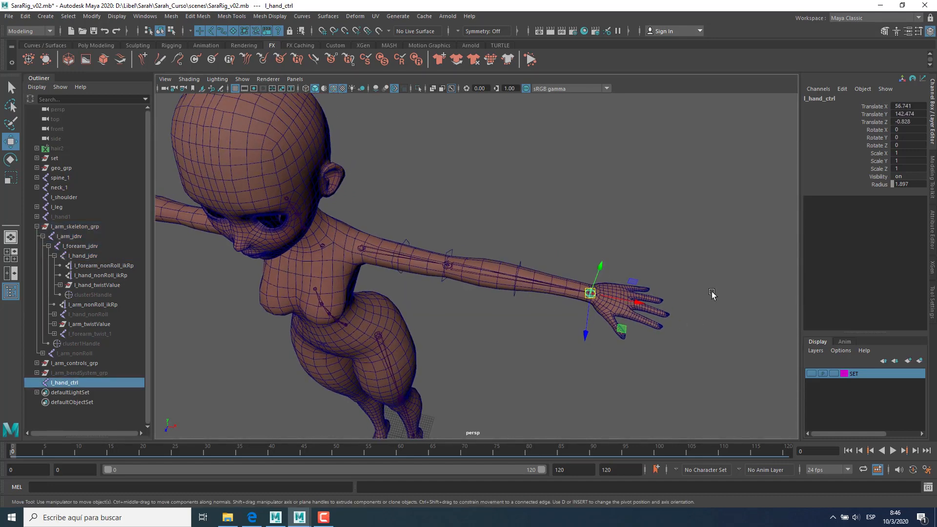
alt+drag(649, 329, 636, 297)
alt+right_drag(634, 317, 666, 373)
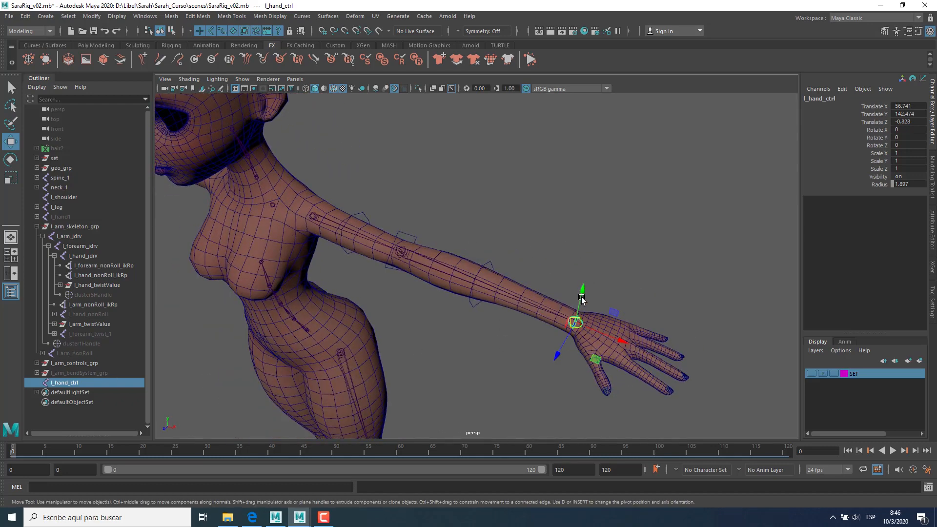
alt+drag(516, 355, 461, 348)
click(69, 413)
click(74, 383)
click(461, 347)
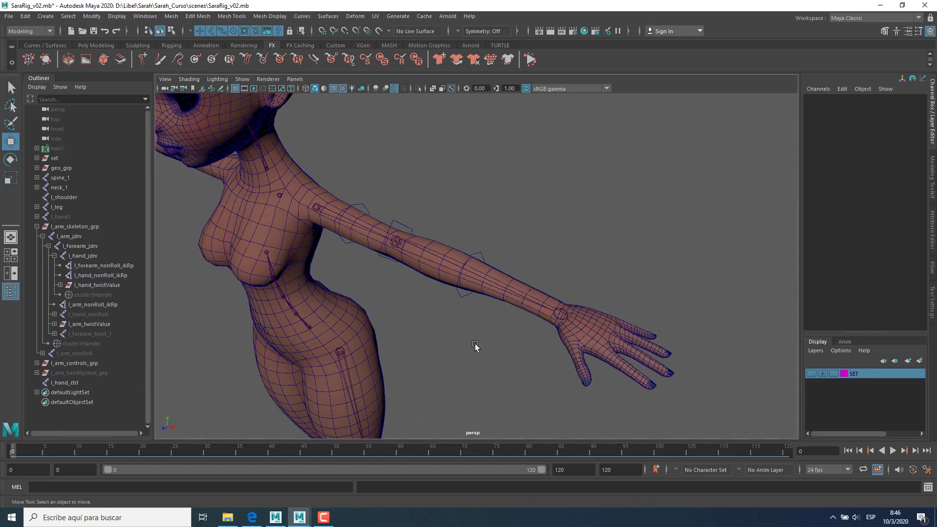
Step: Create a NURBS circle at the scene origin
click(39, 17)
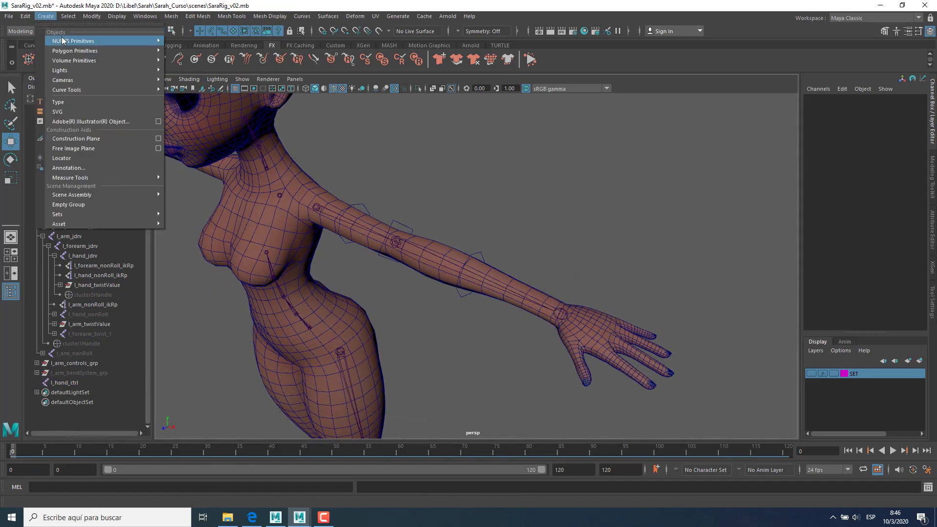
mouse_move(97, 42)
click(205, 105)
alt+right_drag(536, 281, 441, 308)
alt+drag(442, 309, 480, 315)
alt+middle_drag(480, 315, 490, 279)
alt+right_drag(489, 279, 506, 304)
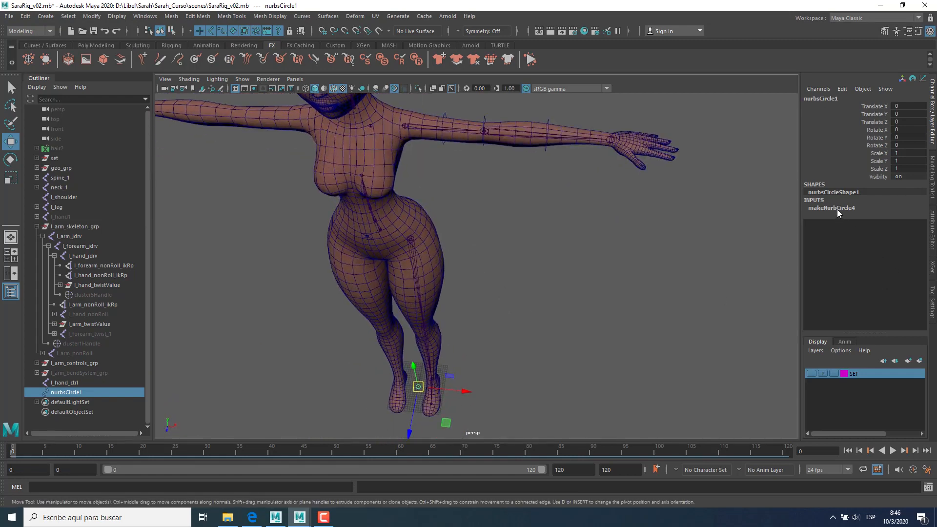
Step: Create two more NURBS circles at the scene origin by repeating the circle creation
click(611, 327)
key(g)
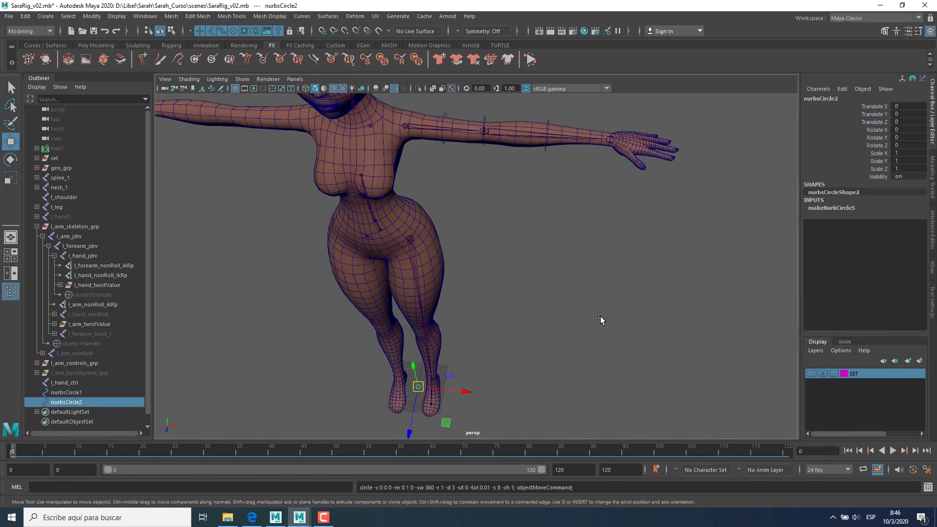
key(g)
Step: Parent the shapes of nurbsCircle2 and nurbsCircle3 under nurbsCircle1 with a MEL parent command using the -s flag
ctrl+click(79, 403)
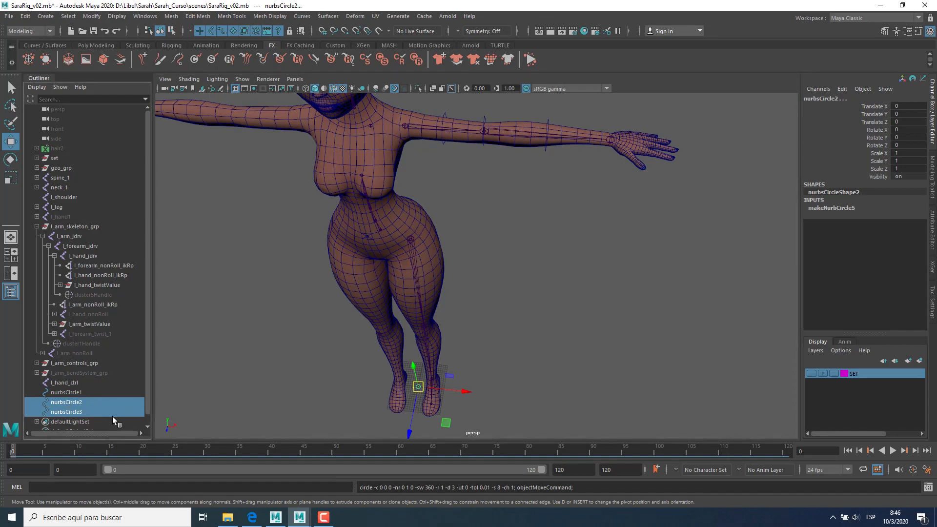
key(Down)
click(83, 393)
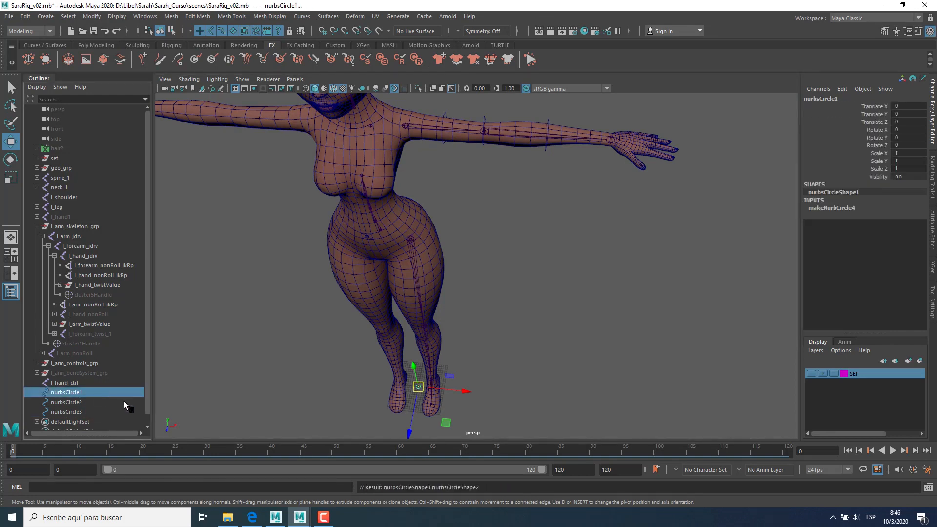
click(148, 488)
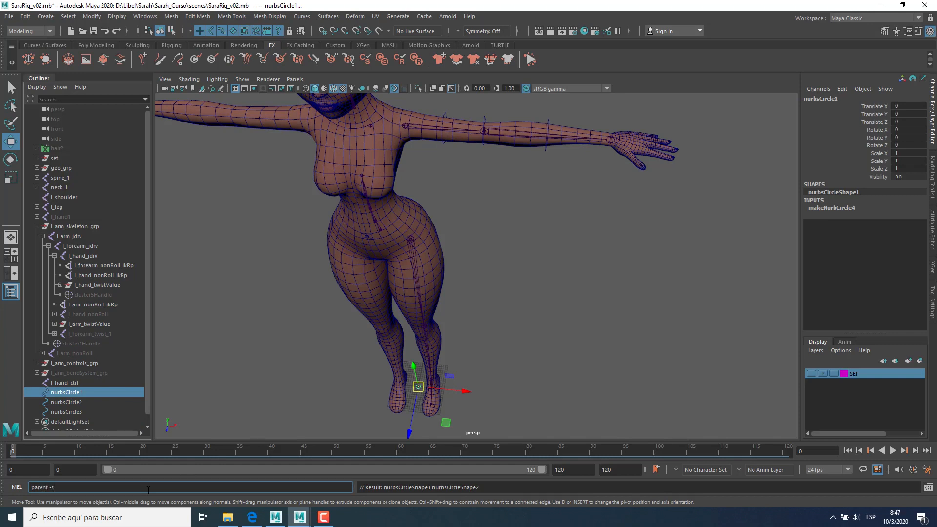
key(Return)
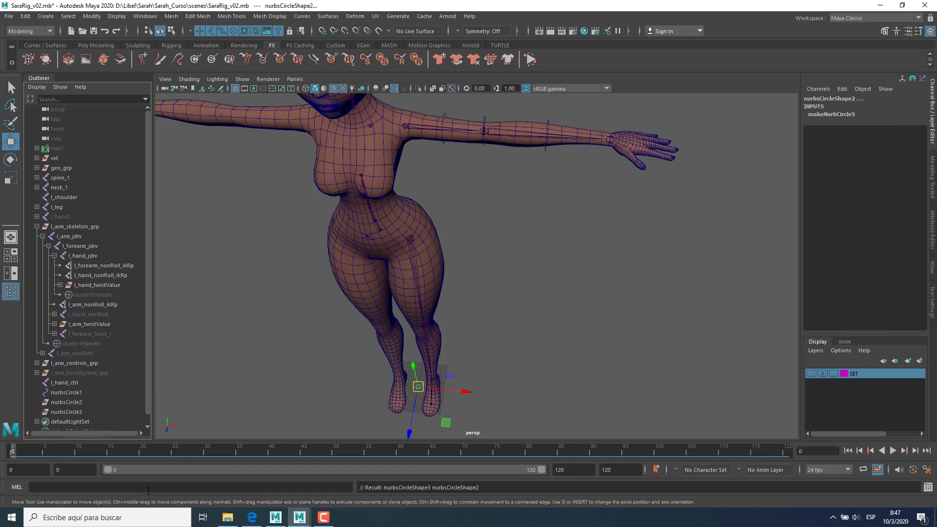
Step: Delete the empty nurbsCircle2 and nurbsCircle3 transforms
click(65, 402)
shift+click(66, 418)
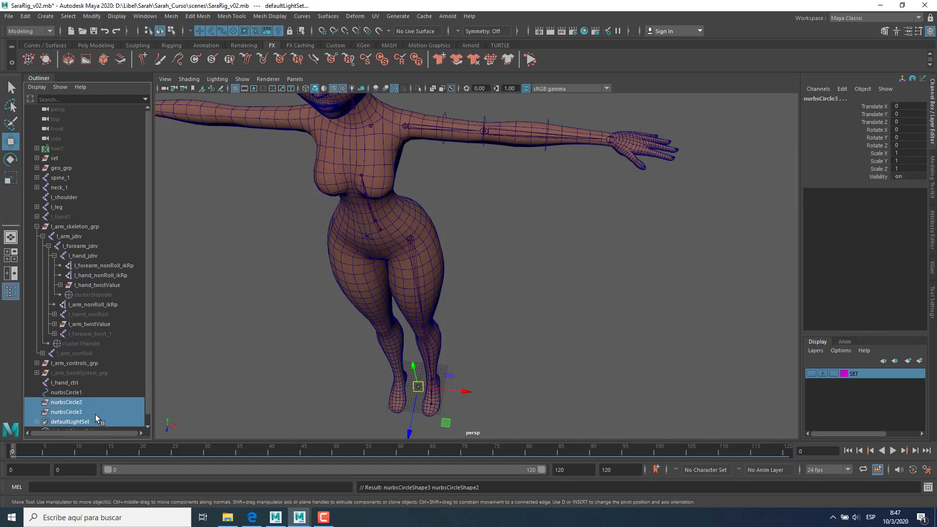
key(Delete)
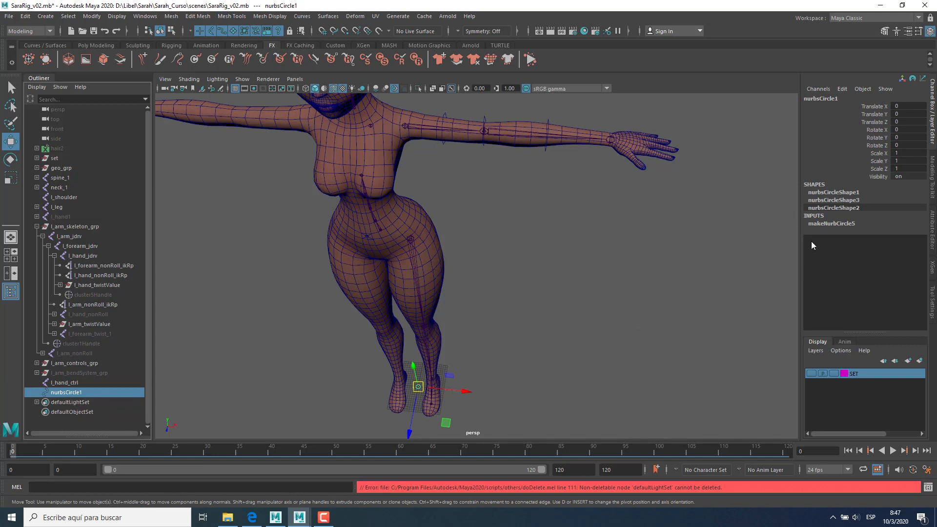
Step: Orient the nurbsCircleShape1 circle along X by setting its Normal X to 1, and adjust its radius
click(835, 193)
click(843, 223)
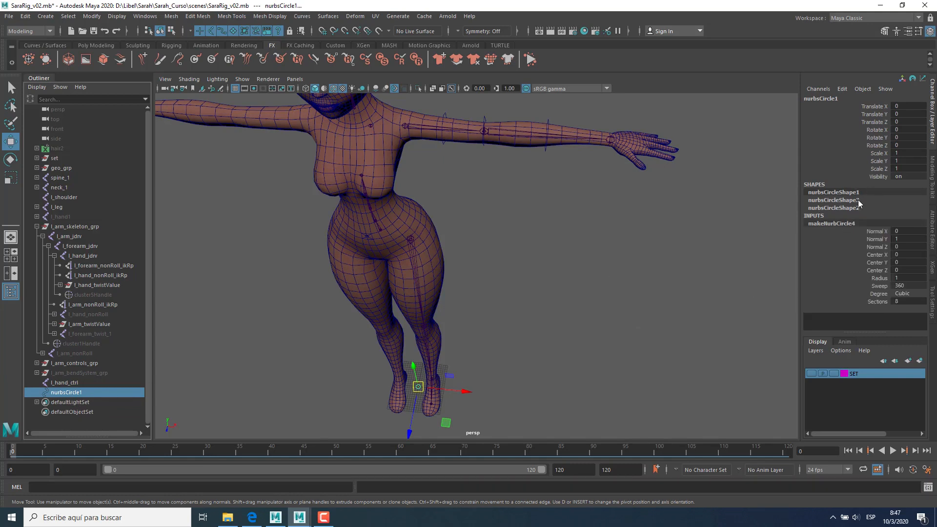
double_click(906, 230)
text(1)
key(Tab)
double_click(911, 279)
Step: Adjust the radius of the nurbsCircleShape3 circle and reselect nurbsCircle1
click(851, 200)
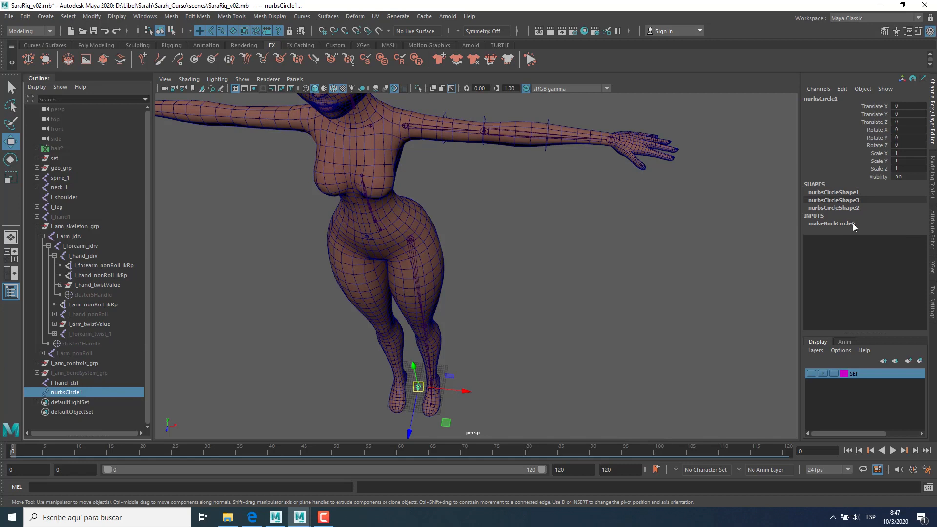
click(854, 223)
double_click(907, 239)
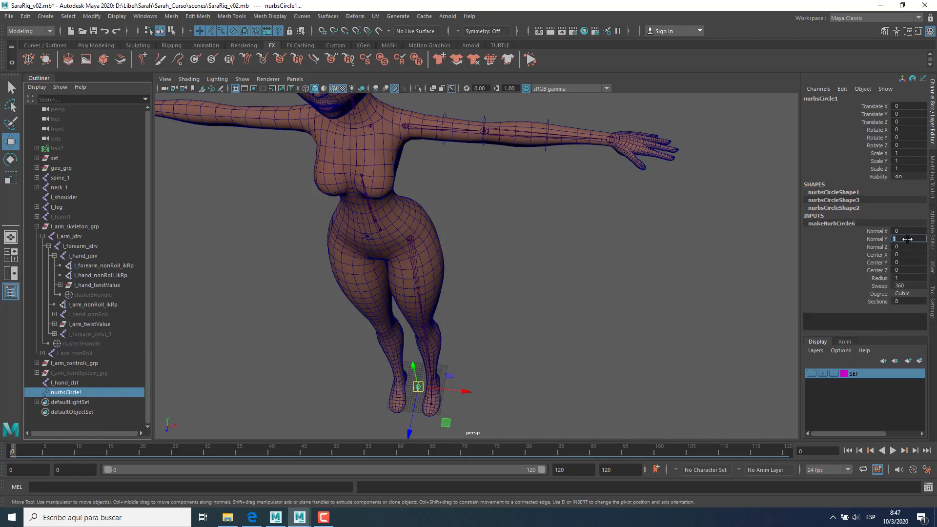
double_click(908, 278)
click(94, 382)
click(83, 394)
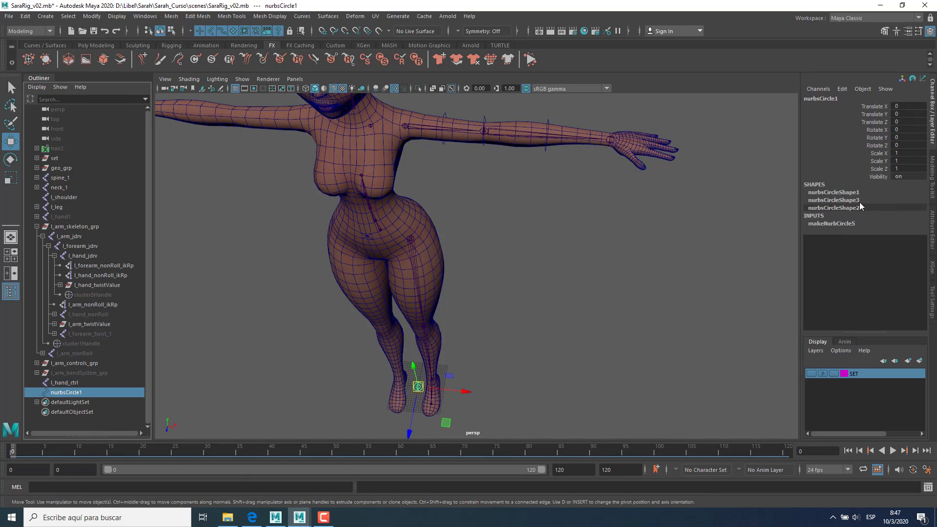
Step: Adjust the nurbsCircleShape2 circle's radius and set its Normal Y to 0 and Normal Z to 1
click(851, 224)
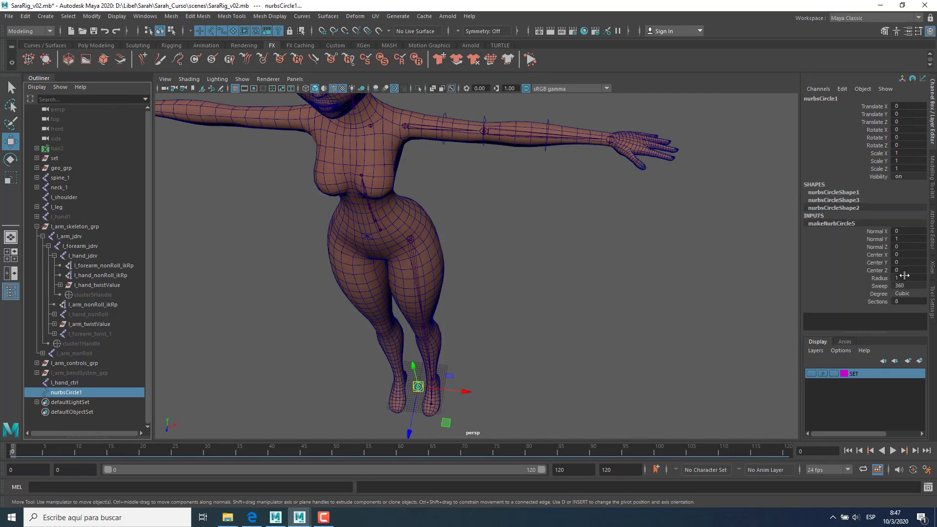
double_click(906, 277)
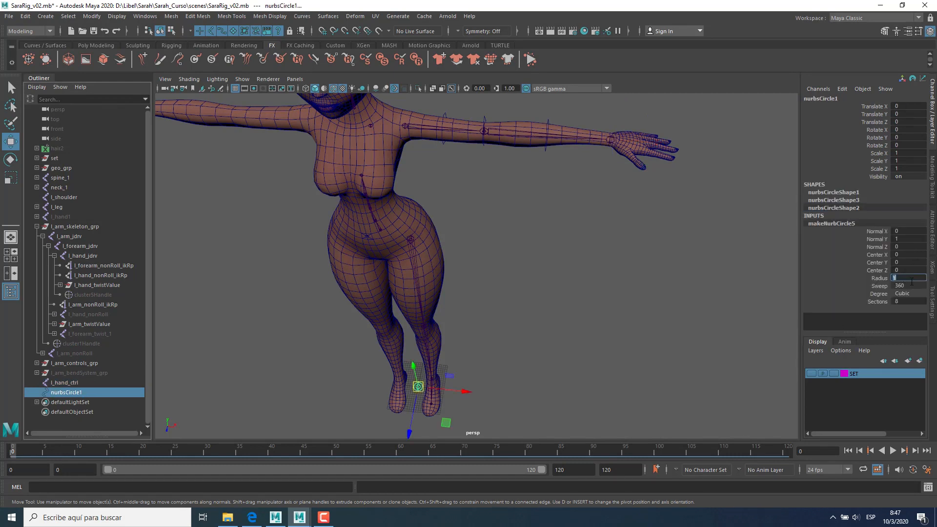
double_click(903, 238)
text(0)
key(Tab)
text(1)
key(Return)
key(f)
alt+drag(611, 341, 655, 249)
click(654, 240)
alt+drag(547, 258, 444, 264)
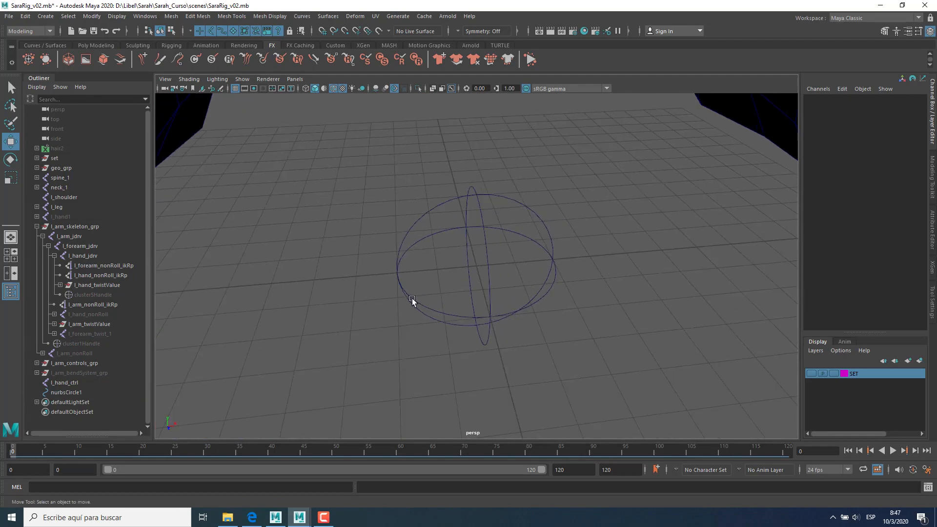
alt+drag(521, 292, 497, 251)
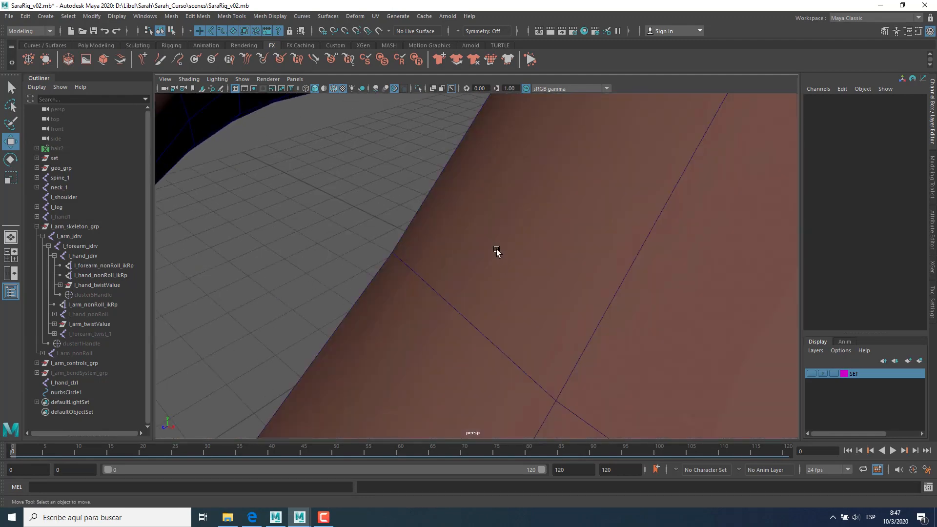
Step: Rename nurbsCircle1 to l_arm_poleVector_ctrl
double_click(72, 391)
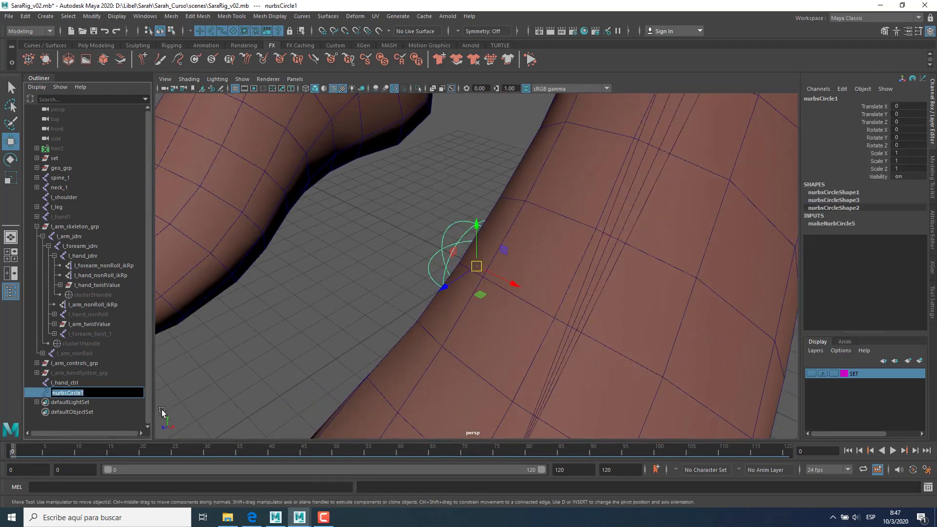
text(po)
key(BackSpace)
key(BackSpace)
text(trl)
key(Return)
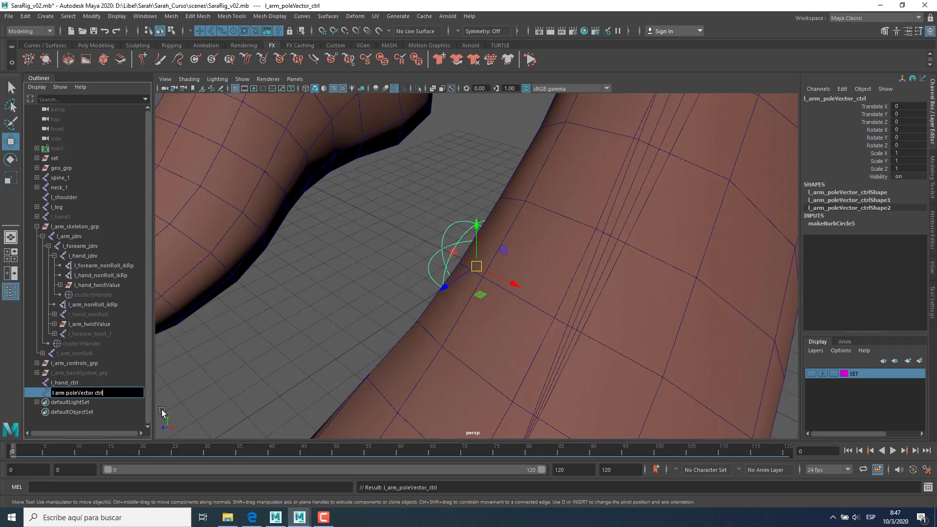
Step: Group l_arm_poleVector_ctrl and name the group l_arm_poleVector_ctrl_grp
alt+drag(533, 320, 552, 292)
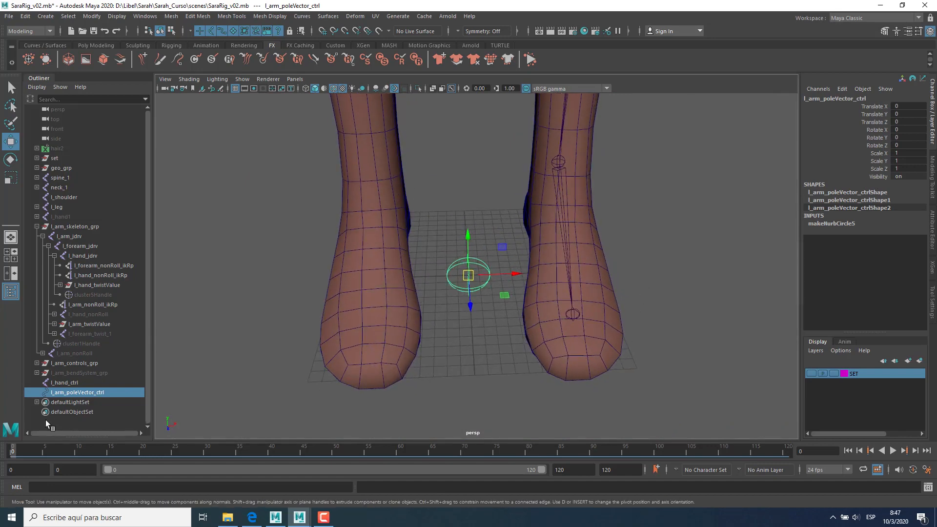
key(ctrl+g)
double_click(77, 403)
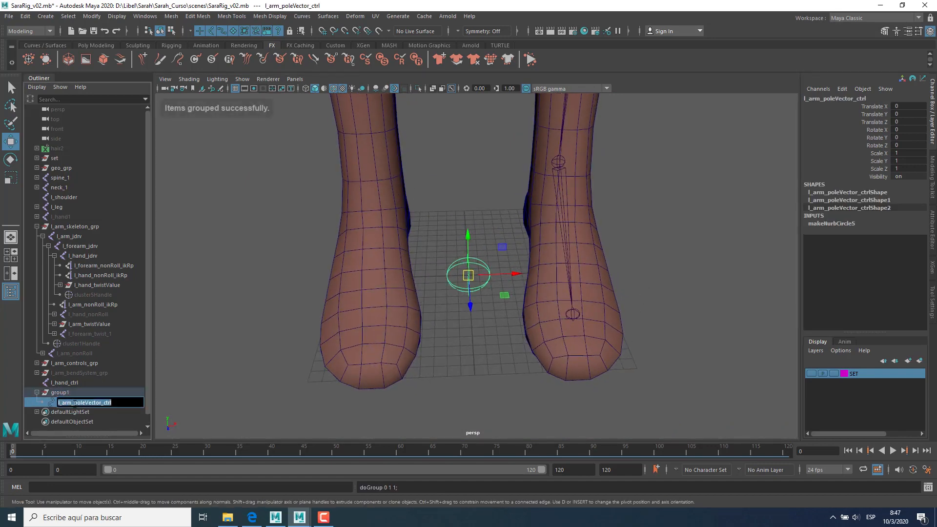
key(ctrl+c)
double_click(73, 393)
key(ctrl+v)
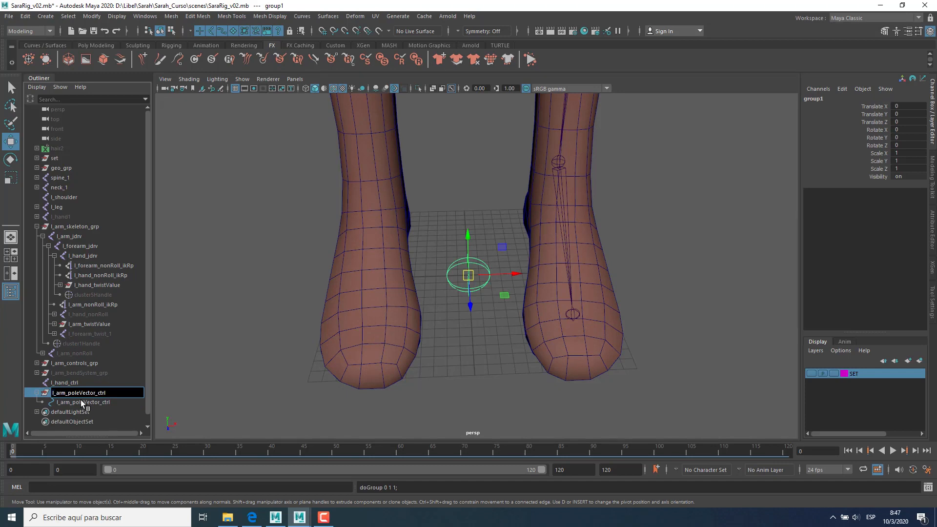
text(_grp)
key(Return)
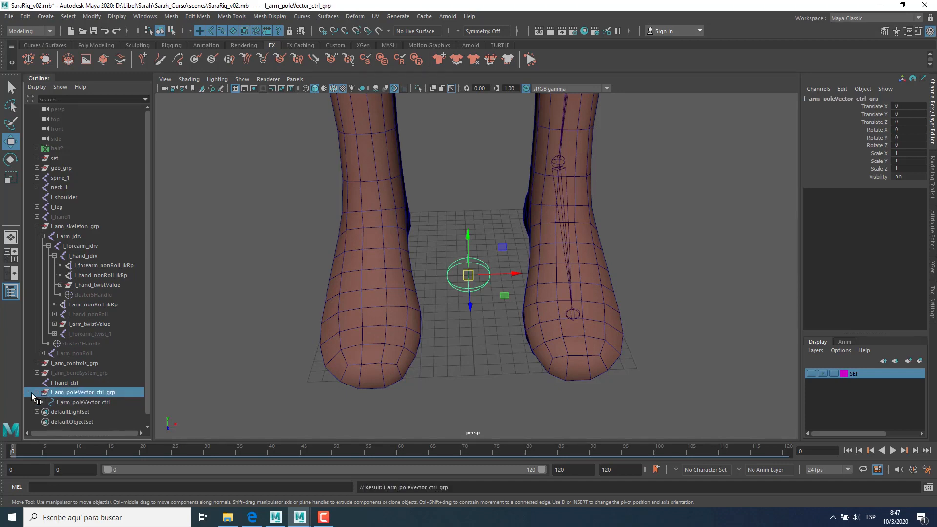
click(34, 393)
Step: Hide the polygon meshes and move l_arm_poleVector_ctrl_grp behind the left elbow to X 28.741, Y 142.474, Z -21.252
alt+right_drag(530, 293, 279, 198)
alt+middle_drag(534, 157, 497, 417)
alt+right_drag(497, 416, 320, 288)
alt+drag(579, 273, 541, 305)
click(240, 80)
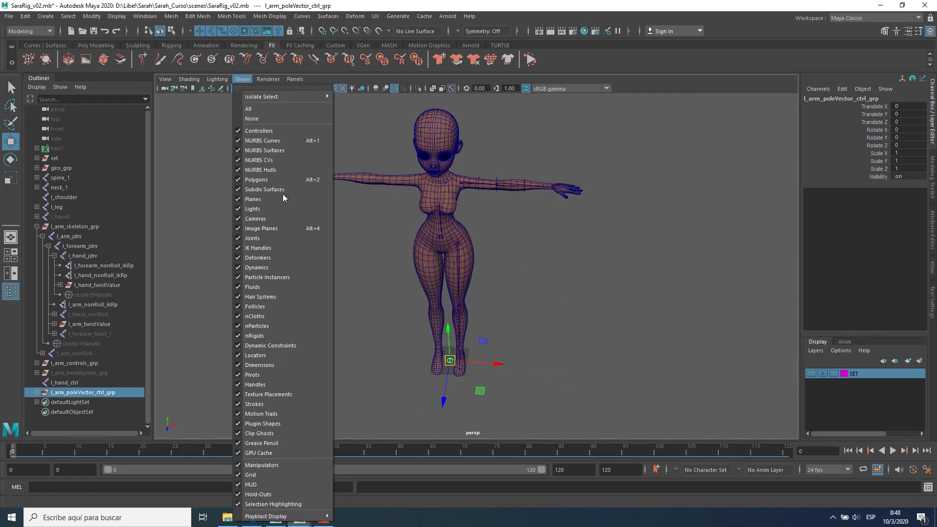
click(264, 180)
key(v)
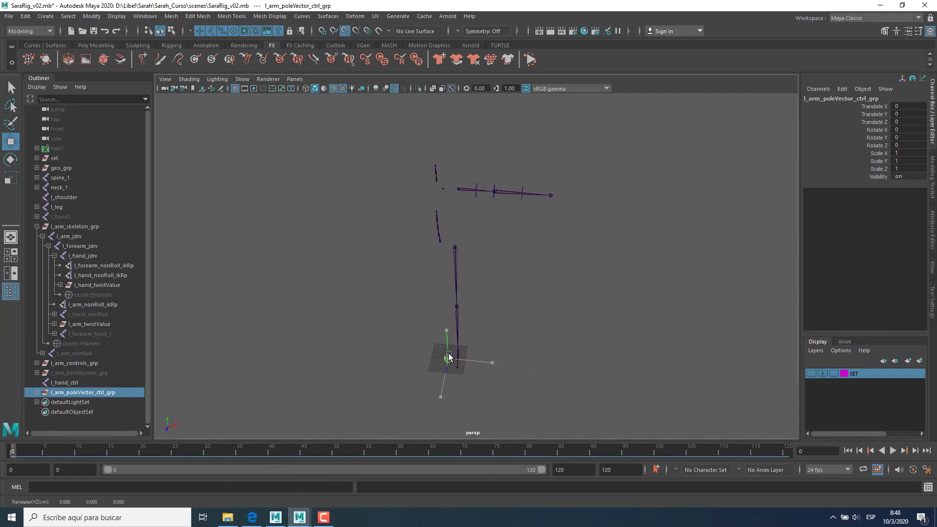
drag(449, 357, 488, 251)
Step: Show the polygon meshes again and check the pole vector control's placement behind the left arm
click(243, 79)
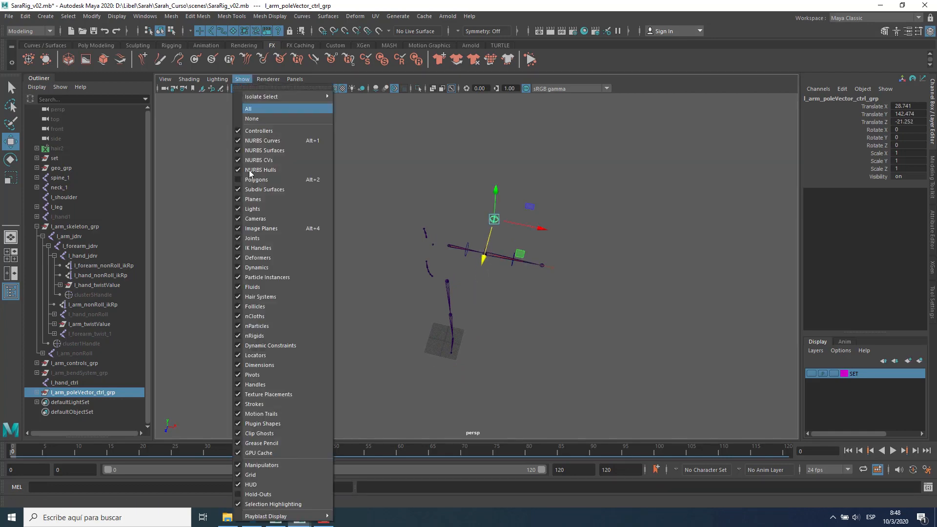
click(253, 179)
mouse_move(583, 274)
alt+mouse_down()
mouse_move(577, 280)
mouse_move(601, 274)
alt+mouse_up()
scroll(610, 273, up, 6)
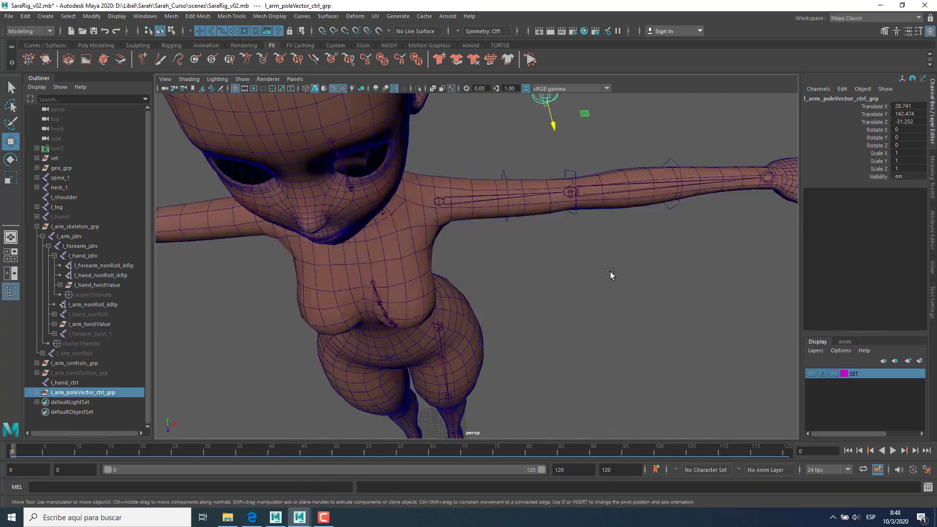
scroll(610, 273, down, 5)
alt+drag(548, 317, 521, 337)
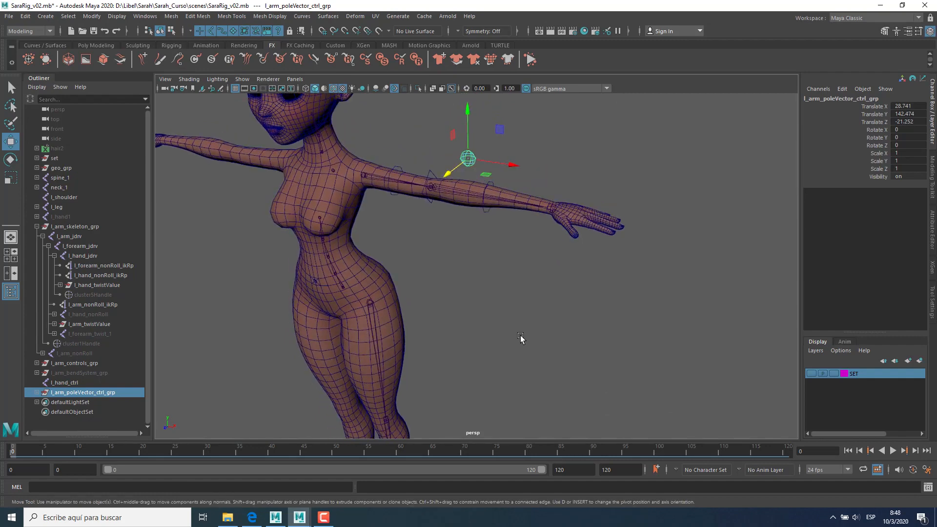
Step: Rotate l_arm_jdrv to -46.951 in Z to lower the left arm chain, and bend the chain at the elbow
click(96, 239)
alt+drag(529, 230, 547, 234)
key(e)
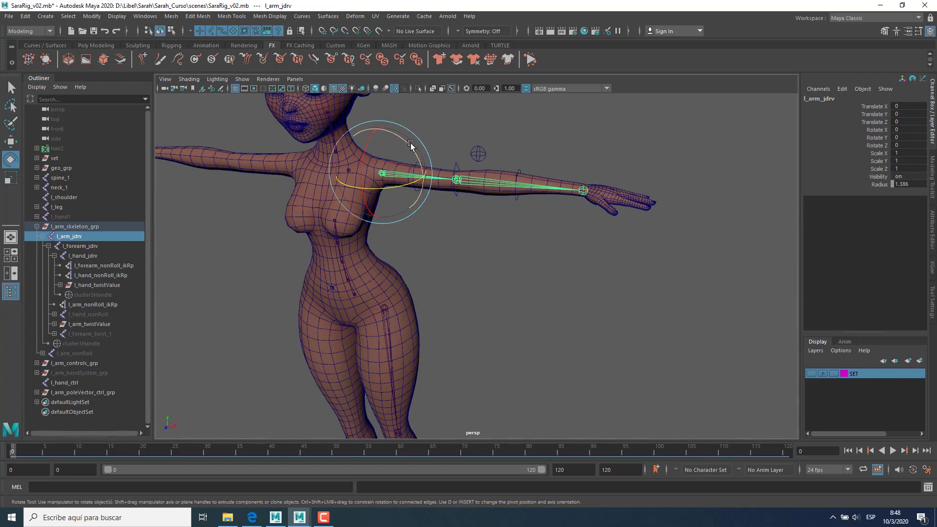
drag(411, 144, 422, 182)
alt+drag(472, 248, 350, 277)
click(433, 264)
alt+drag(397, 254, 477, 240)
click(474, 182)
Step: Twist l_arm_jdrv to 36.99 in X and clear the selection
click(436, 172)
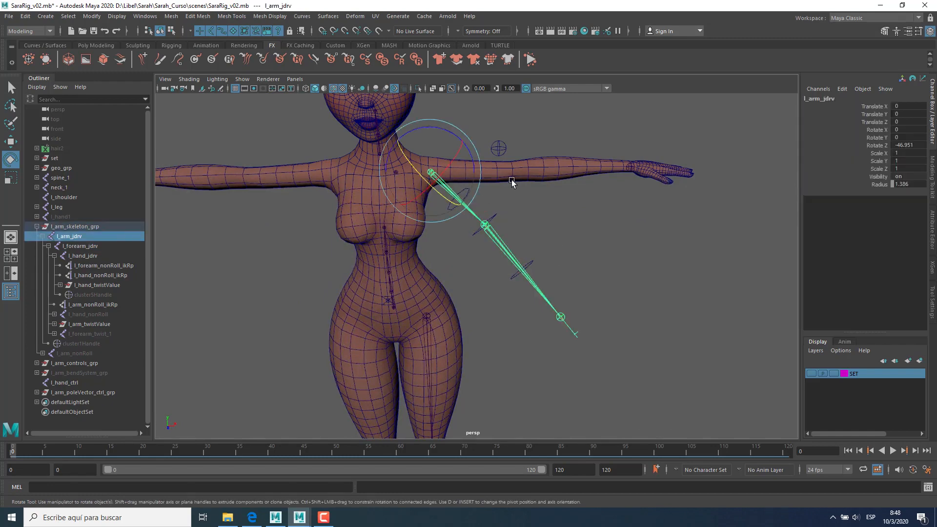
alt+drag(512, 182, 471, 205)
mouse_move(378, 164)
alt+mouse_down()
mouse_move(400, 157)
mouse_move(376, 174)
alt+mouse_up()
alt+drag(494, 194, 508, 190)
key(w)
click(475, 238)
alt+drag(476, 238, 490, 227)
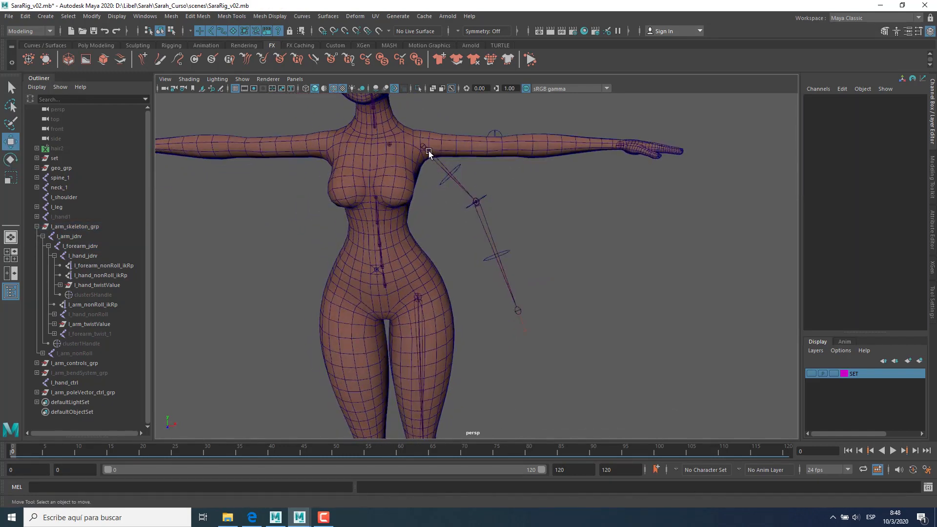
Step: Examine the posed left arm chain against the position of l_arm_poleVector_ctrl_grp from several angles
alt+drag(518, 277, 480, 325)
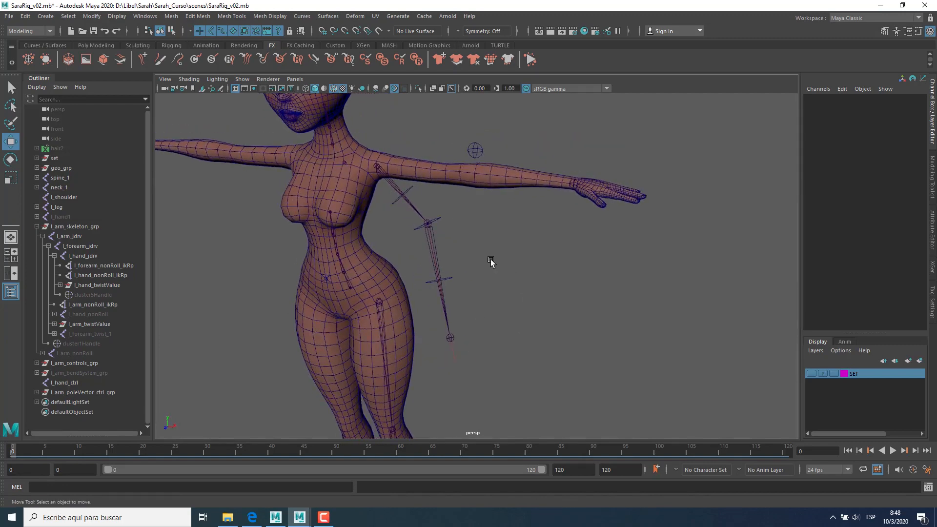
click(389, 176)
alt+drag(488, 203, 534, 282)
alt+right_drag(534, 282, 547, 332)
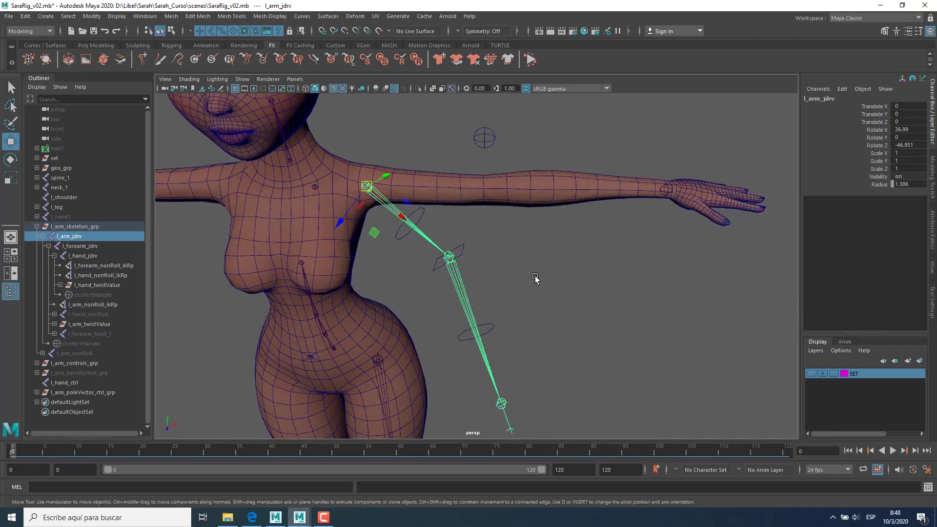
alt+drag(536, 277, 541, 291)
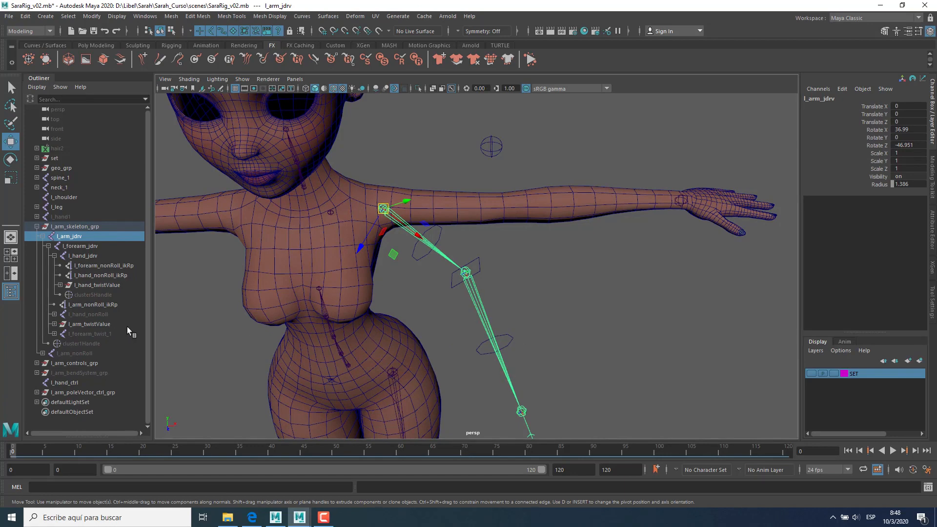
click(86, 392)
mouse_move(500, 302)
alt+mouse_down()
mouse_move(519, 292)
mouse_move(486, 282)
mouse_move(495, 299)
alt+mouse_up()
scroll(495, 299, up, 3)
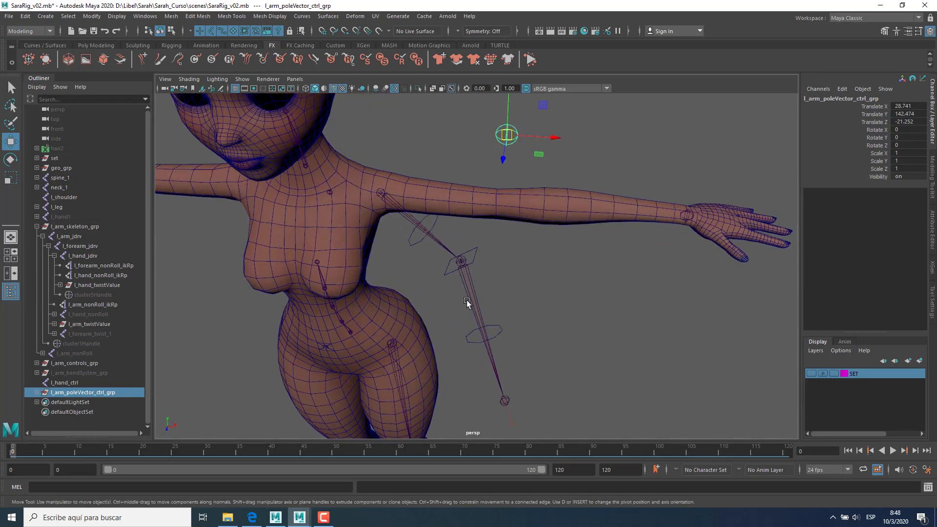
Step: Clear the selection and hide the polygon meshes in the perspective view
click(504, 272)
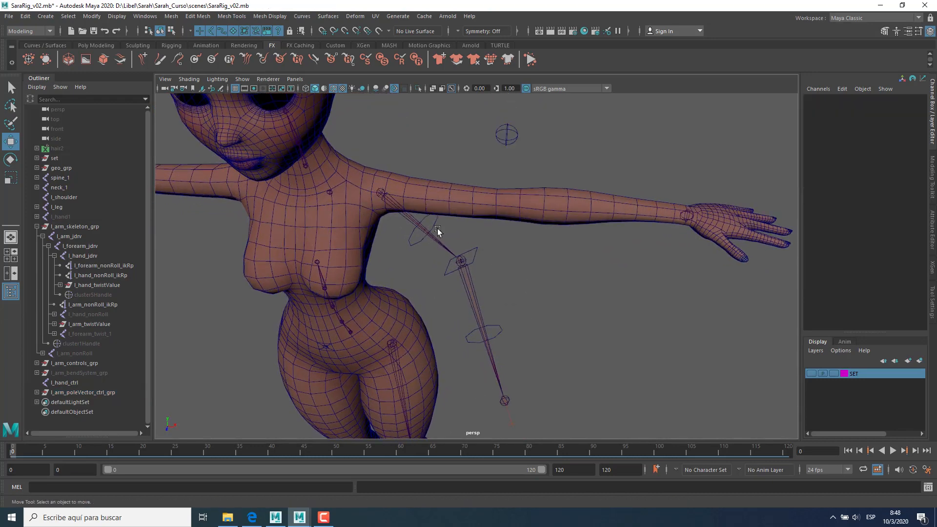
click(242, 79)
click(274, 180)
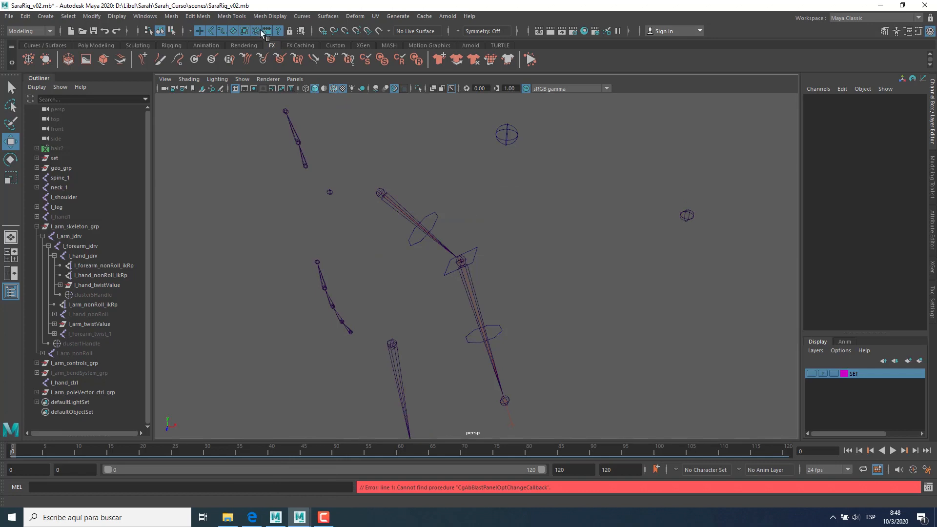
Step: Create a triangular polygon snapped to the left arm chain's shoulder, elbow and wrist joints, and return to the Move tool
click(231, 17)
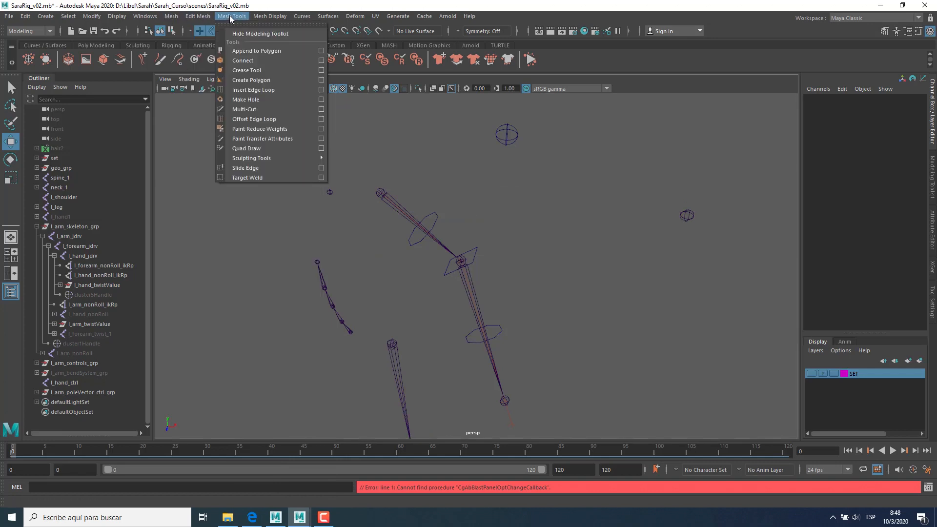
click(318, 81)
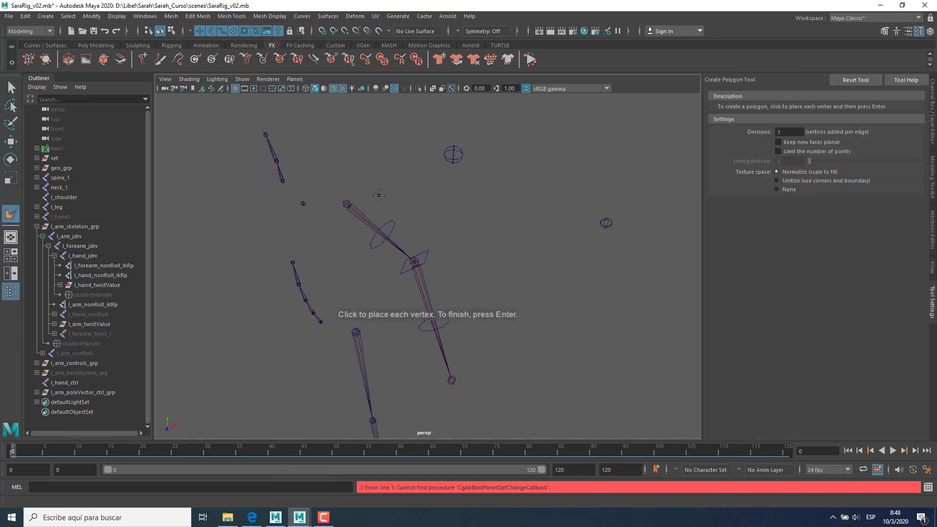
alt+middle_drag(385, 201, 381, 192)
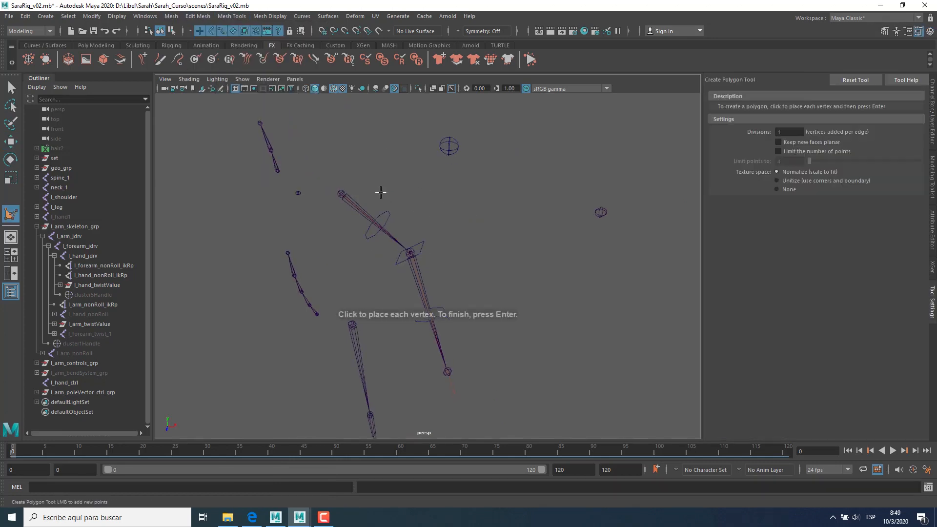
click(342, 194)
click(410, 253)
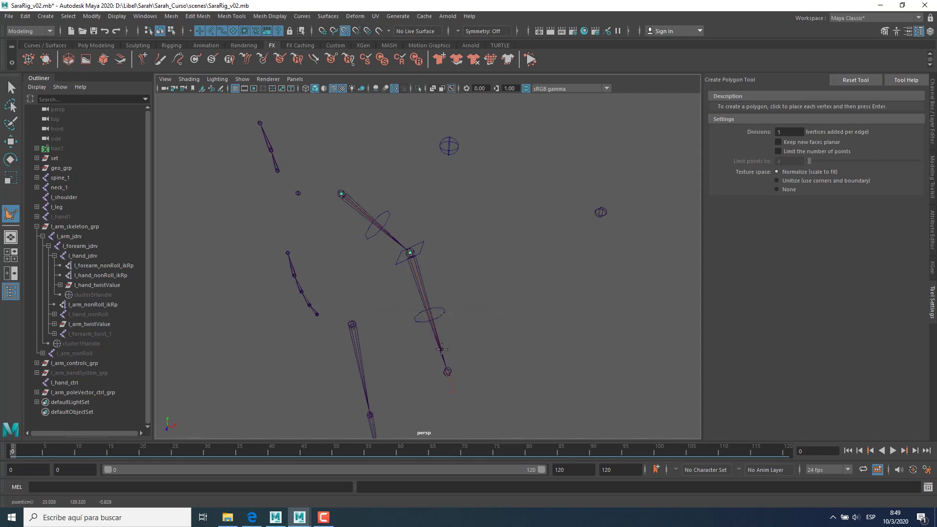
click(443, 374)
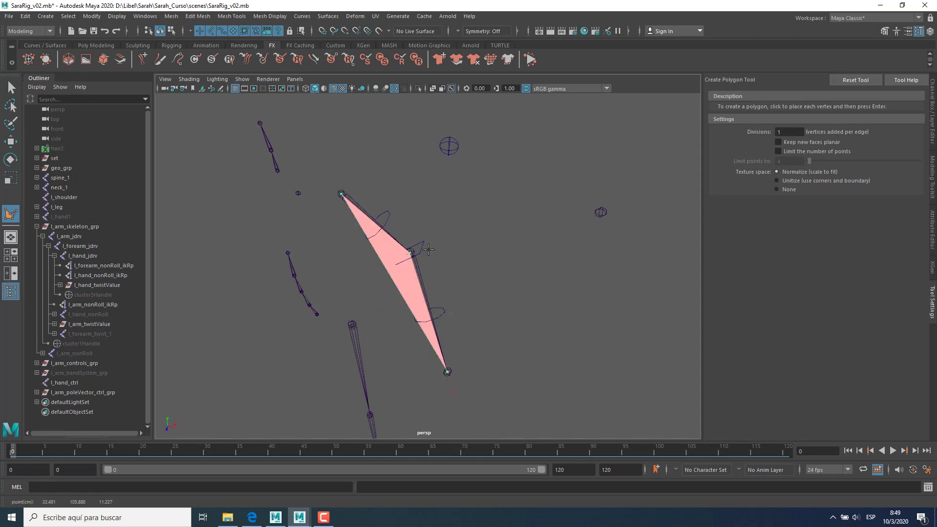
key(Return)
key(w)
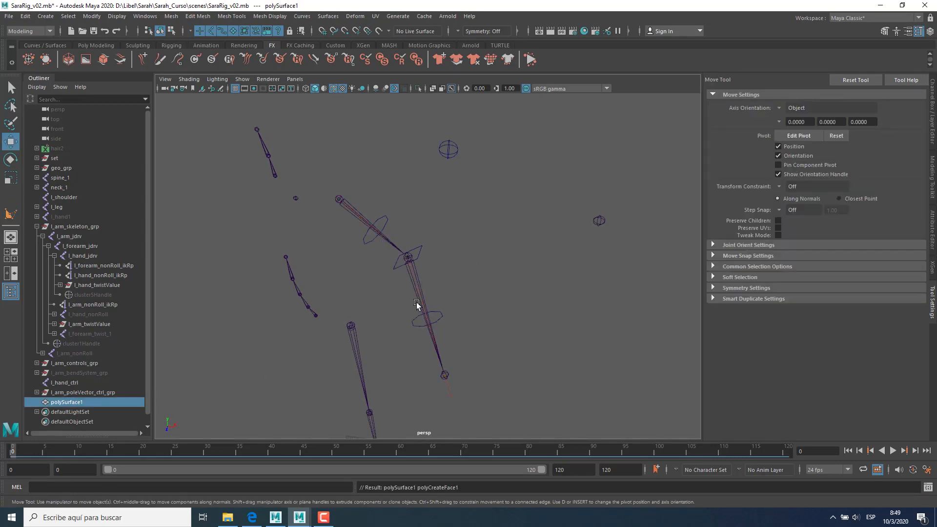
Step: Show the polygon meshes again and examine the arm triangle's plane from the front and back of the body
click(243, 79)
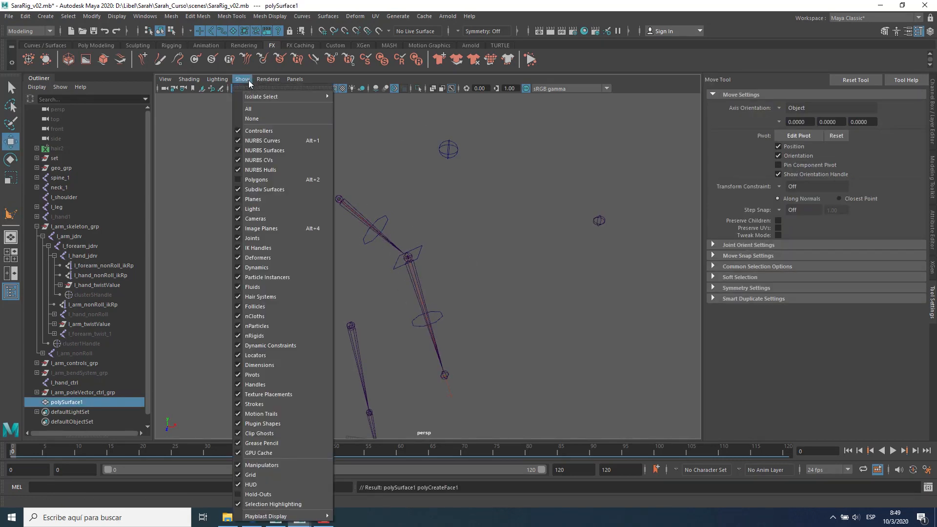
click(278, 179)
alt+middle_drag(432, 283, 464, 277)
alt+drag(464, 277, 540, 230)
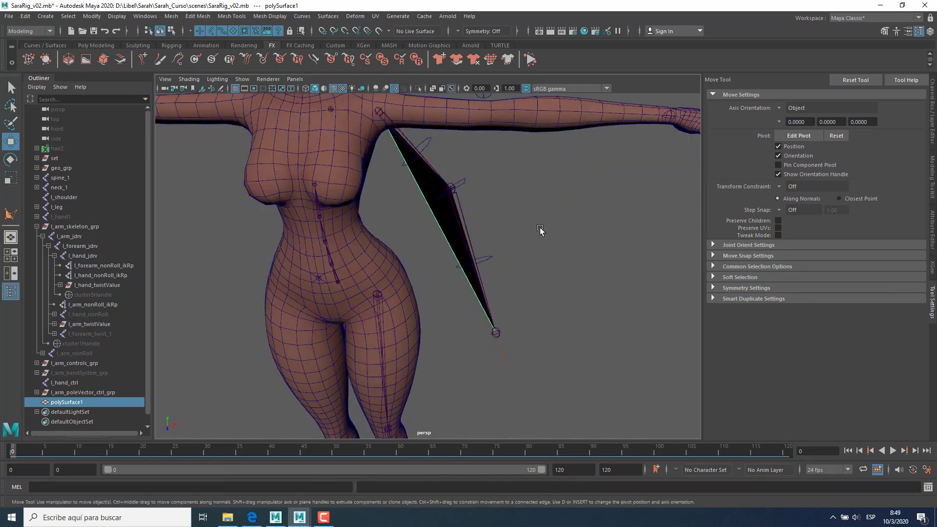
click(540, 230)
click(429, 200)
alt+drag(429, 200, 529, 206)
alt+middle_drag(529, 206, 532, 294)
alt+drag(531, 294, 340, 209)
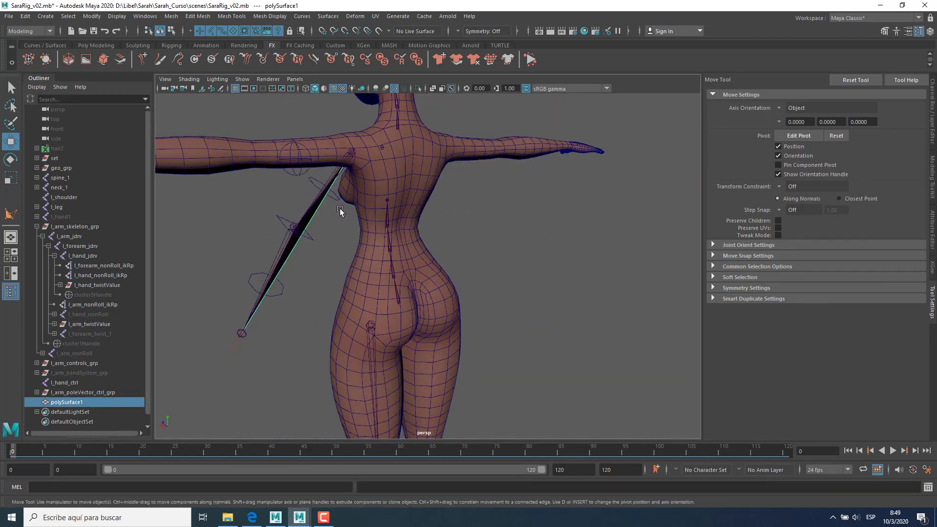
alt+drag(302, 264, 487, 147)
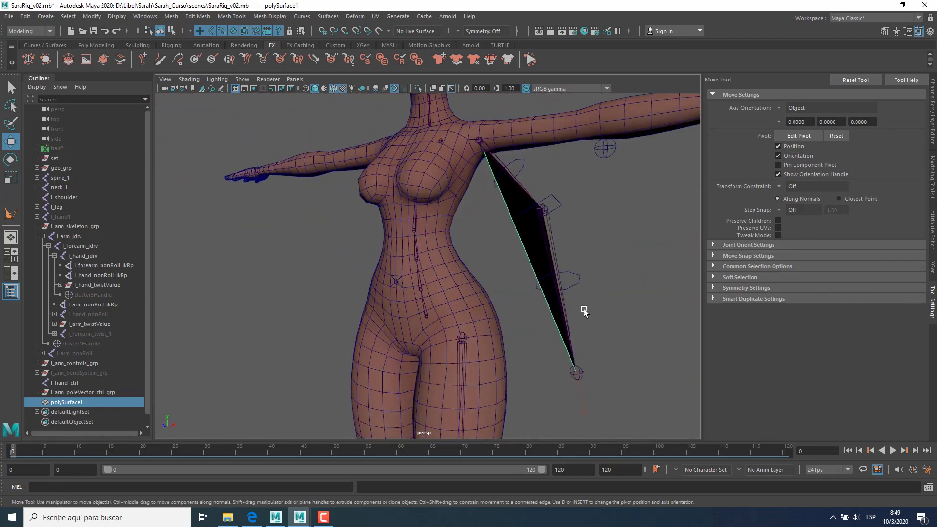
Step: Pull the triangle's elbow vertex outward from the arm within the triangle's plane, using the Normal axis orientation
right_drag(611, 236, 574, 234)
alt+drag(574, 233, 564, 272)
alt+middle_drag(581, 272, 485, 272)
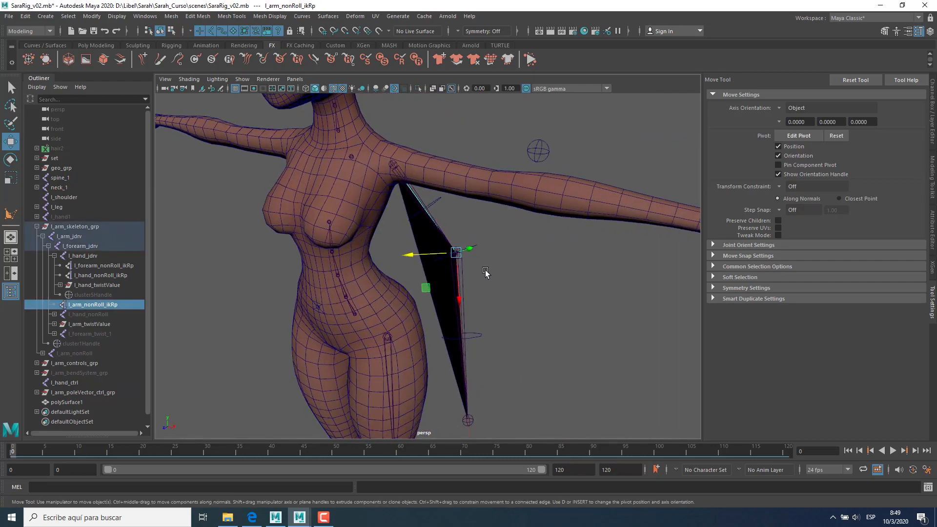
key(ctrl+z)
click(457, 254)
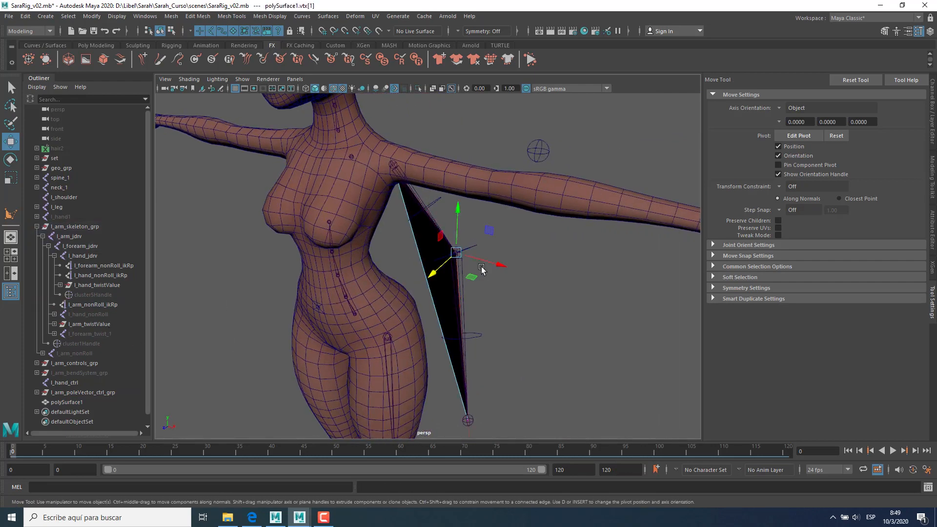
alt+drag(504, 288, 401, 274)
click(779, 108)
click(796, 155)
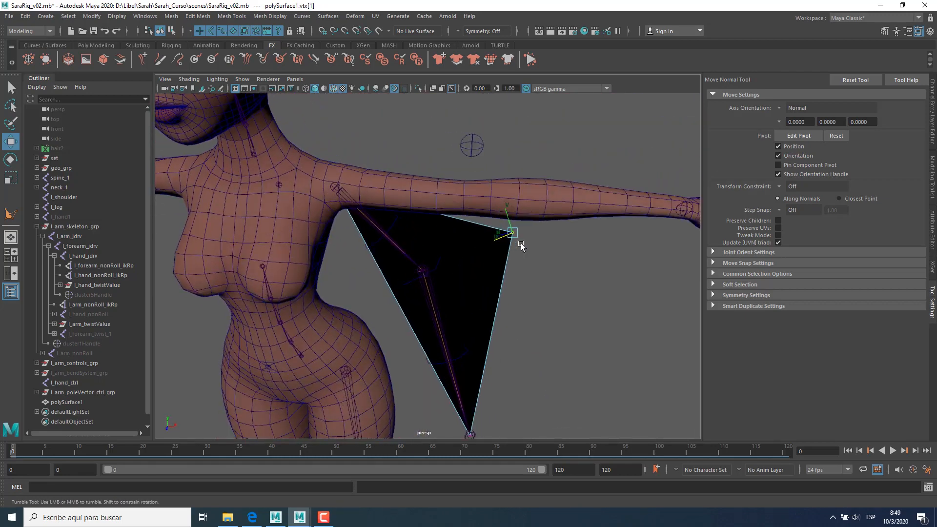
alt+drag(521, 246, 206, 358)
Step: Set the move axis orientation to Object and snap l_arm_poleVector_ctrl_grp onto the triangle's pulled-out vertex
click(95, 391)
alt+drag(635, 249, 713, 183)
click(780, 108)
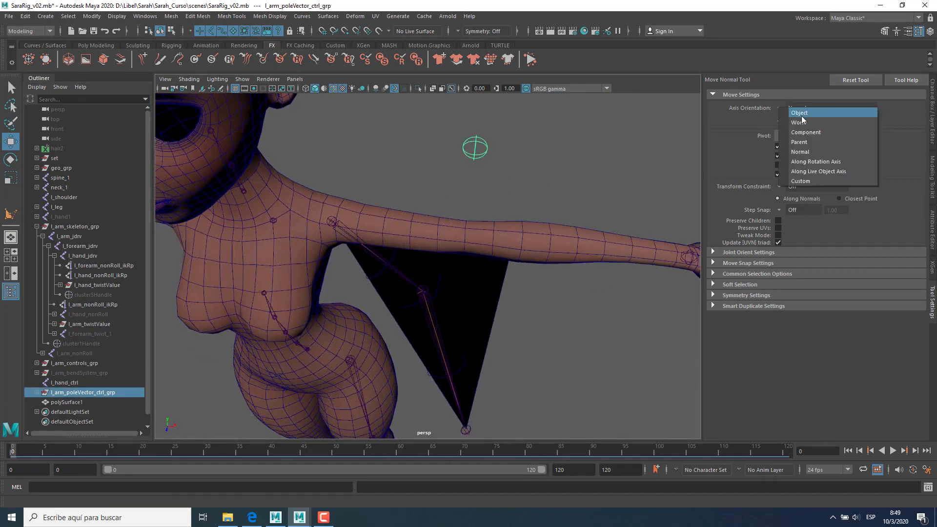
click(802, 114)
mouse_move(503, 229)
alt+mouse_down()
mouse_move(543, 215)
mouse_move(505, 218)
alt+mouse_up()
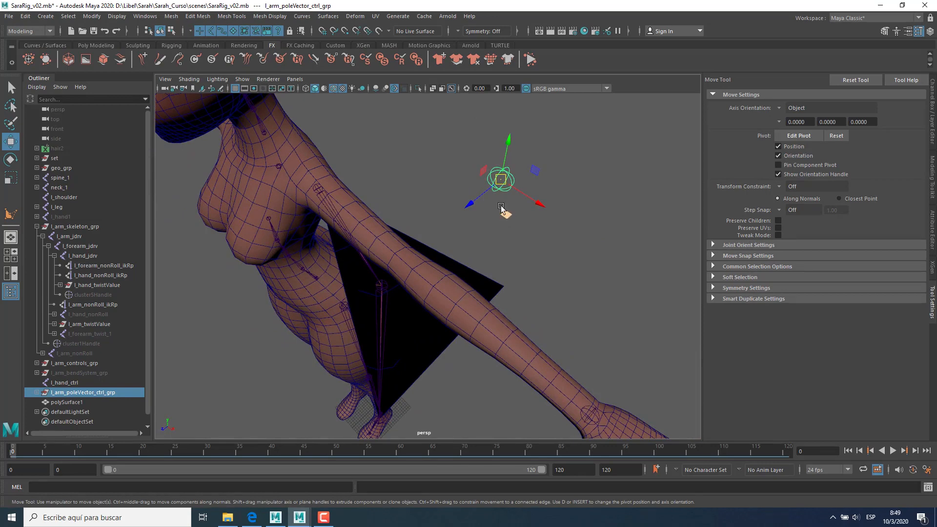
key(v)
drag(500, 180, 489, 258)
Step: Examine the pole vector control's position at the triangle's outer corner from several angles
alt+right_drag(467, 256, 195, 251)
alt+drag(488, 263, 481, 198)
alt+right_drag(459, 293, 532, 301)
scroll(483, 284, up, 5)
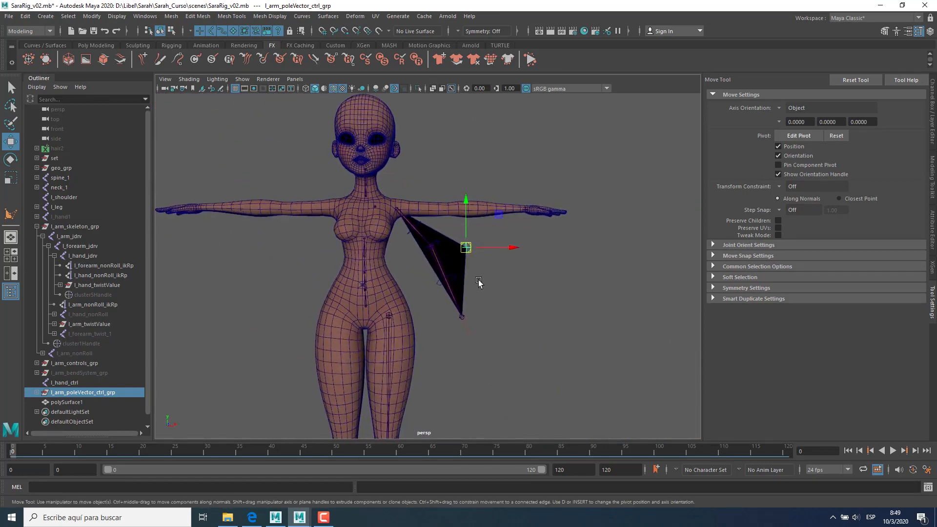
click(517, 313)
click(491, 240)
alt+drag(523, 264, 494, 271)
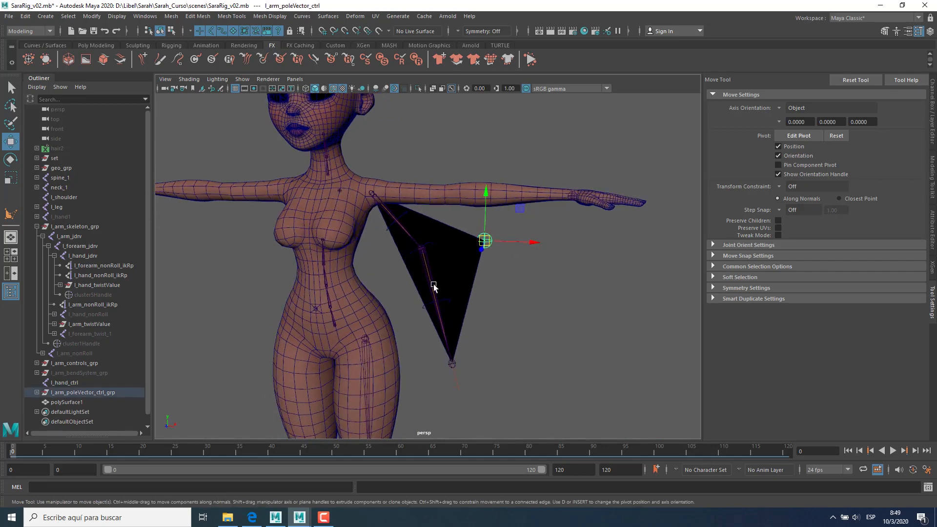
mouse_move(476, 280)
alt+mouse_down()
mouse_move(503, 324)
mouse_move(470, 293)
alt+mouse_up()
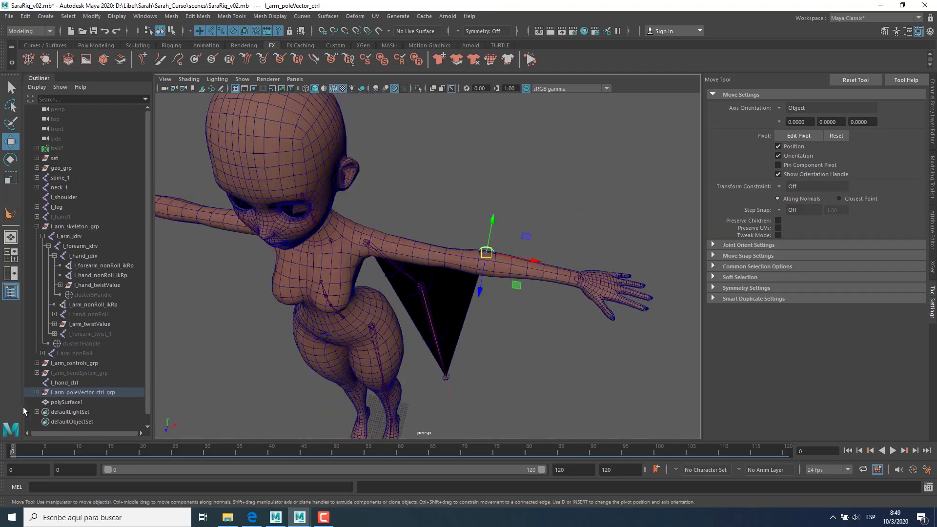
Step: Try moving l_arm_poleVector_ctrl_grp inward, away from the triangle's outer corner
click(86, 391)
alt+drag(505, 255, 480, 256)
drag(442, 290, 437, 283)
alt+drag(496, 268, 396, 244)
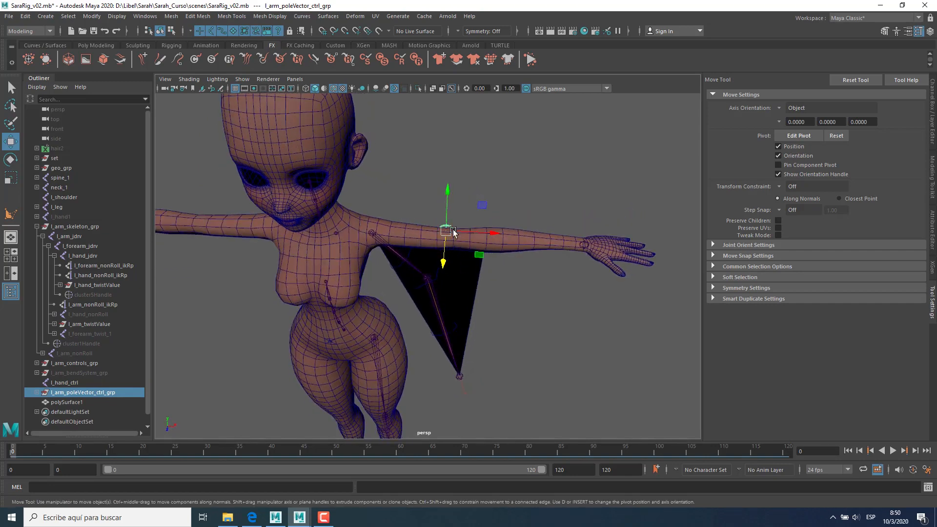
alt+drag(449, 250, 364, 206)
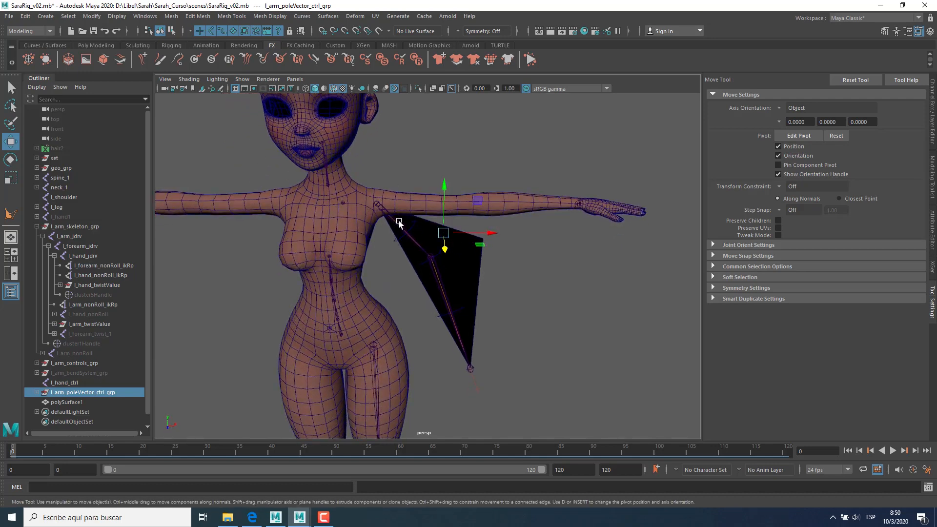
Step: Display the Channel Box, then undo the body mesh selection and the last move of l_arm_poleVector_ctrl_grp
click(357, 258)
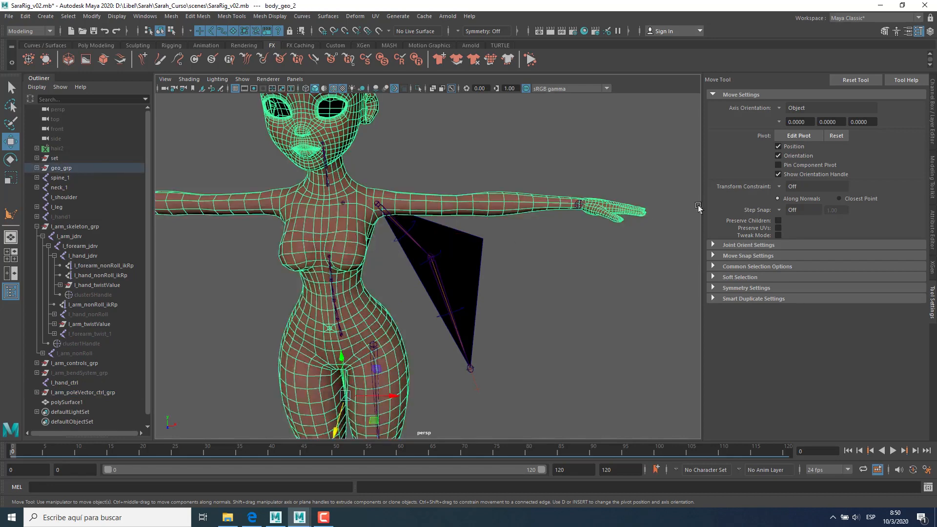
click(933, 110)
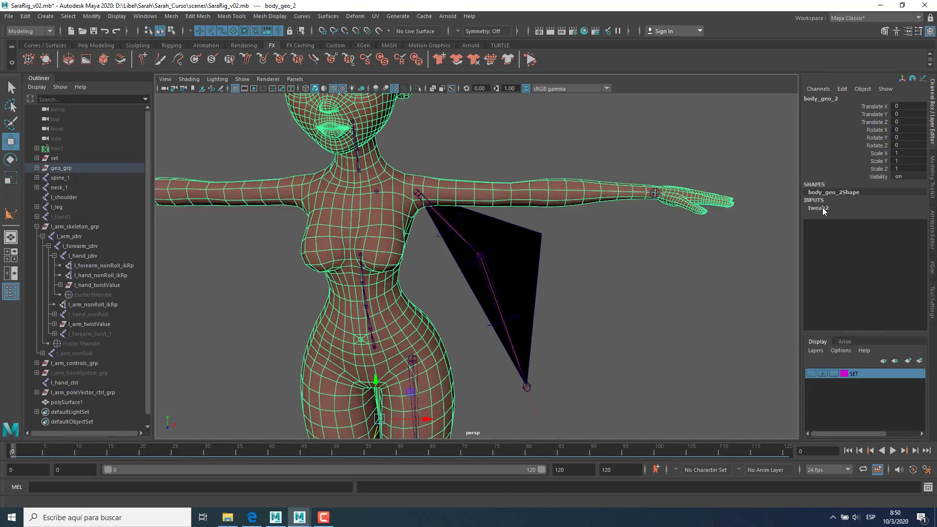
scroll(530, 272, down, 5)
scroll(542, 303, up, 4)
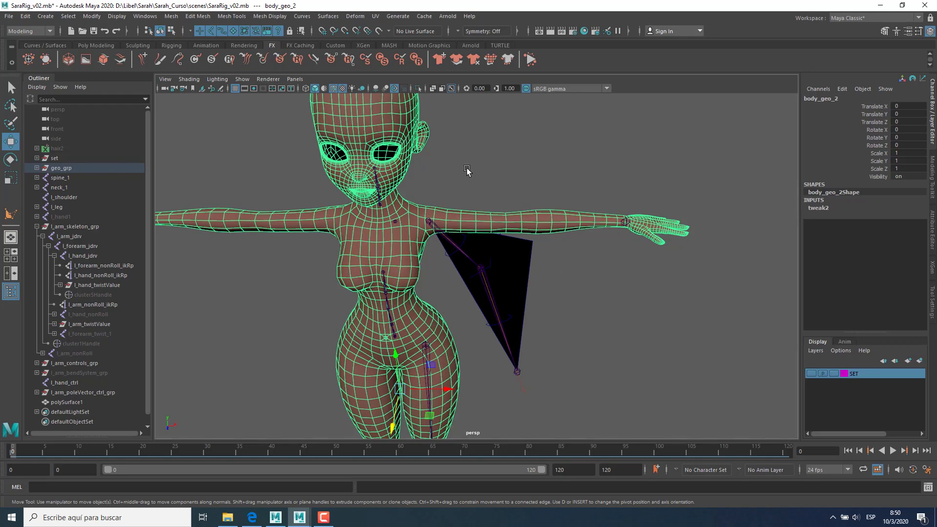
alt+drag(530, 293, 508, 279)
key(ctrl+z)
key(ctrl+z)
Step: Delete the polySurface1 triangle and reset the X, Y and Z rotations of l_arm_jdrv and l_forearm_jdrv to 0
click(502, 315)
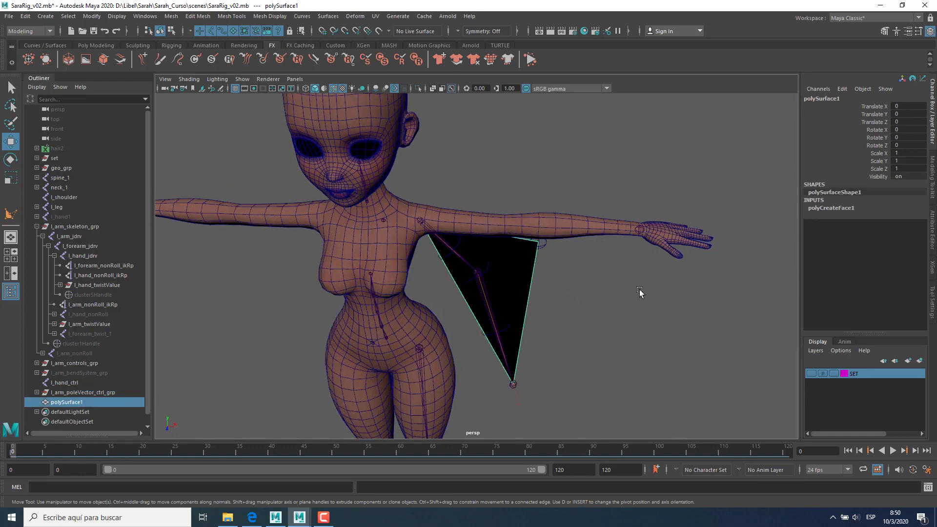
key(Delete)
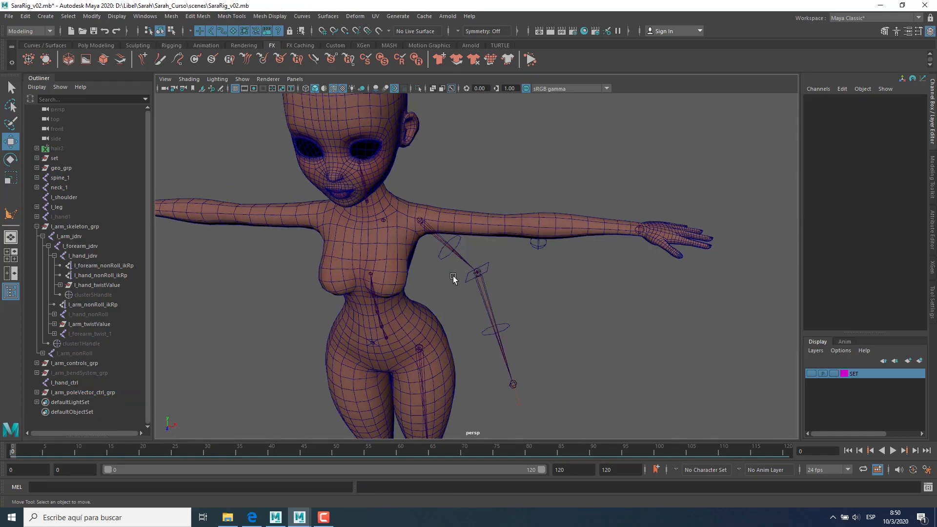
click(75, 237)
ctrl+click(79, 245)
drag(898, 130, 903, 145)
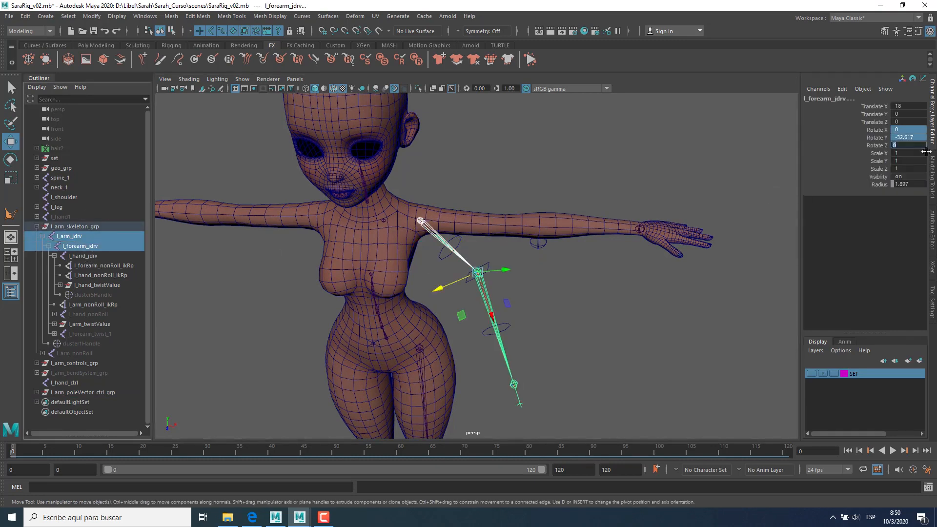
text(0)
key(Return)
click(636, 310)
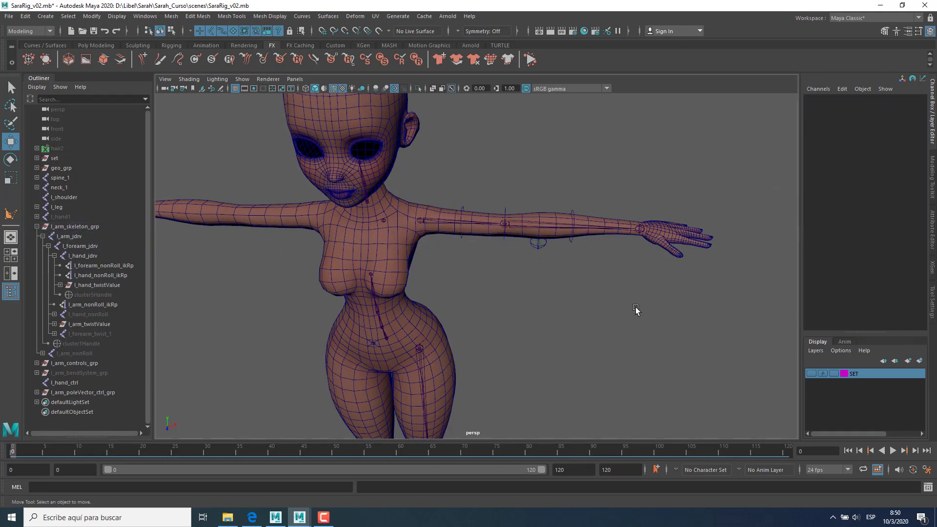
Step: Hide the polygon meshes and move l_arm_poleVector_ctrl_grp straight behind the elbow, to 28.741, 142.474, -23.798
click(77, 390)
alt+drag(599, 297, 562, 332)
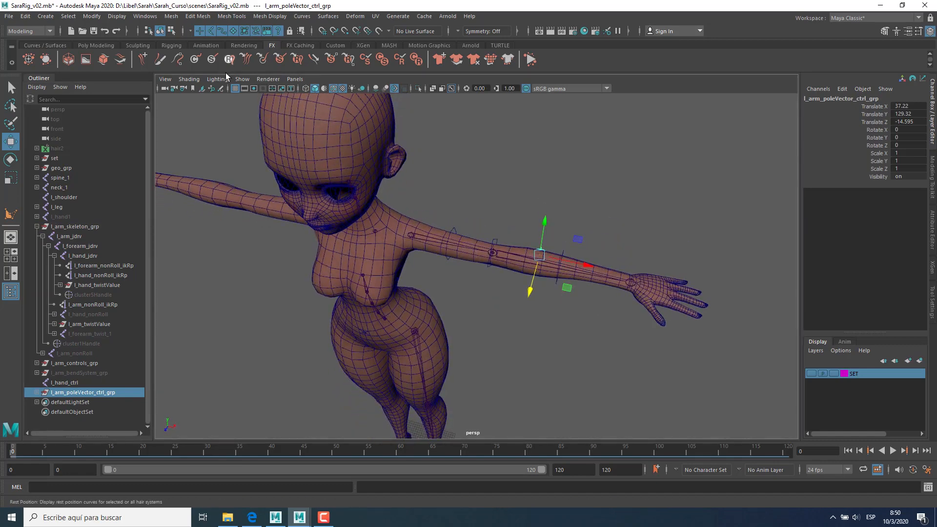
click(242, 79)
click(263, 180)
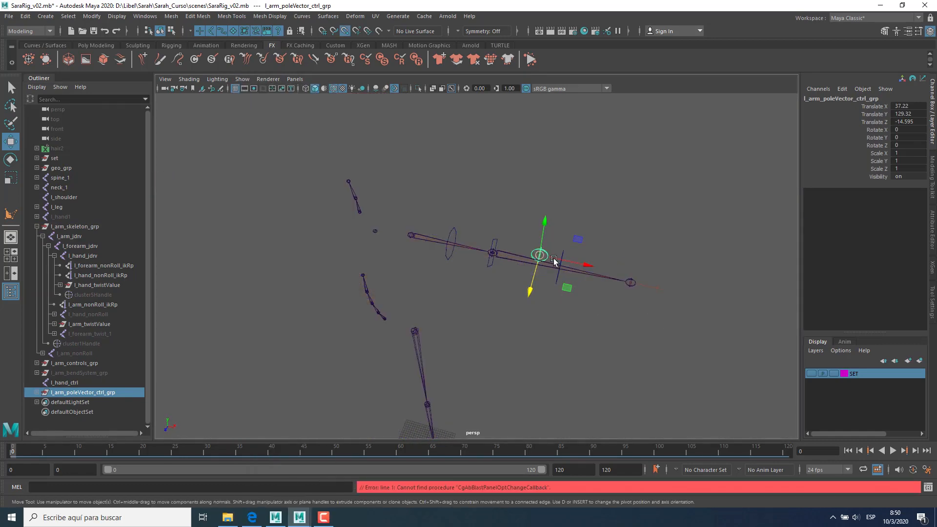
drag(554, 262, 532, 189)
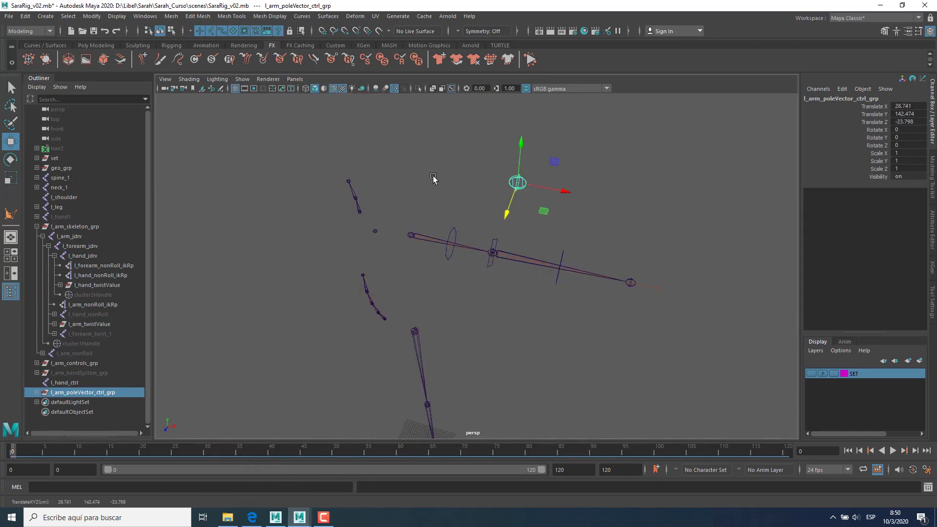
Step: Show the polygon meshes again and bring l_arm_poleVector_ctrl_grp slightly closer to the elbow, to -22.805 in Z
click(242, 79)
click(264, 180)
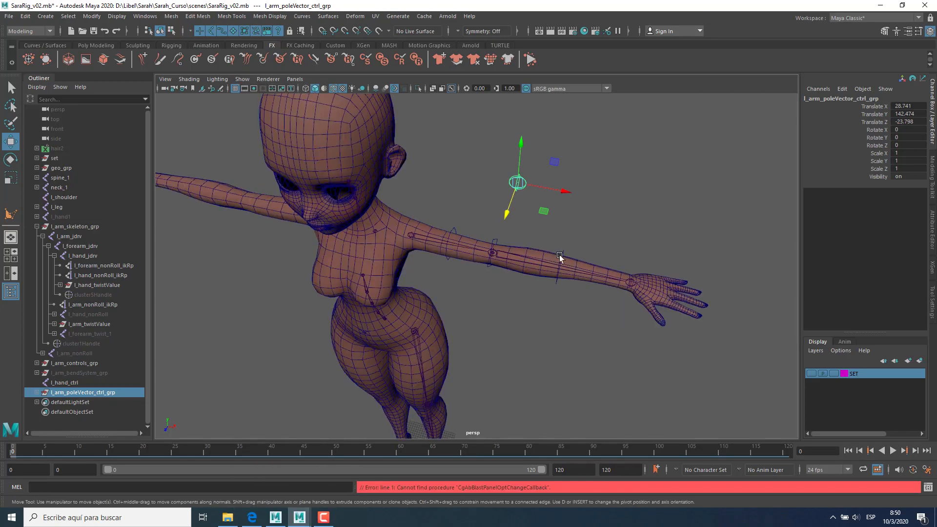
alt+drag(559, 255, 529, 266)
drag(504, 235, 528, 229)
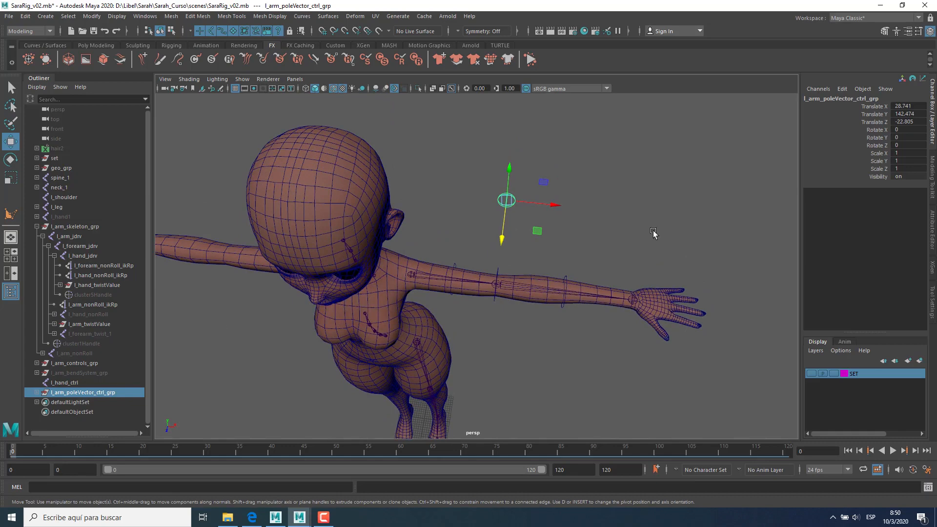
alt+drag(654, 233, 593, 301)
Step: Test moving l_hand_ctrl away from the wrist and undo the move
click(140, 429)
click(95, 382)
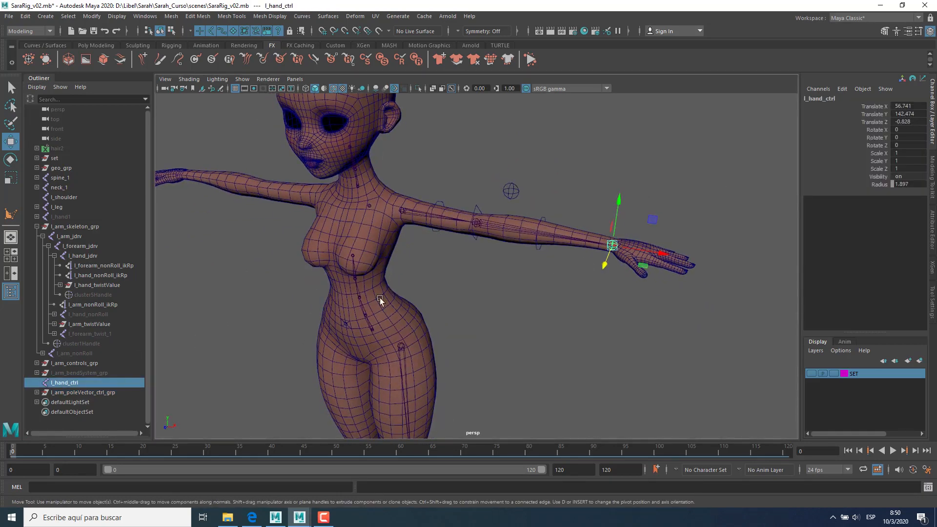
click(589, 340)
click(63, 382)
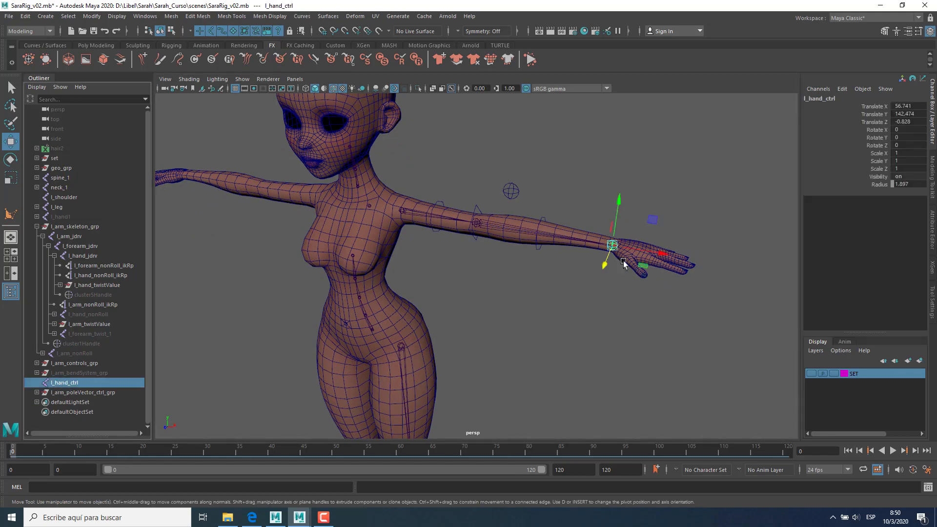
drag(613, 245, 634, 232)
key(ctrl+z)
alt+drag(622, 263, 628, 244)
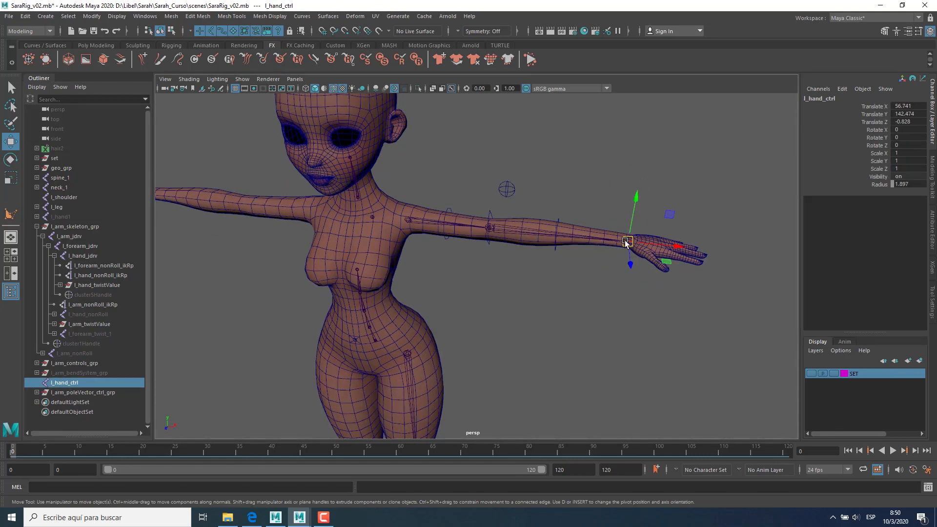
Step: Create an empty group at the scene root and match its X, Y and Z translation to l_hand_ctrl
alt+middle_drag(549, 322, 547, 322)
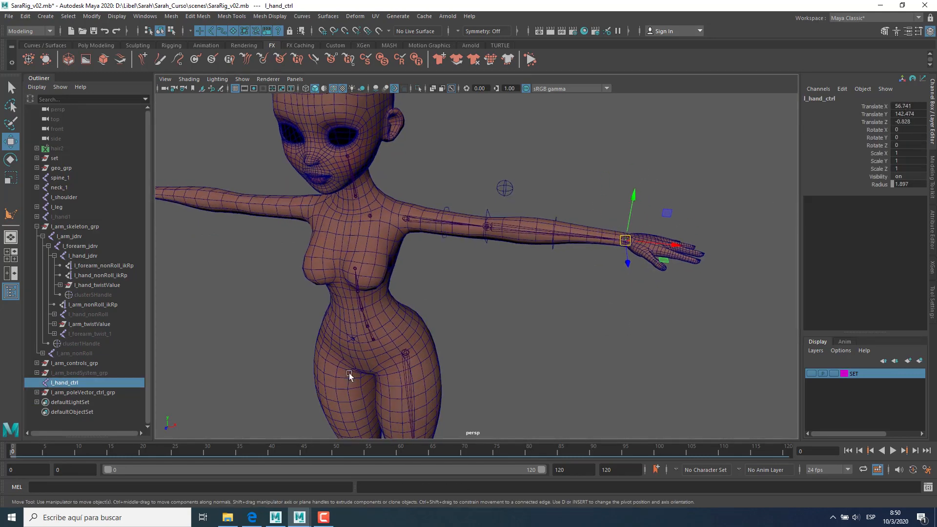
click(526, 335)
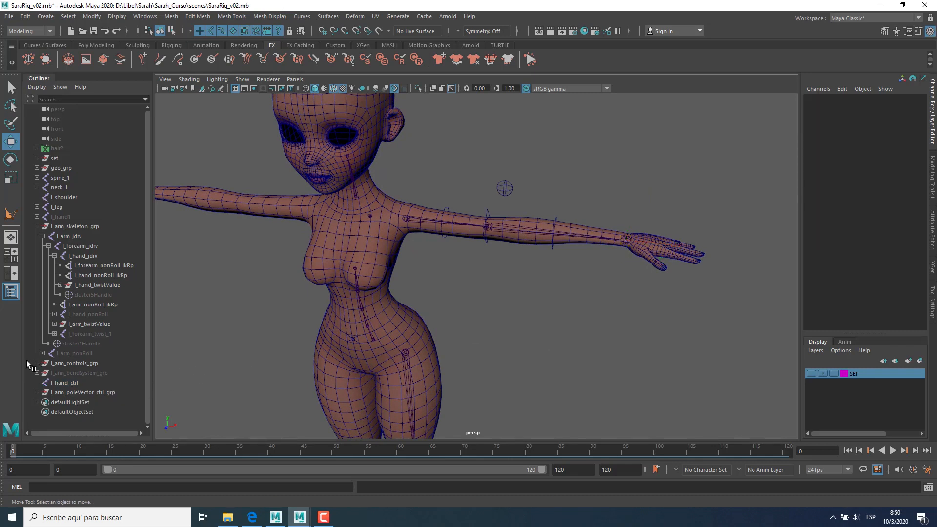
key(ctrl+g)
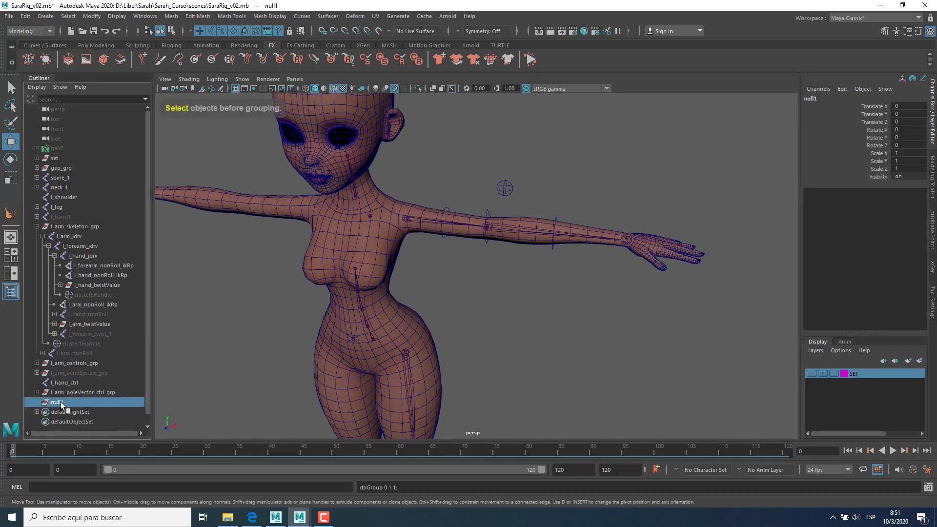
ctrl+click(69, 383)
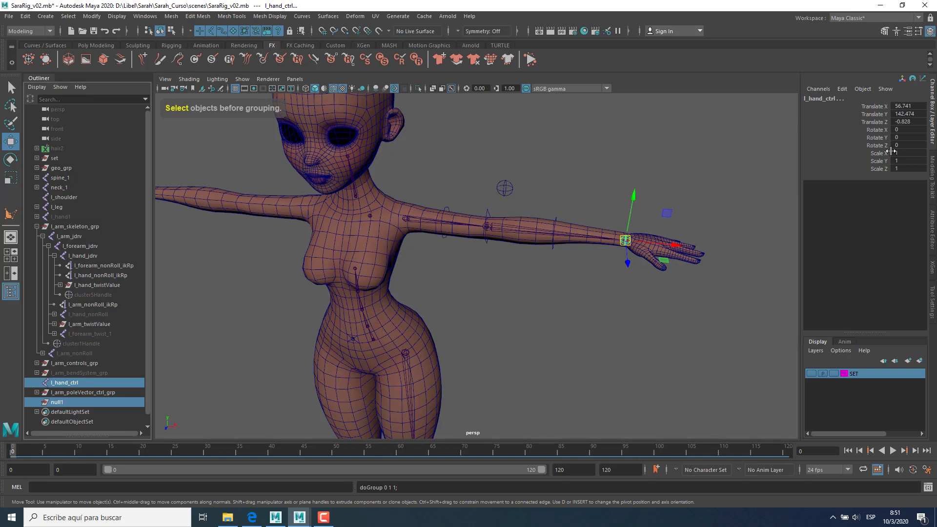
drag(882, 110, 883, 121)
right_click(883, 121)
click(866, 278)
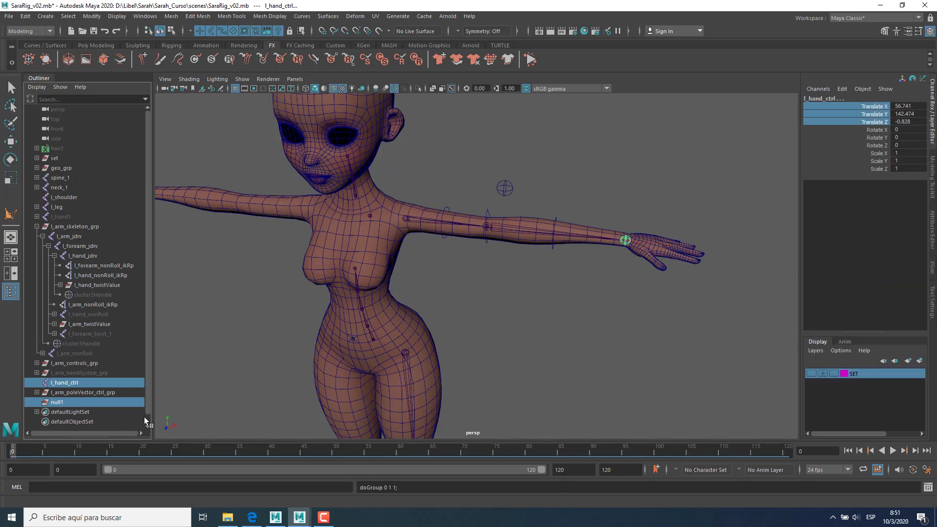
Step: Parent l_hand_ctrl under the null1 group and expand the group in the hierarchy
click(73, 383)
ctrl+click(63, 401)
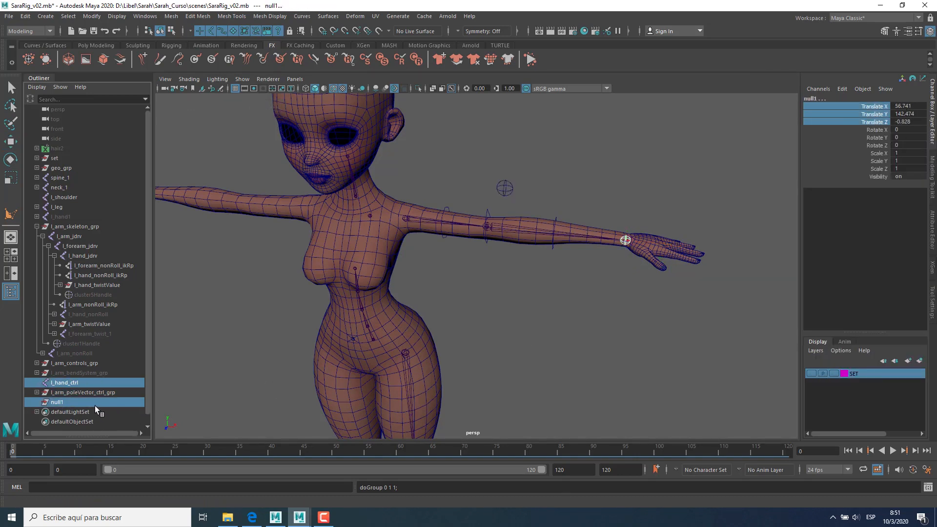
key(p)
click(37, 392)
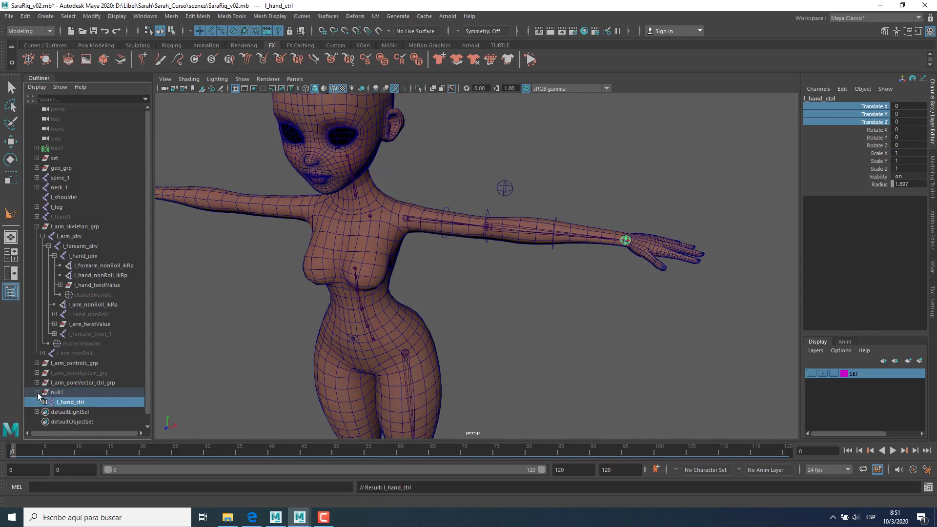
key(w)
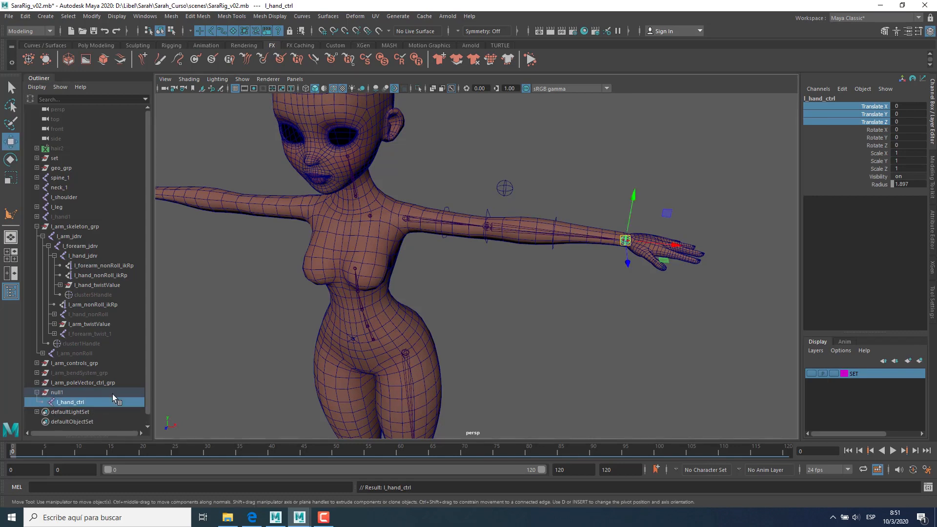
Step: Rename the null1 group as l_hand_ctrl_grp, reusing the control's name with the suffix _grp
click(75, 392)
double_click(80, 403)
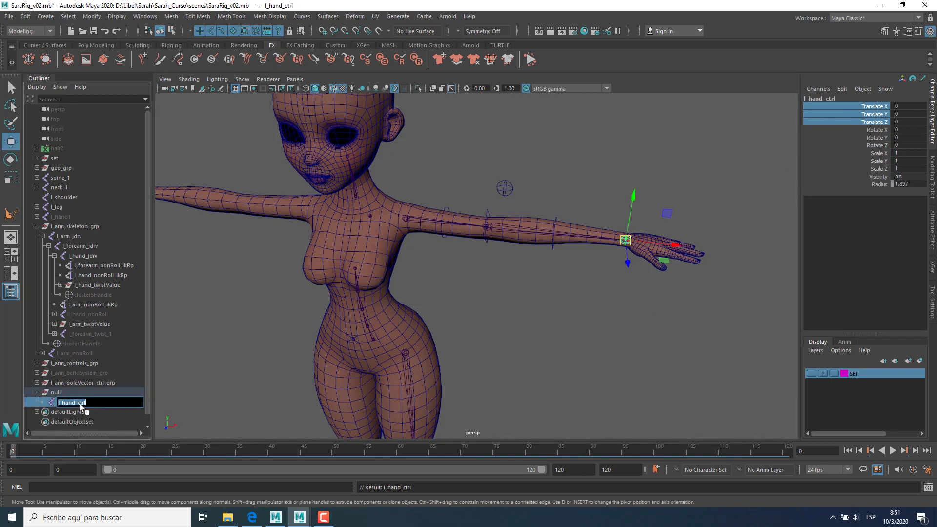
key(ctrl+c)
double_click(73, 393)
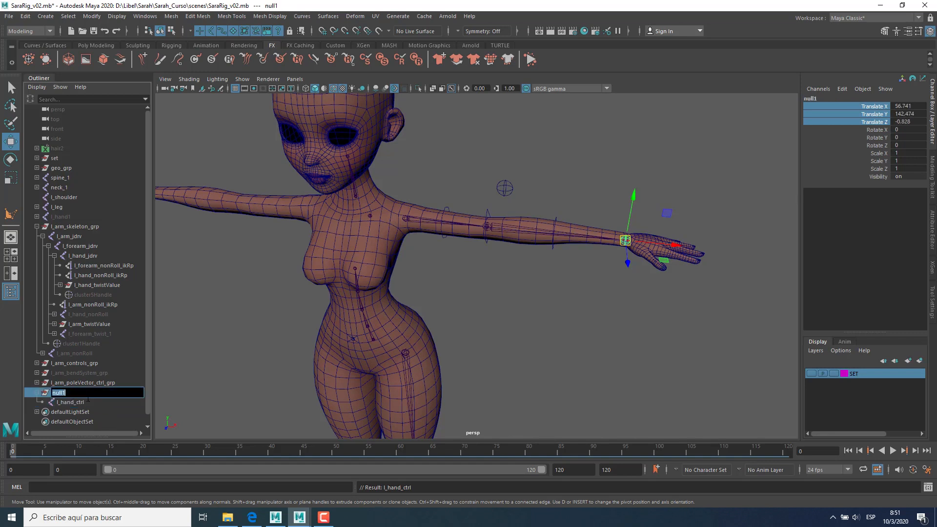
key(ctrl+v)
text(_grp)
key(Return)
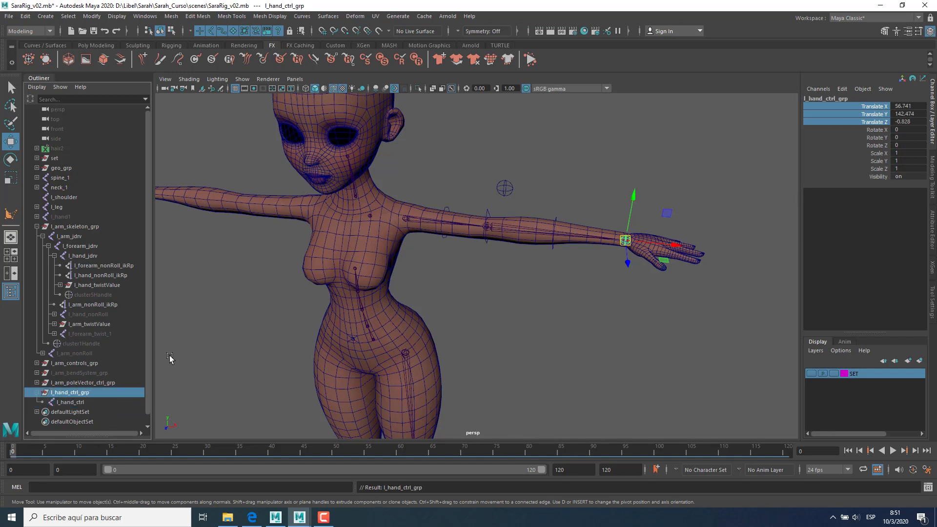
click(36, 393)
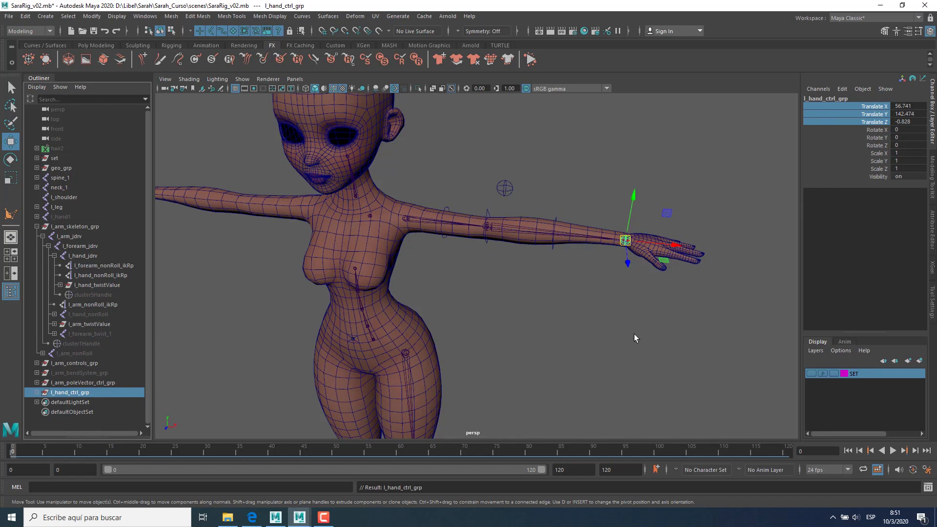
Step: Select l_arm_poleVector_ctrl_grp and l_hand_ctrl_grp in turn to check where both control groups sit
click(83, 382)
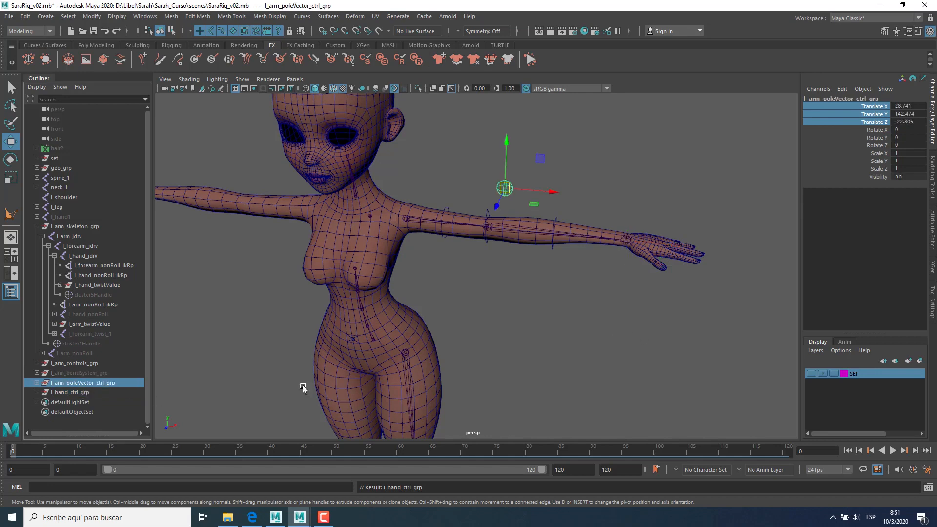
click(69, 402)
click(37, 393)
click(70, 392)
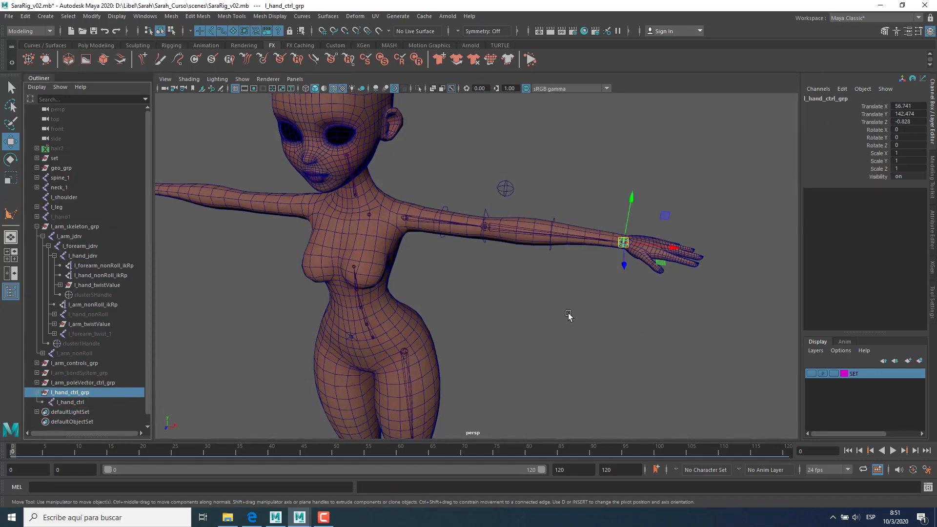
Step: Start the CV Curve Tool with its settings shown, working in the side view around the world origin below the foot
alt+right_drag(569, 315, 465, 293)
alt+middle_drag(465, 293, 499, 226)
click(649, 315)
key(space)
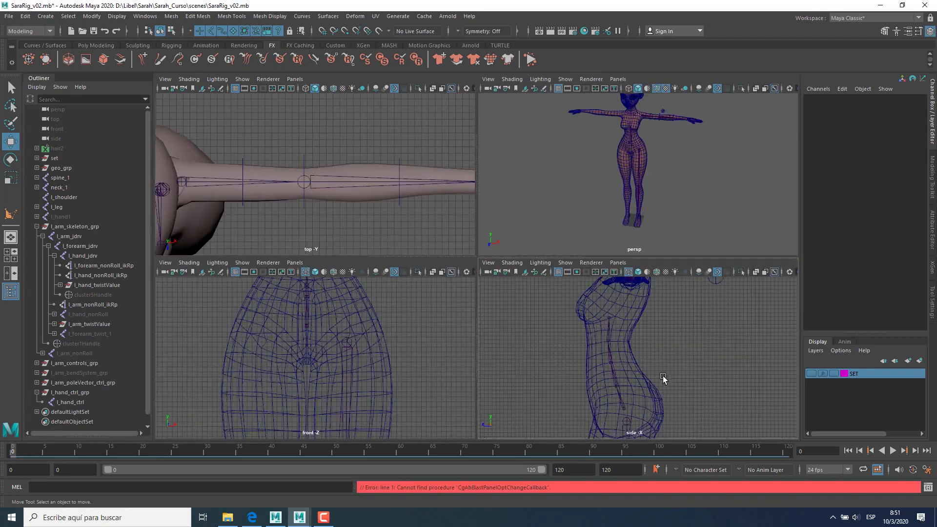
key(space)
alt+right_drag(498, 353, 444, 347)
alt+middle_drag(443, 347, 507, 96)
alt+middle_drag(558, 348, 570, 127)
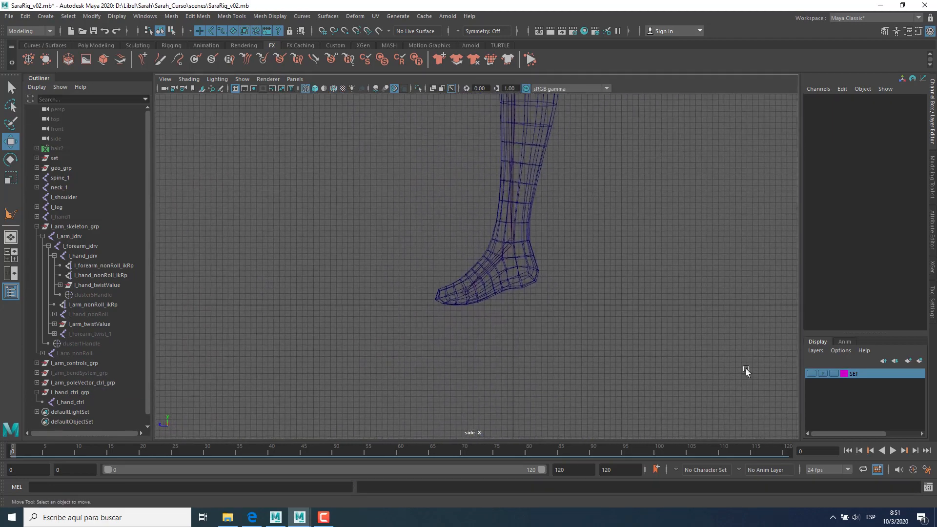
scroll(598, 309, up, 5)
click(43, 17)
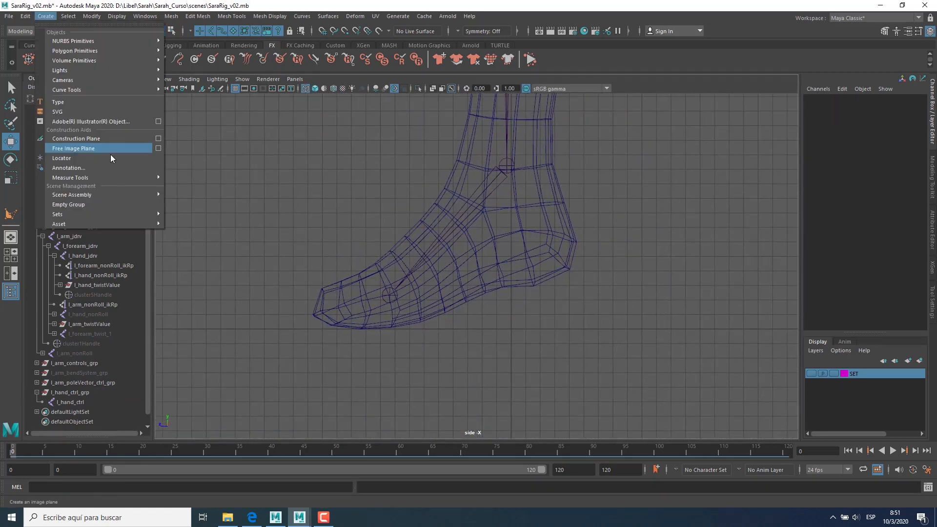
mouse_move(100, 90)
click(263, 90)
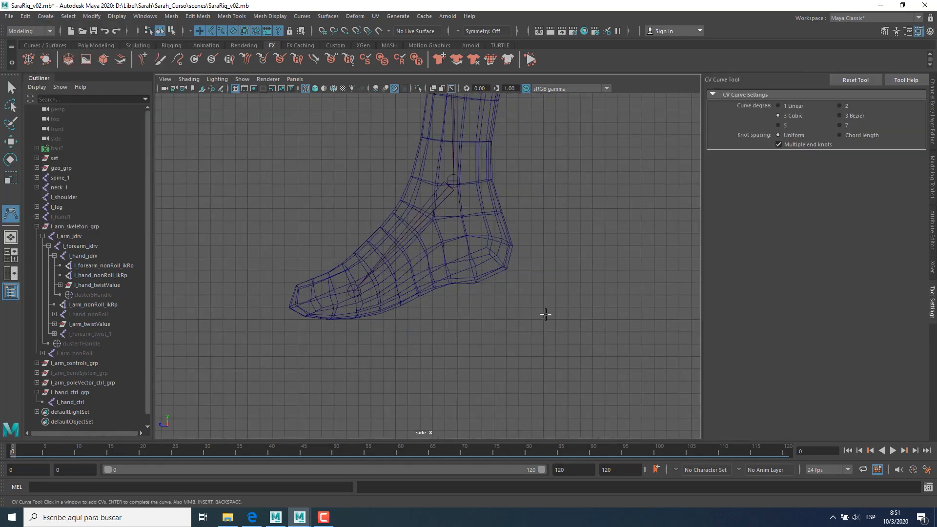
alt+middle_drag(501, 316, 495, 309)
click(438, 298)
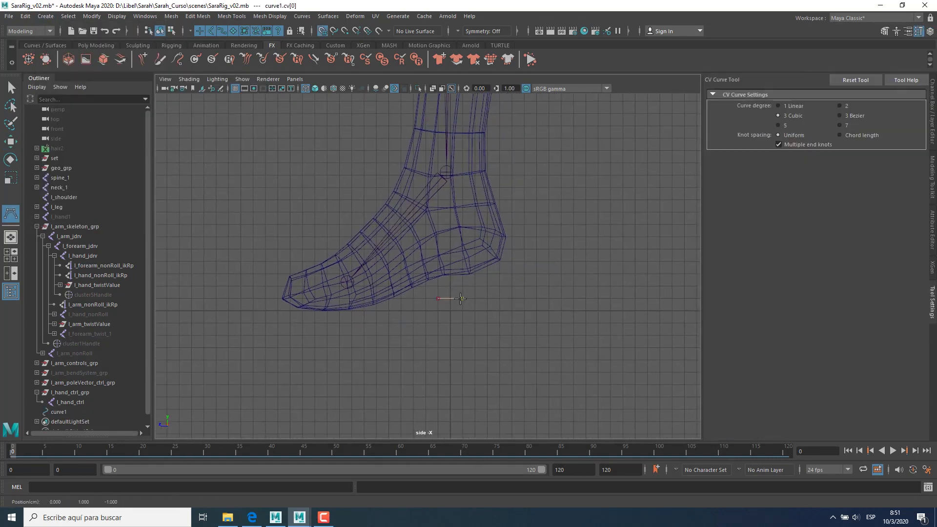
click(461, 298)
click(462, 323)
click(437, 322)
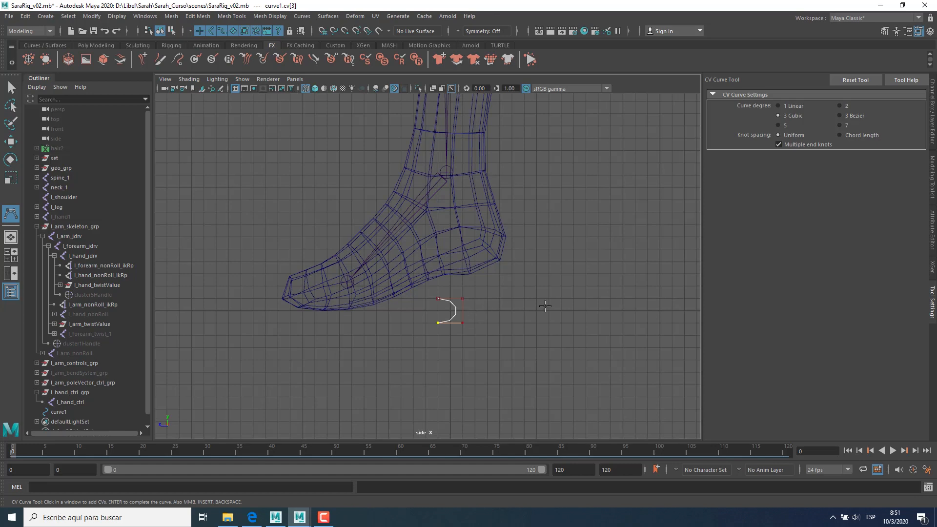
key(ctrl+z)
key(ctrl+z)
key(ctrl+z)
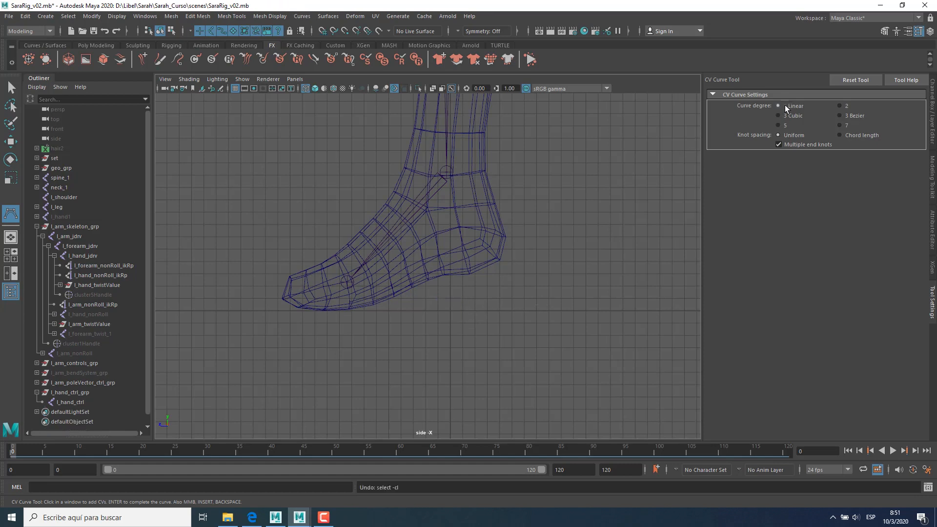
Step: Draw a closed linear square curve in the side view, snapped to the grid, 2 units wide and centred on the world origin
key(x)
click(435, 299)
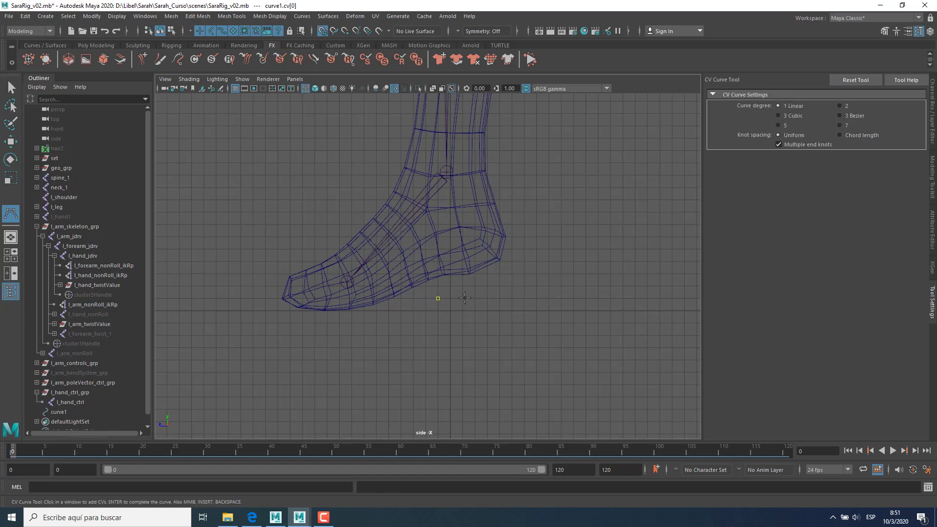
click(437, 322)
key(Return)
key(w)
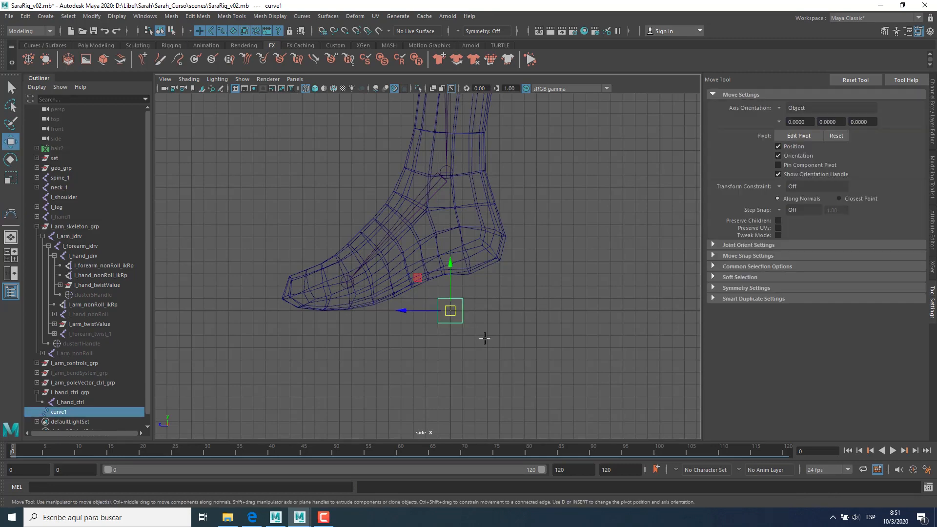
Step: Parent curve1's shape under l_hand_ctrl with the MEL command parent -s -r and delete the empty curve1 transform
key(space)
key(space)
alt+drag(552, 232, 541, 270)
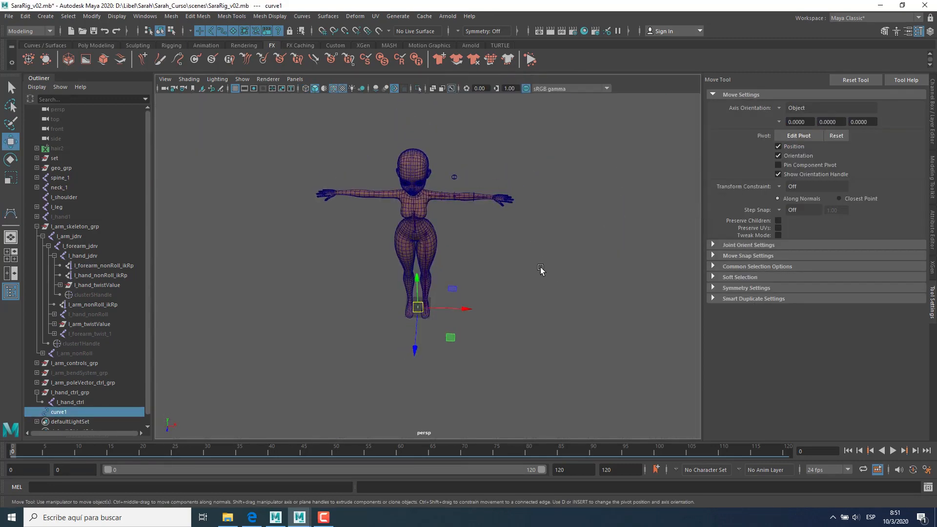
alt+right_drag(540, 270, 598, 311)
alt+drag(599, 312, 589, 313)
right_drag(582, 264, 513, 271)
click(67, 411)
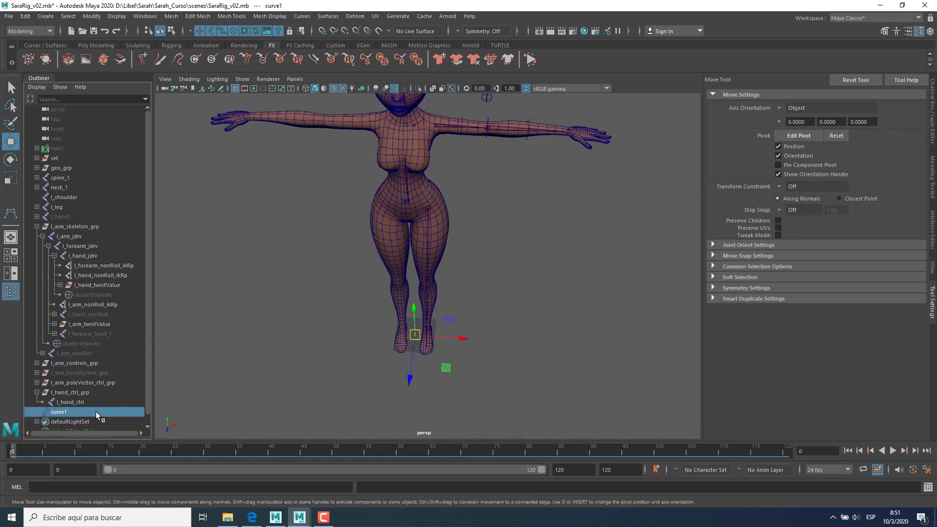
click(86, 403)
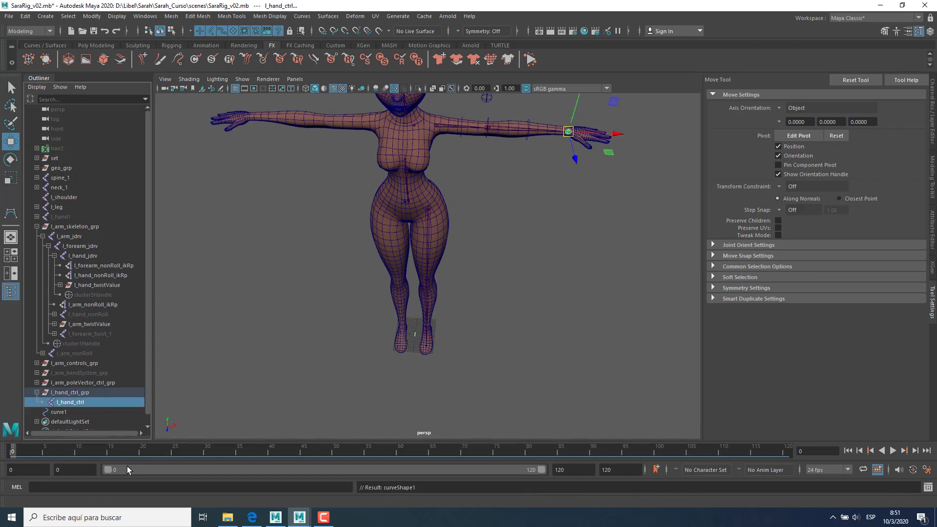
click(57, 486)
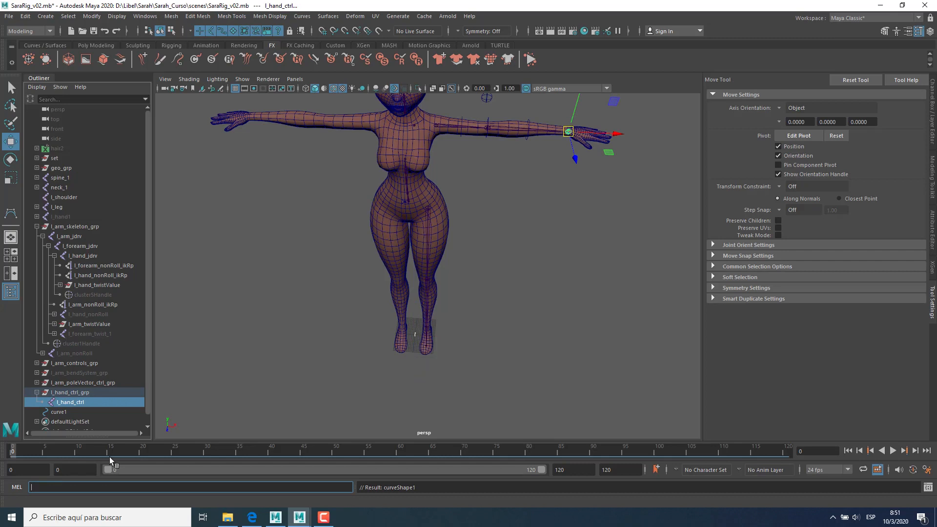
text(parent -s -r)
key(Return)
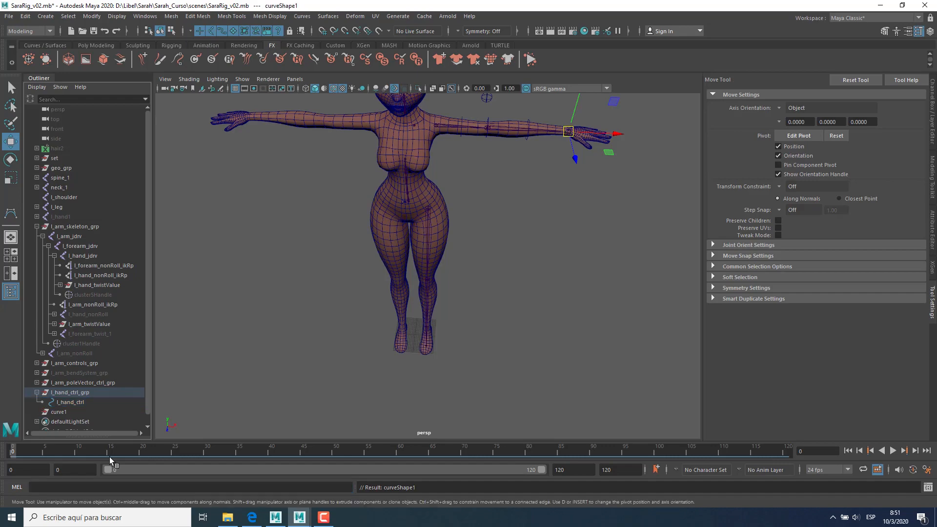
click(71, 411)
key(Delete)
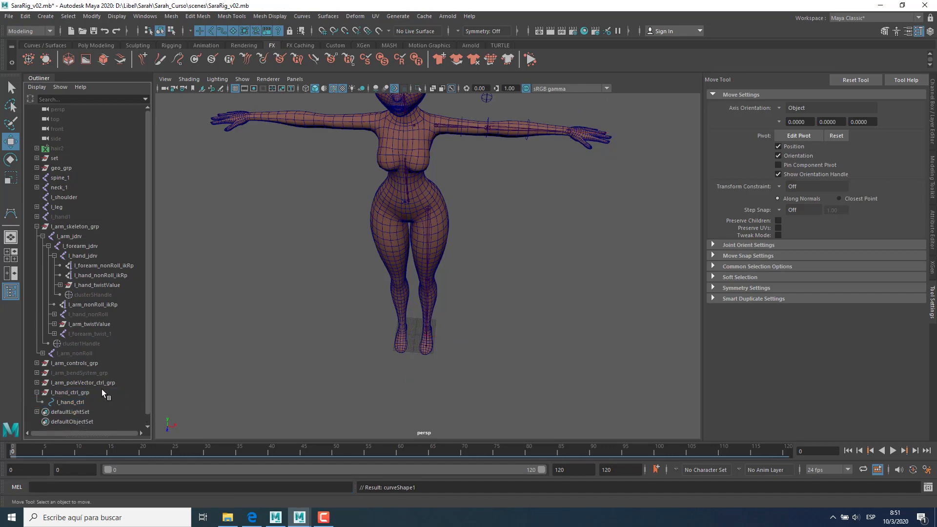
Step: Set the Draw Style of the l_hand_ctrl joint to None
click(71, 402)
alt+drag(469, 293, 439, 302)
alt+right_drag(439, 302, 546, 347)
alt+middle_drag(361, 322, 444, 312)
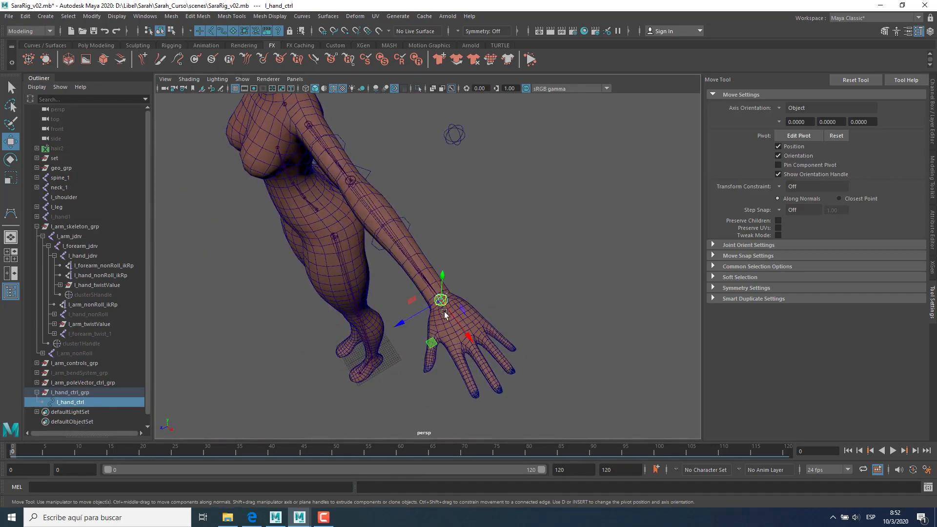
alt+right_drag(444, 312, 499, 312)
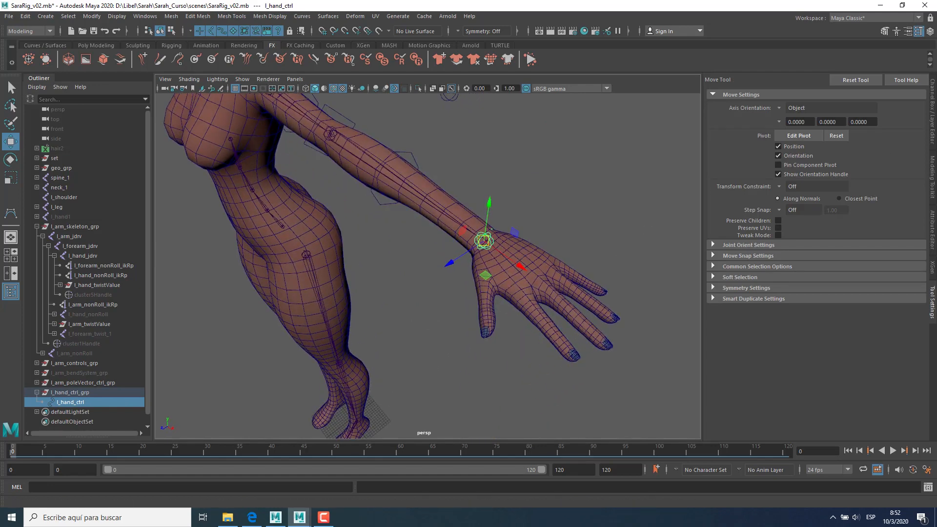
click(933, 136)
click(933, 229)
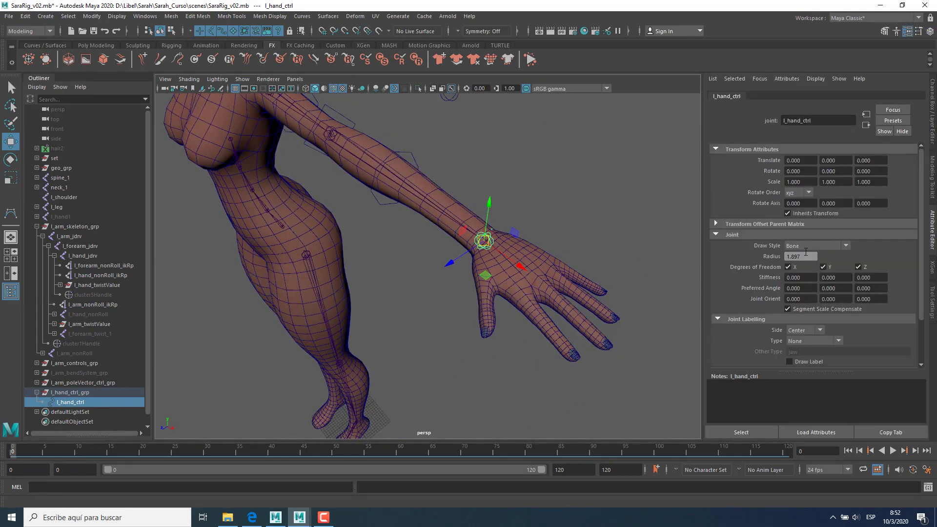
click(809, 244)
click(804, 274)
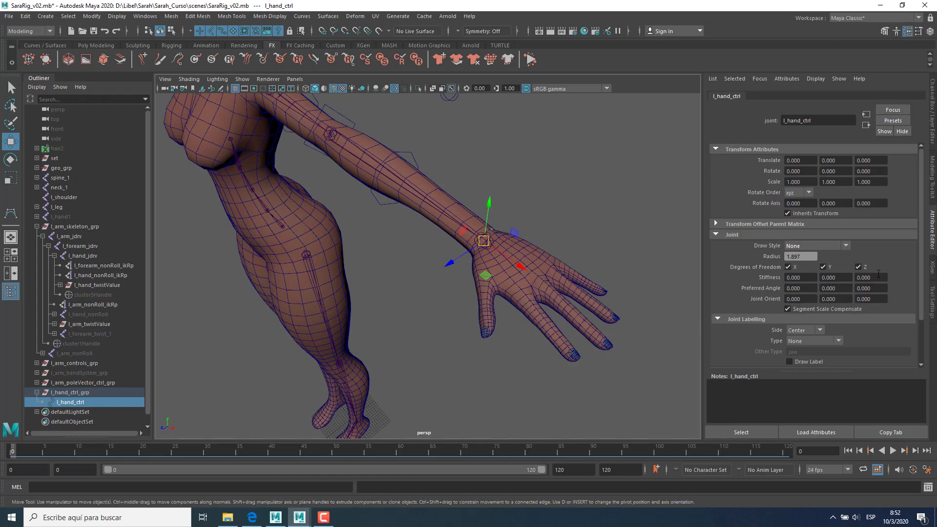
Step: Select all control vertices of the l_hand_ctrl square in isolation and scale them up so the curve surrounds the wrist
scroll(603, 254, up, 4)
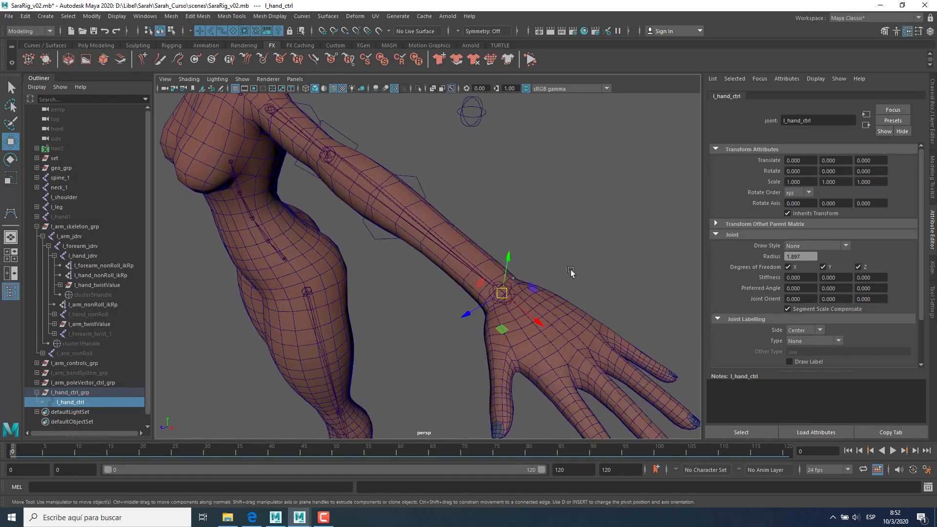
click(418, 89)
right_drag(625, 207, 560, 207)
drag(596, 233, 422, 371)
click(418, 89)
key(r)
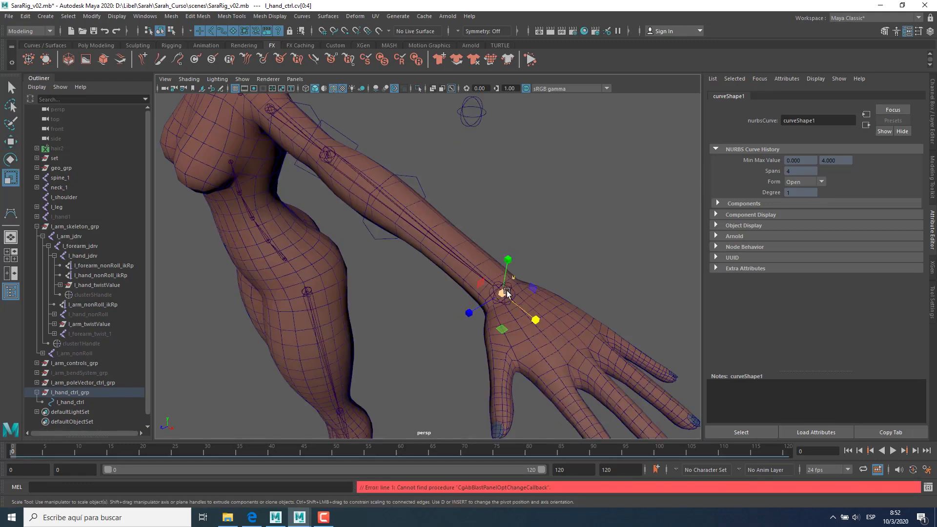
drag(496, 286, 533, 300)
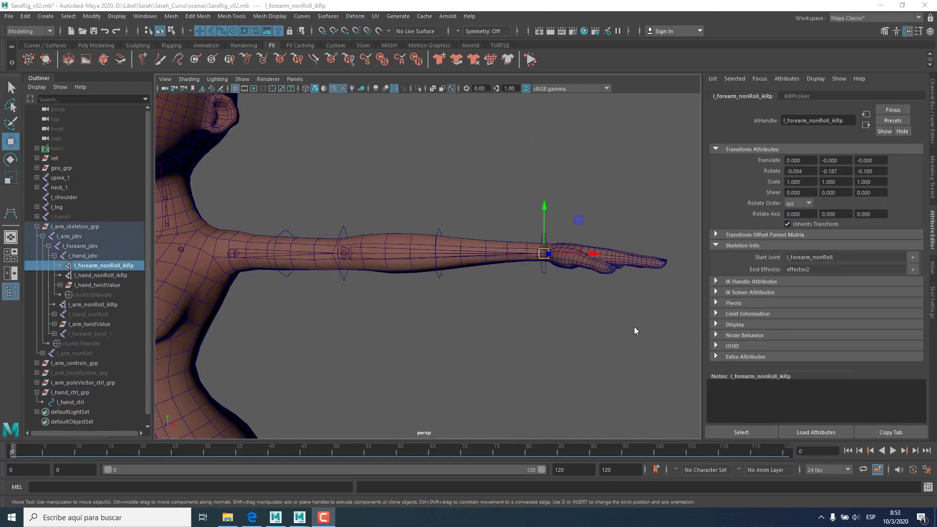
Step: Exclude handles and joints from the selection mask so that only the hand control's curve vertices can be box-selected
click(544, 269)
right_click(623, 176)
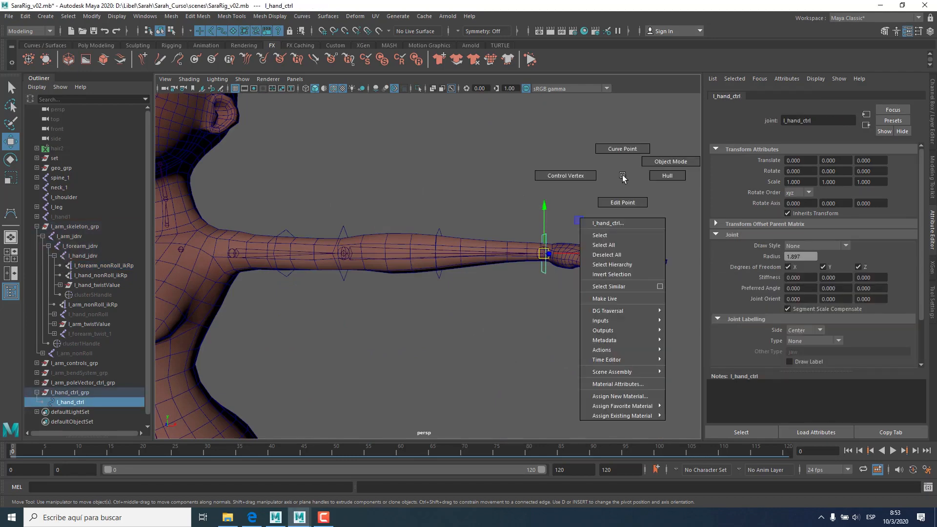
drag(522, 188, 561, 287)
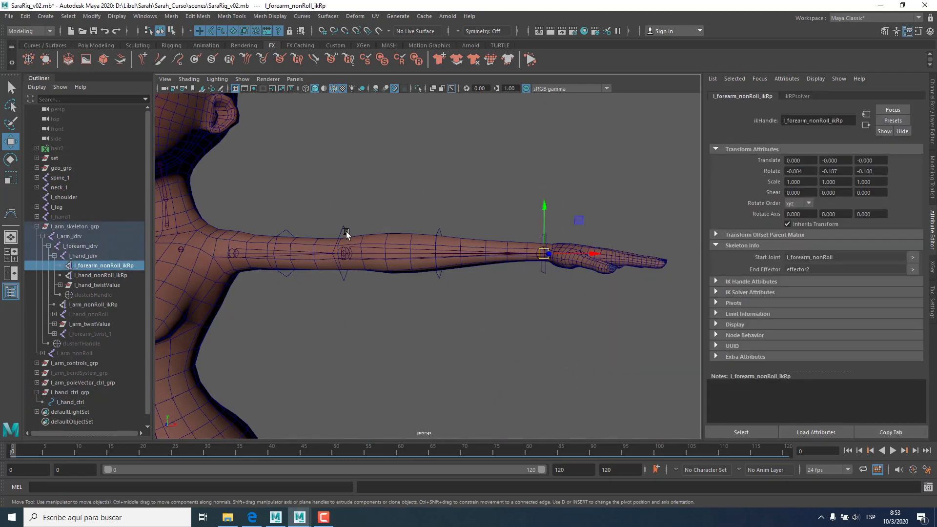
click(201, 33)
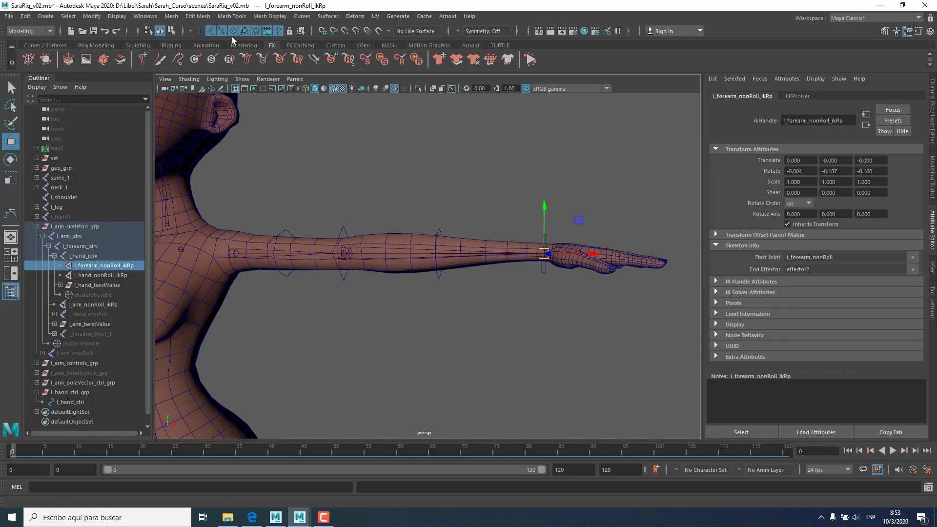
click(210, 31)
Step: Select all control vertices of the l_hand_ctrl square again and enlarge the curve further around the wrist
click(580, 233)
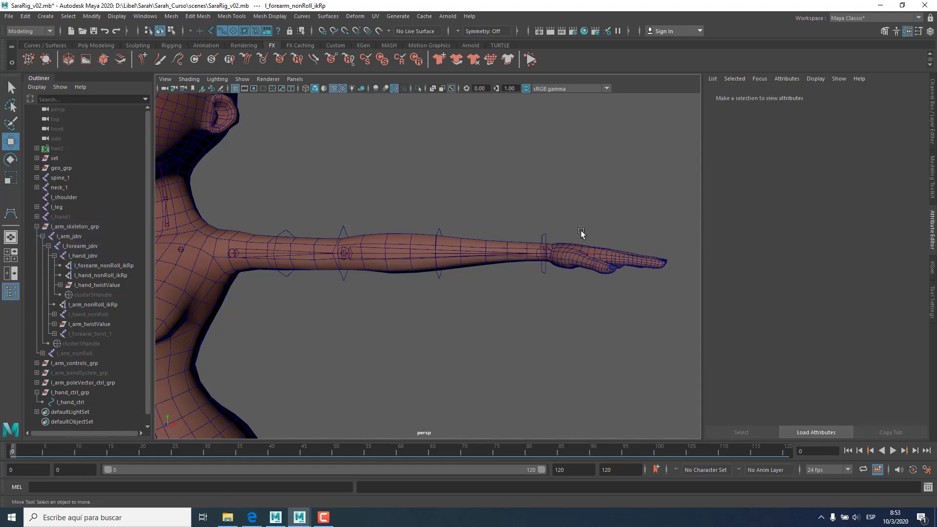
click(544, 273)
right_drag(640, 199, 588, 199)
drag(504, 182, 570, 313)
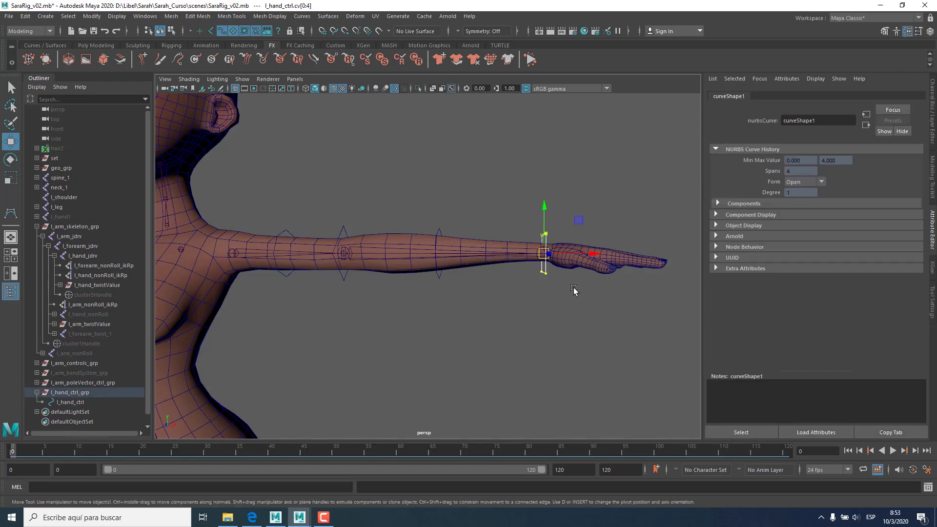
key(r)
mouse_move(554, 262)
alt+mouse_down()
mouse_move(561, 285)
mouse_move(585, 298)
mouse_move(548, 247)
alt+mouse_up()
key(w)
click(586, 299)
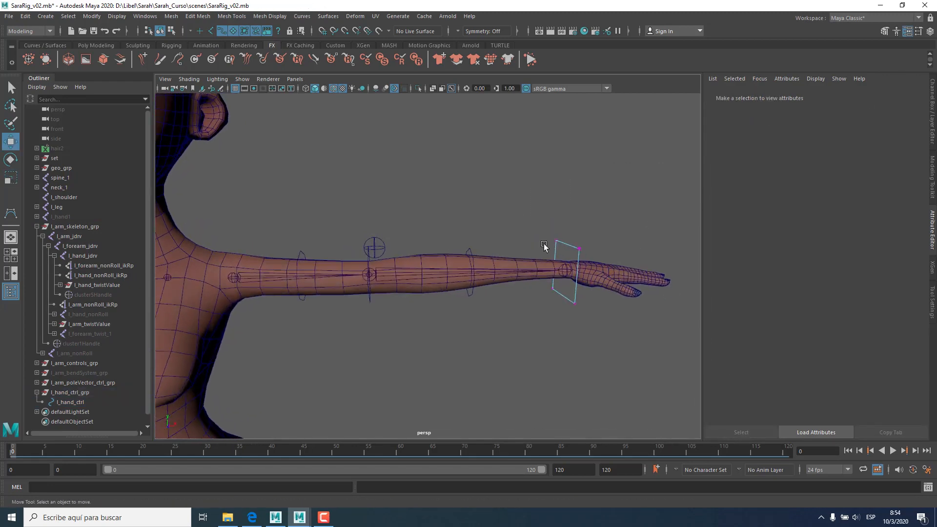
Step: Examine the hand and pole vector controls and their groups around the left arm from several angles
click(94, 406)
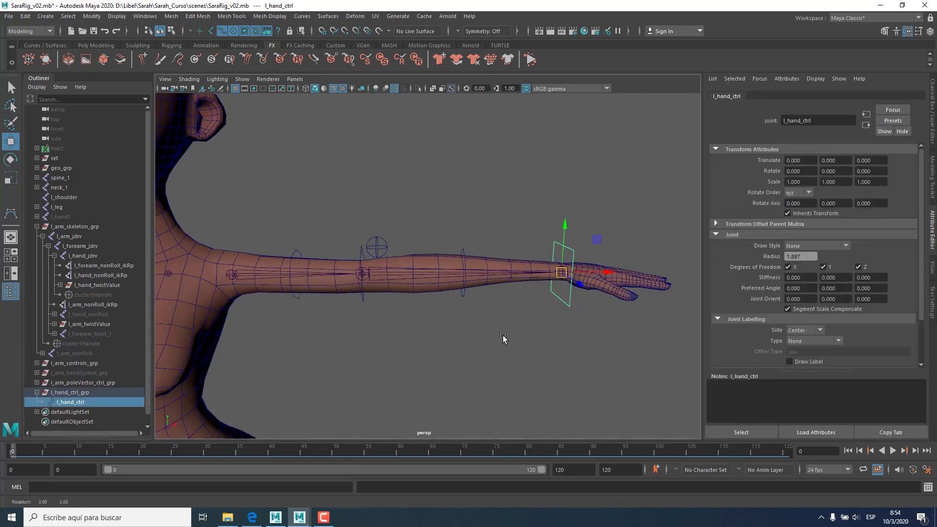
click(383, 245)
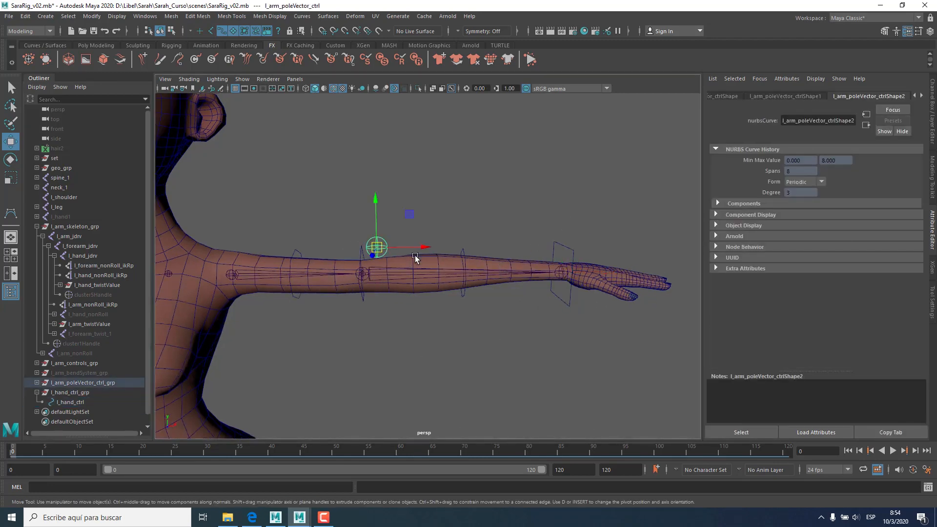
scroll(518, 268, down, 10)
click(466, 281)
scroll(529, 280, up, 8)
mouse_move(559, 278)
alt+mouse_down()
mouse_move(532, 275)
mouse_move(453, 308)
mouse_move(546, 291)
alt+mouse_up()
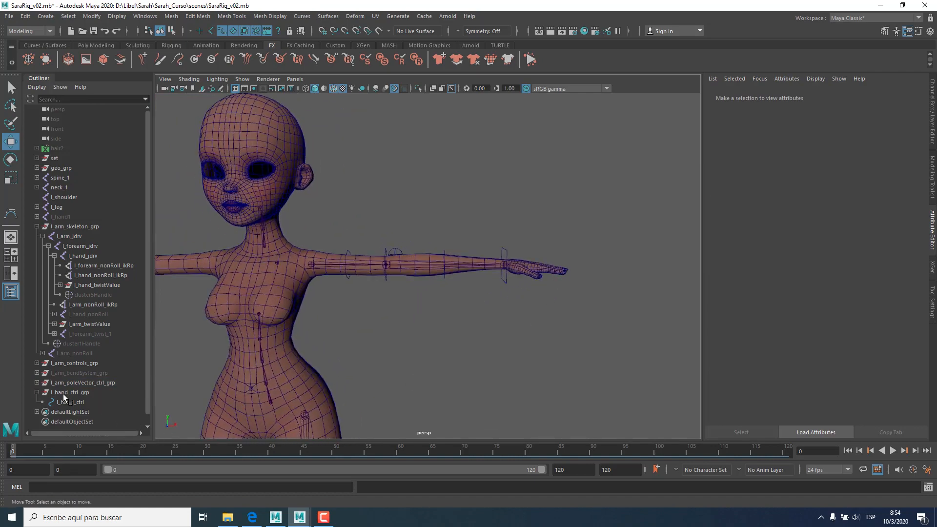
click(37, 392)
click(80, 383)
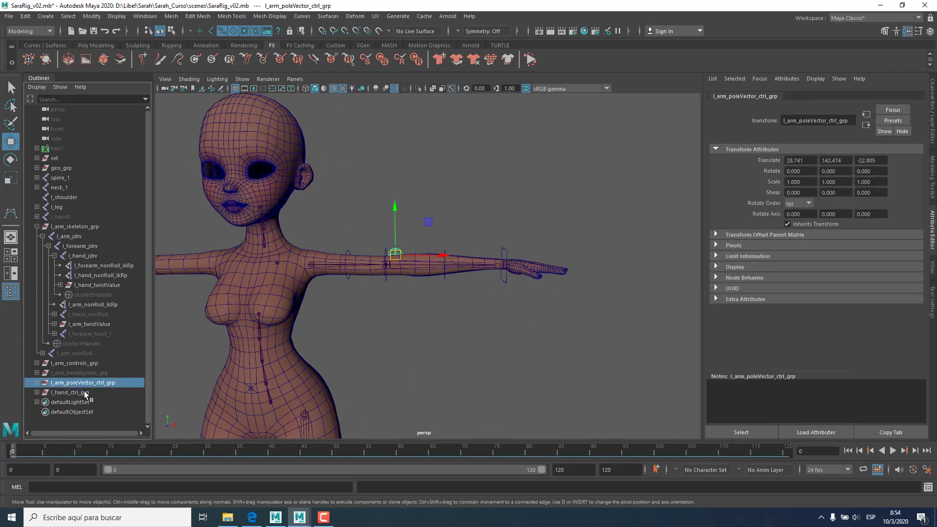
ctrl+click(75, 391)
click(437, 346)
alt+middle_drag(437, 395, 500, 359)
alt+drag(500, 360, 505, 356)
scroll(516, 303, up, 3)
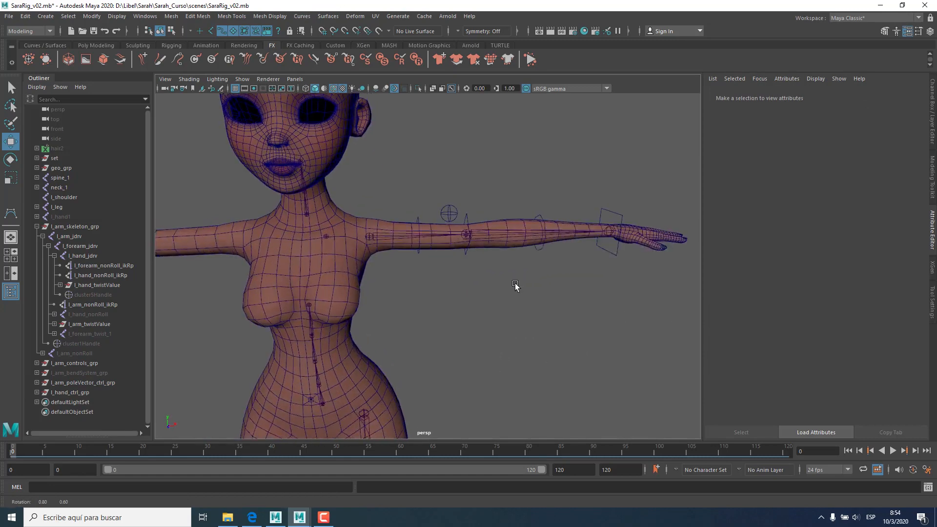
alt+drag(516, 286, 512, 298)
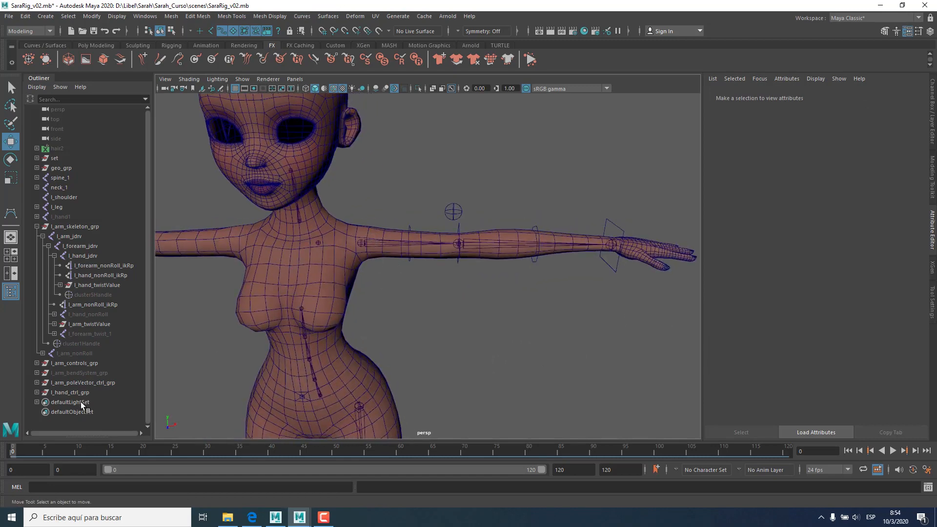
click(90, 384)
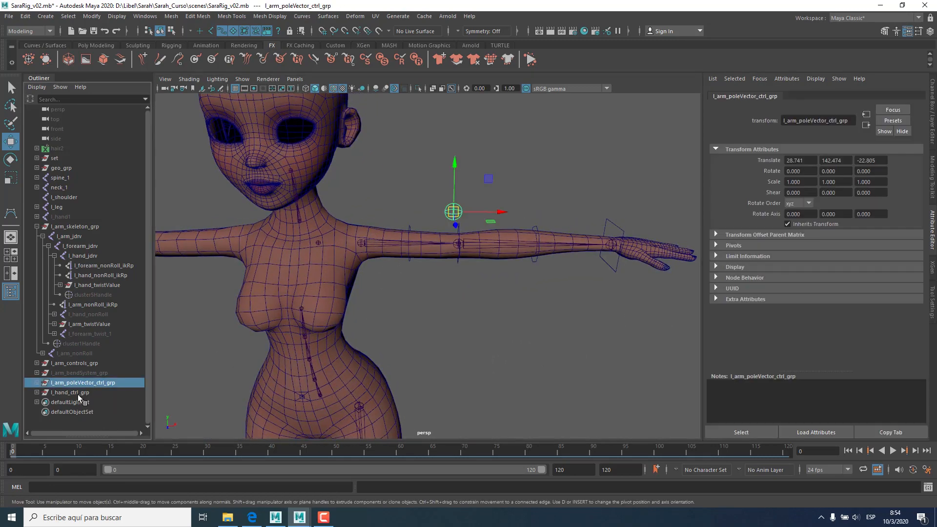
click(77, 394)
click(569, 340)
alt+middle_drag(569, 341, 528, 355)
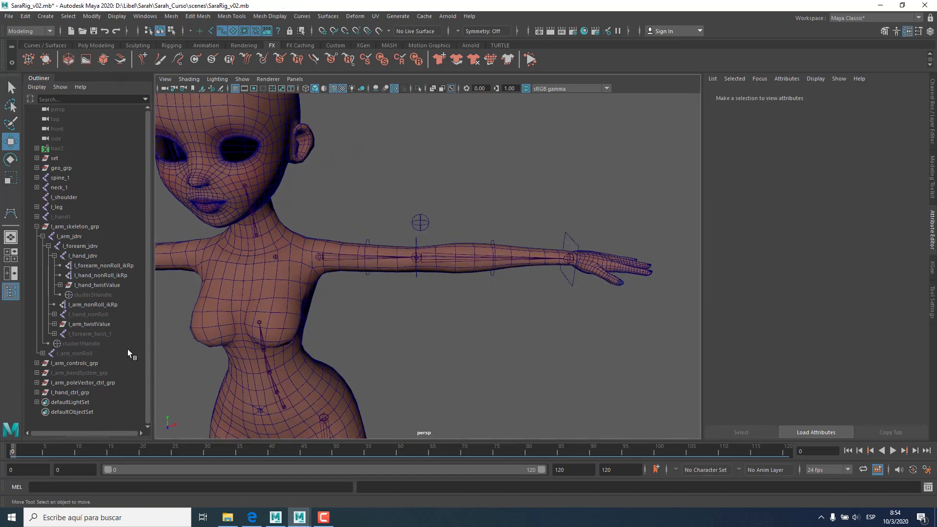
Step: Duplicate the l_arm_jdrv joint chain, unparent the copy to the world and expand its hierarchy
click(83, 238)
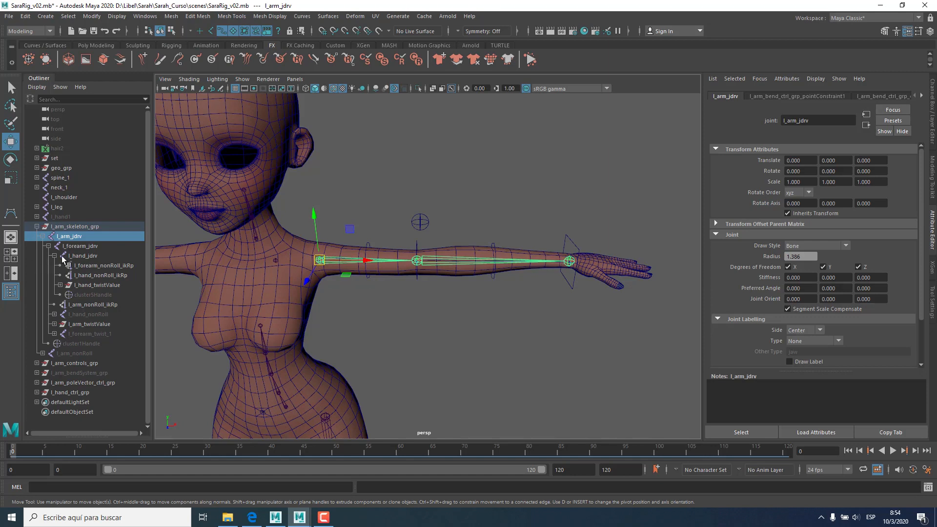
key(ctrl+d)
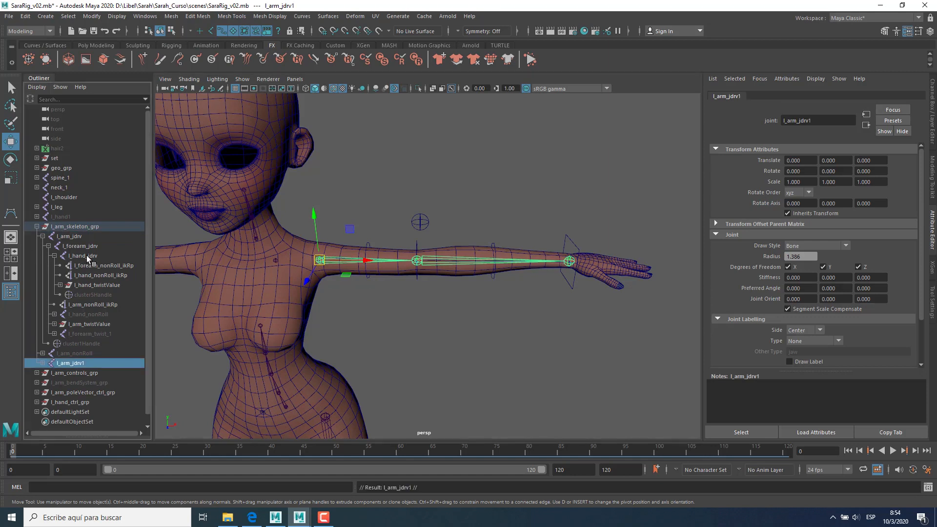
key(shift+p)
click(37, 402)
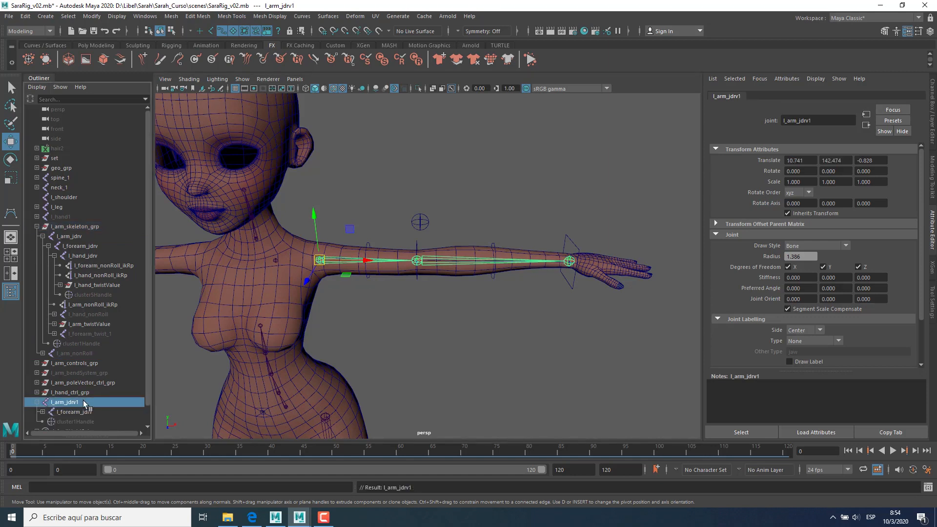
Step: Delete the cluster handles, IK handles, twist and nonRoll nodes from the duplicated chain, keeping only the arm, forearm and hand joints
click(90, 402)
key(Delete)
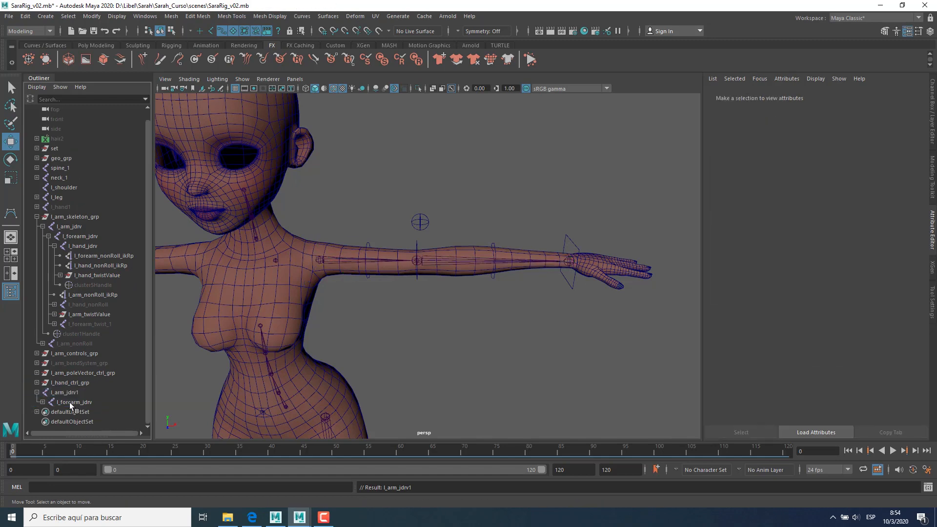
shift+click(43, 402)
scroll(96, 364, down, 5)
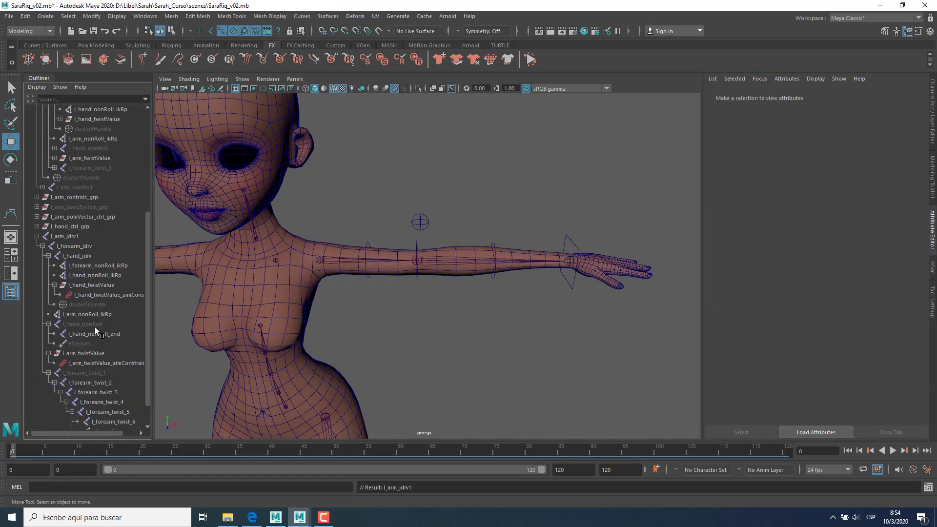
click(90, 264)
shift+click(105, 373)
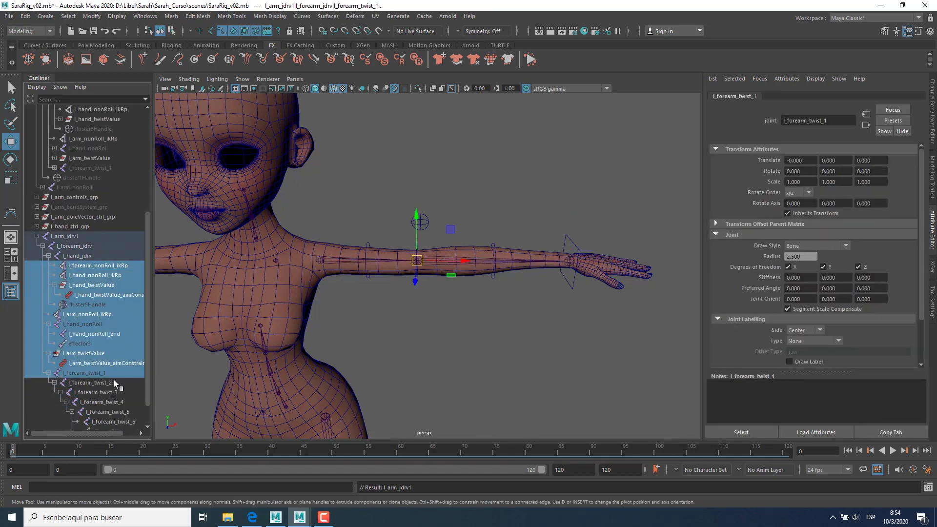
key(Delete)
Step: Rename the duplicated chain's root joint l_arm_jdrv1 as l_arm_fk_ctrl
click(113, 383)
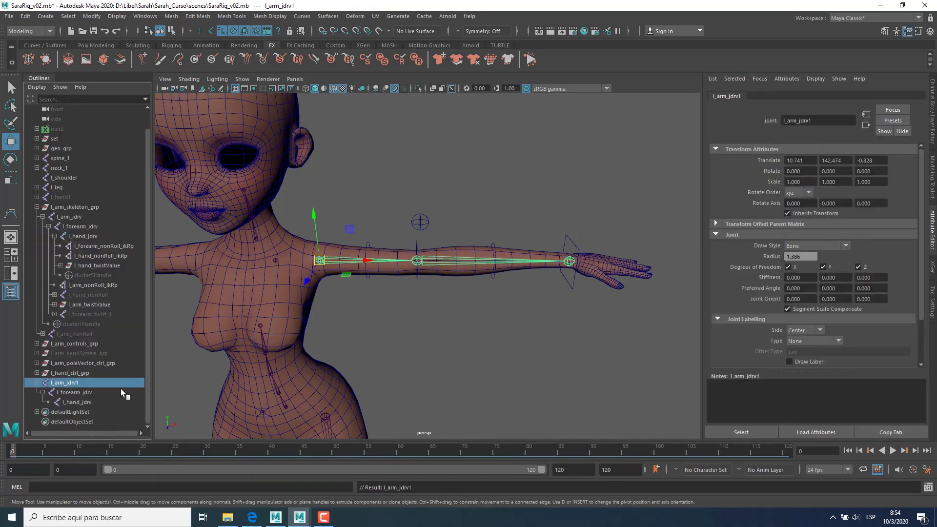
double_click(78, 384)
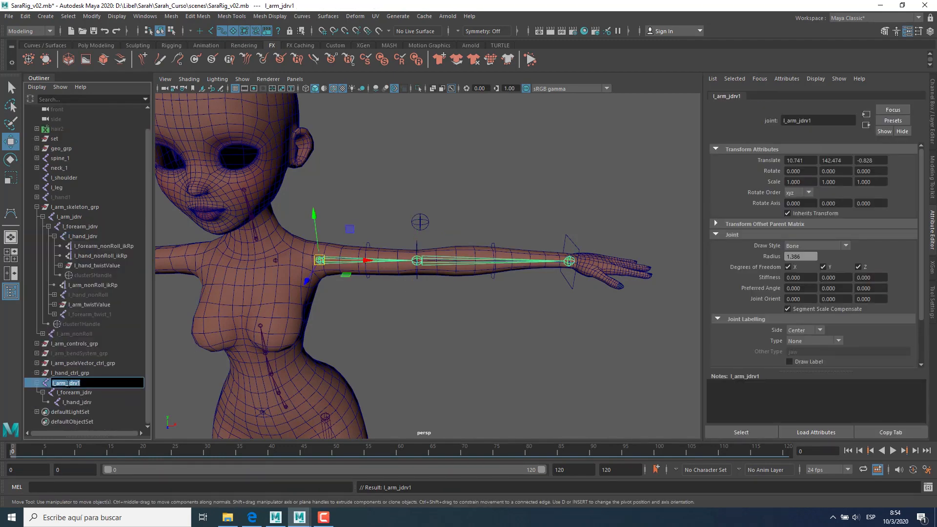
drag(80, 383, 67, 383)
key(Return)
Step: Rename the duplicated chain's forearm joint as l_forearm_fk_ctrl and its hand joint as l_hand_fk_ctrl
double_click(100, 393)
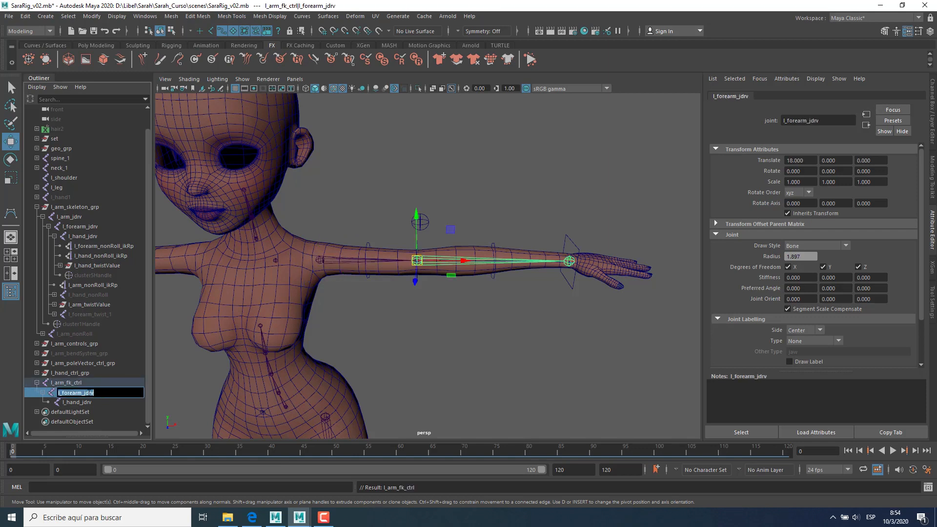
drag(94, 393, 84, 393)
text(f)
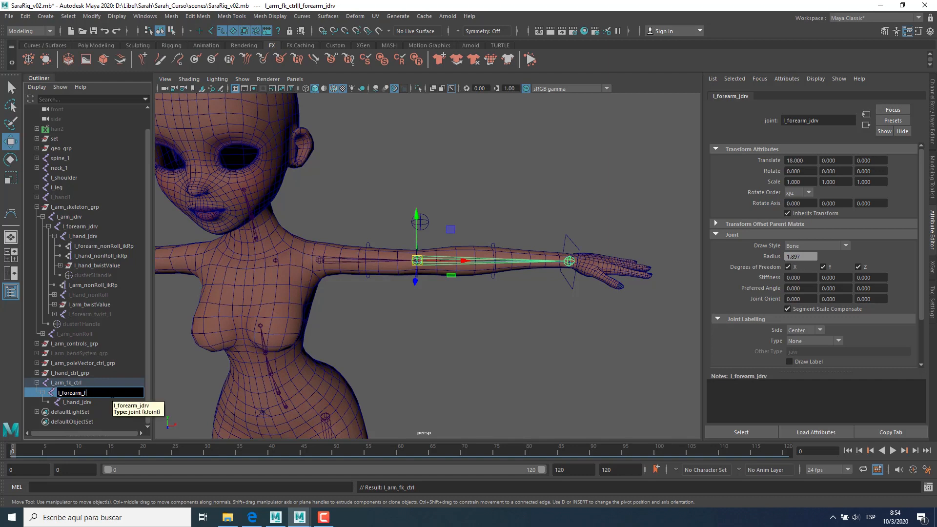
text(k_ctrl)
key(Return)
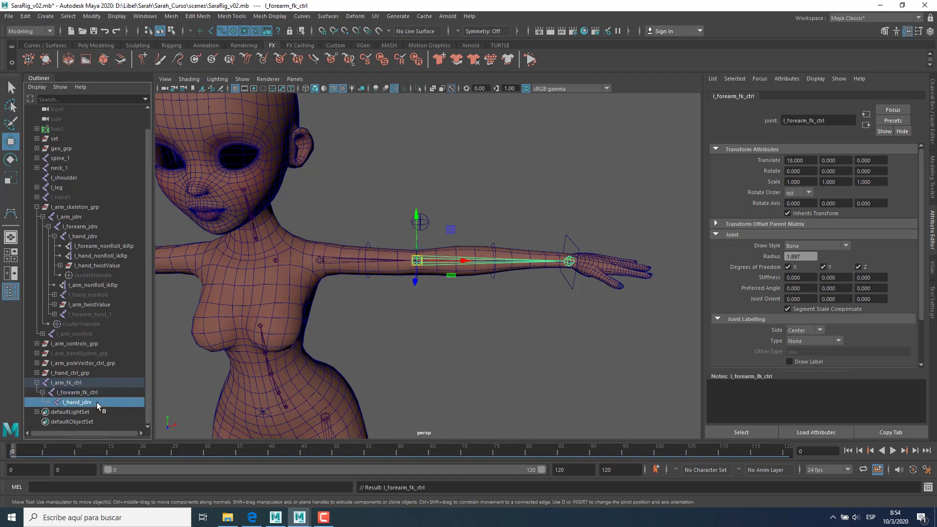
double_click(93, 403)
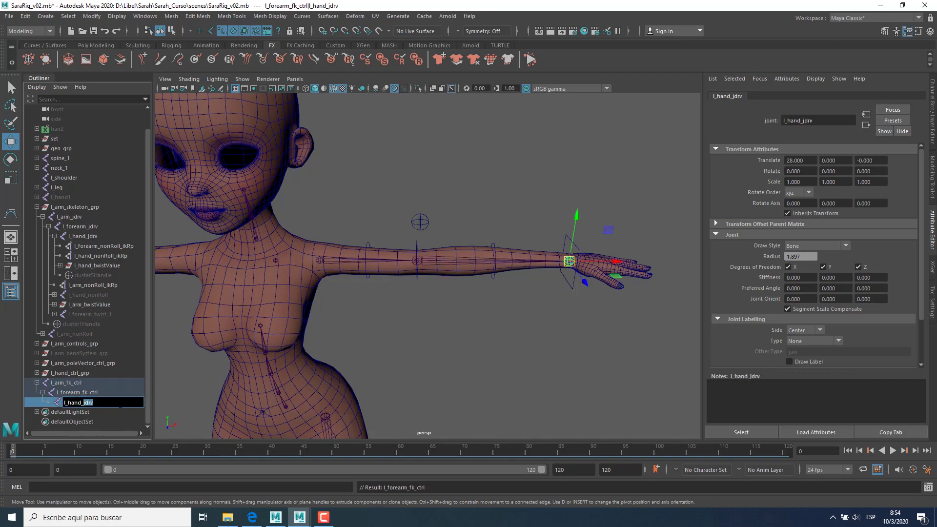
text(l_hand_fk_ctrl)
key(Return)
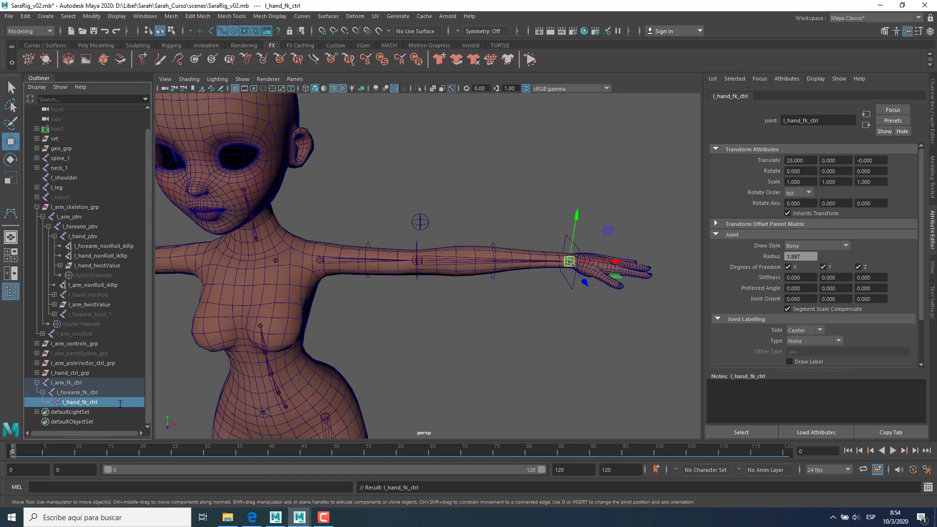
Step: Rename l_hand_ctrl as l_hand_ik_ctrl and its parent group as l_hand_ik_ctrl_grp, and collapse the group
click(37, 373)
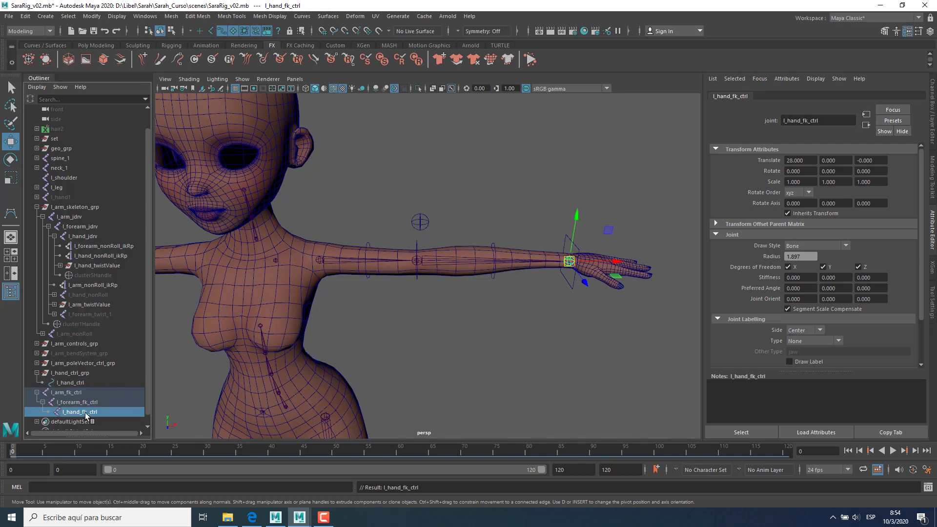
double_click(76, 382)
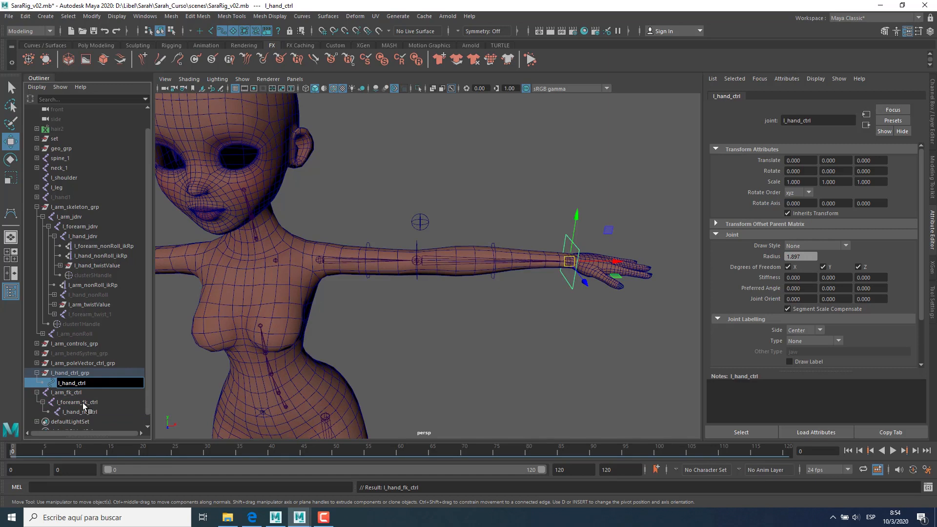
text(_ik)
key(Return)
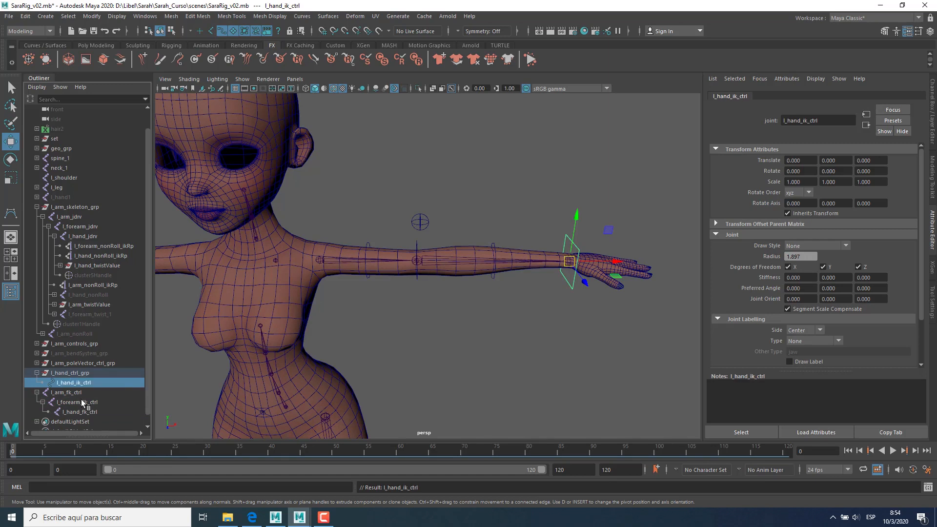
double_click(74, 373)
text(_ik)
key(Return)
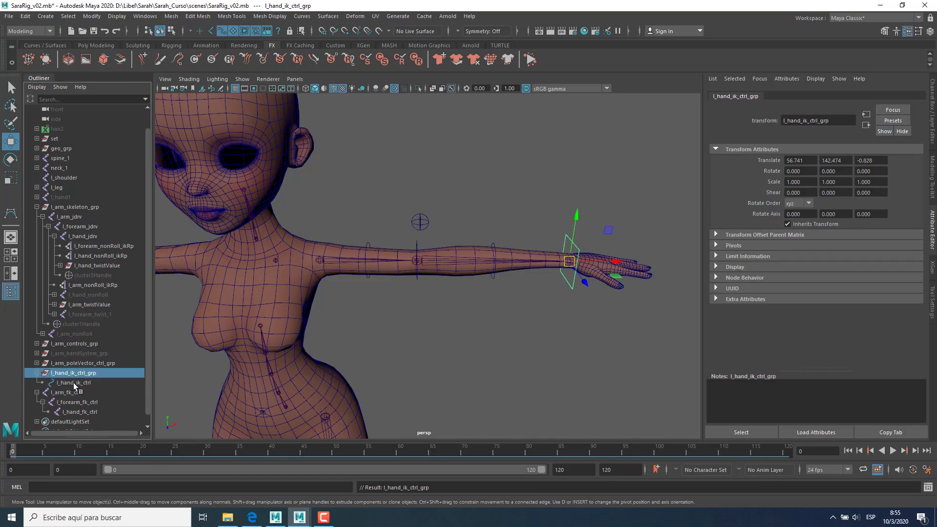
click(36, 373)
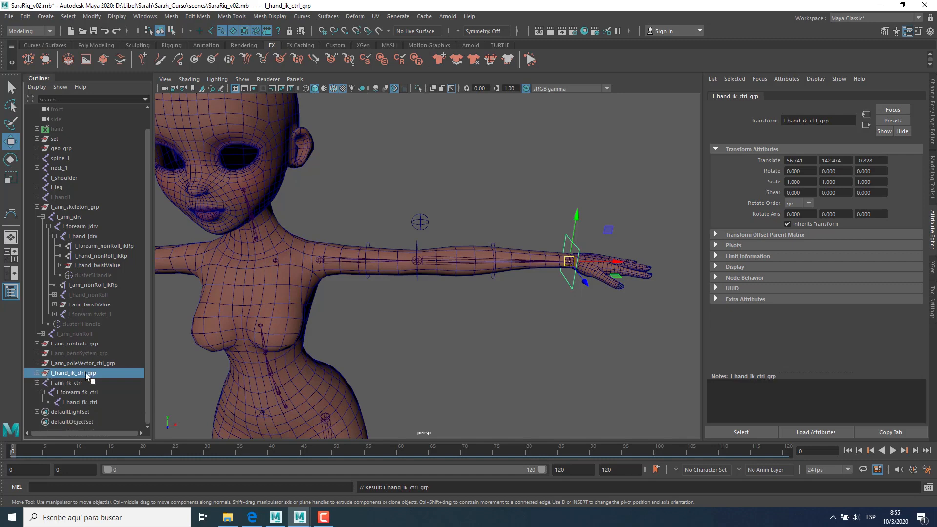
click(37, 383)
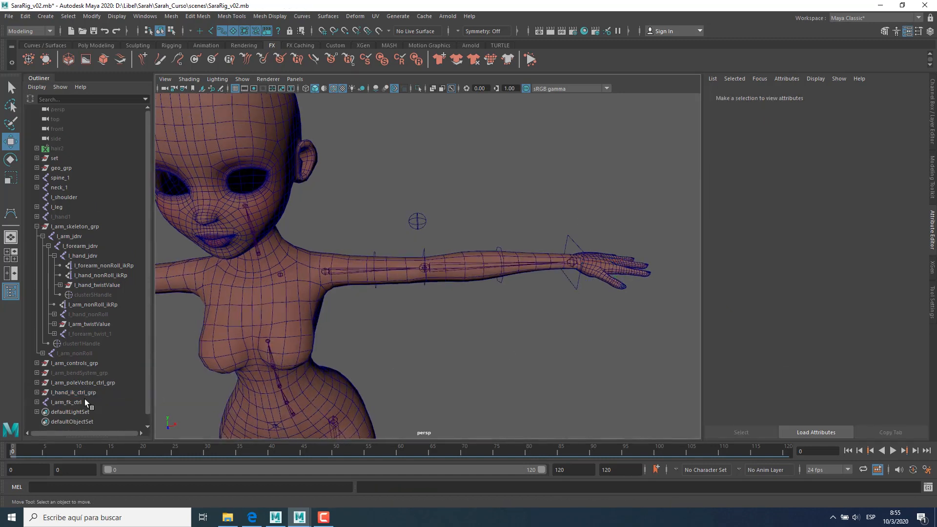
click(84, 401)
click(37, 402)
scroll(109, 392, down, 2)
alt+drag(417, 340, 346, 238)
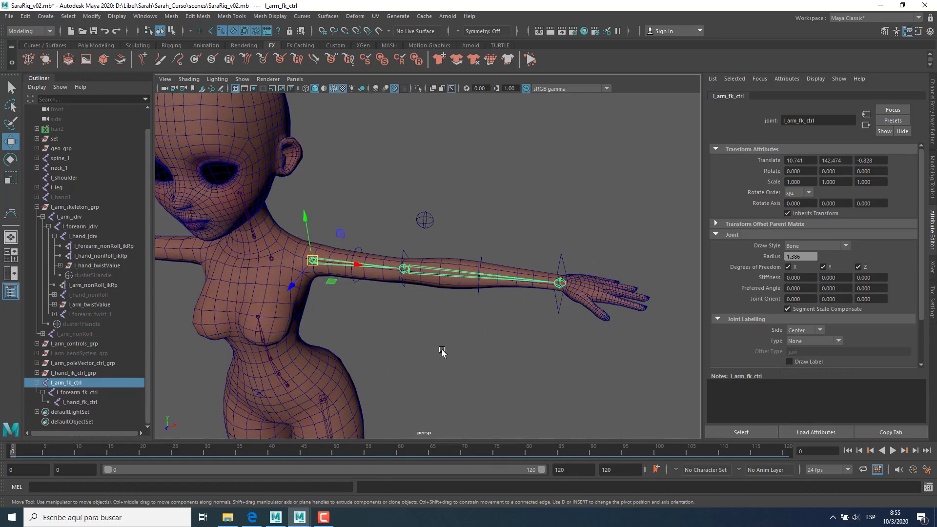
alt+middle_drag(442, 352, 473, 335)
click(472, 334)
Step: Create three NURBS circles at the scene origin for the three FK arm joints
click(45, 16)
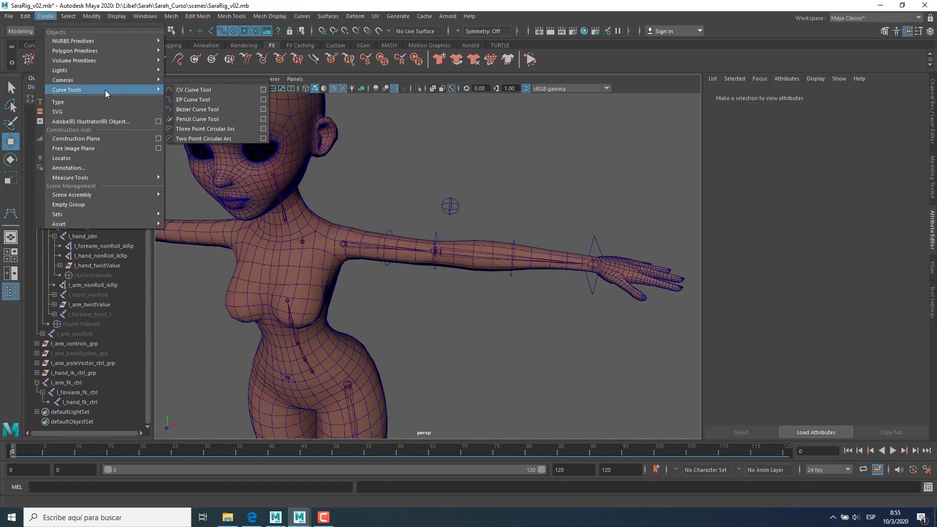
mouse_move(100, 42)
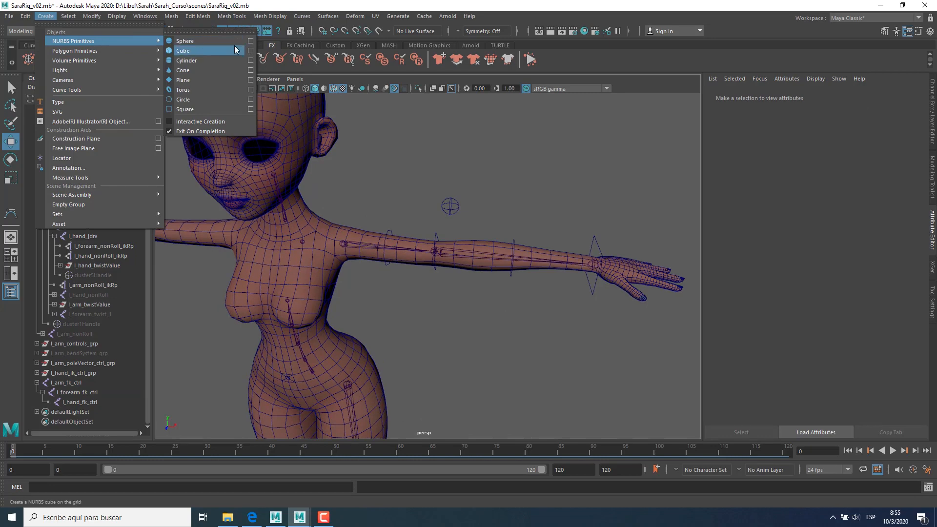
click(184, 99)
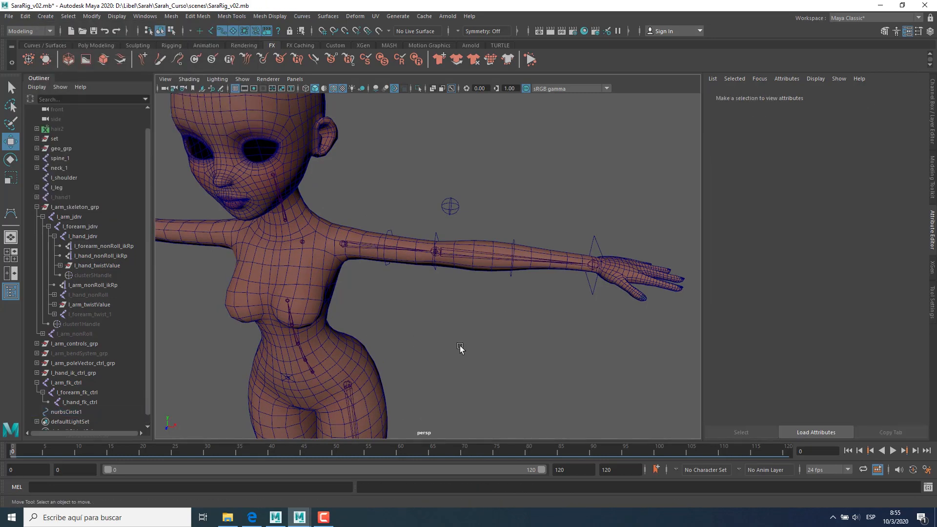
scroll(461, 348, down, 4)
click(466, 360)
key(g)
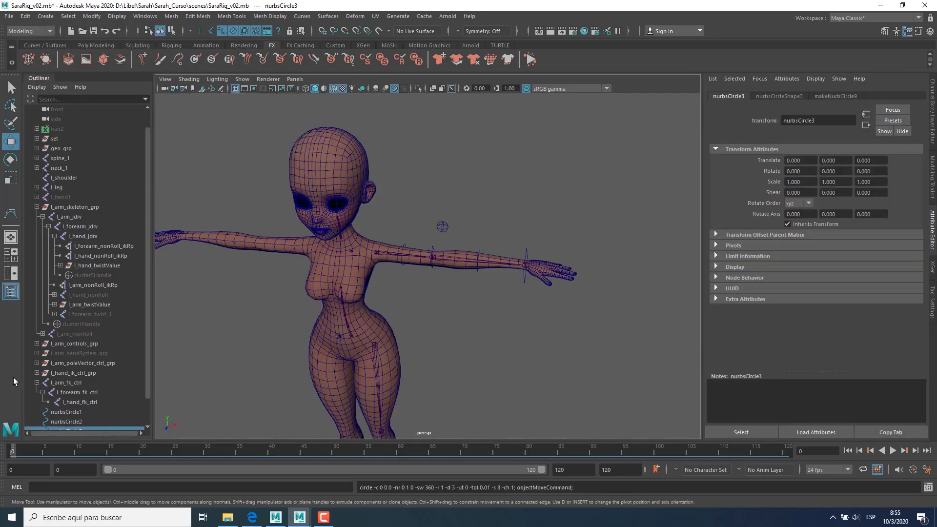
Step: Parent the shape node of nurbsCircle1 to the l_arm_fk_ctrl joint with the MEL command parent -s -r
scroll(62, 388, down, 2)
click(66, 384)
key(Down)
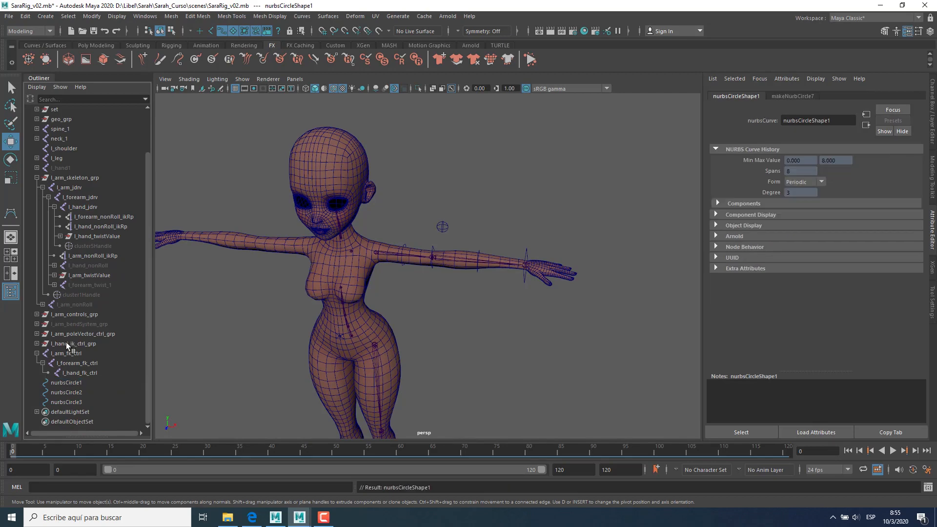
click(67, 353)
click(68, 487)
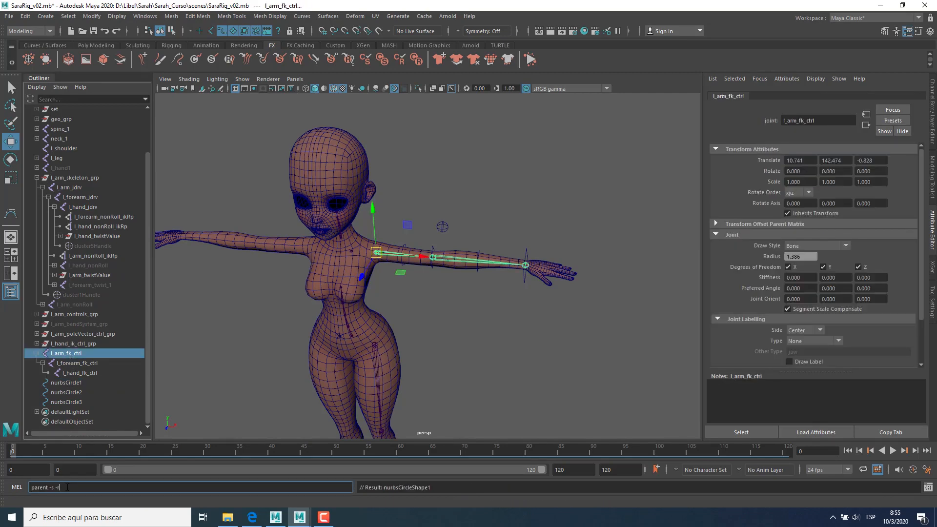
text(parent -s -r)
key(Return)
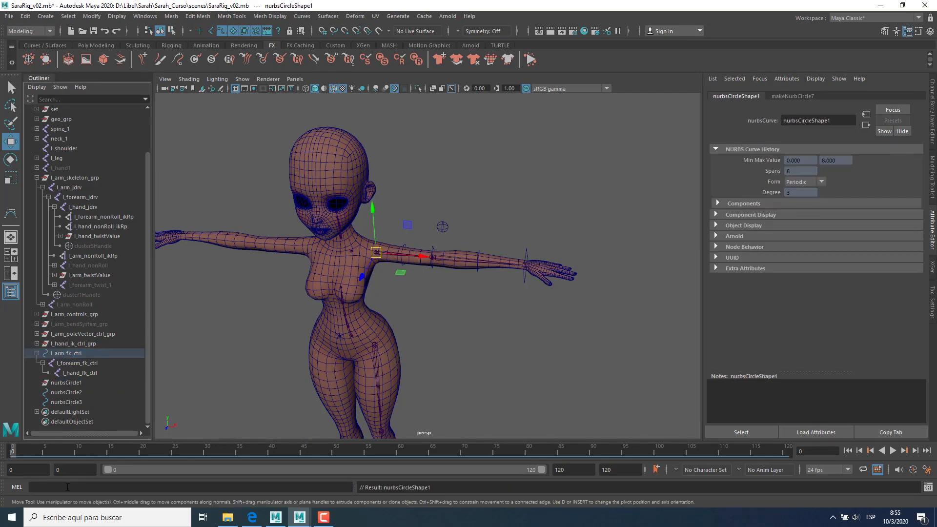
Step: Parent the shape node of nurbsCircle2 to the l_forearm_fk_ctrl joint with the MEL command parent -s -r
click(68, 393)
key(Down)
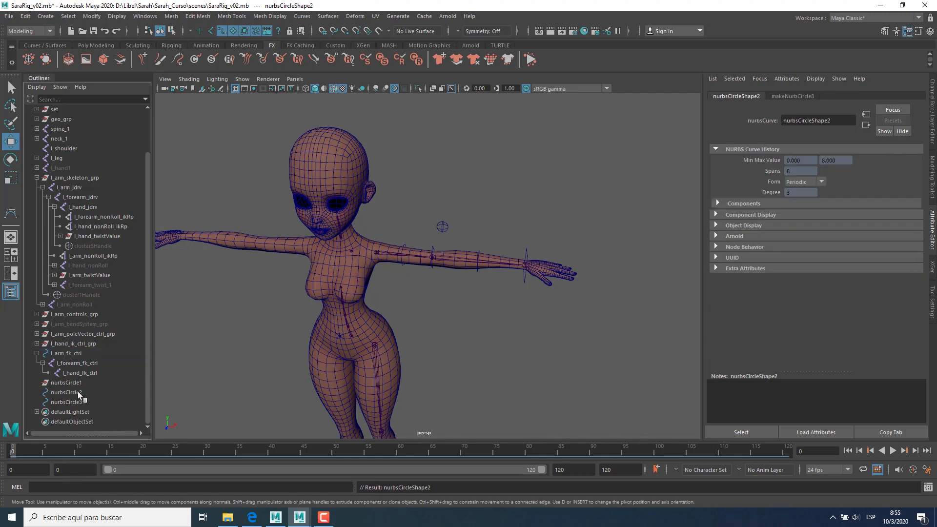
click(78, 363)
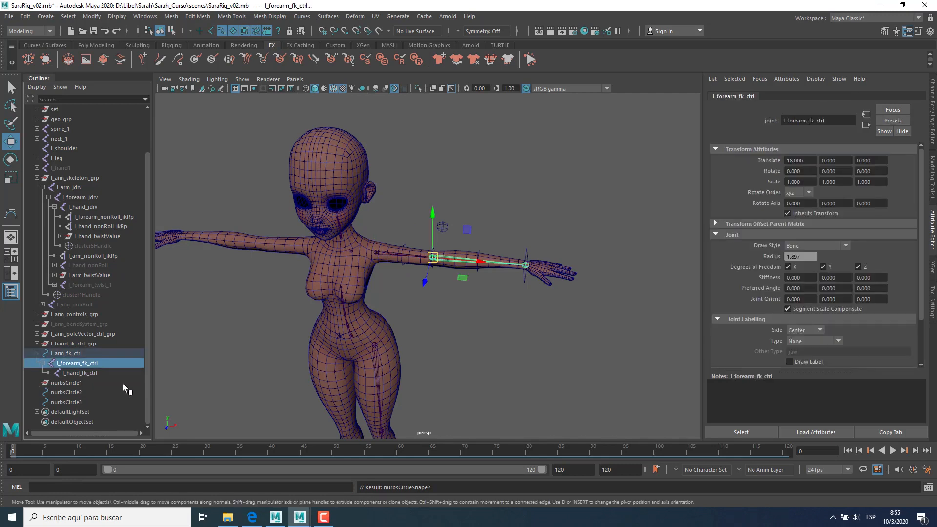
click(54, 488)
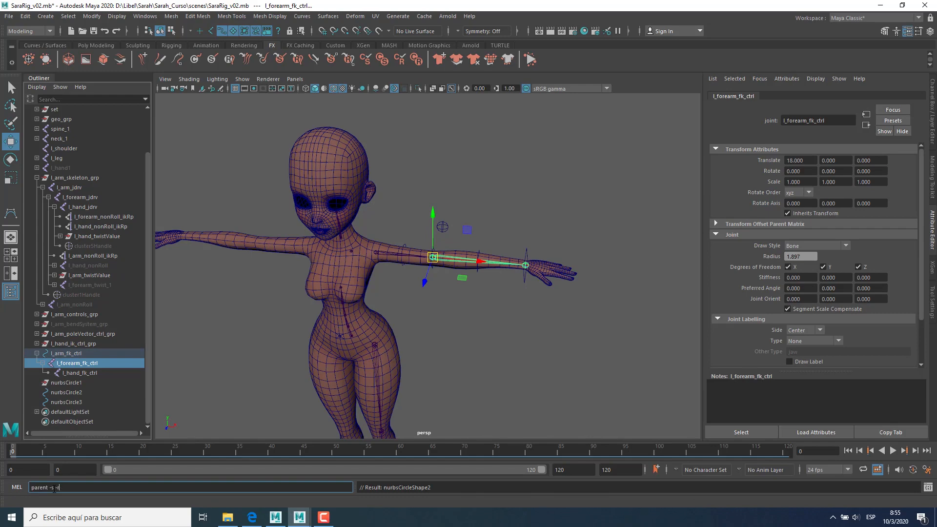
key(Return)
Step: Parent nurbsCircle3's shape node to l_hand_fk_ctrl with parent -s -r, and delete the three leftover empty nurbsCircle transforms
click(69, 374)
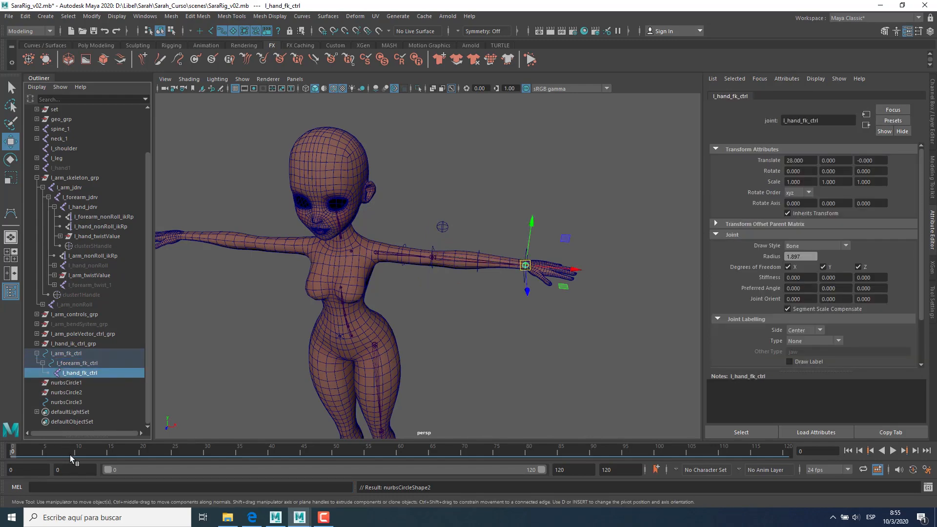
click(59, 489)
click(80, 402)
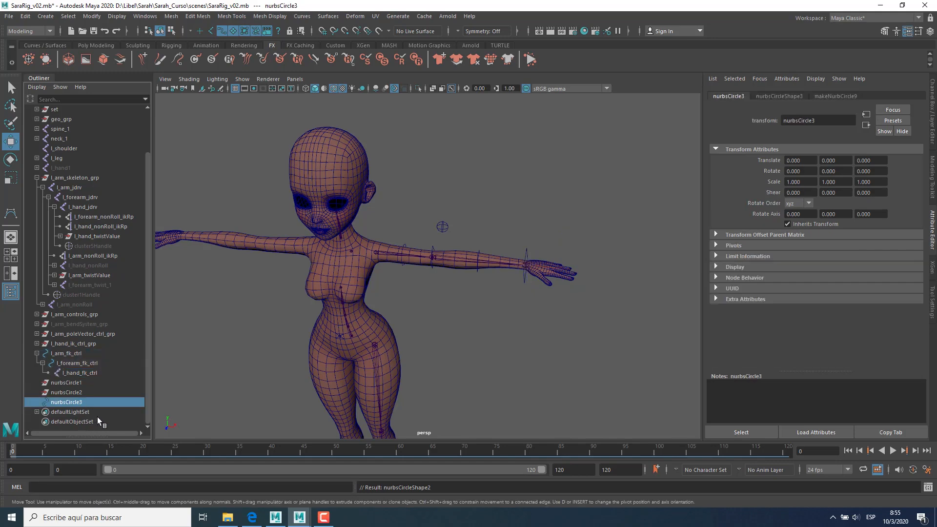
key(Down)
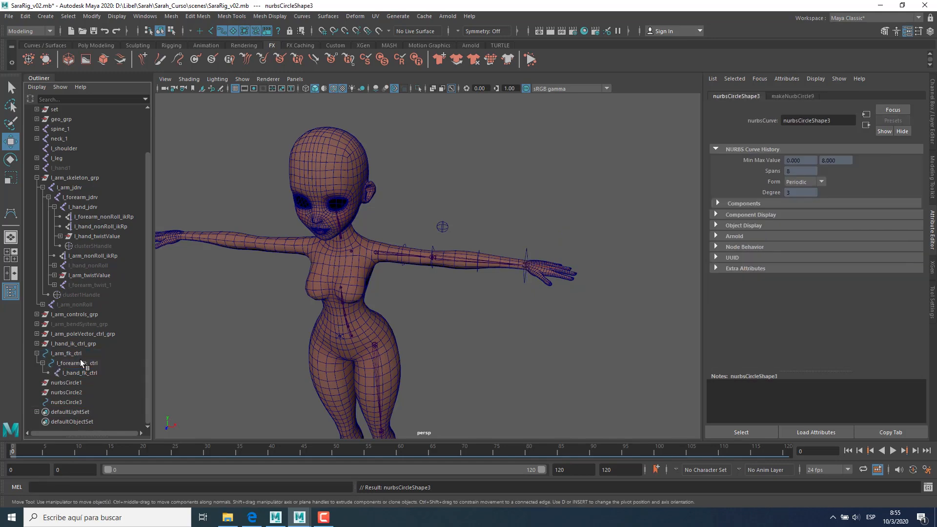
click(81, 372)
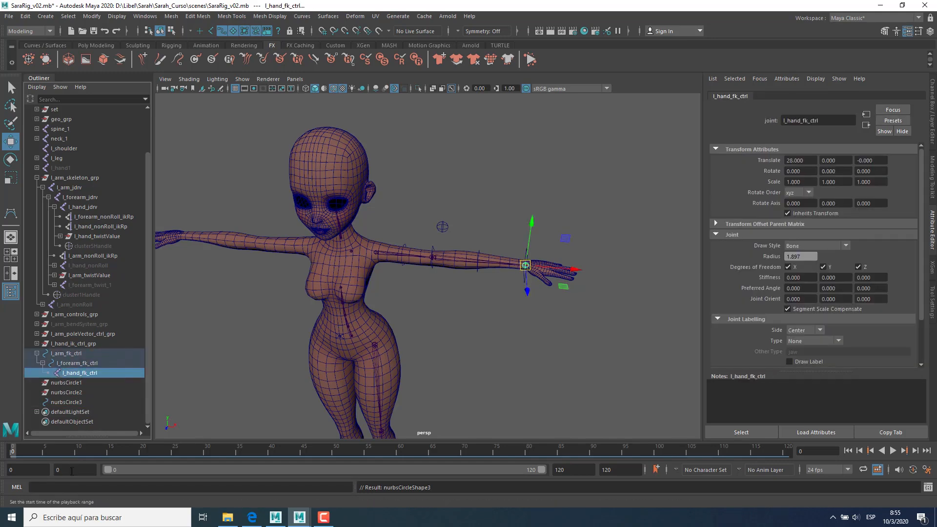
click(62, 487)
text(parent -s -r)
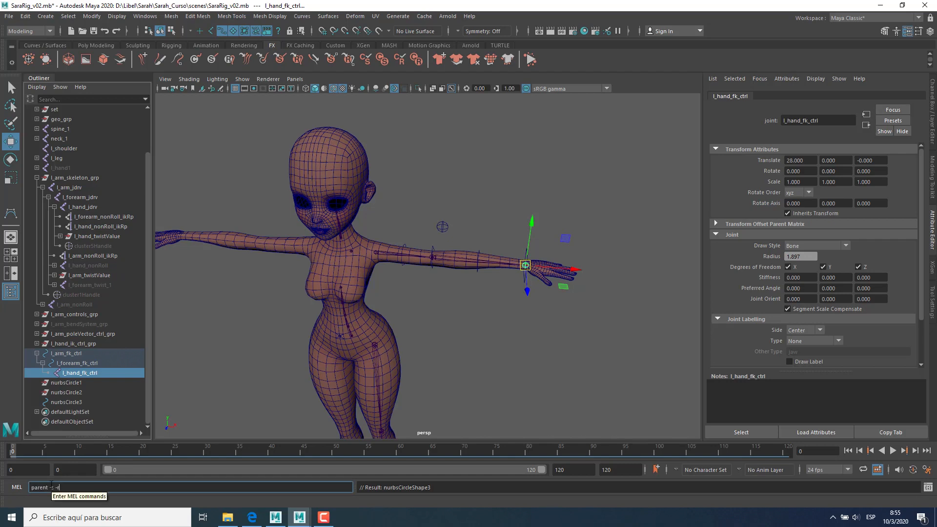
key(Return)
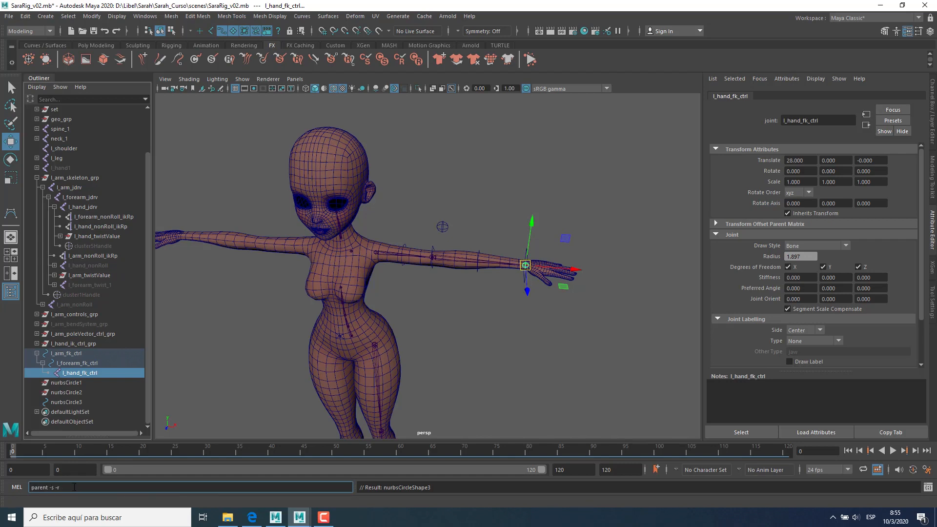
drag(60, 385, 106, 407)
key(Delete)
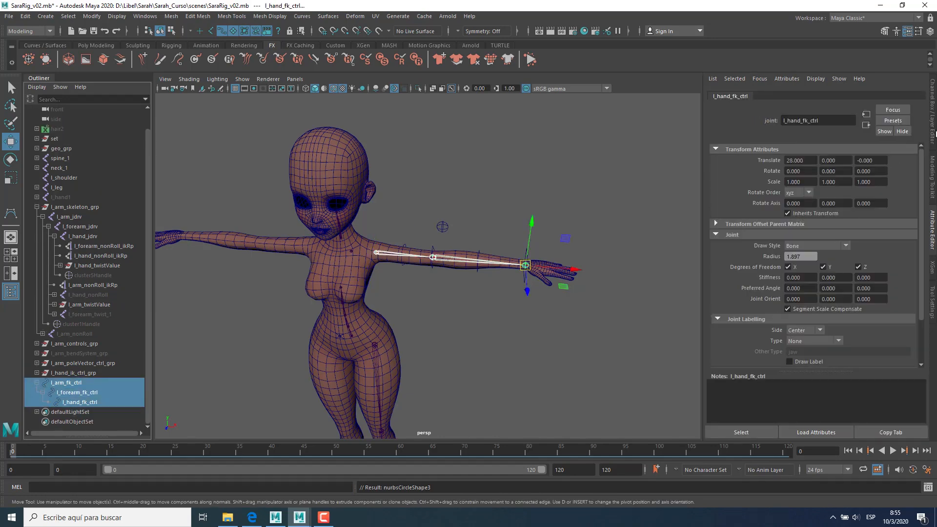
Step: For all three FK control circles, set Normal X to 1, Normal Y to 0 and Radius to 10
click(934, 134)
click(864, 215)
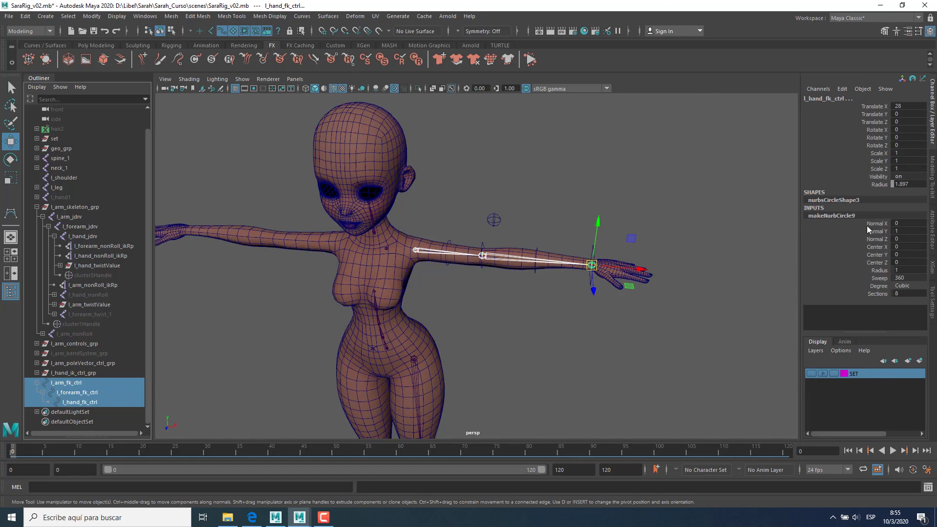
double_click(914, 230)
key(shift+Tab)
text(1)
double_click(912, 271)
text(10)
key(Return)
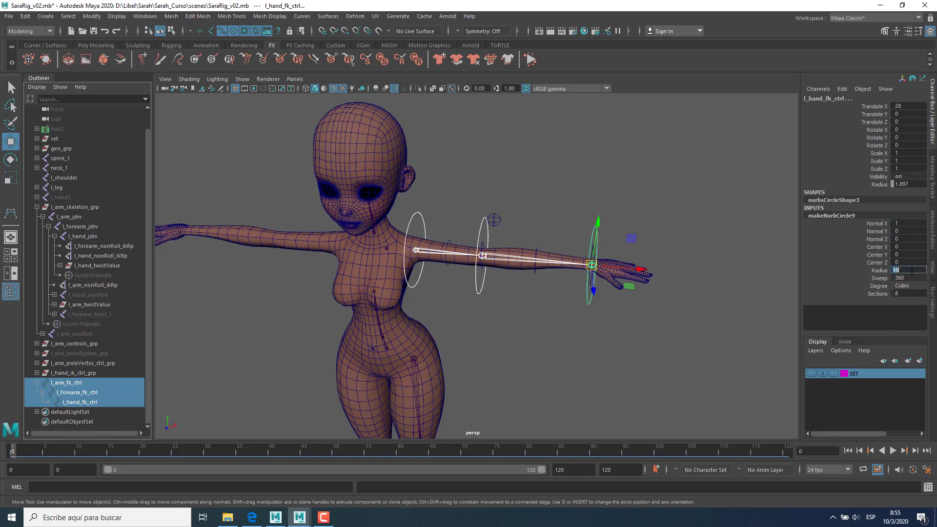
Step: Reduce the radius of the three FK control circles to 5.67 and deselect them
click(879, 271)
middle_drag(693, 286, 470, 293)
alt+middle_drag(560, 298, 571, 329)
alt+right_drag(571, 329, 585, 356)
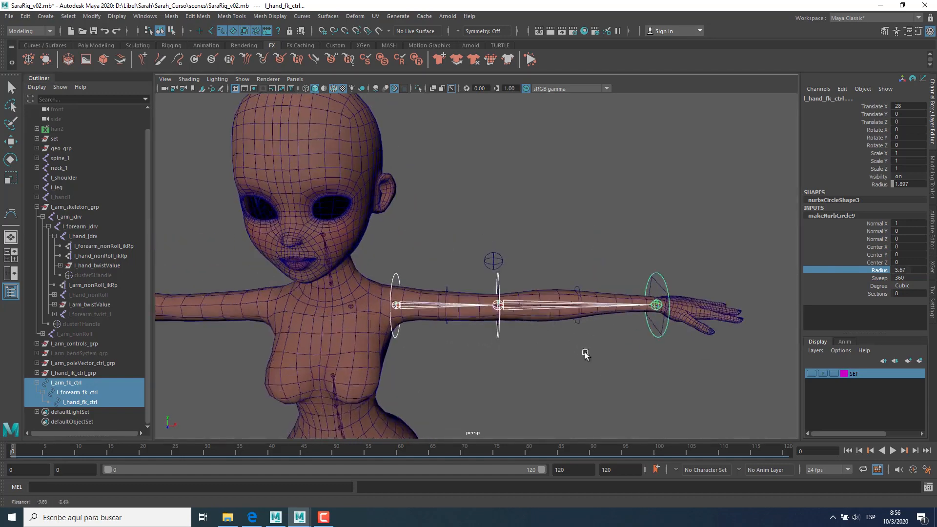
key(w)
click(586, 270)
alt+drag(585, 270, 583, 229)
Step: Bend the l_forearm_fk_ctrl circle by moving two opposite side control vertices along the arm
click(538, 246)
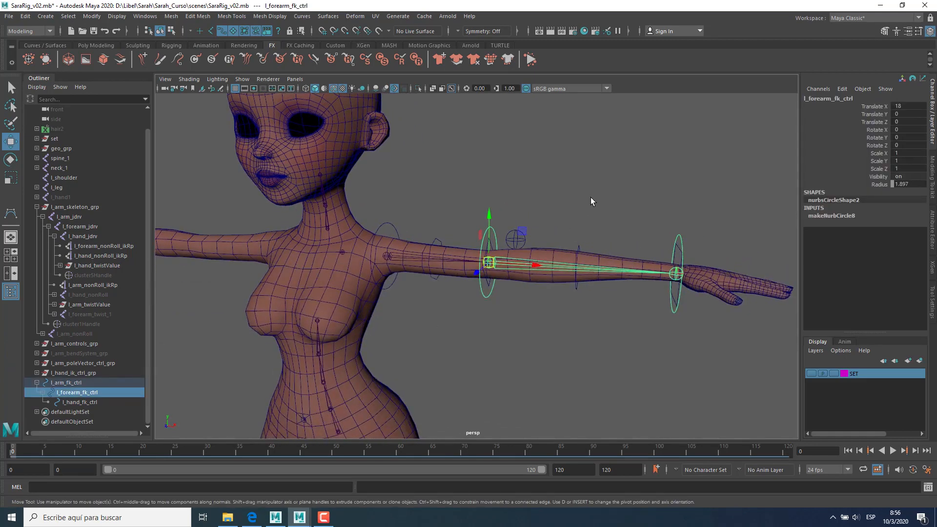
right_drag(596, 192, 541, 193)
alt+drag(490, 248, 562, 267)
click(469, 269)
shift+click(473, 278)
Step: Bend the l_arm_fk_ctrl circle by moving its top and bottom control vertices along the arm
click(402, 224)
right_drag(493, 180, 445, 180)
alt+drag(451, 245, 457, 237)
click(406, 206)
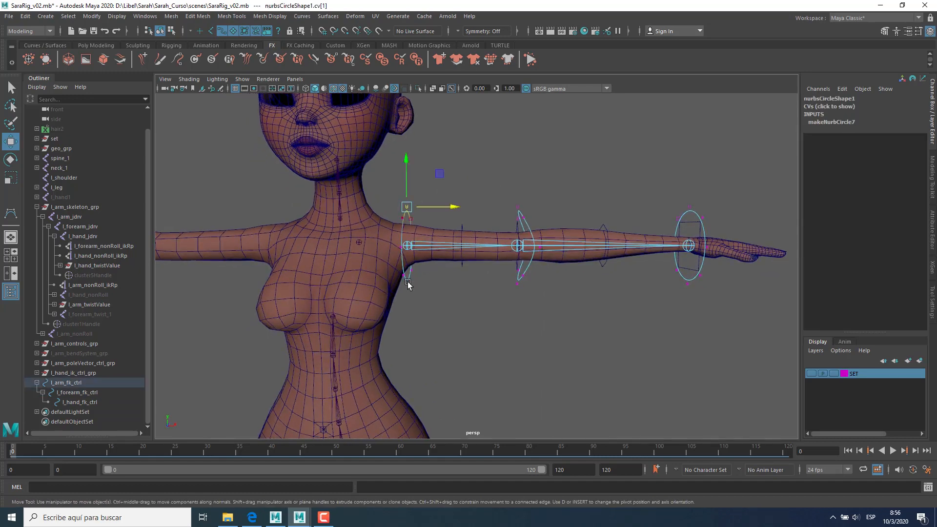
shift+click(408, 283)
alt+drag(472, 269, 561, 268)
click(747, 174)
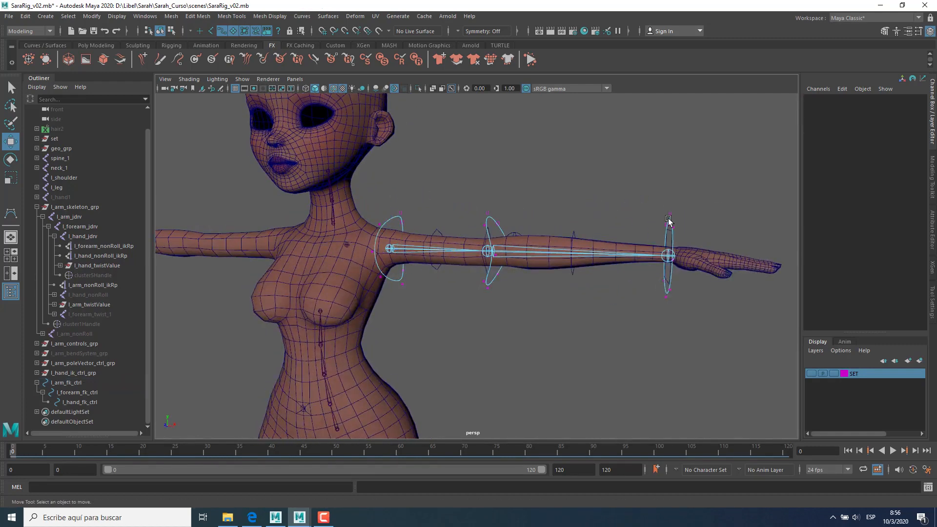
Step: Bend the l_hand_fk_ctrl circle with two opposite control vertices, scale all its vertices down slightly, and return to object mode
alt+drag(679, 222, 562, 265)
click(629, 191)
shift+click(562, 258)
key(r)
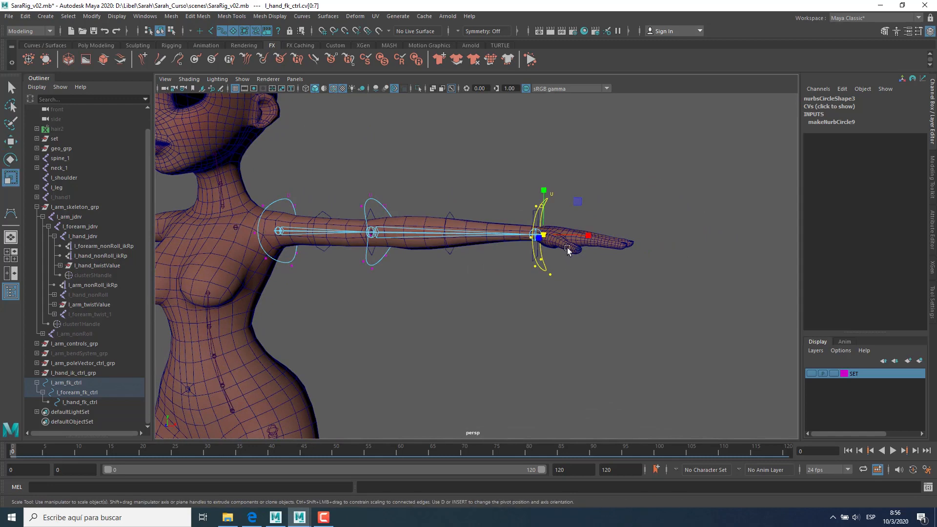
drag(544, 235, 627, 250)
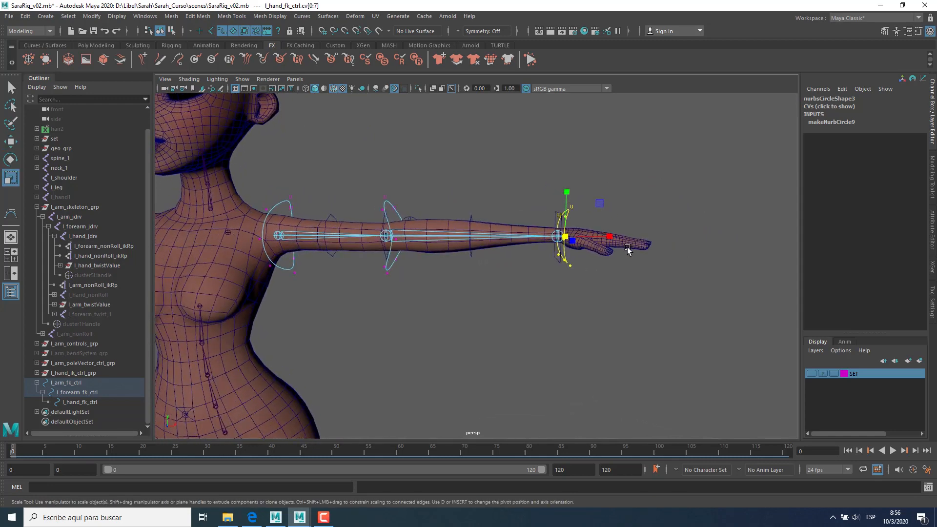
key(F8)
click(627, 268)
Step: Examine the shapes of the three FK control circles around the left arm from several angles
scroll(521, 272, down, 6)
scroll(521, 272, up, 3)
mouse_move(521, 272)
alt+mouse_down()
mouse_move(548, 278)
mouse_move(519, 279)
mouse_move(477, 257)
mouse_move(527, 230)
mouse_move(538, 269)
alt+mouse_up()
click(458, 244)
scroll(525, 270, up, 3)
click(540, 291)
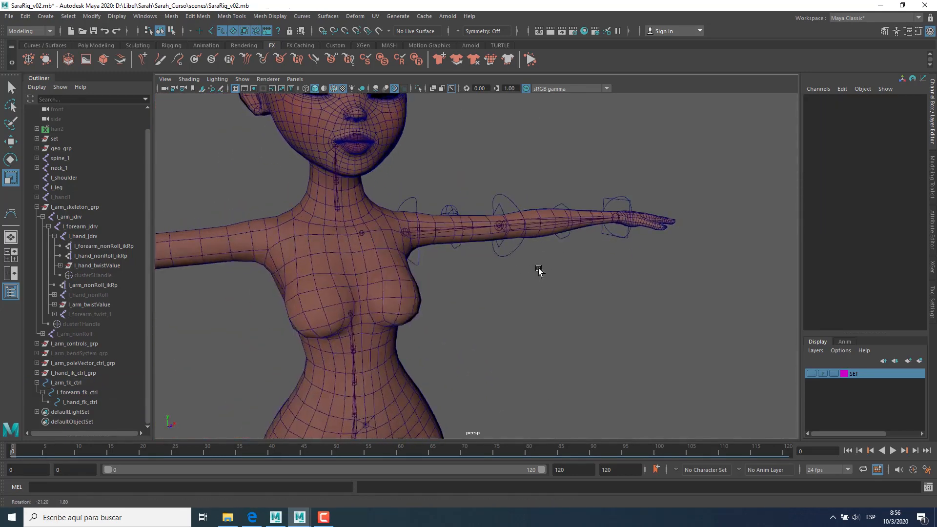
click(498, 206)
alt+drag(583, 239, 554, 236)
click(541, 258)
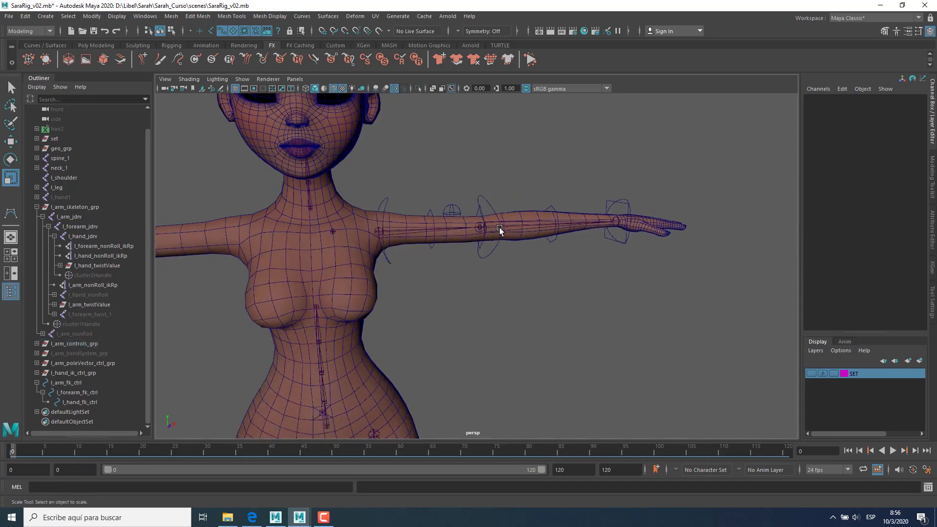
Step: Check how easily l_forearm_fk_ctrl can be selected by its circle, viewing its rotation manipulator from different angles
click(484, 196)
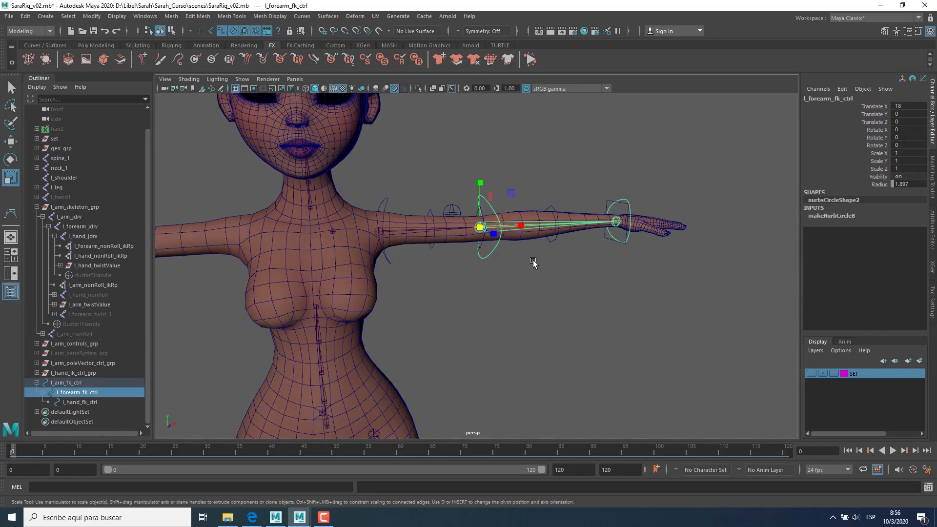
key(e)
click(564, 272)
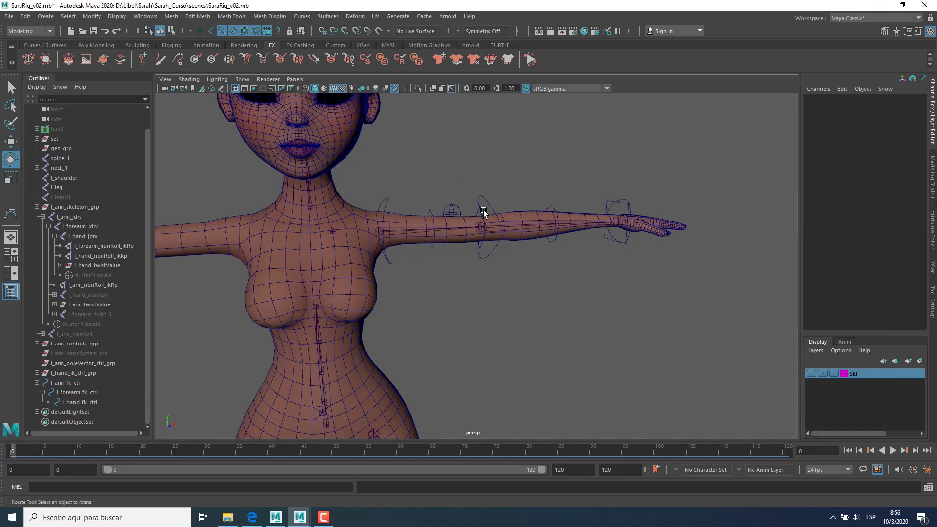
click(483, 210)
alt+drag(613, 288, 606, 314)
click(606, 314)
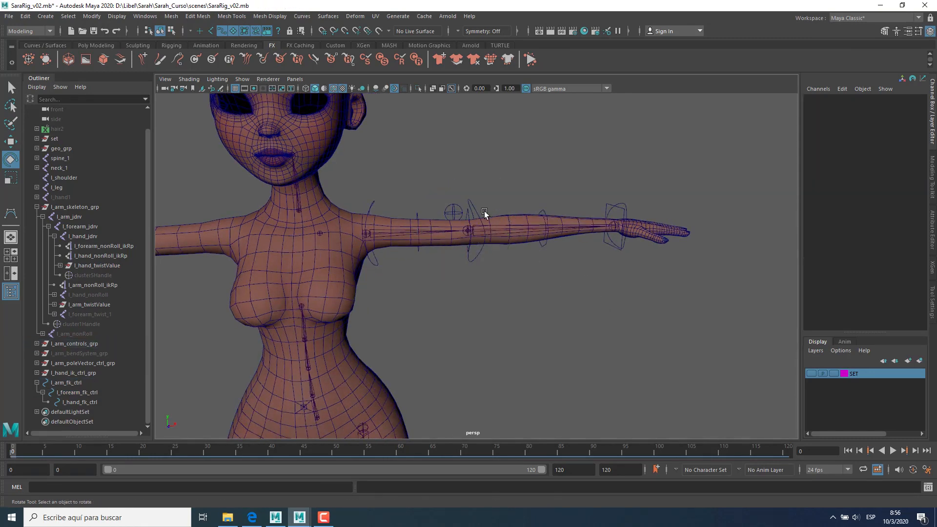
click(484, 211)
alt+drag(484, 213, 476, 252)
click(552, 298)
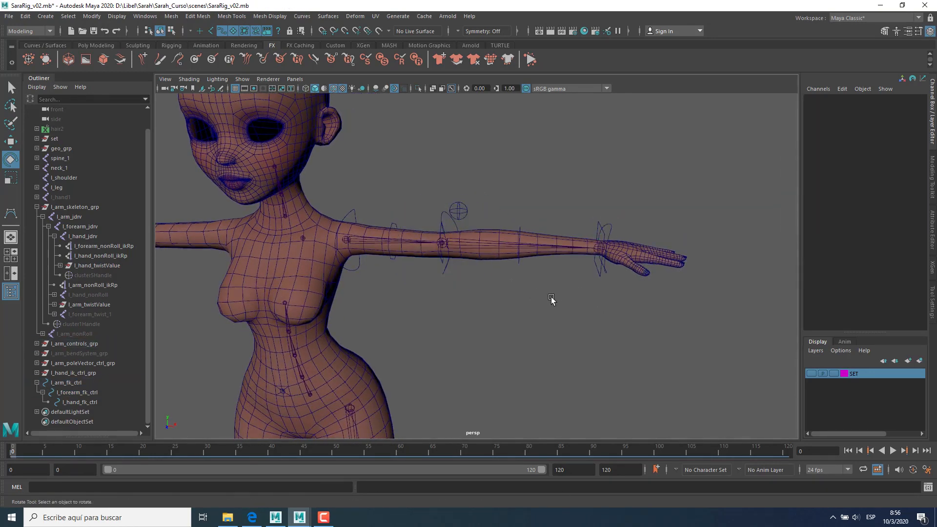
alt+drag(552, 299, 460, 287)
click(436, 235)
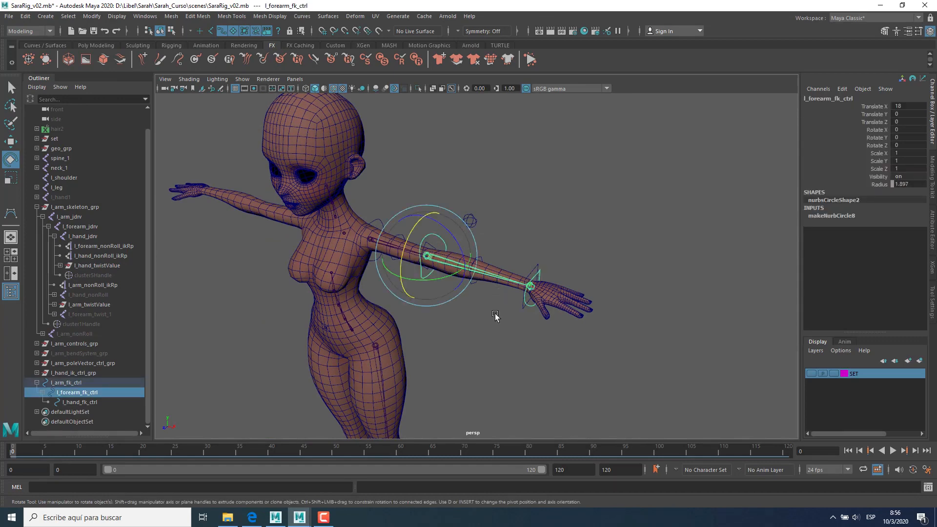
click(494, 315)
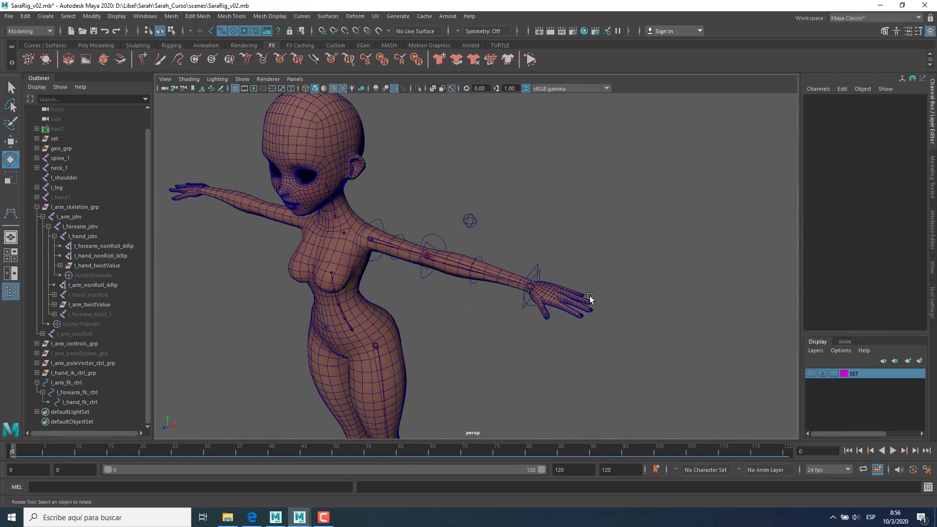
Step: Examine the overlapping IK and FK controls around the left wrist from several angles
alt+drag(559, 291, 590, 285)
alt+middle_drag(589, 285, 578, 288)
alt+right_drag(578, 288, 614, 318)
alt+middle_drag(613, 318, 605, 320)
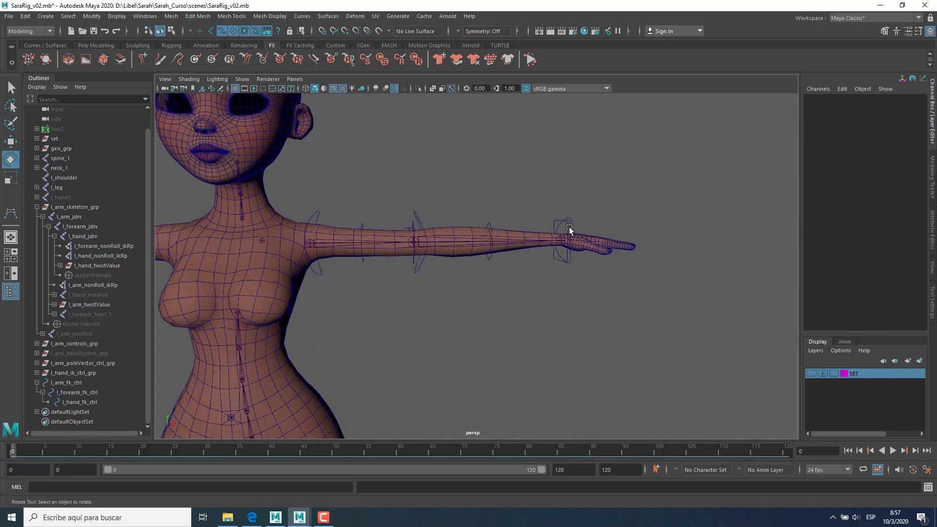
click(569, 229)
click(577, 221)
alt+drag(610, 229, 546, 257)
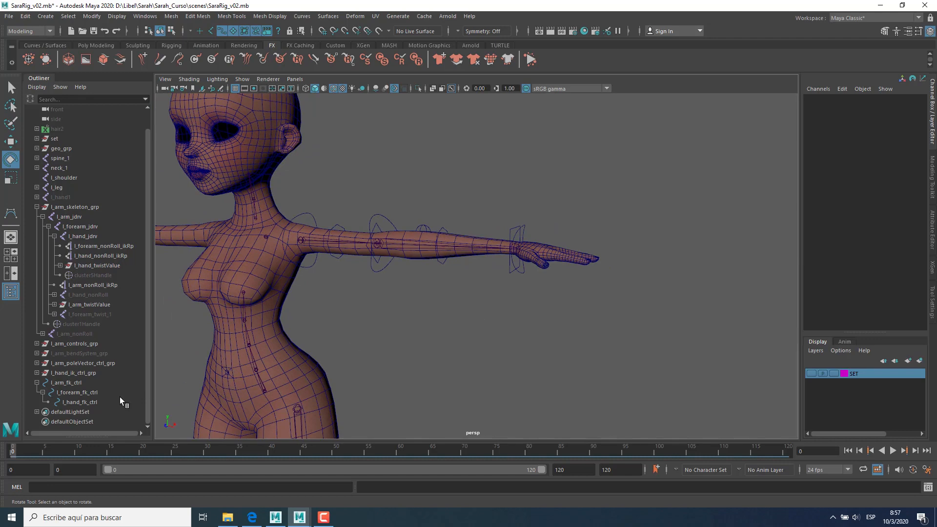
Step: Select l_arm_fk_ctrl, frame it and examine its FK control chain and move manipulator from different angles
click(92, 382)
key(f)
key(w)
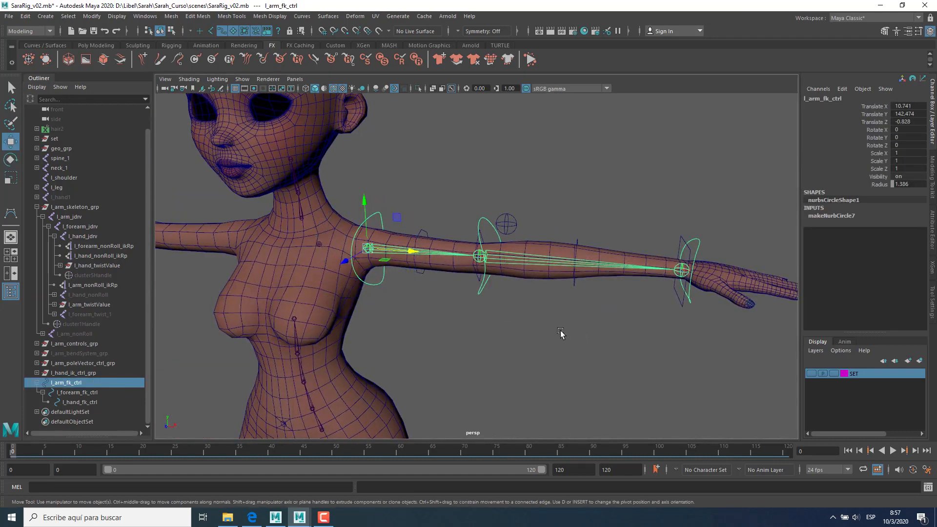
alt+drag(560, 334, 527, 331)
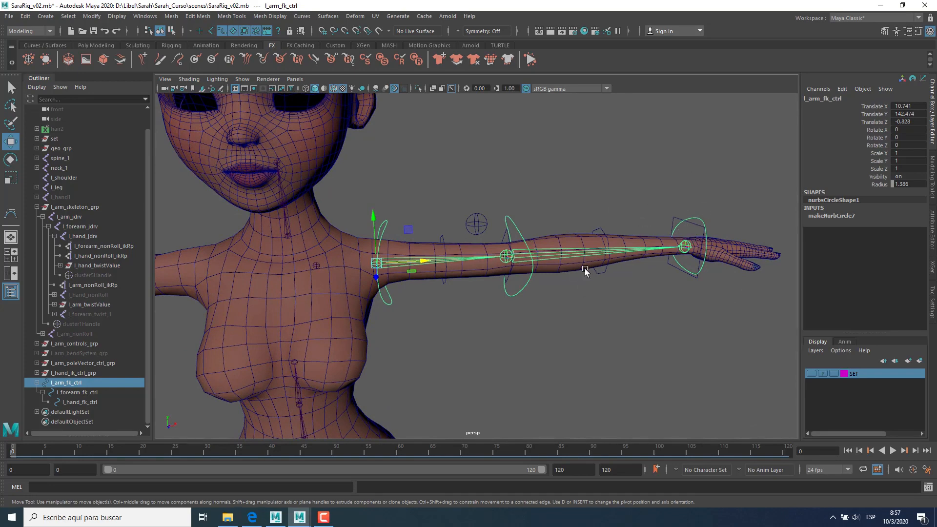
alt+drag(473, 323, 548, 320)
click(523, 322)
click(73, 383)
click(548, 320)
click(81, 383)
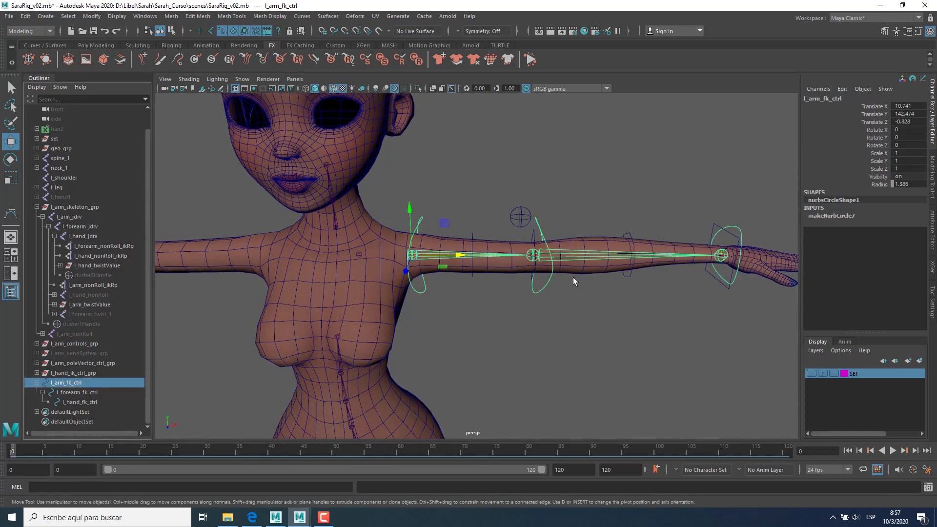
alt+drag(573, 277, 533, 330)
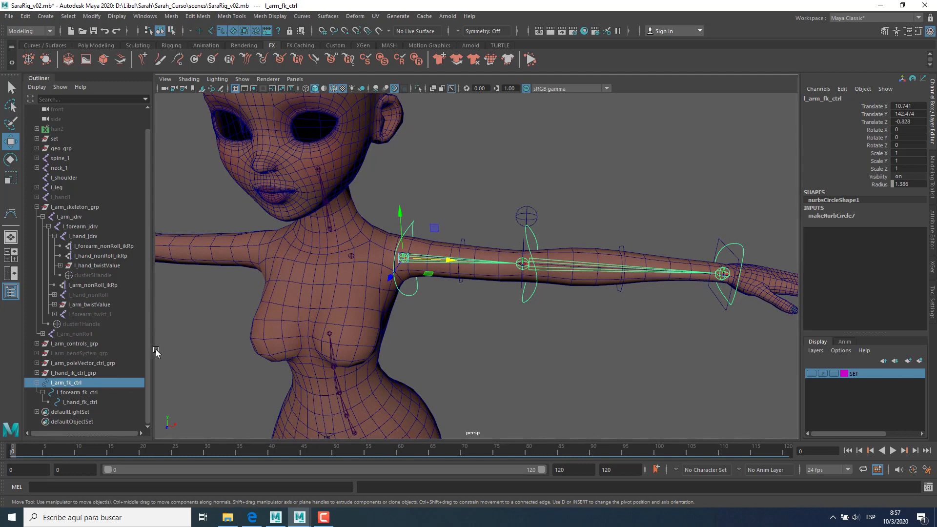
Step: Inspect the translate, scale, visibility and radius channels of l_arm_fk_ctrl, l_forearm_fk_ctrl and l_hand_fk_ctrl
shift+click(93, 399)
drag(876, 110, 877, 186)
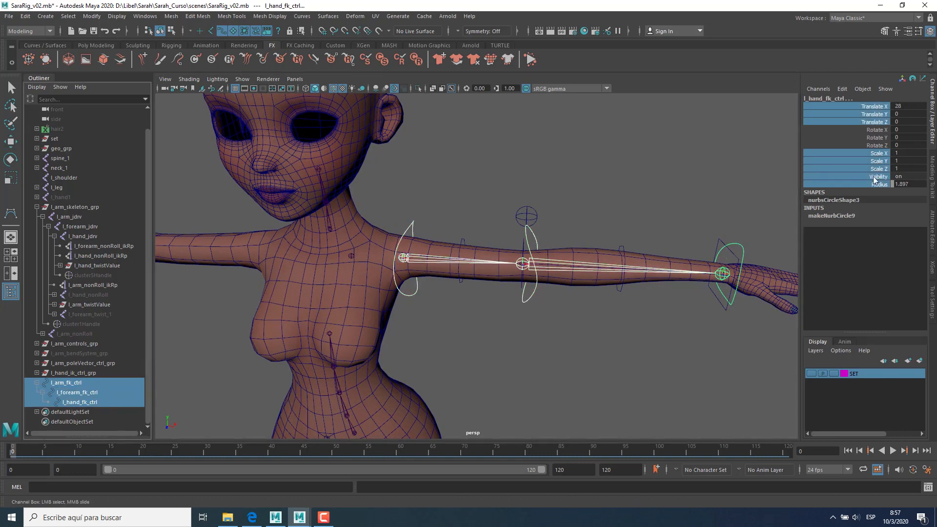
alt+drag(590, 281, 605, 268)
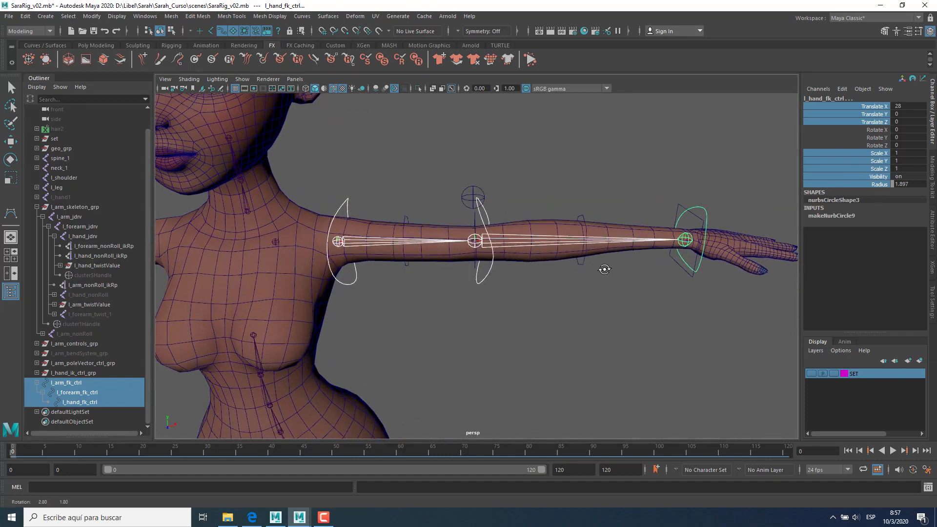
click(879, 153)
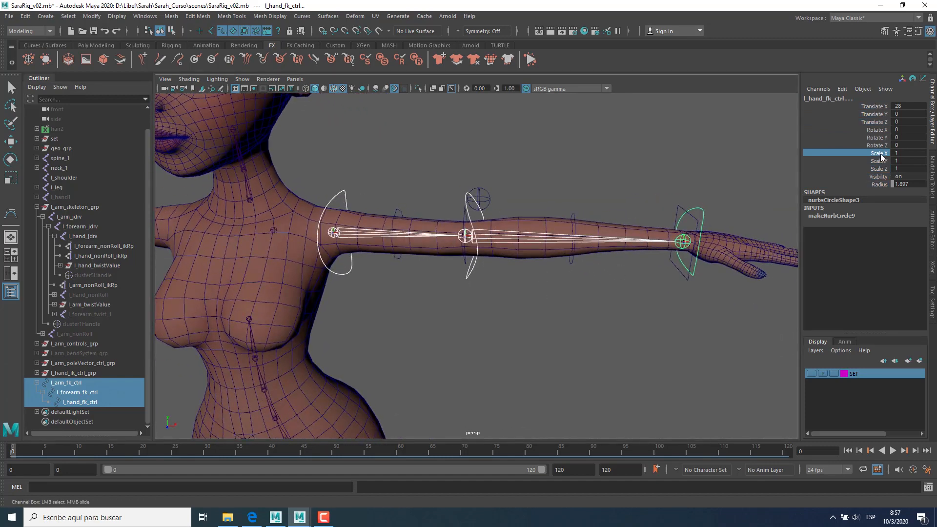
Step: Add a keyable float attribute named stretch with minimum 0.1 and default 1 to l_arm_fk_ctrl and l_forearm_fk_ctrl
key(Up)
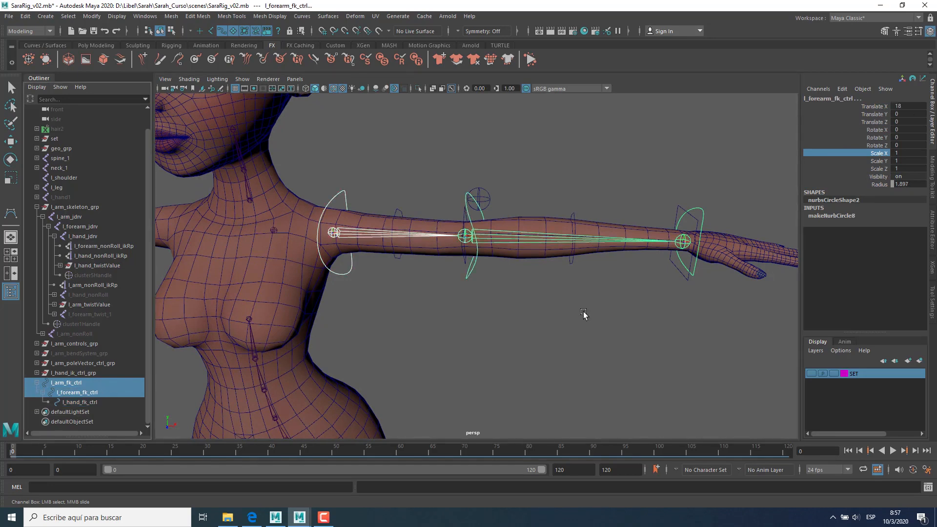
key(w)
click(92, 16)
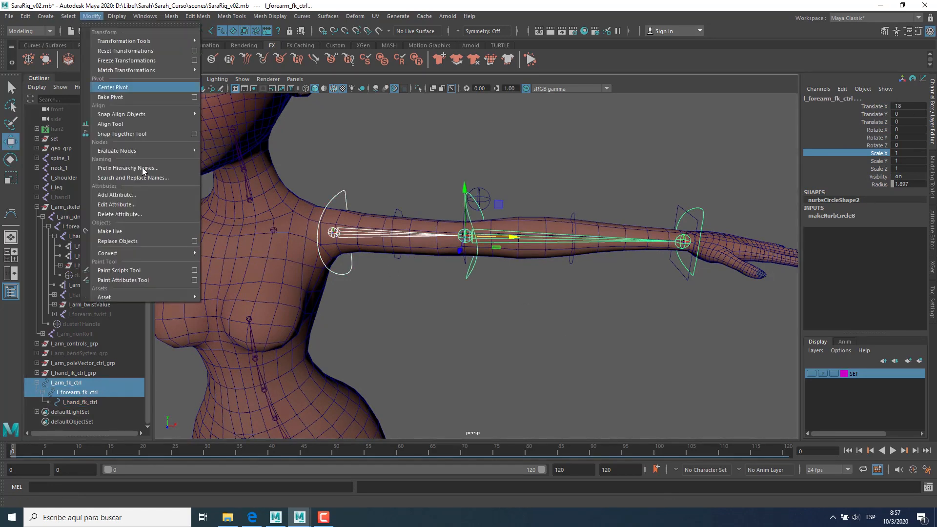
click(115, 195)
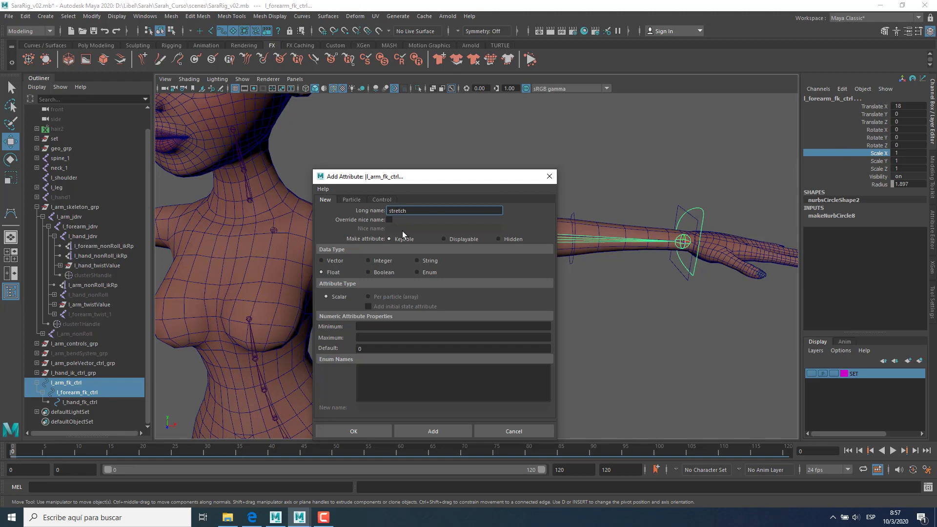
click(392, 327)
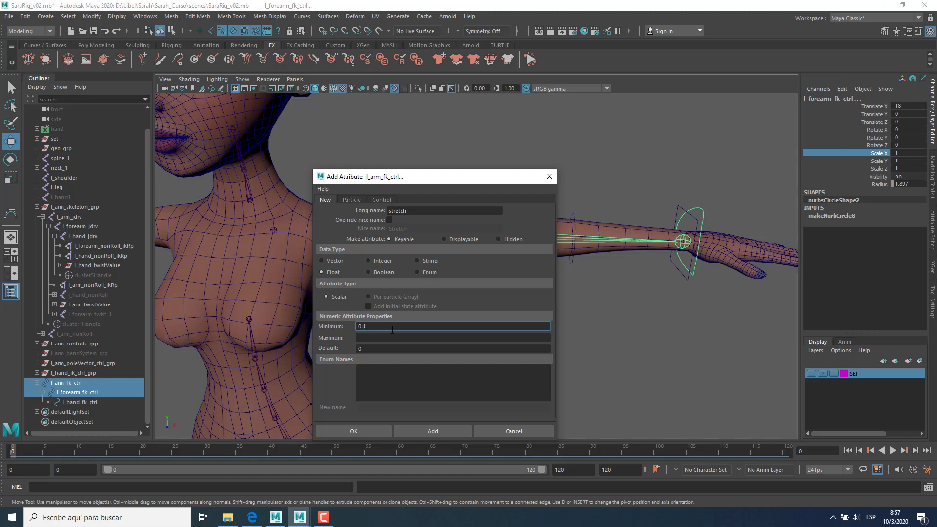
key(Tab)
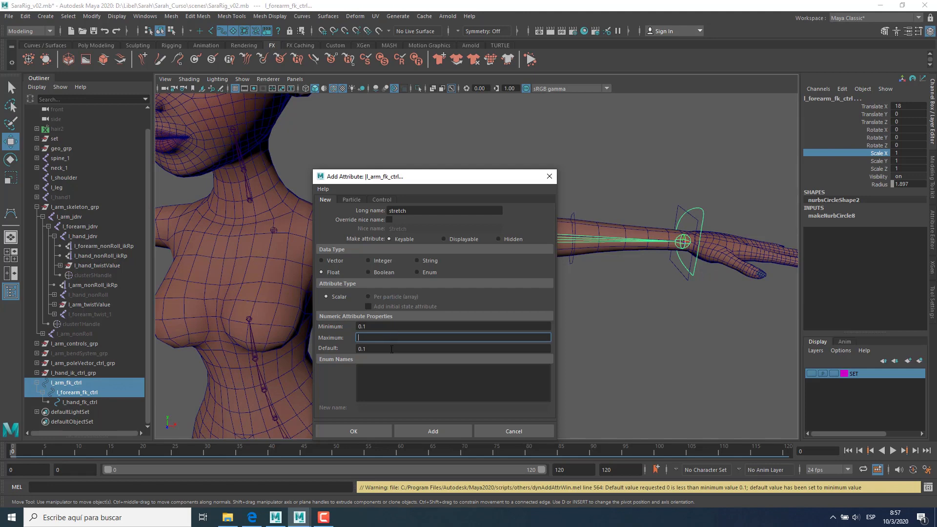
click(391, 349)
text(1)
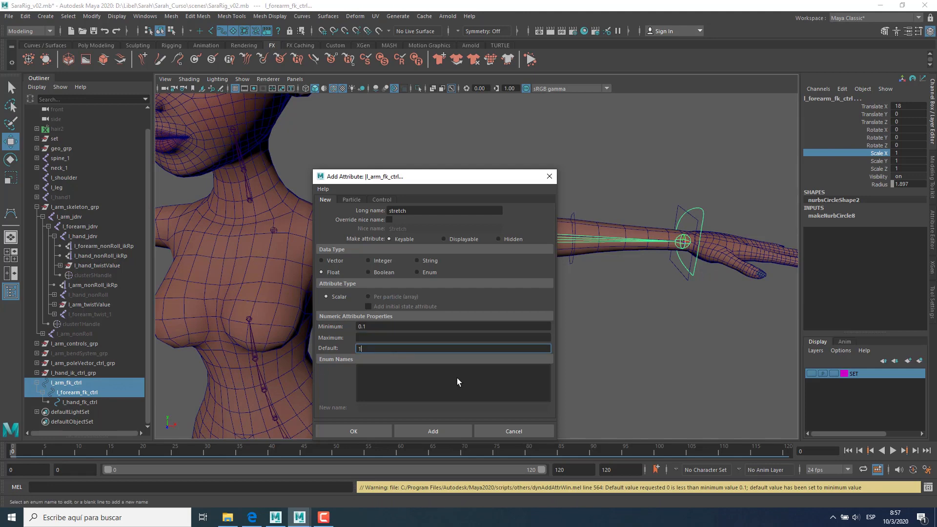
key(Tab)
click(459, 429)
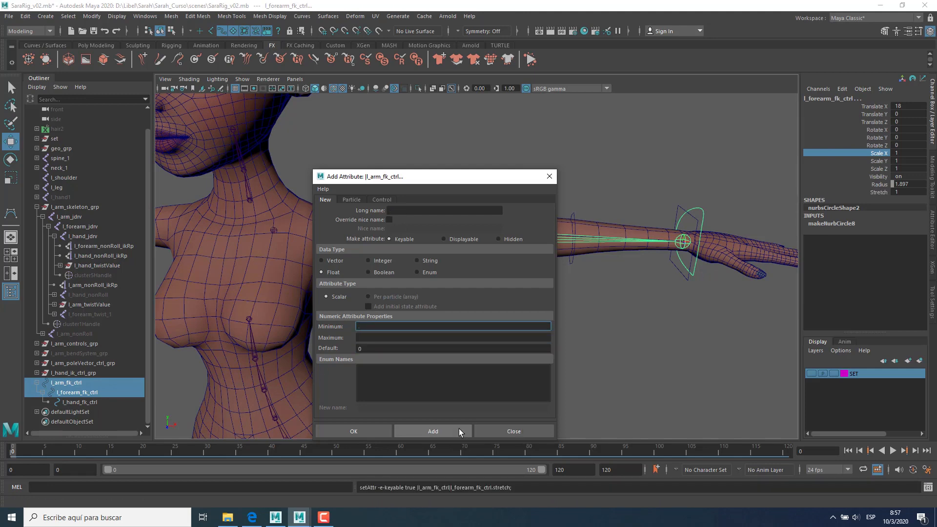
click(548, 177)
scroll(523, 246, down, 3)
alt+drag(523, 247, 653, 275)
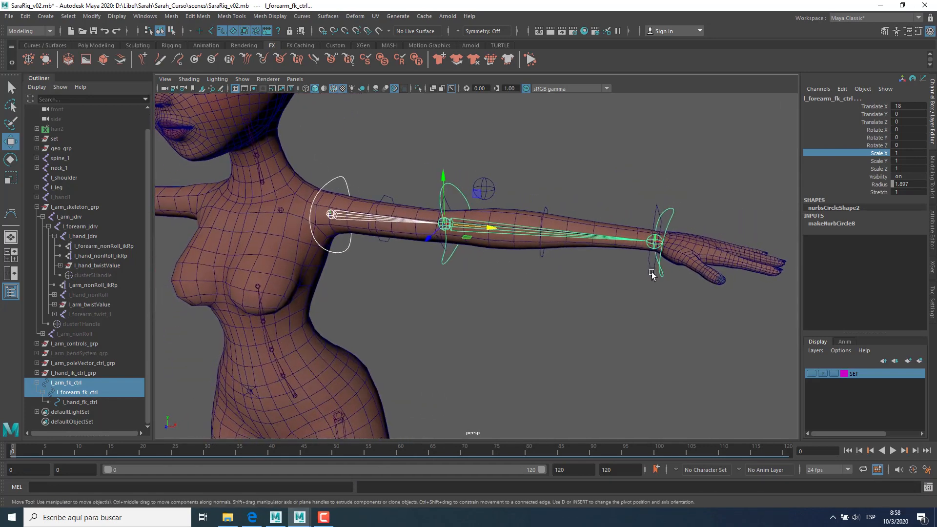
Step: Check the translate channels and move manipulator of l_forearm_fk_ctrl, then clear the selection
click(460, 345)
click(89, 394)
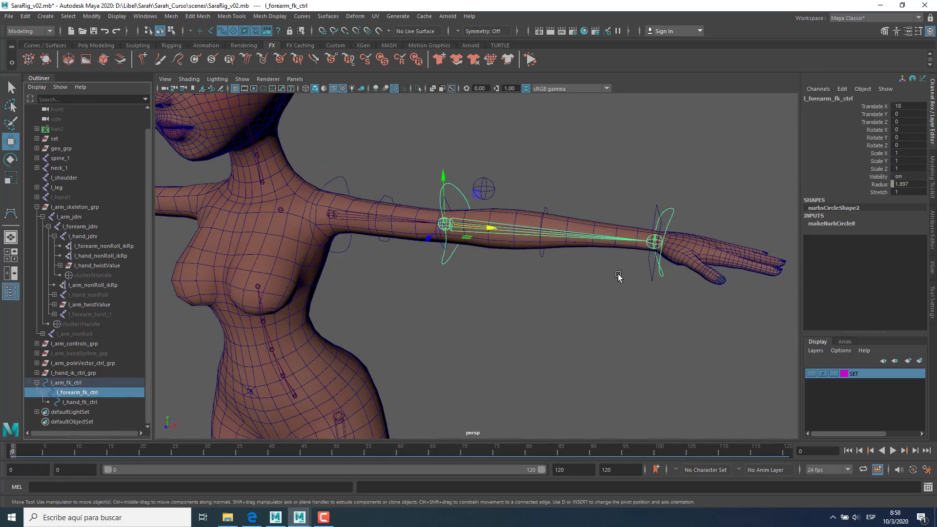
alt+drag(617, 274, 634, 278)
drag(877, 116, 877, 122)
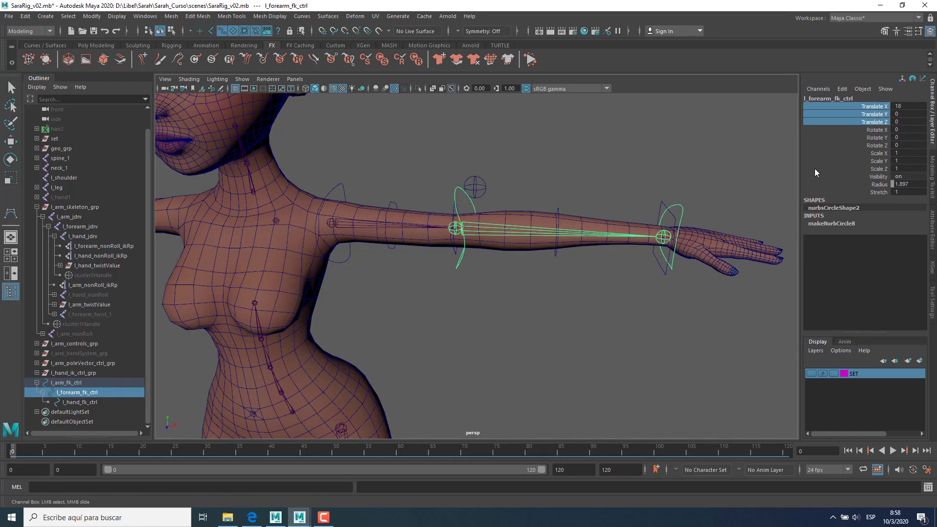
alt+drag(557, 307, 581, 311)
key(w)
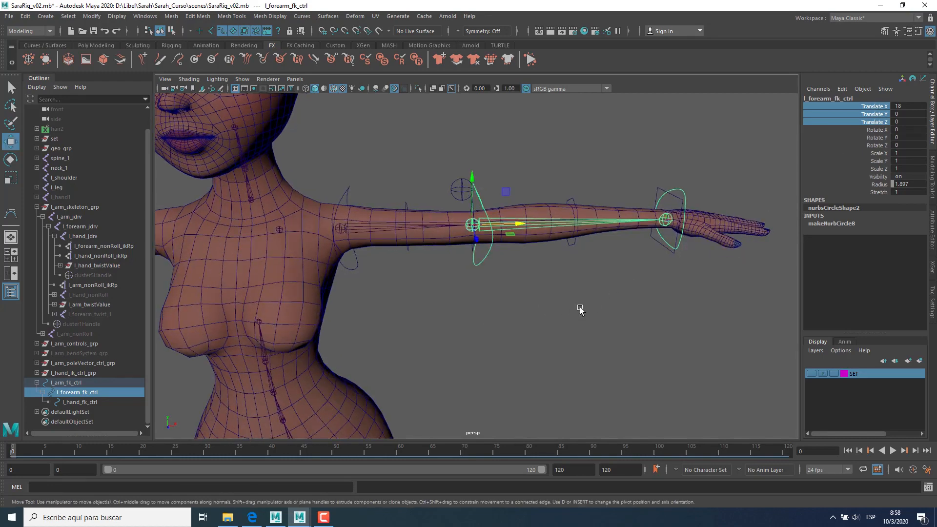
click(548, 261)
alt+drag(547, 261, 536, 266)
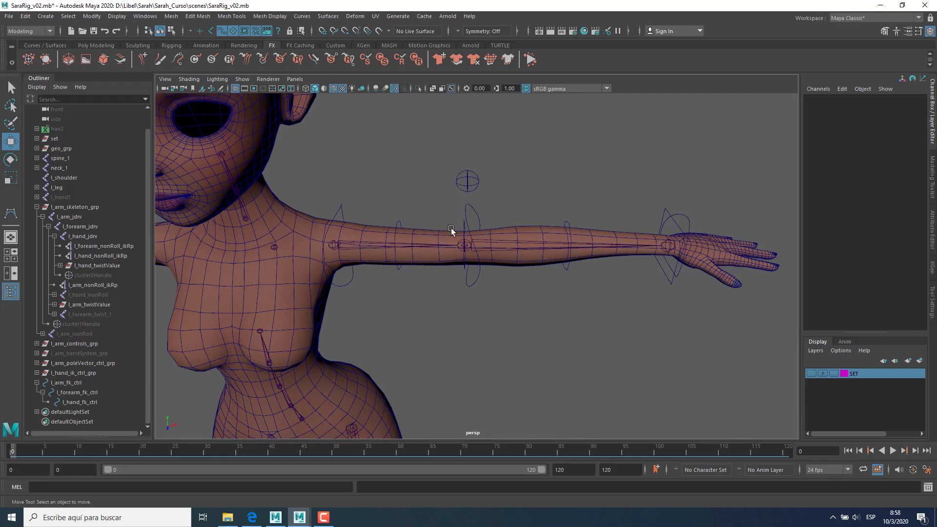
click(37, 384)
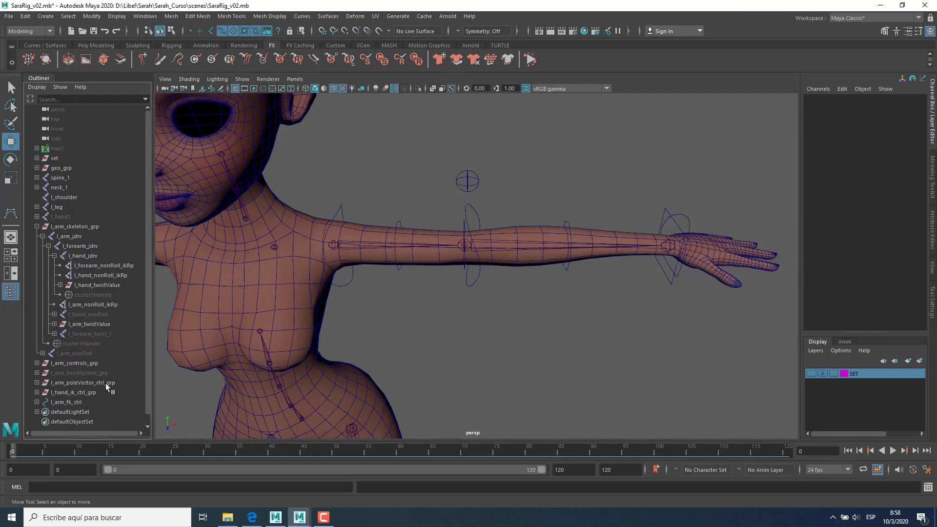
click(551, 333)
alt+middle_drag(603, 279, 579, 286)
alt+drag(579, 286, 496, 331)
click(37, 402)
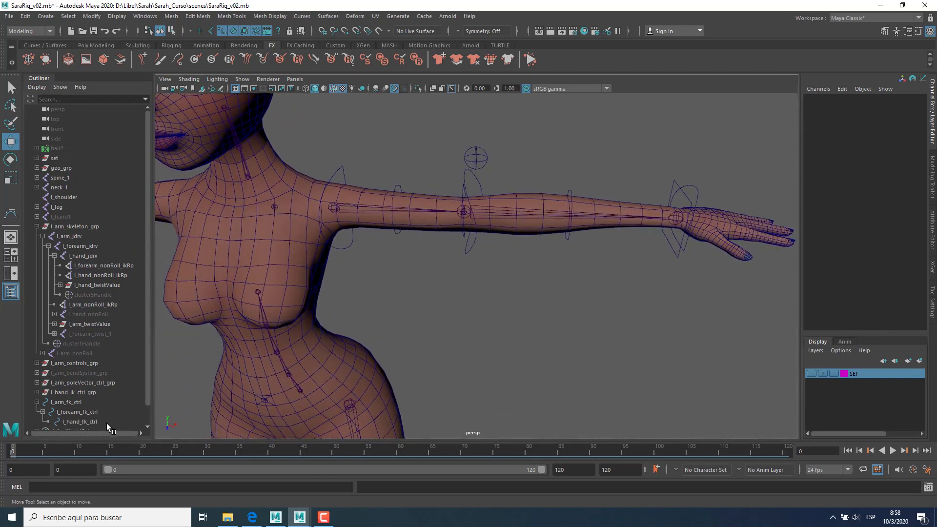
alt+drag(613, 325, 547, 352)
Step: Rotate l_arm_fk_ctrl about 41 degrees around Y as a test and undo the rotation
click(130, 399)
alt+drag(526, 282, 523, 287)
key(e)
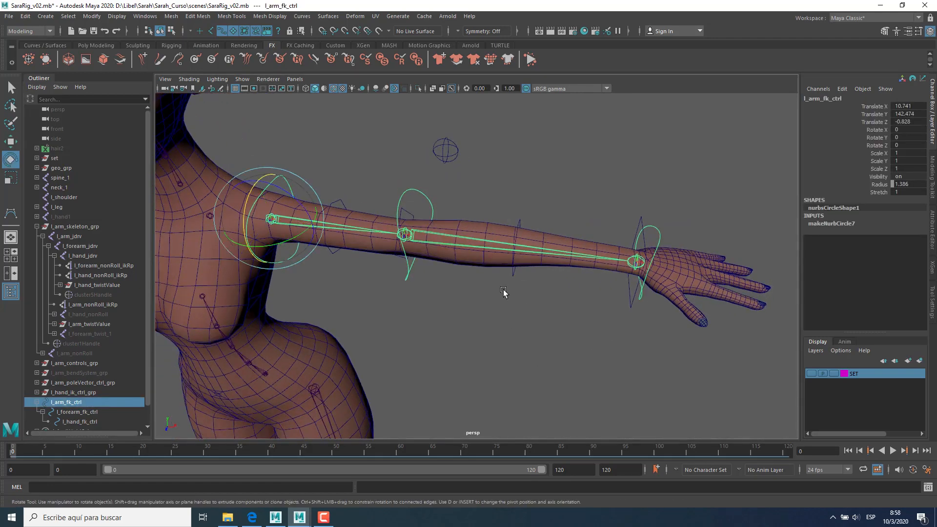
drag(299, 236, 269, 257)
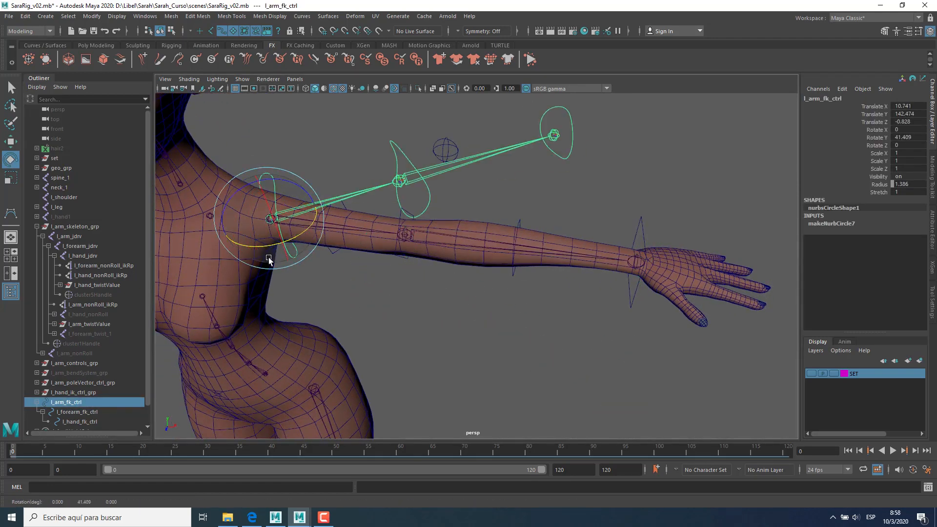
key(ctrl+z)
Step: Review the driver joints l_arm_jdrv, l_forearm_jdrv and l_hand_jdrv against the pole vector and hand IK control groups
click(77, 236)
alt+drag(371, 245, 322, 229)
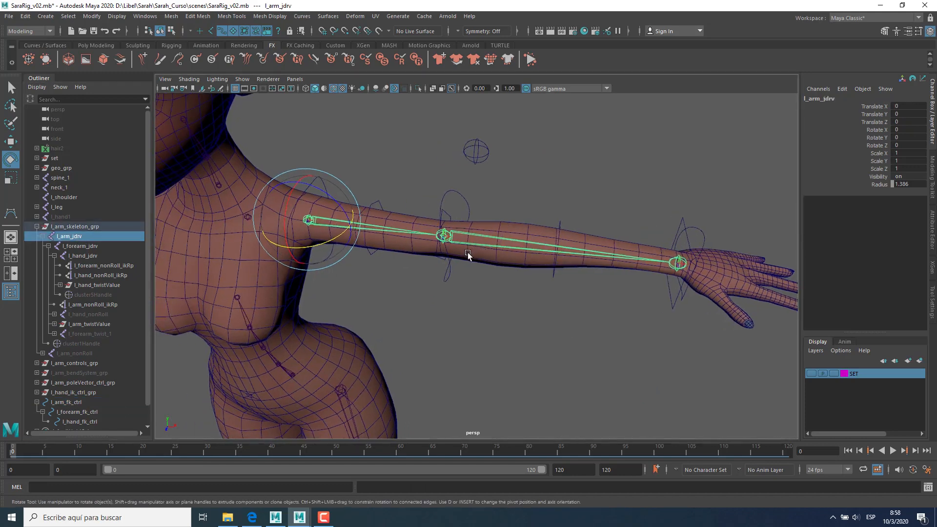
key(w)
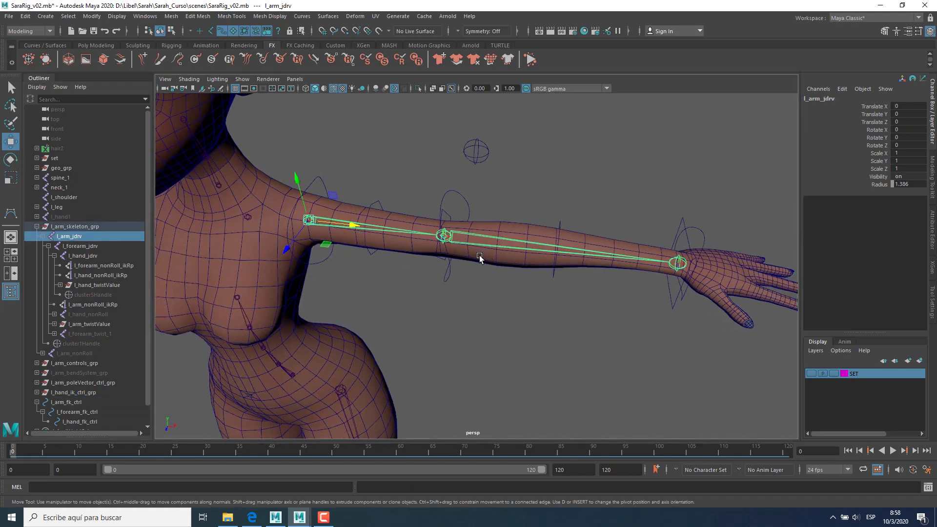
scroll(98, 399, down, 2)
click(90, 362)
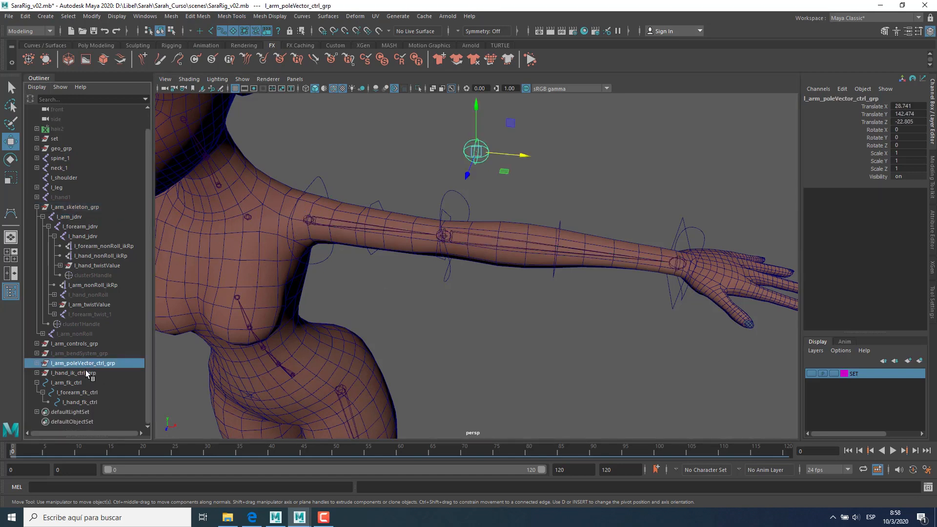
click(86, 372)
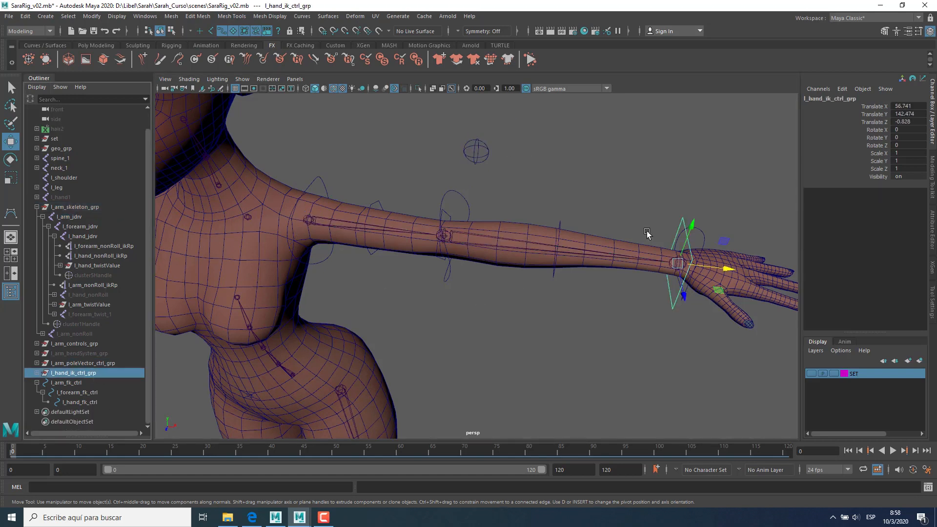
click(78, 219)
click(82, 228)
click(84, 237)
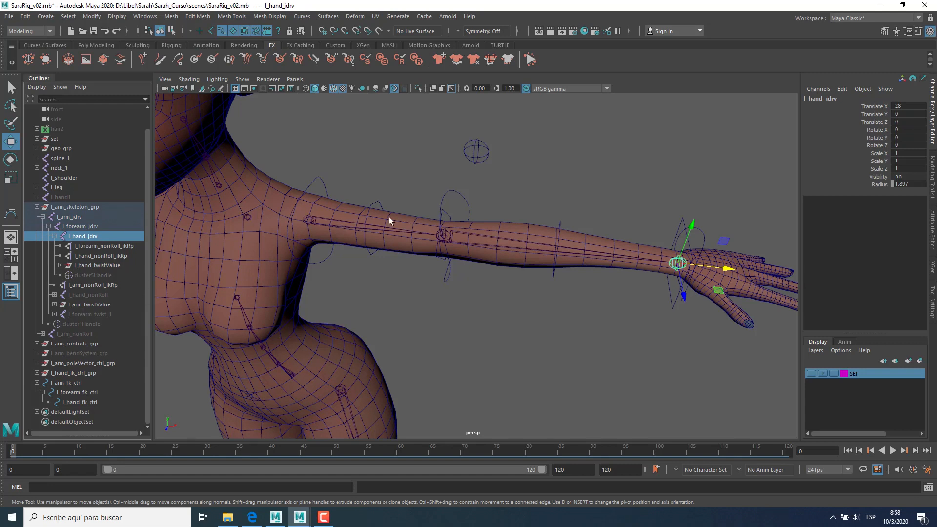
alt+drag(469, 297, 485, 308)
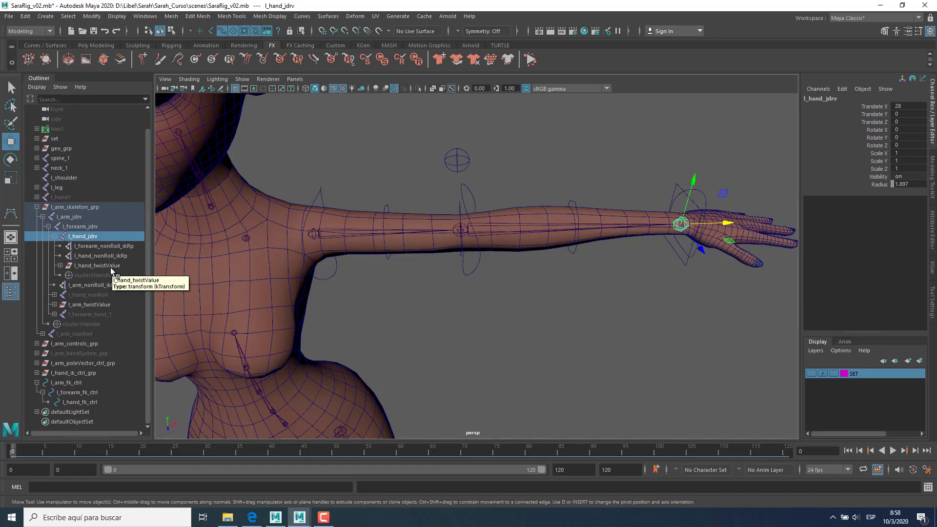
alt+drag(509, 266, 527, 291)
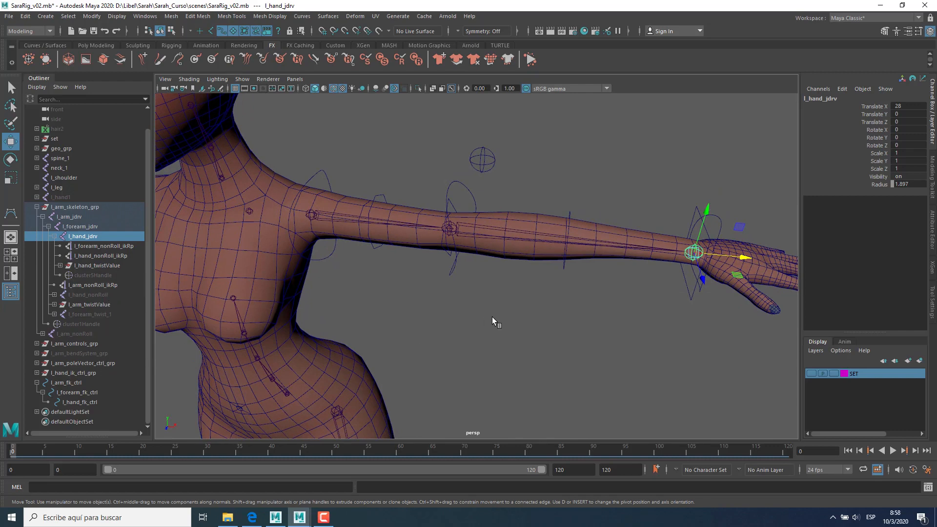
mouse_move(458, 329)
alt+mouse_down()
mouse_move(448, 329)
mouse_move(466, 328)
alt+mouse_up()
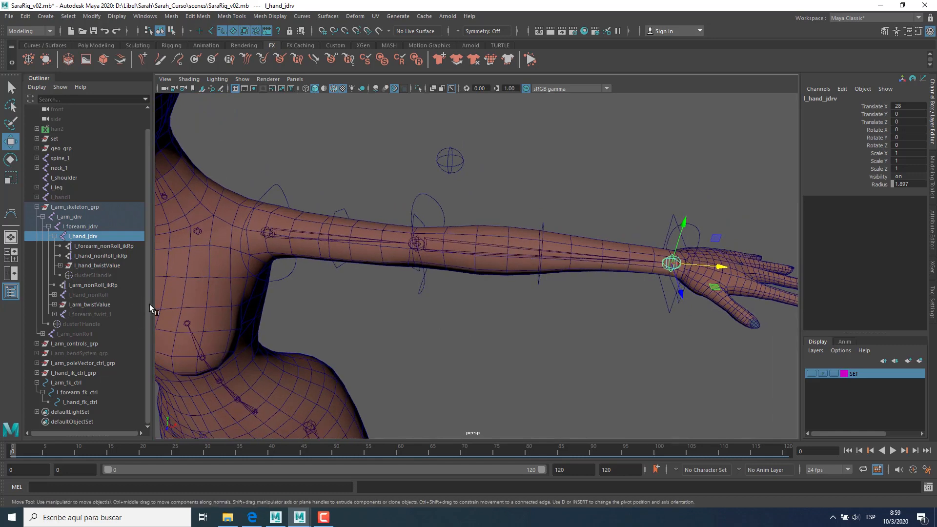
alt+drag(536, 304, 472, 317)
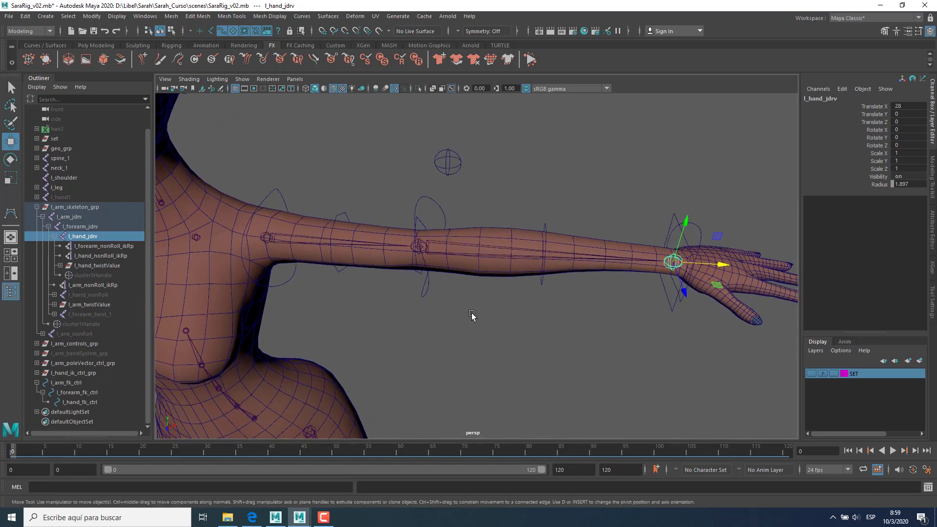
Step: Compare the l_arm_fk_ctrl hierarchy with the driver joint chain from l_arm_jdrv to l_hand_jdrv
click(64, 384)
alt+drag(415, 315, 378, 300)
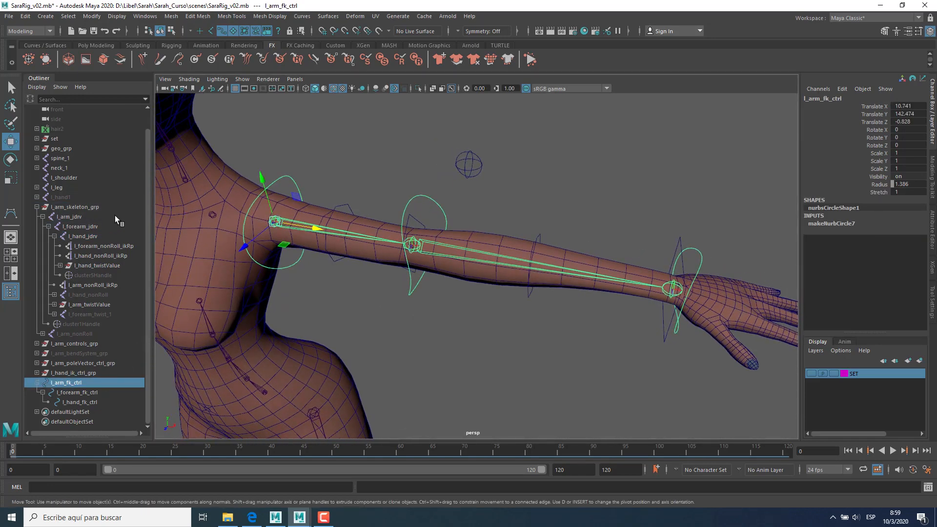
click(87, 218)
shift+click(86, 237)
key(f)
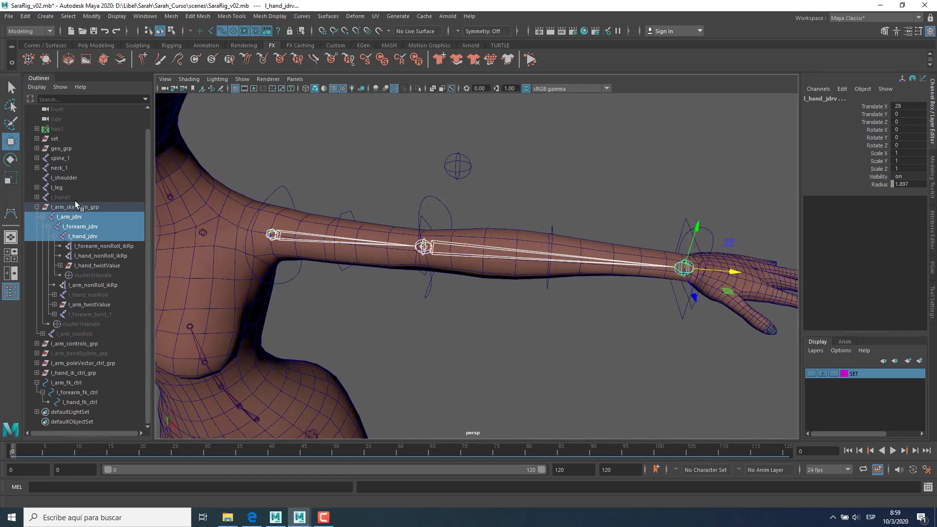
Step: Create an IK handle with the Rotate-Plane Solver from l_arm_jdrv to l_hand_jdrv
click(39, 31)
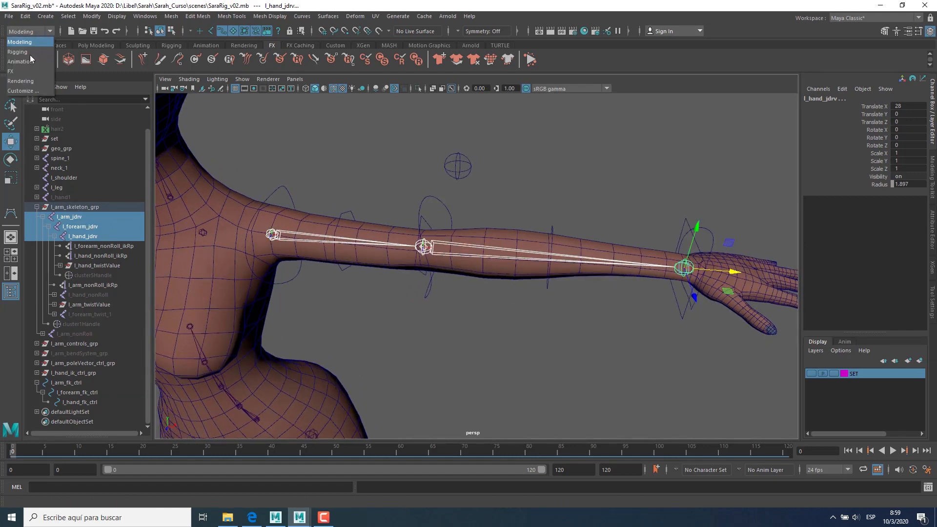
click(30, 54)
click(176, 16)
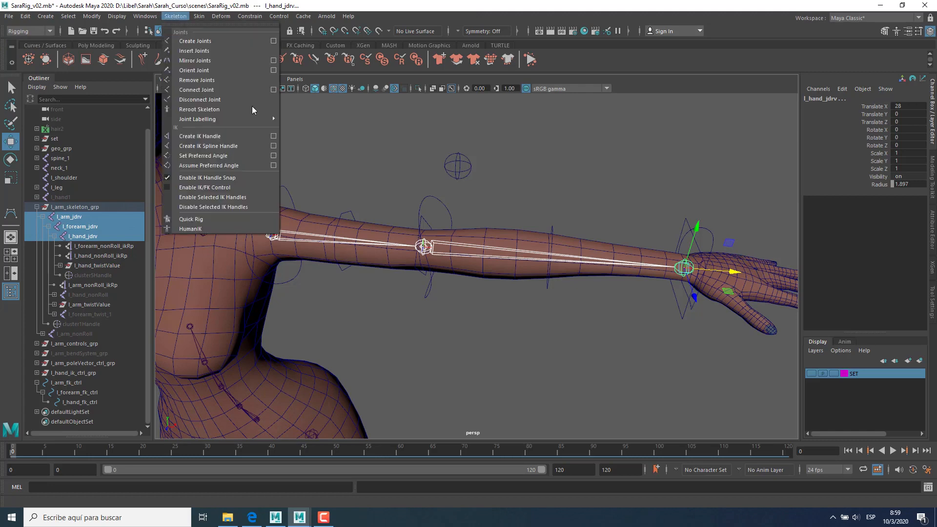
click(275, 139)
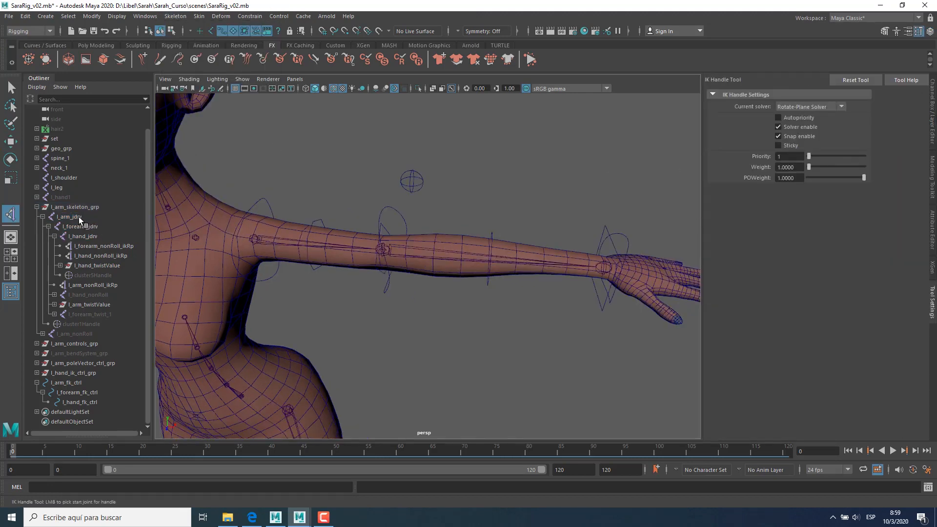
click(78, 217)
click(103, 236)
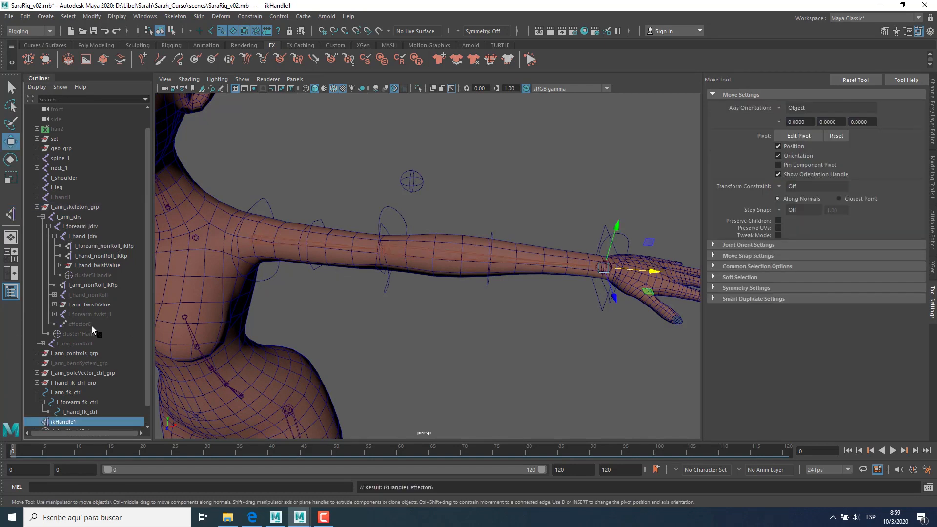
Step: Move the new arm IK handle as a test, undo the move, and delete the handle
scroll(92, 326, down, 1)
drag(603, 268, 568, 339)
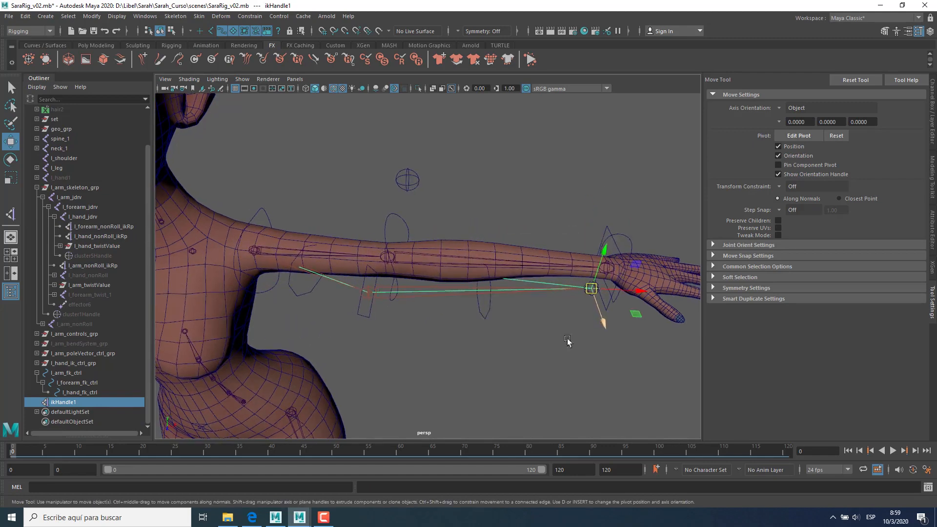
key(ctrl+z)
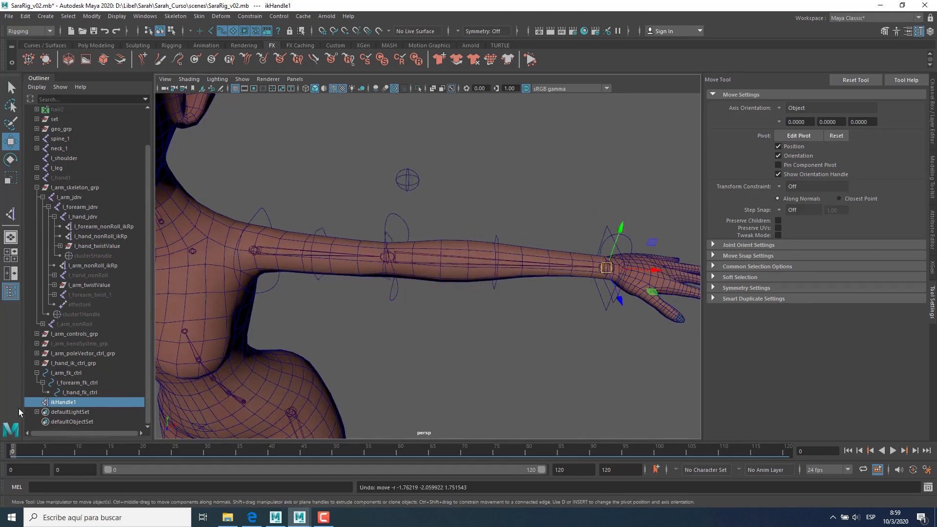
key(Delete)
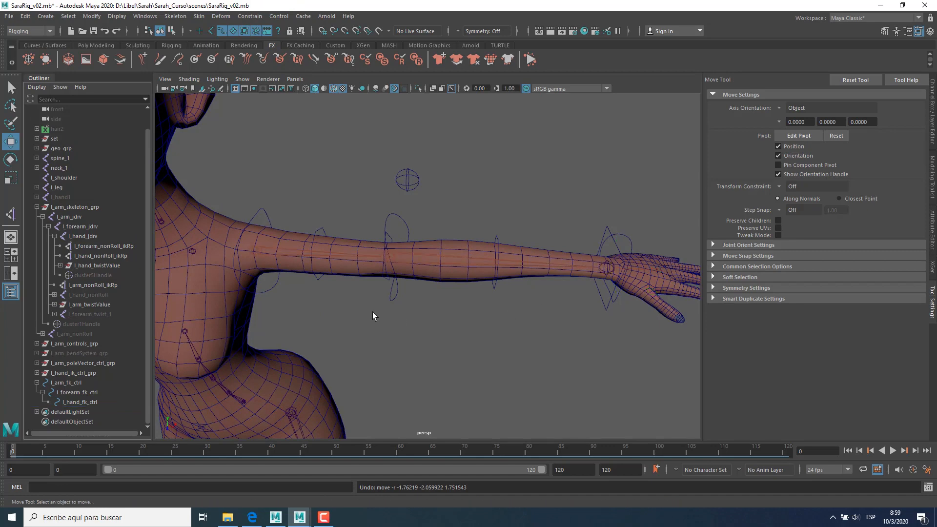
Step: Rotate l_forearm_jdrv about -35 degrees around Y to check its bending direction
click(80, 227)
alt+drag(556, 289, 534, 308)
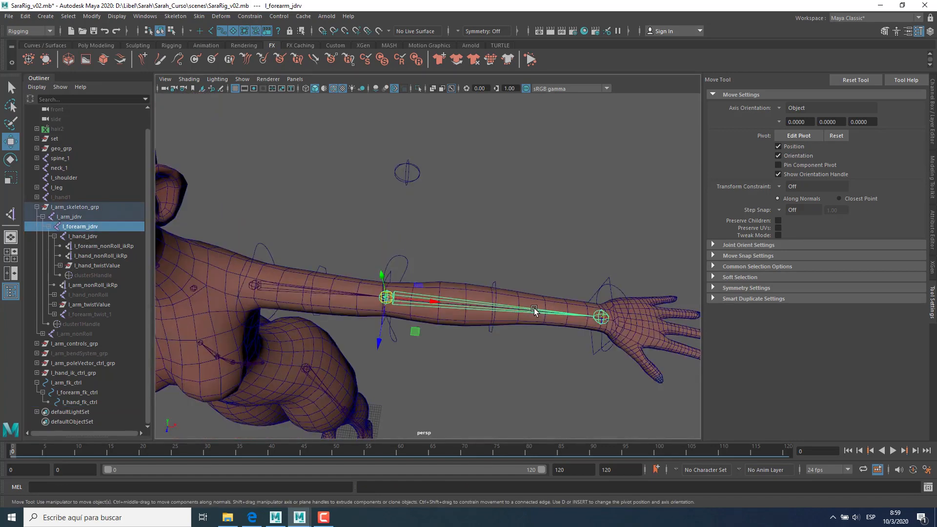
key(e)
drag(409, 331, 388, 346)
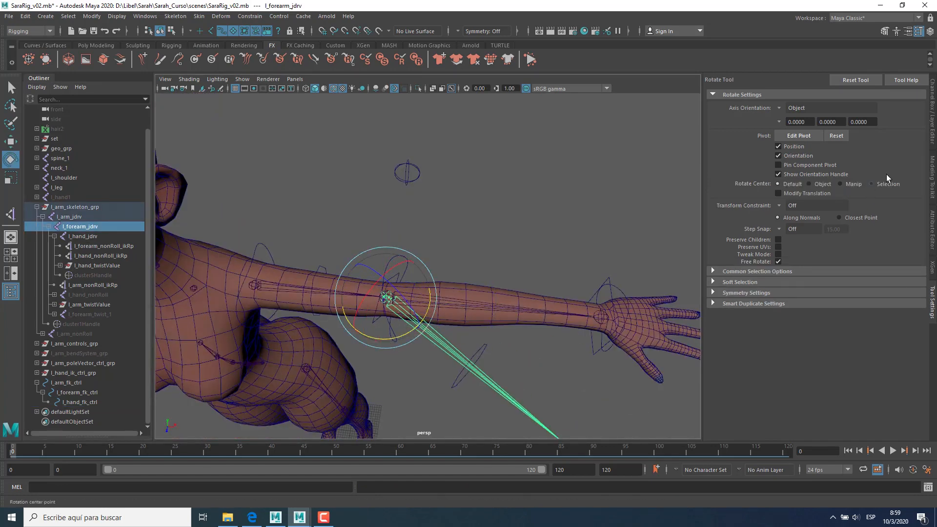
click(932, 117)
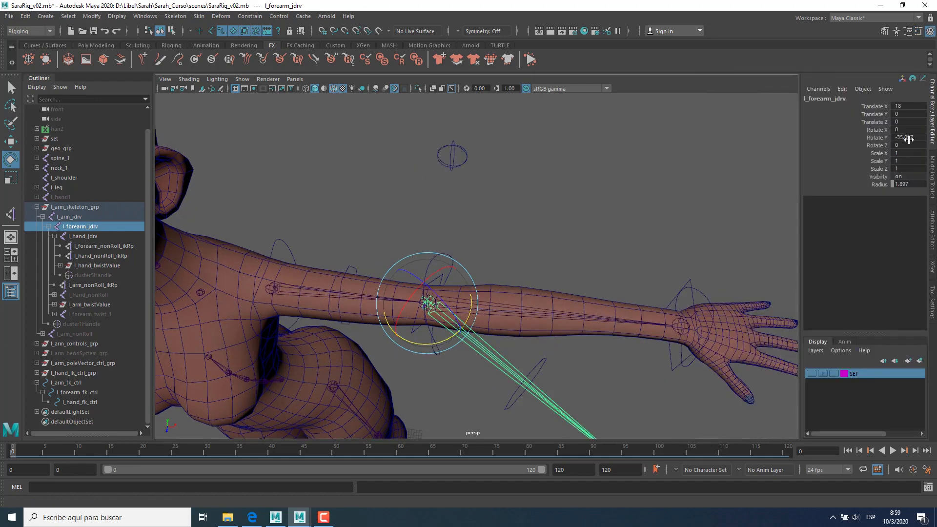
Step: Set the preferred angle Y of l_forearm_jdrv to -90 and its Y rotation to 0
click(934, 215)
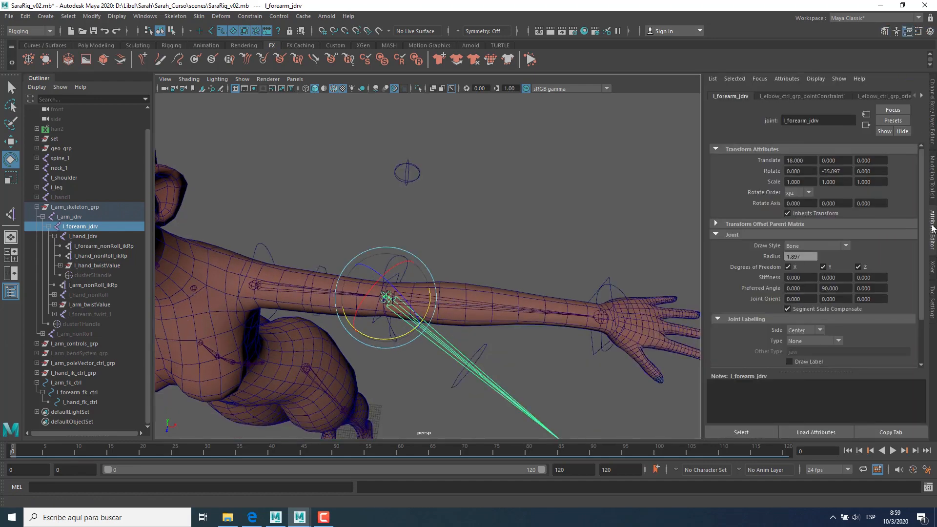
click(823, 287)
text(-90)
key(Return)
click(846, 172)
text(0)
key(Return)
click(838, 289)
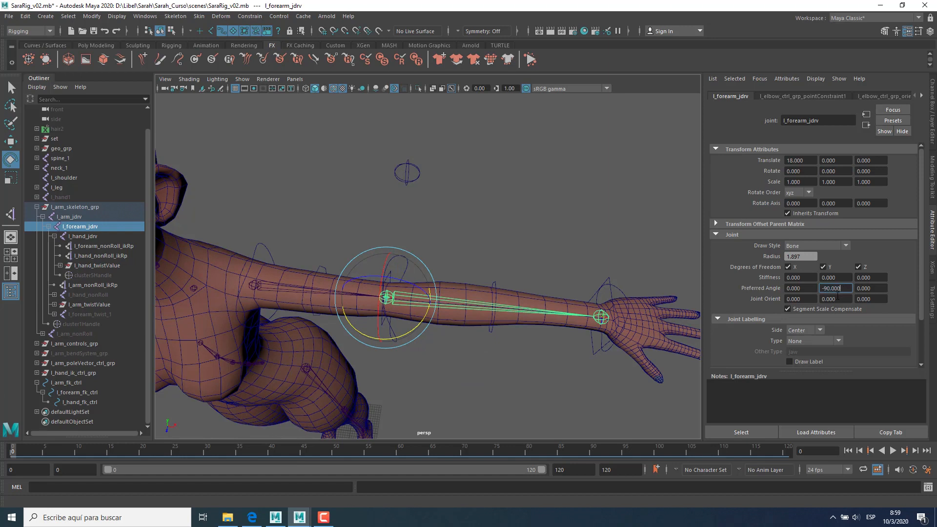
Step: Rotate l_forearm_jdrv to 30 and -30 degrees in Y to compare the two elbow bending directions
alt+drag(459, 344, 525, 281)
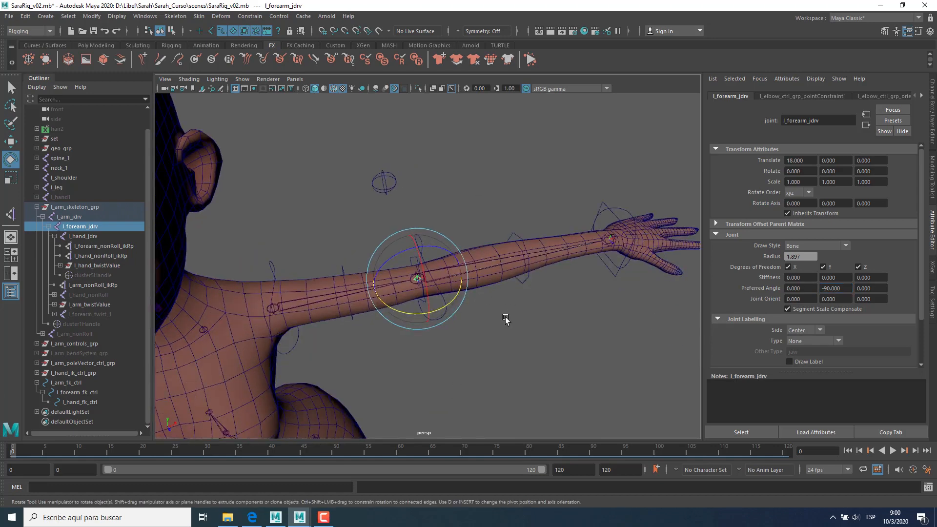
click(176, 16)
alt+drag(533, 331, 517, 332)
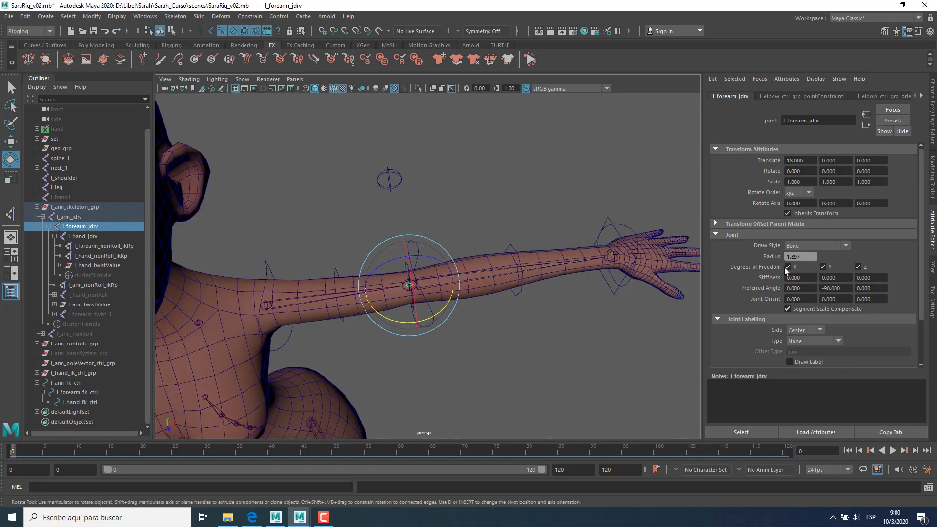
double_click(836, 170)
text(30)
key(Return)
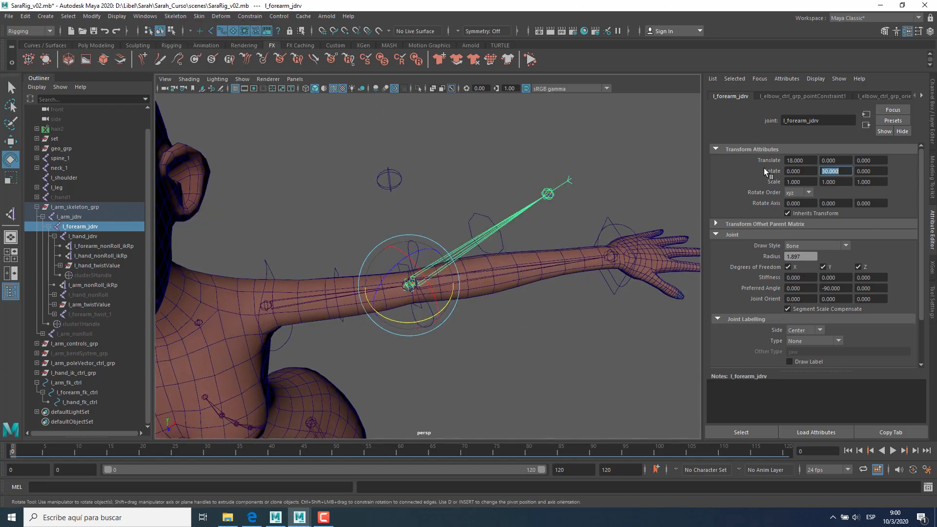
text(-30)
key(Return)
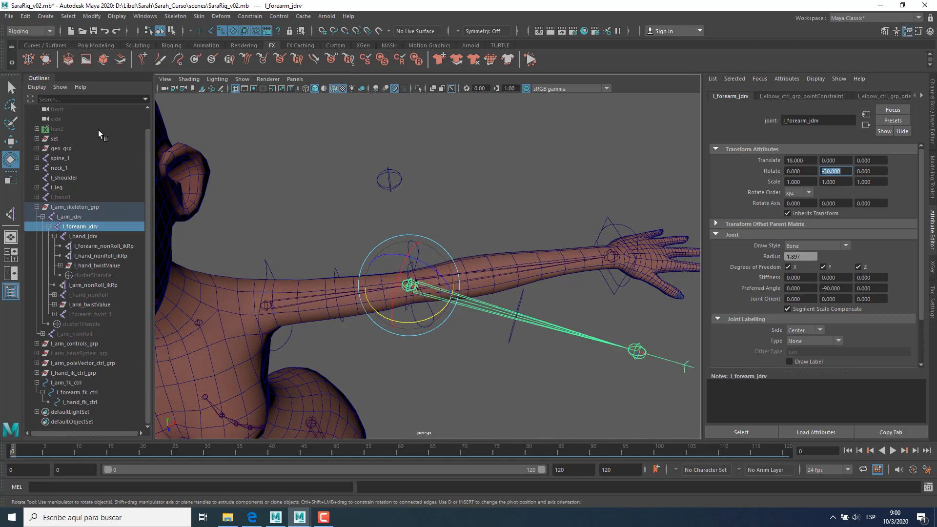
Step: Apply Set Preferred Angle to l_forearm_jdrv in its bent pose, and undo it
click(175, 16)
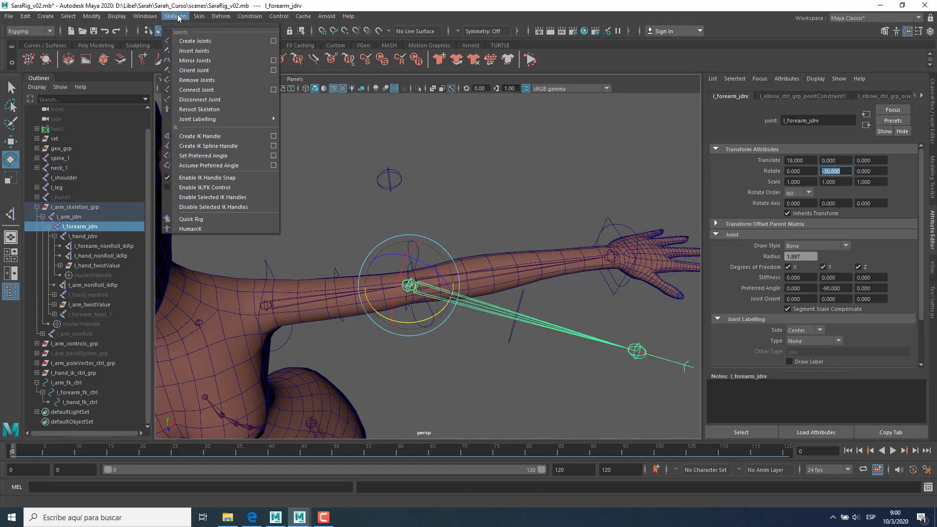
click(210, 156)
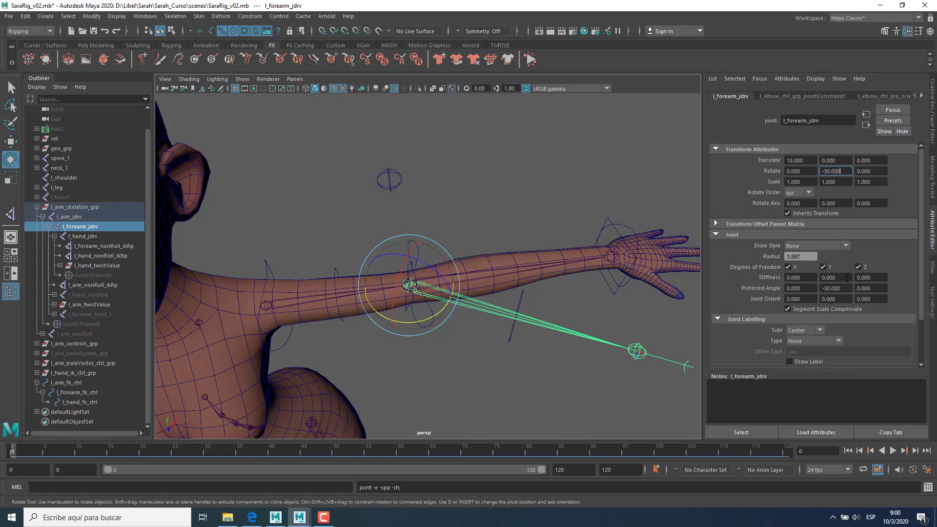
alt+drag(566, 290, 553, 271)
key(ctrl+z)
key(ctrl+z)
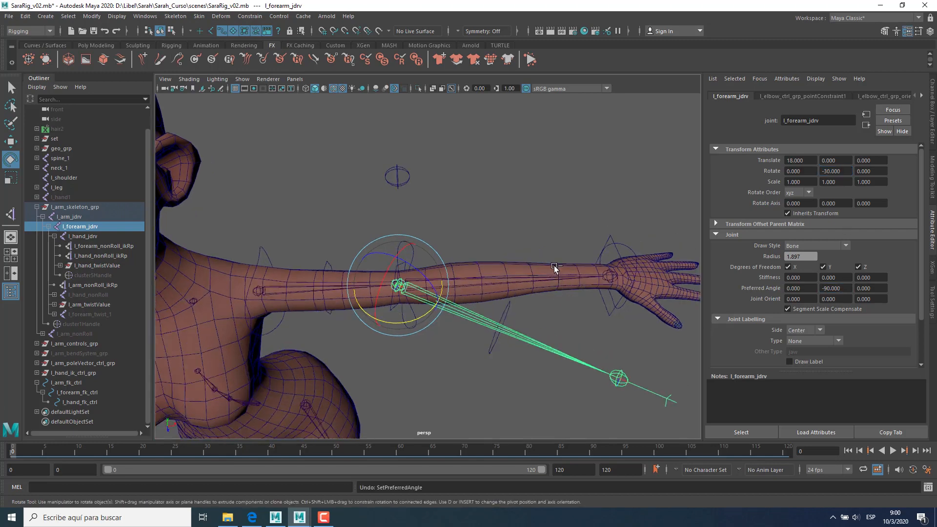
Step: Reset the Y rotation of l_forearm_jdrv to 0
click(843, 174)
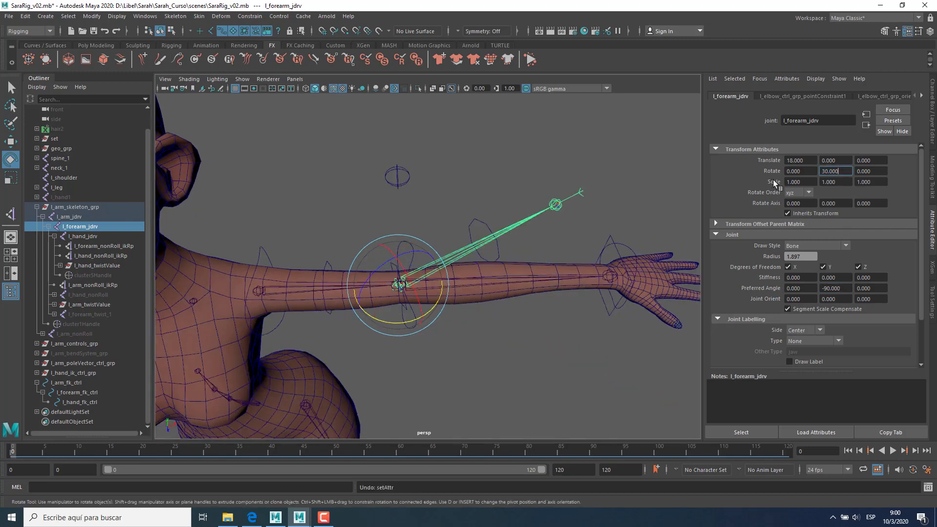
drag(848, 174, 820, 175)
text(0)
key(Return)
click(175, 16)
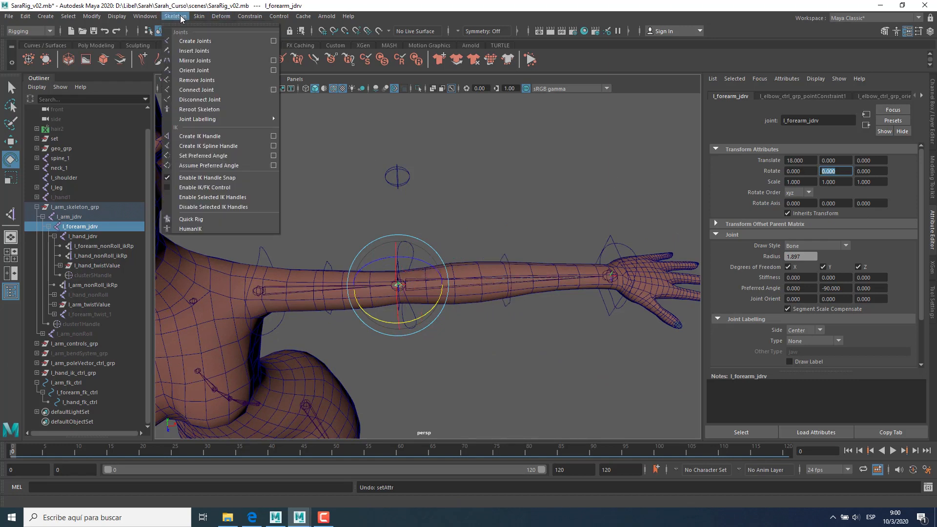
click(412, 197)
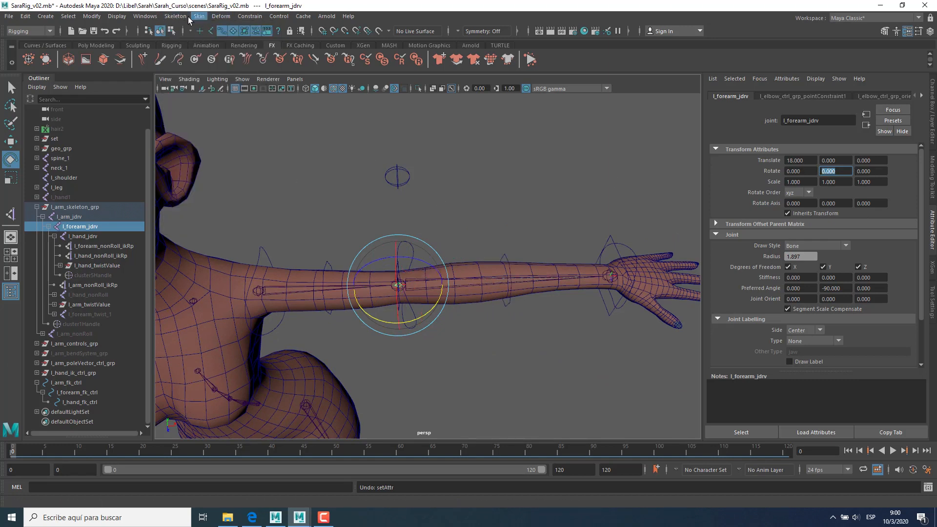
Step: Create a Rotate-Plane Solver IK handle on the arm, starting at l_arm_jdrv and ending at l_hand_jdrv
click(176, 16)
click(275, 139)
click(81, 218)
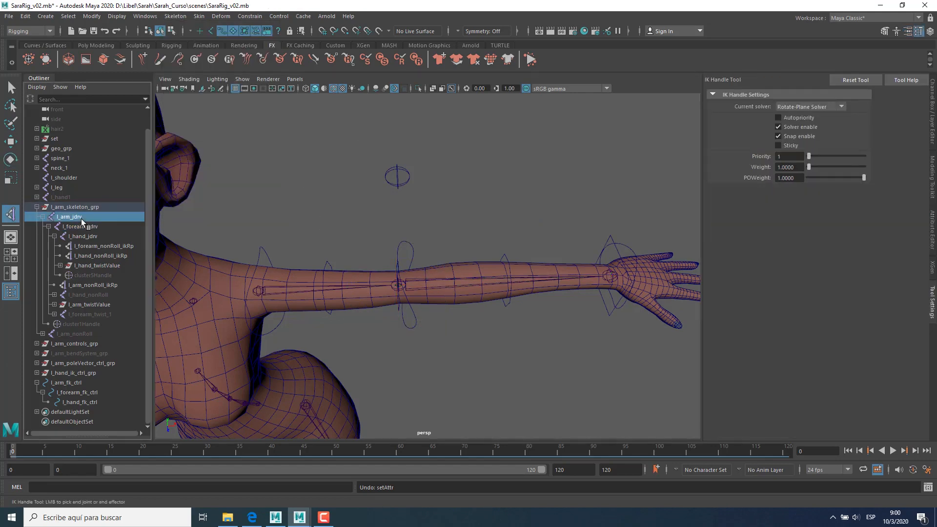
click(86, 237)
scroll(110, 278, down, 1)
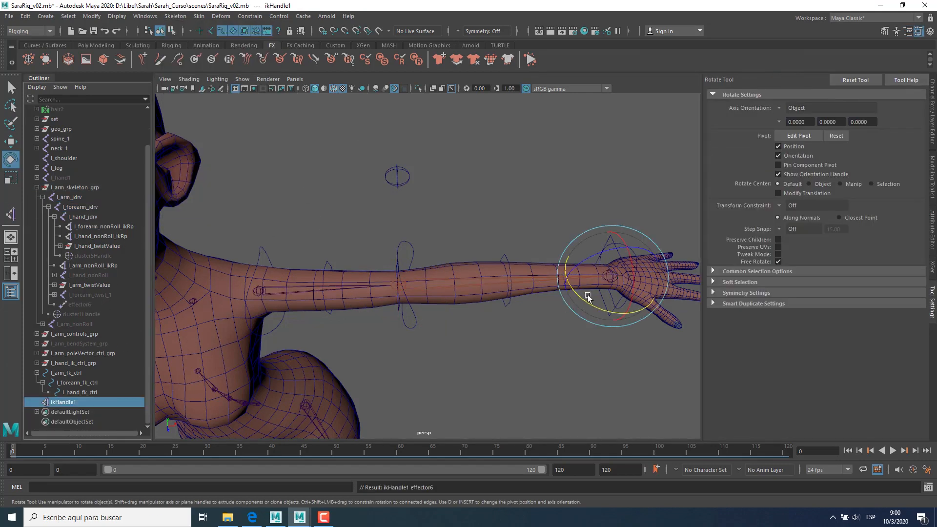
Step: Move ikHandle1 about 15 units toward the shoulder along X as a test, and undo the move
key(w)
drag(641, 280, 510, 296)
key(ctrl+z)
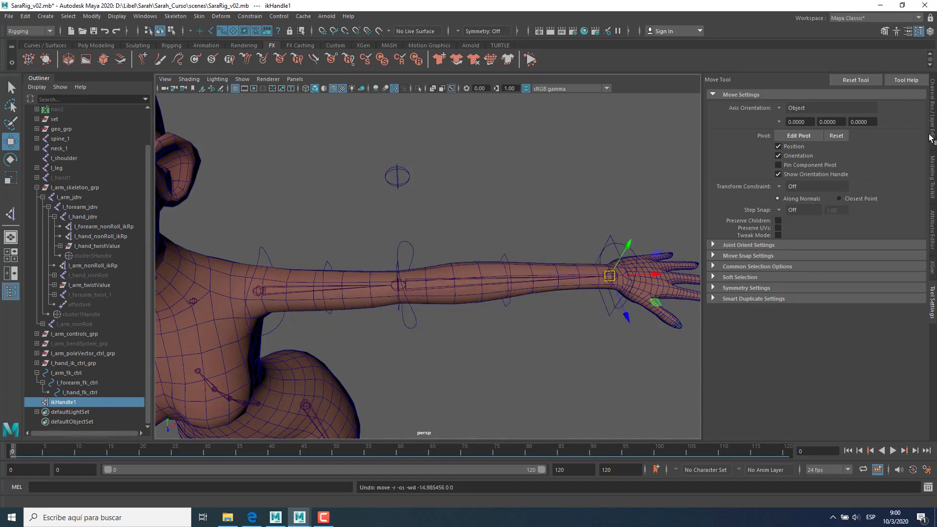
Step: Move ikHandle1 inward along X to about 22.7 to check the elbow bend, and undo the move
click(933, 136)
alt+middle_drag(474, 307, 481, 271)
scroll(483, 265, up, 1)
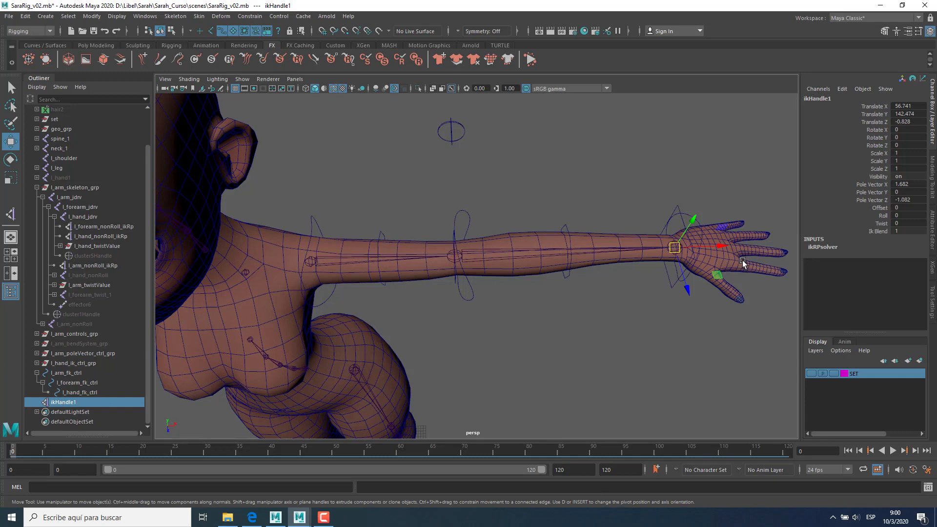
alt+drag(628, 289, 633, 287)
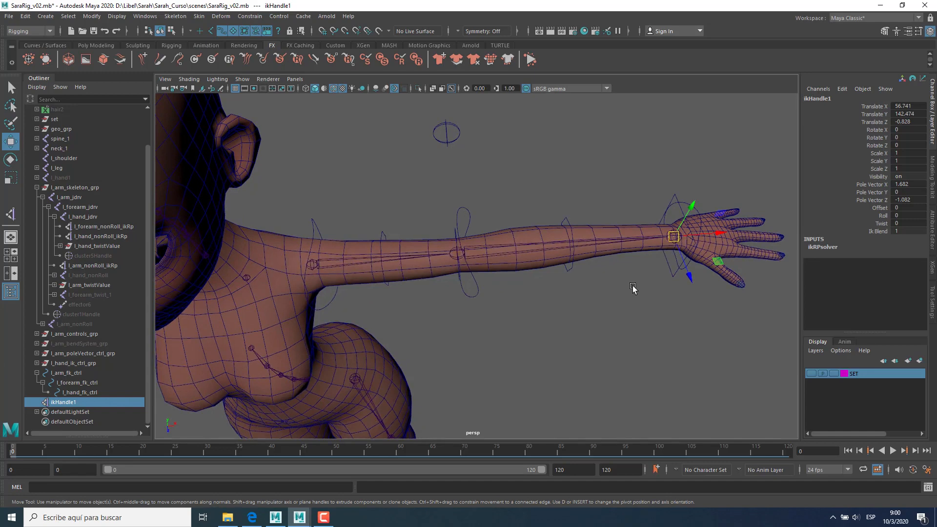
alt+drag(705, 242, 501, 262)
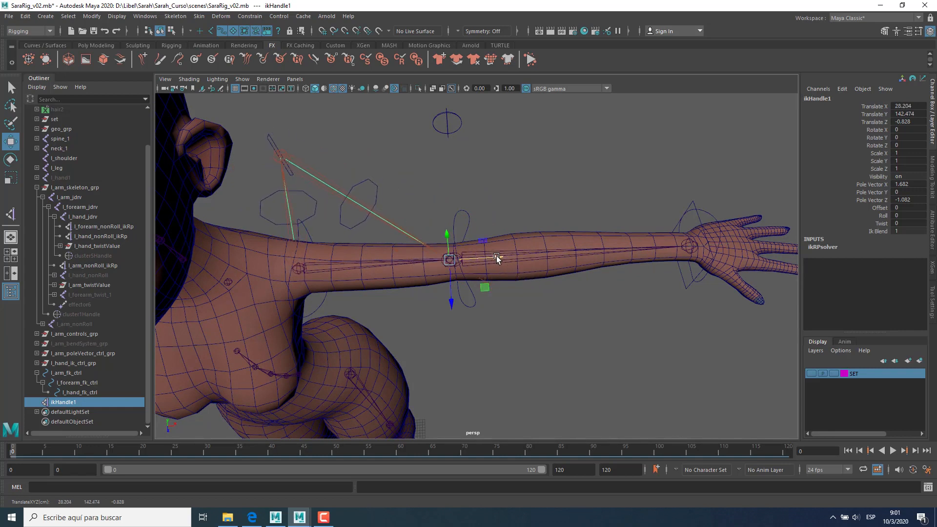
drag(497, 259, 450, 263)
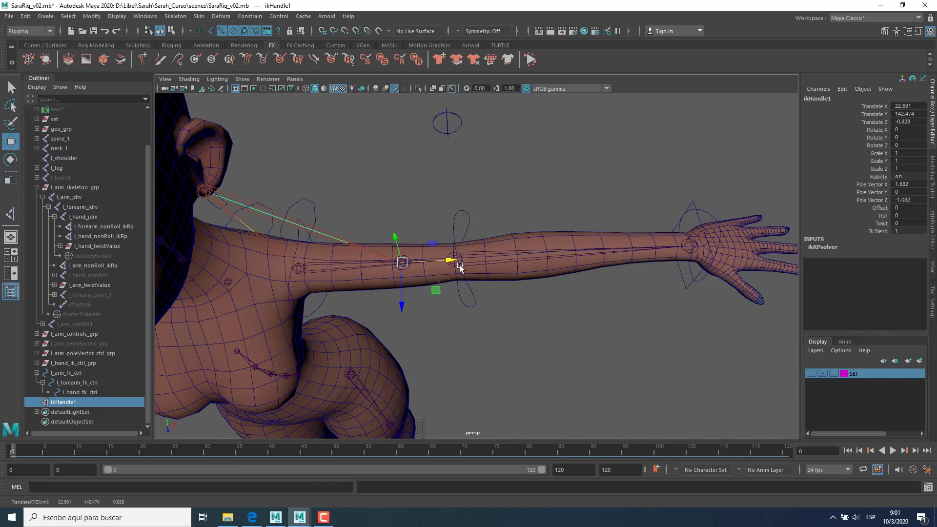
key(ctrl+z)
Step: Move ikHandle1 about 19 units toward the shoulder along X as a test, and undo the move
scroll(645, 292, up, 4)
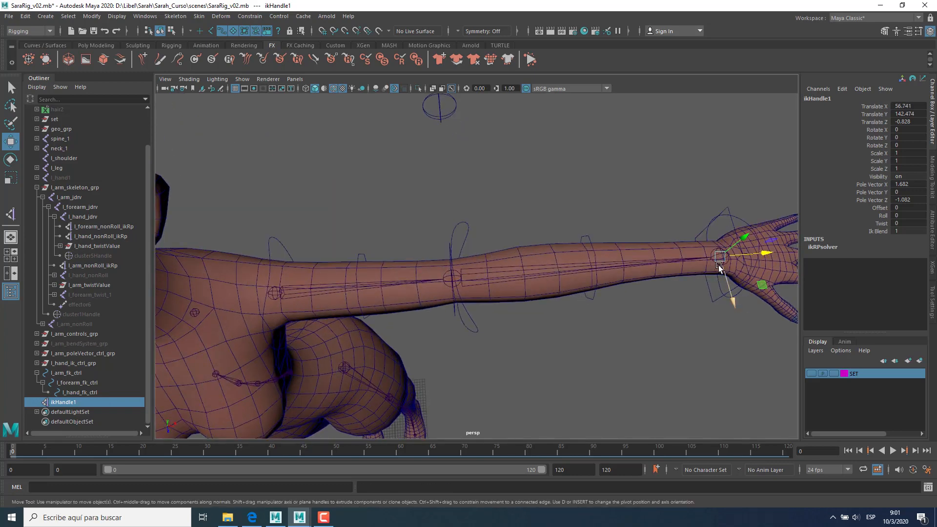
scroll(506, 292, down, 4)
mouse_move(510, 273)
alt+mouse_down()
mouse_move(483, 260)
mouse_move(497, 277)
alt+mouse_up()
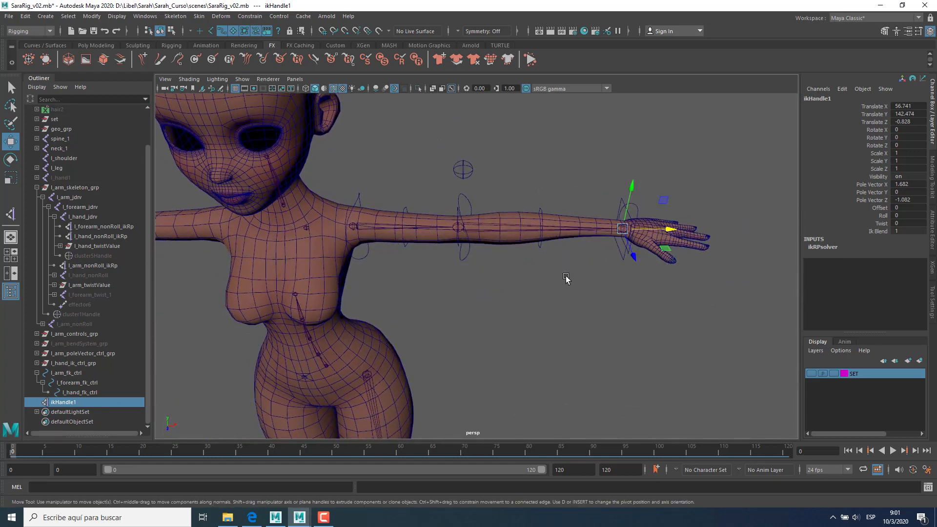
alt+drag(567, 278, 651, 267)
drag(695, 246, 566, 305)
key(ctrl+z)
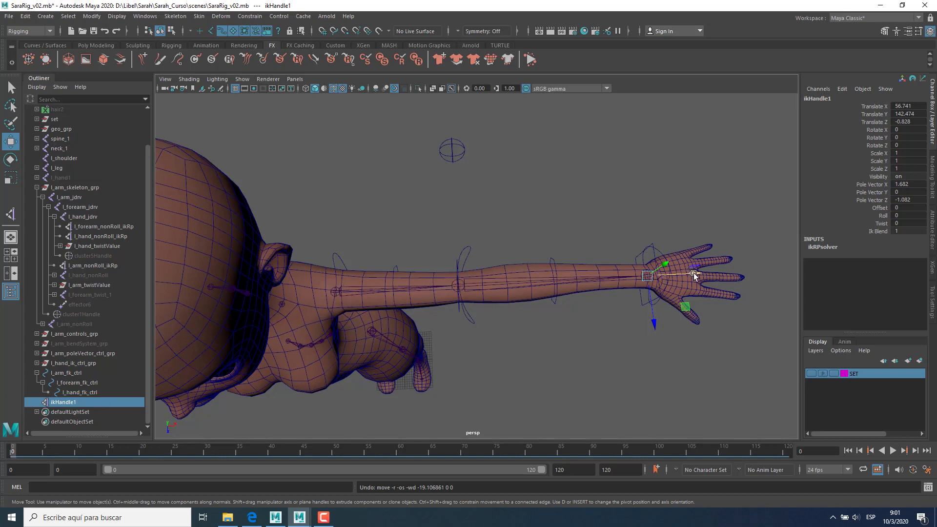
Step: Move ikHandle1 inward along X to about 30.2 and on to about 26.4, and undo both moves
drag(693, 274, 506, 298)
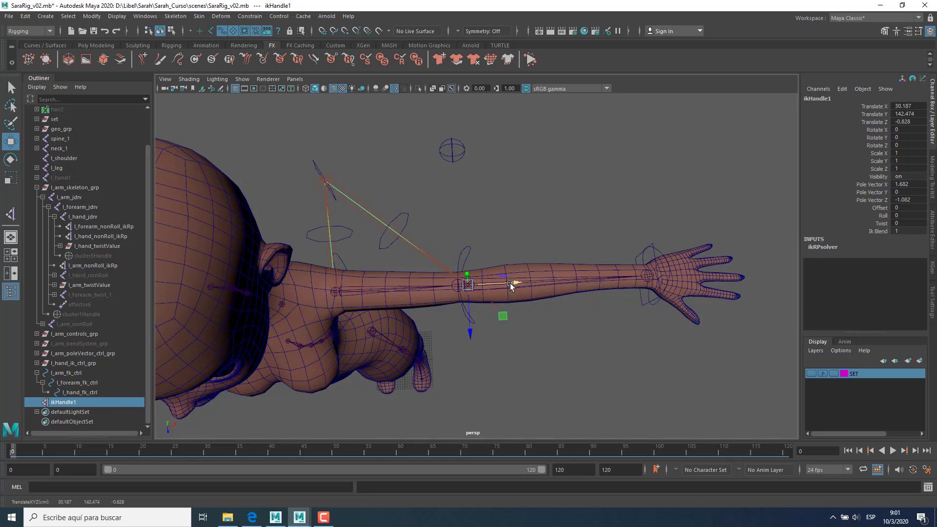
drag(508, 282, 486, 296)
key(ctrl+z)
key(ctrl+z)
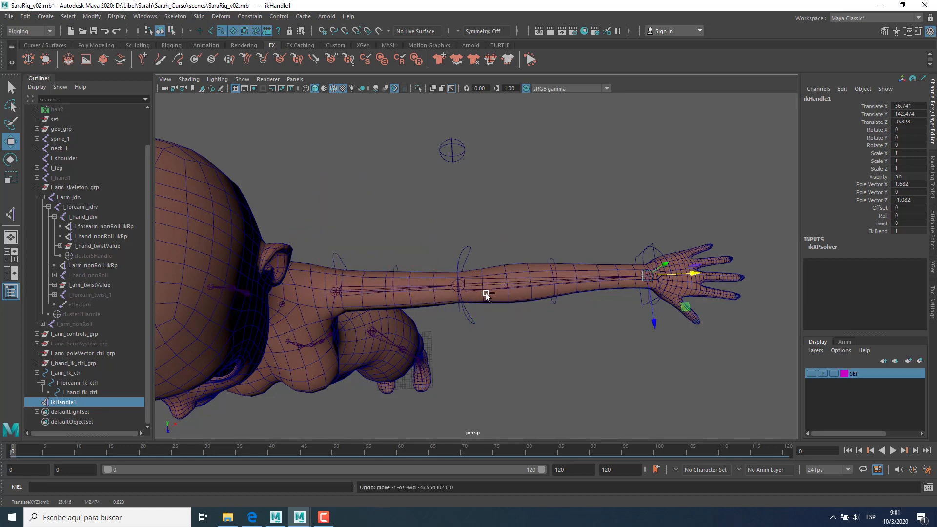
Step: Compare the lengths of the arm driver joints and set l_hand_jdrv's Translate X to 18
click(71, 197)
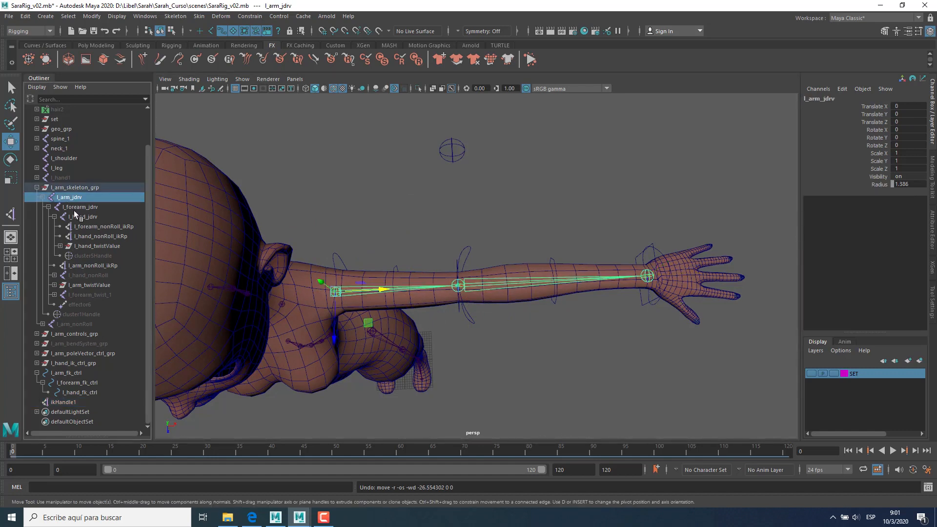
click(80, 207)
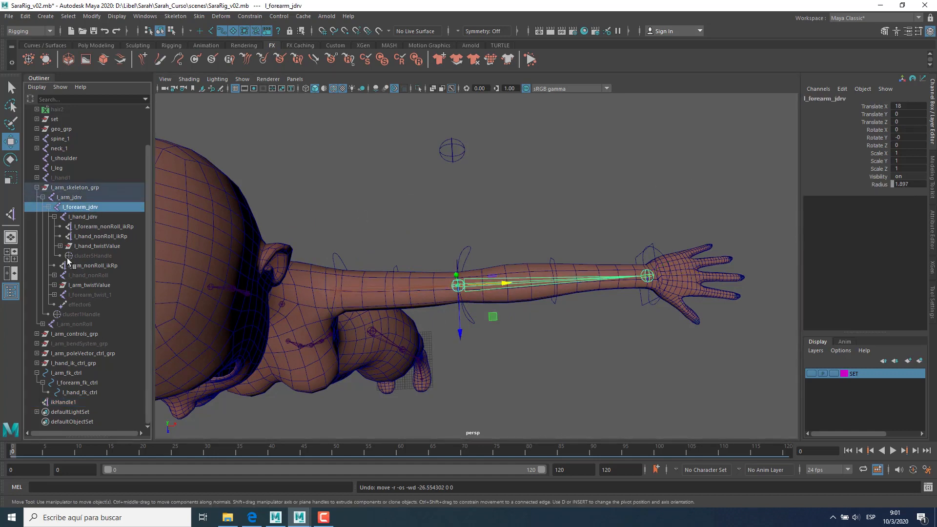
click(93, 216)
click(905, 106)
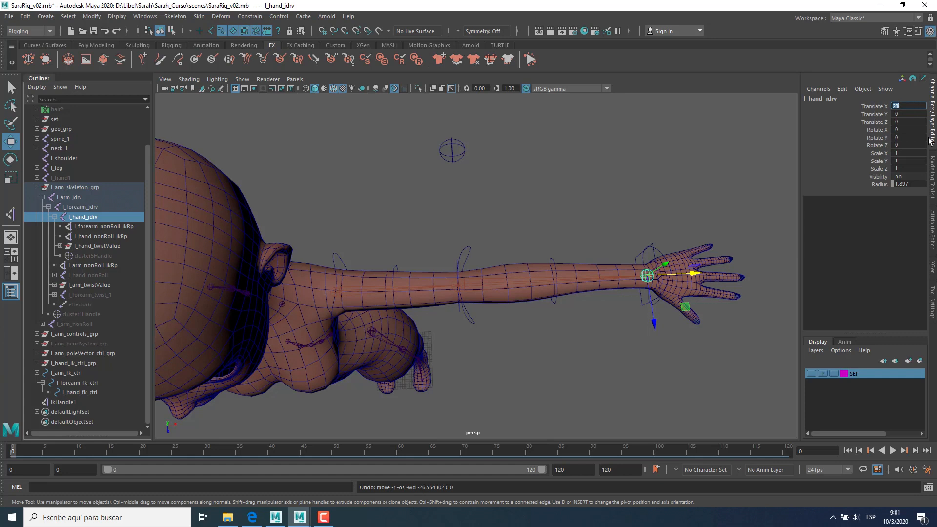
text(18)
key(Return)
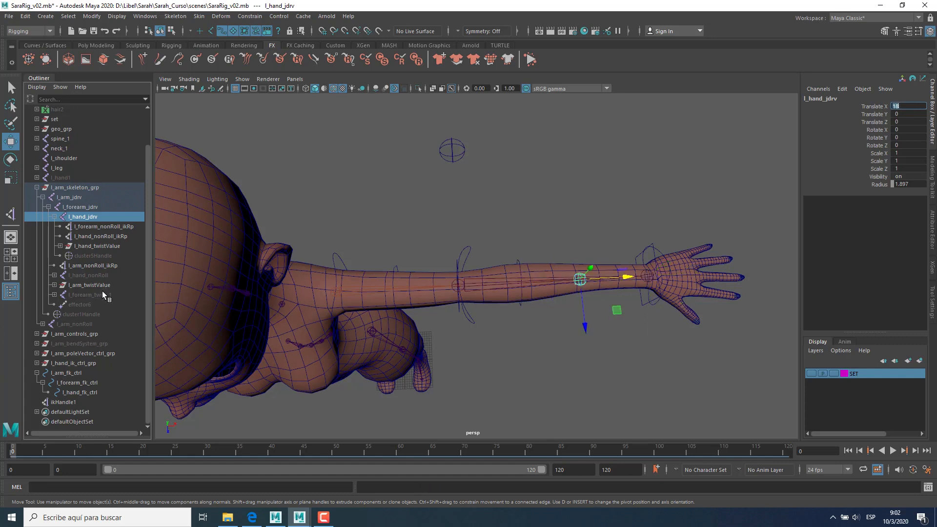
Step: Move ikHandle1 inward along X to about 12.6 to check the fold, and undo the move and the hand joint's length change
click(80, 402)
drag(627, 278, 395, 272)
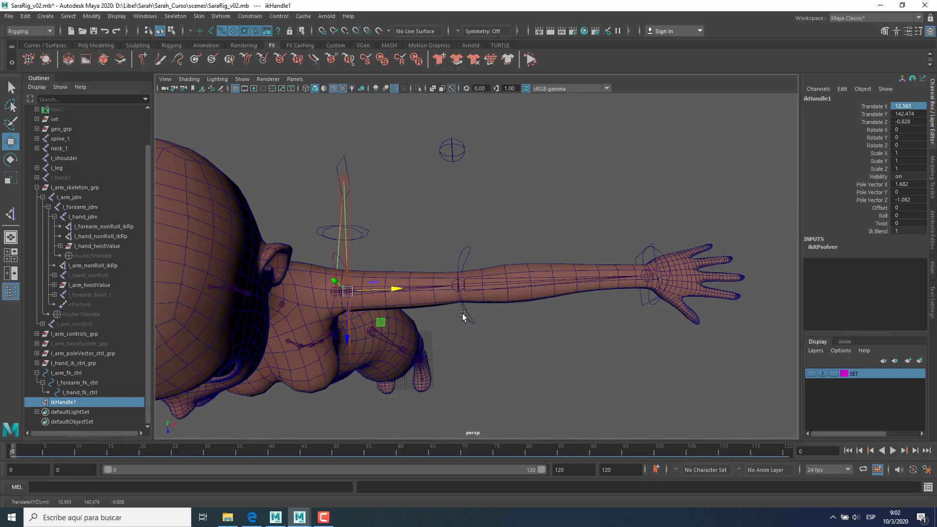
alt+drag(464, 317, 524, 299)
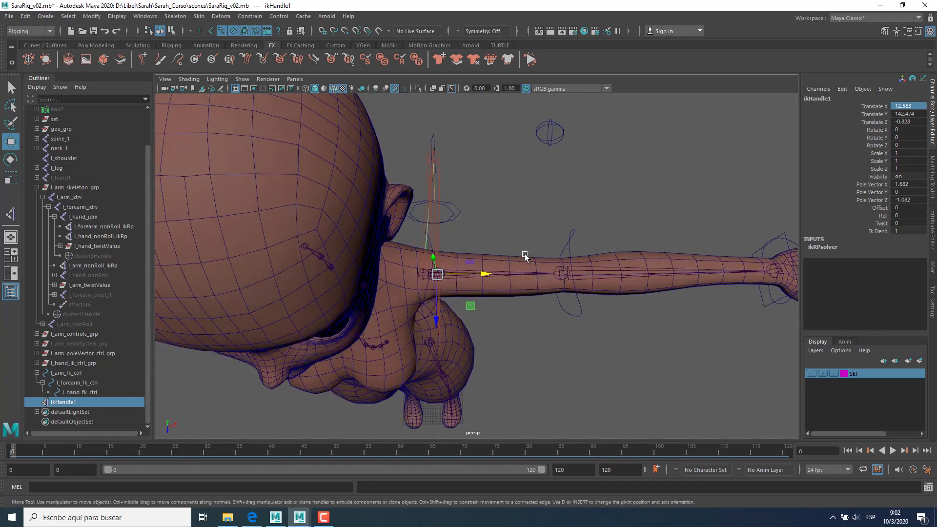
alt+drag(525, 256, 443, 276)
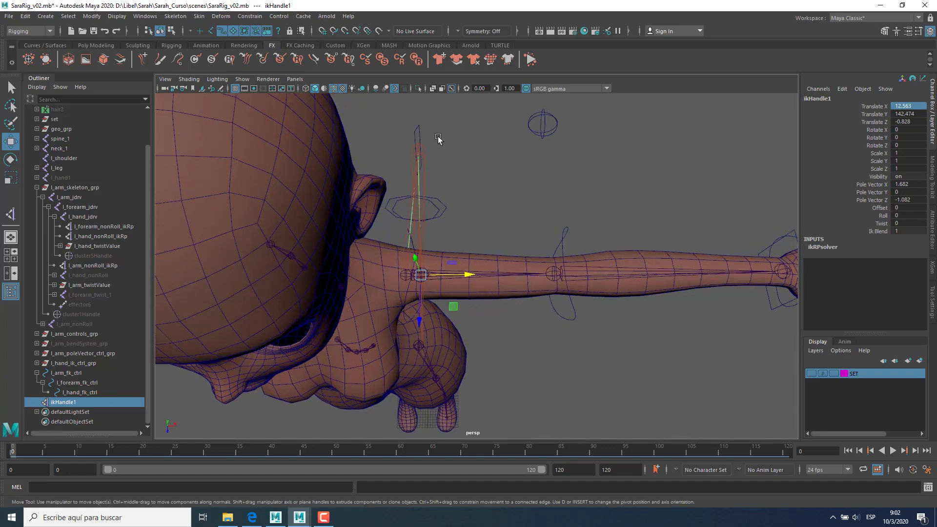
alt+middle_drag(572, 250, 549, 251)
key(ctrl+z)
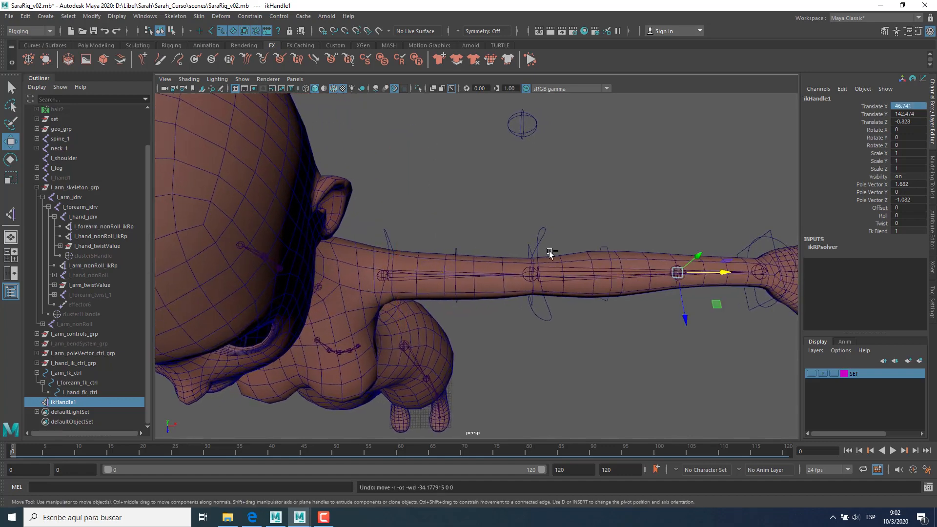
key(ctrl+z)
key(ctrl+z)
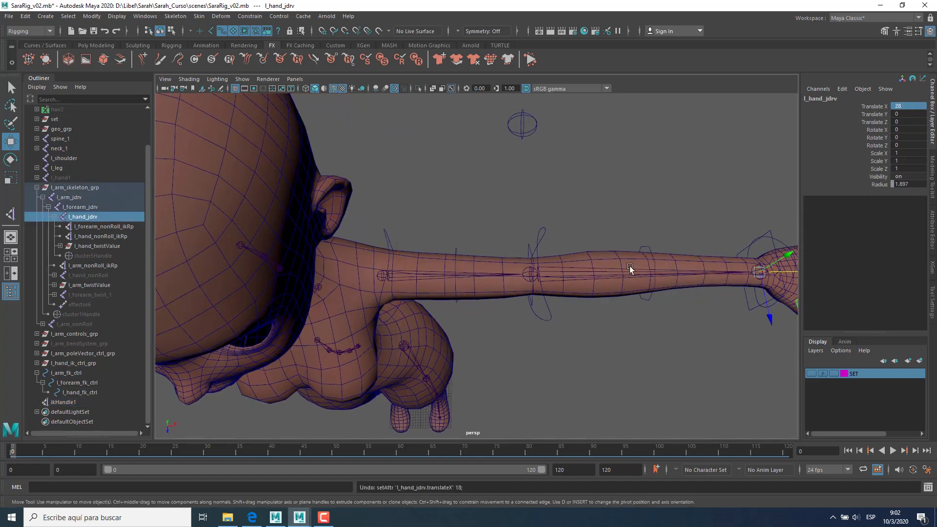
Step: Hide the IK handles l_arm_nonRoll_ikRp, l_hand_nonRoll_ikRp and l_forearm_nonRoll_ikRp
alt+middle_drag(629, 266, 561, 270)
alt+drag(567, 283, 557, 345)
click(552, 360)
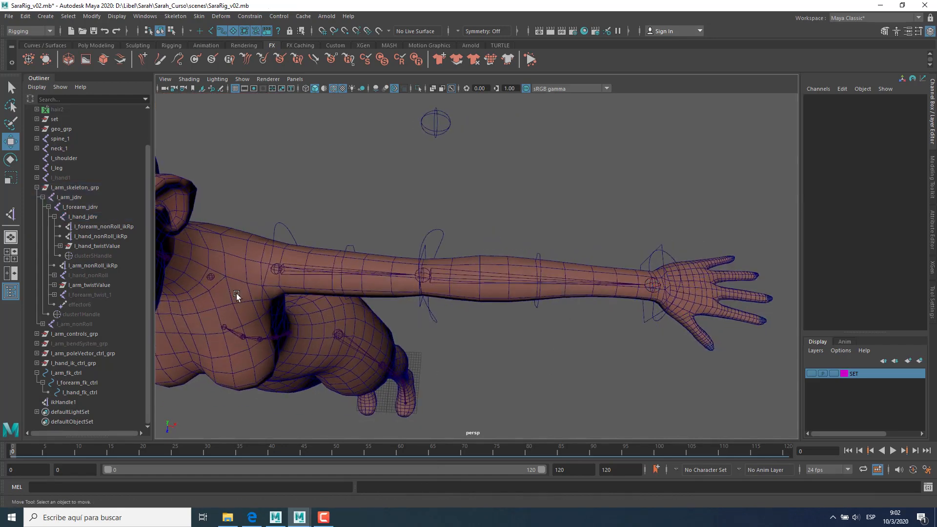
click(93, 267)
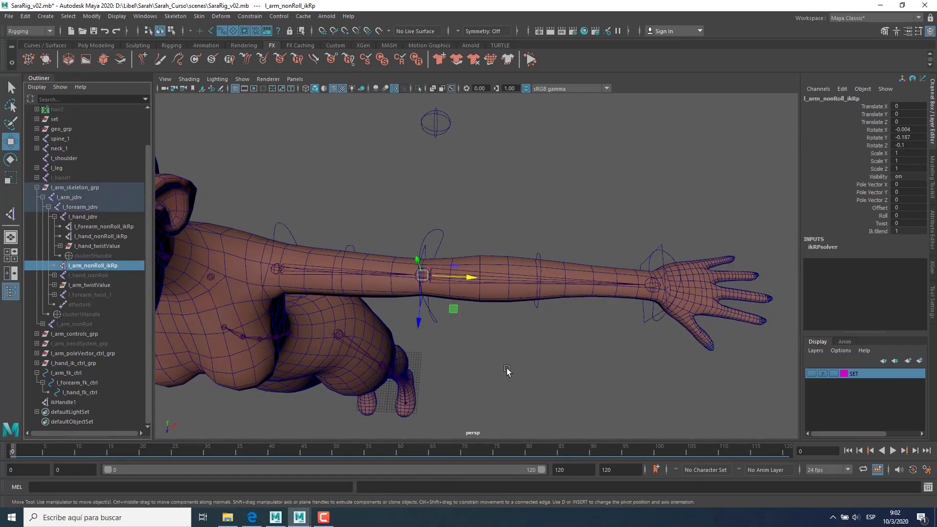
mouse_move(526, 358)
alt+mouse_down()
mouse_move(531, 347)
mouse_move(518, 371)
alt+mouse_up()
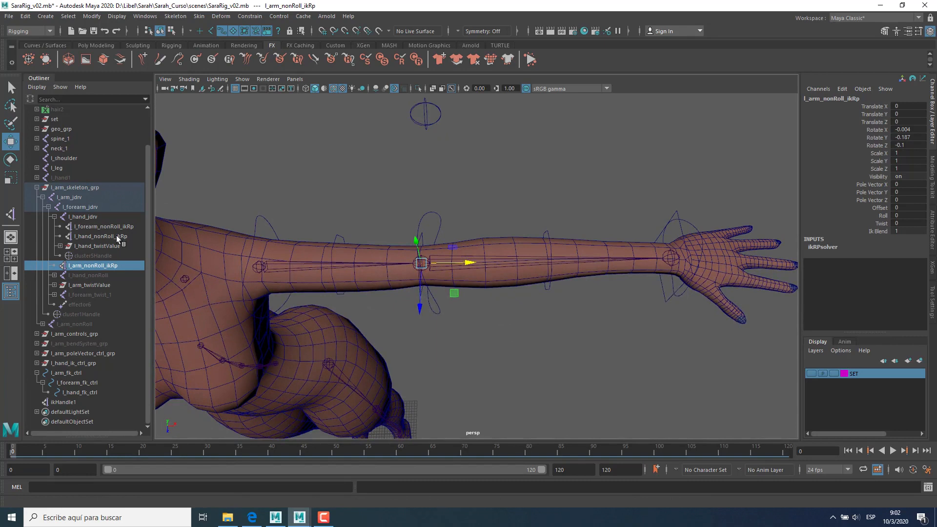
ctrl+click(100, 236)
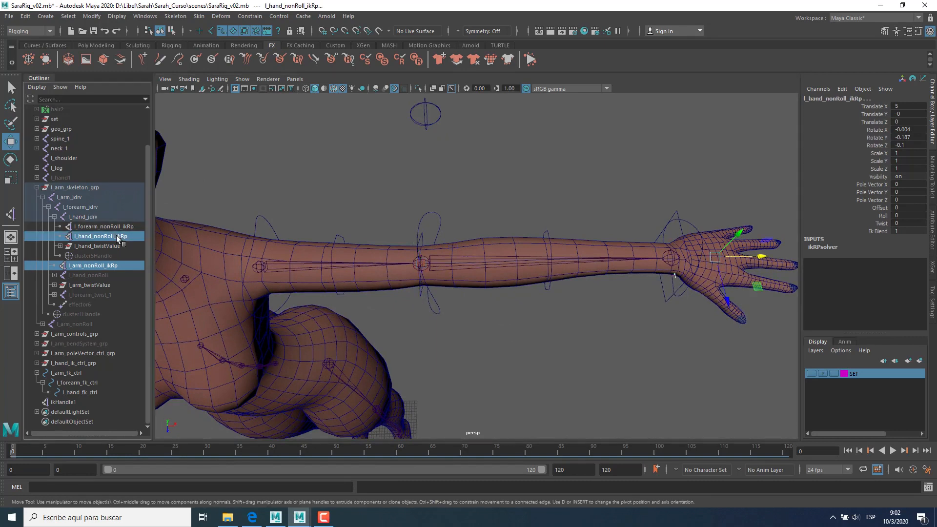
ctrl+click(104, 227)
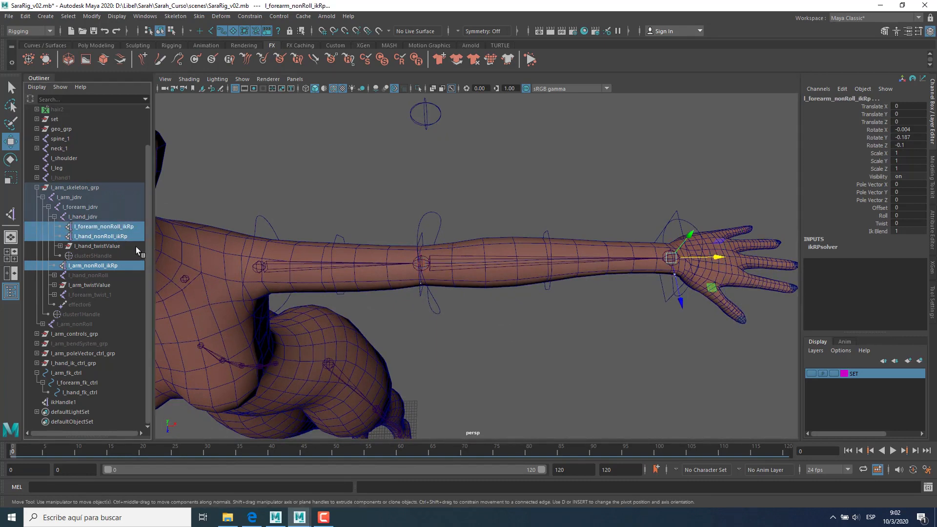
key(ctrl+h)
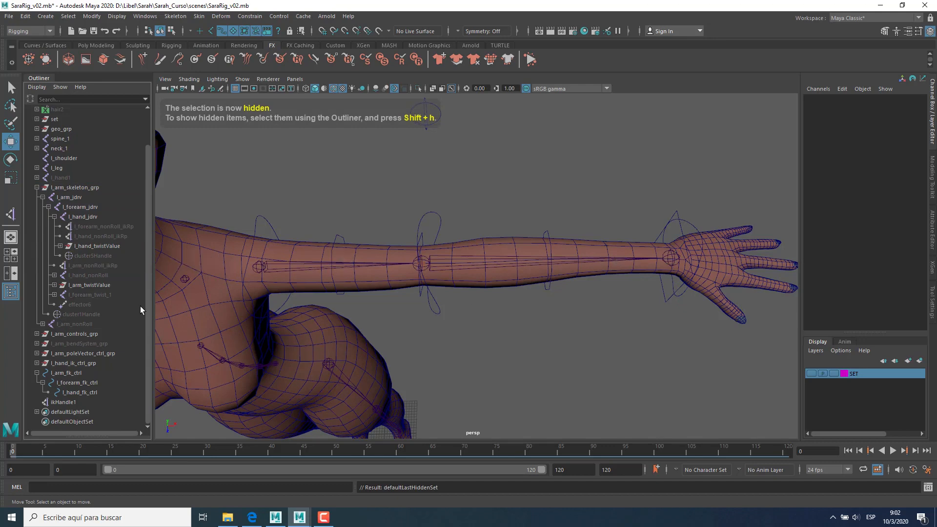
Step: Move ikHandle1 about 28 units toward the shoulder along X to test the elbow bend, and undo the move
click(71, 411)
click(63, 402)
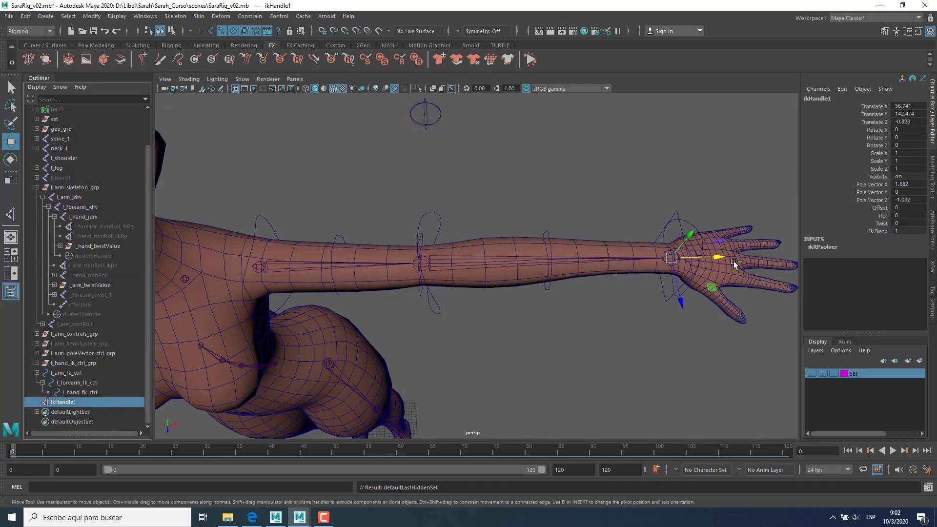
drag(735, 263, 629, 279)
key(ctrl+z)
key(ctrl+z)
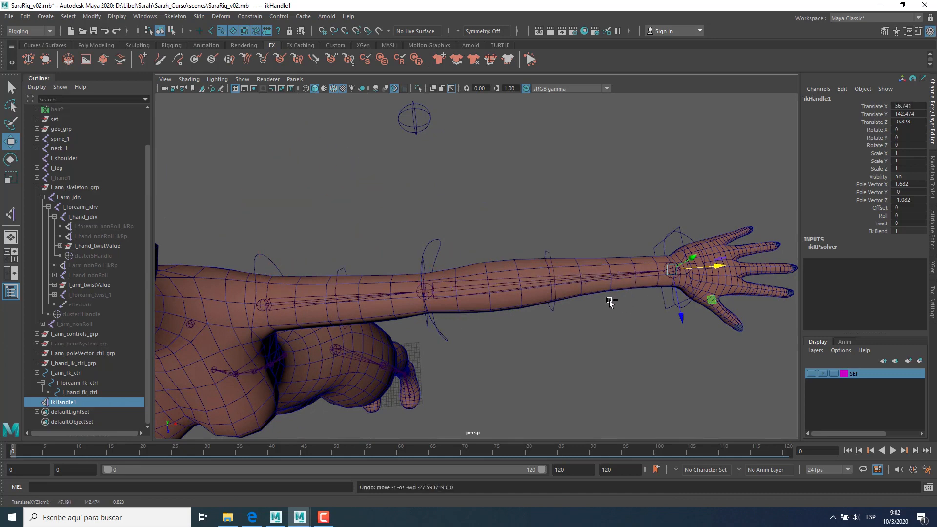
Step: Rename ikHandle1 as l_arm_ik_Rp
double_click(81, 402)
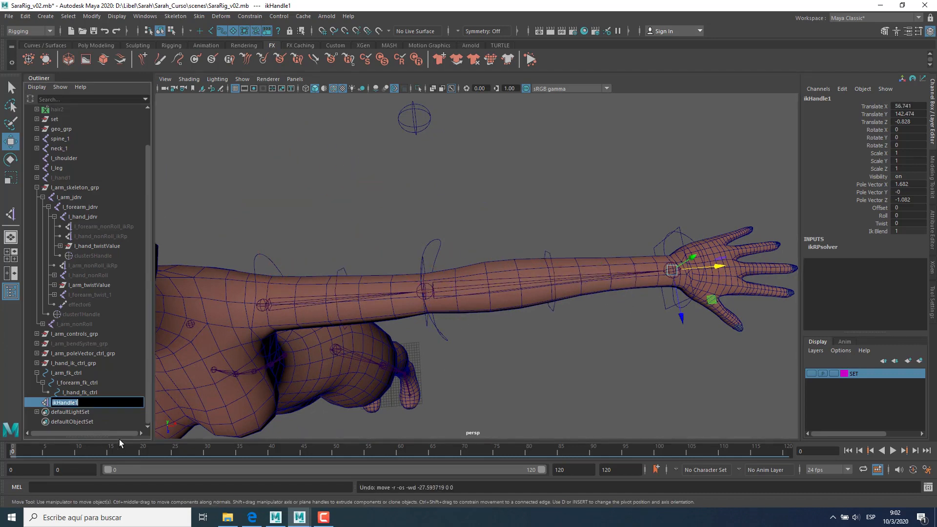
text(l arm ik Rp)
key(Return)
Step: Parent the IK handle l_arm_ik_Rp under the wrist control l_hand_ik_ctrl
alt+drag(531, 306, 477, 296)
alt+drag(509, 332, 467, 314)
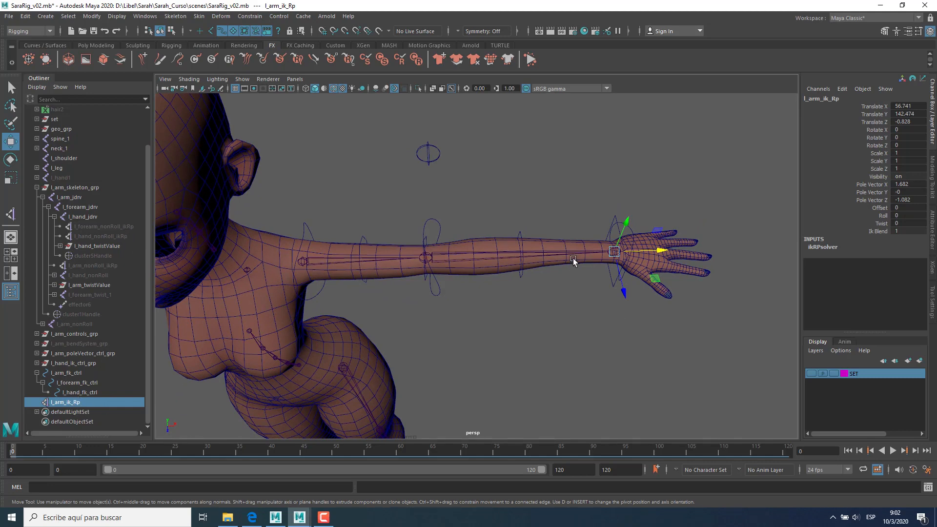
alt+drag(614, 286, 608, 285)
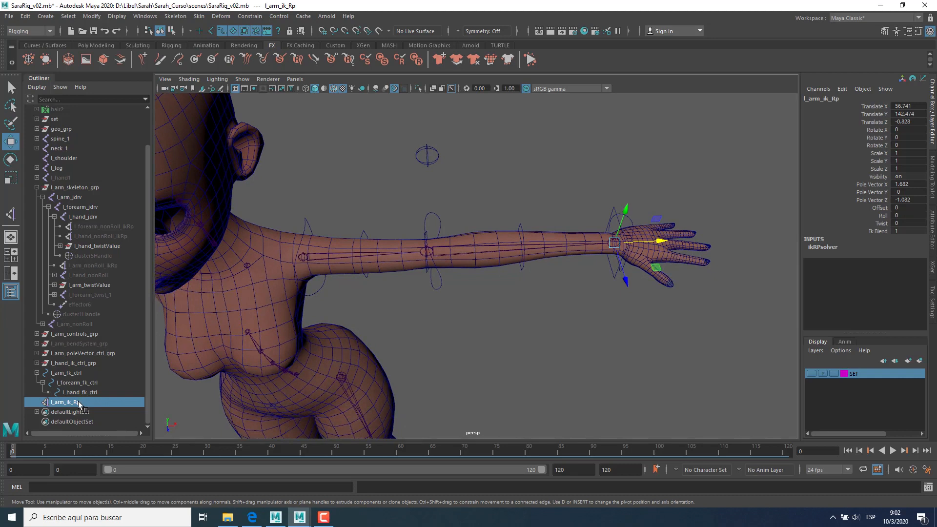
click(616, 215)
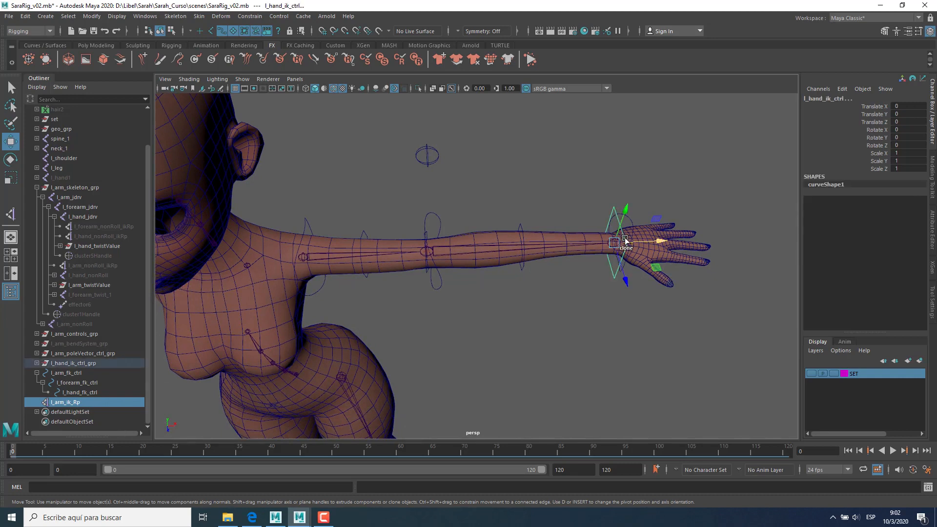
Step: Move l_hand_ik_ctrl freely toward the elbow as a test, and reset its Translate X, Y and Z to 0
drag(616, 242, 574, 267)
drag(911, 107, 913, 122)
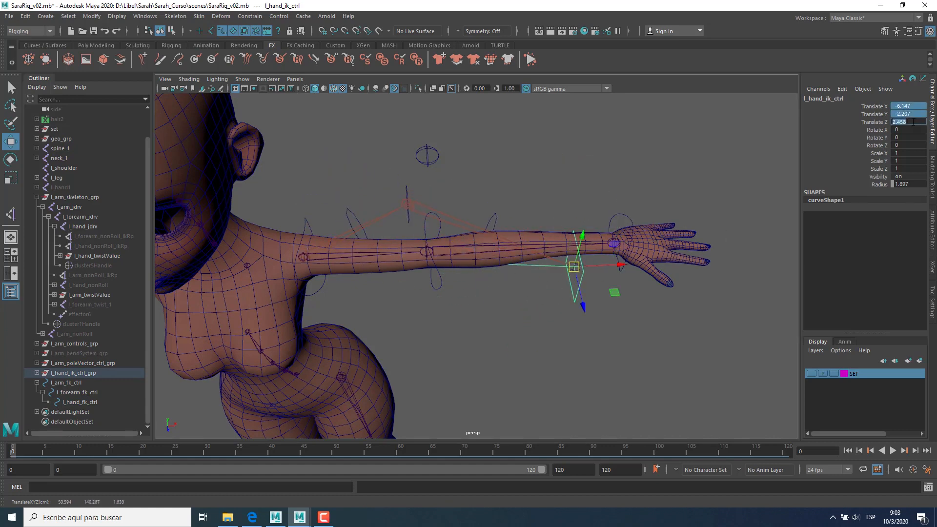
text(0)
key(Return)
click(427, 155)
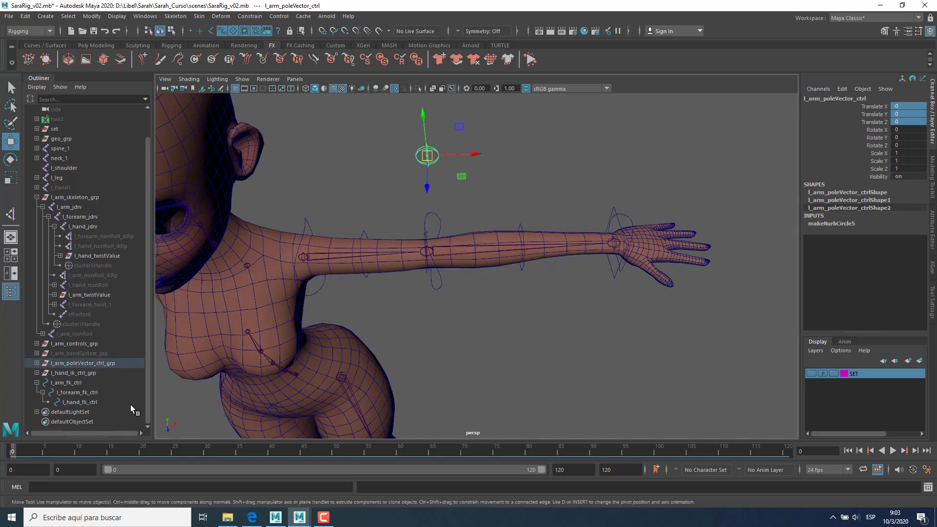
click(37, 374)
click(43, 383)
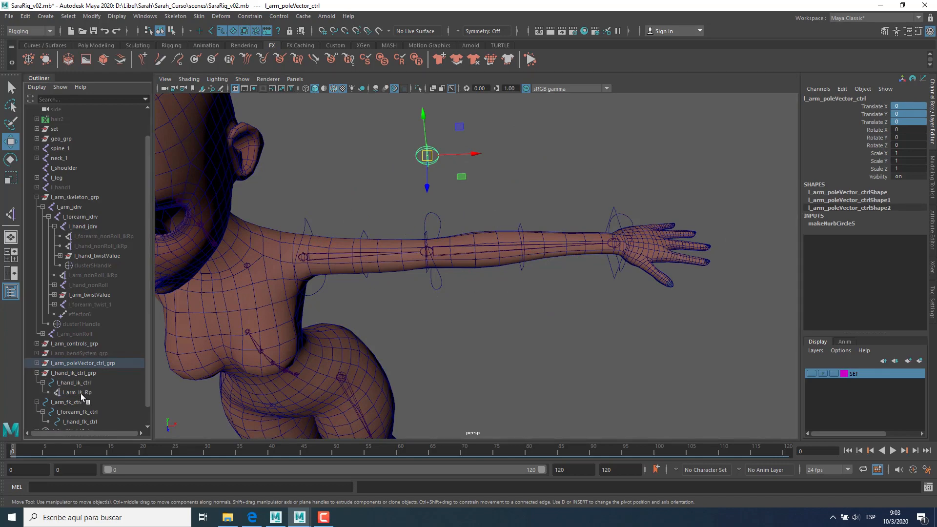
click(77, 392)
alt+drag(671, 345, 654, 361)
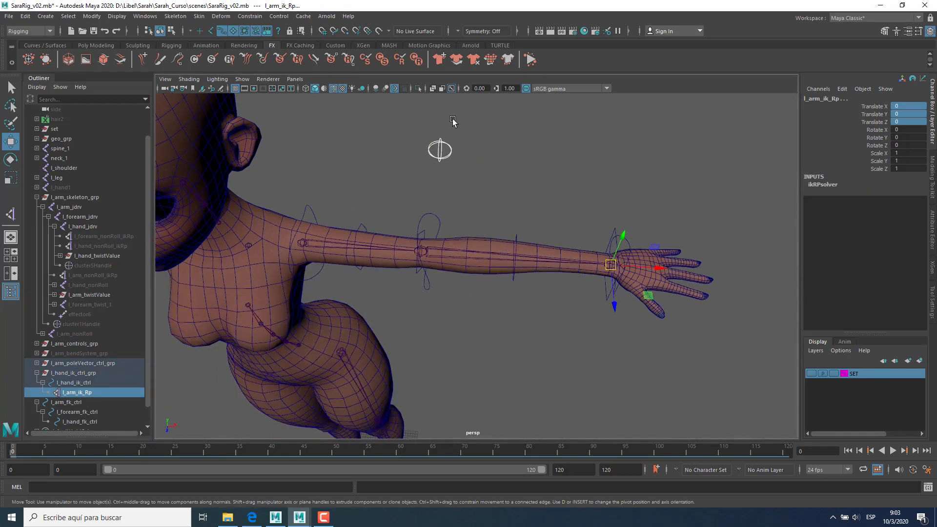
click(249, 16)
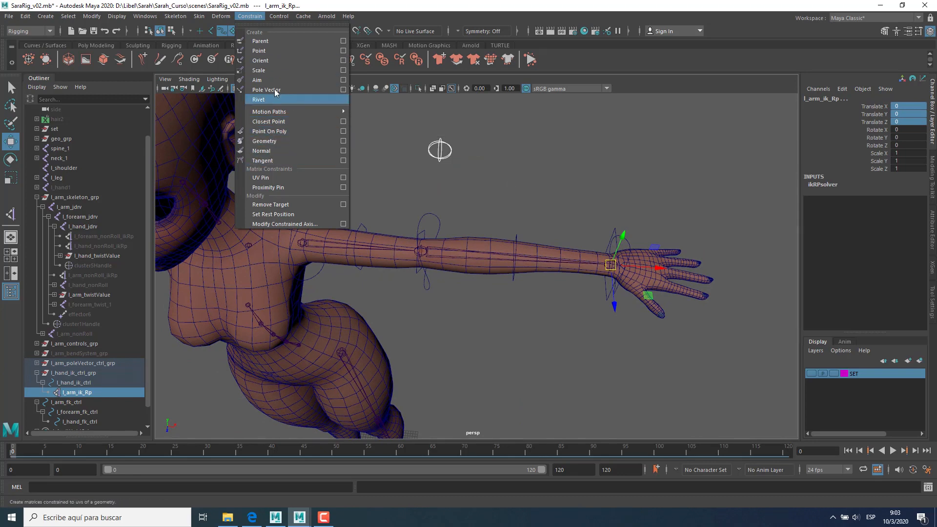
Step: Set Pole Vector X, Y and Z of l_arm_ik_Rp to 0
click(81, 393)
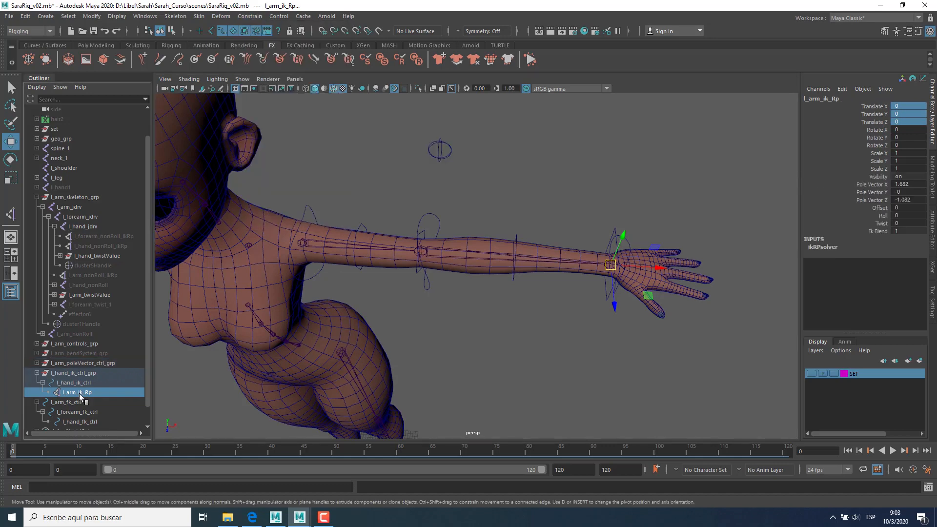
alt+middle_drag(526, 323, 505, 330)
scroll(506, 330, up, 1)
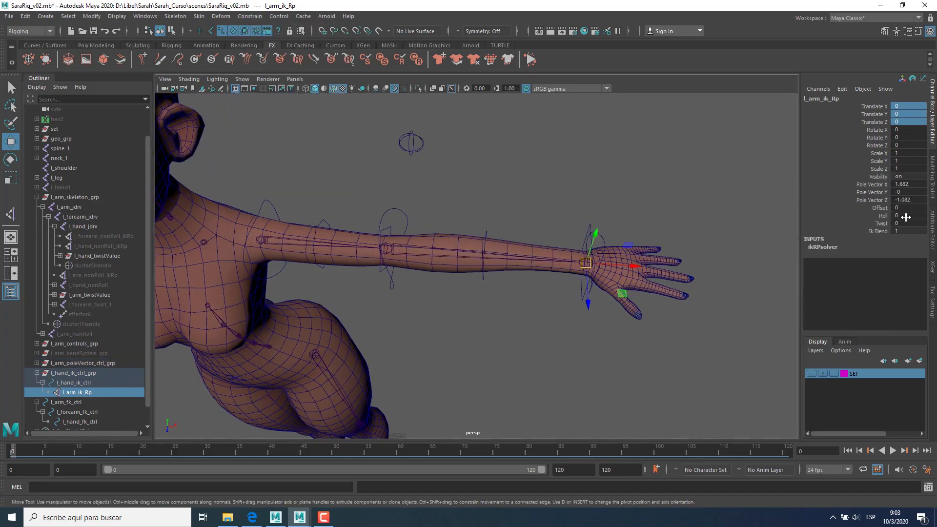
drag(875, 186, 907, 200)
click(877, 185)
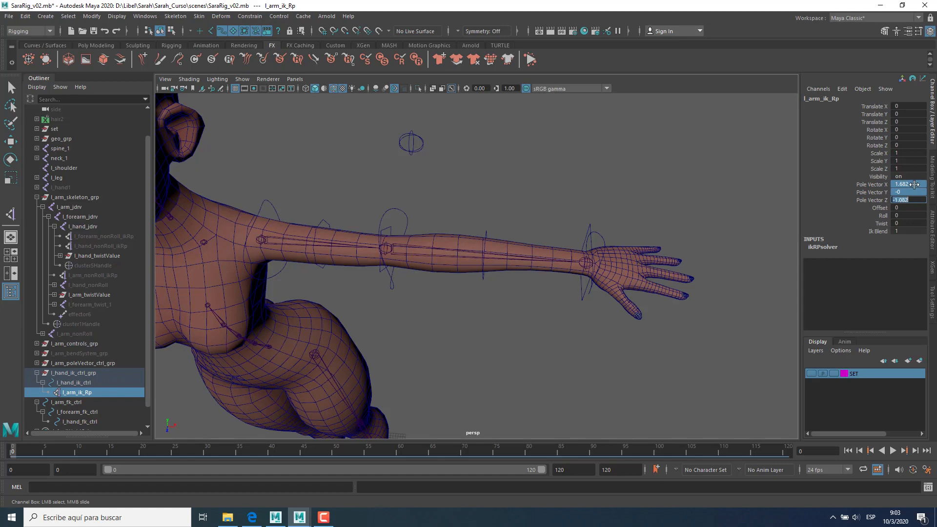
text(0)
key(Return)
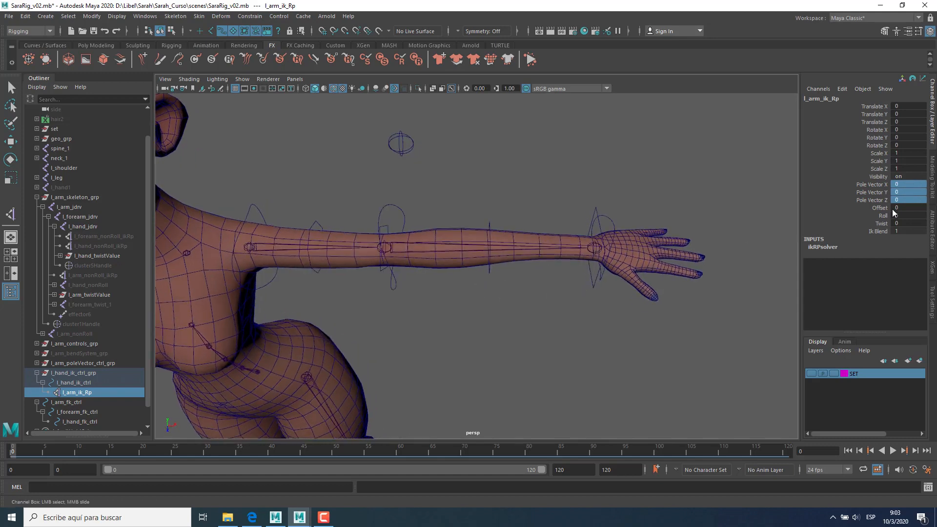
Step: Set Pole Vector Z of l_arm_ik_Rp to 1
click(907, 201)
key(Return)
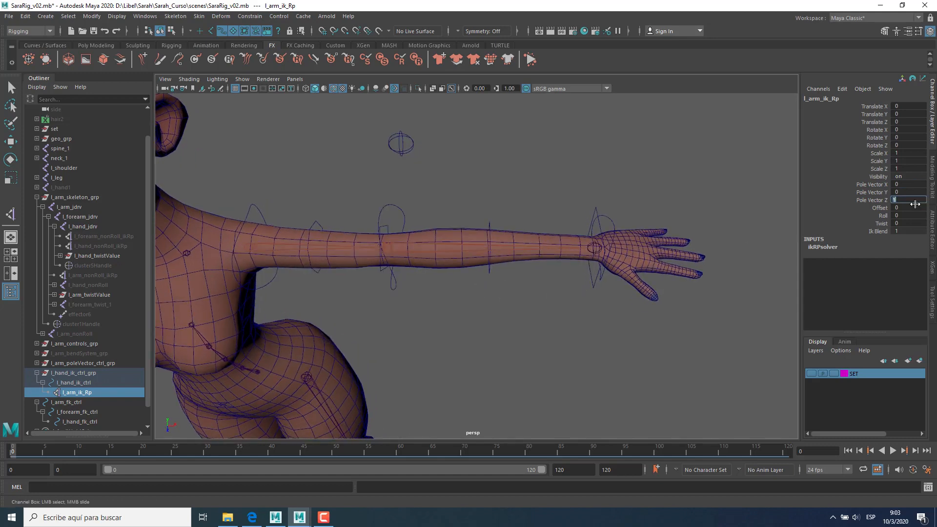
key(Return)
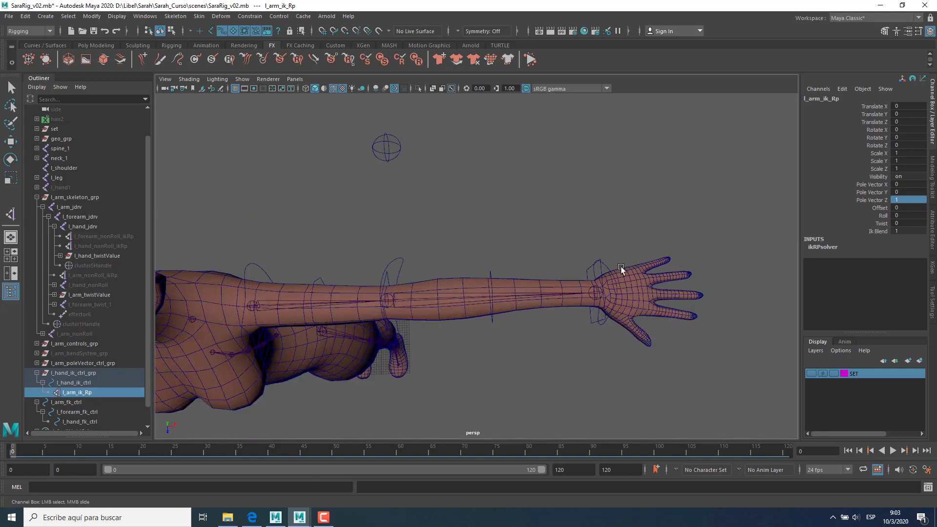
Step: Move l_hand_ik_ctrl about 3.9 units toward the shoulder along X to test how the arm chain bends
click(591, 272)
key(w)
drag(641, 293, 610, 295)
alt+drag(549, 330, 393, 277)
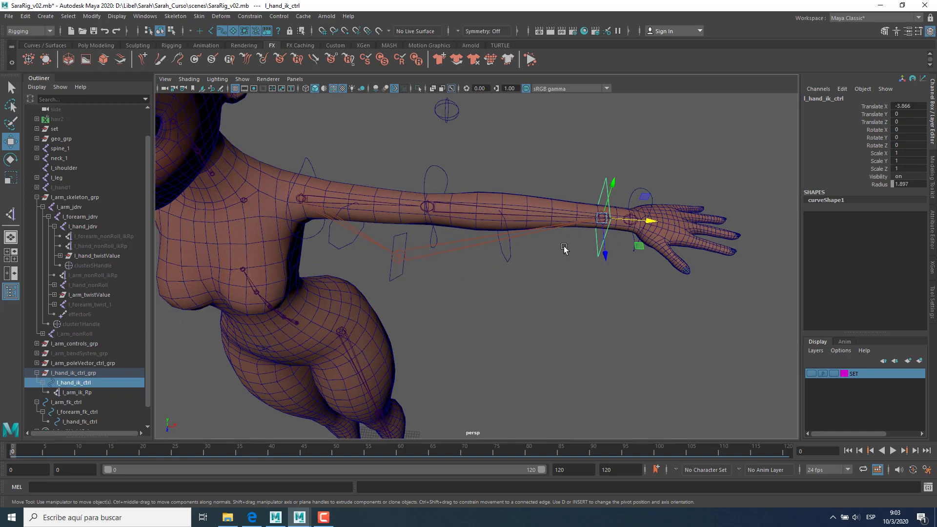
Step: Examine the rotation values of l_forearm_jdrv and l_arm_jdrv on the bent arm chain
click(90, 217)
alt+drag(442, 249, 414, 346)
alt+drag(476, 295, 424, 275)
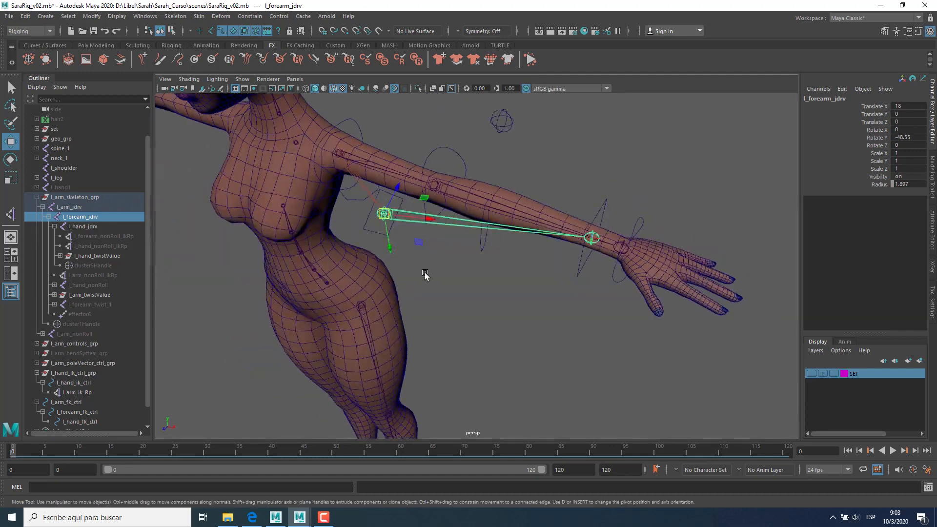
click(73, 207)
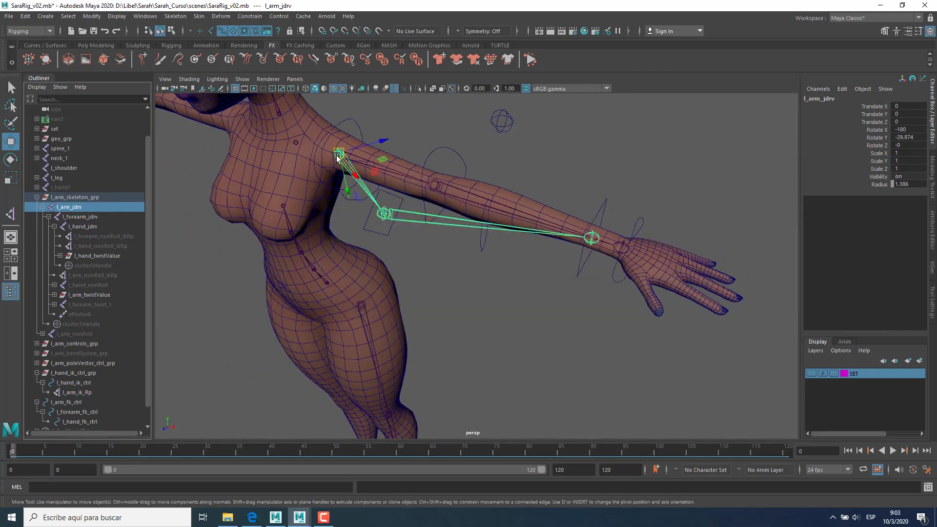
alt+drag(406, 223, 448, 264)
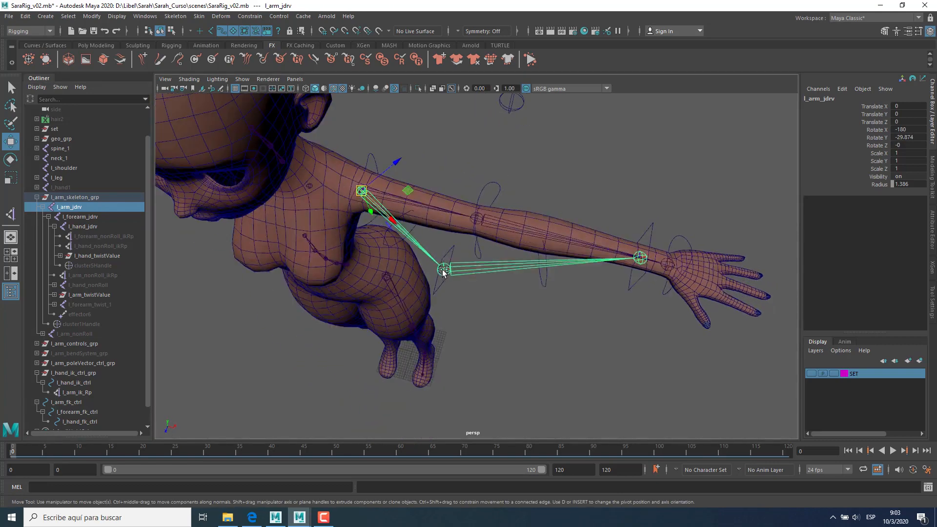
Step: Set Pole Vector Z of l_arm_ik_Rp to -1 to bend the elbow the opposite way
scroll(107, 394, down, 2)
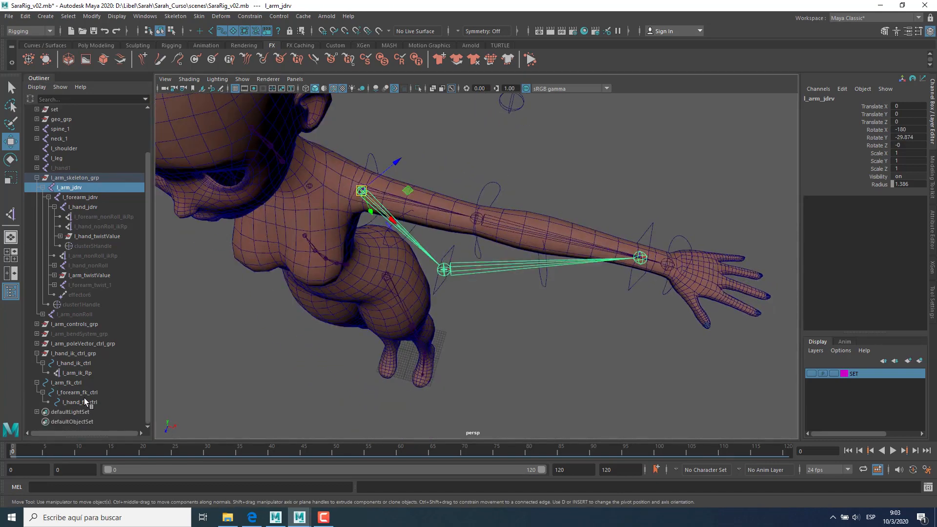
click(78, 373)
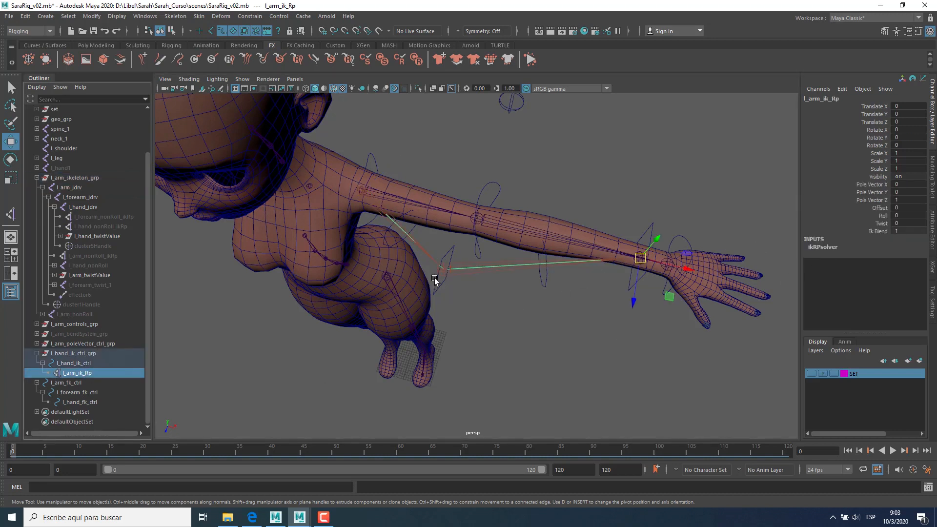
double_click(916, 201)
key(Return)
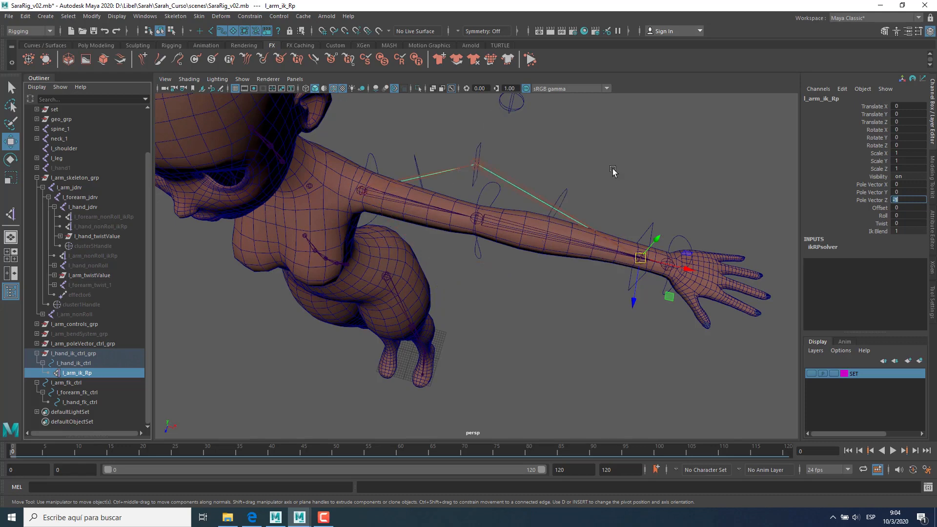
Step: Set Pole Vector Y of l_arm_ik_Rp to 1 and check the changed elbow direction
click(899, 194)
alt+drag(532, 238, 562, 278)
click(906, 193)
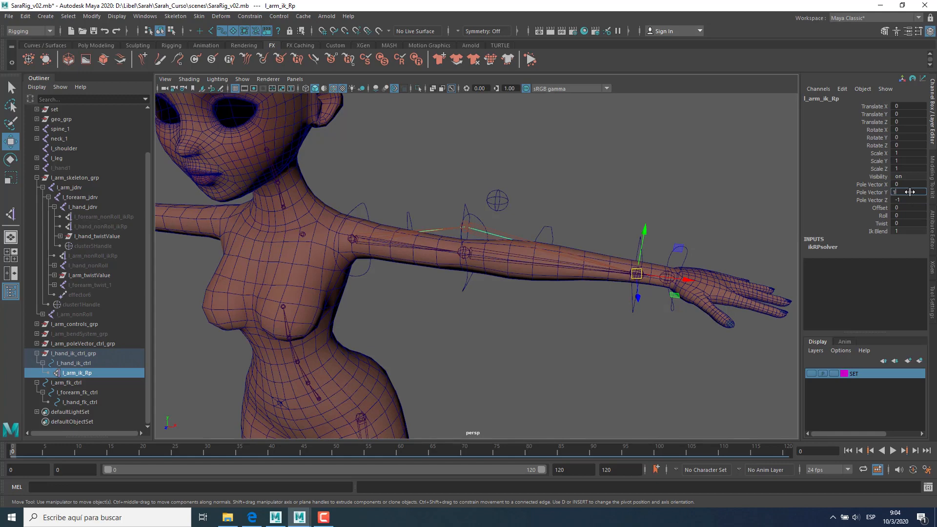
text(1)
key(Return)
alt+drag(460, 205, 444, 215)
alt+drag(463, 176, 486, 244)
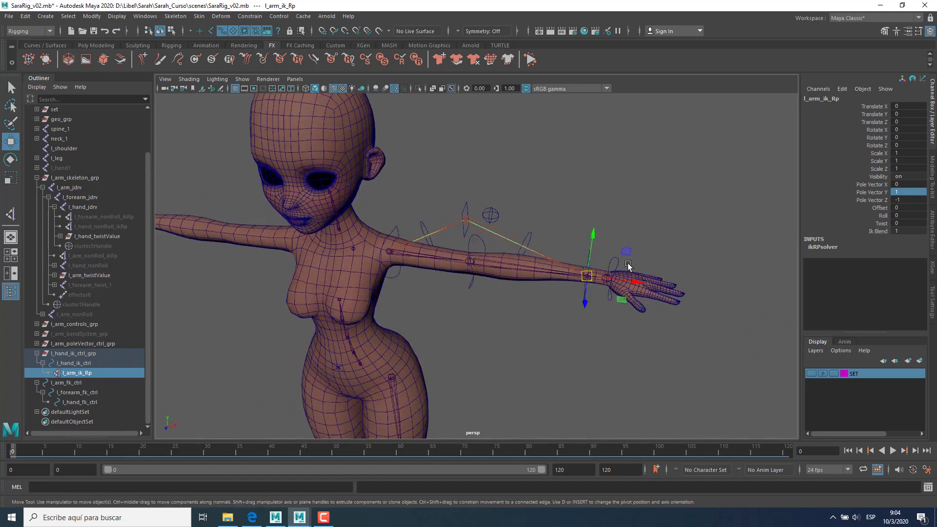
Step: Reset Pole Vector X, Y and Z of l_arm_ik_Rp to 0
mouse_move(914, 187)
mouse_down()
mouse_move(914, 195)
mouse_move(915, 185)
mouse_up()
text(0)
key(Return)
alt+drag(614, 267, 614, 290)
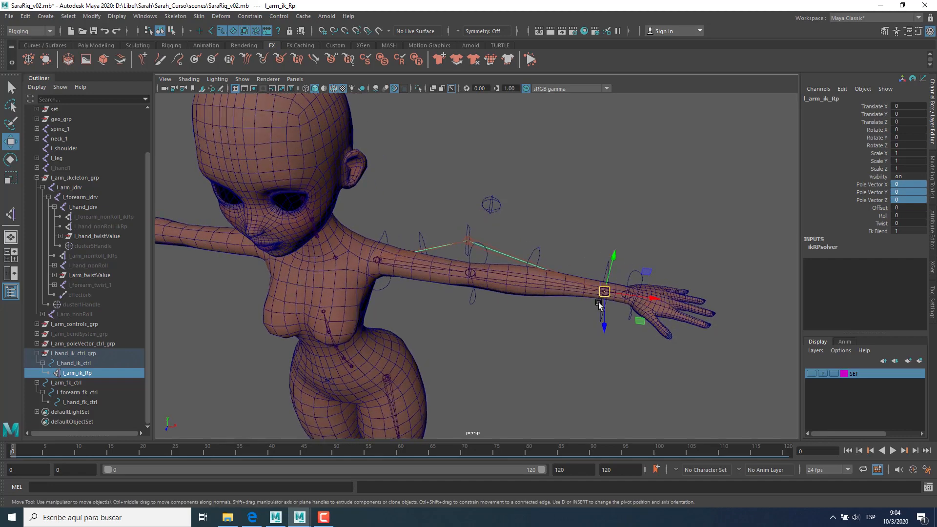
Step: Try moving l_arm_poleVector_ctrl freely, then undo the move
click(498, 199)
click(499, 203)
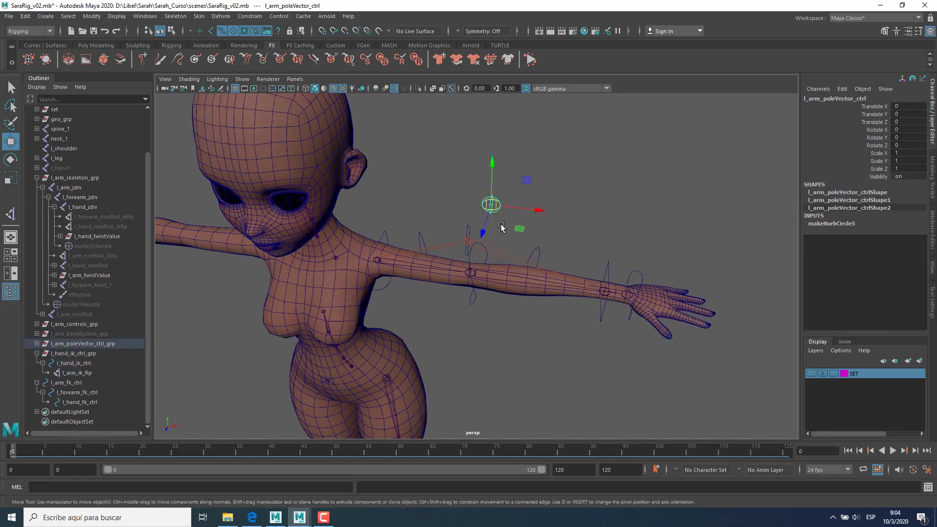
drag(493, 213, 523, 209)
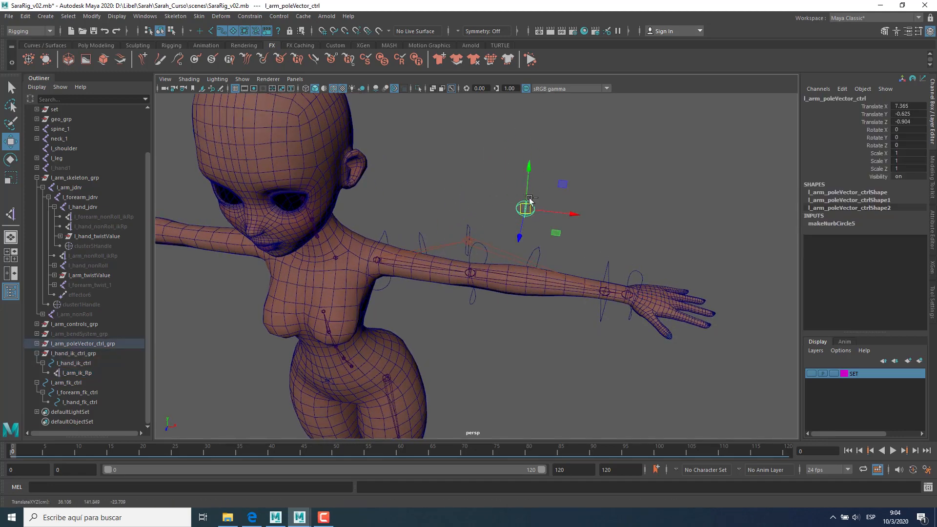
key(ctrl+z)
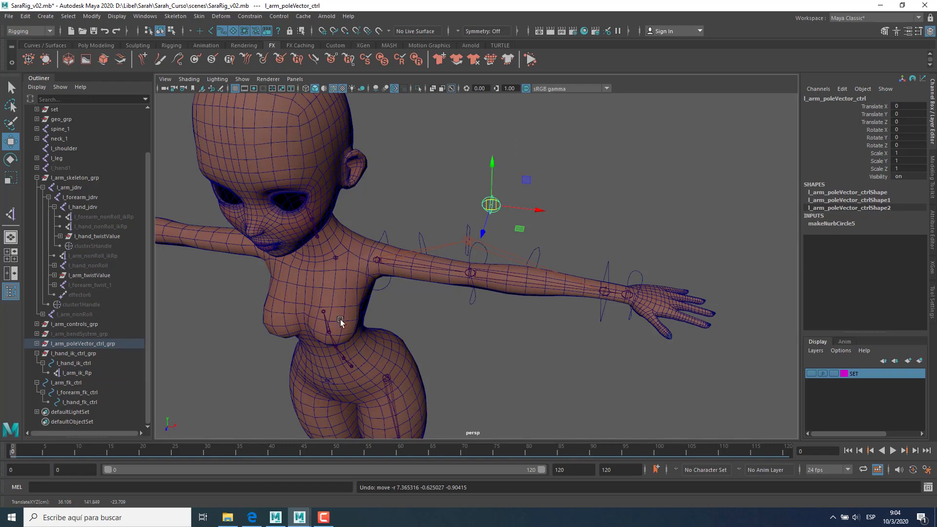
Step: Set Translate X of l_hand_ik_ctrl to 0 to straighten the arm
click(475, 253)
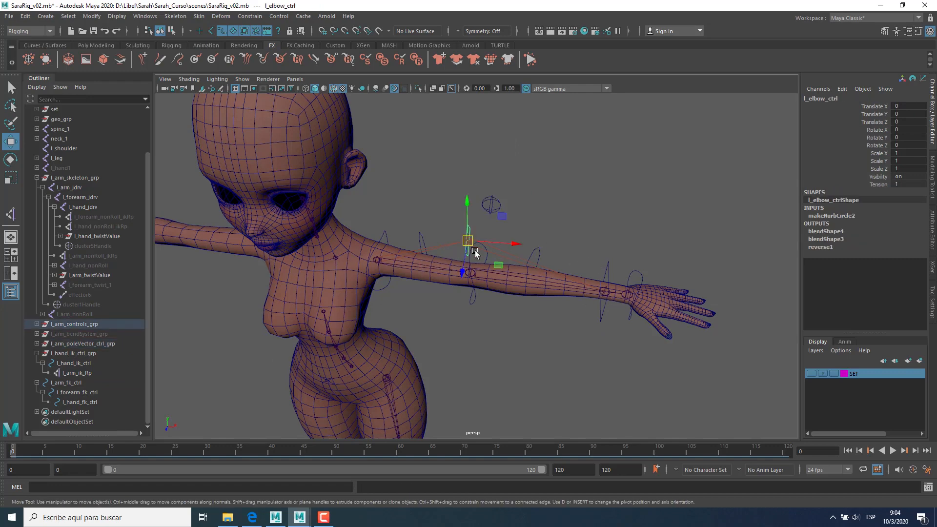
mouse_move(479, 253)
alt+mouse_down()
mouse_move(500, 270)
mouse_move(482, 252)
alt+mouse_up()
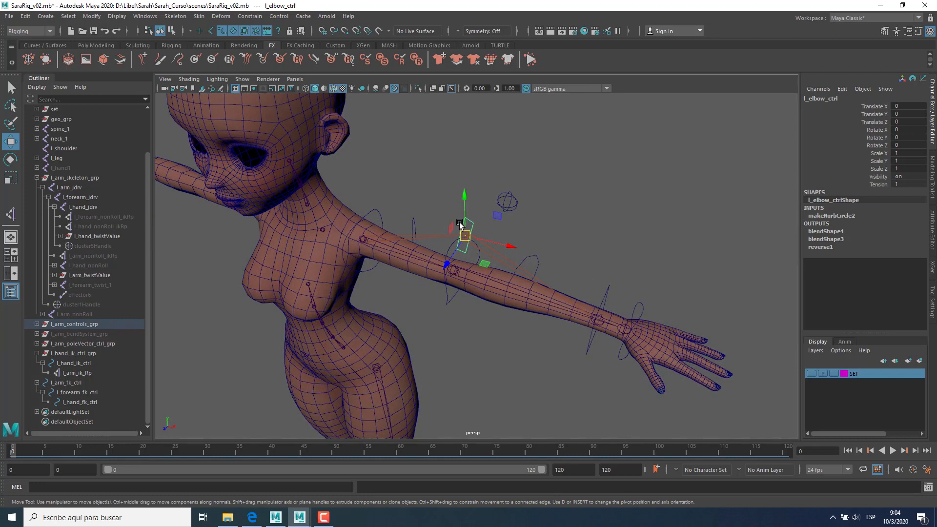
click(604, 293)
click(907, 106)
text(0)
key(Return)
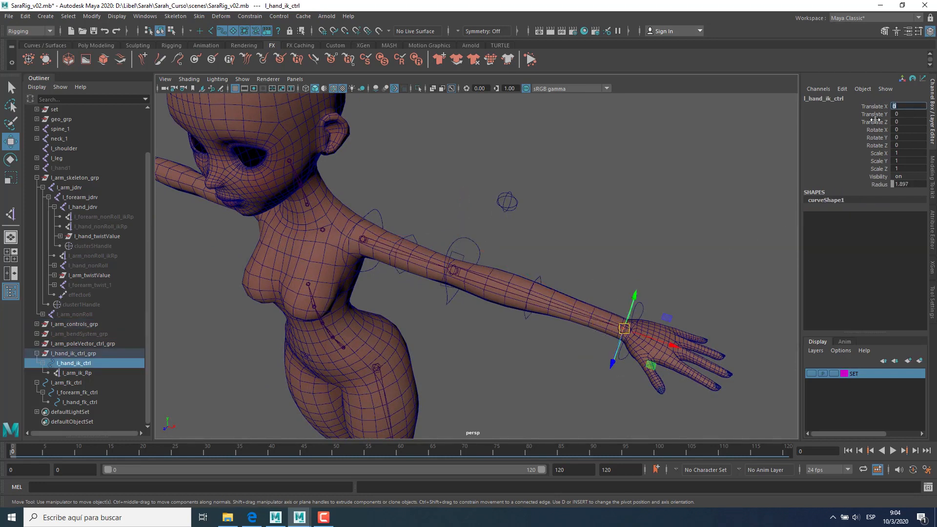
Step: Constrain l_arm_ik_Rp to l_arm_poleVector_ctrl with a Pole Vector constraint
click(508, 202)
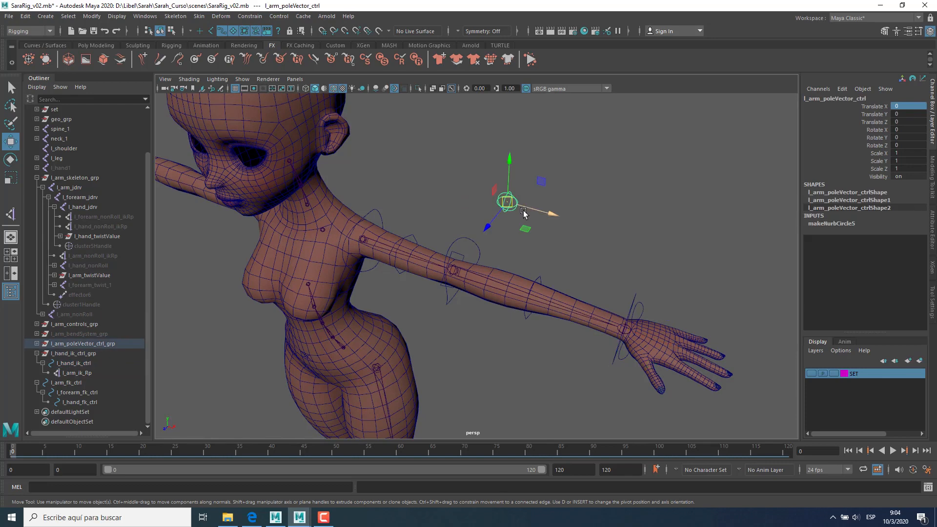
ctrl+click(86, 373)
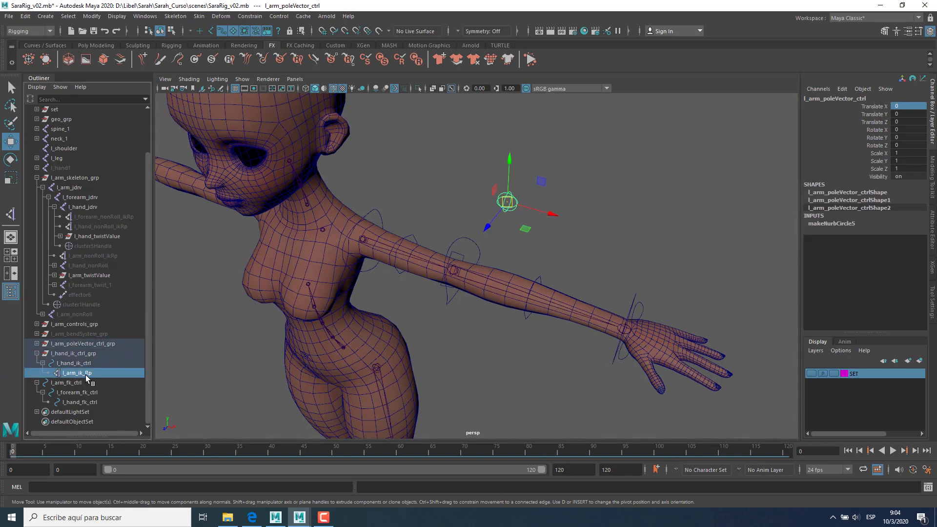
click(250, 16)
click(269, 91)
alt+drag(605, 287, 626, 276)
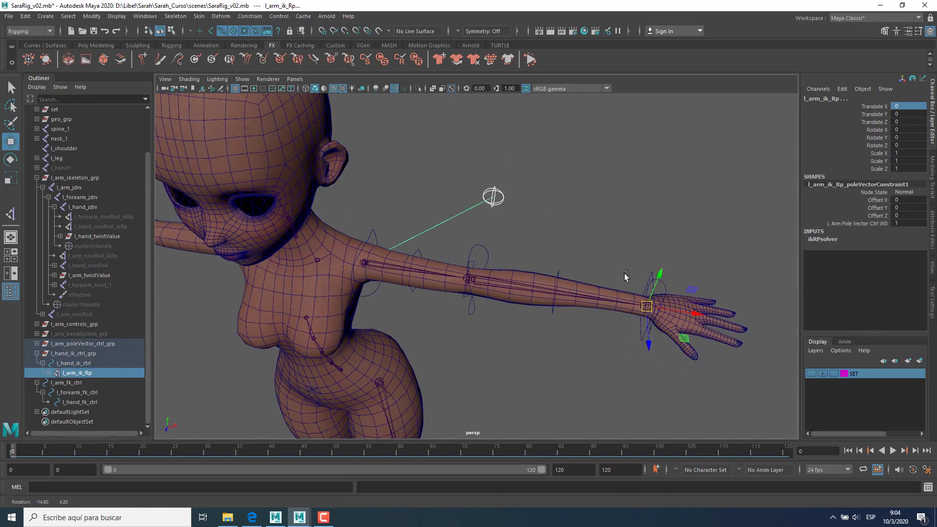
click(635, 242)
Step: Examine the attributes of l_hand_ik_ctrl and the constrained Pole Vector values of l_arm_ik_Rp
click(74, 363)
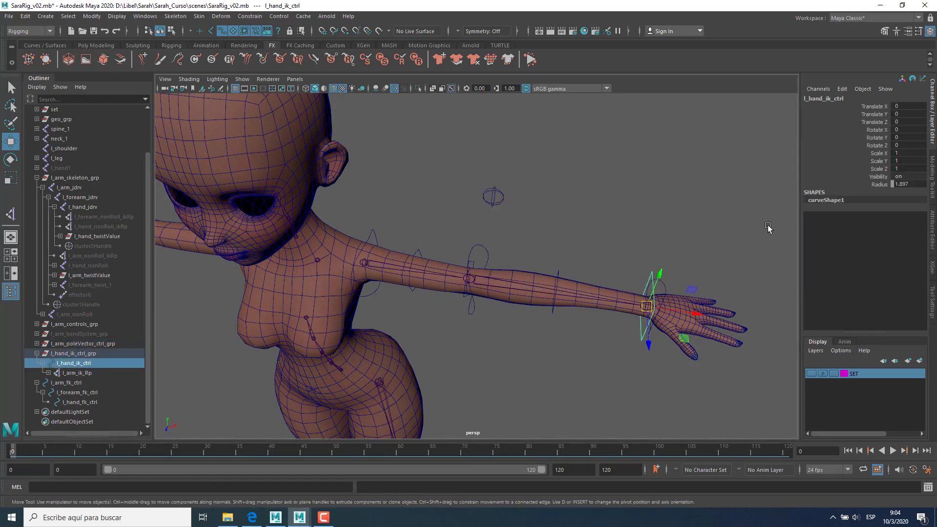
click(72, 383)
click(95, 373)
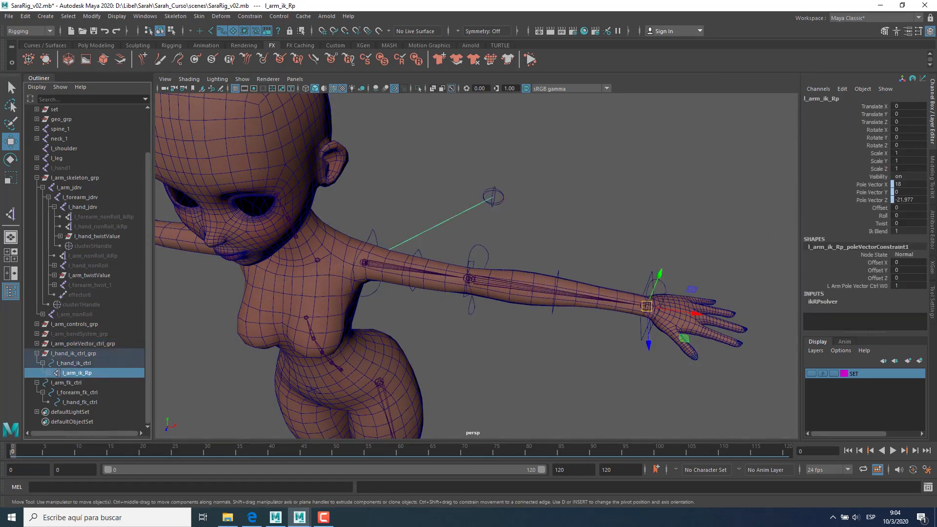
double_click(907, 183)
alt+drag(488, 310, 408, 278)
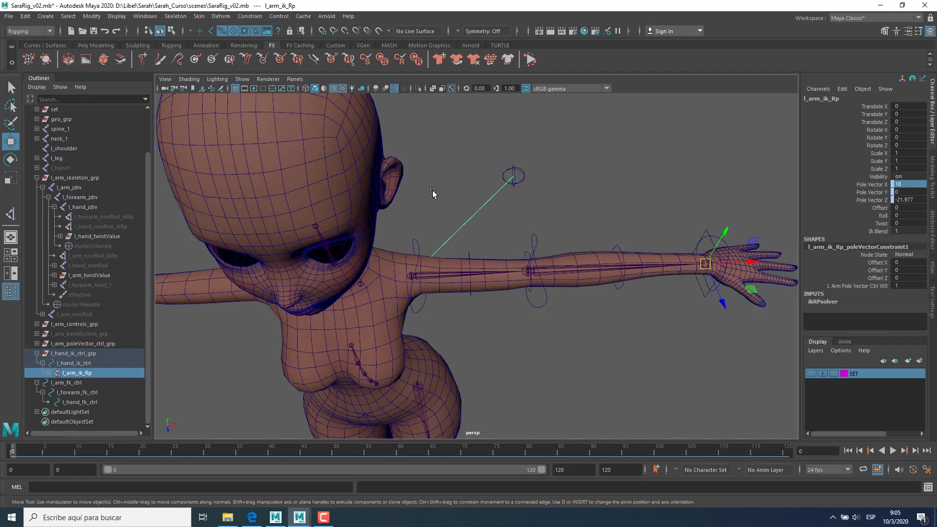
Step: Raise l_arm_poleVector_ctrl about 4.4 units in Y and check the Pole Vector values of l_arm_ik_Rp and the rotation of l_arm_jdrv
click(521, 174)
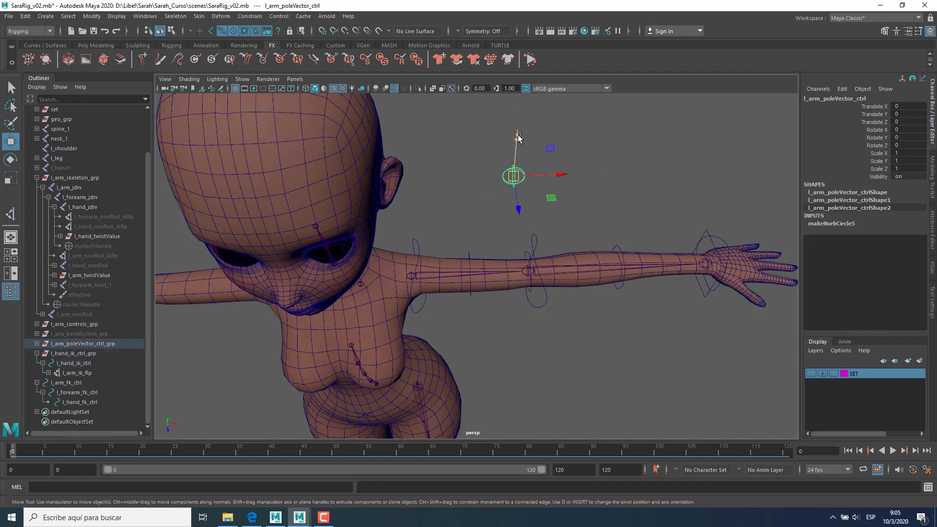
drag(516, 143, 517, 111)
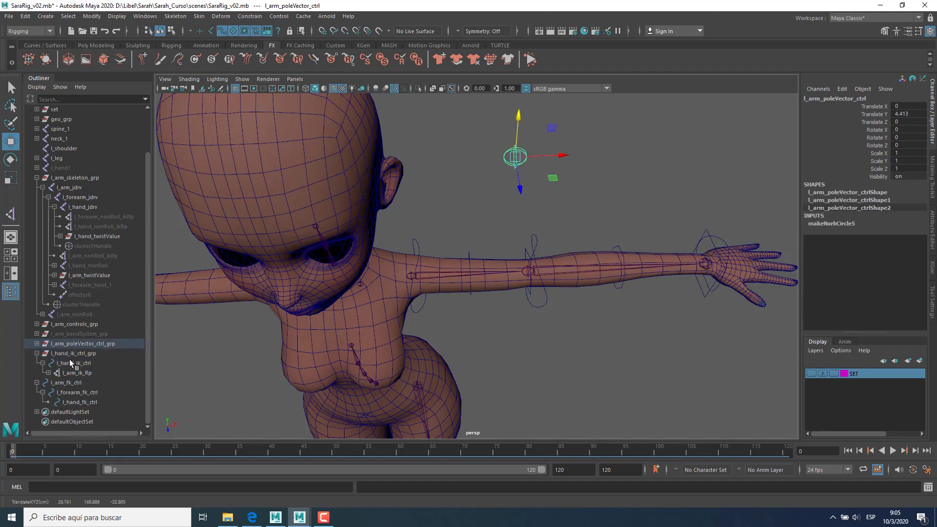
click(83, 374)
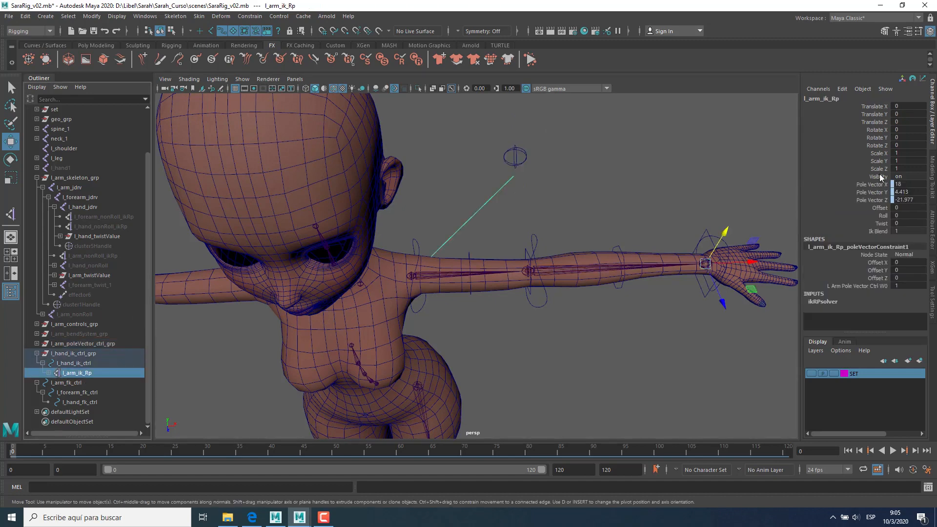
double_click(911, 195)
alt+drag(499, 268, 514, 246)
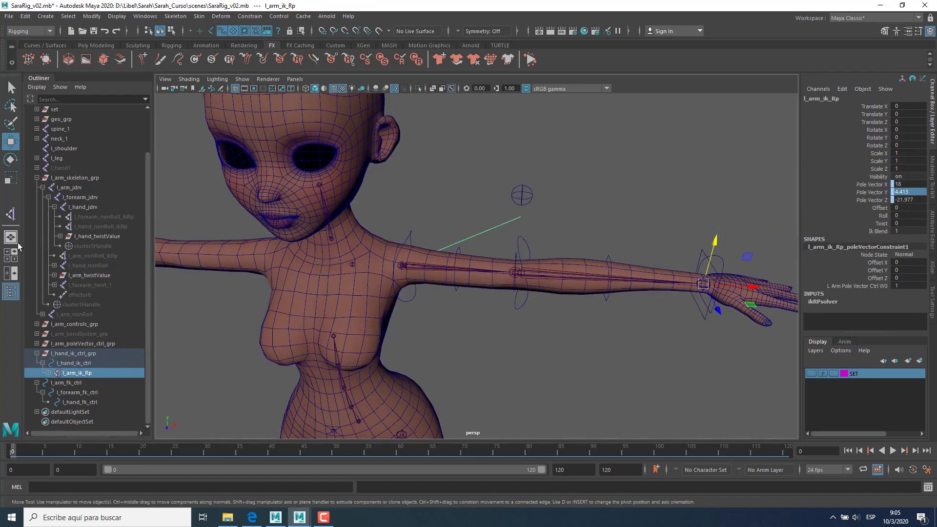
click(73, 188)
alt+drag(341, 244, 383, 254)
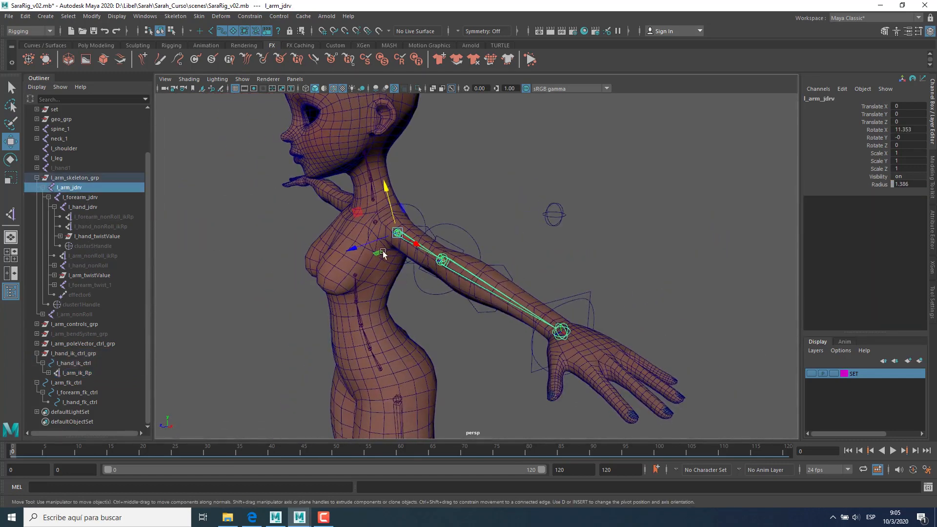
Step: Move l_hand_ik_ctrl about 7.2 units toward the shoulder along X and check the elbow's alignment with the pole vector control
click(588, 294)
drag(594, 351, 532, 317)
alt+drag(471, 223, 553, 261)
click(77, 373)
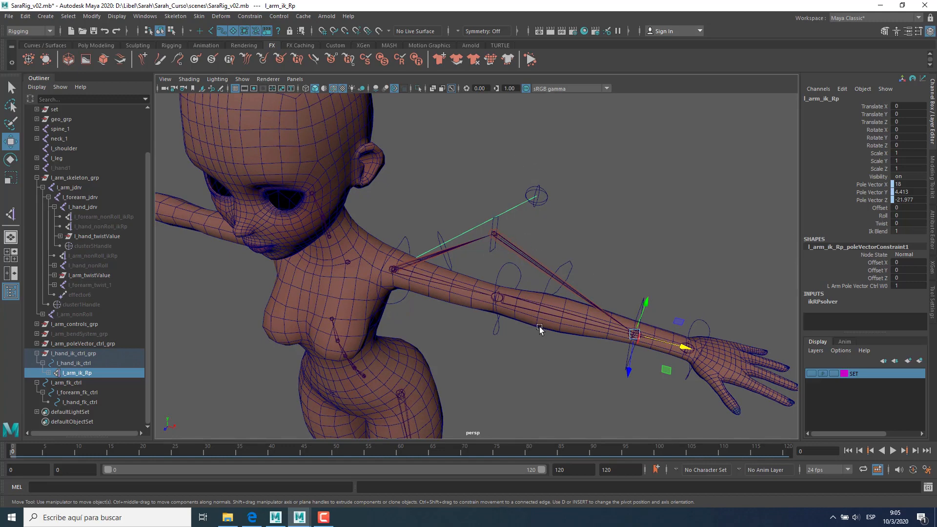
alt+drag(600, 317, 646, 277)
Step: Return l_hand_ik_ctrl to its rest position by setting Translate X to 0
click(653, 269)
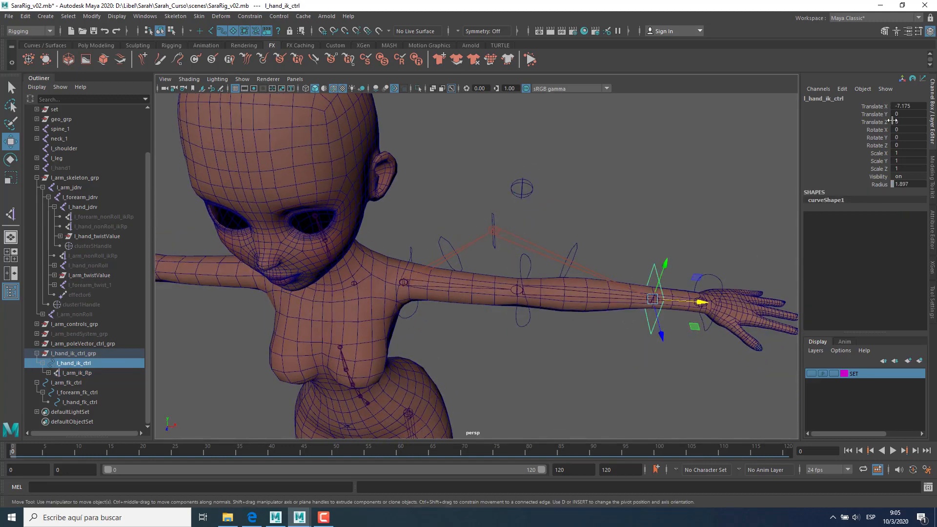
double_click(909, 105)
text(0)
key(Return)
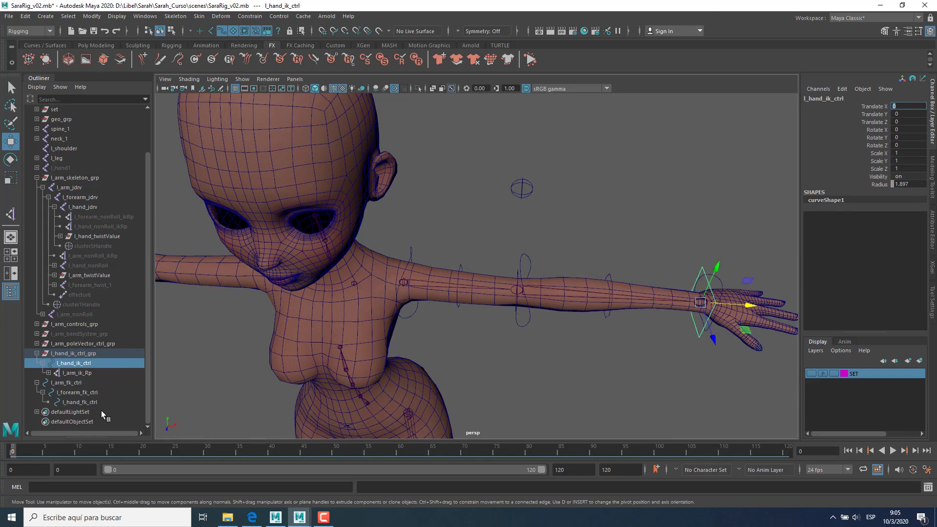
Step: Hide the l_arm_ik_Rp handle
click(574, 353)
alt+drag(521, 361, 543, 362)
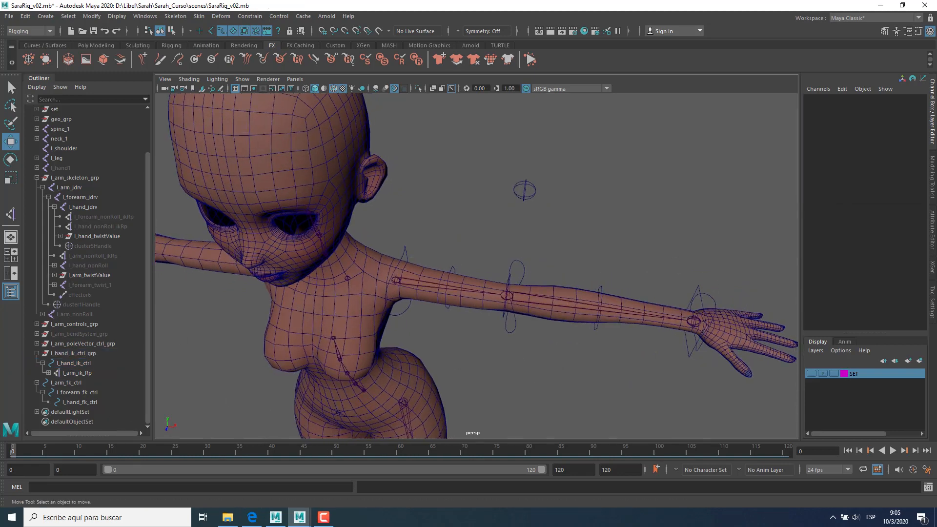
click(116, 373)
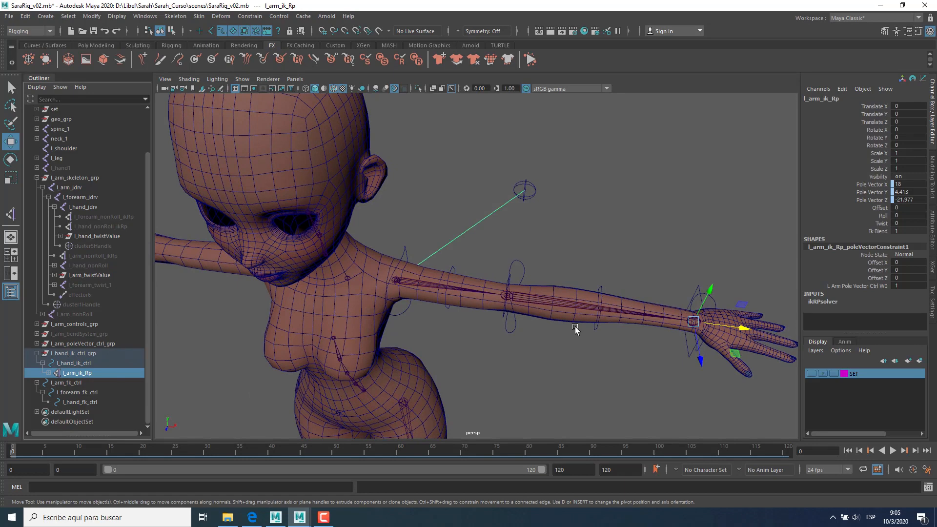
key(ctrl+h)
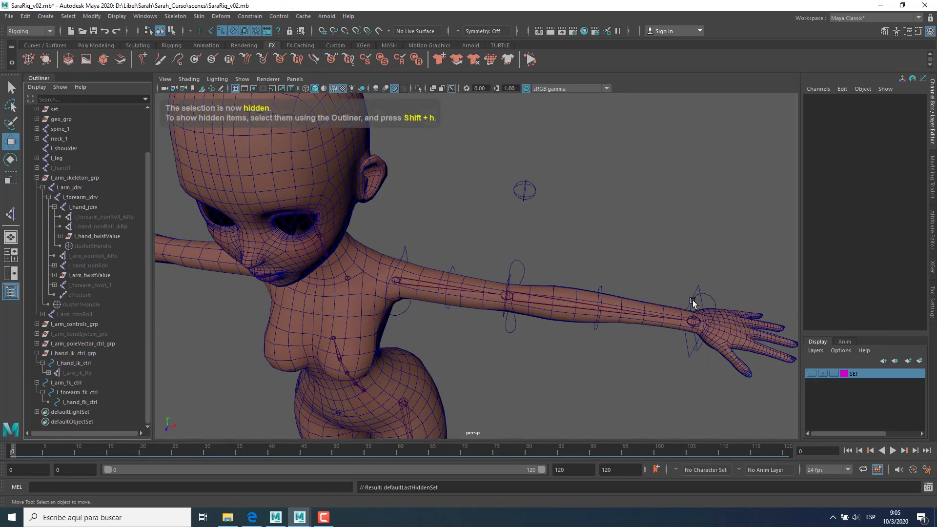
Step: Examine the rotation channels of l_arm_jdrv with the pole vector control still raised
alt+drag(605, 345, 653, 303)
click(706, 240)
click(73, 188)
alt+drag(577, 269, 502, 340)
key(e)
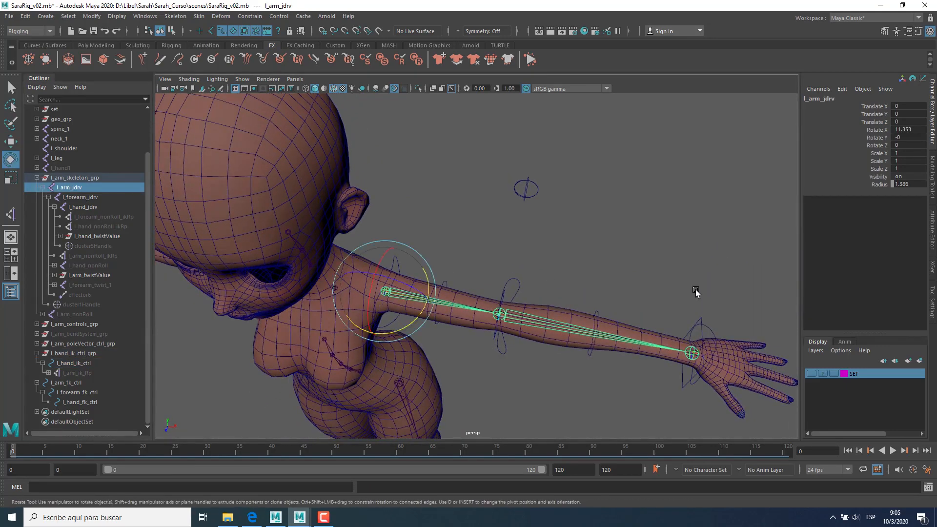
Step: Set l_arm_poleVector_ctrl's Translate Y to 0 and check the rotation of l_arm_jdrv
click(514, 190)
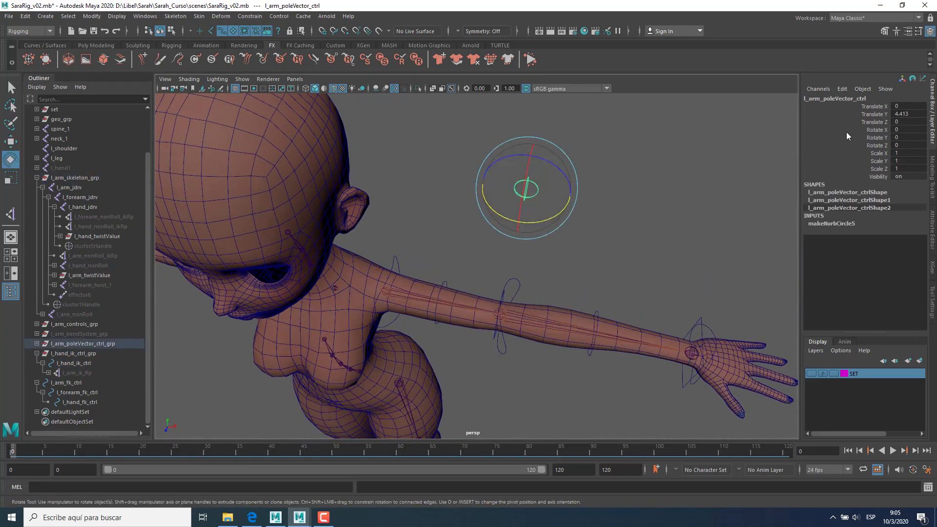
double_click(912, 117)
text(0)
key(Return)
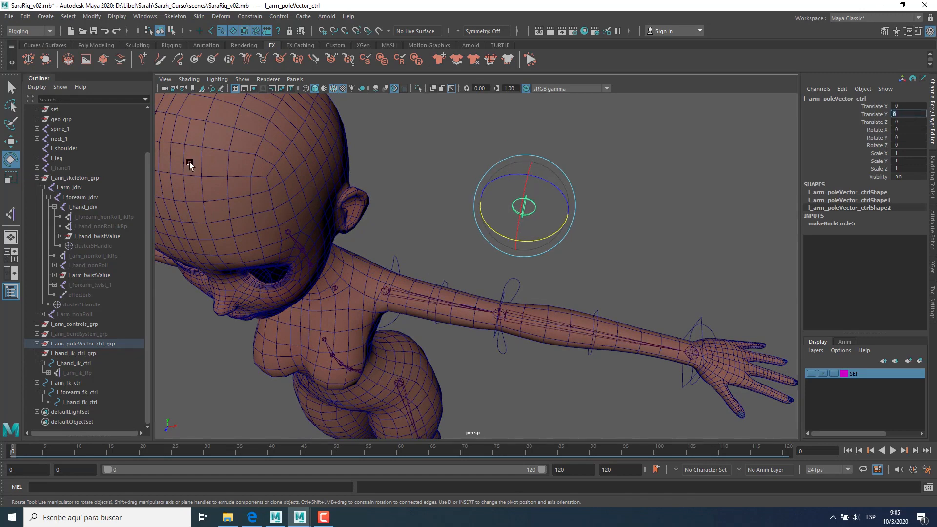
click(86, 187)
alt+drag(413, 235, 532, 327)
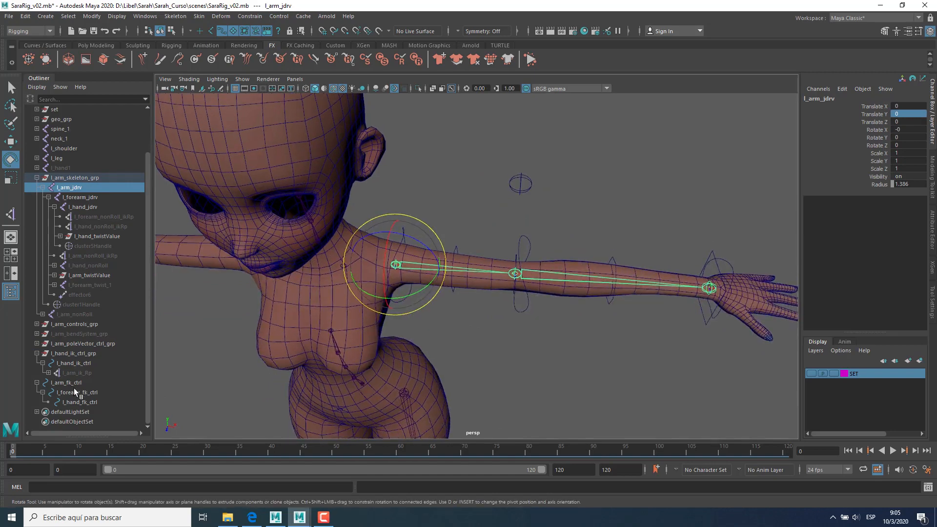
Step: Inspect the channels of the arm, forearm and hand FK controls
click(74, 384)
click(74, 392)
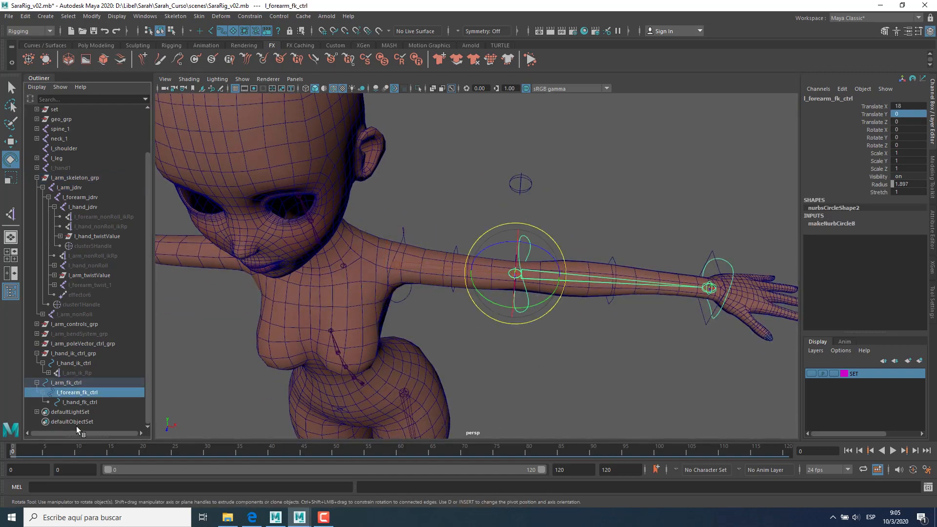
click(83, 402)
alt+drag(511, 352, 475, 371)
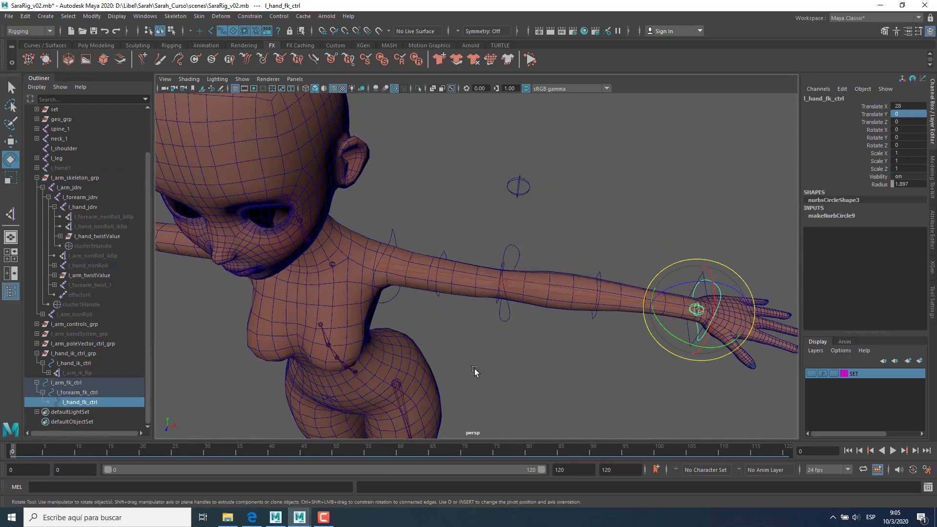
Step: Connect the rotate output of l_arm_fk_ctrl to the rotate input of l_arm_jdrv with the Connection Editor
click(76, 382)
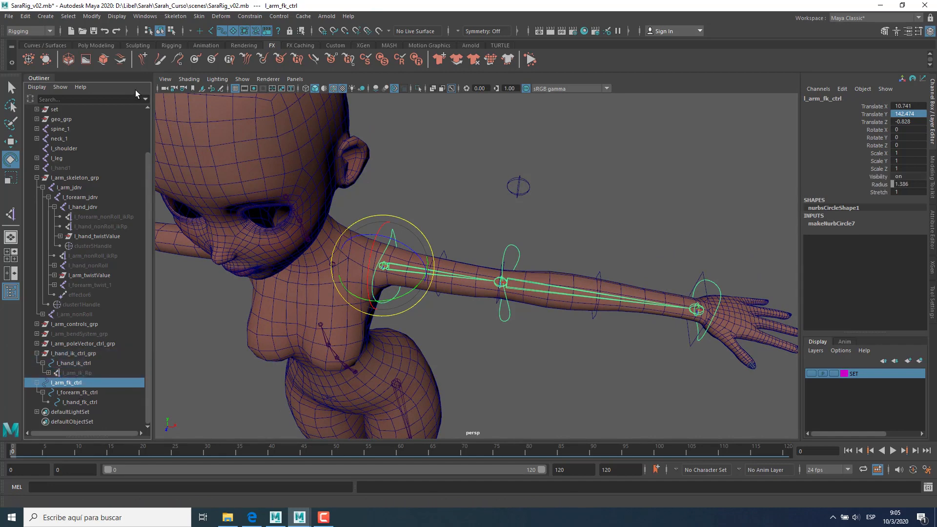
click(145, 16)
mouse_move(166, 60)
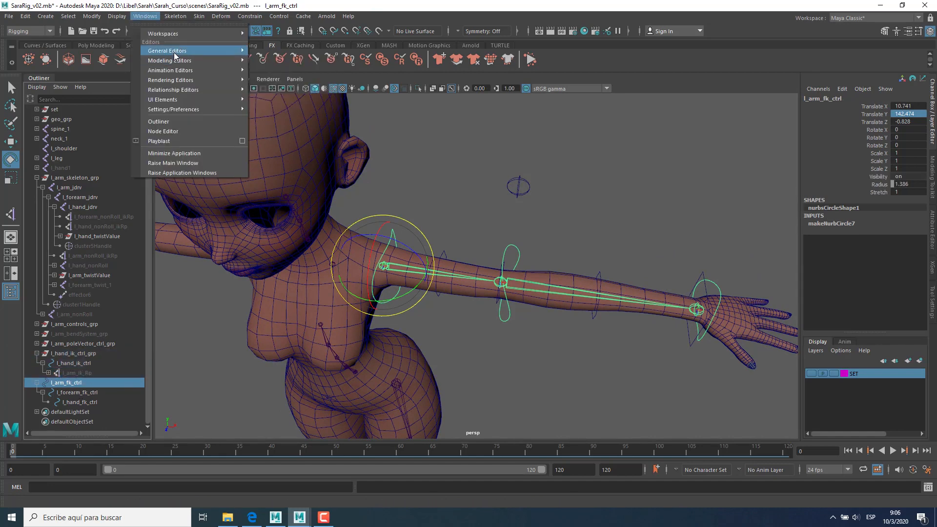
click(300, 169)
scroll(406, 314, down, 15)
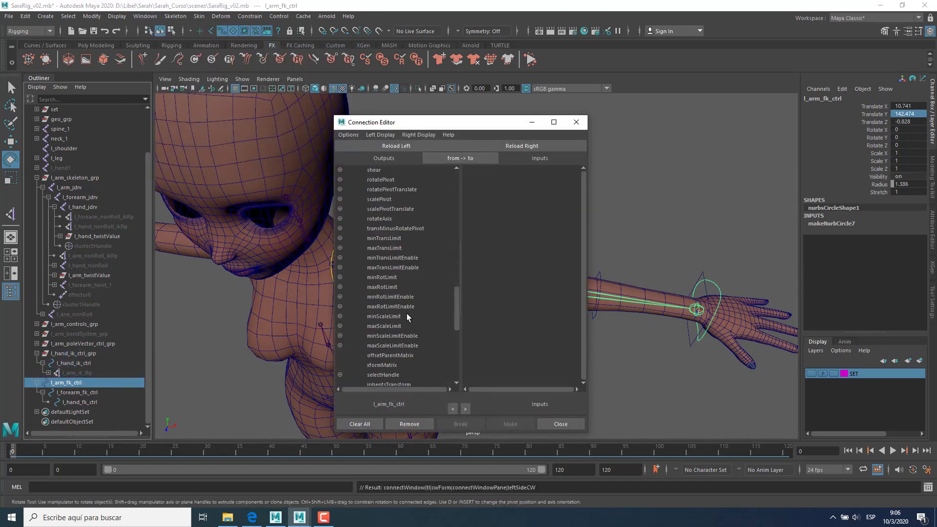
scroll(406, 313, up, 5)
scroll(406, 316, up, 5)
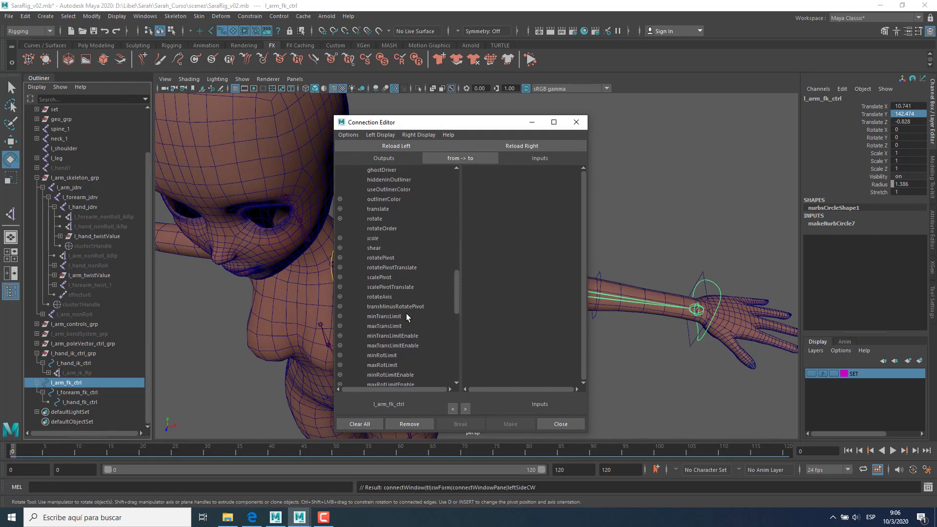
click(384, 218)
click(75, 189)
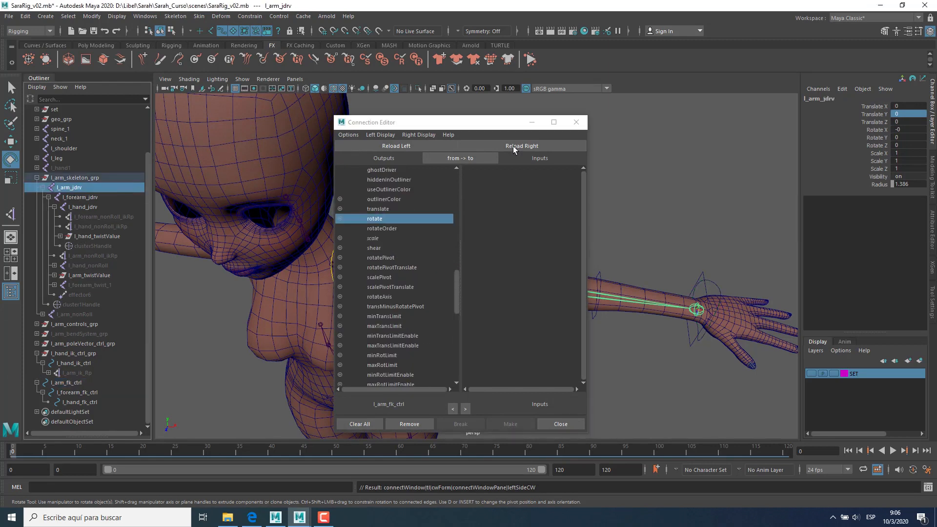
click(522, 146)
scroll(550, 283, down, 3)
scroll(550, 285, down, 5)
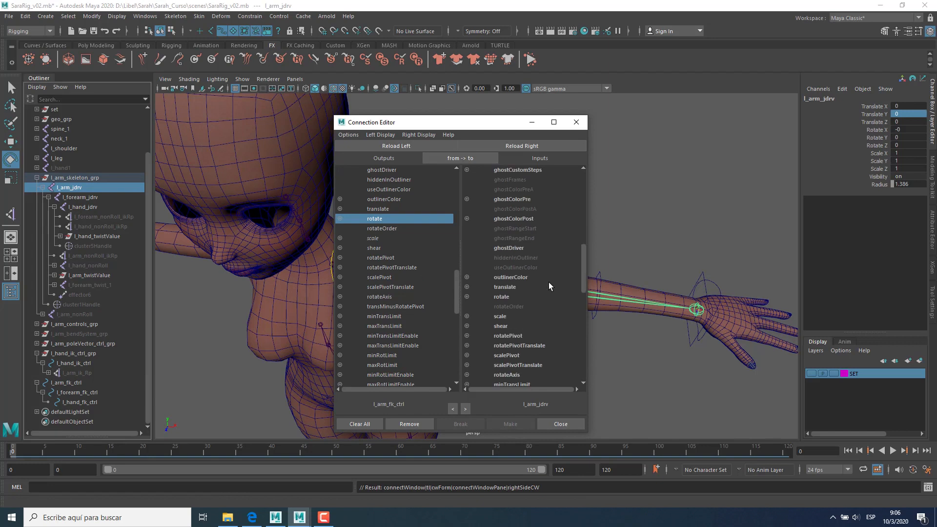
click(507, 297)
Step: Connect the rotate output of l_forearm_fk_ctrl to the rotate input of l_forearm_jdrv
click(93, 198)
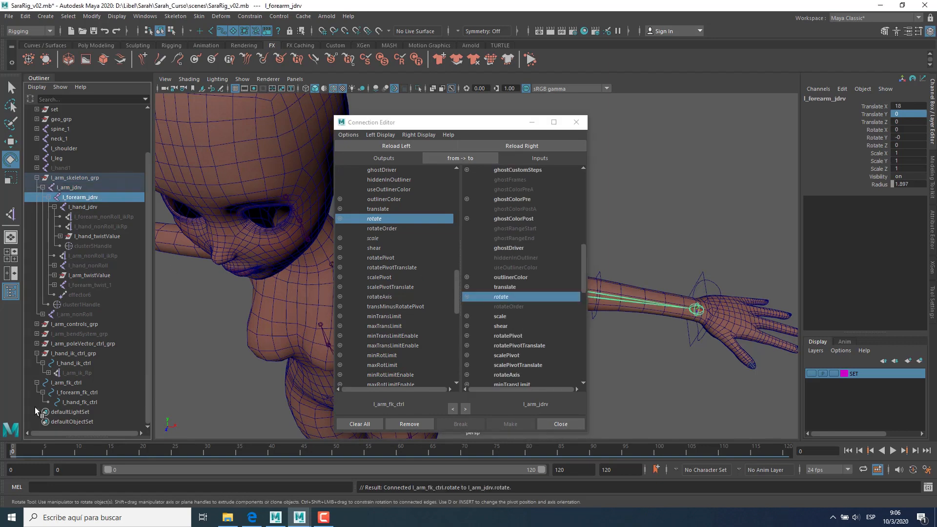
click(79, 392)
click(385, 146)
click(379, 219)
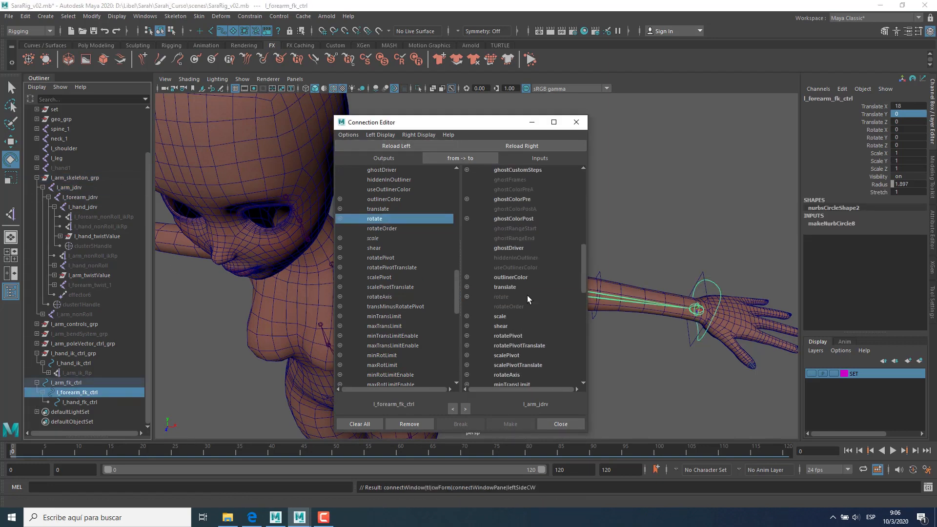
click(93, 197)
click(522, 146)
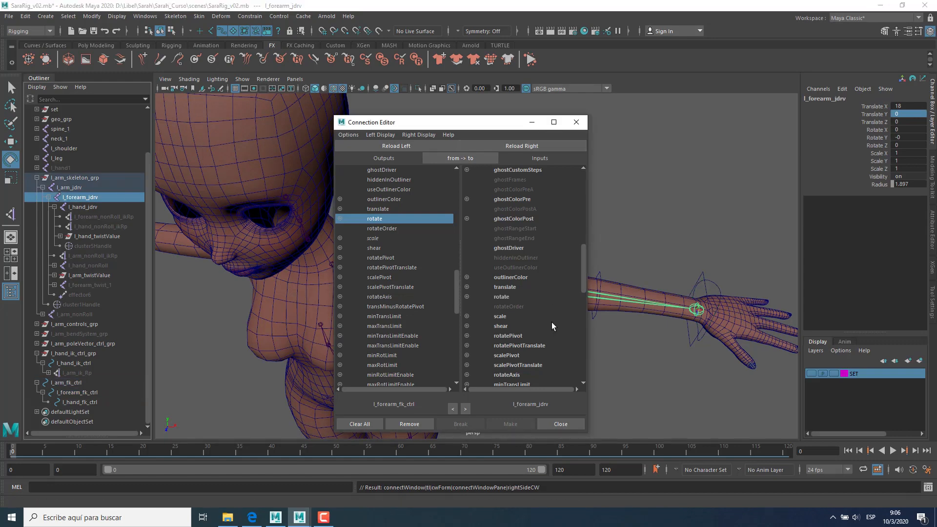
click(510, 297)
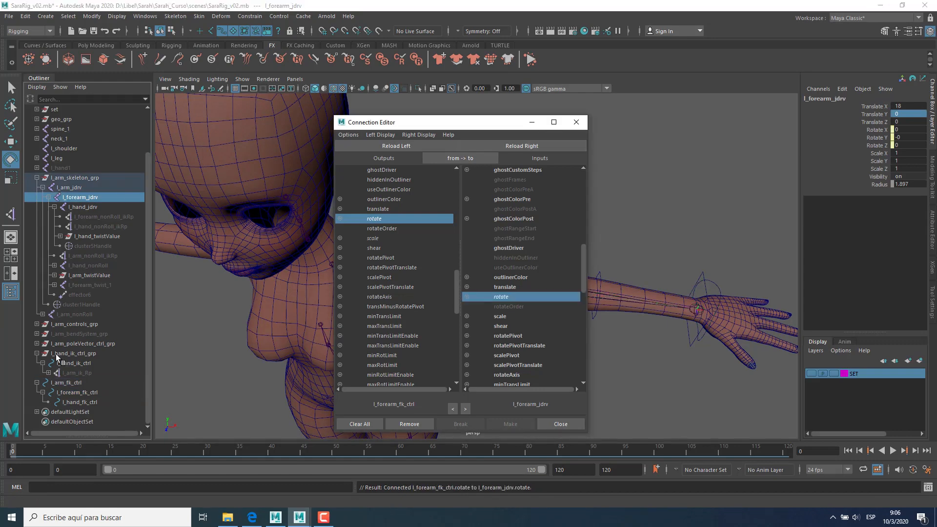
click(83, 402)
click(397, 146)
click(378, 218)
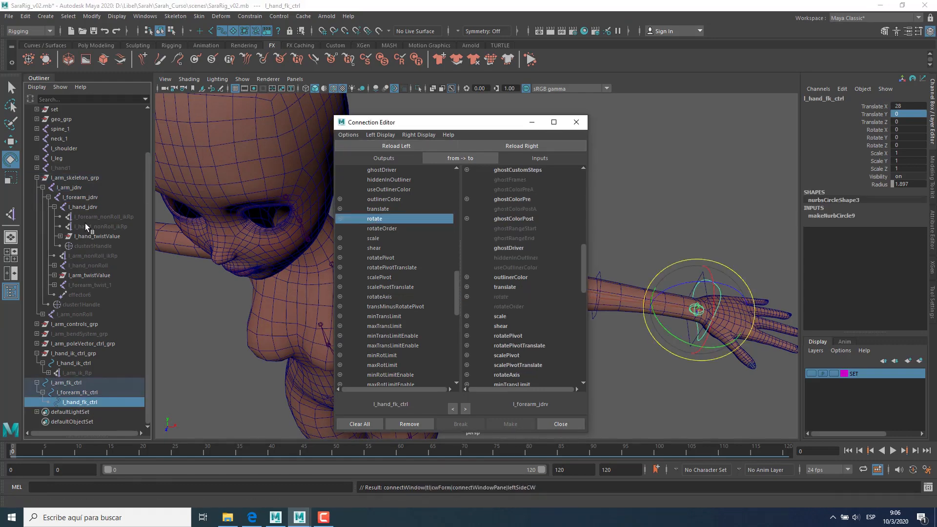
click(83, 207)
click(521, 146)
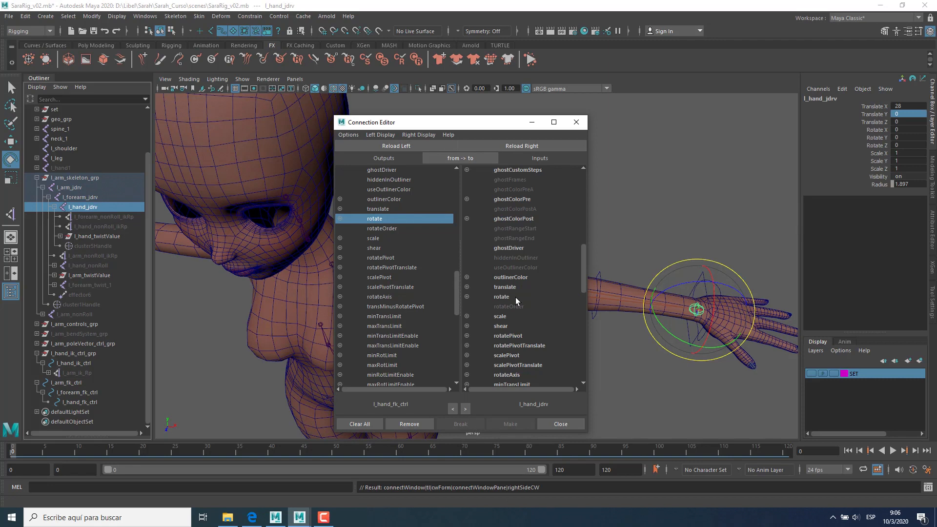
click(561, 424)
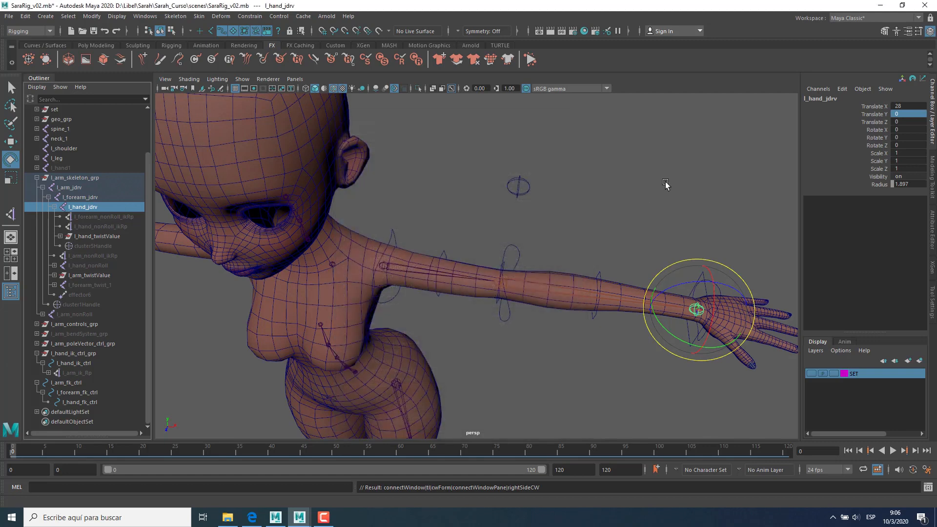
Step: Move l_hand_ik_ctrl about 0.8 units toward the shoulder and check the rotation of l_arm_jdrv
click(665, 184)
alt+drag(684, 261, 651, 254)
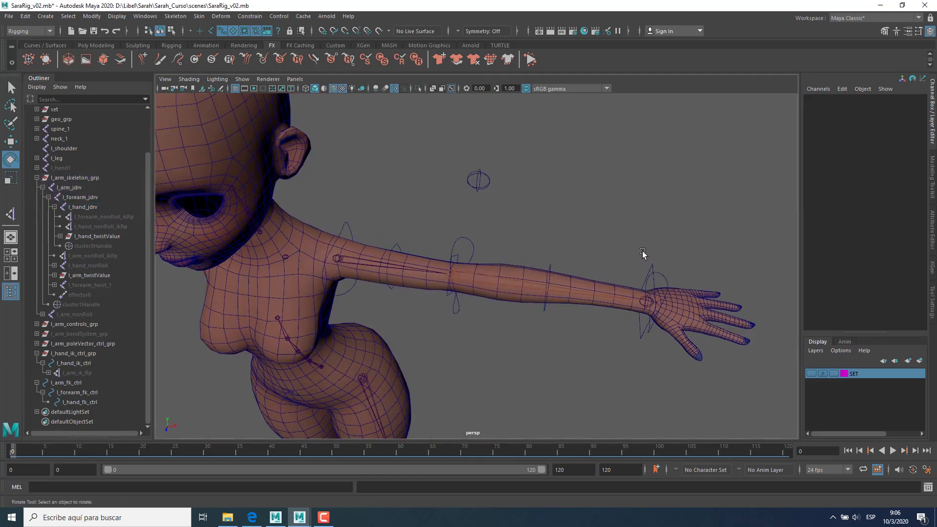
alt+drag(546, 293, 580, 287)
click(664, 266)
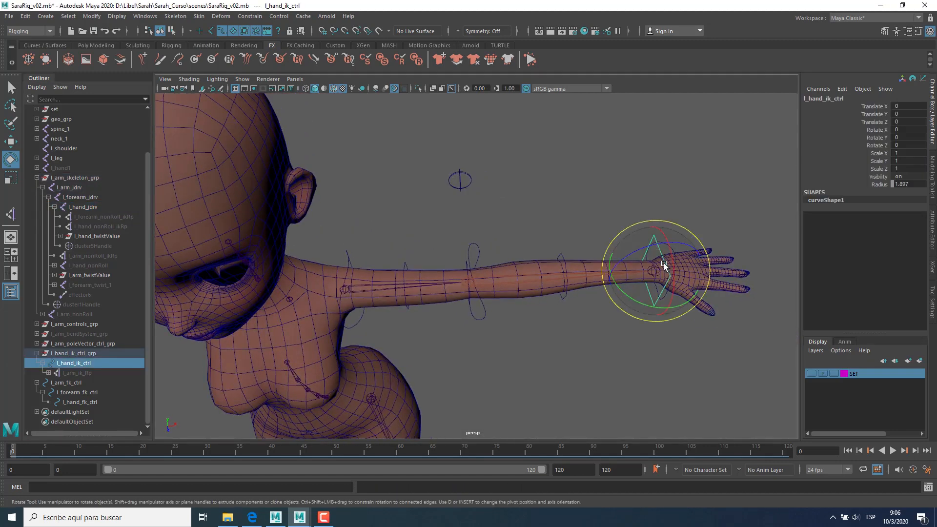
alt+drag(664, 266, 616, 269)
key(w)
alt+drag(569, 322, 581, 336)
alt+drag(475, 236, 480, 266)
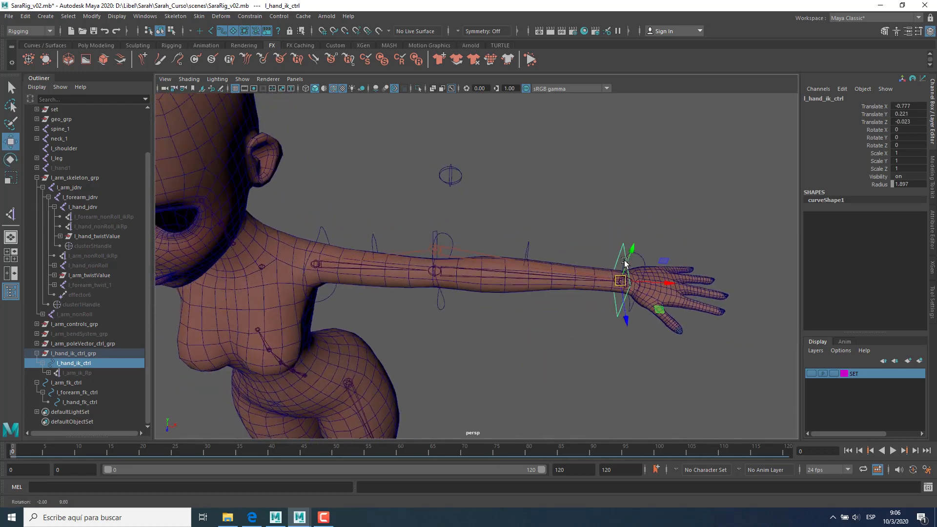
click(69, 188)
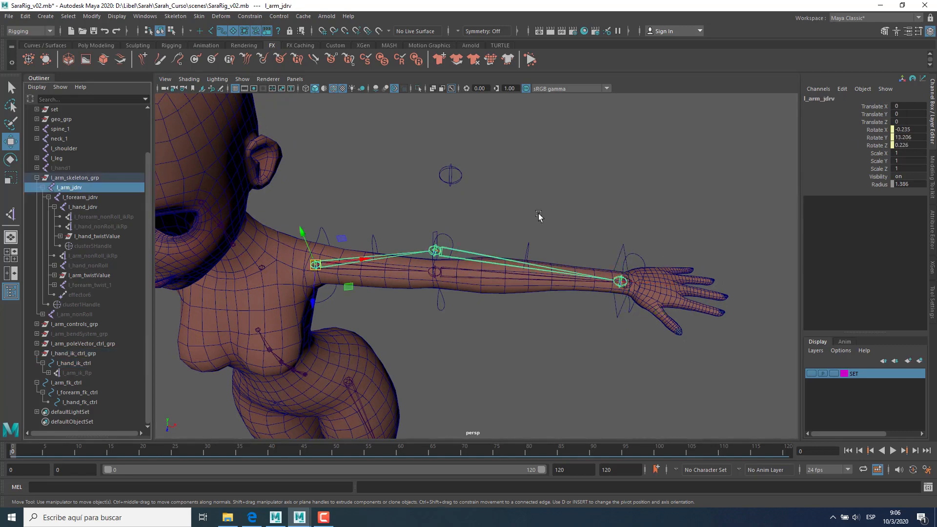
Step: Rotate l_forearm_fk_ctrl about -69 degrees in Y and check the rotation of l_forearm_jdrv
click(83, 392)
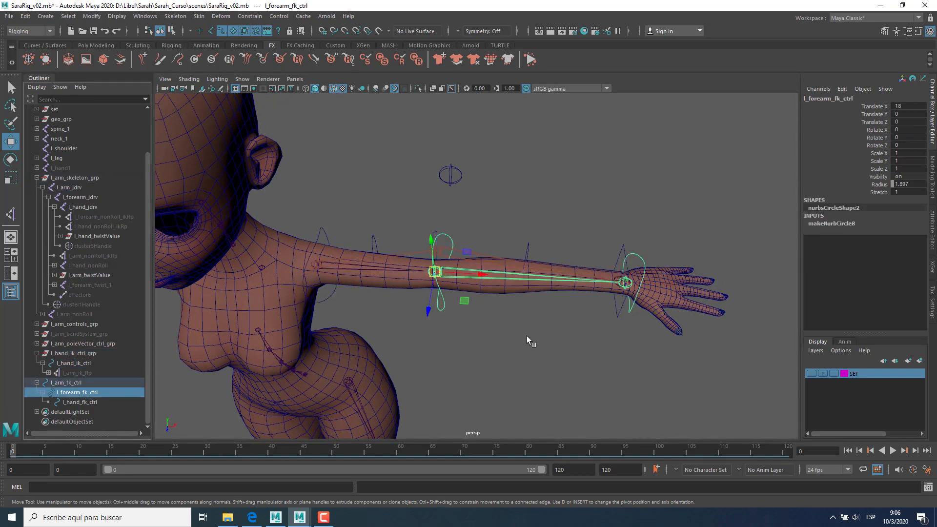
key(e)
drag(463, 292, 468, 313)
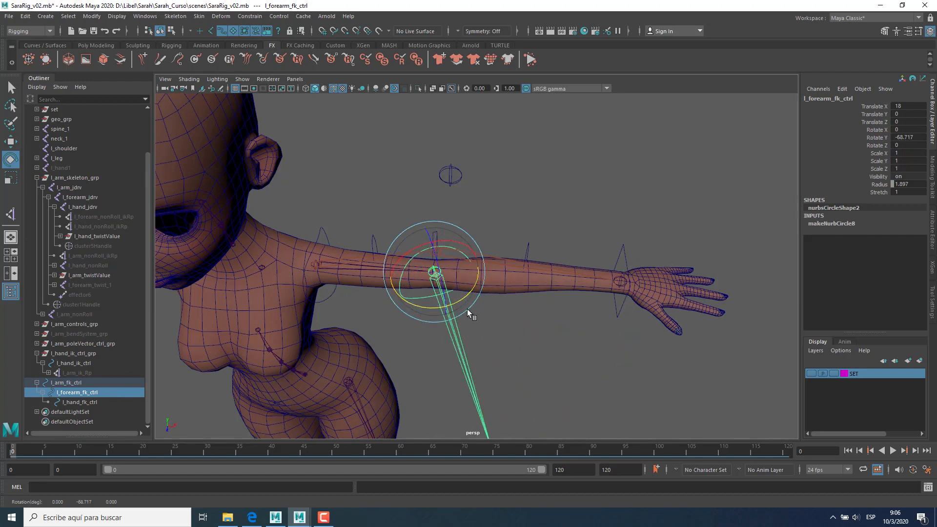
click(89, 197)
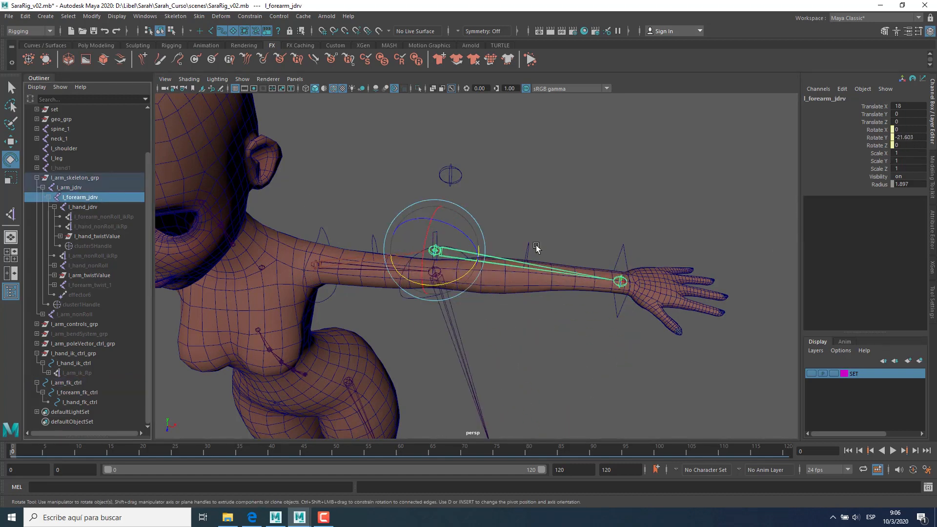
Step: Move l_hand_ik_ctrl further toward the shoulder, to a Translate X of about -5.3, so the IK elbow bends more
click(622, 253)
key(w)
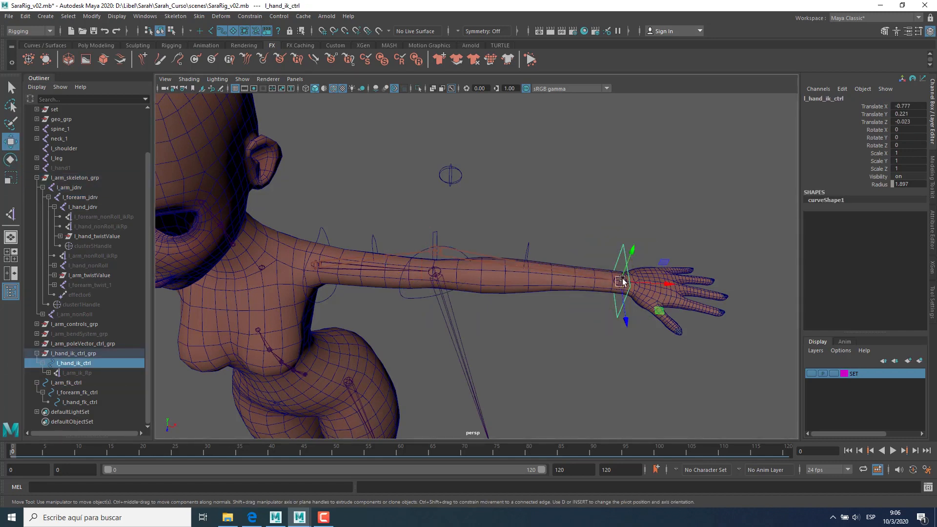
drag(644, 275, 613, 278)
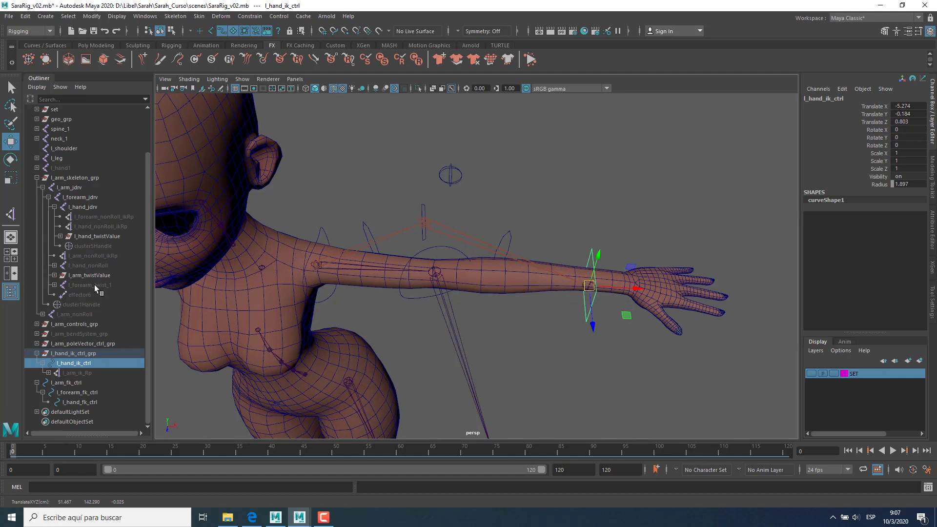
Step: Lower the Ik Blend of l_arm_ik_Rp to 0 and check the rotation of l_forearm_jdrv
click(74, 374)
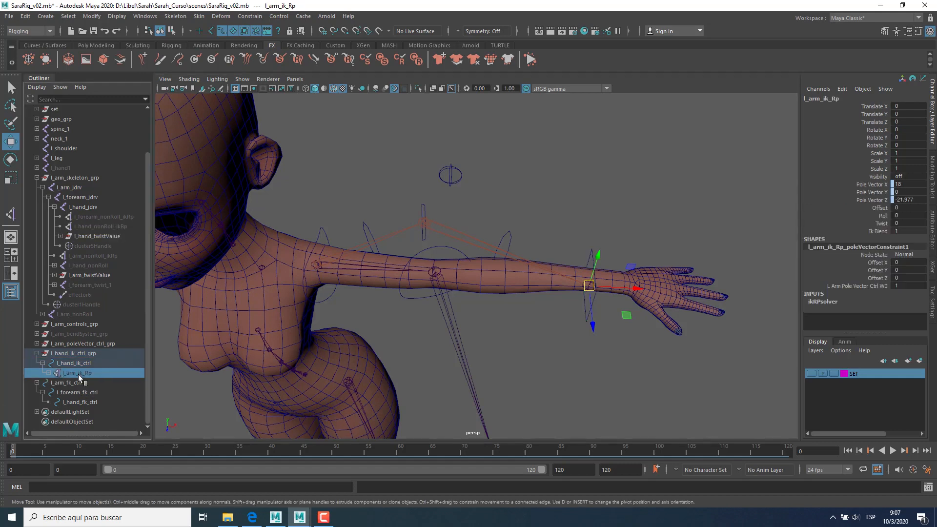
click(878, 231)
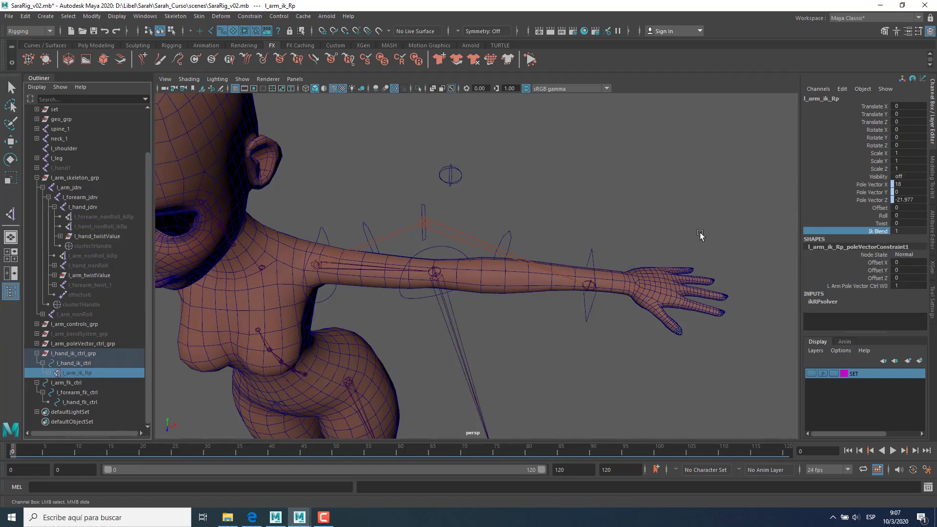
middle_drag(700, 233, 661, 240)
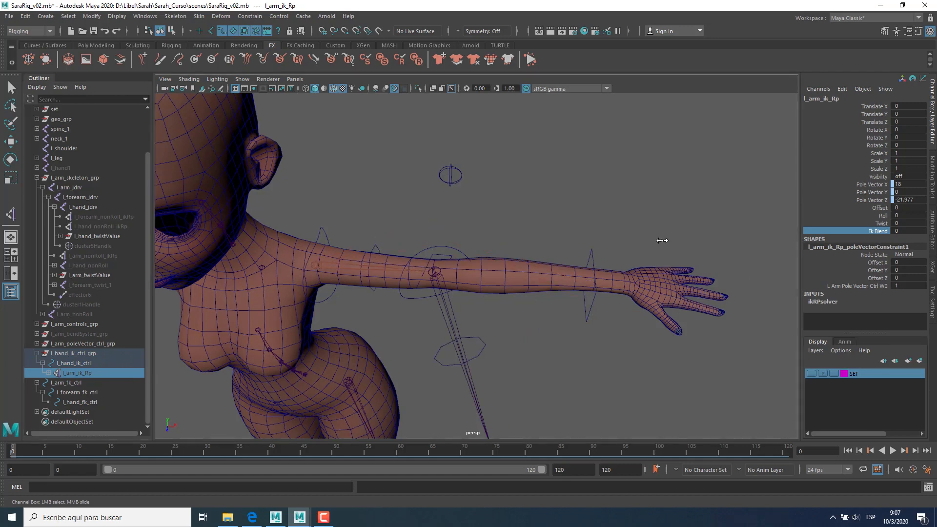
click(91, 198)
key(w)
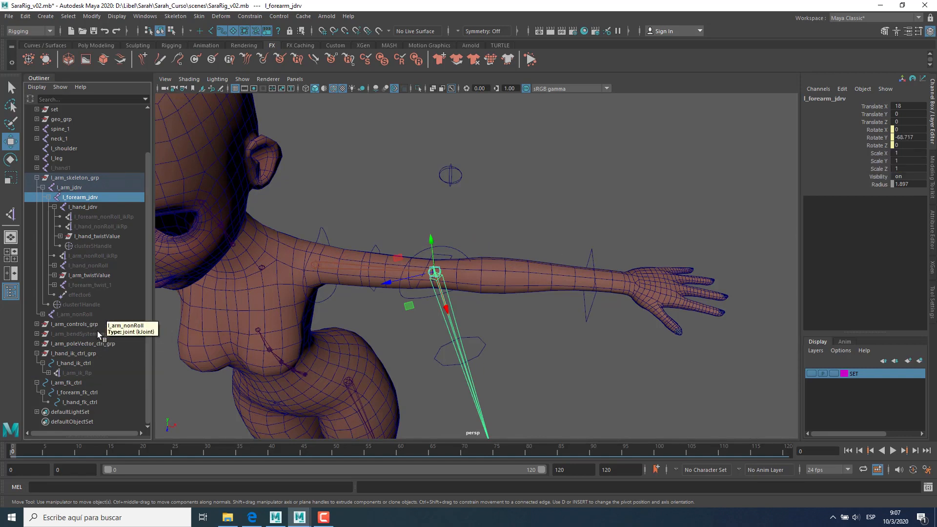
Step: Return the Ik Blend of l_arm_ik_Rp to 1 to switch the arm back to IK
click(85, 373)
click(878, 231)
middle_drag(435, 259, 479, 249)
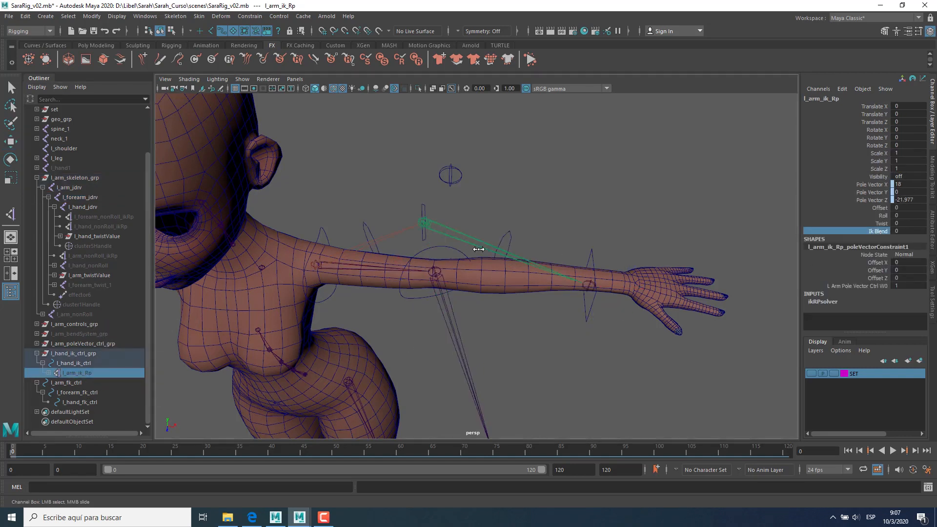
middle_drag(532, 230, 522, 211)
Step: Examine the rotation channels of l_arm_jdrv and l_hand_jdrv in the IK pose
click(84, 196)
key(w)
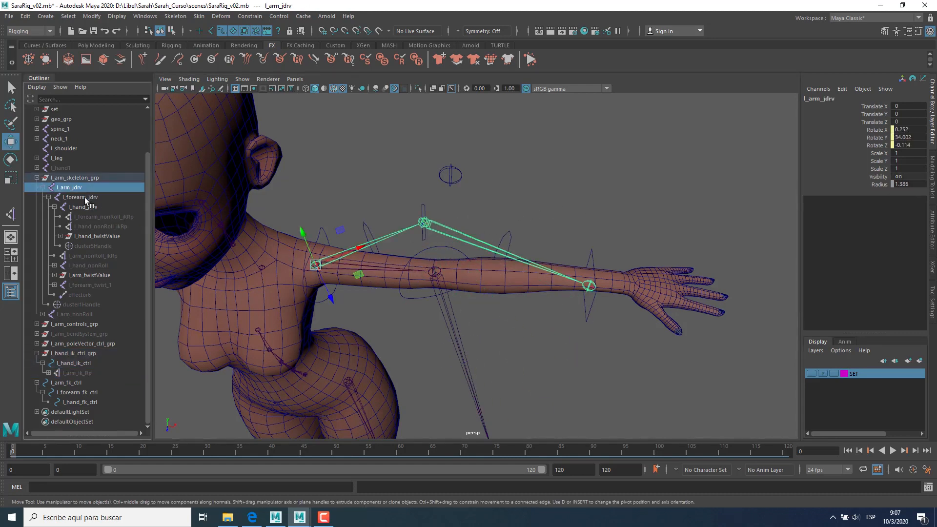
click(128, 208)
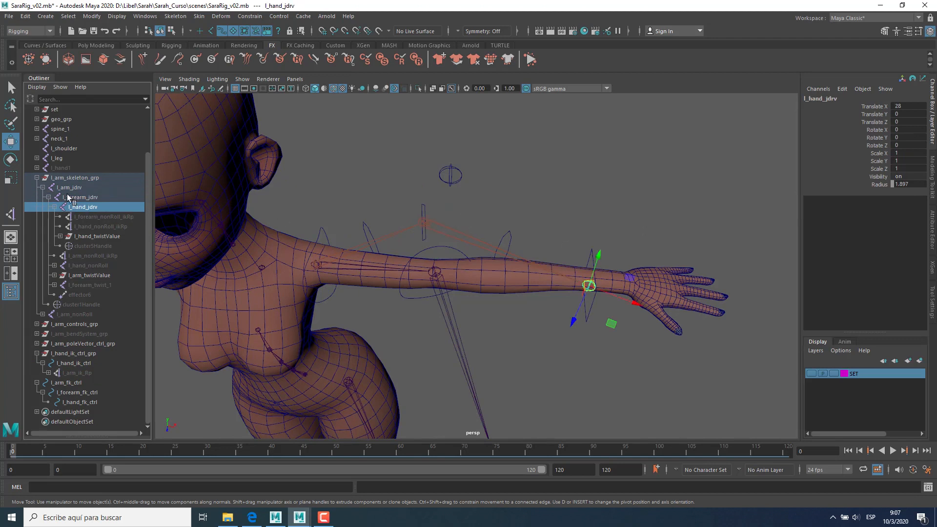
Step: Reset l_hand_ik_ctrl by setting its Translate X, Y and Z to 0
click(594, 244)
click(593, 253)
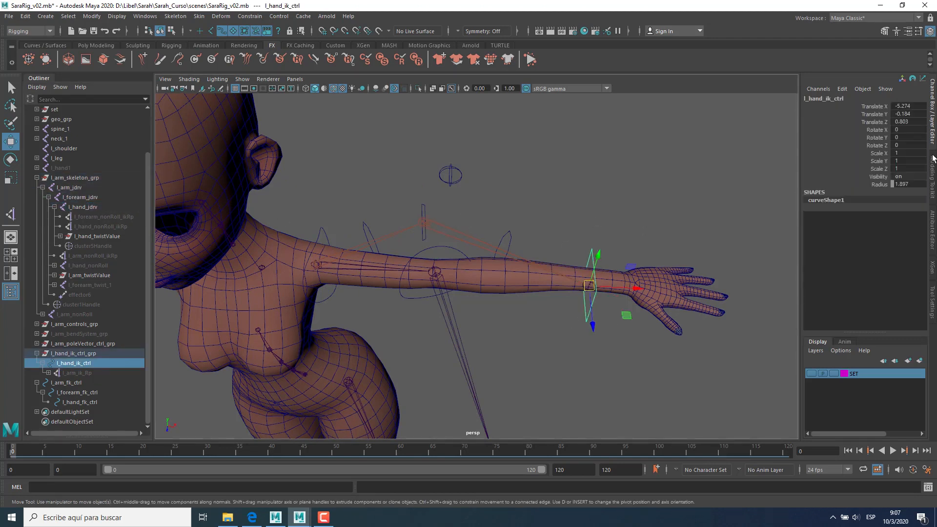
drag(909, 110, 918, 116)
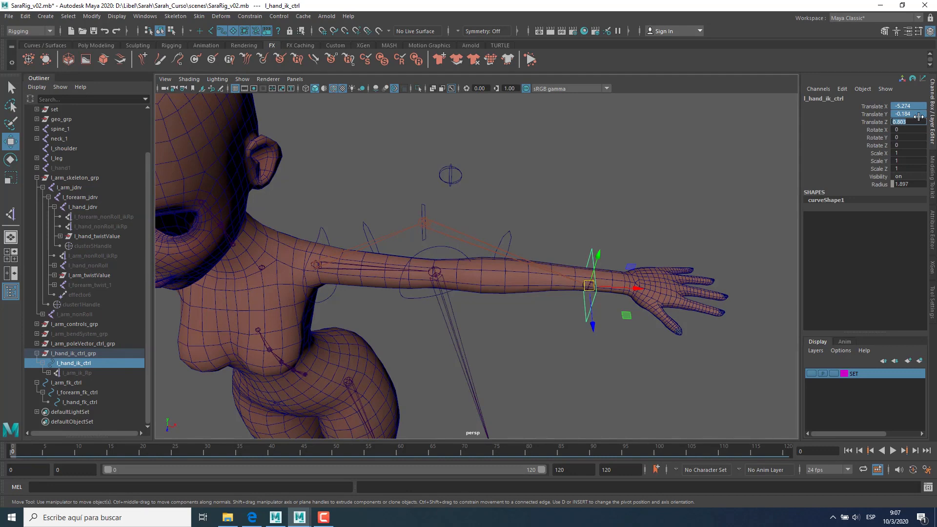
text(0)
key(Return)
Step: Set the Rotate Y of l_forearm_fk_ctrl to 0 to straighten the FK forearm
click(445, 247)
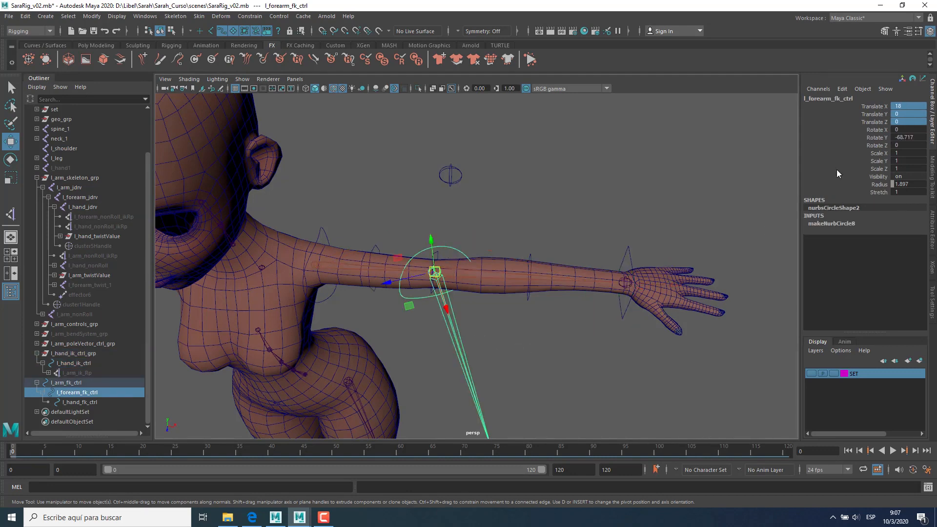
click(909, 138)
text(0)
key(Return)
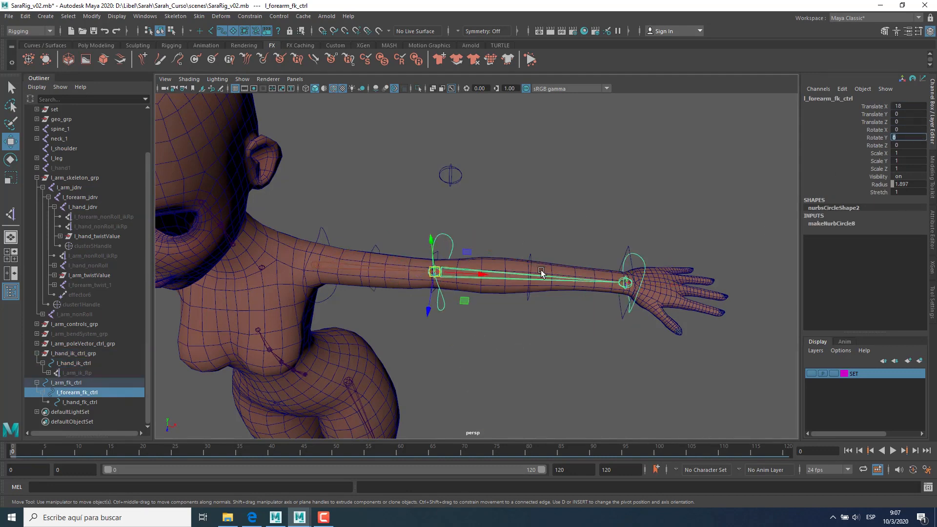
Step: Create a polygon cube at the origin between the feet as a template for a control shape
alt+middle_drag(541, 272, 495, 291)
click(537, 287)
alt+drag(495, 291, 562, 265)
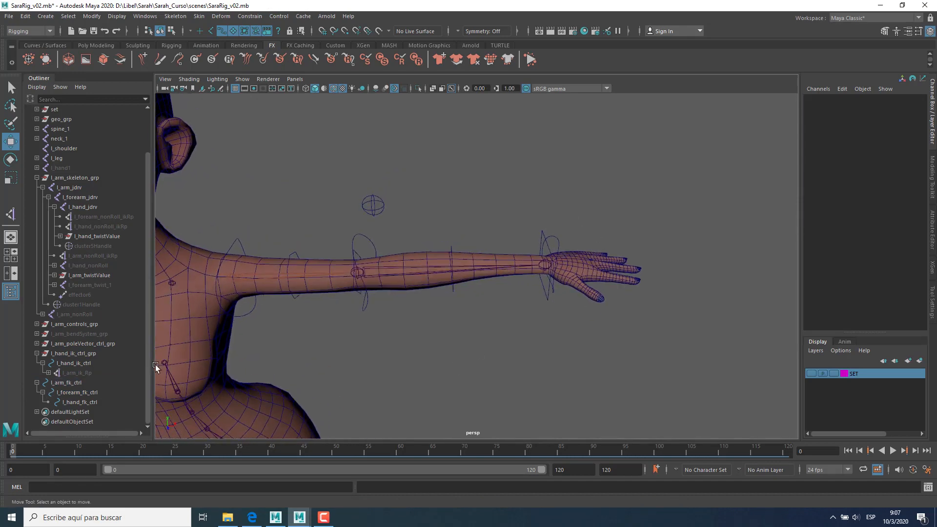
alt+right_drag(466, 361, 253, 369)
alt+middle_drag(254, 368, 393, 244)
alt+middle_drag(586, 352, 592, 188)
alt+right_drag(635, 283, 764, 389)
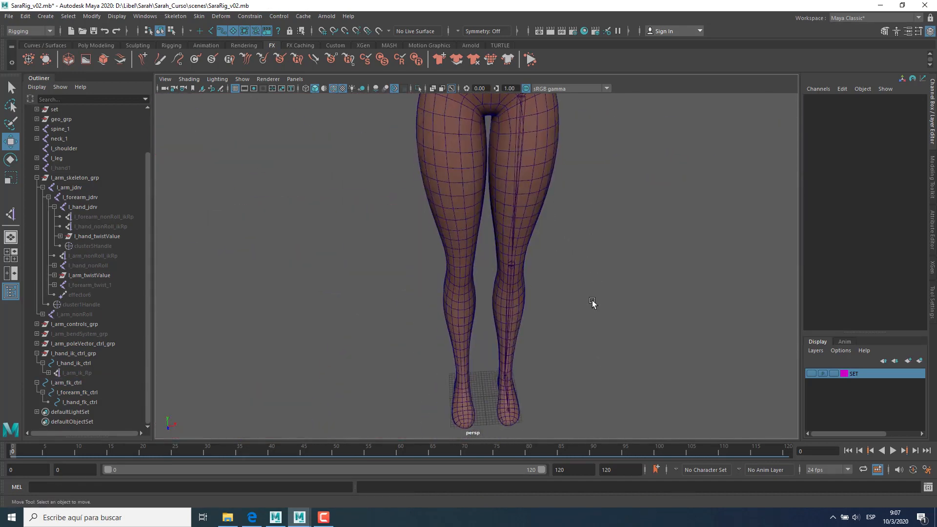
scroll(764, 391, up, 2)
shift+right_drag(661, 274, 661, 300)
alt+middle_drag(573, 364, 614, 337)
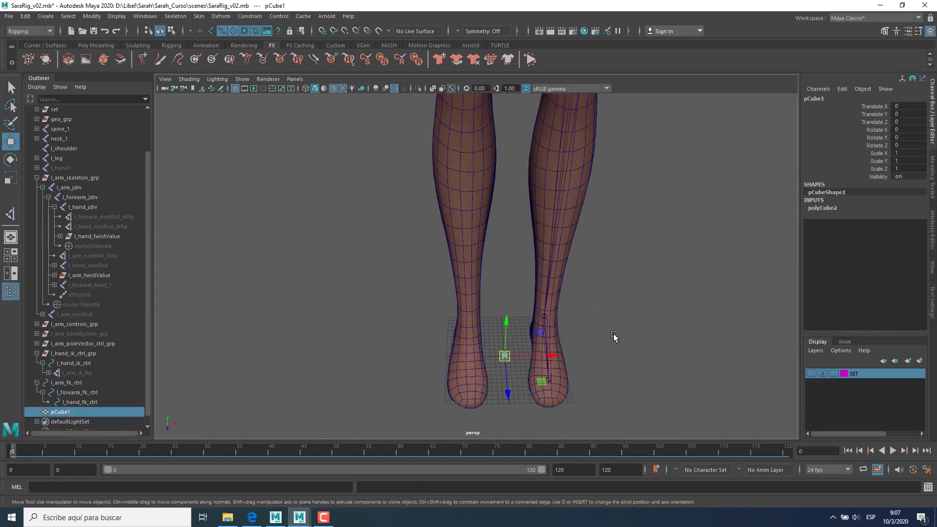
key(f)
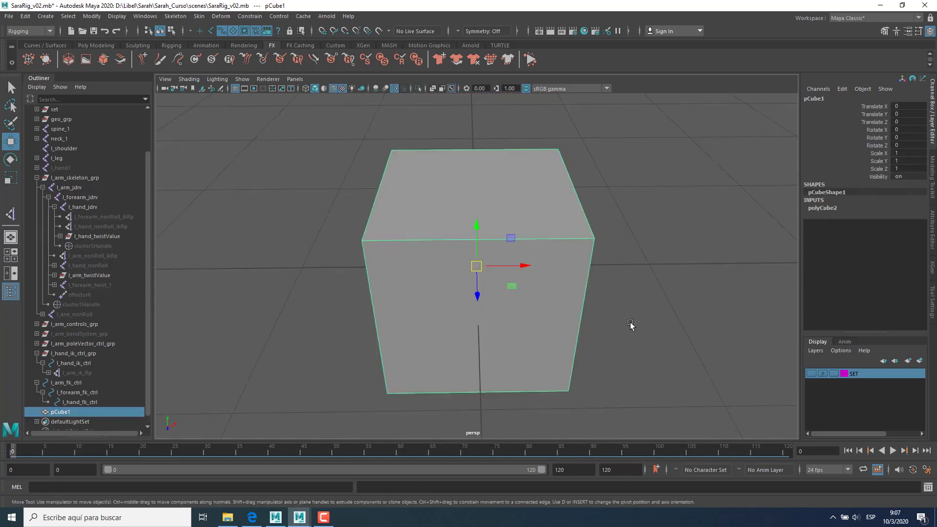
scroll(630, 325, up, 3)
scroll(665, 304, down, 5)
Step: Start a 1 Linear curve with the CV Curve Tool, snapping its points to the cube's vertices to trace its edges
click(46, 17)
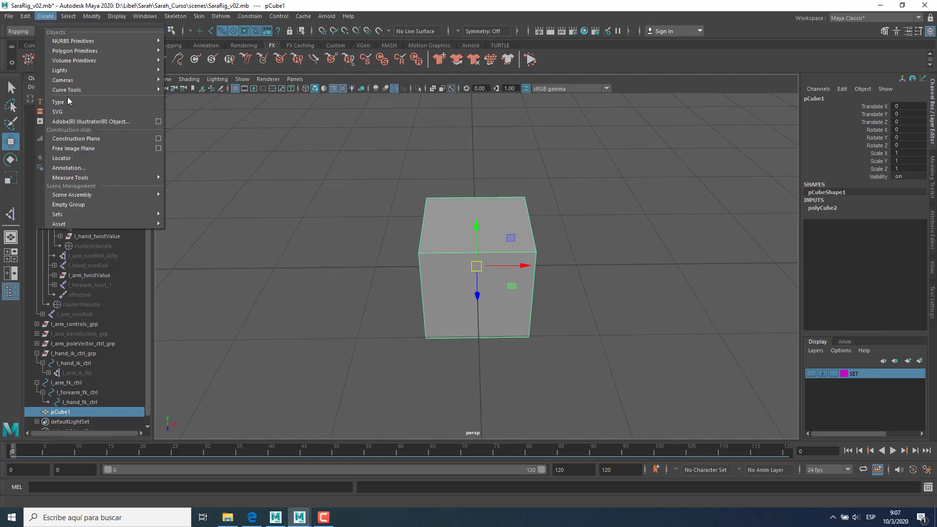
mouse_move(81, 91)
click(265, 91)
alt+drag(474, 218, 447, 224)
key(v)
click(367, 254)
click(400, 200)
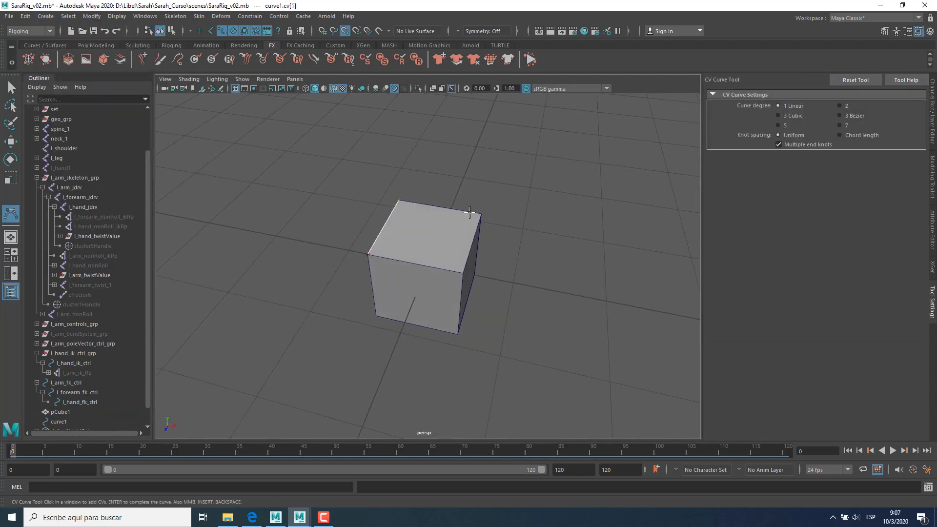
click(480, 214)
click(463, 272)
click(376, 317)
click(458, 335)
click(462, 272)
Step: Extend the curve through the remaining cube vertices until every edge is traced, and finish the curve
click(506, 289)
click(501, 201)
alt+drag(497, 285, 485, 308)
key(v)
click(481, 338)
click(497, 243)
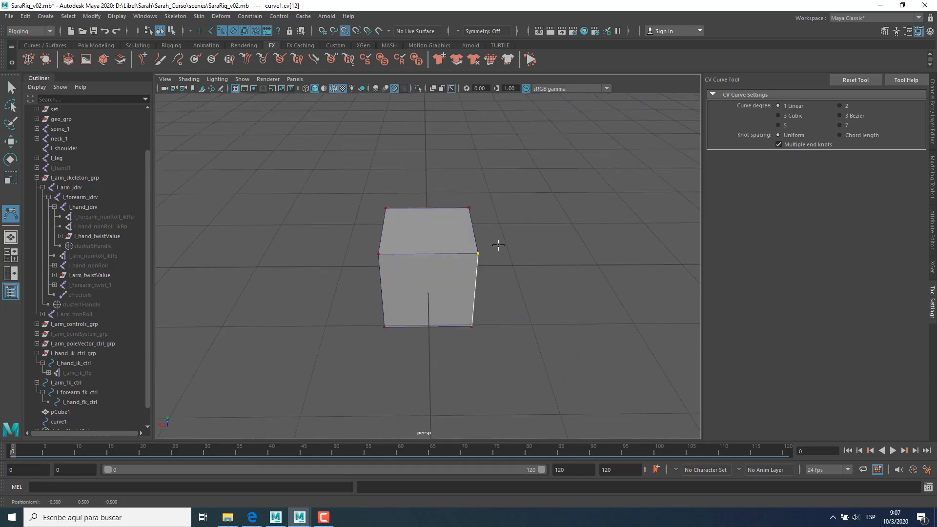
click(490, 336)
alt+drag(610, 230, 500, 321)
key(v)
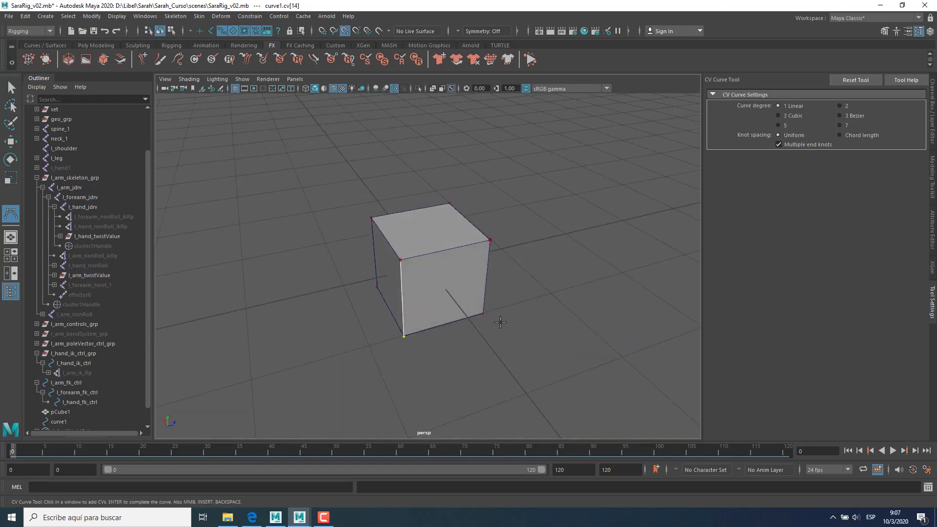
click(503, 323)
key(w)
Step: Delete the template cube pCube1, leaving only the traced curve
click(101, 412)
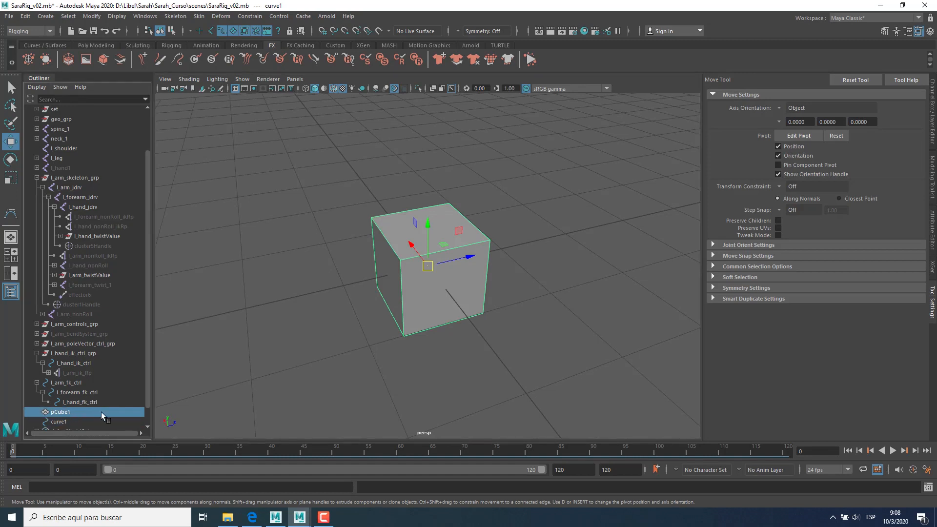
key(Delete)
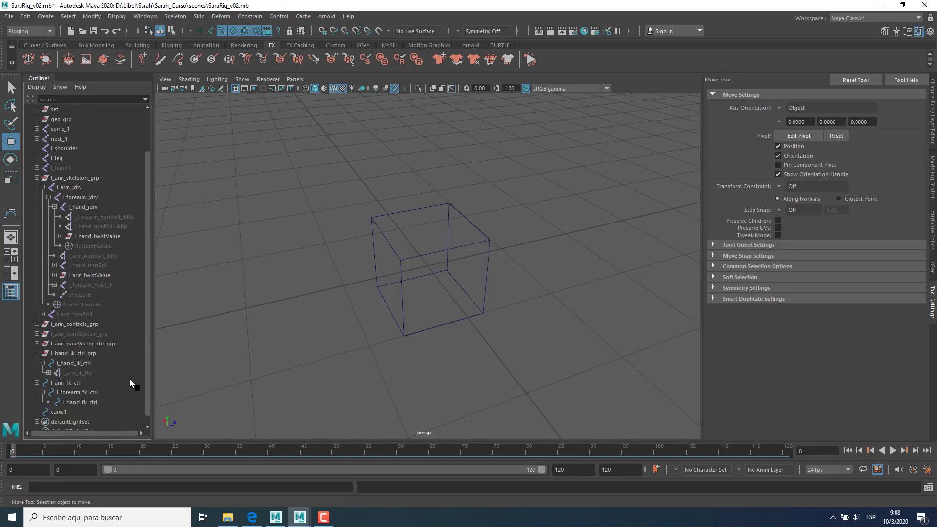
click(68, 413)
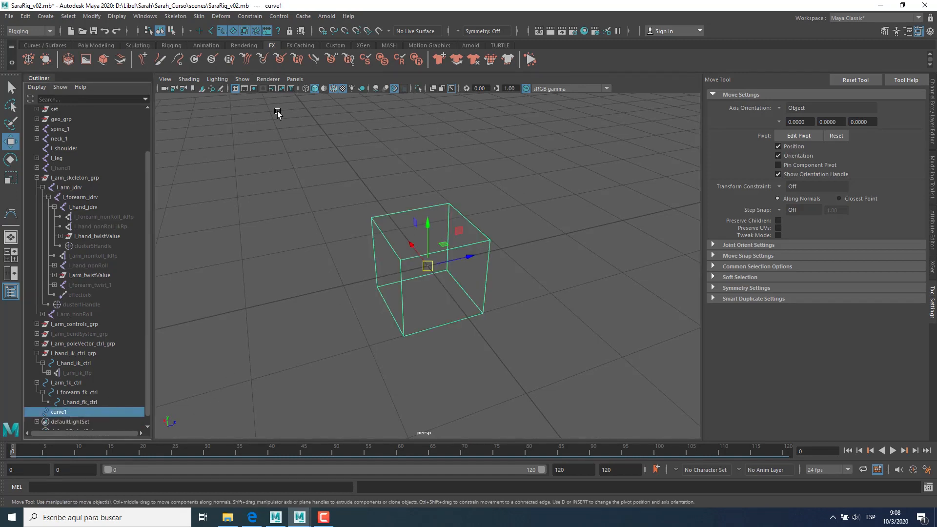
Step: Rename the cube-shaped curve as l_arm_ikFk_ctrl
click(930, 120)
scroll(523, 264, down, 10)
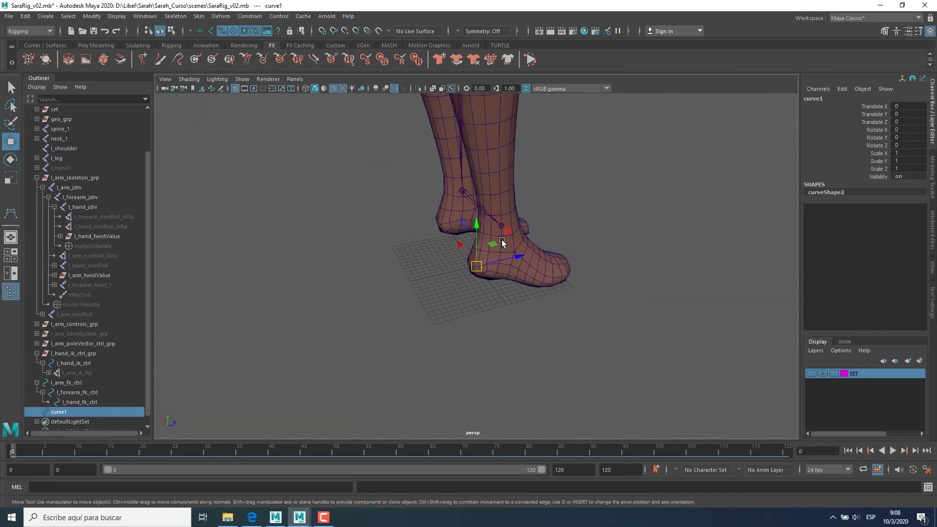
alt+drag(549, 264, 380, 312)
double_click(69, 409)
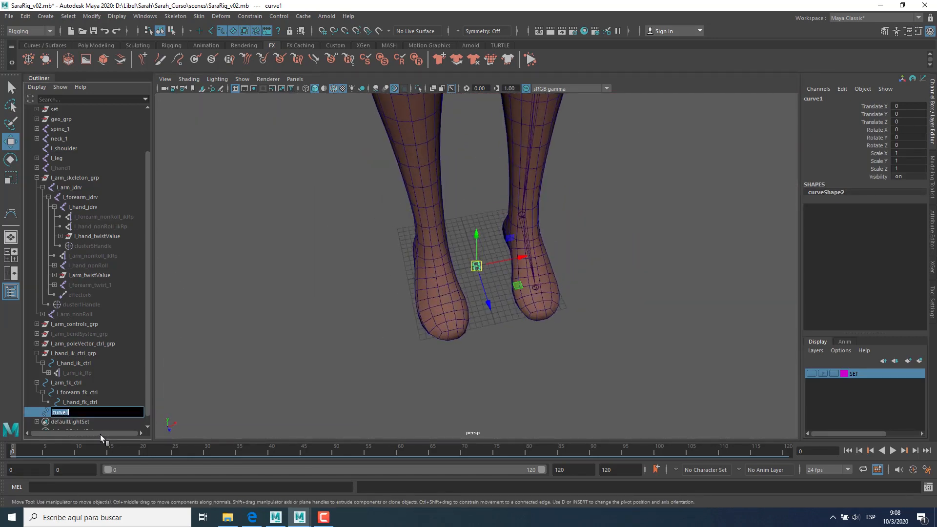
text(l_arm_ikFk_ctrl)
key(Return)
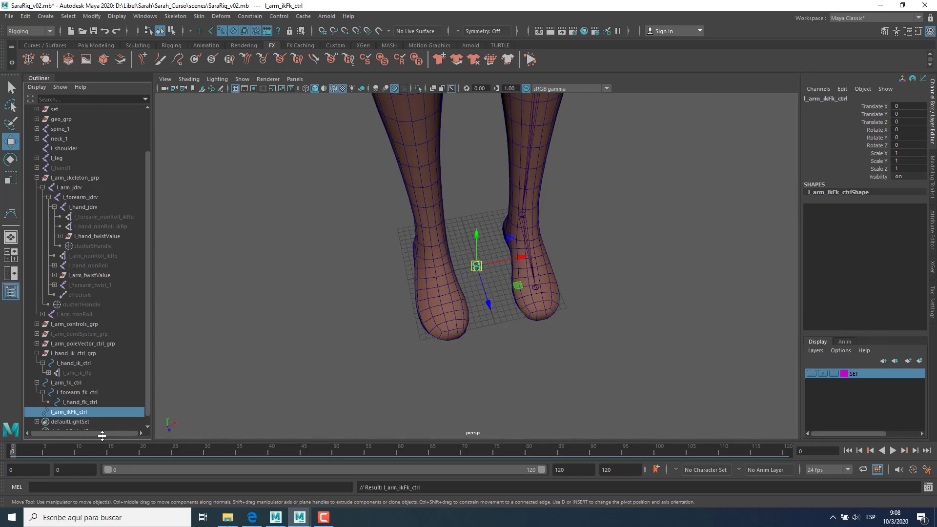
Step: Correct the capital F in the new control's name so it reads l_arm_ikfk_ctrl
double_click(73, 413)
click(73, 412)
key(BackSpace)
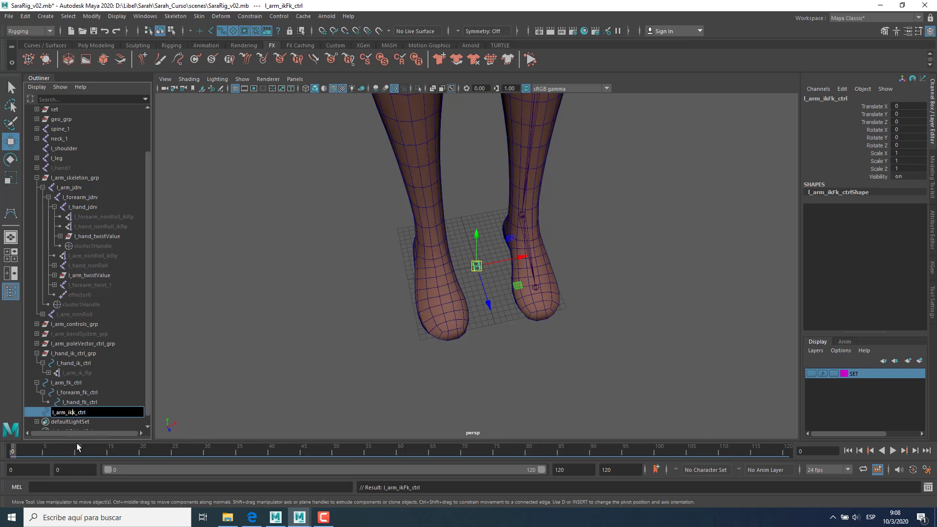
text(f)
key(Return)
Step: Group l_arm_ikfk_ctrl and name the group l_arm_ikfk_ctrl_grp
alt+drag(429, 244, 502, 266)
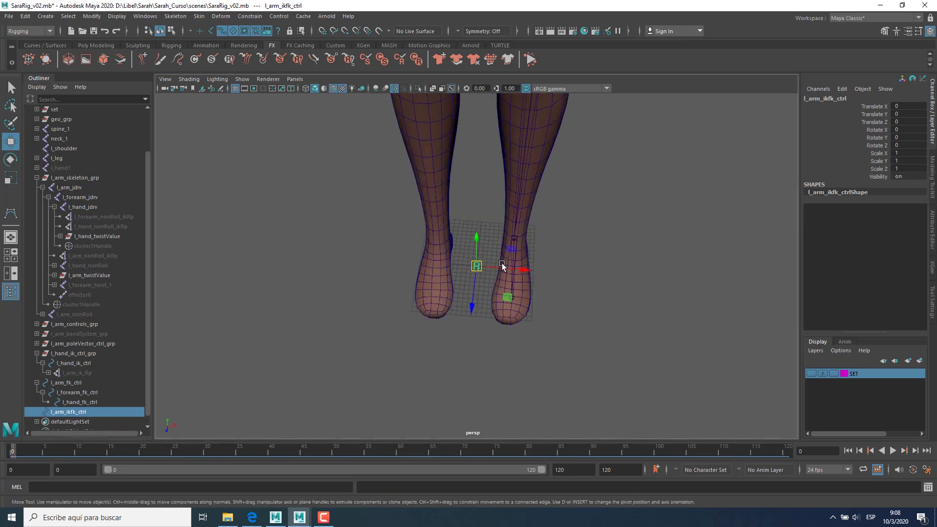
alt+drag(605, 221, 618, 224)
key(ctrl+g)
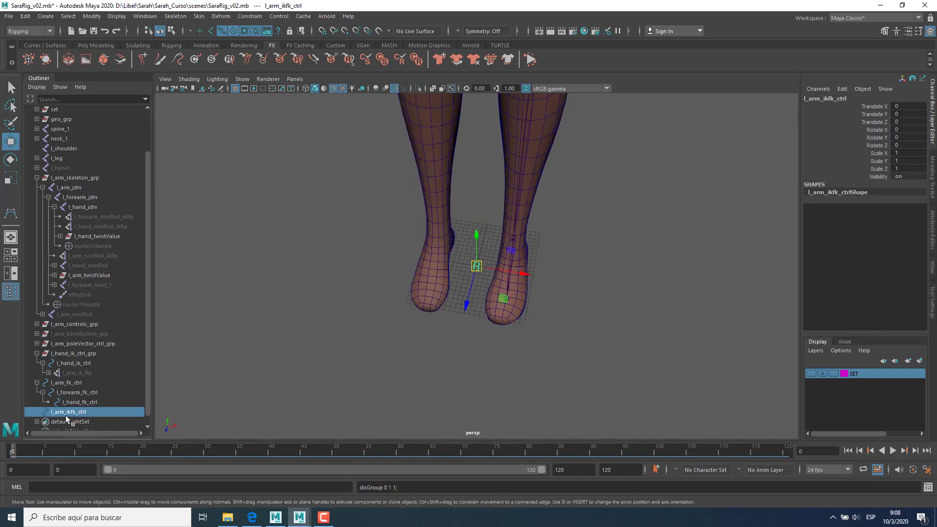
click(37, 412)
double_click(73, 422)
key(ctrl+c)
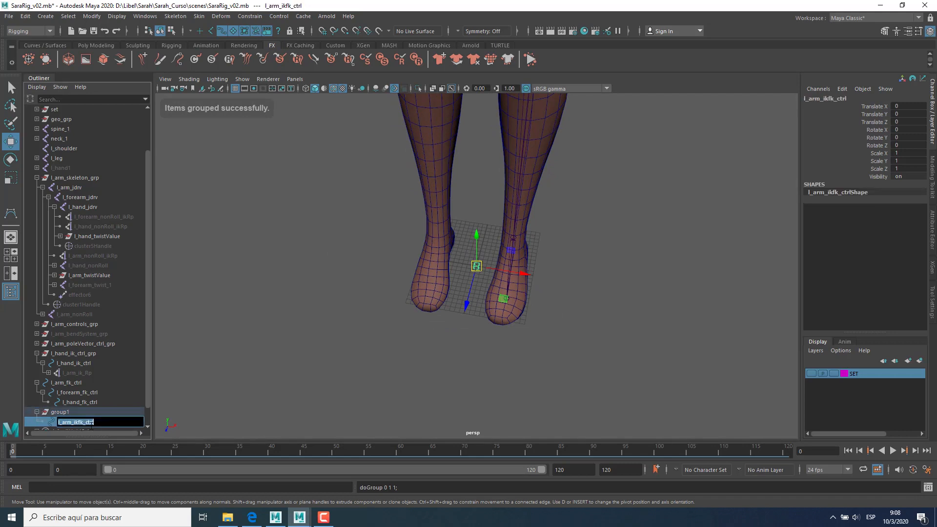
double_click(77, 413)
key(ctrl+v)
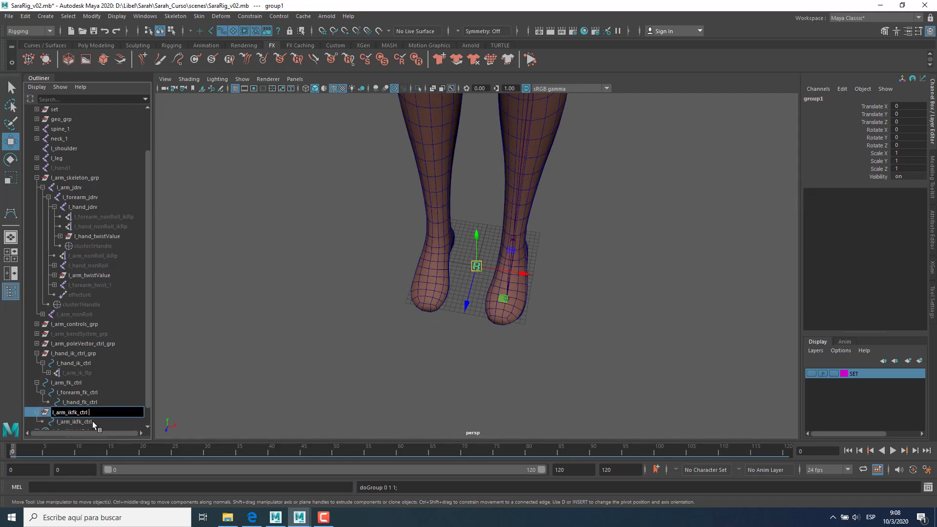
text(_grp)
key(Return)
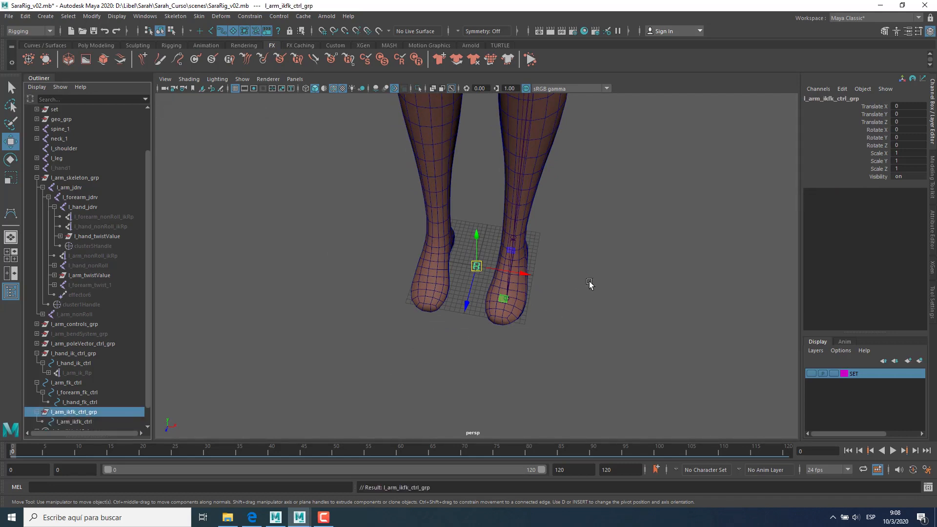
Step: Parent constrain l_arm_ikfk_ctrl_grp to l_hand_jdrv with Maintain offset off and all translate and rotate axes constrained
scroll(561, 273, down, 5)
alt+right_drag(562, 273, 610, 296)
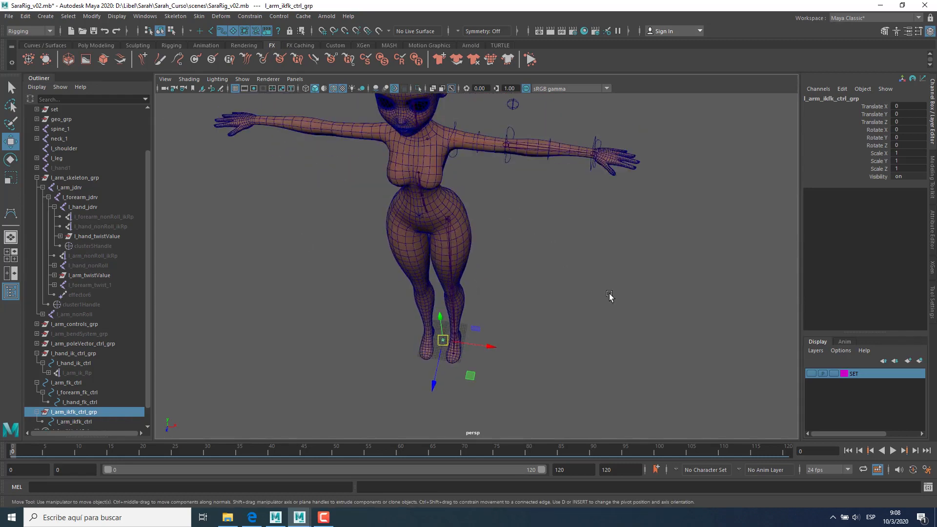
alt+drag(622, 201, 160, 256)
click(81, 207)
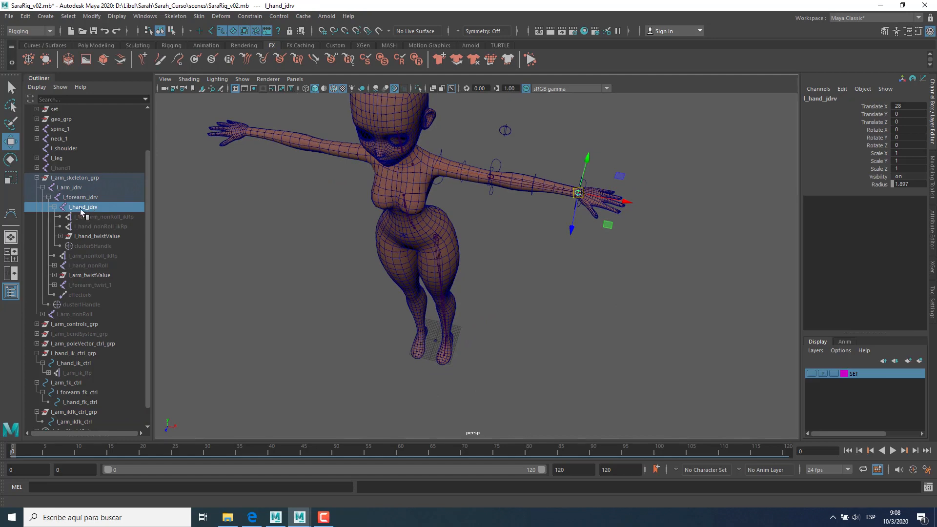
scroll(78, 313, down, 2)
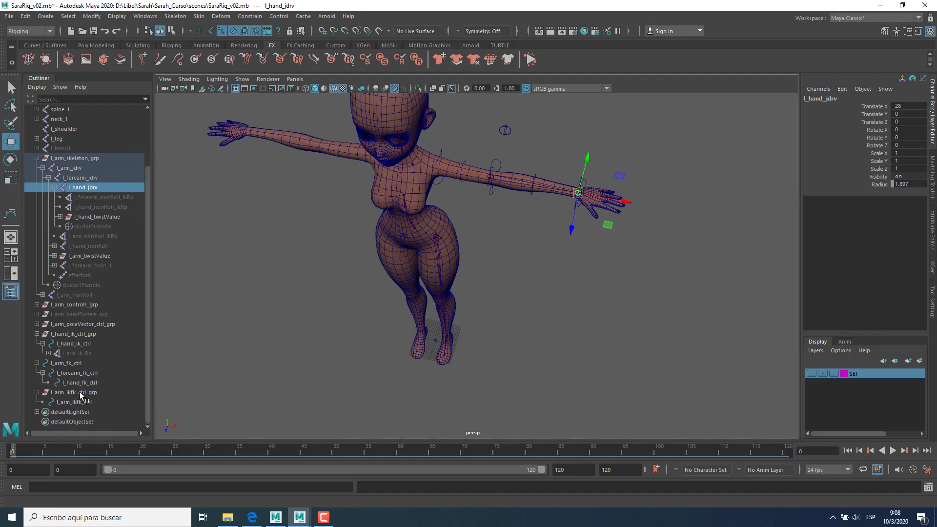
ctrl+click(80, 393)
click(249, 17)
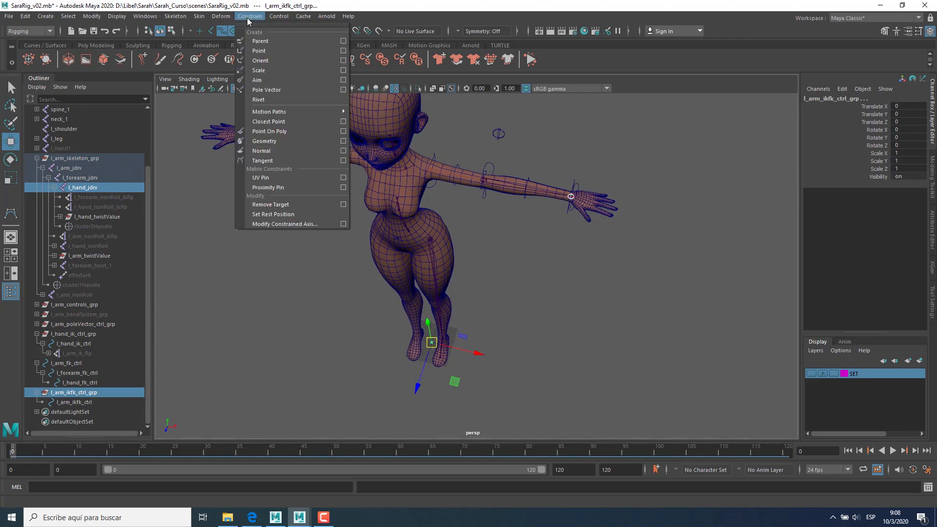
click(343, 41)
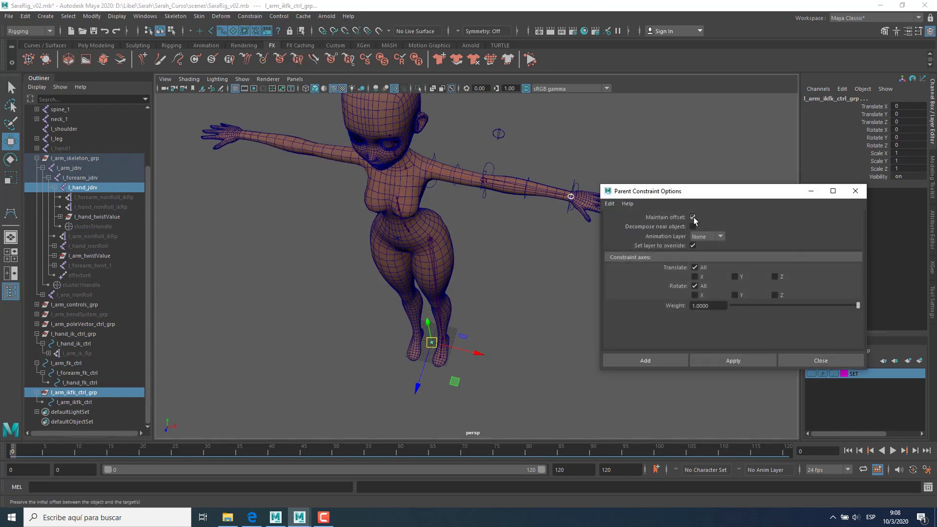
click(693, 217)
click(751, 362)
alt+drag(419, 257, 402, 233)
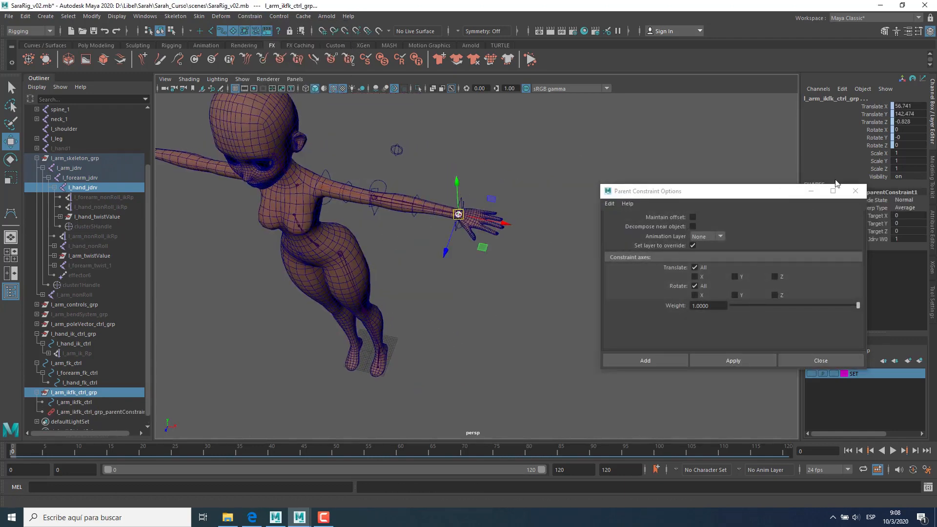
click(856, 191)
Step: Move l_arm_ikfk_ctrl outward and above the wrist, to a Translate X of about 5 and Translate Y of about 5.2
click(79, 403)
alt+drag(556, 299, 581, 229)
alt+middle_drag(493, 147, 488, 327)
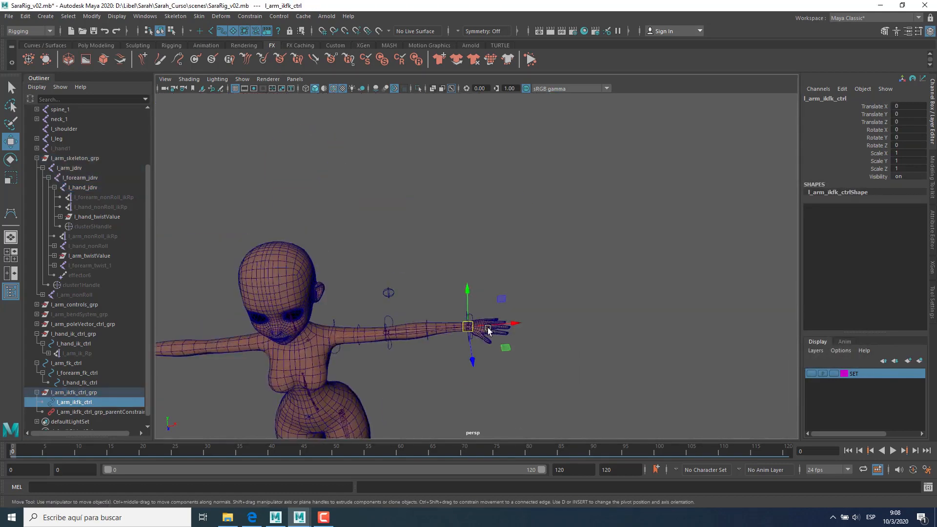
alt+right_drag(488, 327, 586, 357)
click(84, 393)
alt+middle_drag(519, 349, 573, 179)
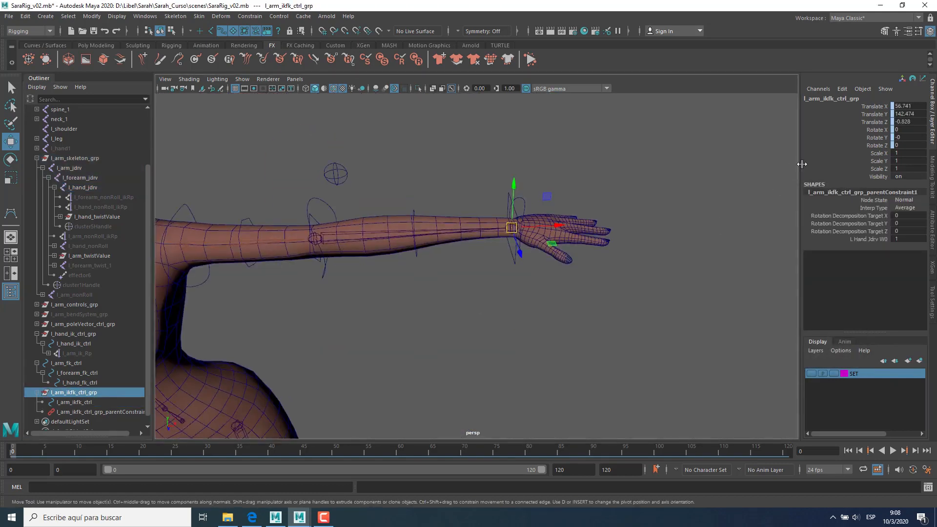
click(96, 402)
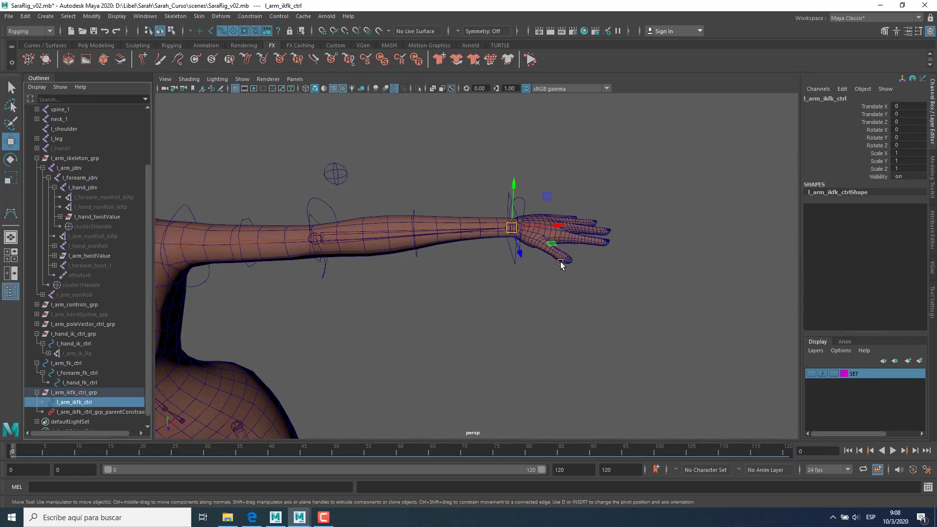
drag(556, 224, 590, 224)
drag(553, 187, 555, 150)
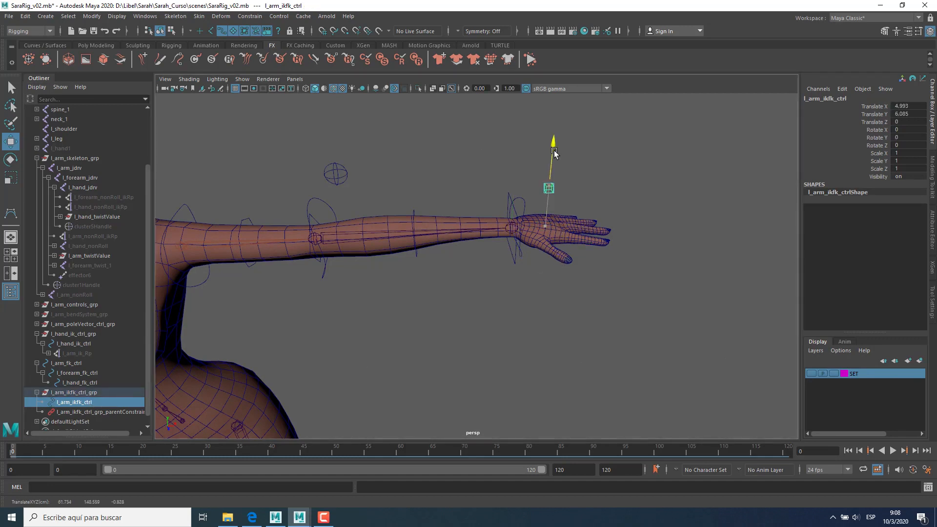
alt+drag(554, 249, 561, 320)
key(f)
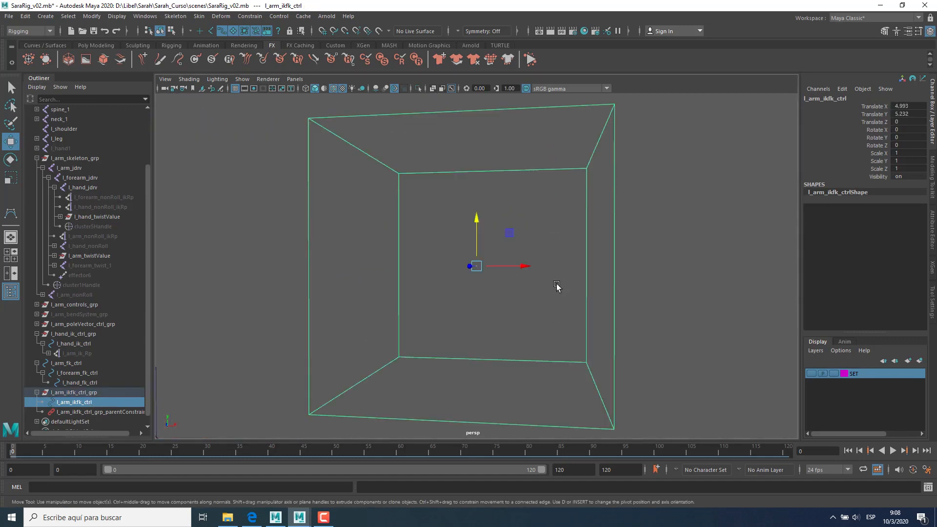
Step: Scale l_arm_ikfk_ctrl uniformly to 2 on X, Y and Z, and deselect it
alt+right_drag(556, 286, 300, 293)
alt+drag(300, 293, 566, 293)
key(r)
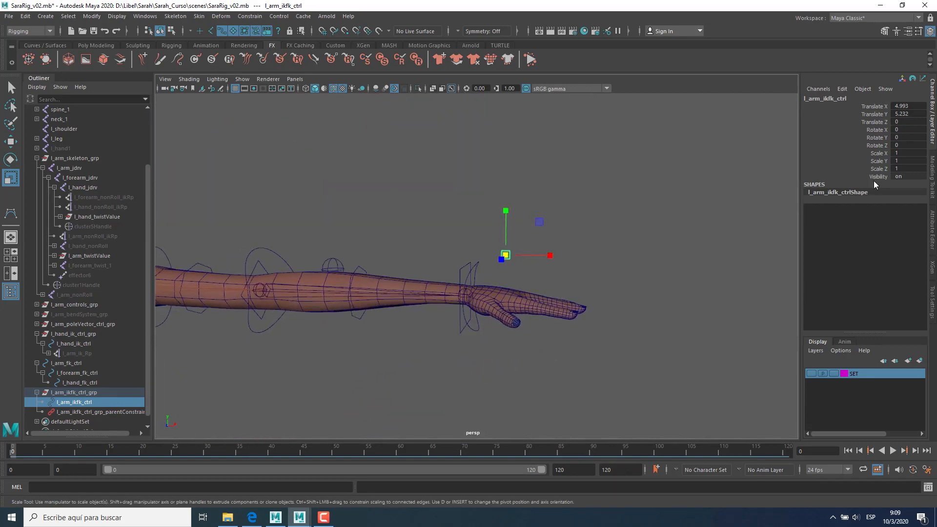
drag(908, 153, 904, 168)
click(905, 168)
text(2)
key(Return)
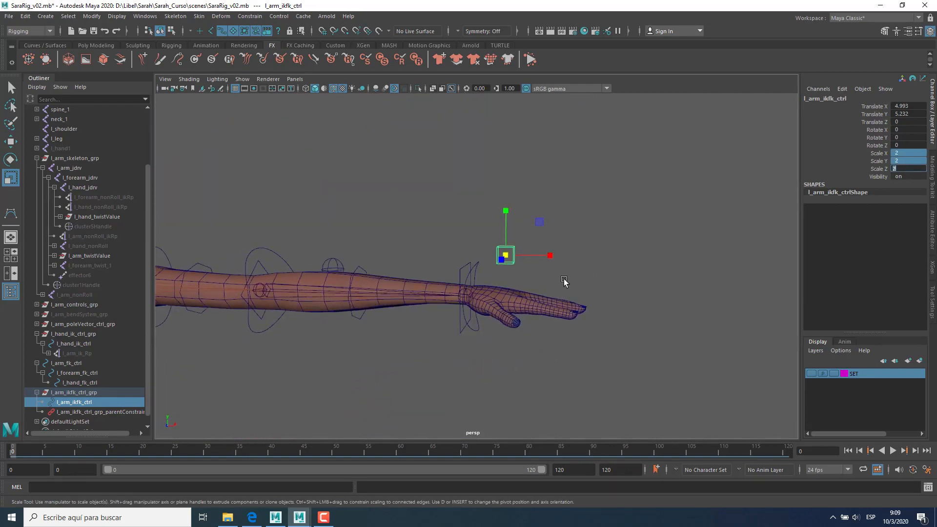
key(w)
click(619, 242)
Step: Inspect the size and placement of l_arm_ikfk_ctrl beside the left hand from several angles
key(f)
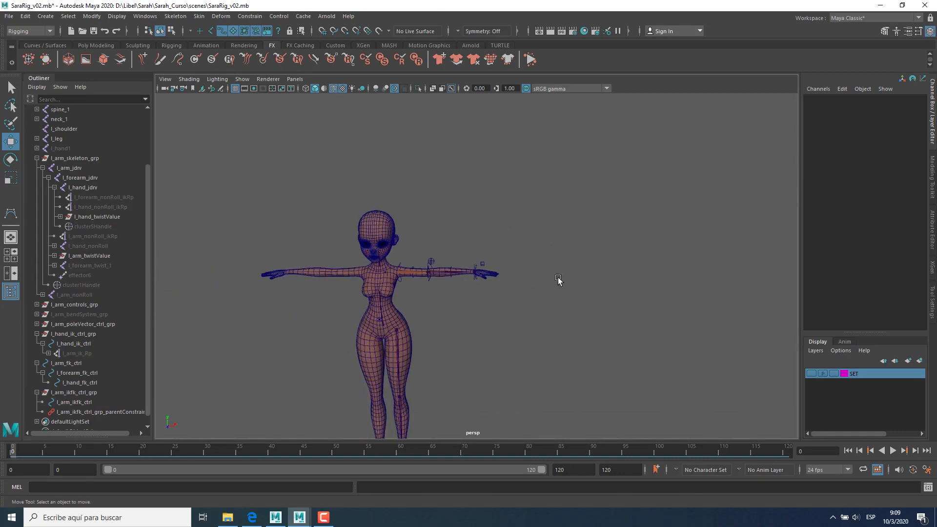
scroll(558, 278, up, 5)
alt+drag(535, 310, 453, 304)
scroll(496, 246, up, 4)
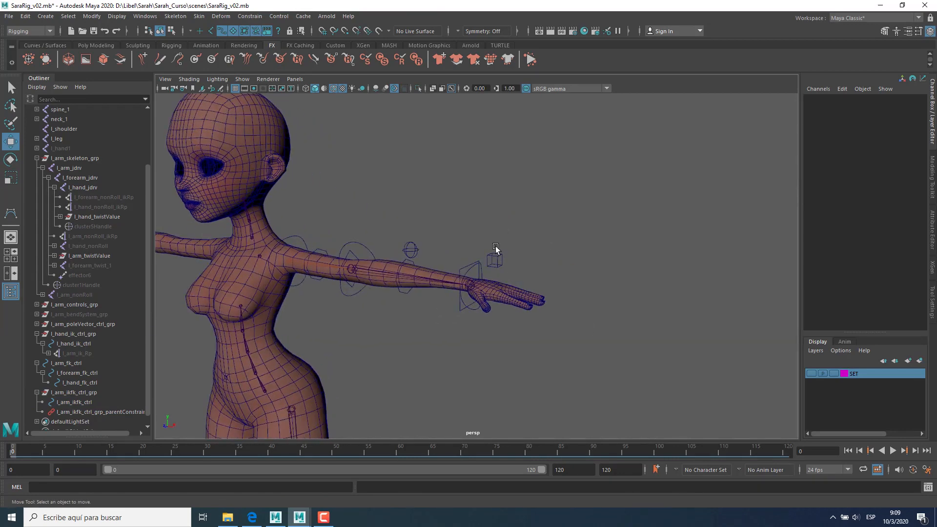
scroll(496, 246, down, 3)
click(495, 256)
scroll(537, 268, up, 5)
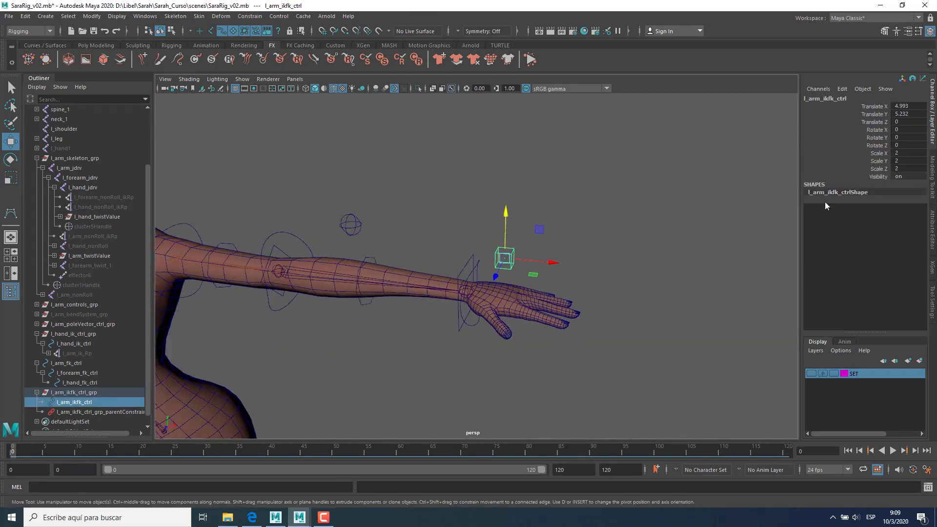
alt+drag(579, 278, 586, 280)
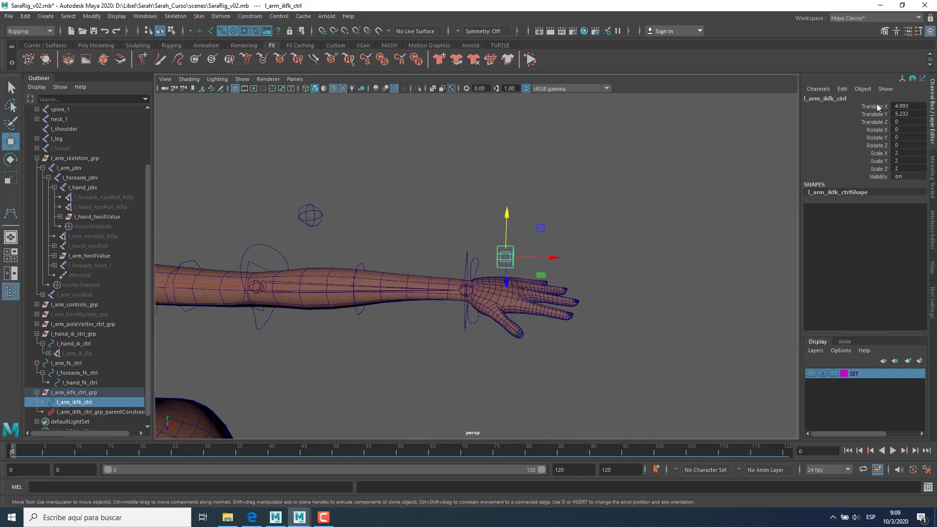
alt+drag(656, 292, 629, 280)
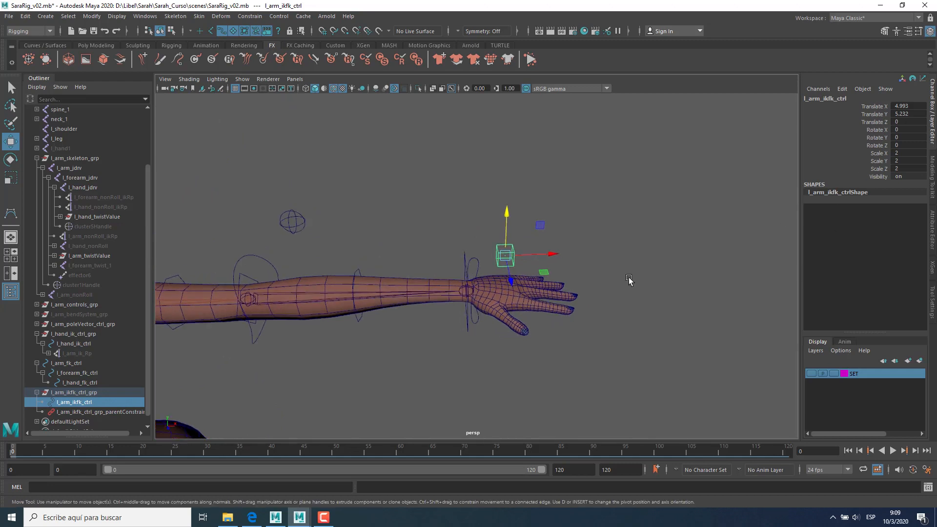
click(628, 280)
scroll(633, 308, down, 5)
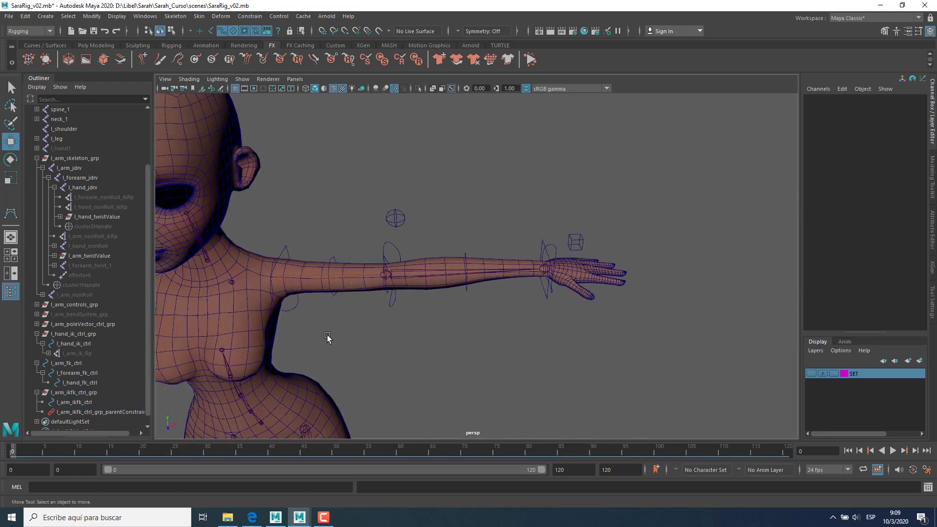
click(581, 241)
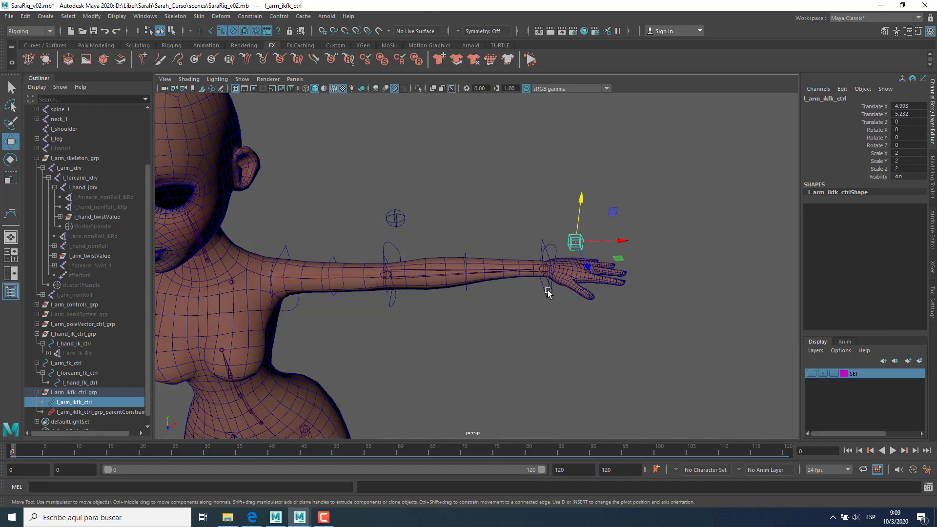
alt+drag(580, 302, 544, 317)
Step: Test-rotate l_forearm_fk_ctrl about -35.5 degrees around Y, and undo the rotation
click(397, 235)
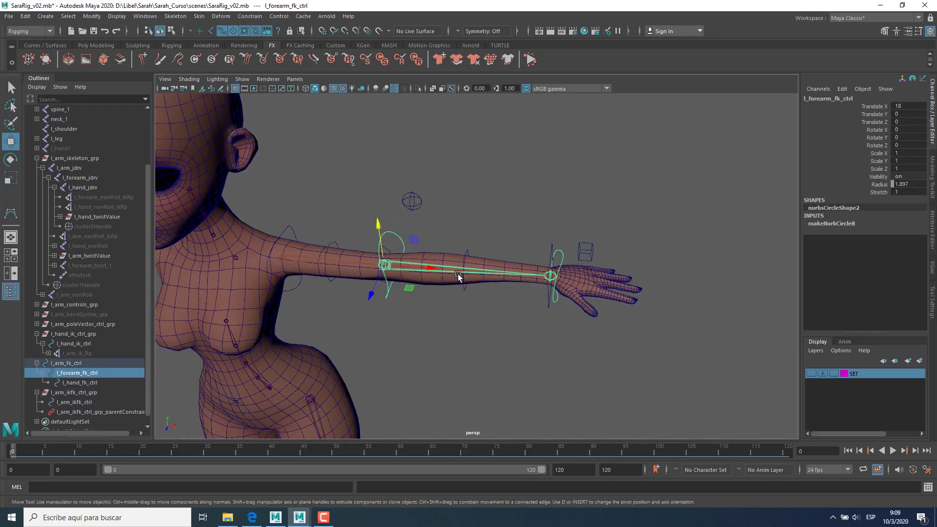
key(e)
drag(406, 292, 391, 299)
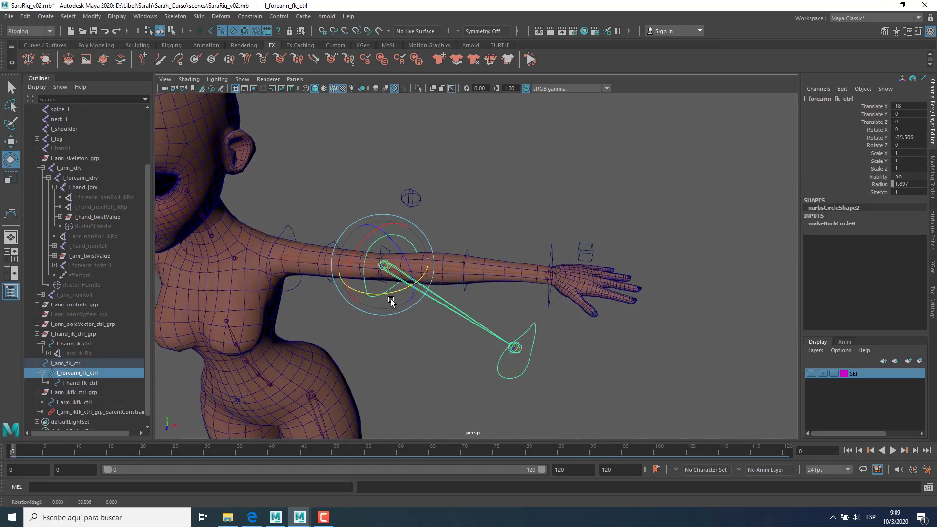
alt+drag(501, 274, 496, 286)
key(ctrl+z)
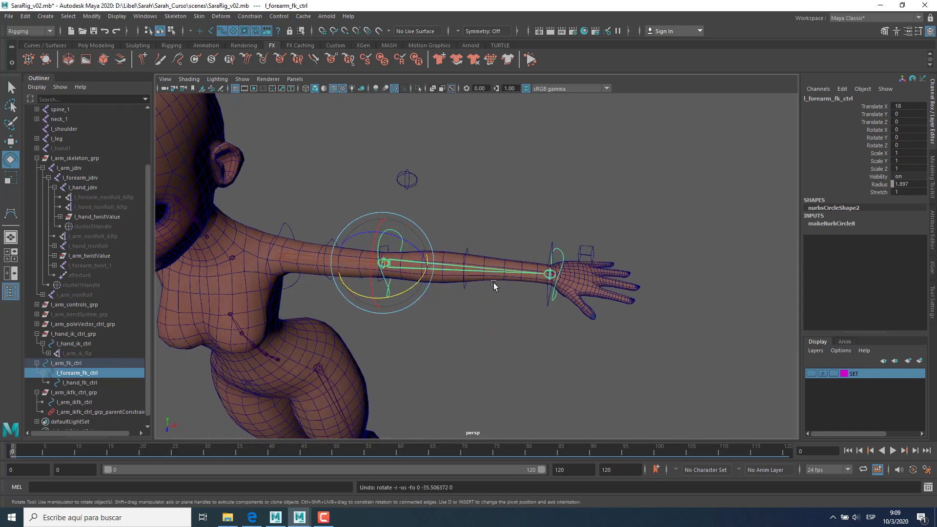
drag(879, 106, 880, 122)
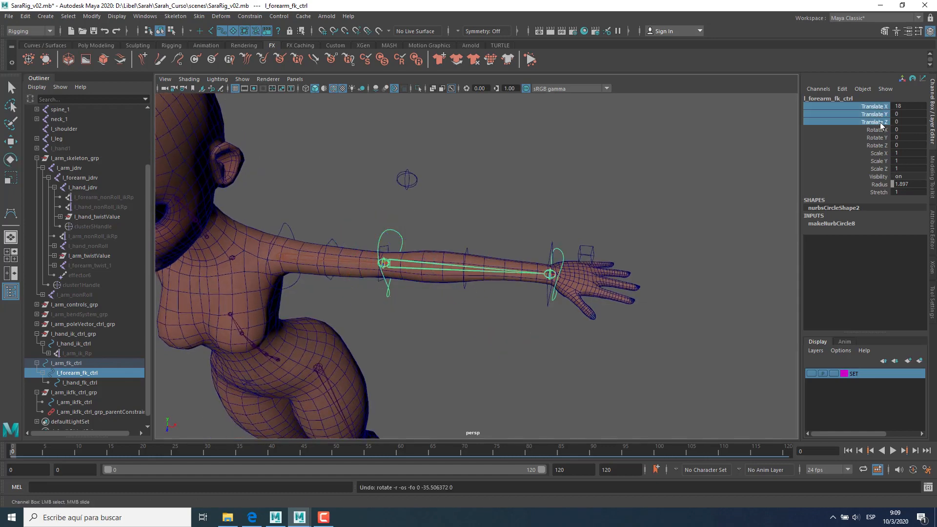
Step: Define a new keyable float attribute ikfk for l_arm_ikfk_ctrl with minimum 0, maximum 1 and default 1
click(587, 252)
click(590, 254)
alt+drag(610, 271, 609, 266)
key(w)
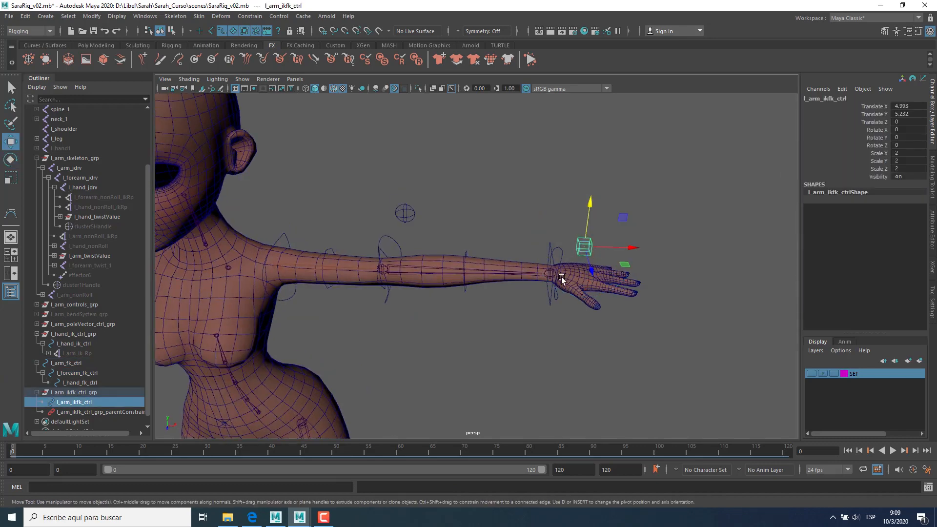
alt+drag(429, 252, 430, 248)
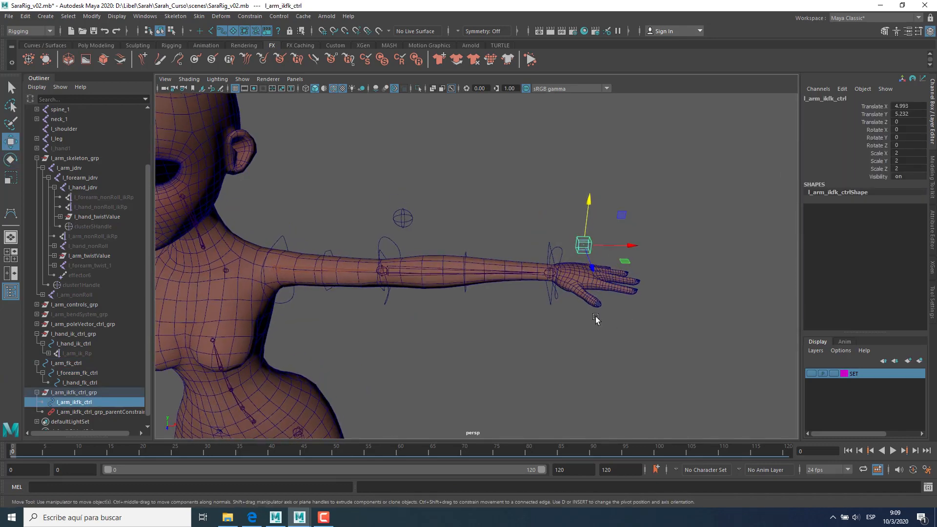
mouse_move(591, 320)
alt+mouse_down()
mouse_move(573, 328)
mouse_move(585, 336)
alt+mouse_up()
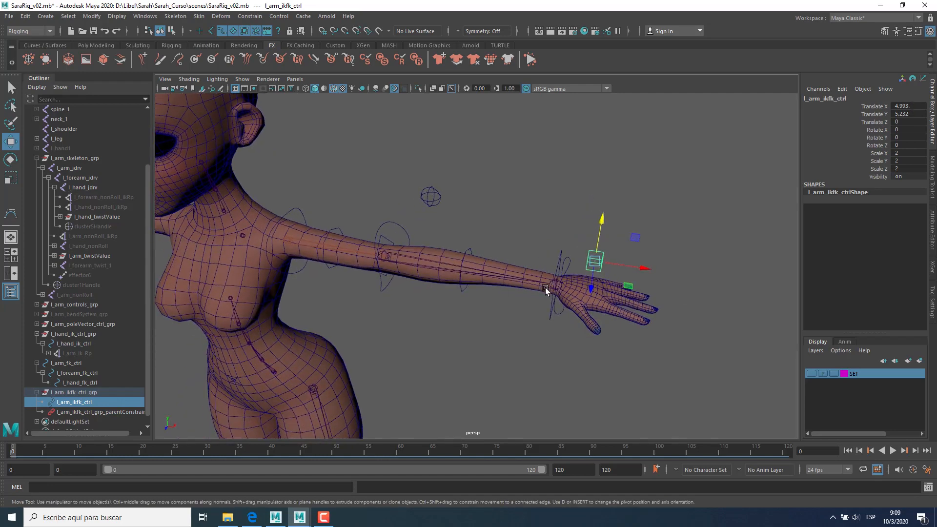
alt+drag(542, 288, 603, 263)
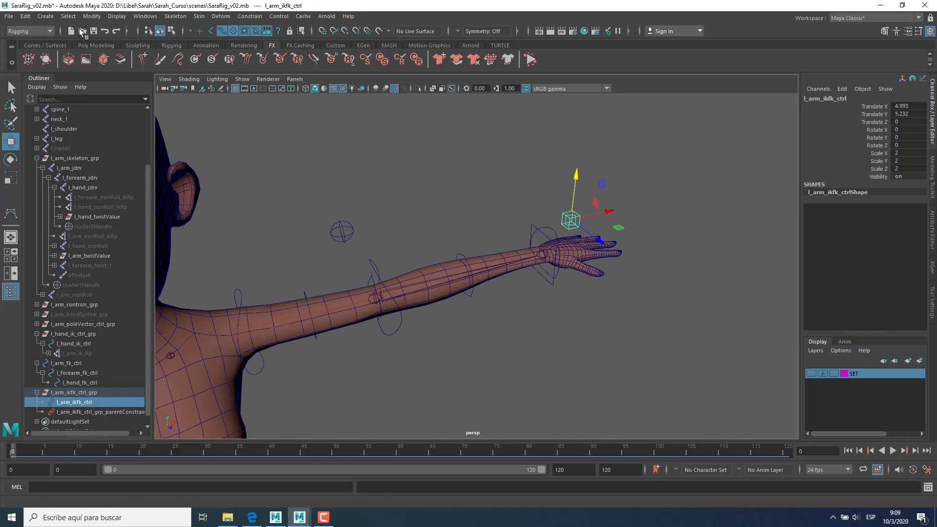
click(90, 17)
click(128, 195)
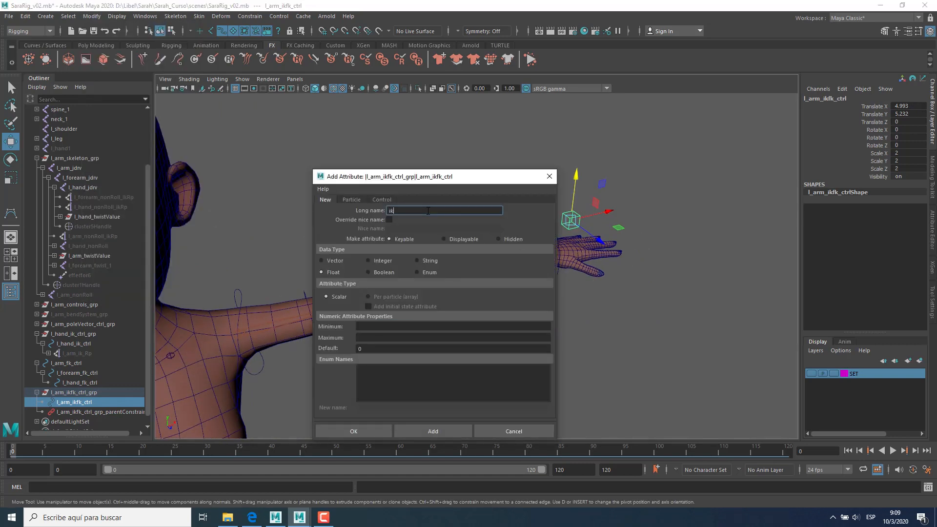
click(391, 327)
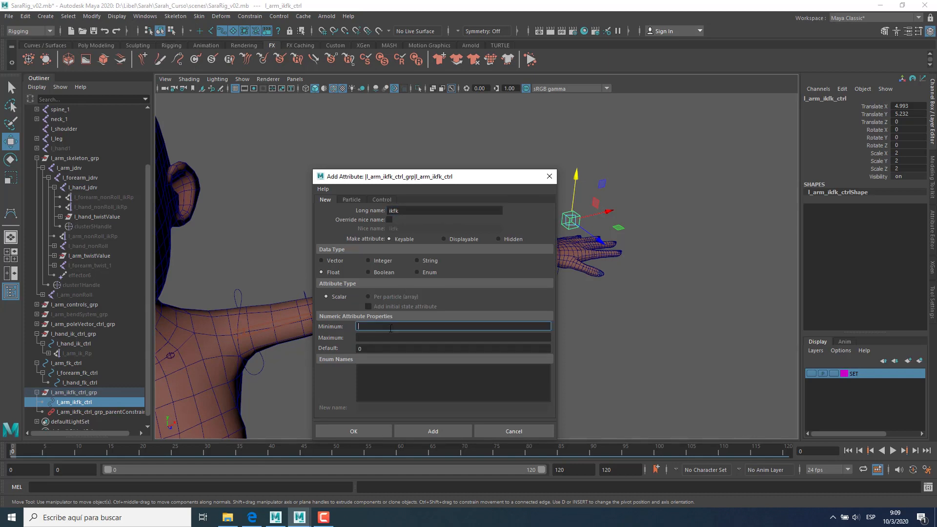
key(Tab)
text(1)
key(Tab)
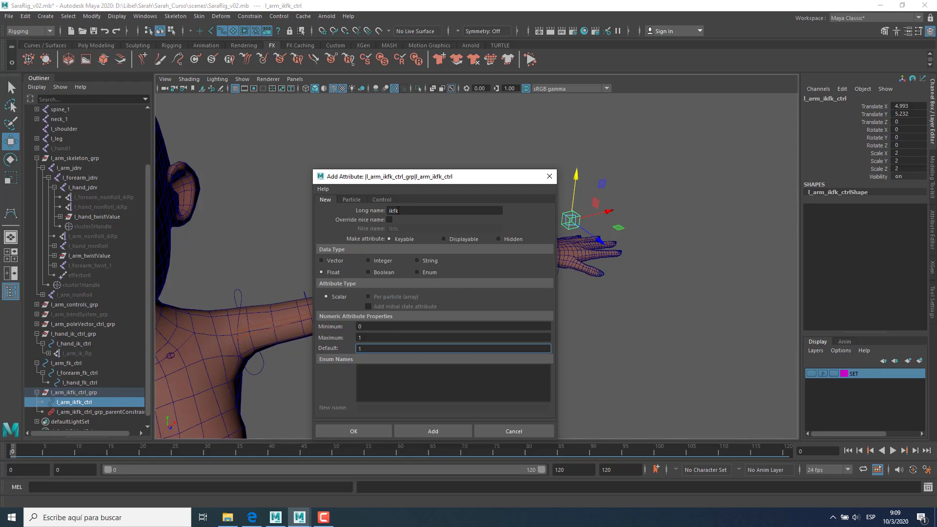
Step: Shorten the new attribute's long name to ik and add it to l_arm_ikfk_ctrl
drag(394, 211, 406, 211)
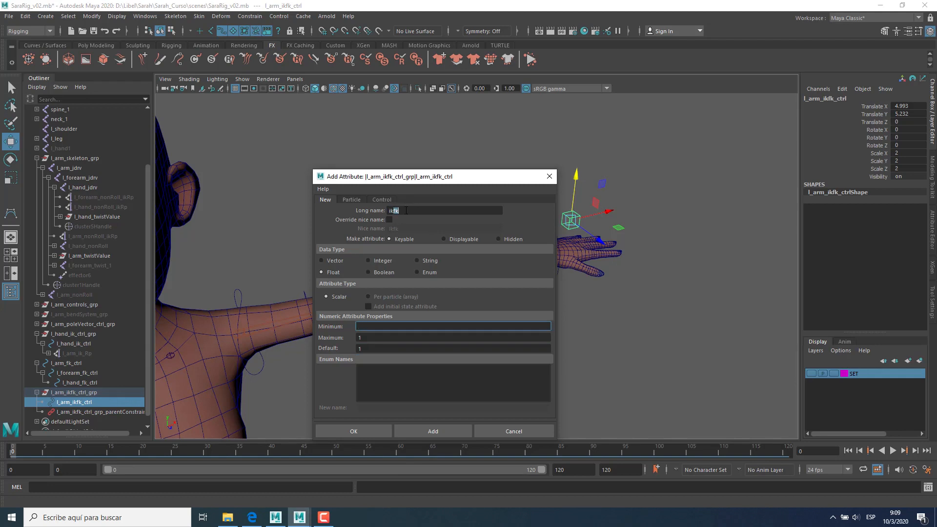
key(Tab)
click(409, 211)
key(BackSpace)
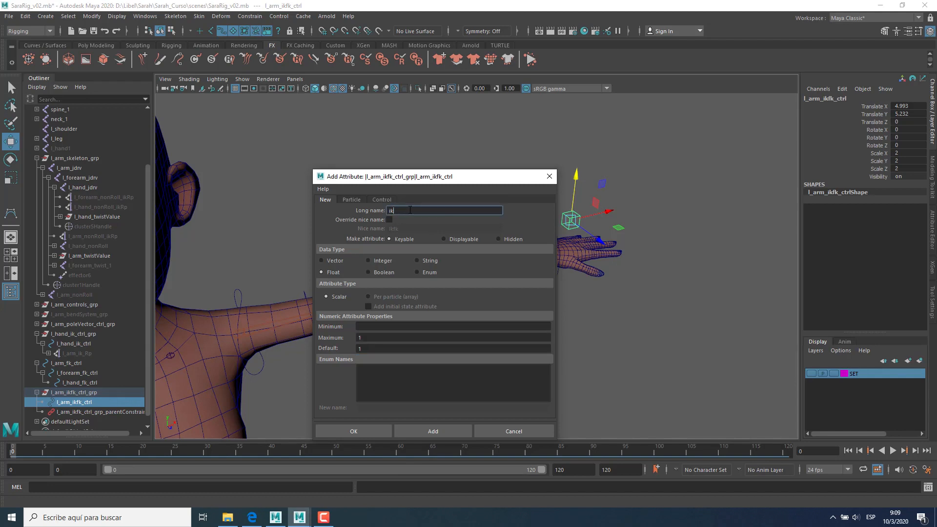
click(447, 429)
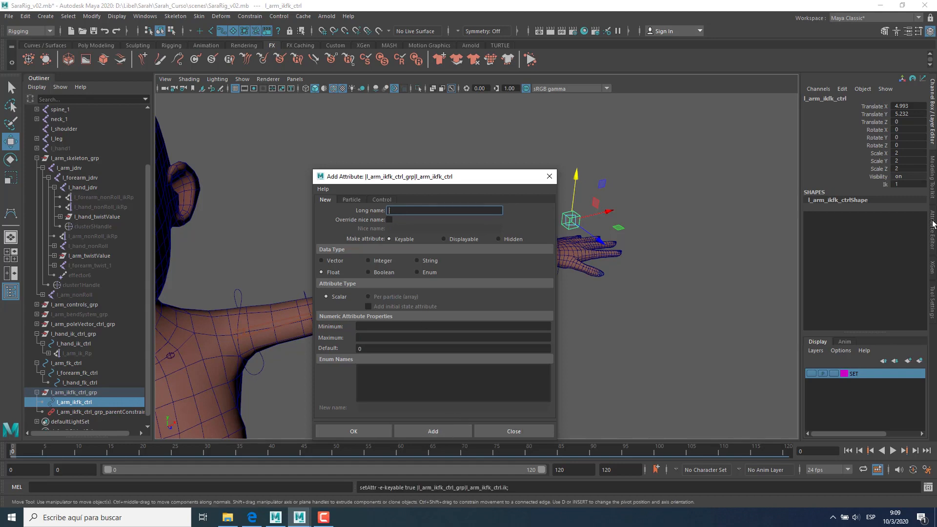
click(550, 177)
click(884, 185)
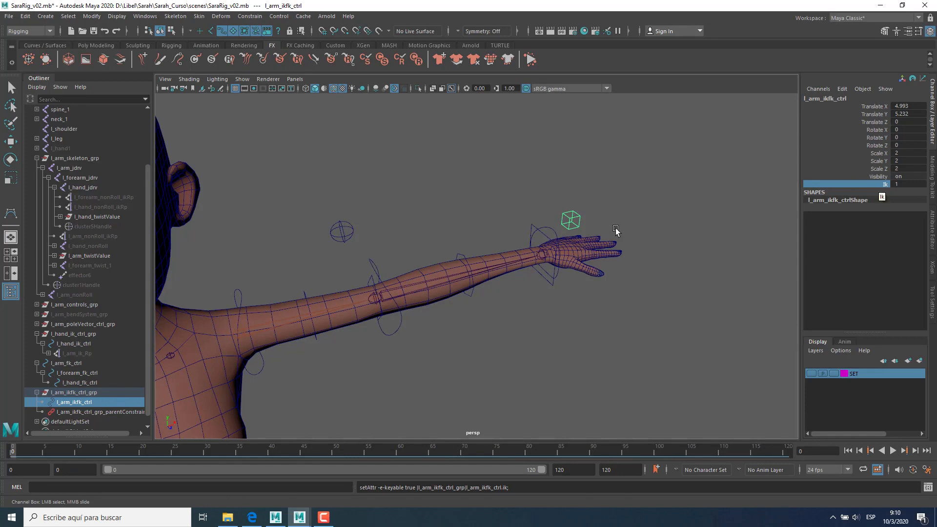
Step: Open the Connection Editor with l_arm_ikfk_ctrl as the source and choose its ik attribute as the output
alt+drag(633, 231, 654, 272)
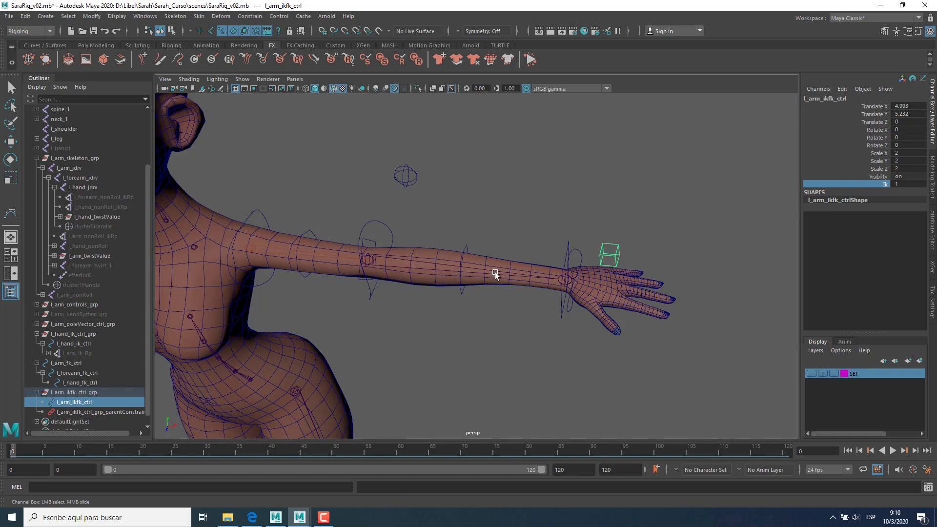
alt+drag(495, 274, 487, 289)
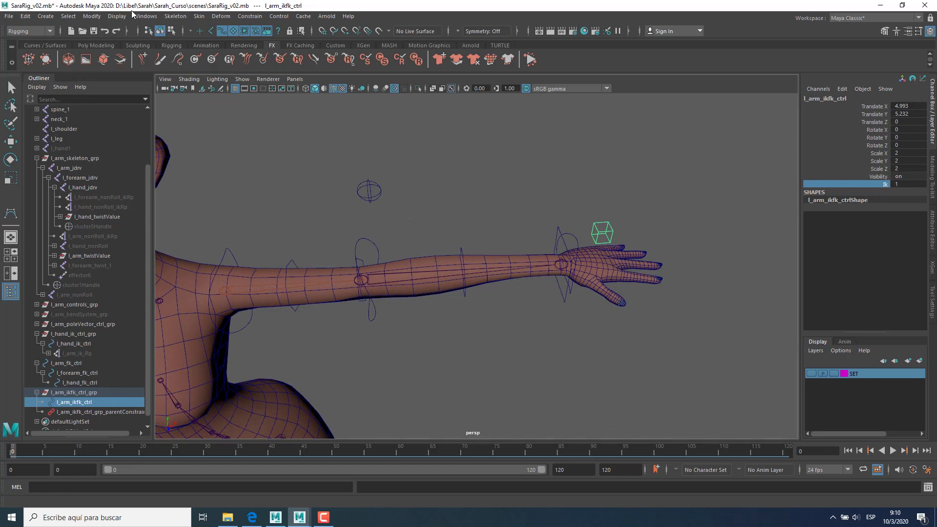
click(145, 17)
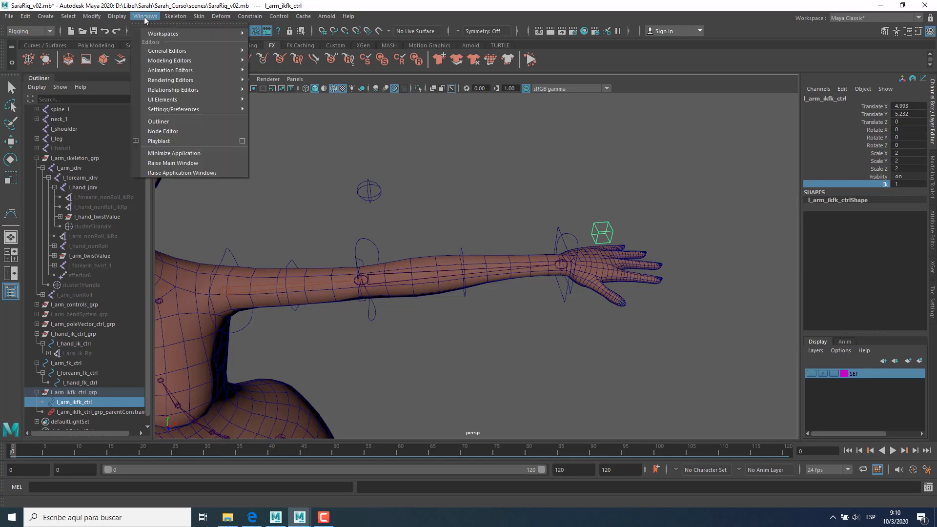
mouse_move(179, 53)
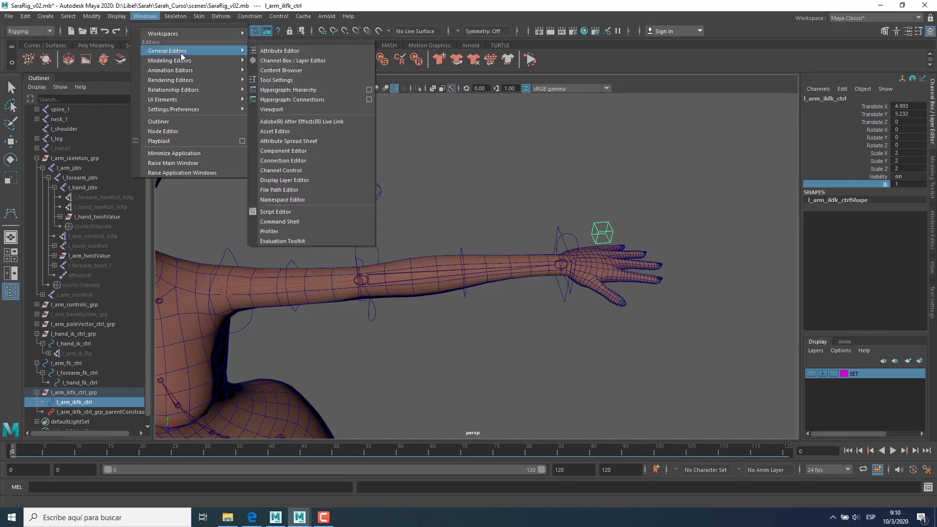
click(294, 161)
scroll(397, 331, down, 10)
click(370, 374)
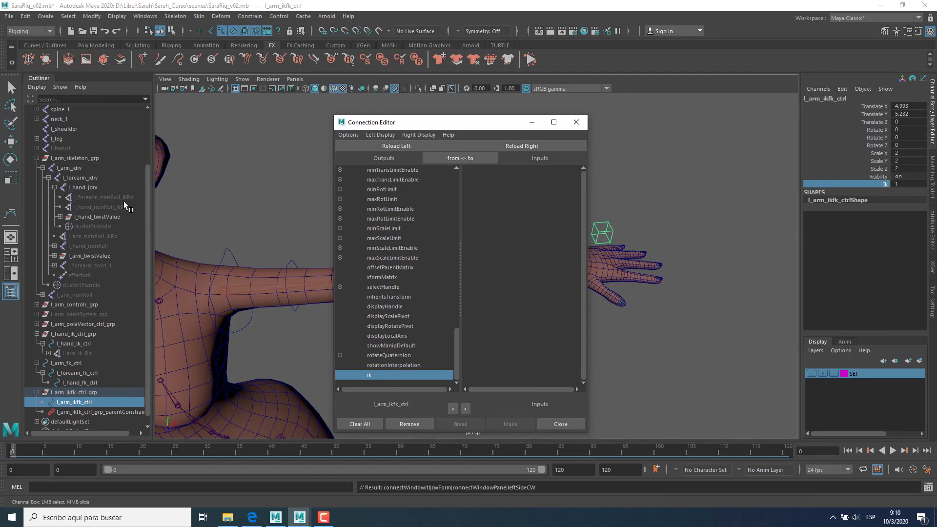
Step: Load l_arm_ik_Rp as the connection target, connect ik to its ikBlend, and minimize the Connection Editor
click(78, 353)
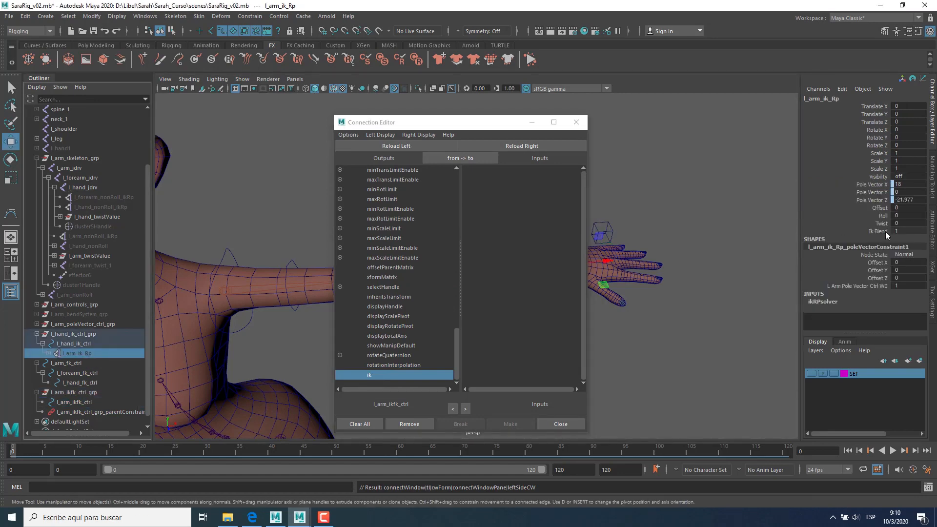
drag(498, 124, 671, 122)
click(672, 143)
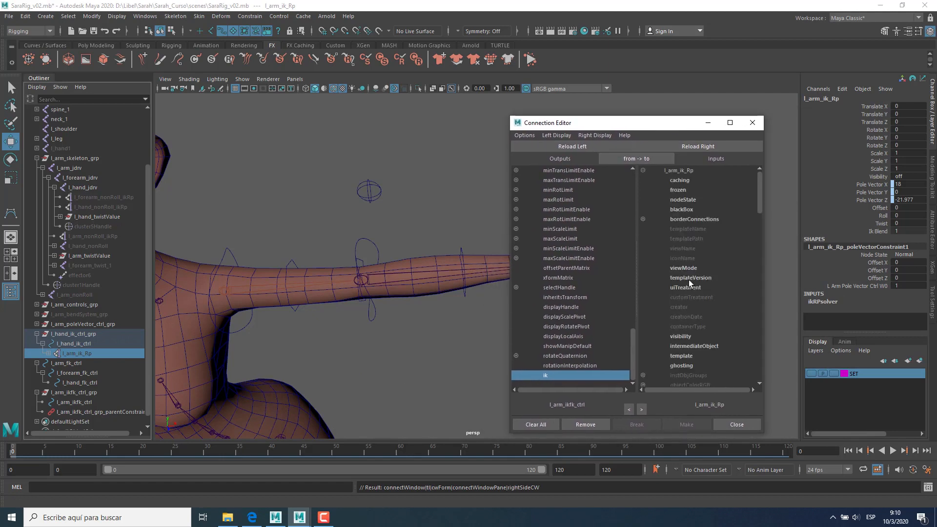
scroll(710, 319, down, 15)
scroll(710, 319, down, 5)
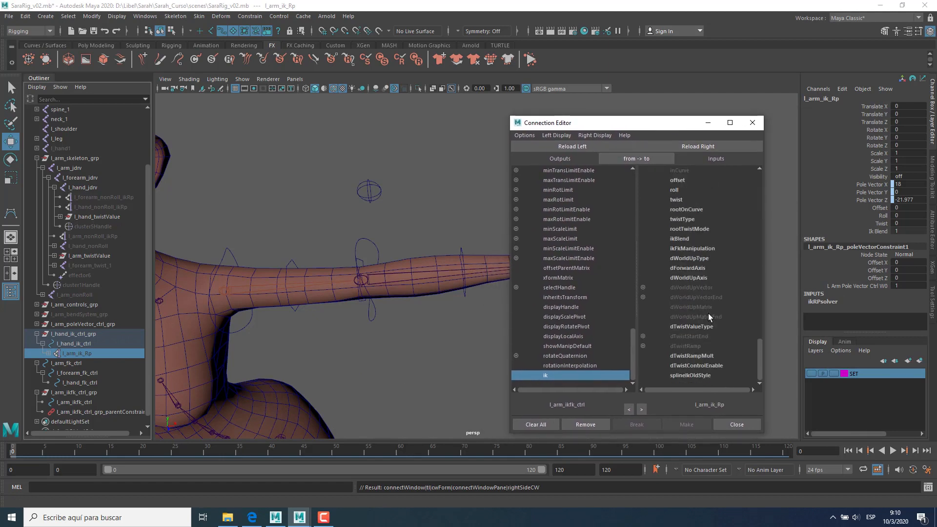
scroll(709, 314, up, 3)
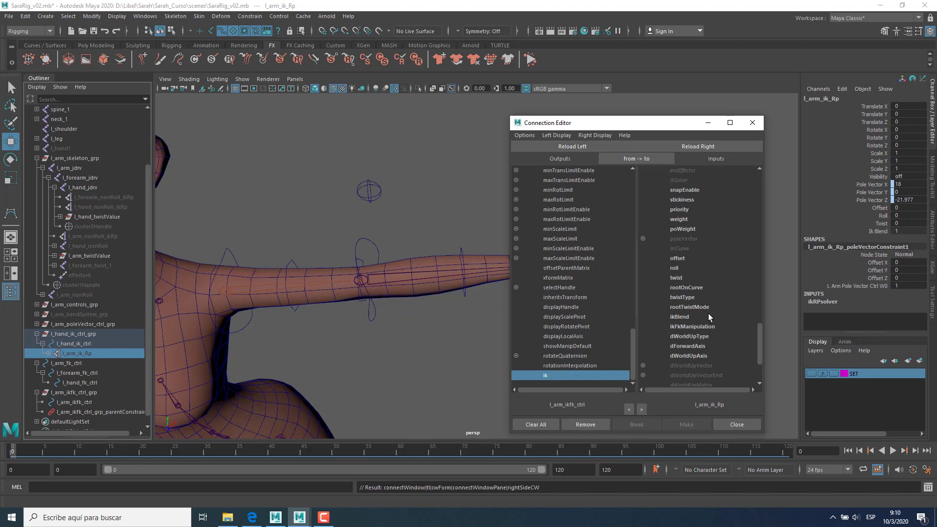
click(701, 318)
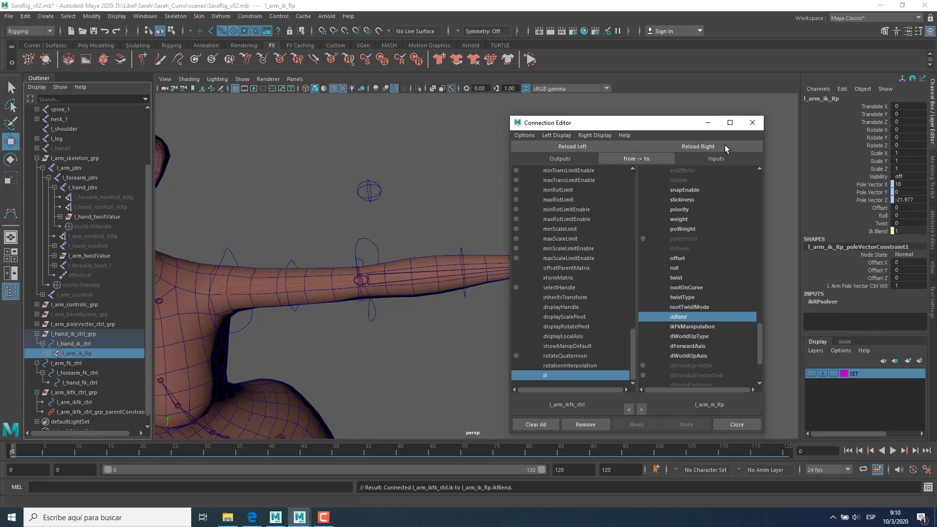
click(708, 122)
alt+drag(572, 311, 585, 320)
click(684, 208)
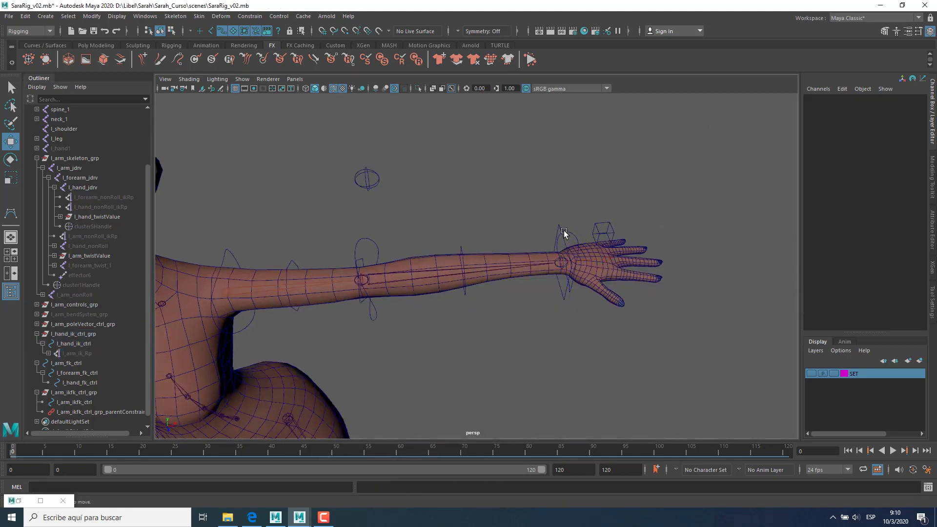
Step: Lower the ik attribute of l_arm_ikfk_ctrl to switch the left arm from IK to FK
click(560, 225)
alt+drag(592, 263, 493, 252)
click(525, 237)
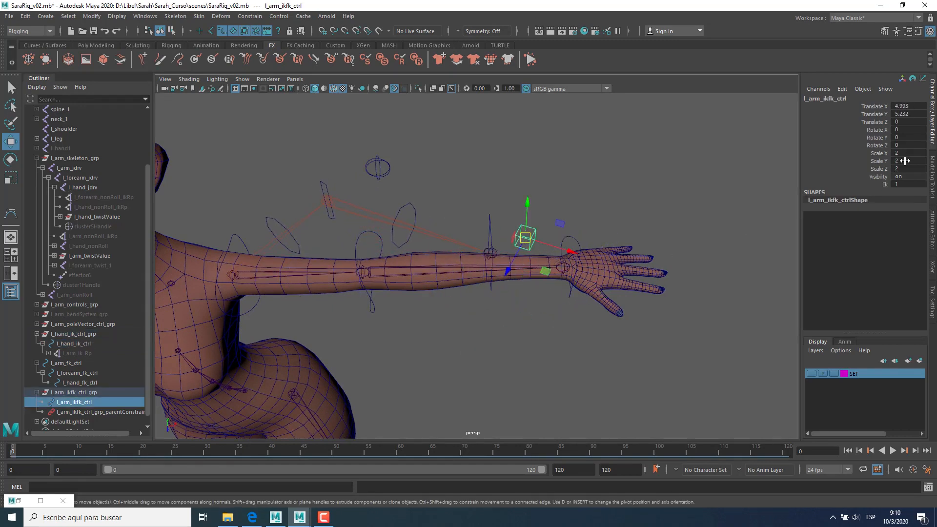
click(886, 184)
middle_drag(611, 239, 550, 236)
Step: Try rotating l_forearm_fk_ctrl to test the FK arm, and undo the rotation
click(380, 238)
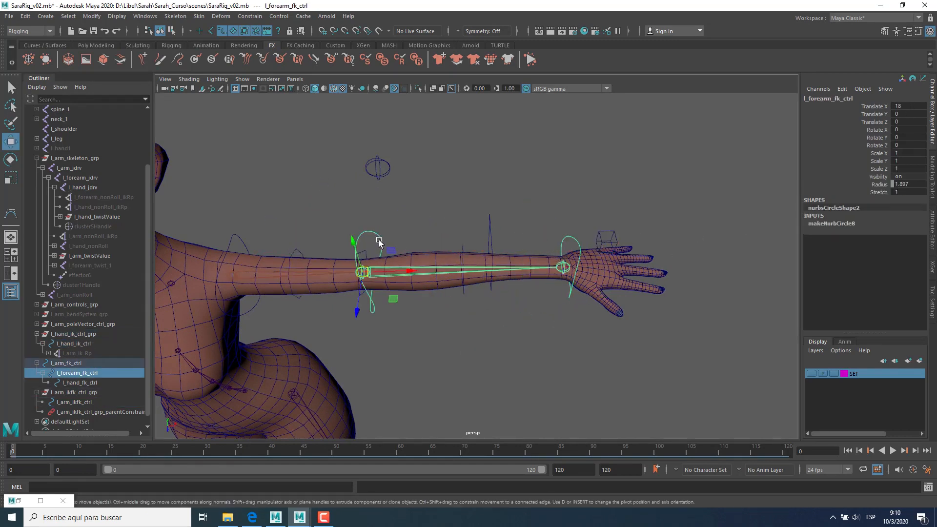
key(e)
drag(408, 297, 443, 262)
key(ctrl+z)
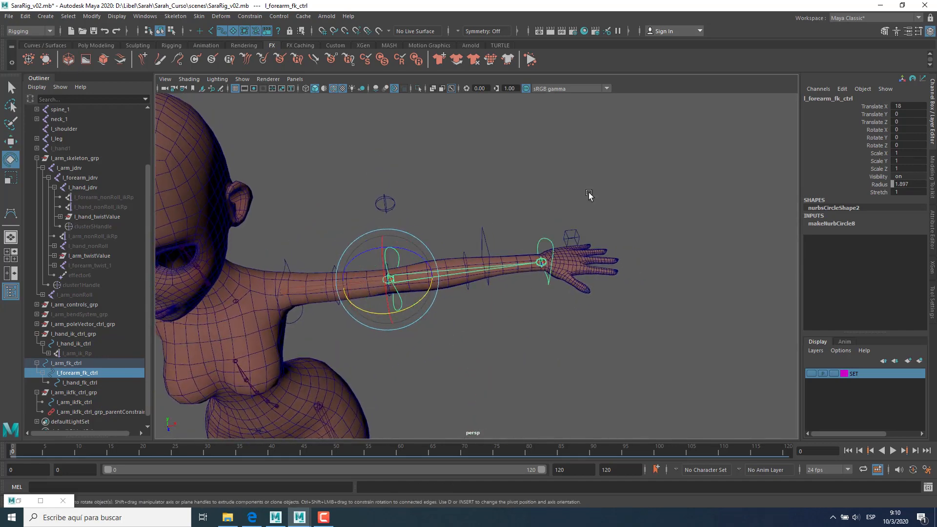
Step: Set the ik attribute of l_arm_ikfk_ctrl to 0
click(571, 238)
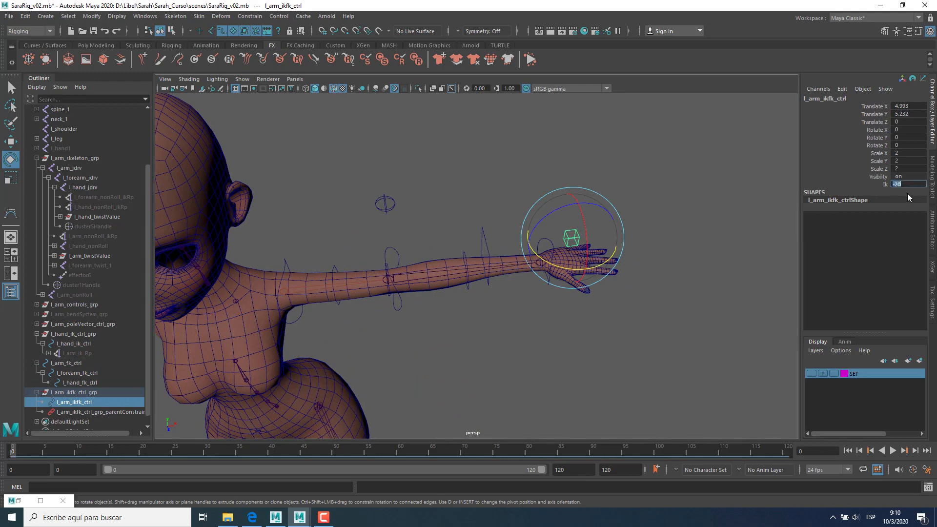
alt+drag(532, 277, 572, 279)
alt+right_drag(572, 280, 627, 307)
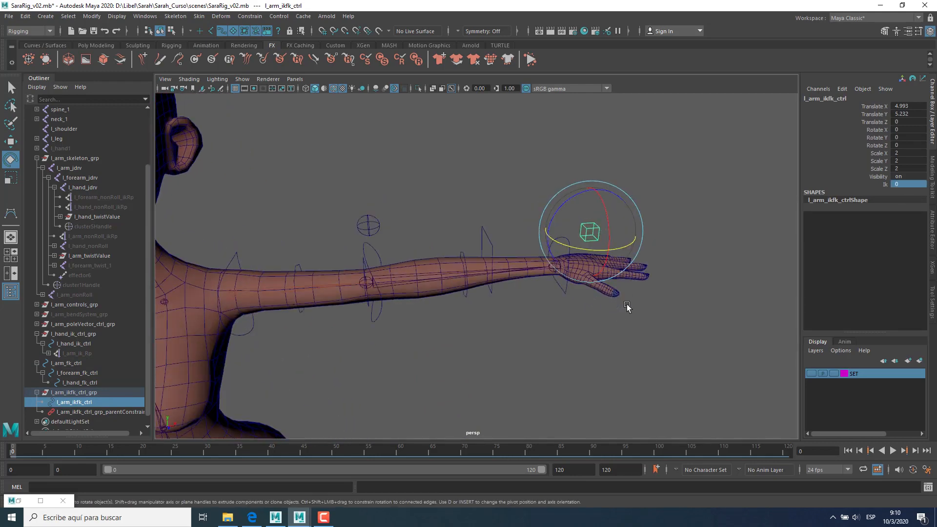
key(w)
Step: Examine the left arm's IK, FK and ikfk controls from several angles
click(704, 218)
alt+drag(702, 232, 668, 277)
click(625, 254)
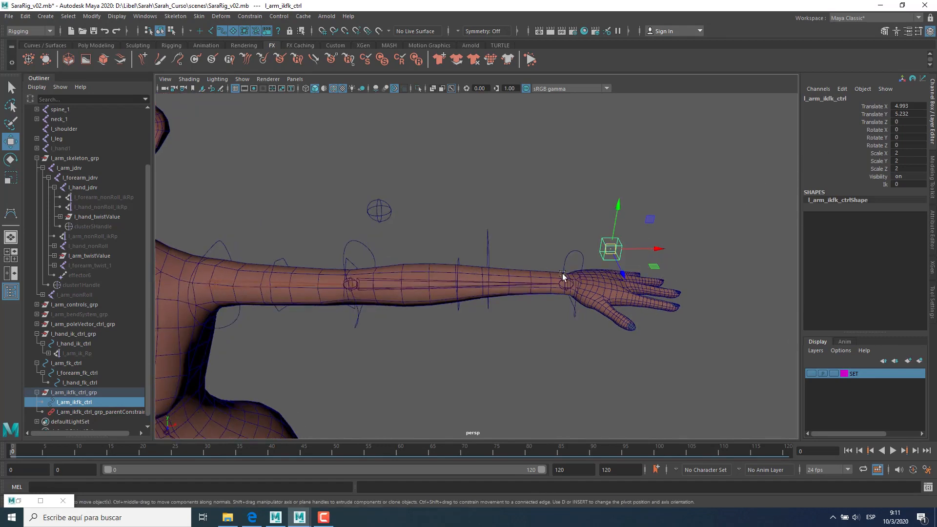
alt+drag(563, 276, 552, 279)
alt+middle_drag(428, 293, 452, 289)
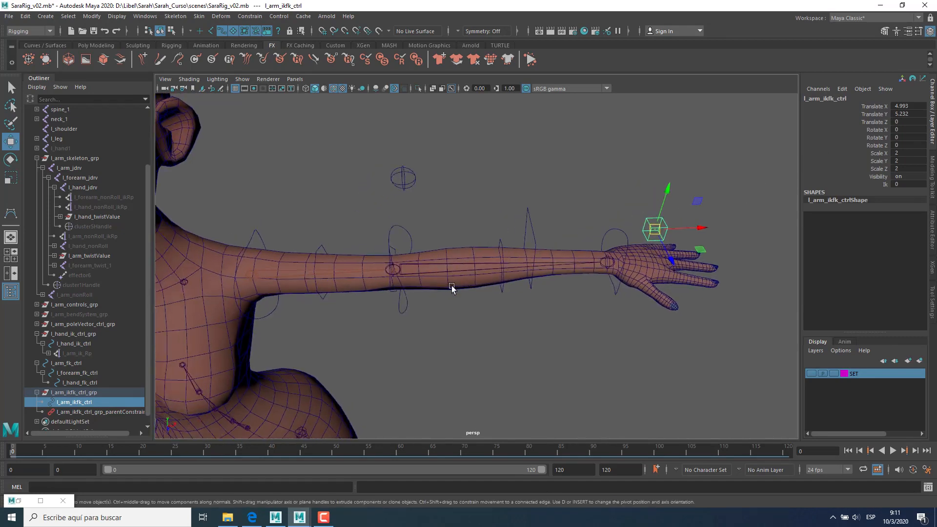
alt+drag(451, 289, 446, 289)
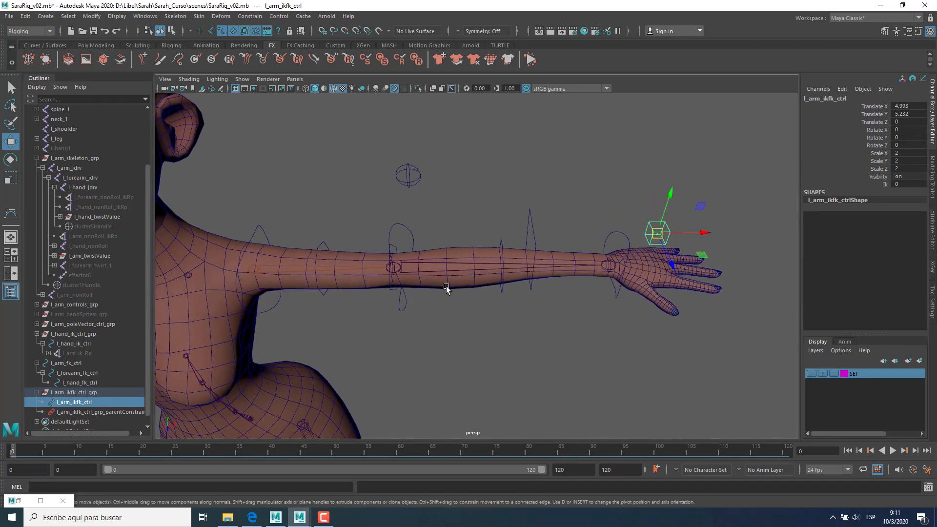
alt+drag(534, 300, 487, 334)
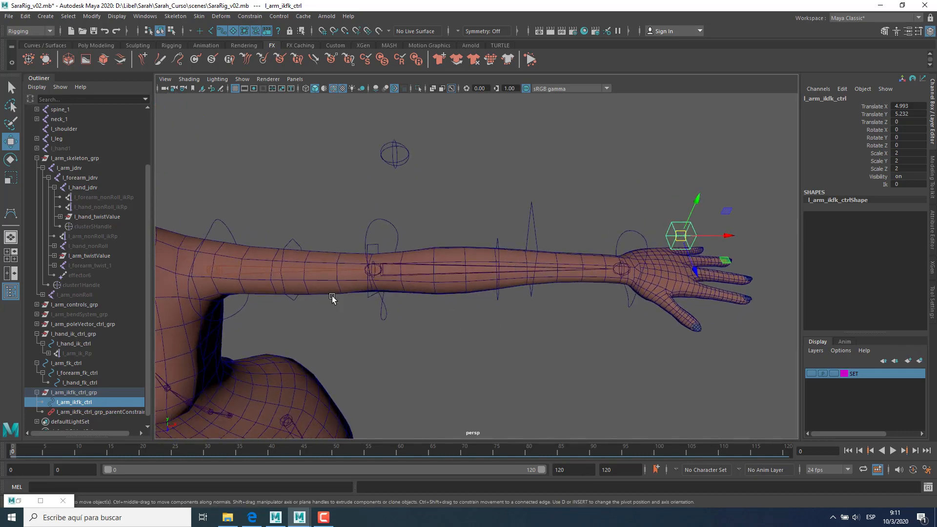
alt+drag(510, 296, 417, 314)
scroll(417, 314, down, 1)
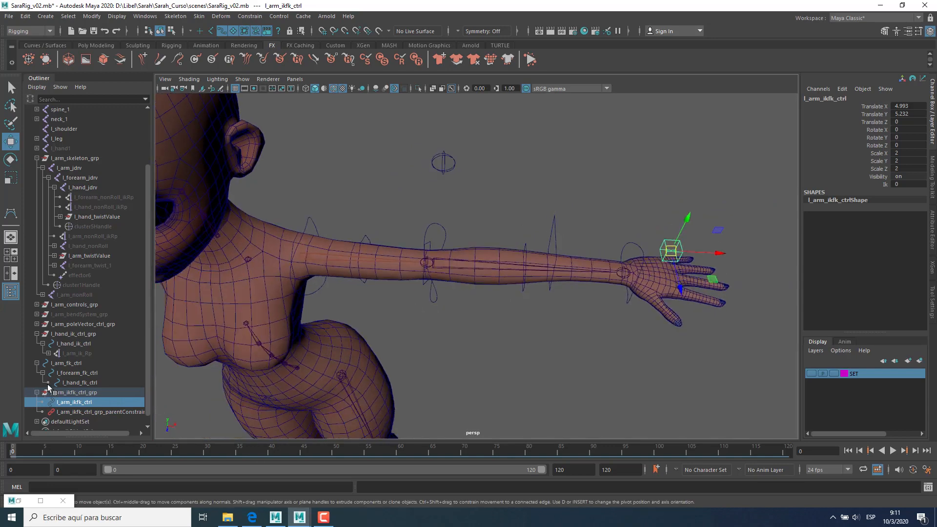
click(66, 365)
mouse_move(562, 318)
alt+mouse_down()
mouse_move(552, 315)
mouse_move(552, 290)
mouse_move(575, 314)
alt+mouse_up()
click(673, 230)
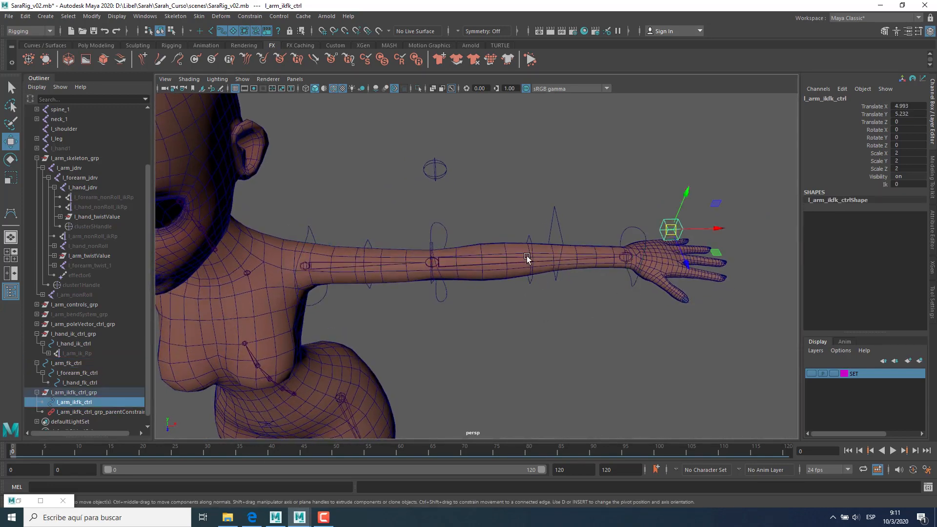
Step: Collapse the hand IK, arm FK and ikfk control hierarchies in the Outliner
click(36, 333)
click(36, 354)
click(72, 372)
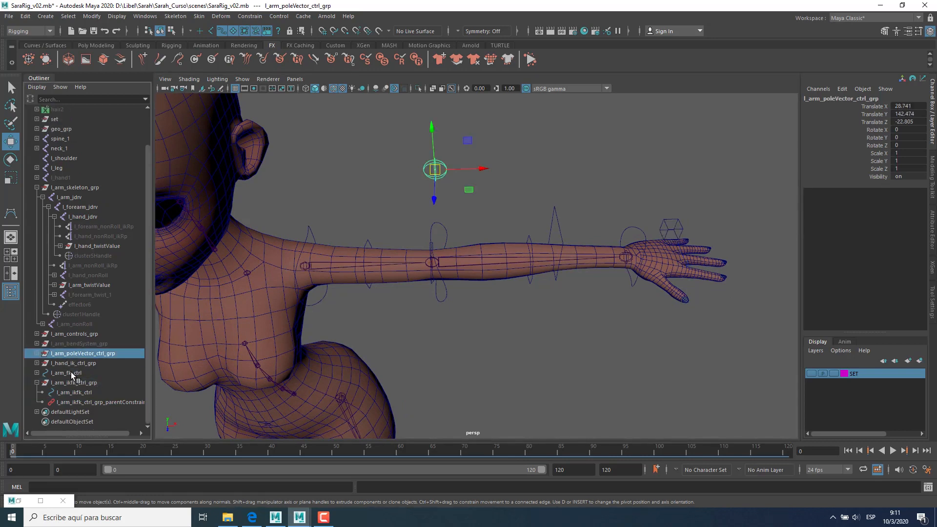
click(37, 383)
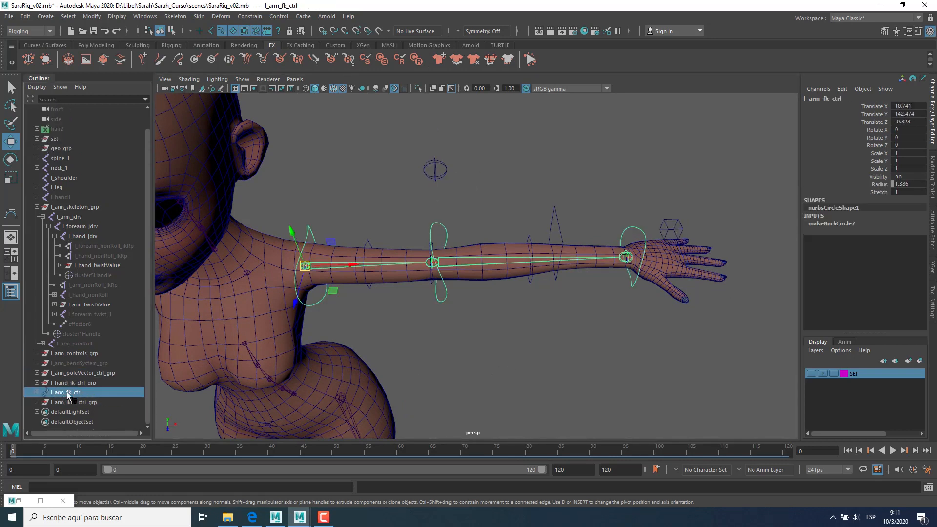
Step: Check which controls belong to l_arm_poleVector_ctrl_grp and l_hand_ik_ctrl_grp by selecting both groups together
click(502, 361)
click(667, 230)
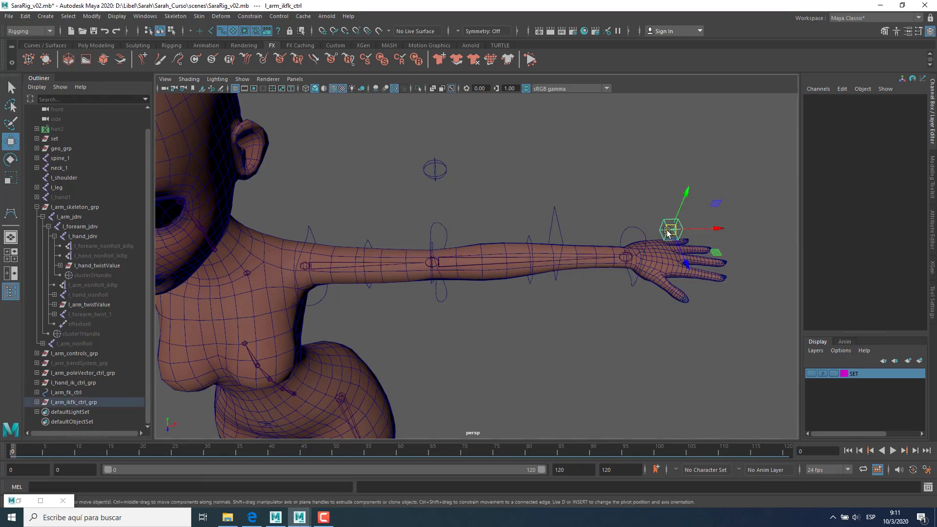
click(449, 380)
click(94, 371)
click(79, 382)
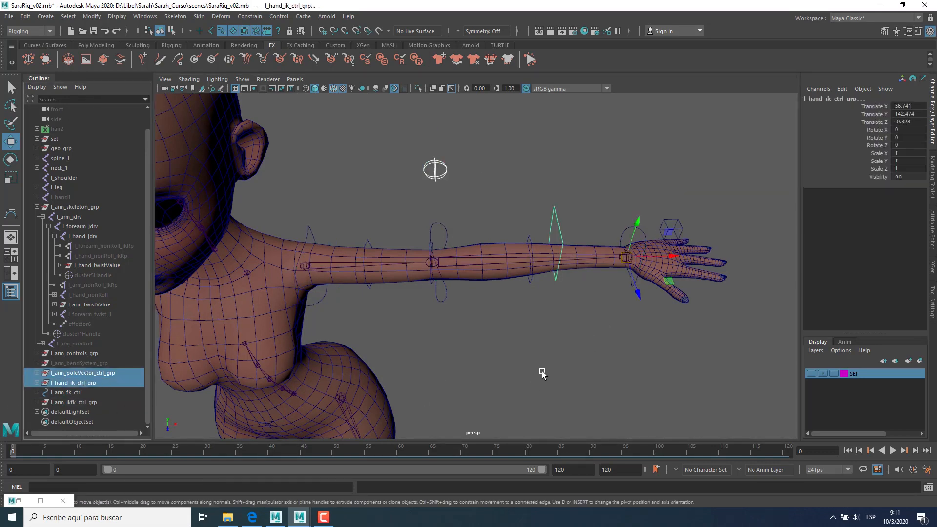
alt+middle_drag(544, 376, 594, 349)
click(601, 341)
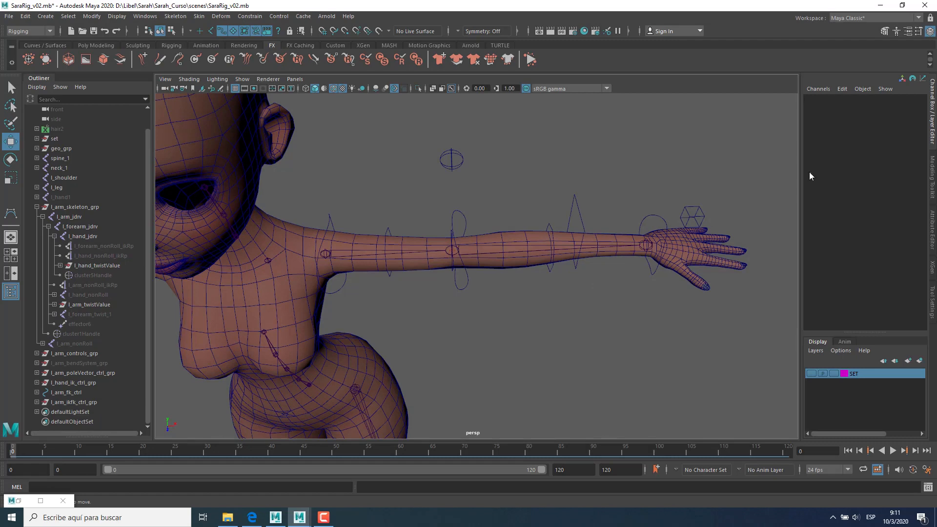
Step: Reset the X, Y and Z translation of l_hand_ik_ctrl to 0
click(581, 202)
drag(910, 107, 909, 122)
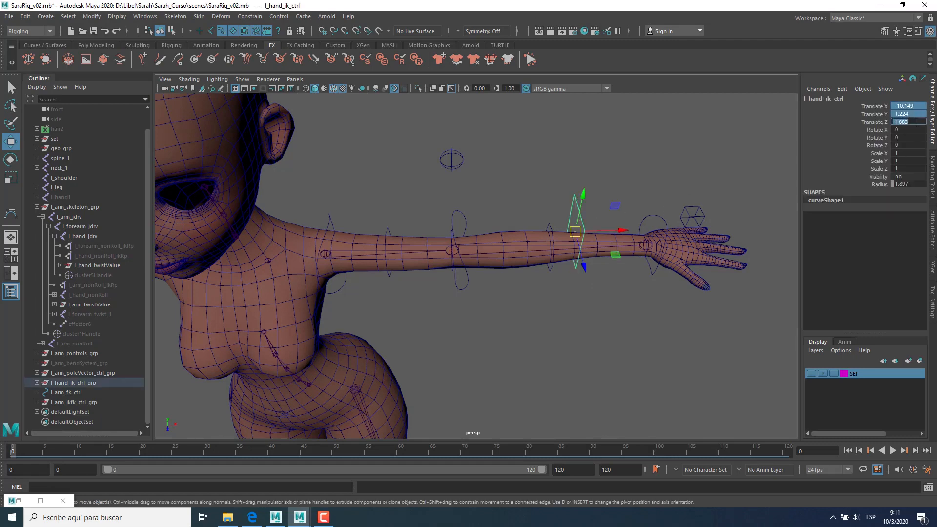
text(0)
key(Return)
click(674, 392)
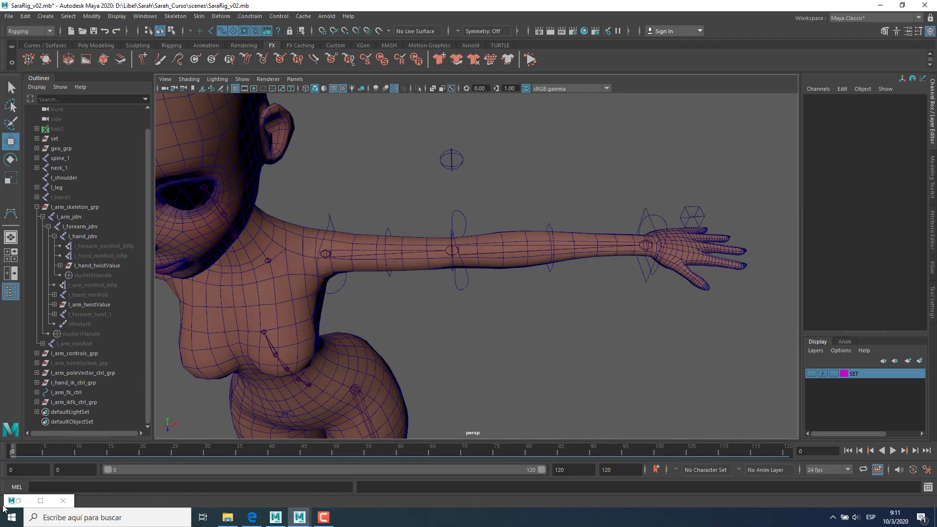
Step: Restore the Connection Editor, load l_arm_poleVector_ctrl_grp as the target and connect ik to its visibility
click(18, 501)
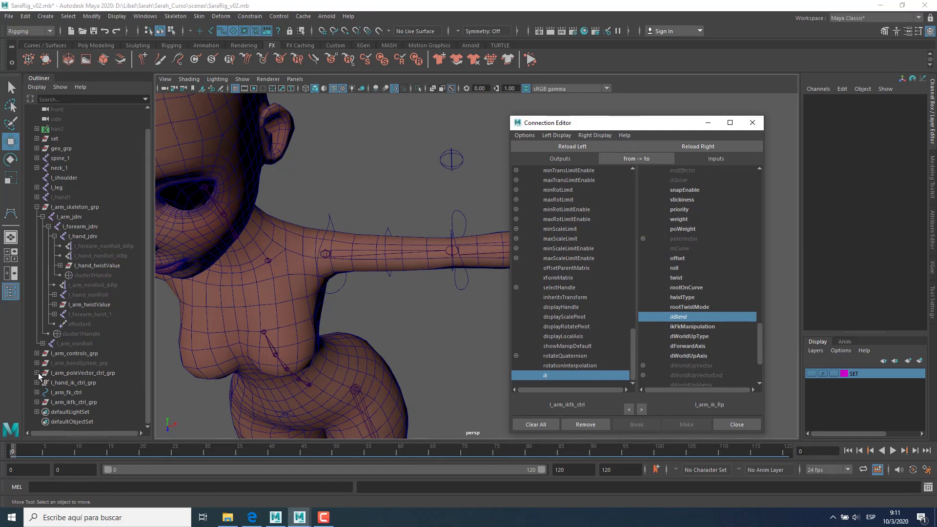
click(86, 373)
click(686, 147)
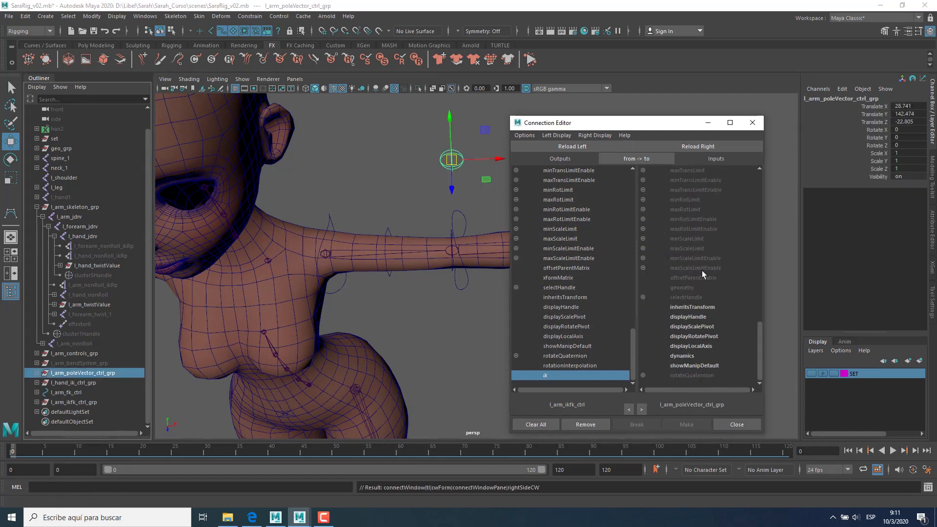
scroll(701, 271, up, 10)
click(684, 339)
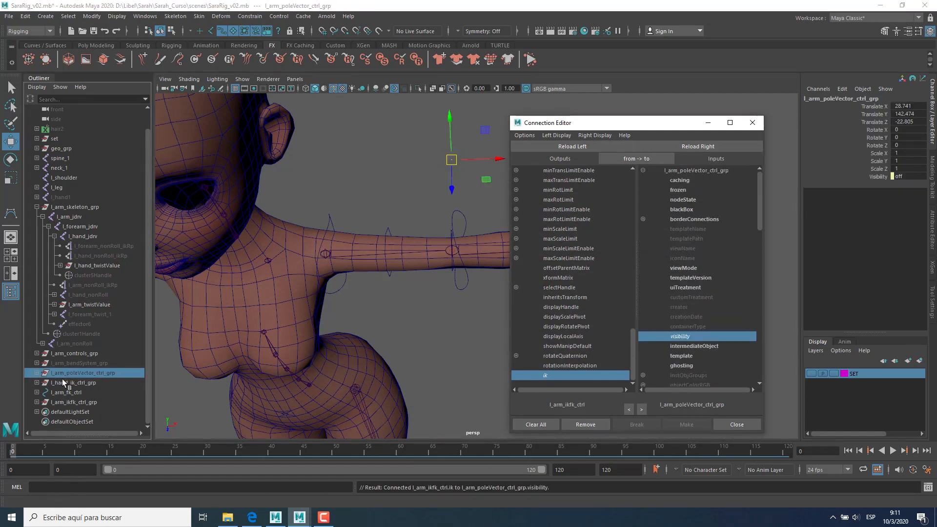
Step: Load l_hand_ik_ctrl_grp as the connection target and connect ik to its visibility
click(85, 383)
click(698, 146)
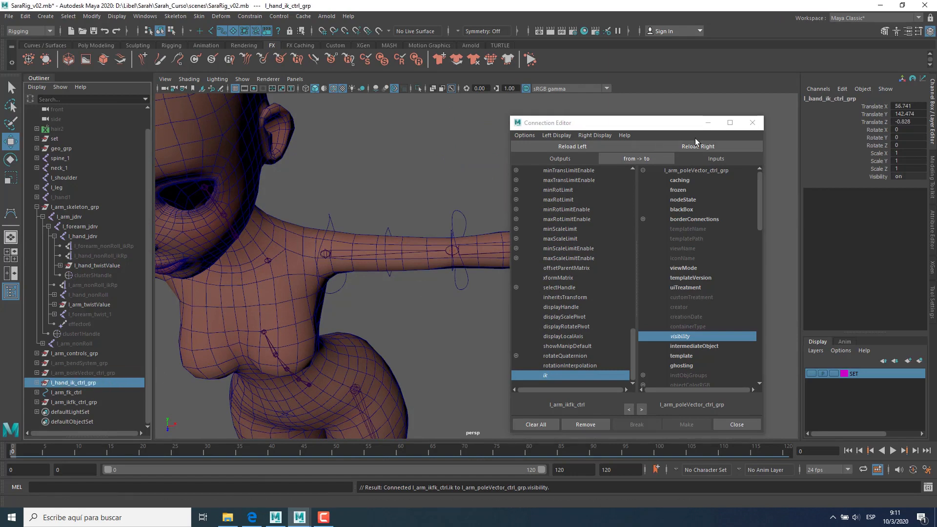
click(681, 336)
click(452, 327)
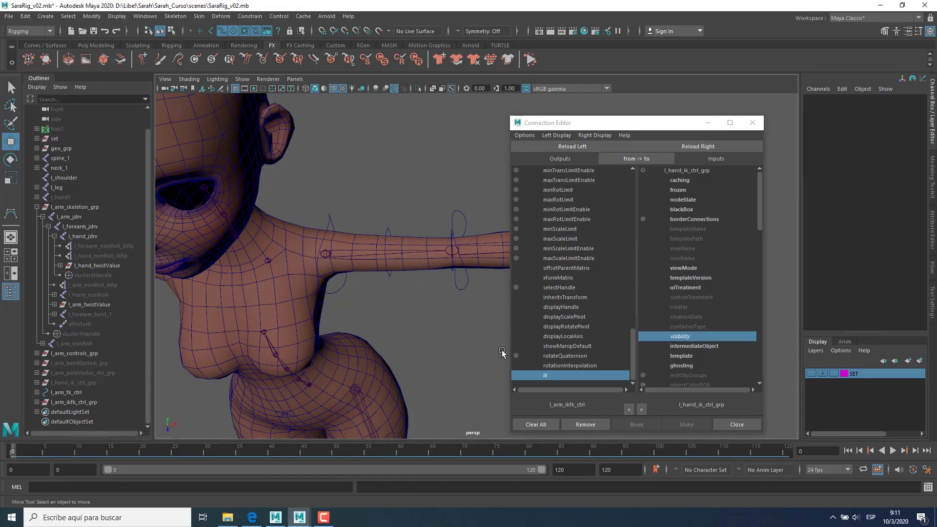
Step: Open the Node Editor and create a reverse node
click(129, 17)
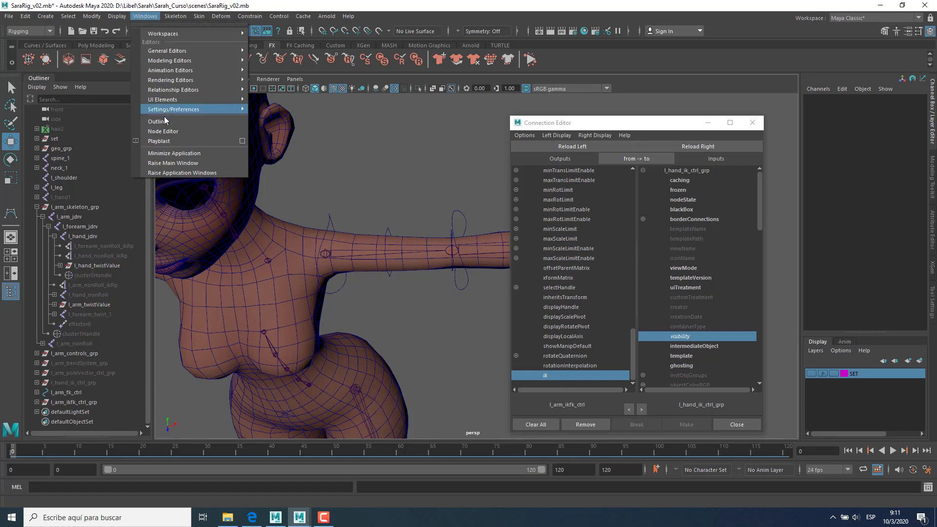
click(166, 120)
click(213, 165)
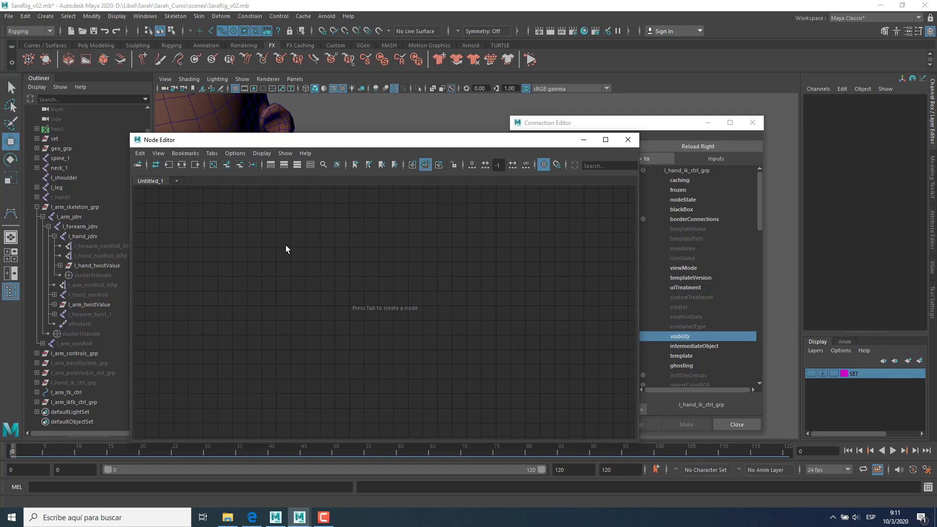
key(Tab)
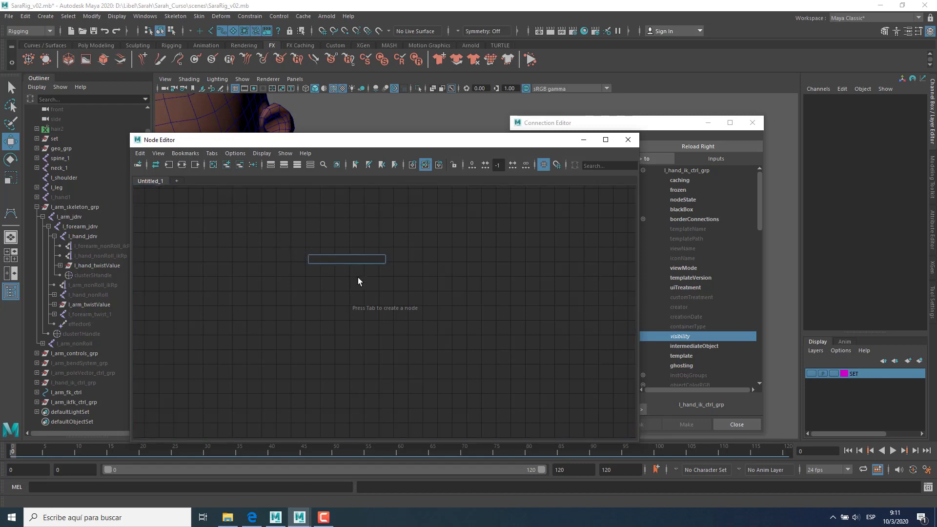
text(reverse)
click(329, 270)
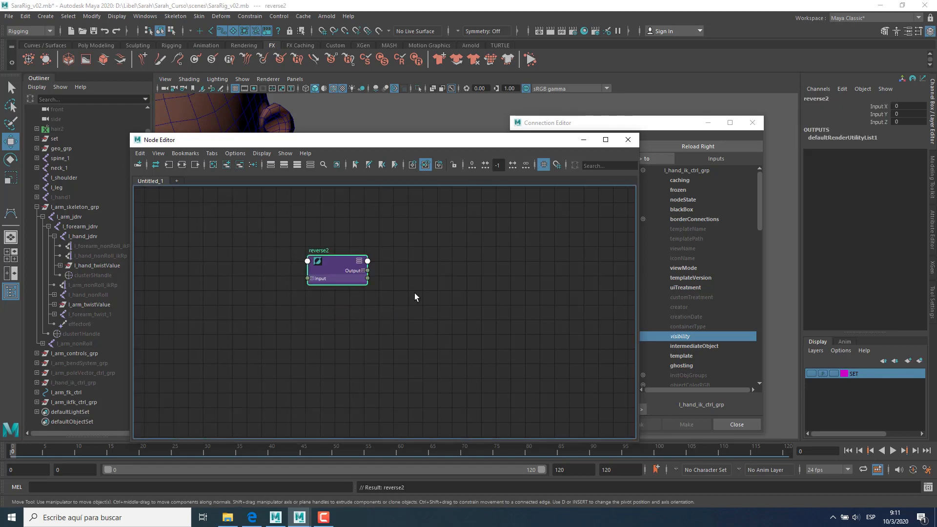
Step: Rename the new reverse node as l_arm_ikfk_reverse
double_click(318, 250)
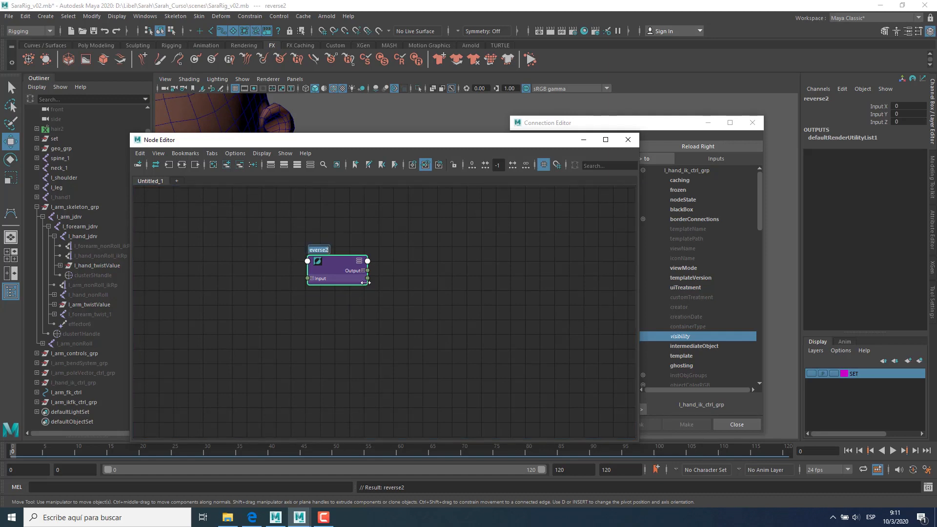
text(l)
text(_arm_ikF)
text(k)
key(BackSpace)
text(fk)
text(_reve)
key(Return)
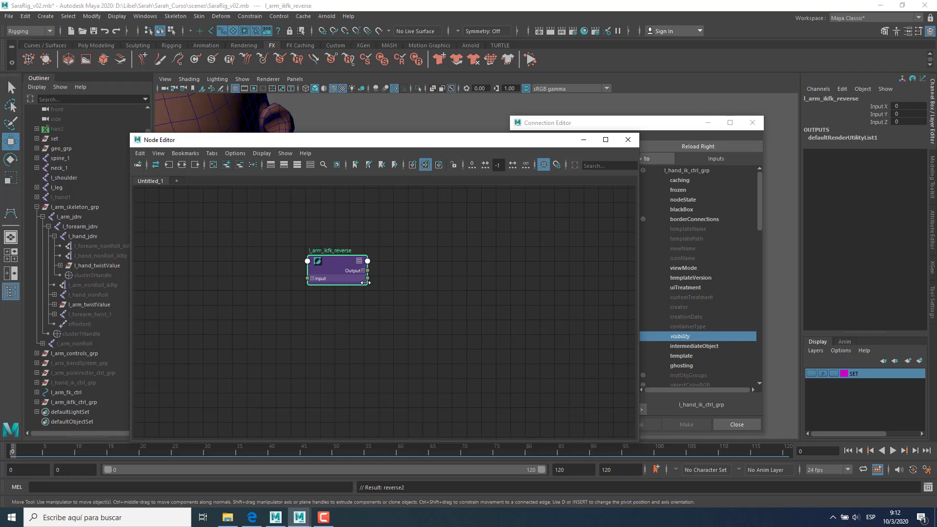
Step: Connect ik to inputX of l_arm_ikfk_reverse, and load that node as the source with outputX chosen
click(670, 145)
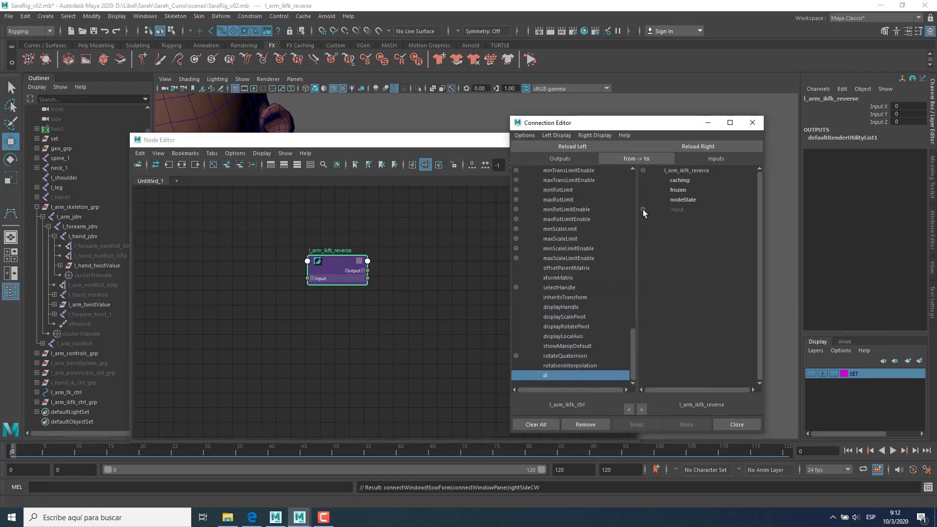
click(693, 220)
click(573, 146)
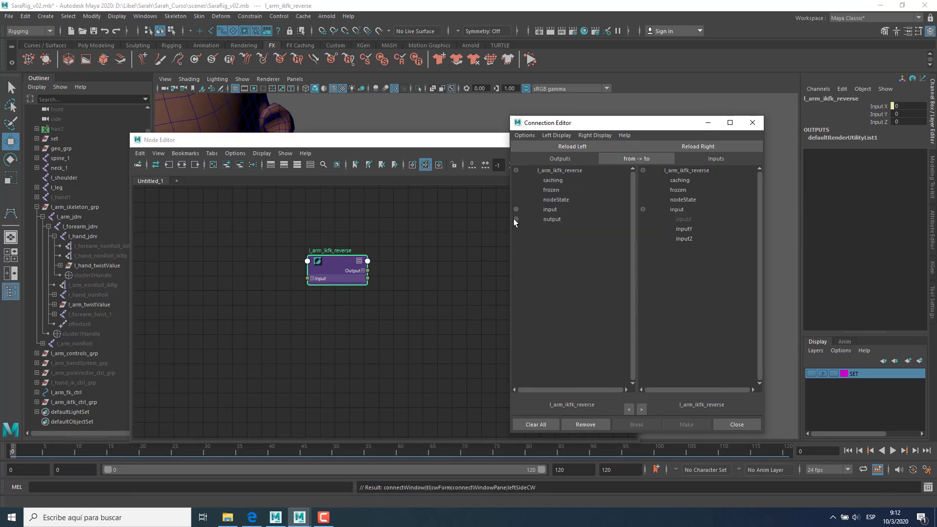
click(516, 219)
click(559, 229)
Step: Load l_arm_fk_ctrl as the connection target, connect outputX of l_arm_ikfk_reverse to its visibility, and minimize the editor windows
click(74, 392)
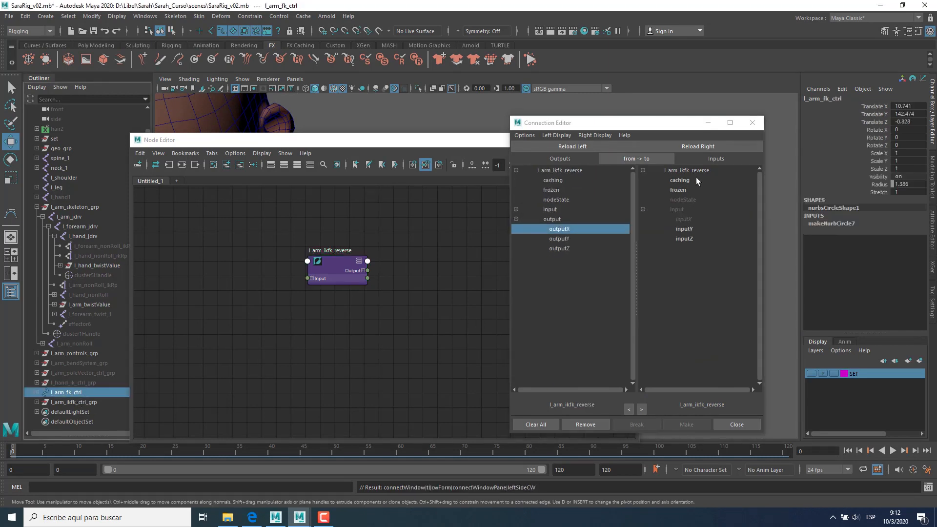
click(697, 146)
scroll(696, 315, down, 15)
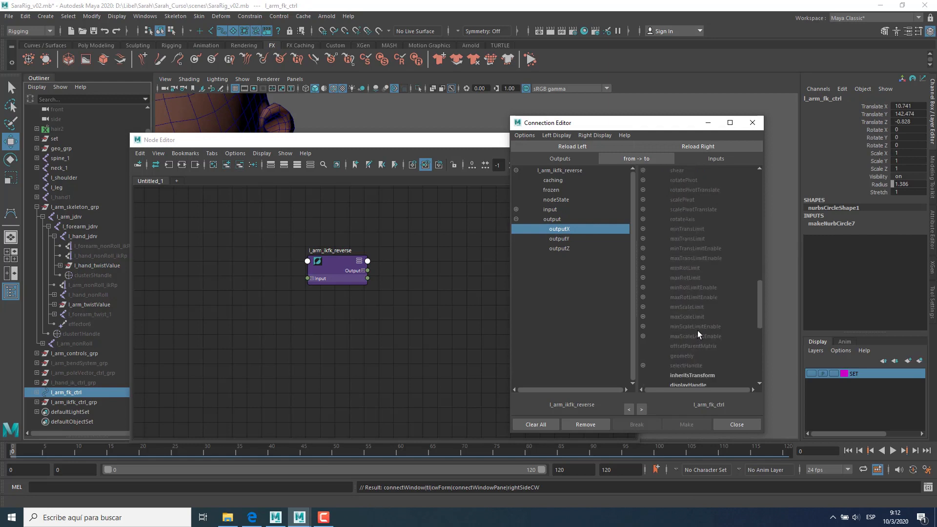
scroll(698, 330, up, 5)
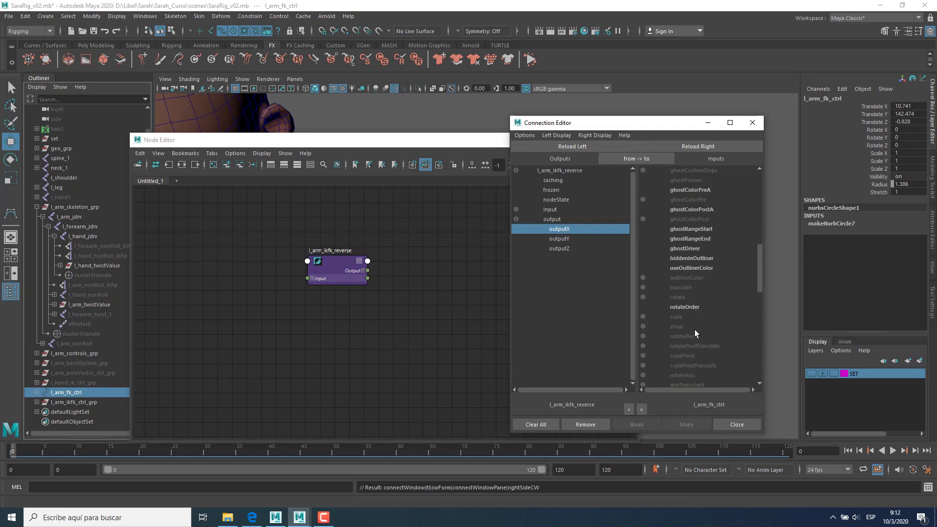
scroll(699, 309, up, 10)
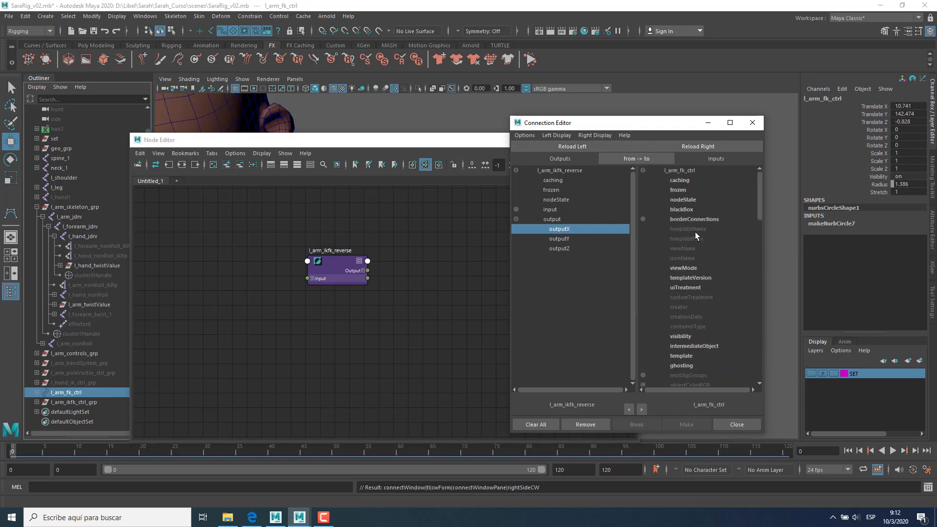
click(690, 336)
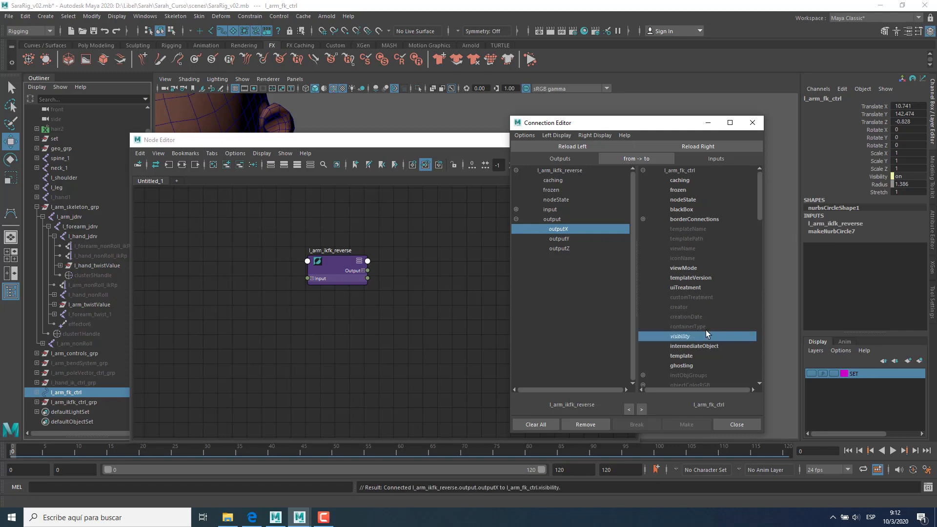
click(709, 123)
click(527, 140)
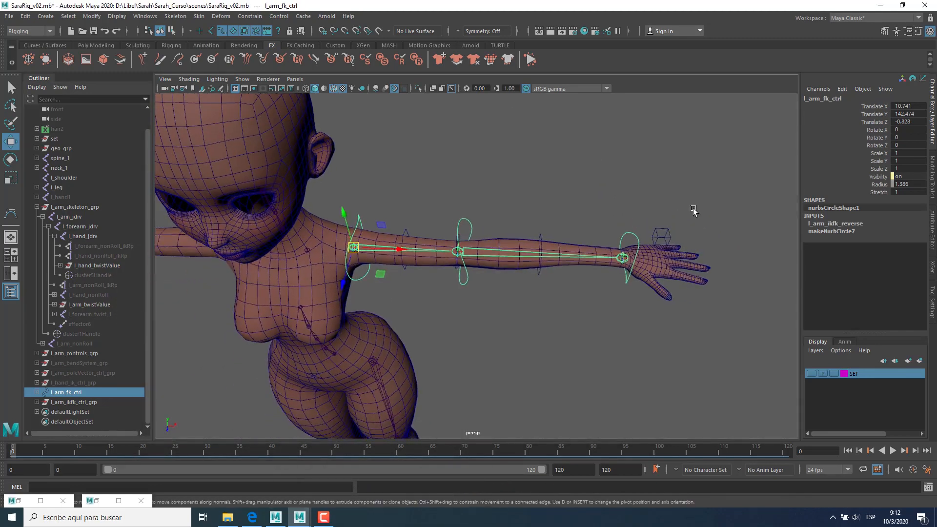
Step: Select l_arm_ikfk_ctrl, vary its ik value to test the control visibility switch, and set ik to 1
click(694, 209)
click(661, 238)
alt+drag(698, 266, 702, 244)
click(886, 184)
alt+drag(591, 288, 502, 312)
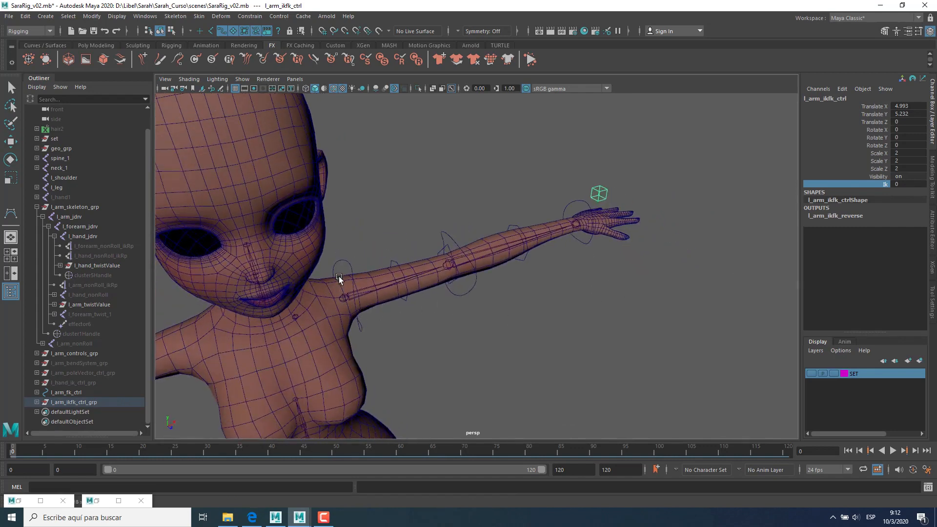
alt+drag(560, 285, 596, 274)
middle_drag(603, 276, 486, 275)
alt+drag(603, 286, 593, 272)
click(915, 184)
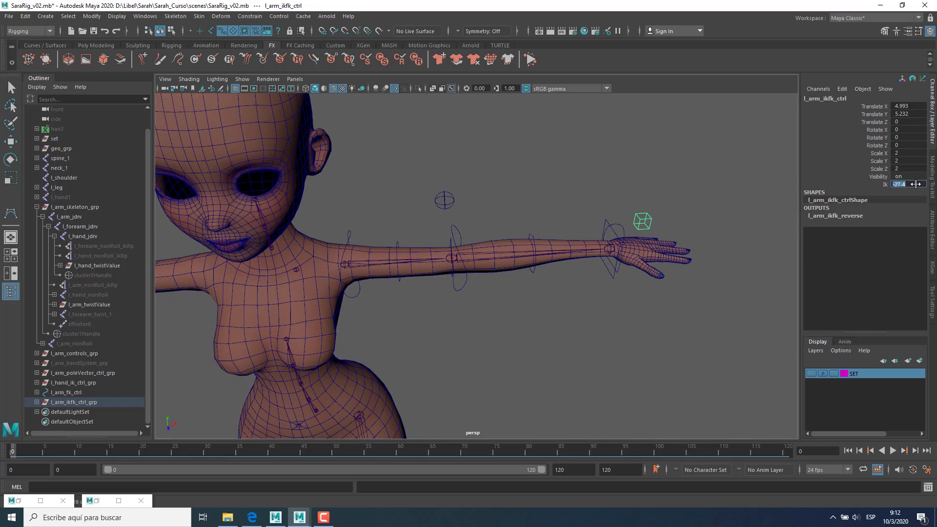
text(1)
key(Return)
alt+drag(737, 269, 752, 277)
click(876, 187)
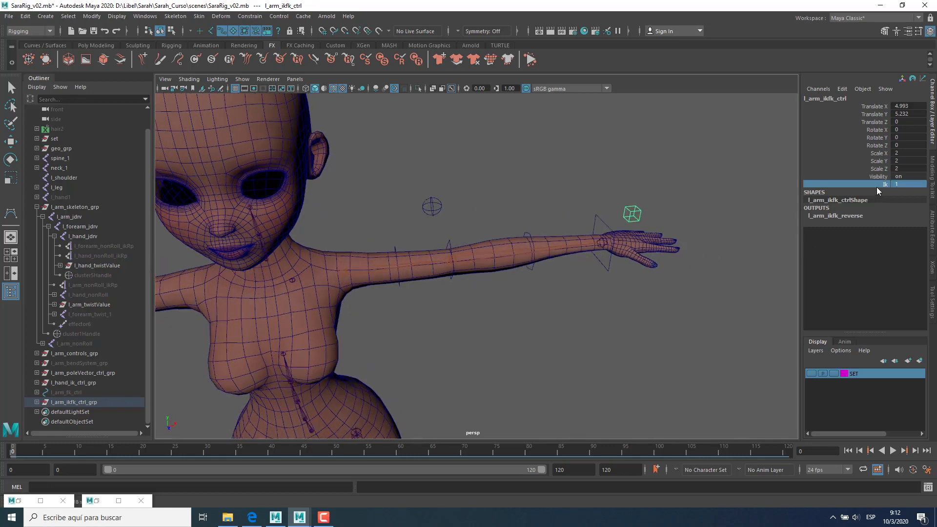
Step: Scrub the ik attribute of l_arm_ikfk_ctrl downward and set it to 0
alt+drag(560, 262, 561, 267)
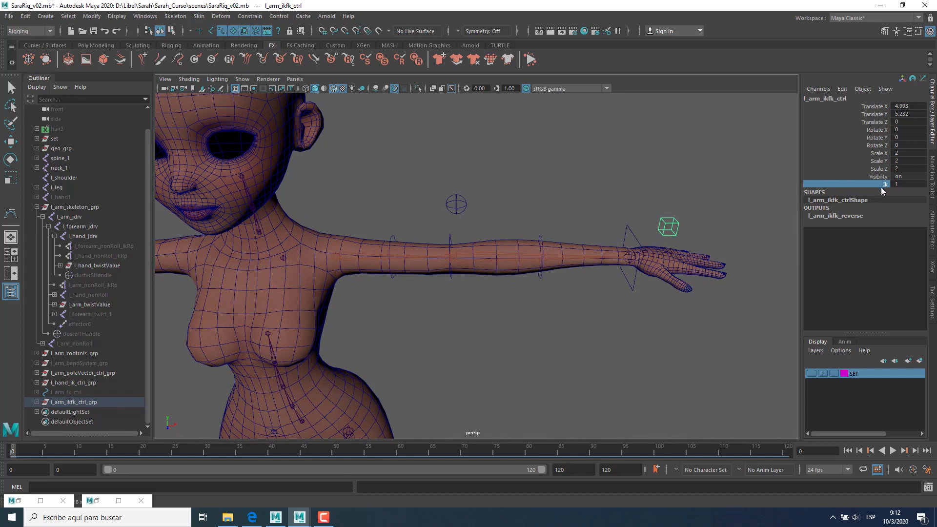
middle_drag(560, 200, 343, 196)
click(915, 182)
text(0)
key(Return)
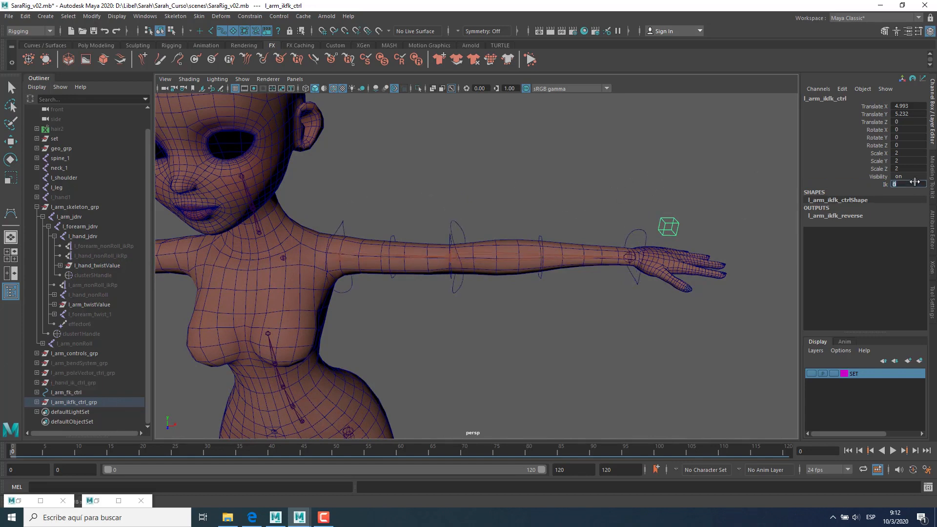
Step: Edit the ik attribute of l_arm_ikfk_ctrl to enable a minimum of 0.0
click(92, 16)
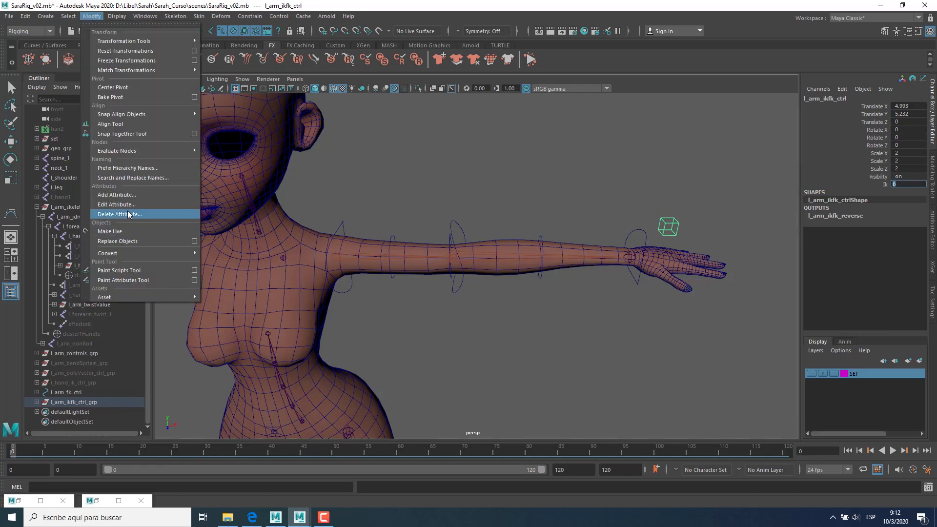
mouse_move(67, 16)
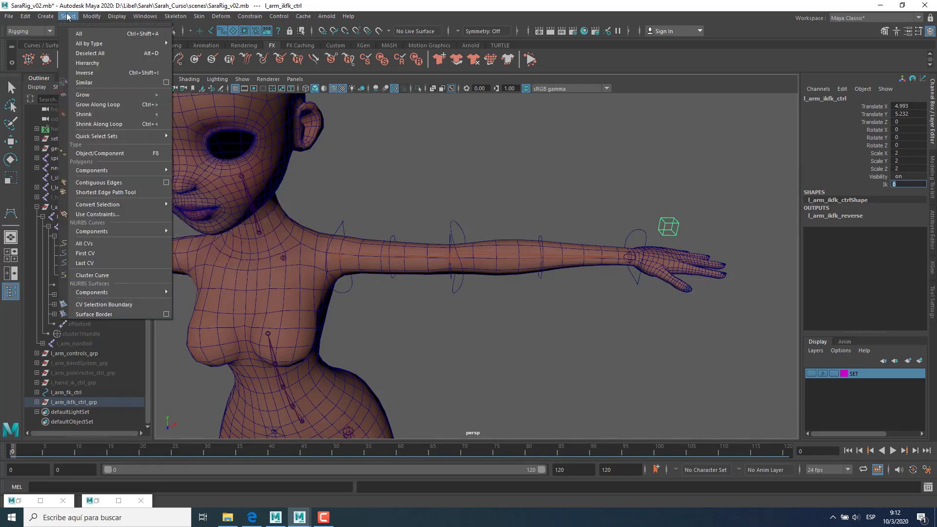
mouse_move(101, 19)
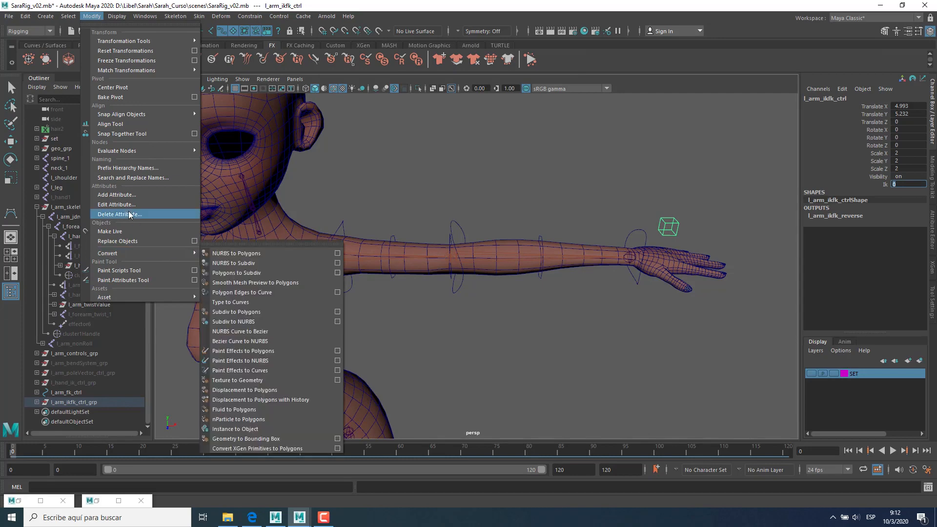
click(116, 205)
click(373, 210)
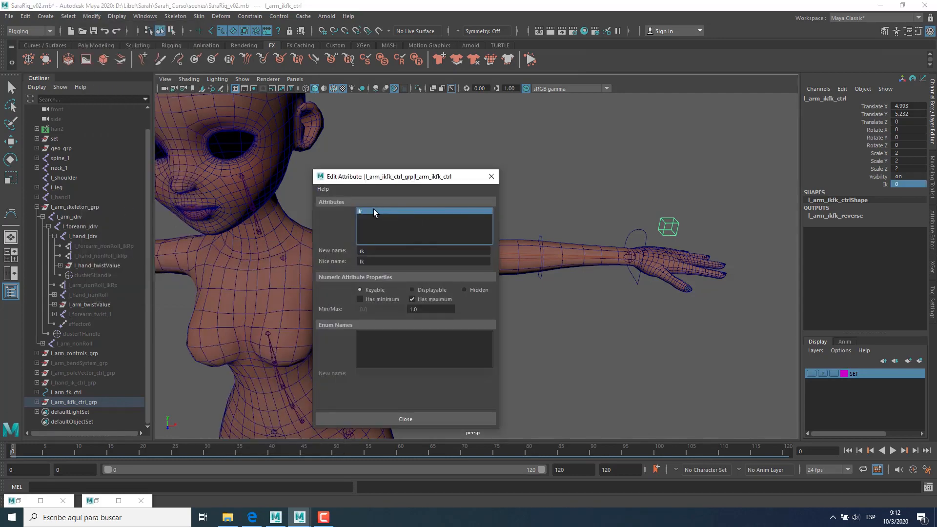
click(361, 299)
click(385, 309)
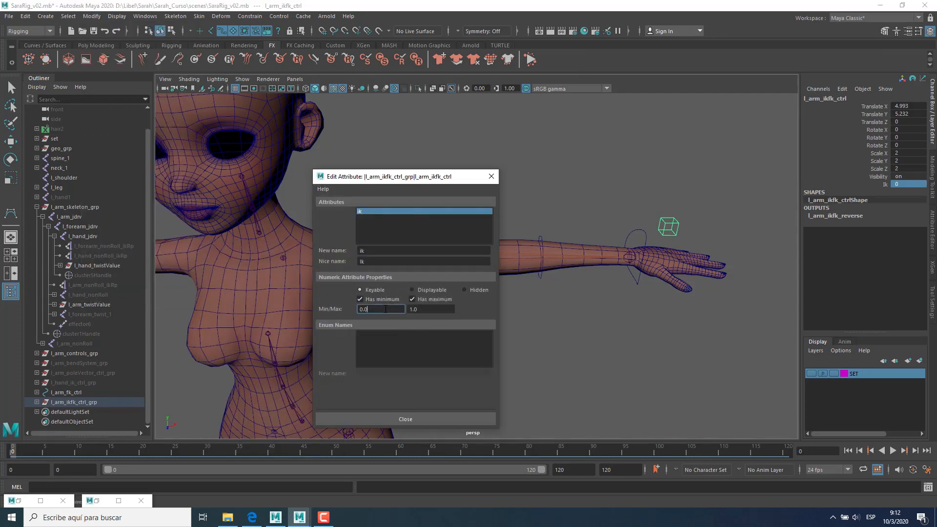
click(422, 419)
Step: Scrub the ik attribute of l_arm_ikfk_ctrl up to its maximum of 1 and inspect the arm's controls
click(874, 185)
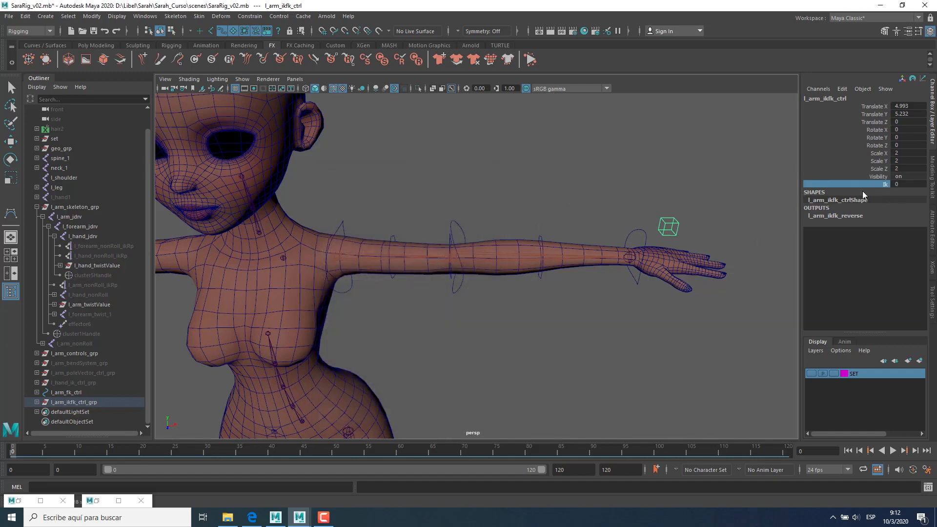
middle_drag(308, 249, 477, 247)
alt+drag(471, 243, 497, 254)
middle_drag(493, 254, 879, 281)
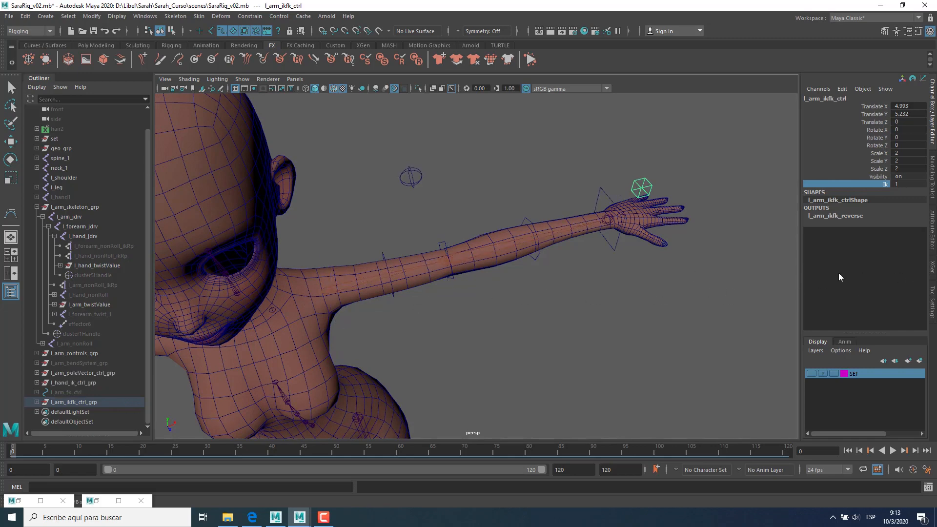
alt+drag(610, 316, 639, 303)
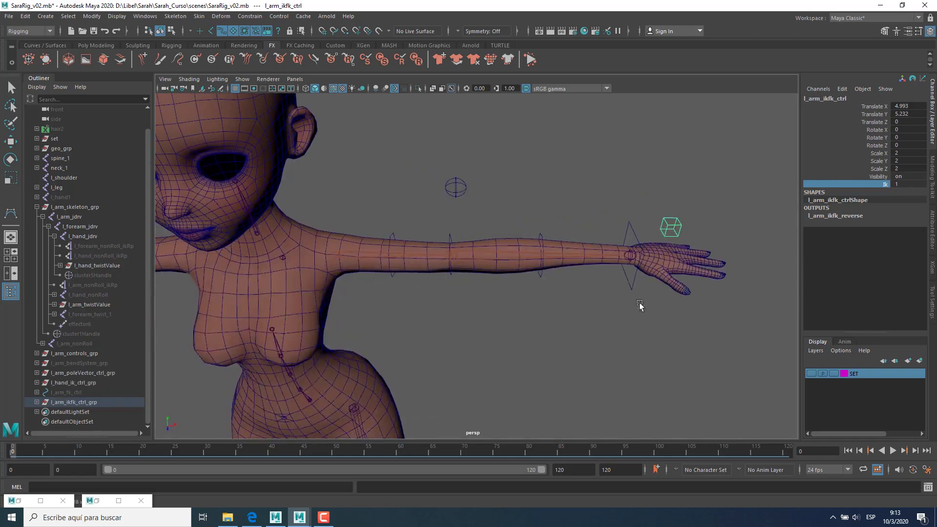
alt+drag(594, 328, 563, 330)
alt+drag(611, 303, 600, 304)
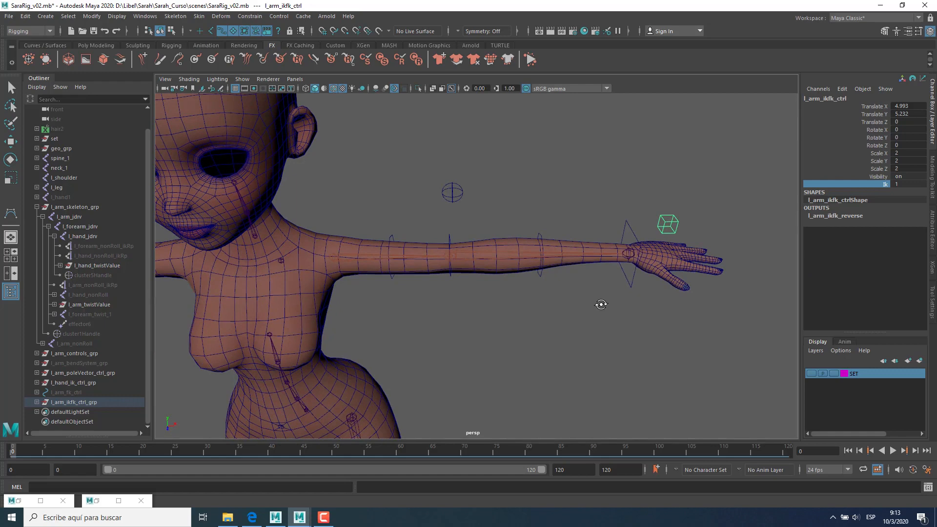
Step: Try moving l_hand_ik_ctrl below and outward past the hand to test the arm's IK, undoing each move
click(631, 227)
key(w)
drag(629, 254, 616, 321)
alt+middle_drag(616, 320, 562, 306)
key(ctrl+z)
scroll(562, 307, up, 1)
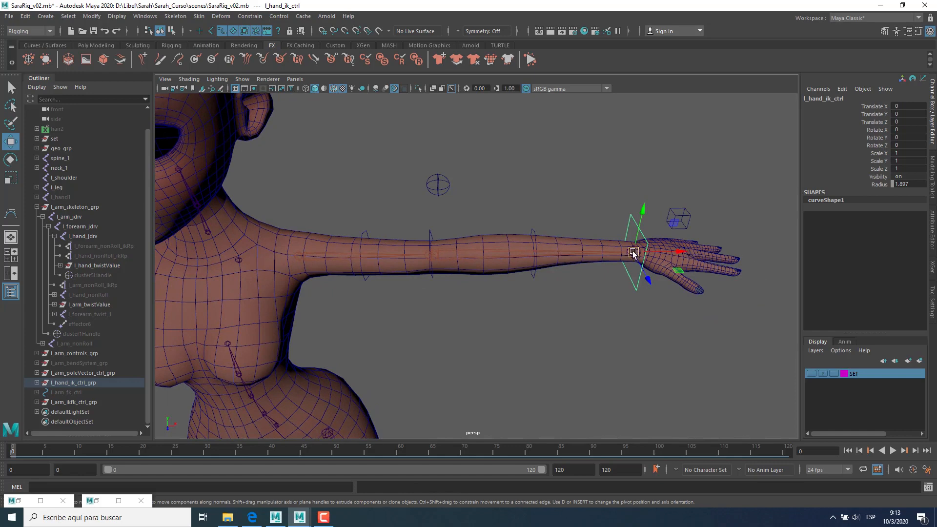
drag(633, 252, 677, 308)
alt+drag(629, 326, 575, 341)
key(ctrl+z)
alt+drag(584, 305, 766, 241)
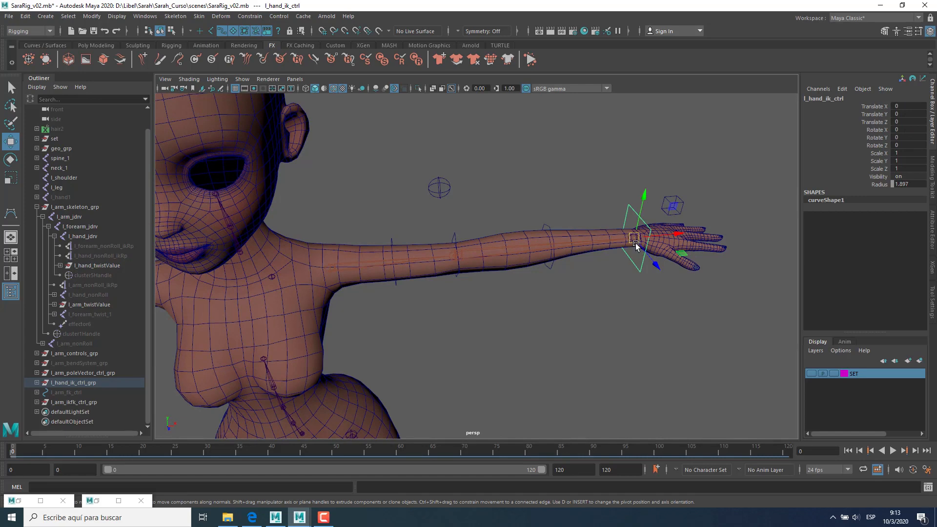
drag(638, 258, 708, 272)
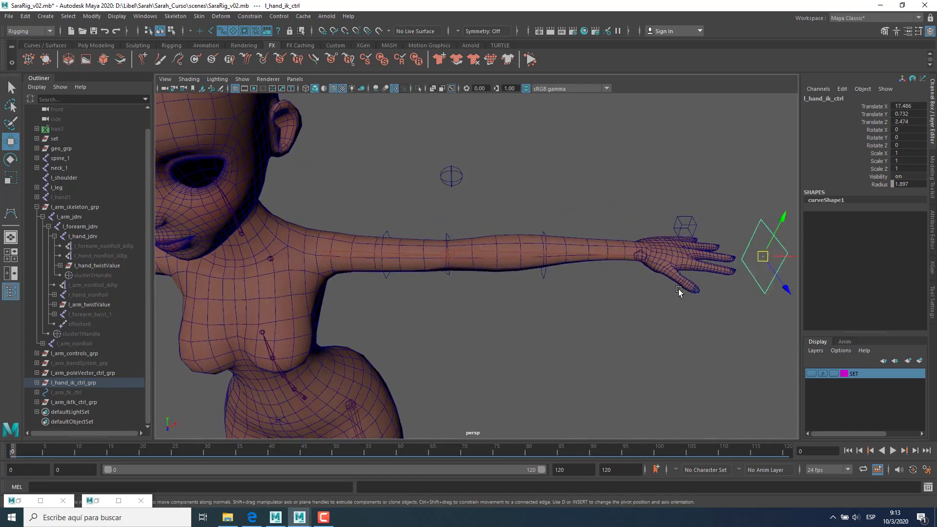
key(ctrl+z)
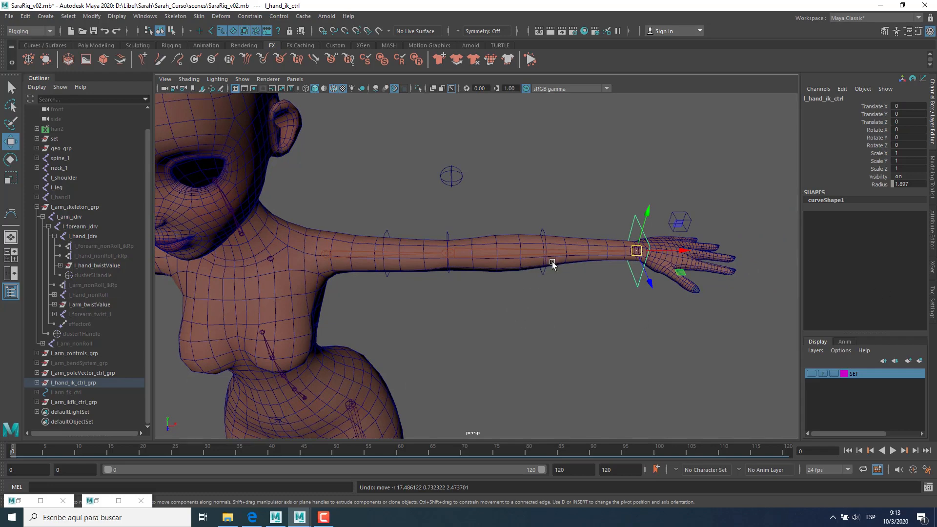
Step: Add a keyable float attribute autoStretch to l_hand_ik_ctrl with minimum 0, maximum 1 and default 1
click(92, 16)
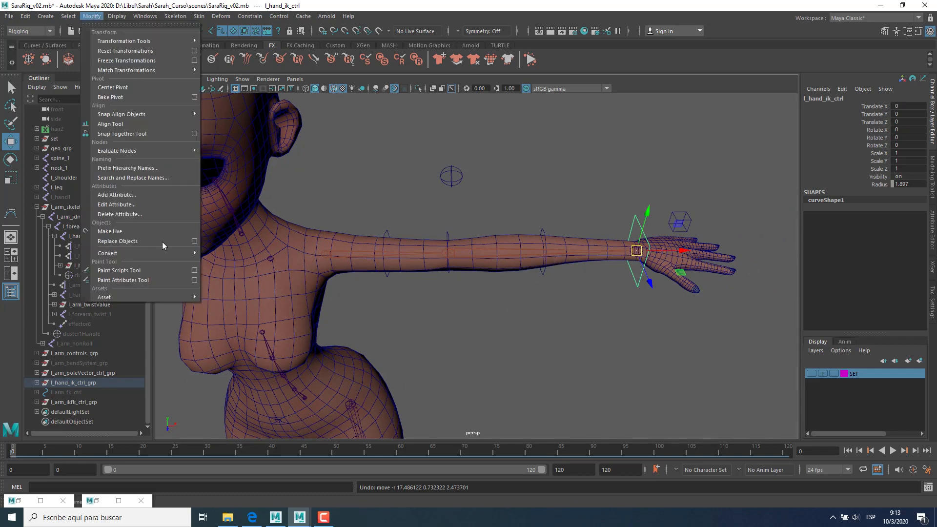
click(117, 195)
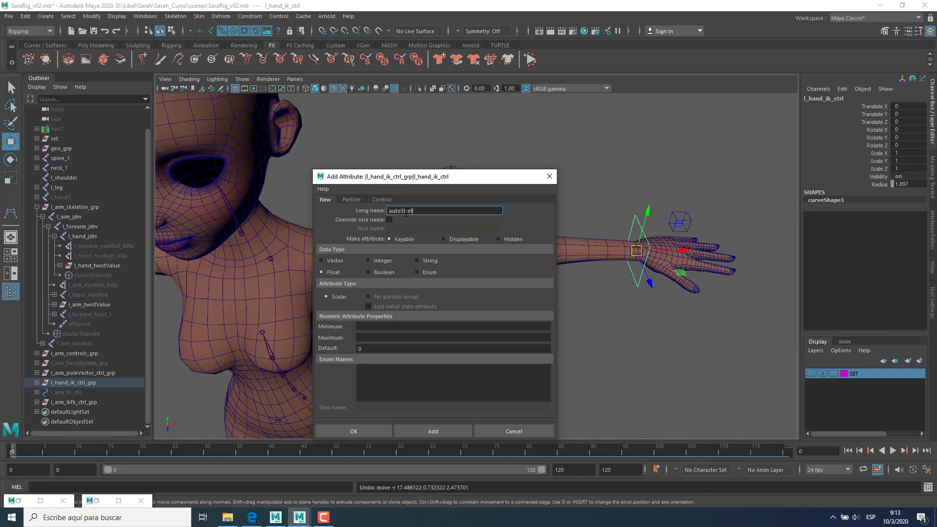
click(373, 326)
text(0)
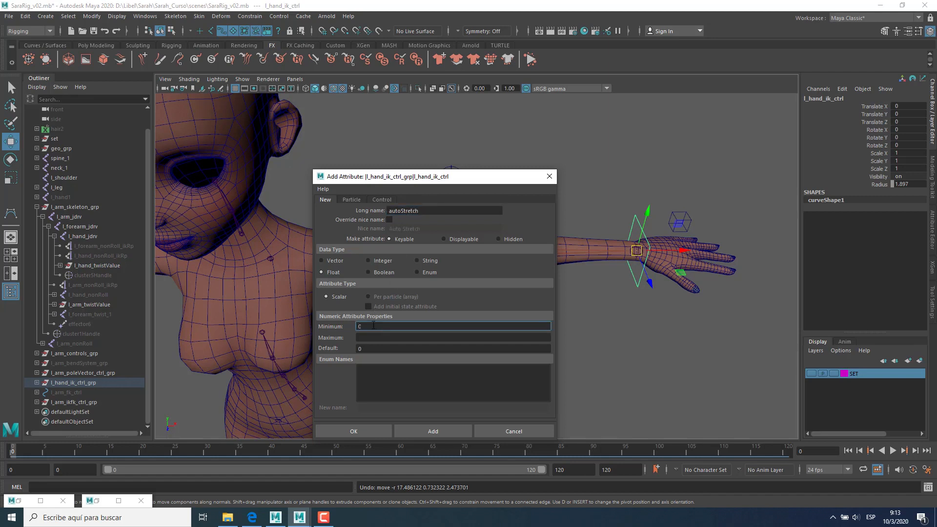
key(Tab)
text(1)
key(Tab)
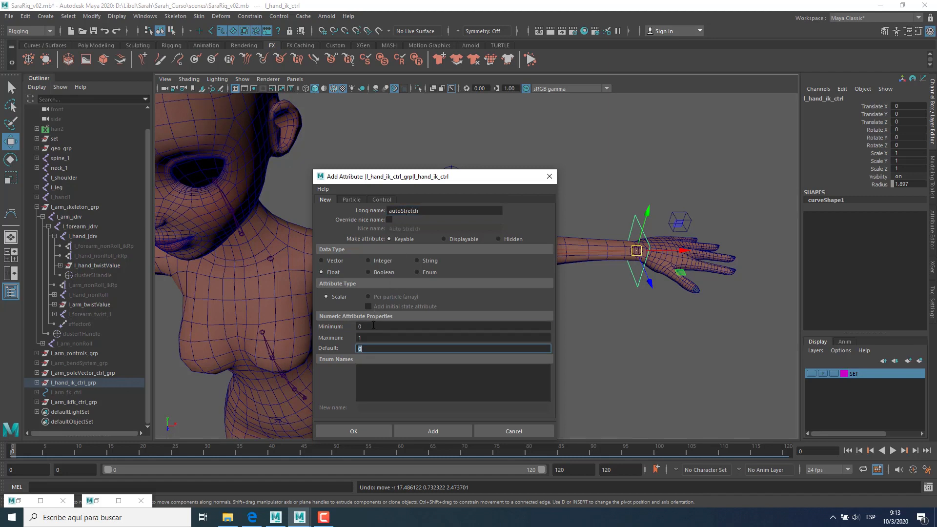
click(373, 326)
click(378, 348)
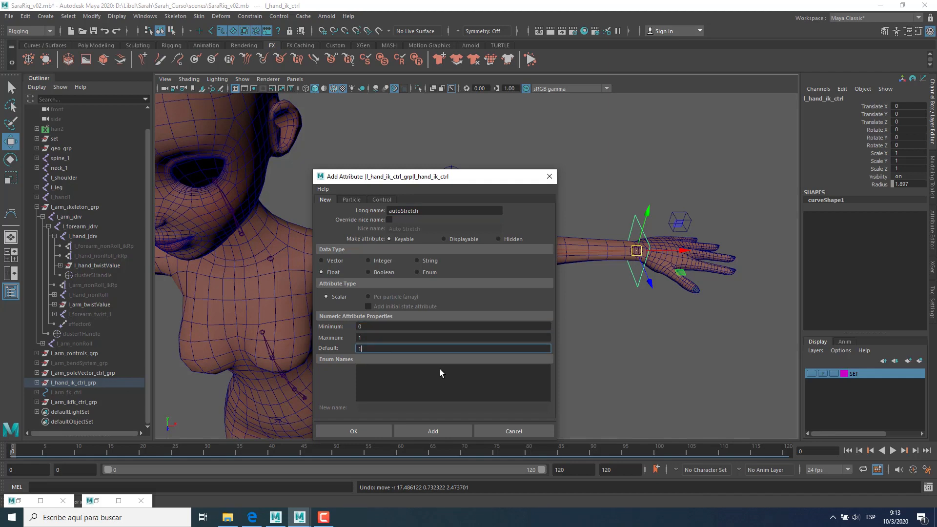
click(449, 430)
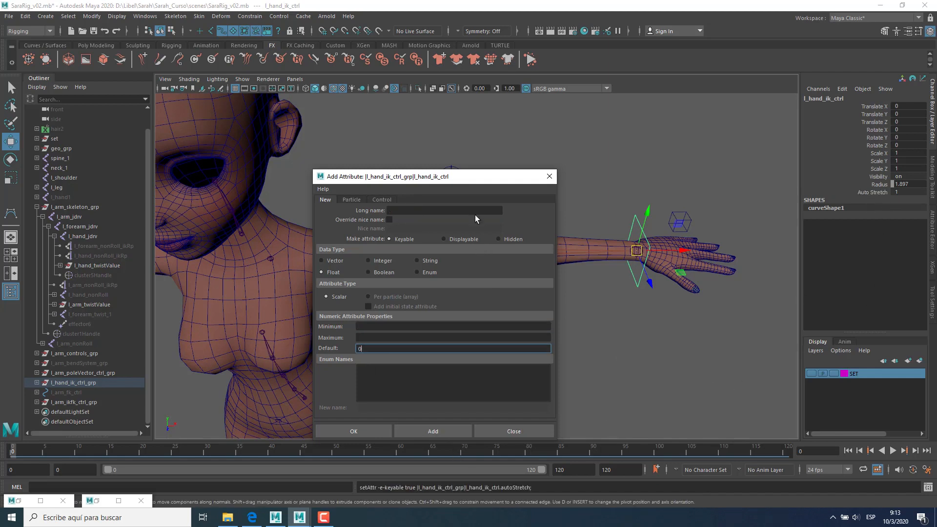
Step: Enter arm_stretch as the long name of another keyable float attribute for l_hand_ik_ctrl
click(454, 213)
drag(449, 179, 614, 136)
alt+drag(384, 252, 326, 256)
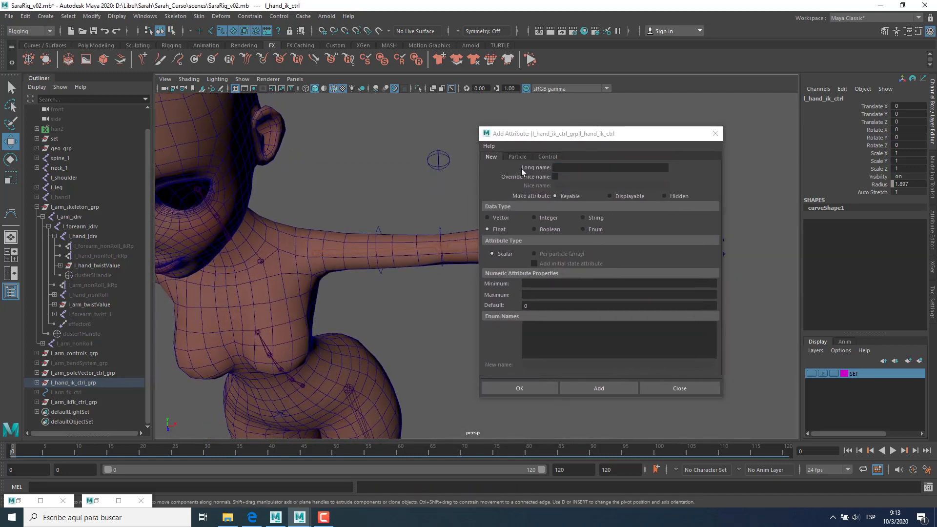
drag(648, 133, 789, 118)
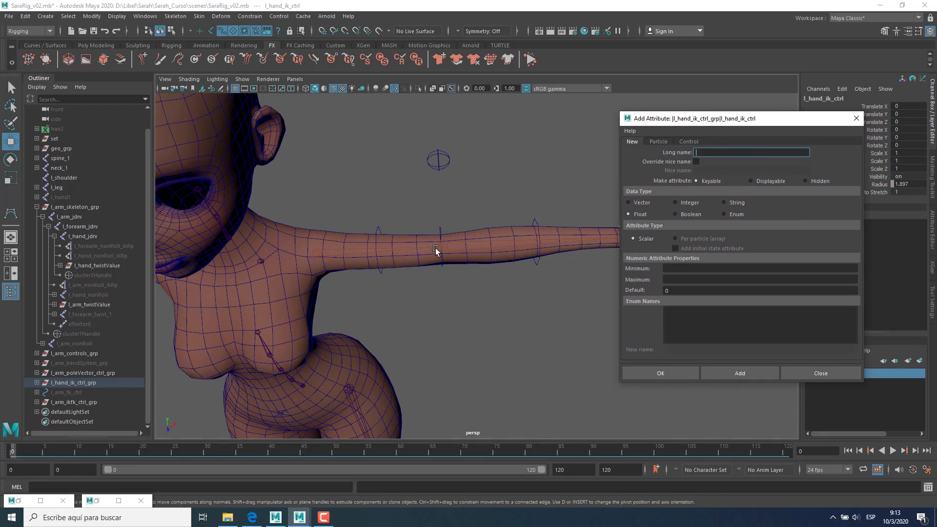
click(454, 285)
alt+middle_drag(454, 285, 345, 261)
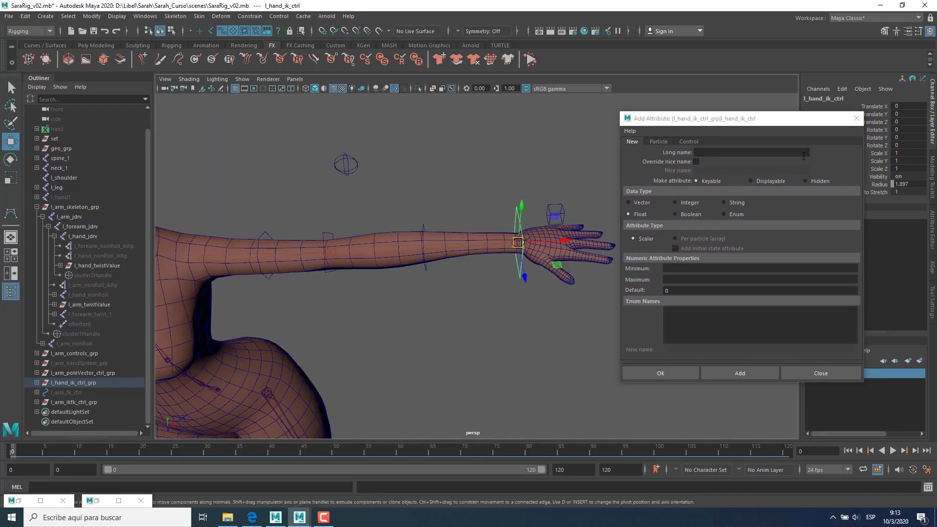
drag(760, 124, 480, 158)
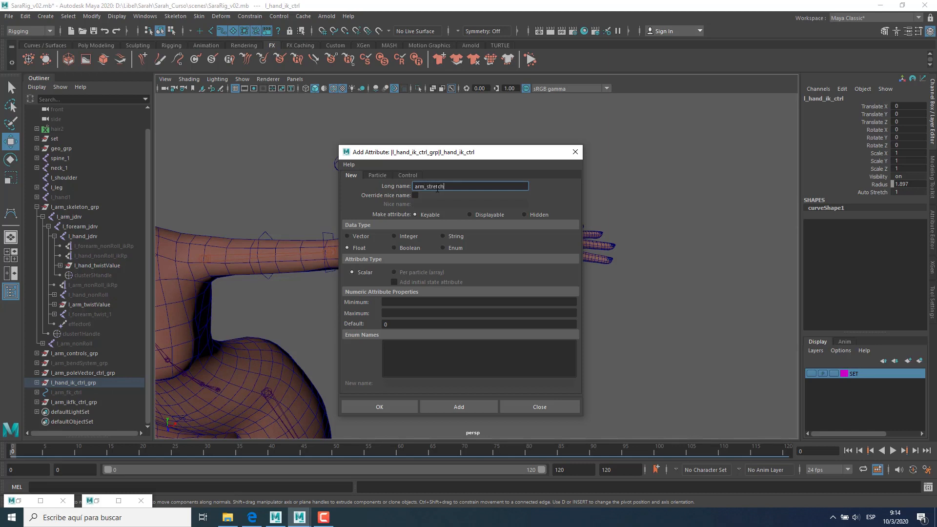
Step: Try a minimum of 0, a maximum of 1 and a default of 0.01 for arm_stretch
click(400, 302)
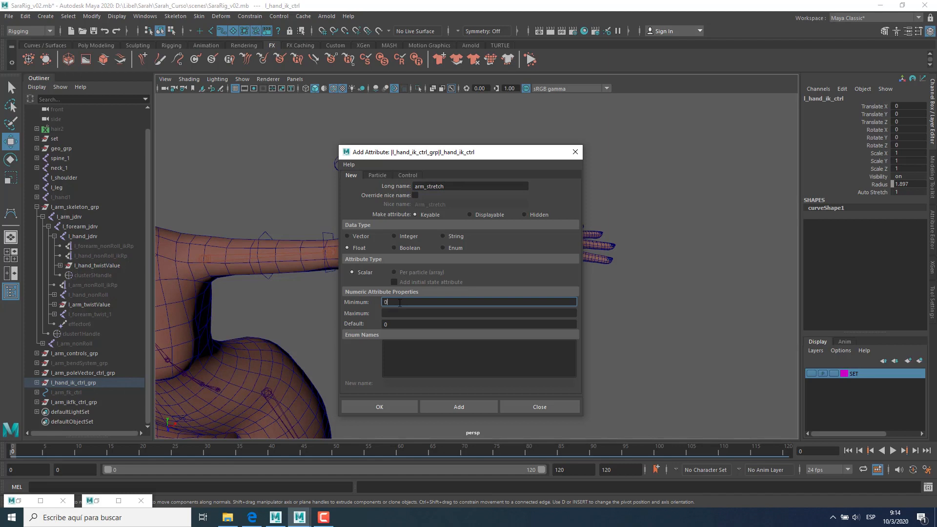
key(Tab)
text(1)
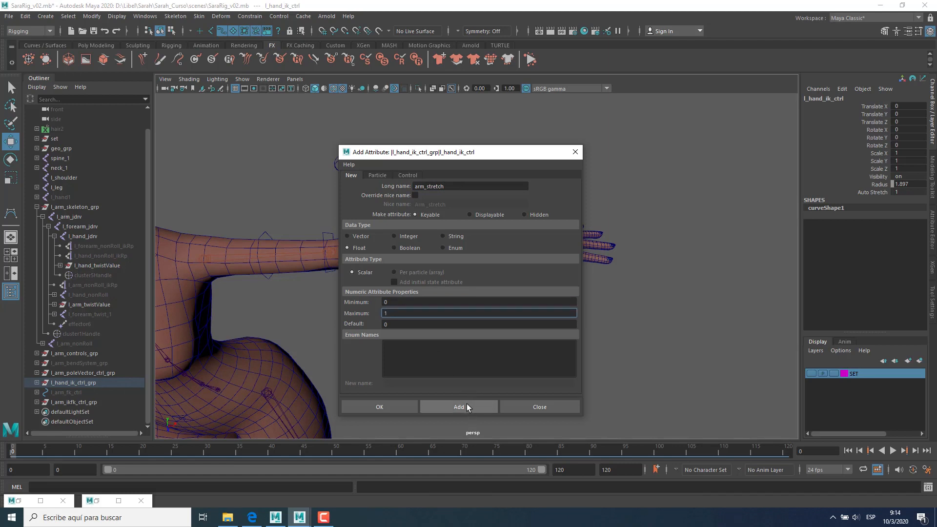
click(391, 325)
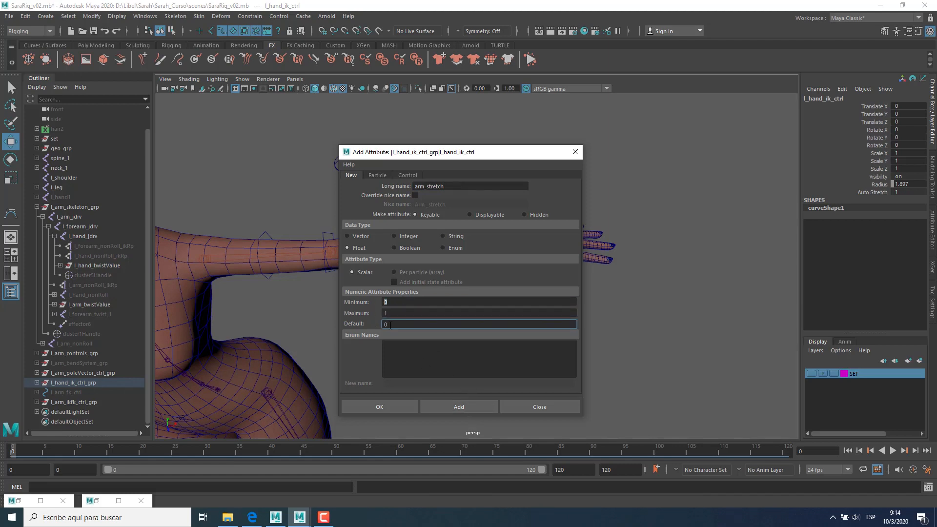
Step: Add the arm_stretch attribute to l_hand_ik_ctrl with a minimum of 0.1, no maximum and a default of 1
click(394, 306)
text(.)
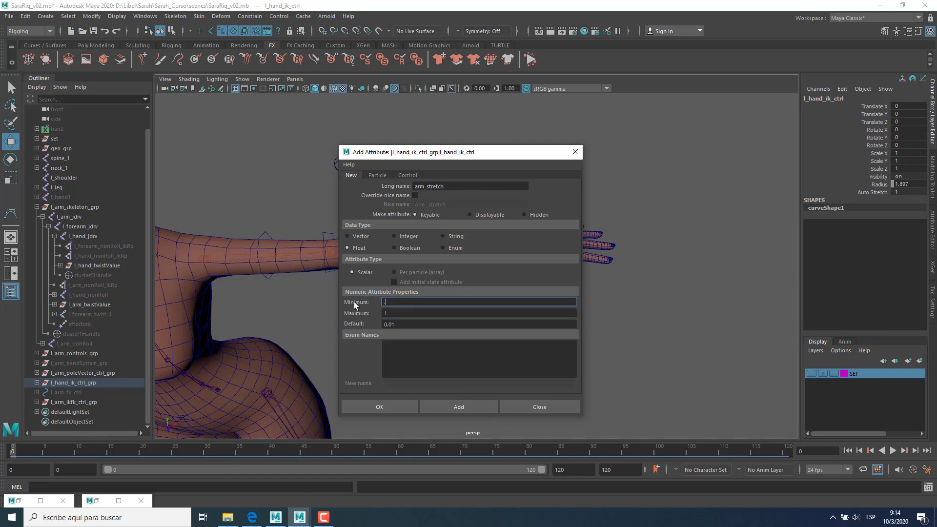
text(1)
key(Tab)
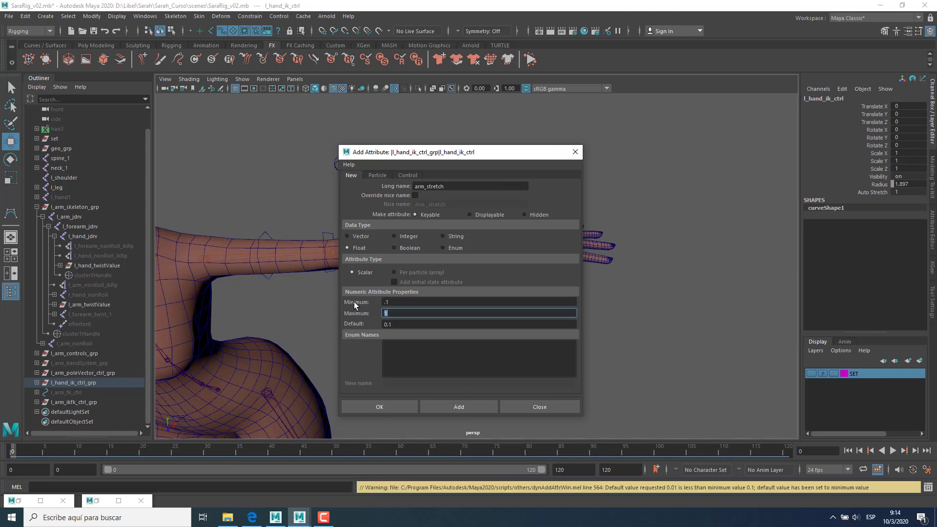
key(BackSpace)
key(Tab)
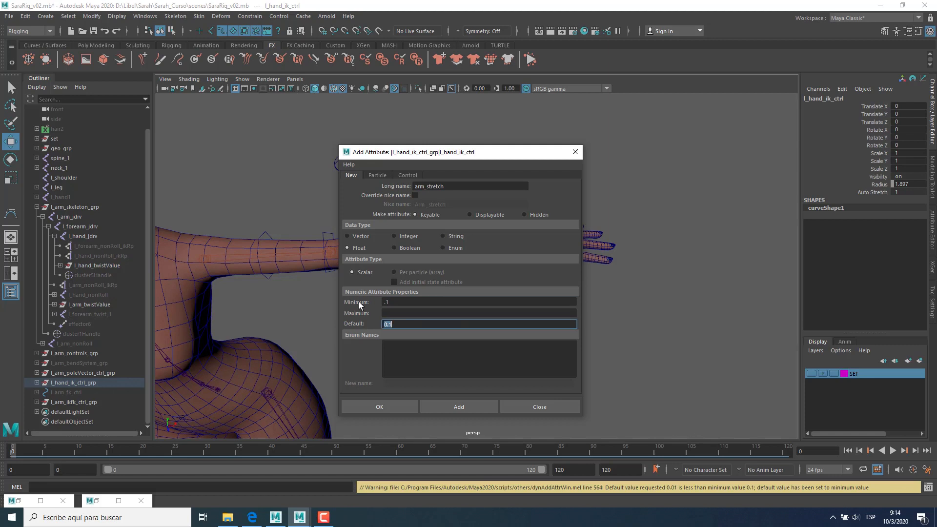
text(1)
key(Return)
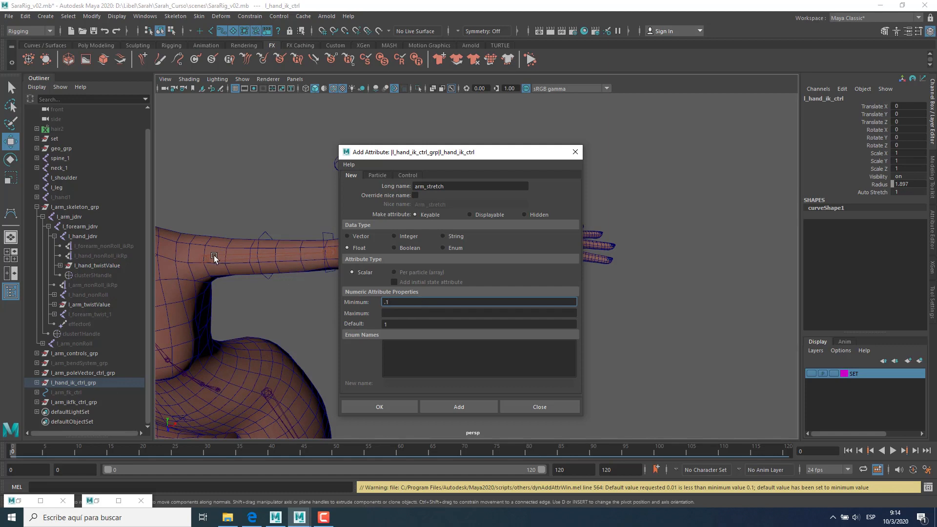
click(405, 325)
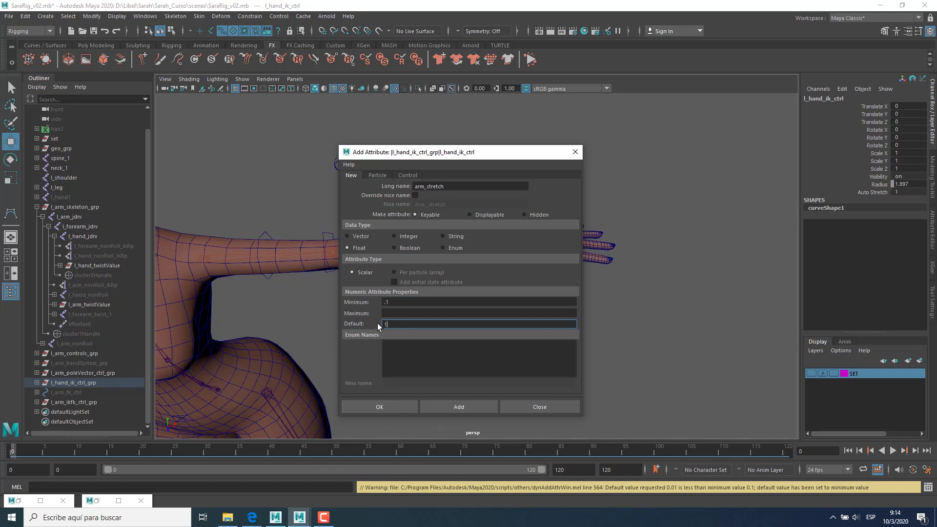
click(455, 410)
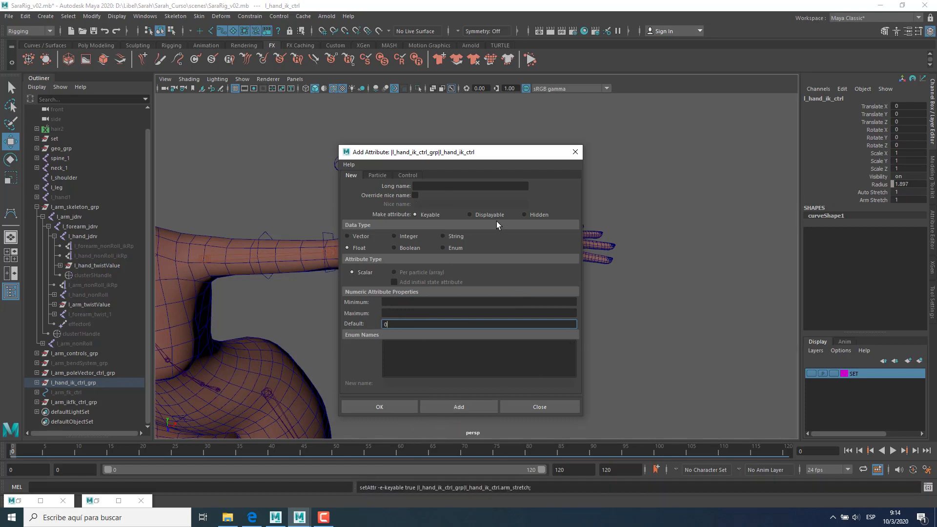
Step: Add a keyable float attribute forearm_stretch to l_hand_ik_ctrl with minimum 0.1, no maximum and default 1
click(438, 187)
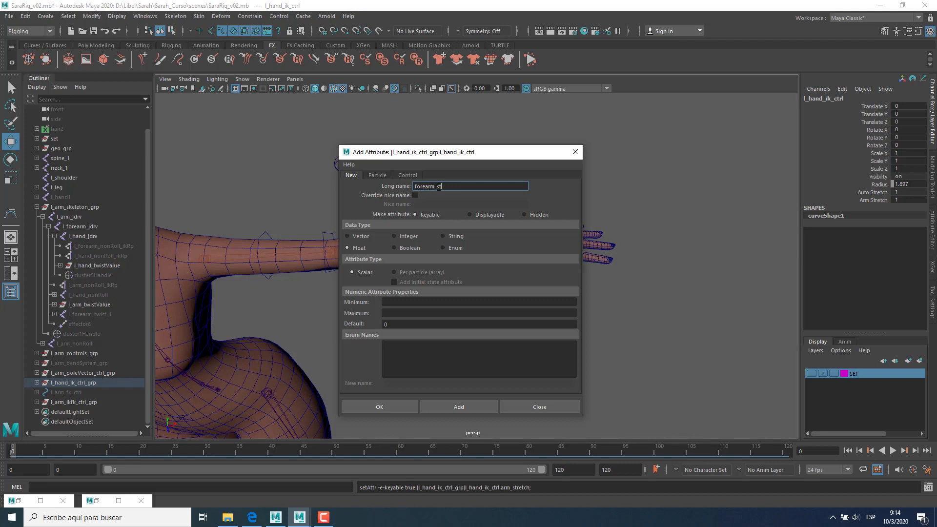
click(400, 303)
key(Tab)
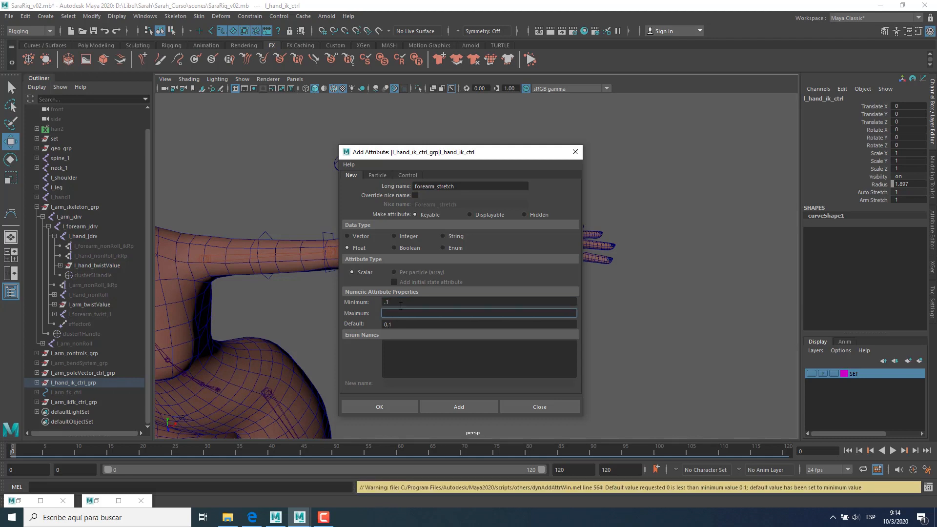
key(Tab)
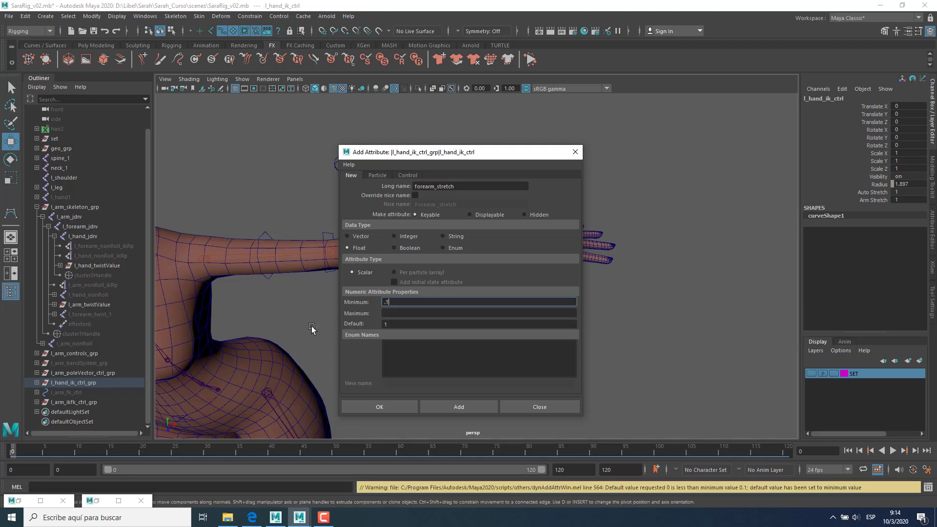
click(476, 408)
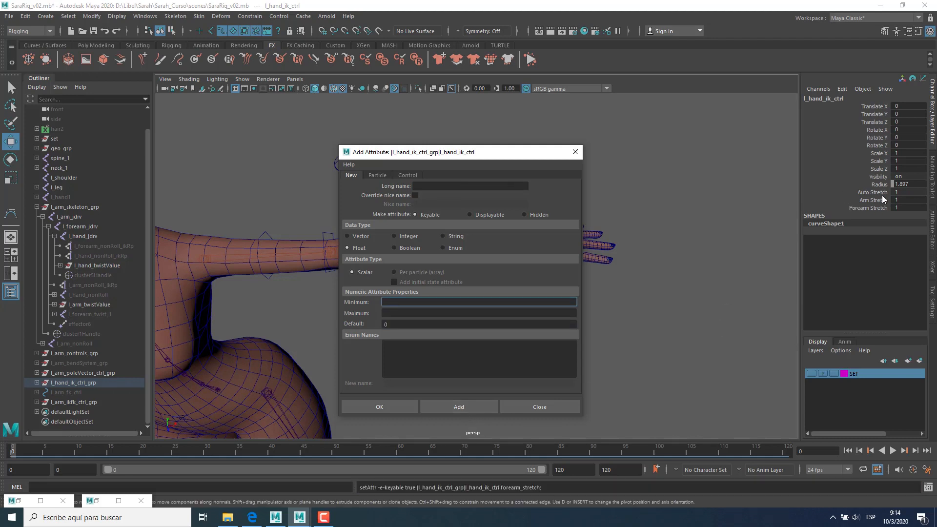
Step: Try moving l_hand_ik_ctrl slightly outward and down from the wrist to test how the fully extended arm follows
drag(541, 156, 593, 147)
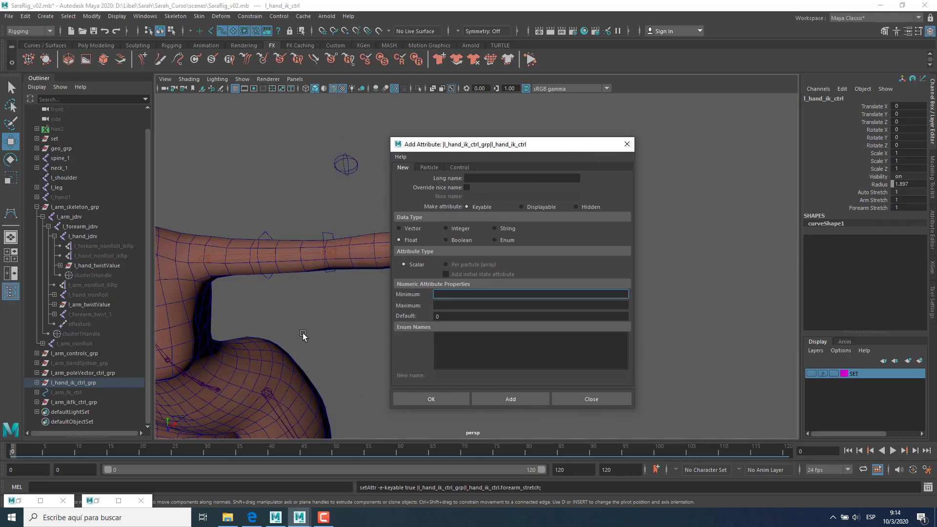
alt+middle_drag(345, 307, 295, 315)
drag(548, 149, 645, 158)
alt+middle_drag(370, 265, 425, 271)
alt+right_drag(426, 271, 382, 287)
alt+middle_drag(376, 290, 383, 287)
drag(675, 157, 828, 180)
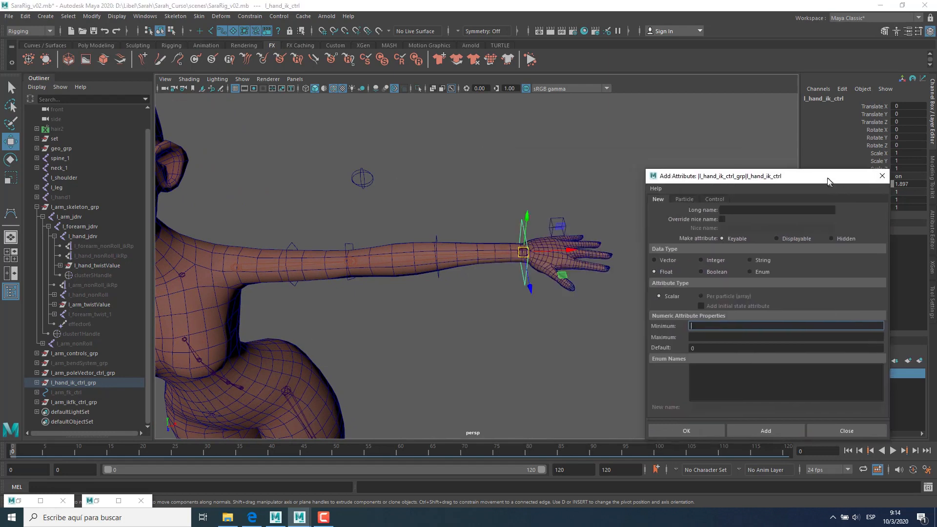
drag(516, 253, 541, 265)
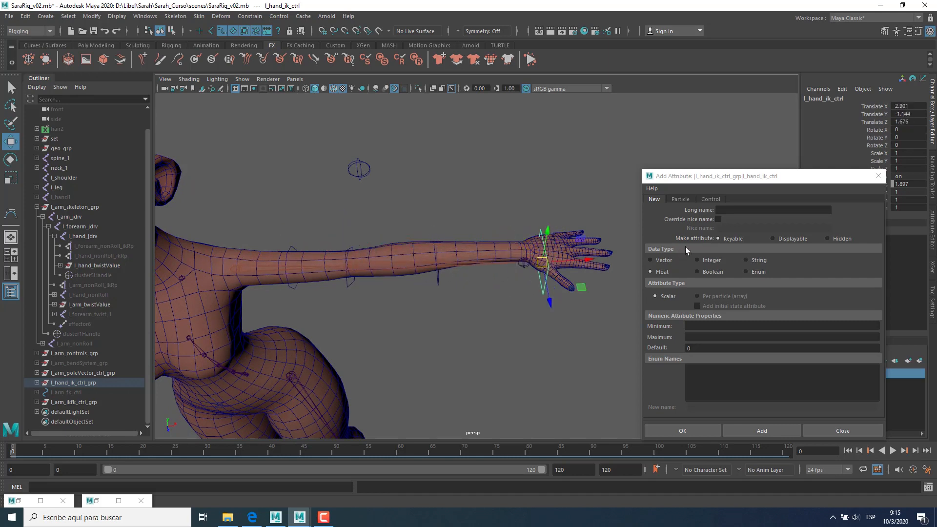
Step: Add a keyable float attribute smothStretch to l_hand_ik_ctrl with minimum 0, maximum 1 and default 0, and finish adding attributes
click(702, 325)
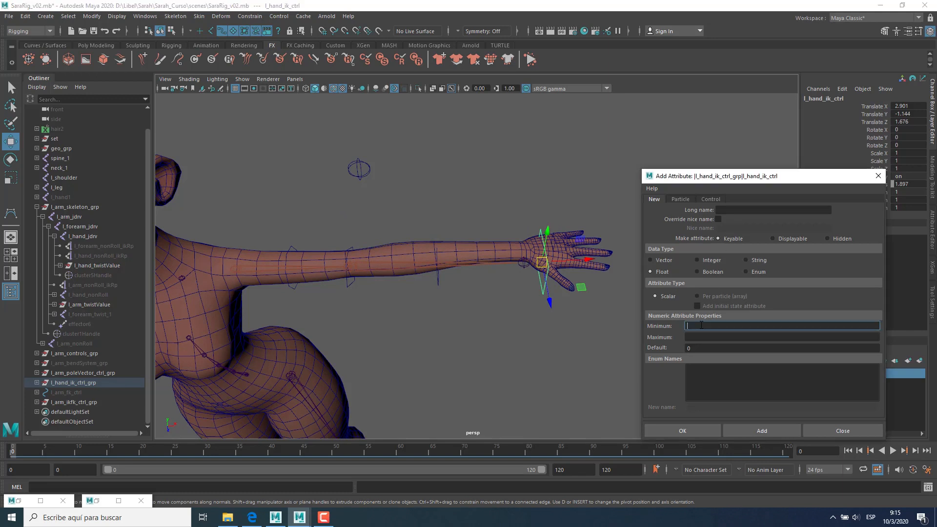
click(732, 210)
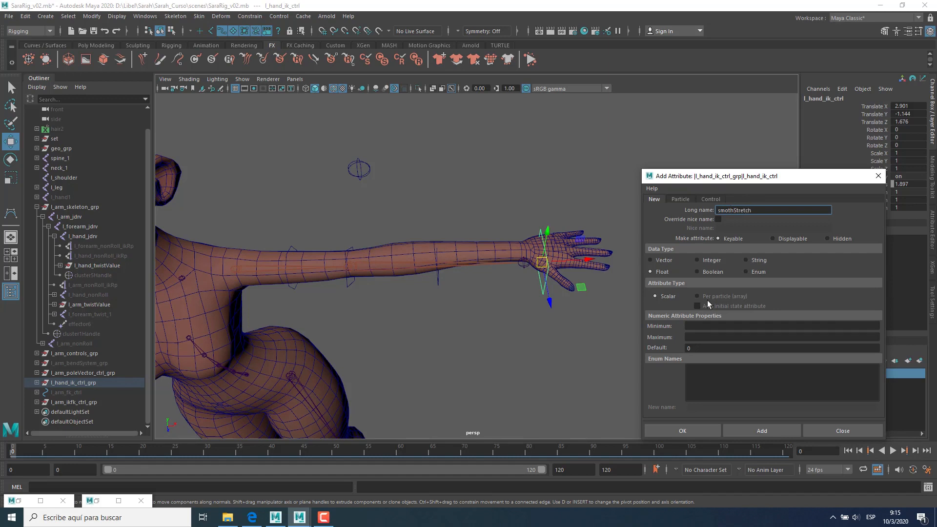
click(703, 326)
text(0)
key(Tab)
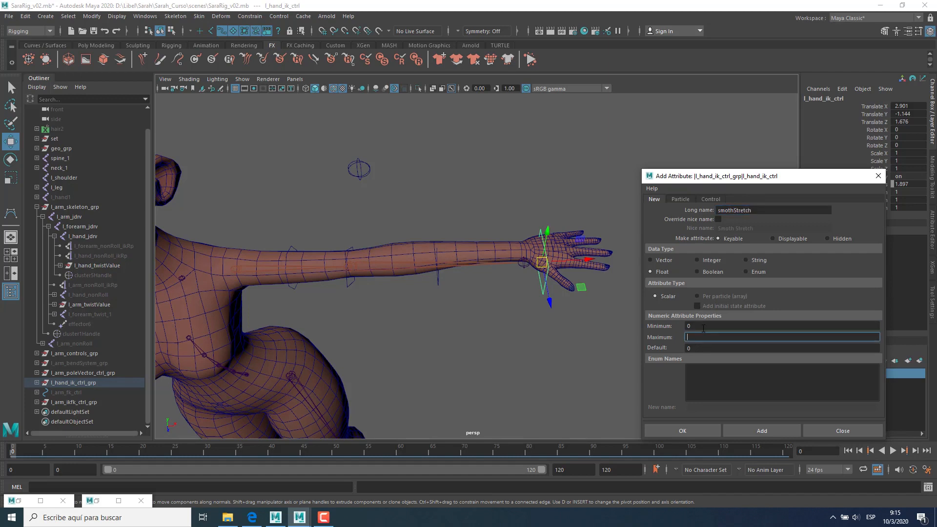
key(Tab)
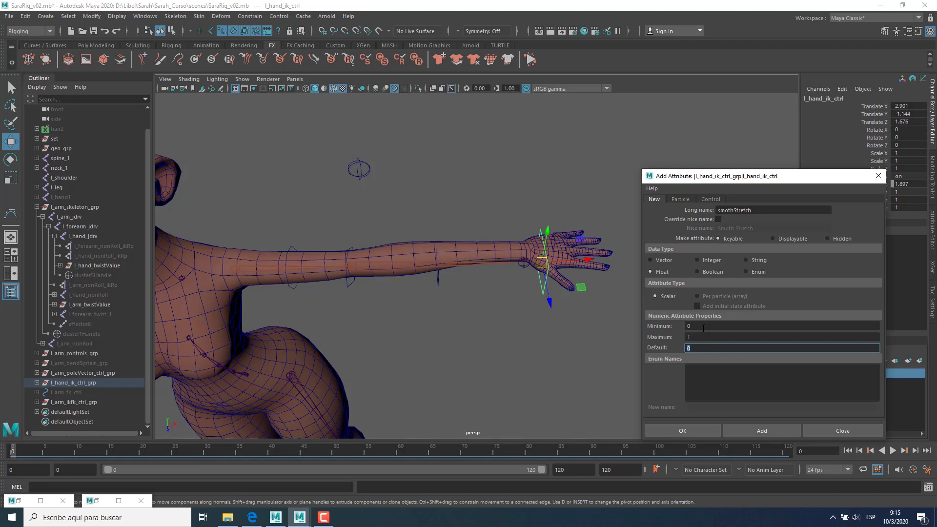
click(762, 430)
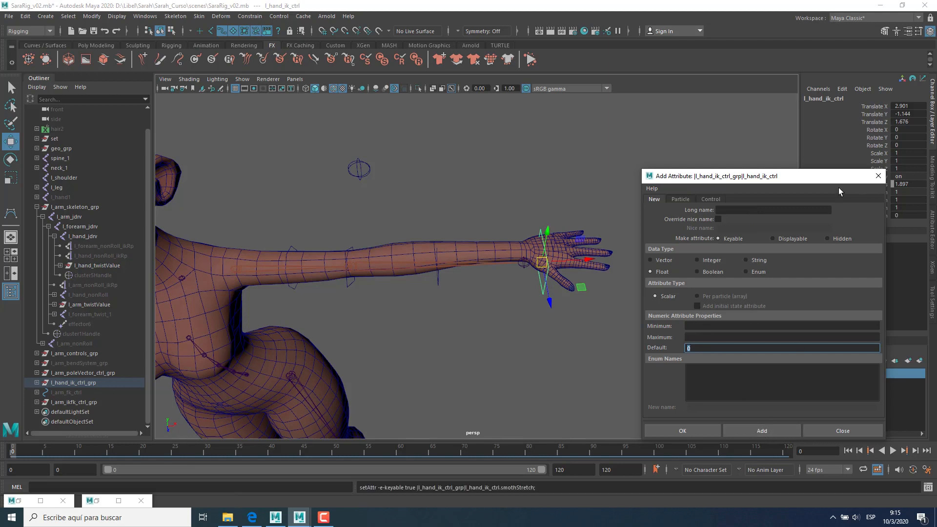
drag(853, 181, 731, 176)
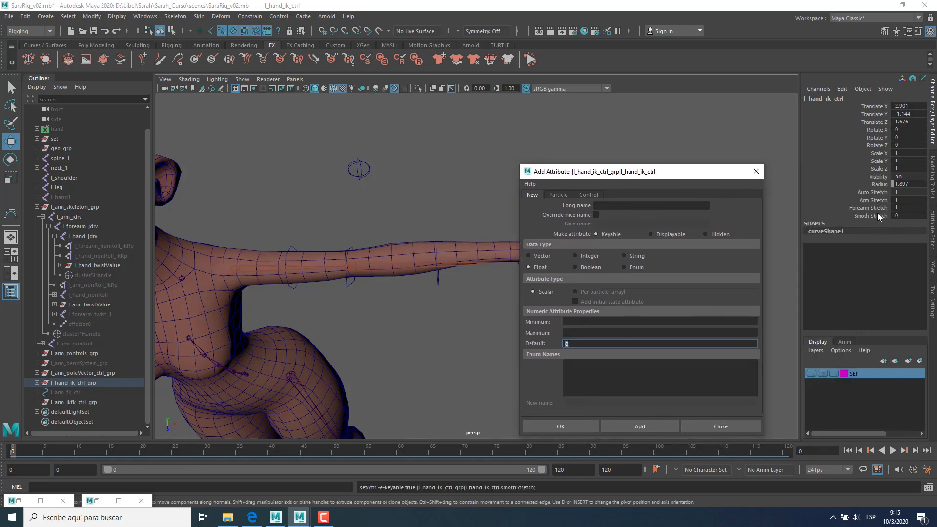
click(756, 171)
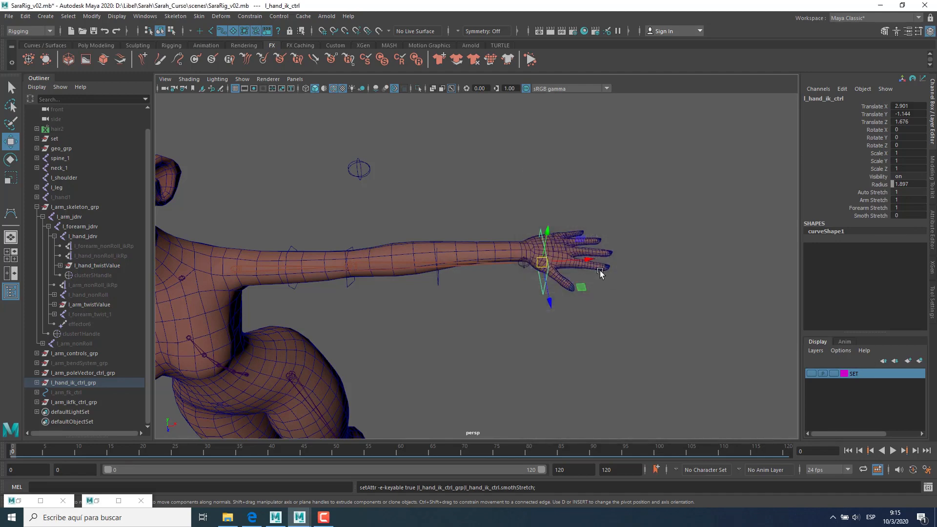
Step: Reset the X, Y and Z translation of l_hand_ik_ctrl to 0
drag(909, 106, 917, 117)
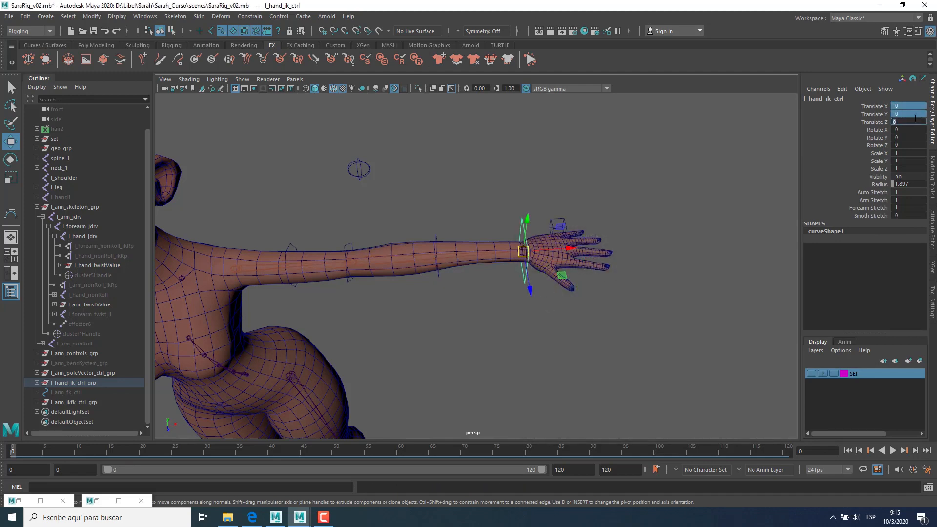
text(0)
key(Return)
Step: Try pulling l_hand_ik_ctrl far outward and down beyond the hand, and undo the move
drag(558, 253, 664, 301)
key(ctrl+z)
key(ctrl+z)
Step: Add a keyable float attribute compensateVolume to l_arm_ikfk_ctrl with minimum 0, maximum 1 and default 1
click(586, 226)
click(567, 233)
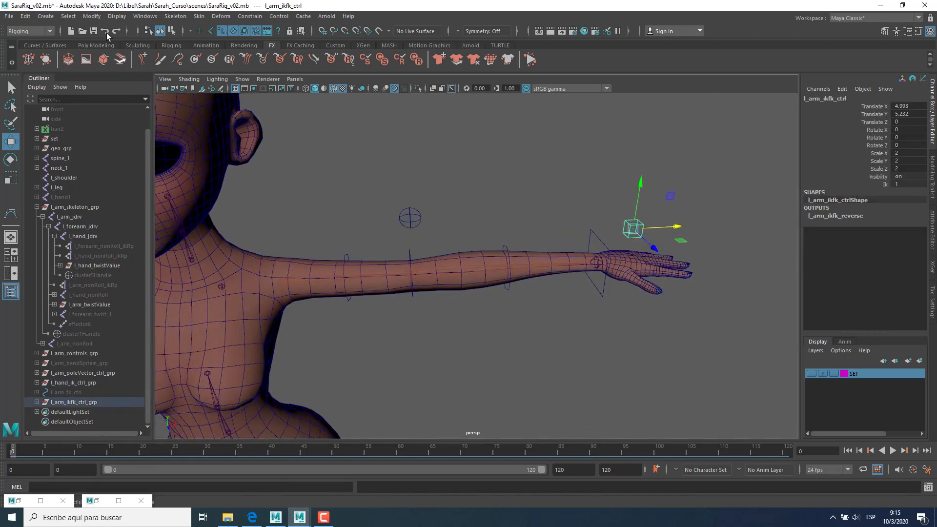
click(90, 16)
click(116, 195)
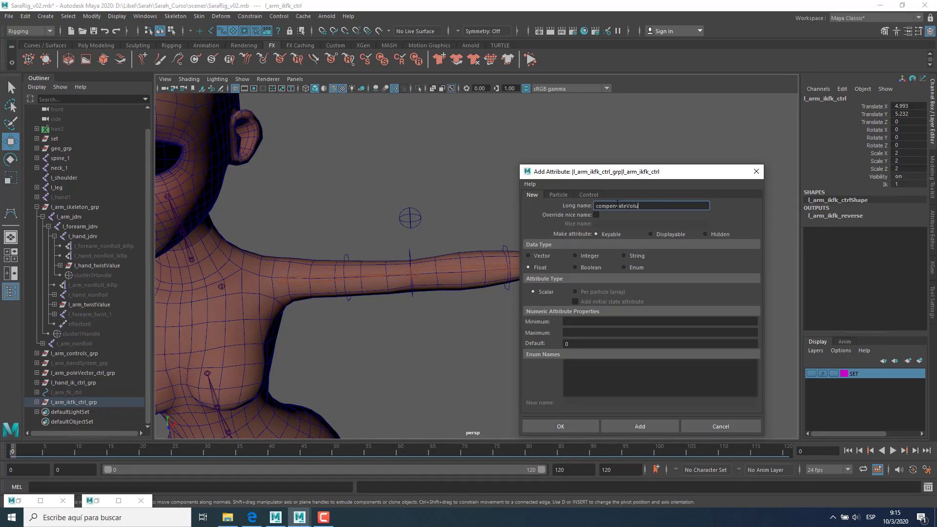
click(578, 330)
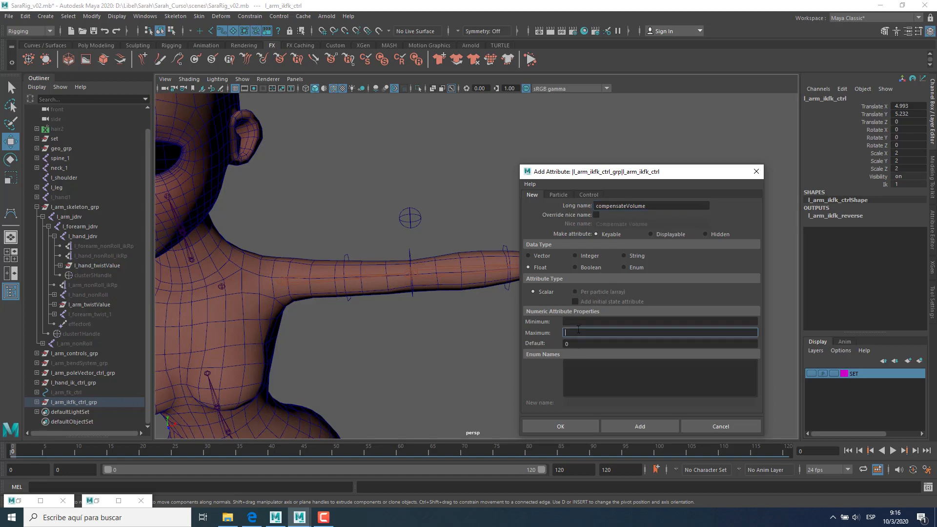
click(581, 322)
key(Tab)
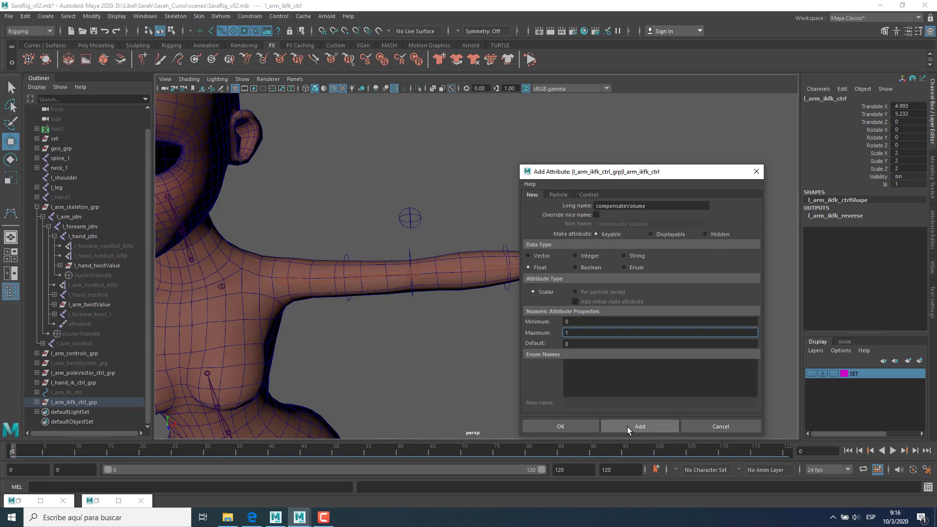
click(580, 344)
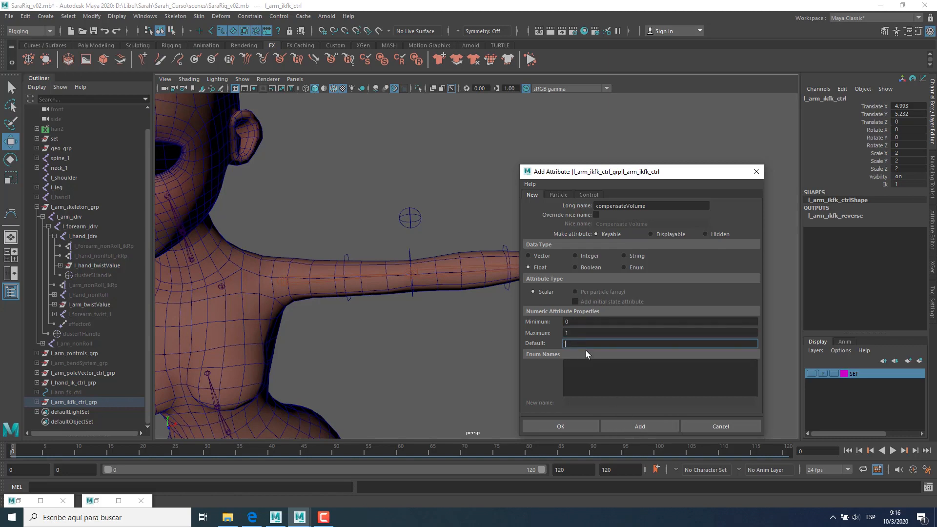
click(643, 427)
click(756, 171)
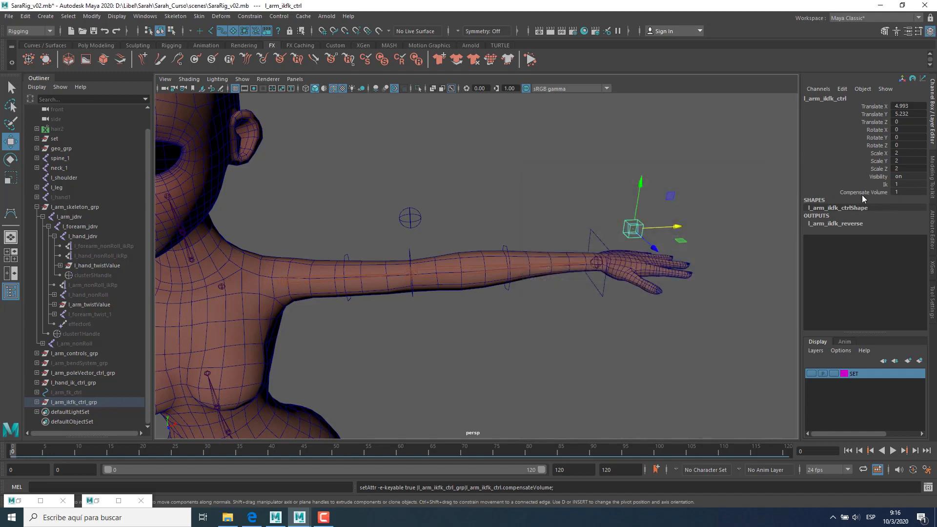
alt+drag(670, 292, 654, 300)
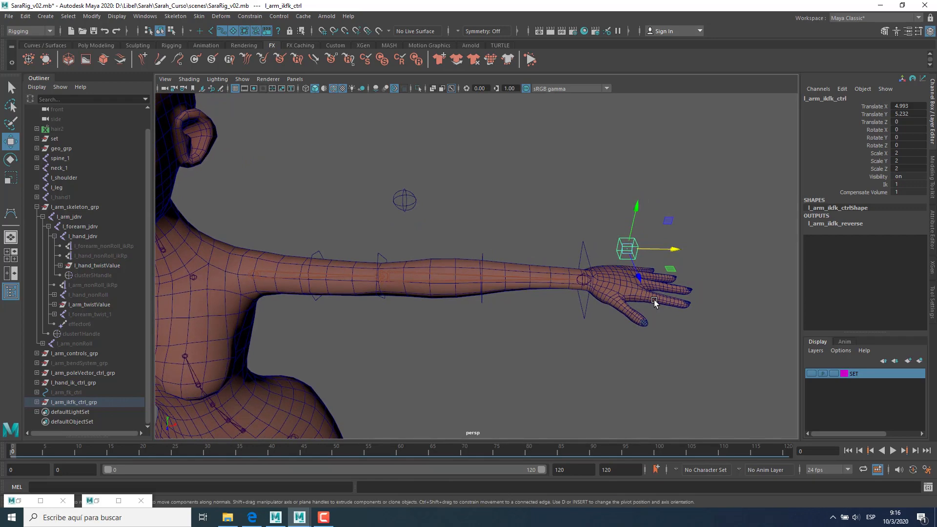
Step: Open the Node Editor, clear the existing graph, and rename its tab as arm_stretch
alt+drag(494, 325, 468, 331)
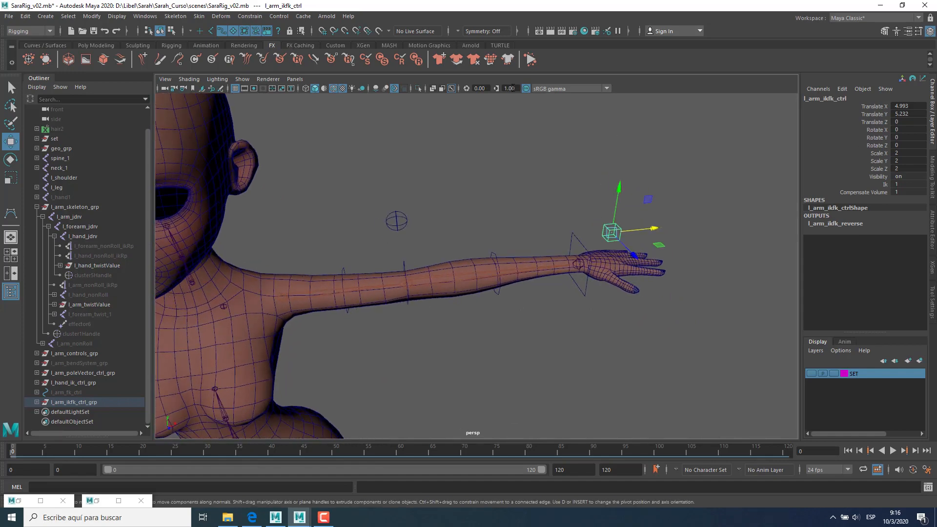
click(145, 16)
click(166, 131)
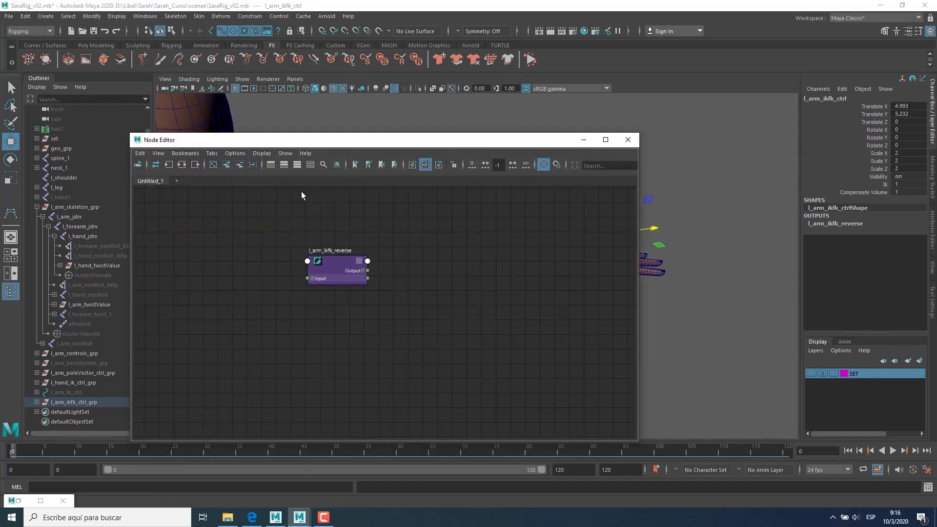
click(214, 167)
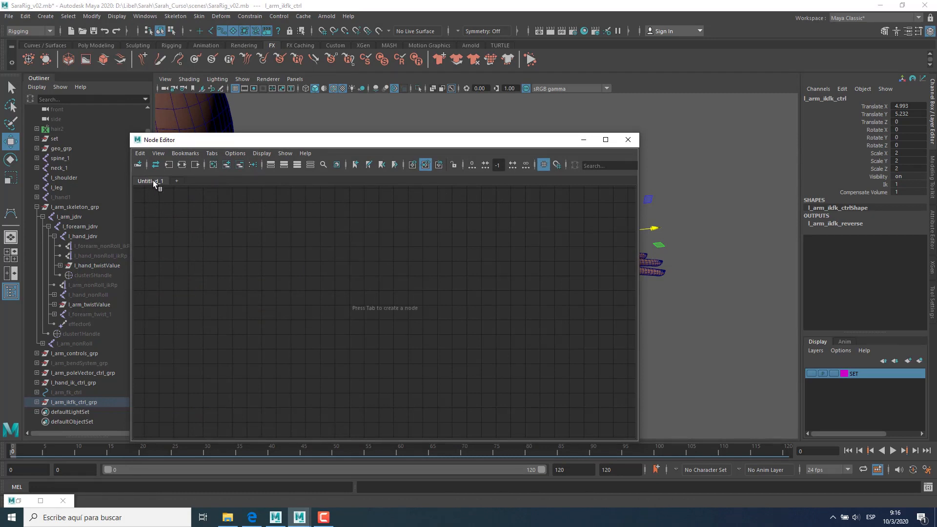
click(163, 183)
drag(161, 181, 118, 186)
key(BackSpace)
click(211, 215)
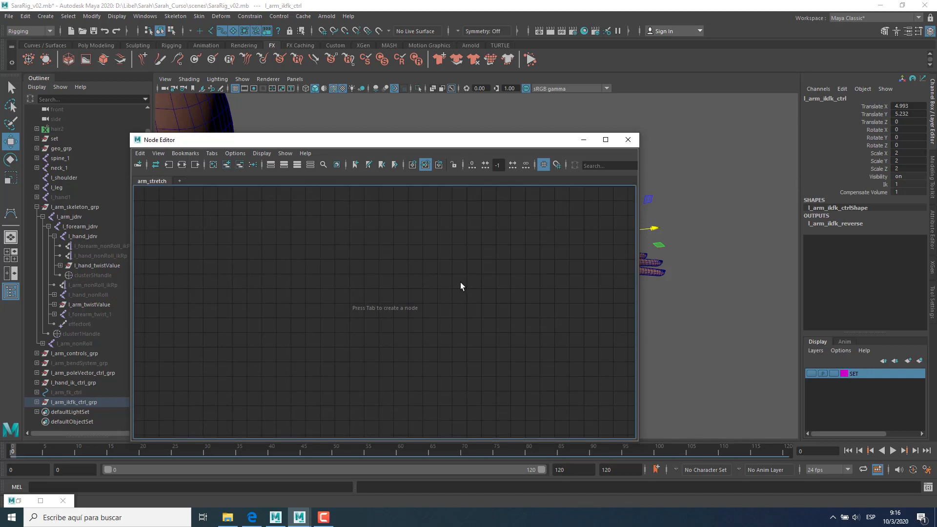
Step: Move the Node Editor clear of the left arm and select l_arm_skeleton_grp
drag(431, 145, 487, 122)
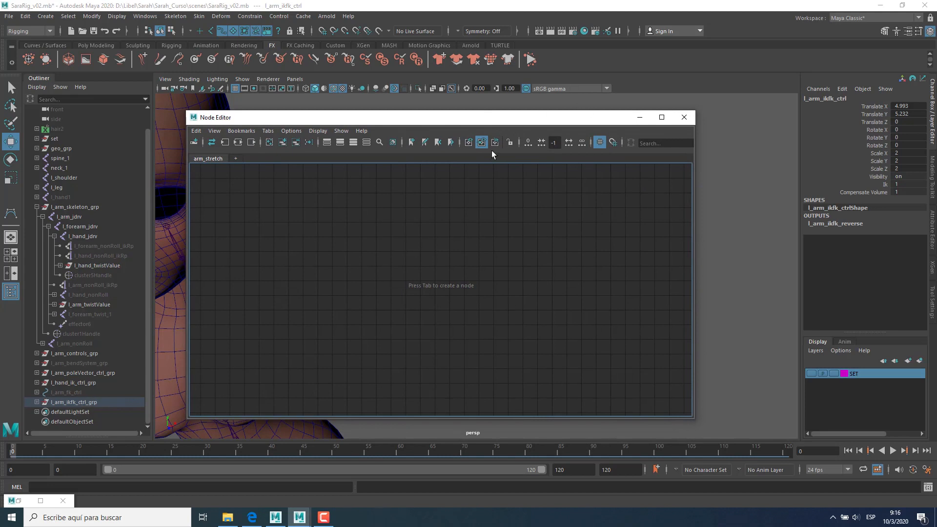
drag(460, 121, 654, 120)
alt+middle_drag(265, 318, 138, 321)
alt+drag(264, 296, 328, 299)
alt+middle_drag(329, 299, 330, 300)
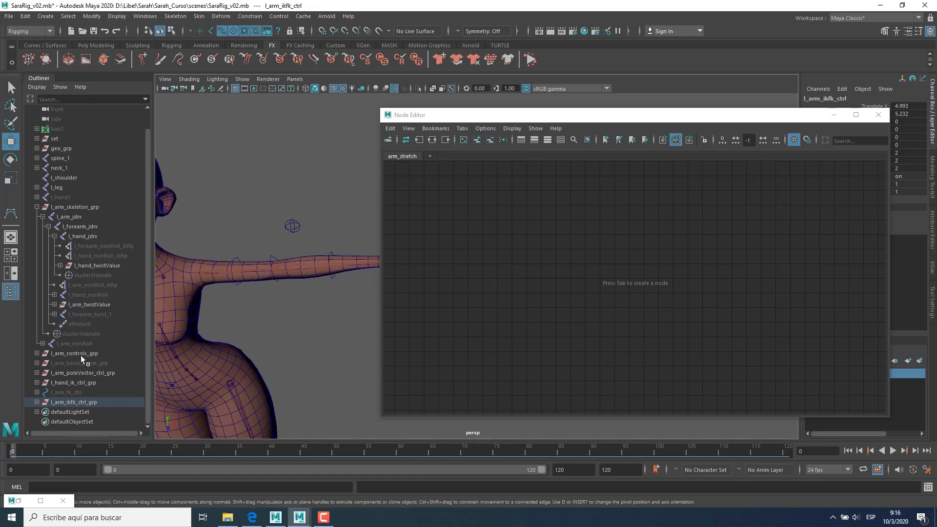
alt+drag(325, 315, 320, 310)
click(74, 209)
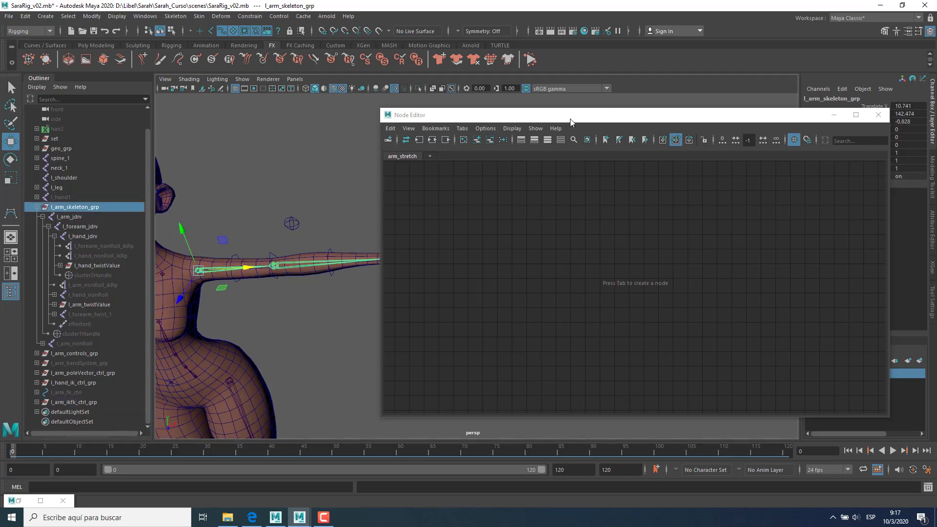
drag(571, 118, 604, 122)
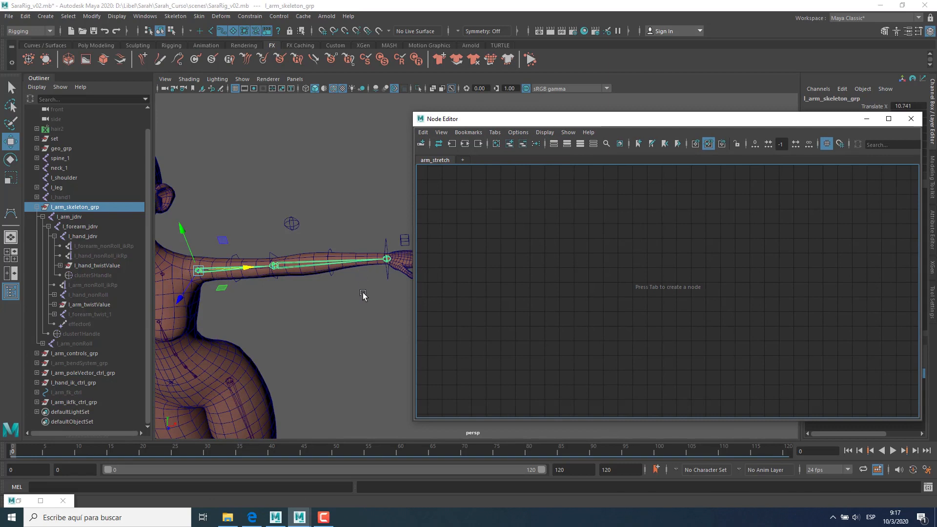
alt+middle_drag(363, 293, 368, 296)
click(92, 16)
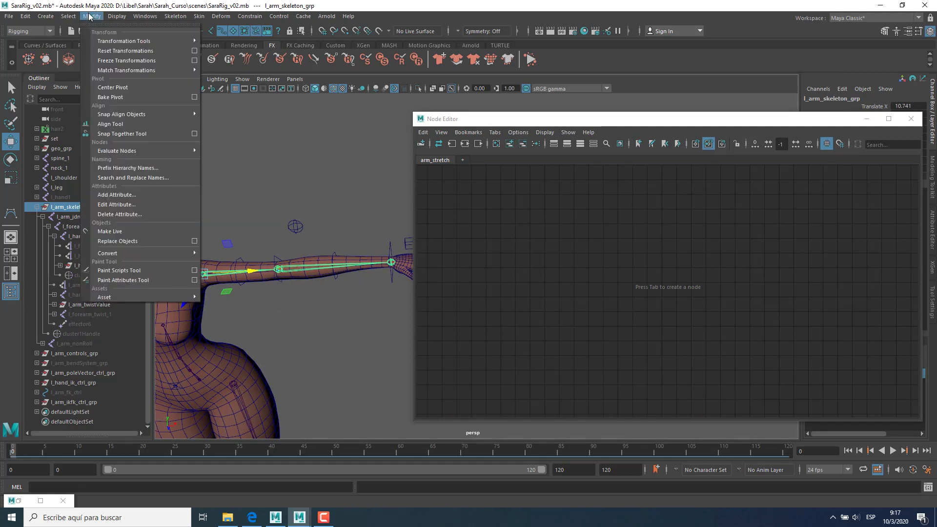
mouse_move(46, 16)
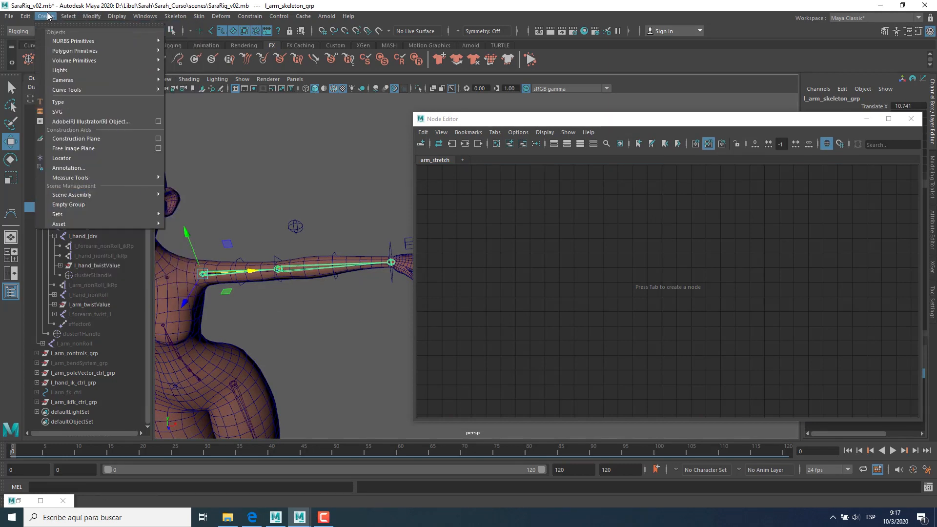
mouse_move(99, 177)
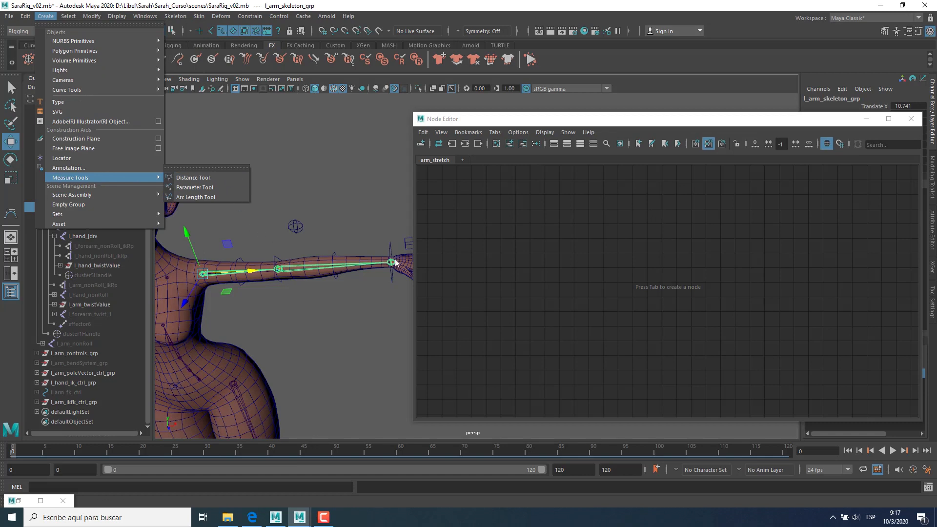
click(505, 267)
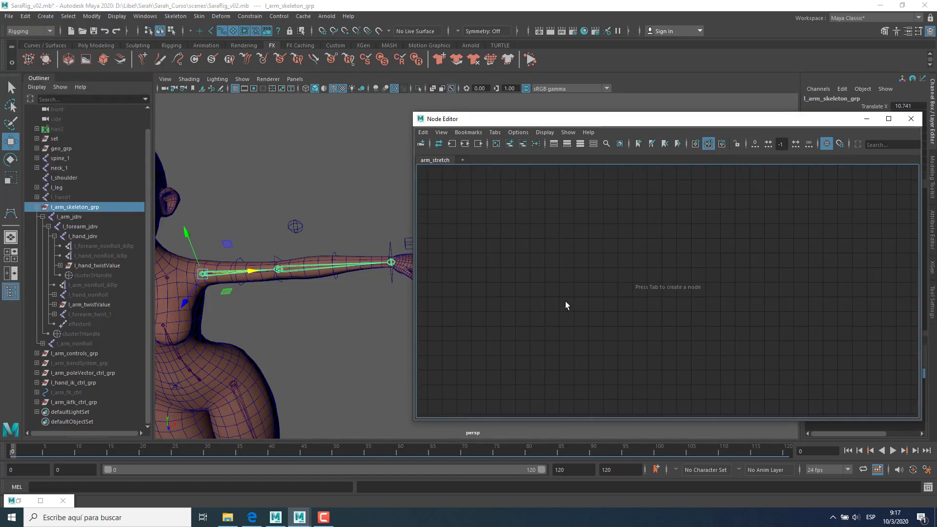
alt+drag(347, 344, 332, 336)
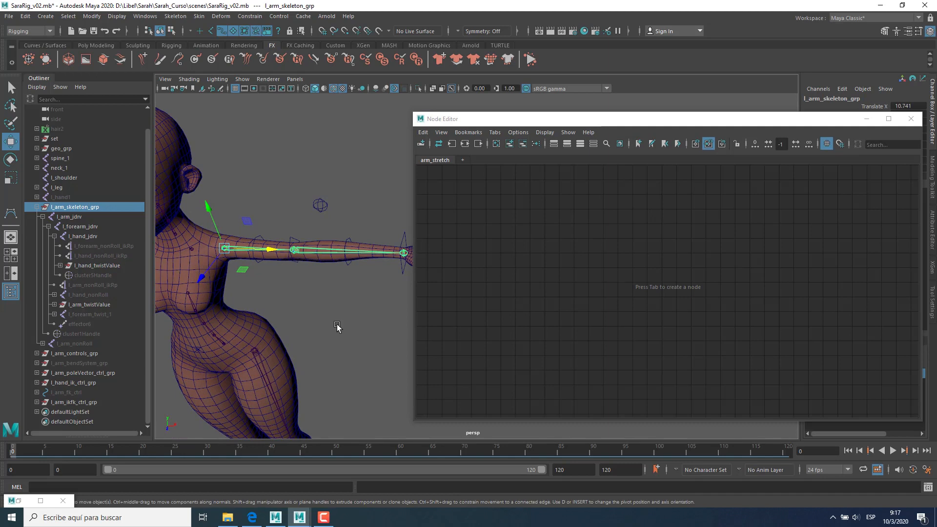
click(337, 324)
alt+middle_drag(335, 325, 337, 316)
click(95, 209)
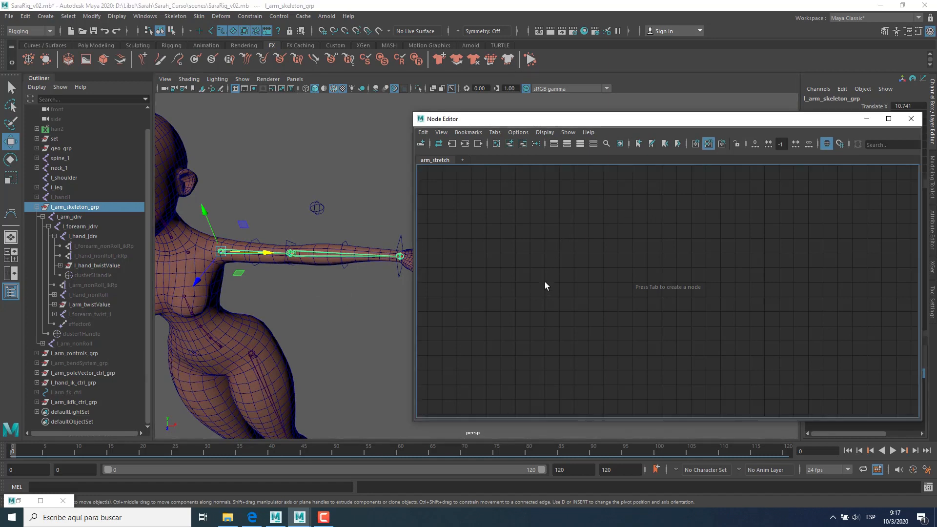
key(Tab)
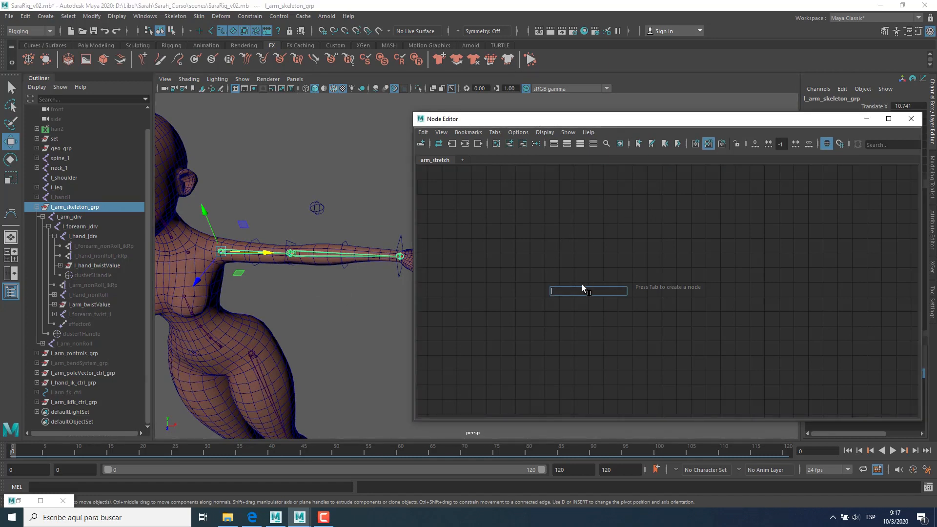
click(83, 209)
alt+middle_drag(312, 260, 315, 259)
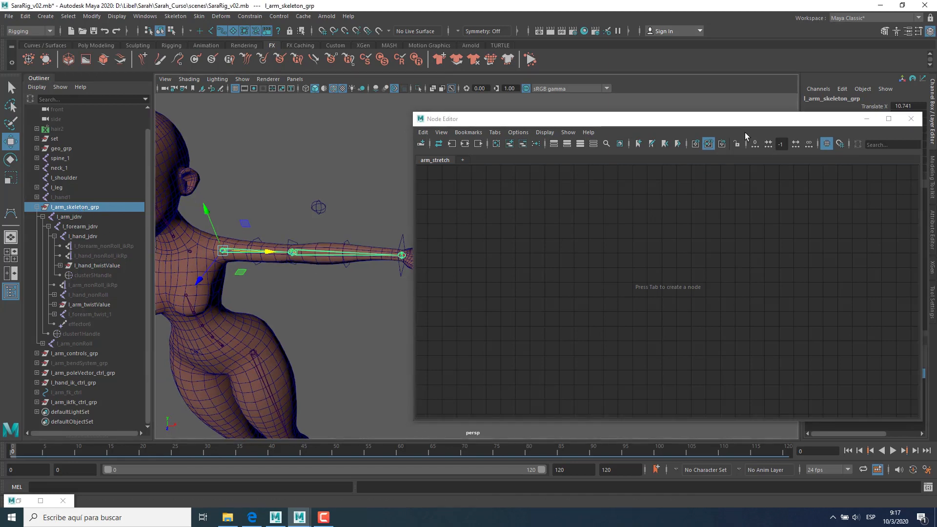
drag(737, 122, 716, 152)
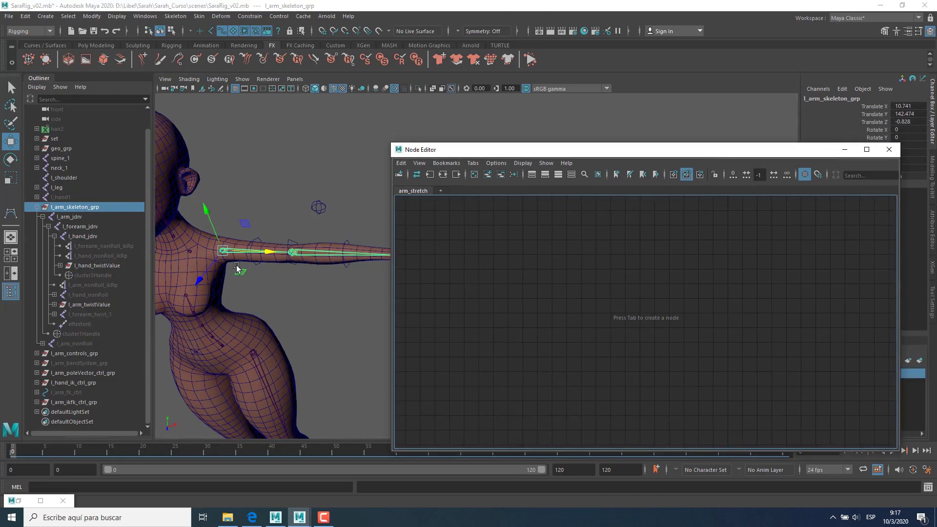
alt+middle_drag(239, 267, 249, 250)
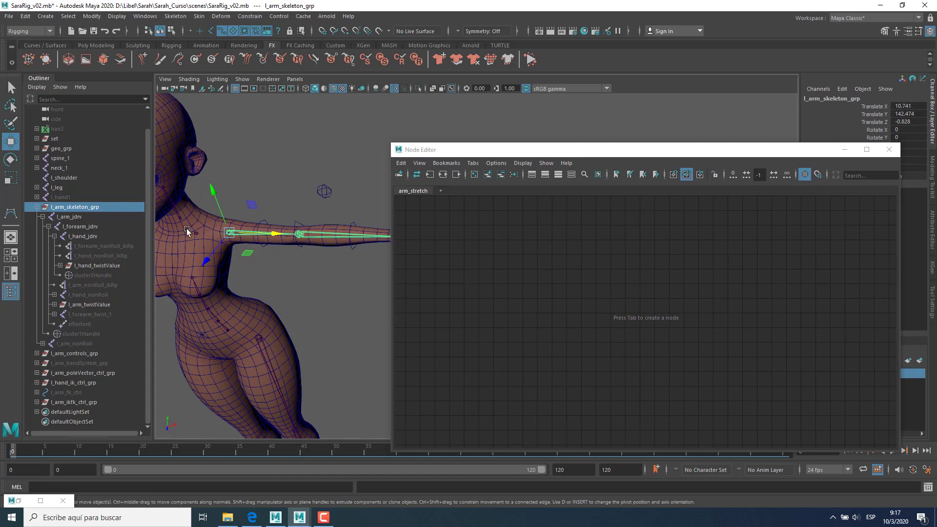
Step: Add l_arm_skeleton_grp to the arm_stretch graph and place its node near the graph's upper-left corner
click(69, 217)
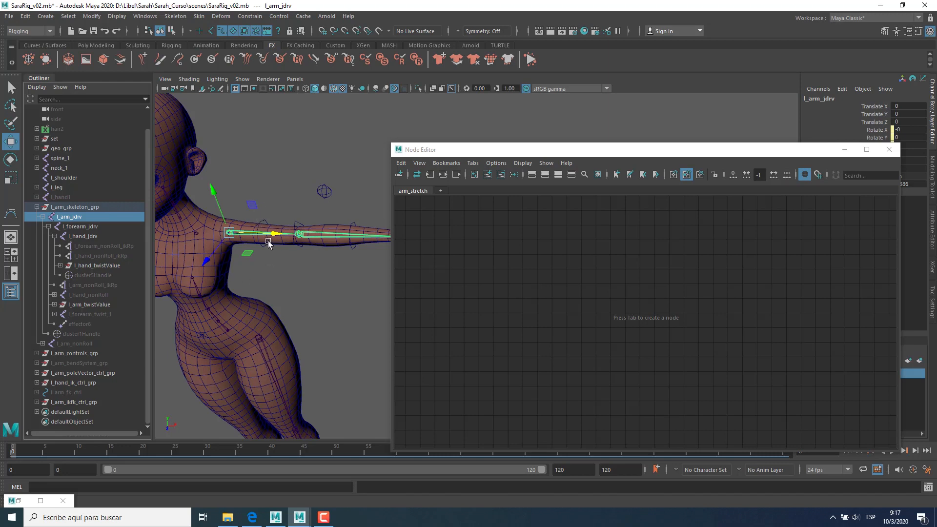
click(81, 209)
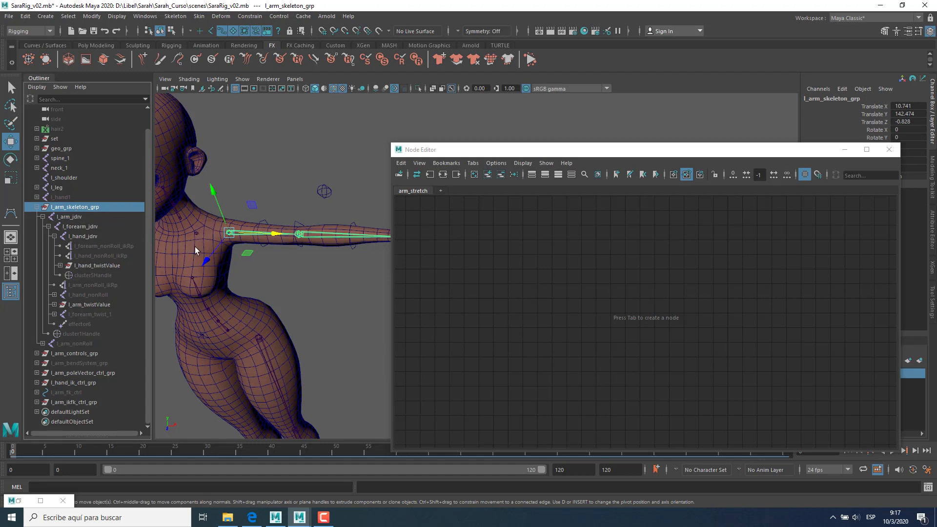
middle_drag(74, 207, 611, 280)
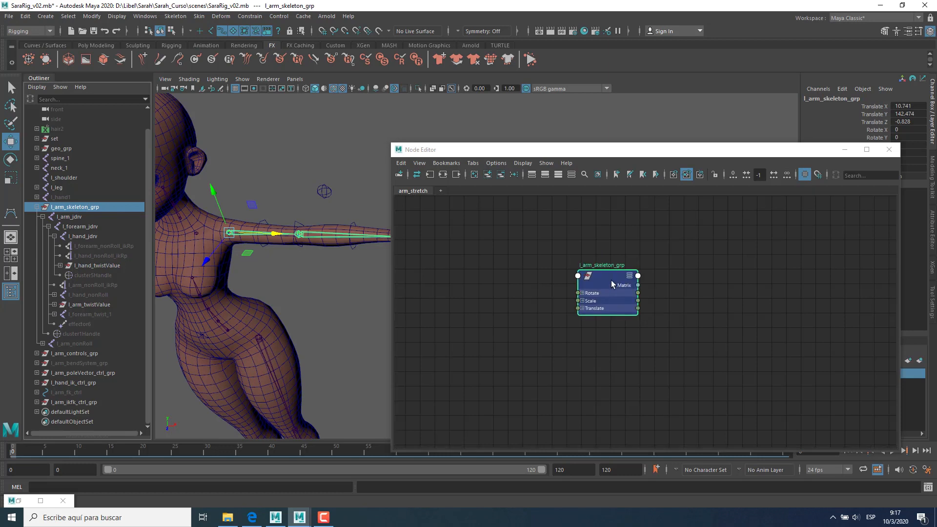
drag(611, 280, 478, 250)
alt+middle_drag(579, 273, 550, 267)
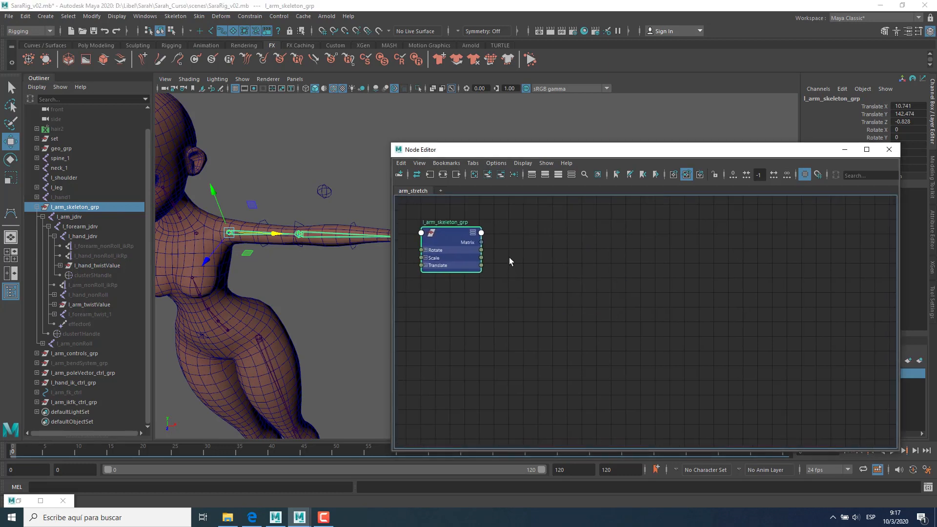
Step: Create a decomposeMatrix node and place it to the right of the l_arm_skeleton_grp node
click(510, 259)
key(Tab)
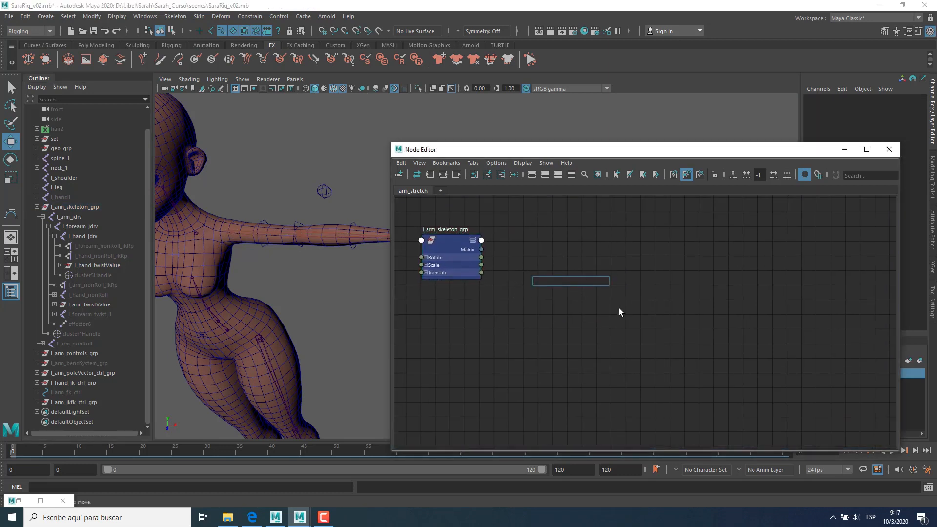
text(decomp)
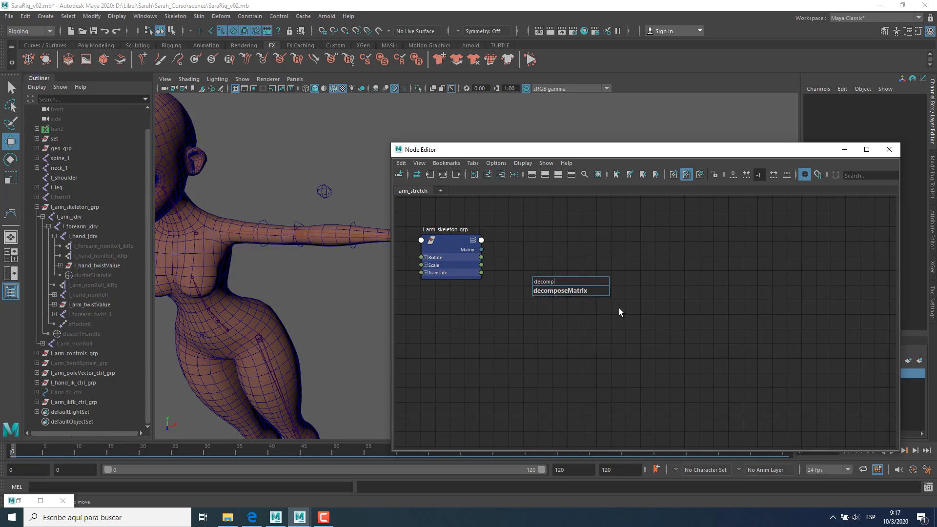
key(Return)
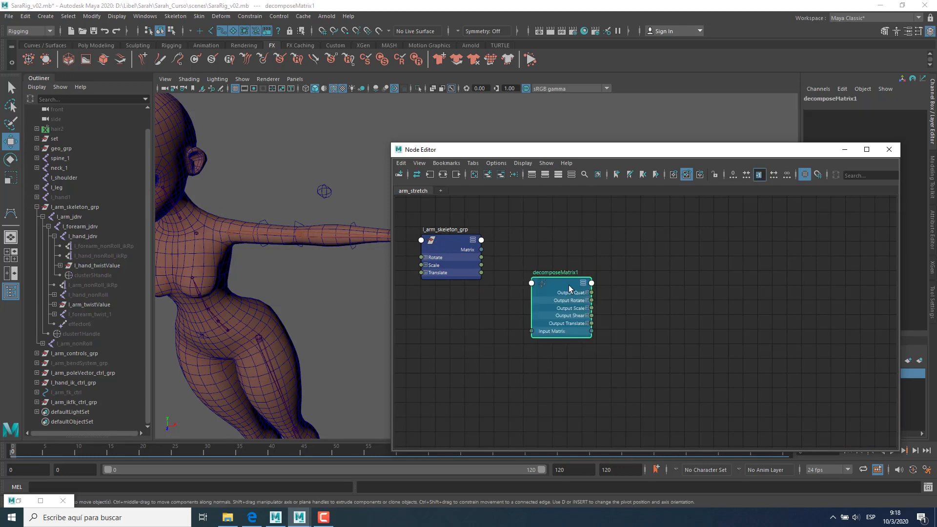
drag(569, 285, 589, 245)
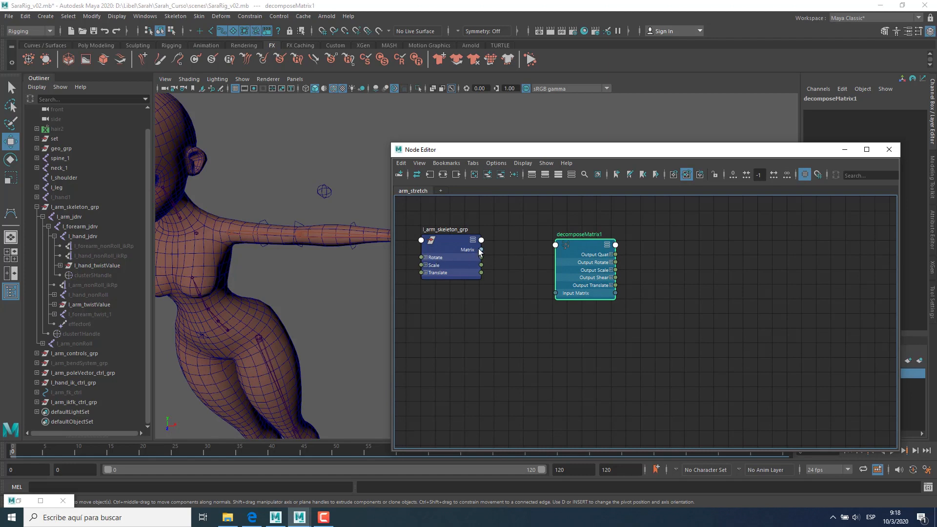
Step: Show all attributes of the l_arm_skeleton_grp node and connect its World Matrix[0] to the decomposeMatrix node's Input Matrix
drag(482, 249, 555, 294)
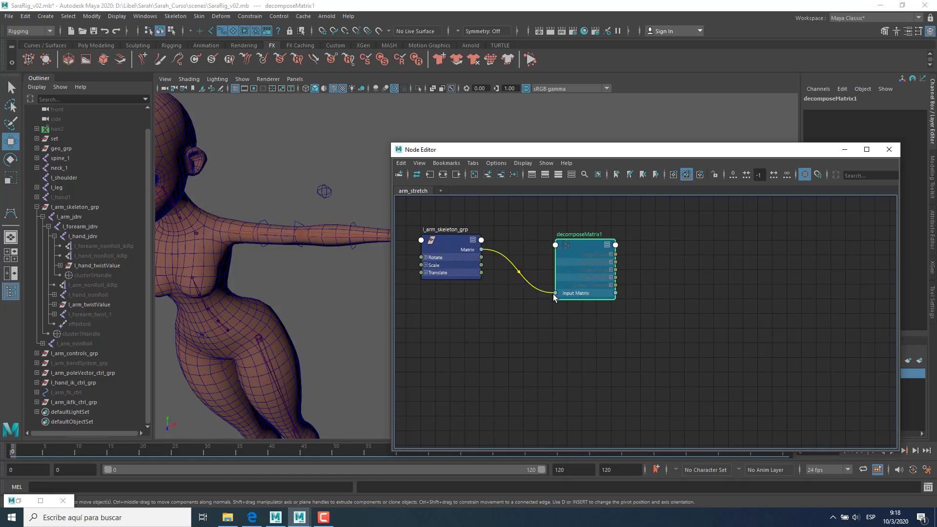
drag(557, 293, 556, 294)
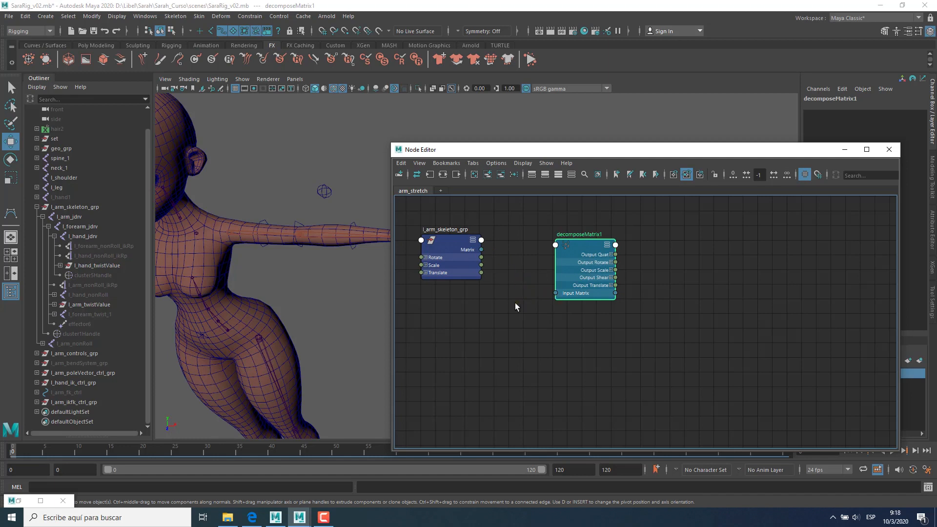
click(448, 242)
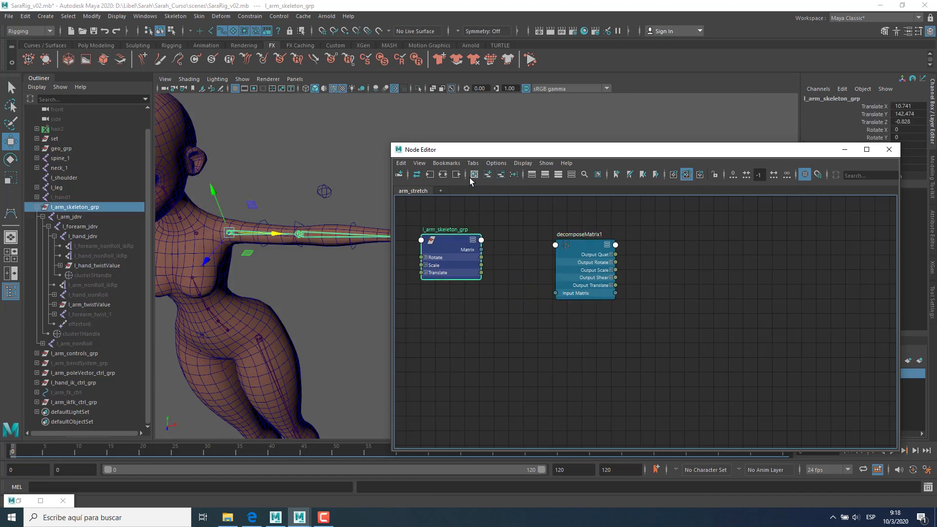
click(558, 174)
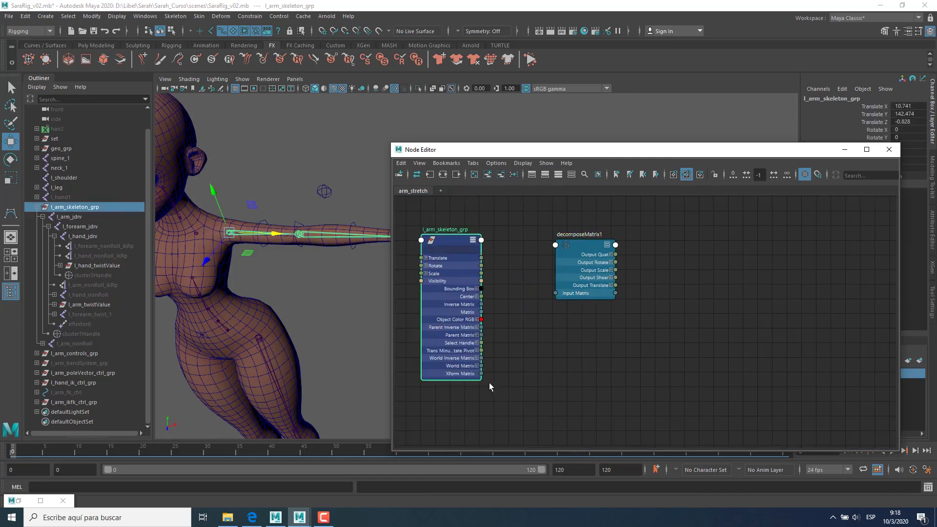
click(477, 365)
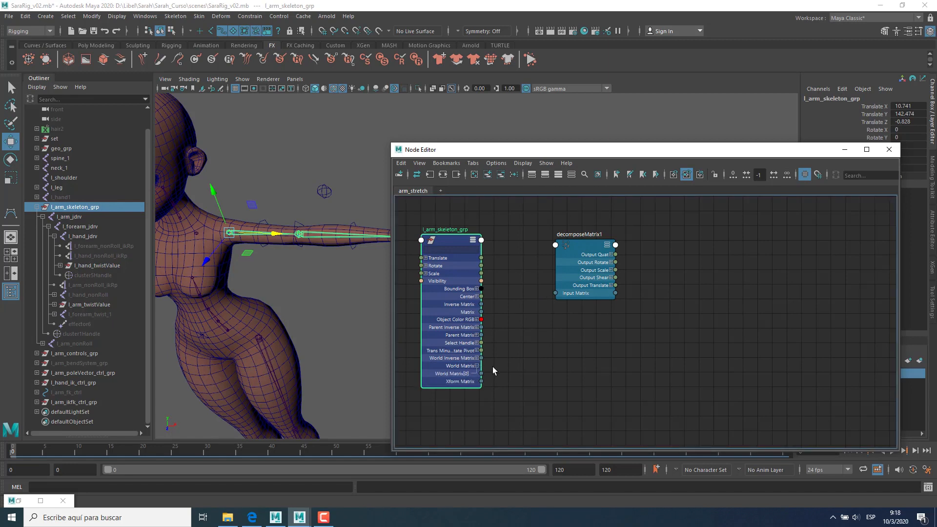
drag(482, 374, 557, 293)
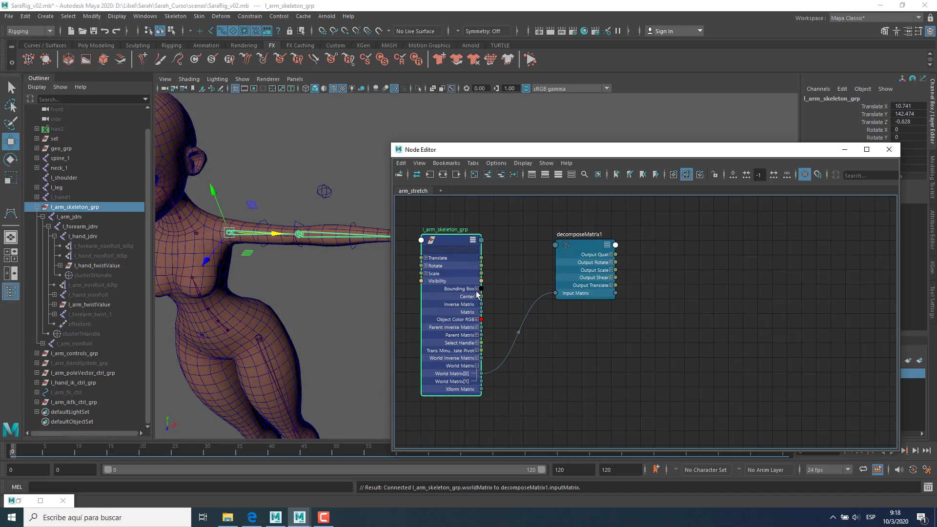
Step: Select the decomposeMatrix node and display its full attributes to examine the decomposed output values
click(582, 247)
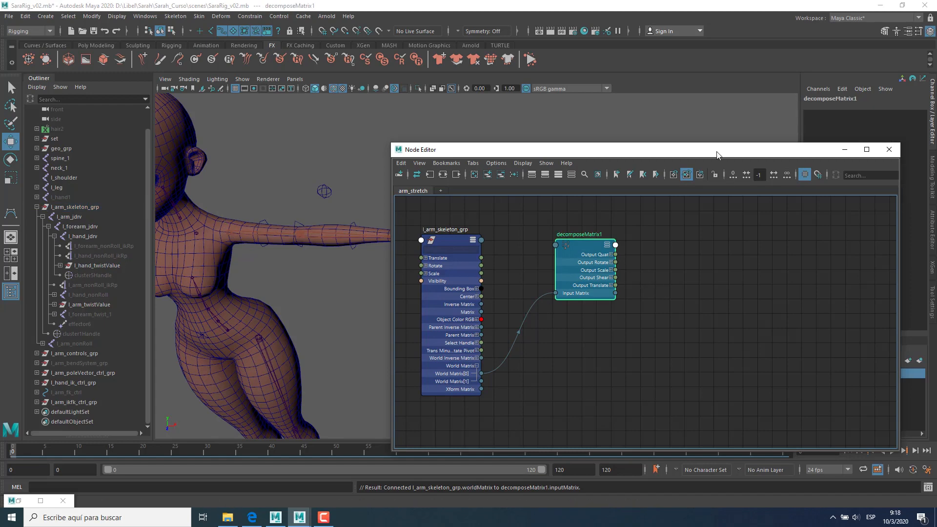
drag(717, 153, 600, 150)
click(589, 263)
click(469, 242)
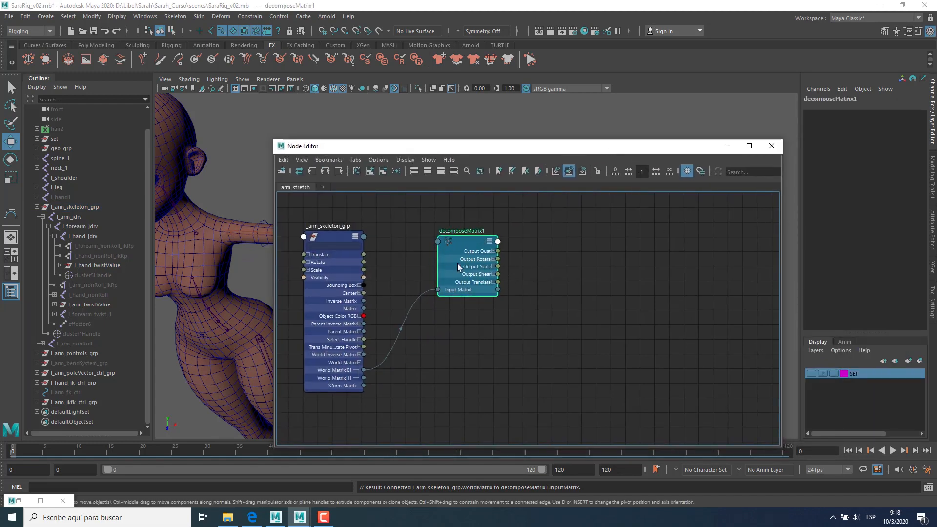
click(932, 231)
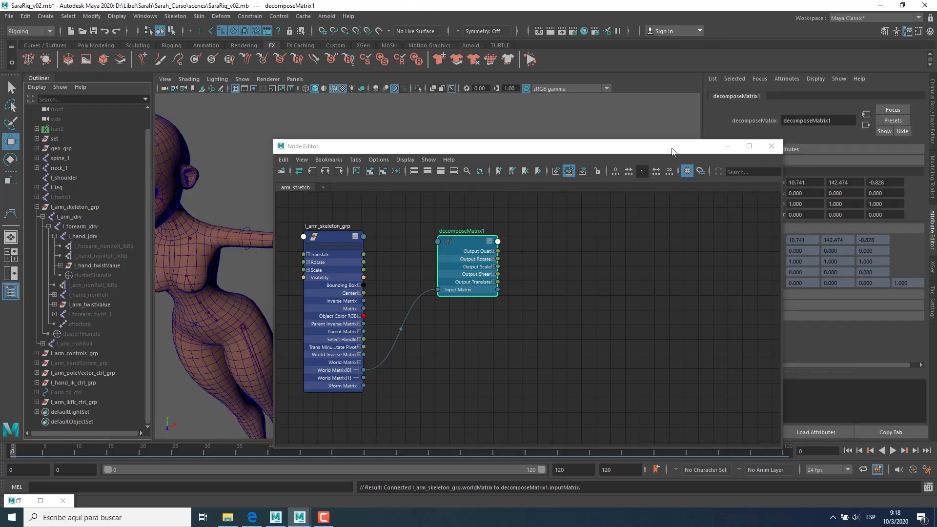
Step: Compare the decomposeMatrix node's input composition values with its input matrix values
drag(671, 147, 595, 121)
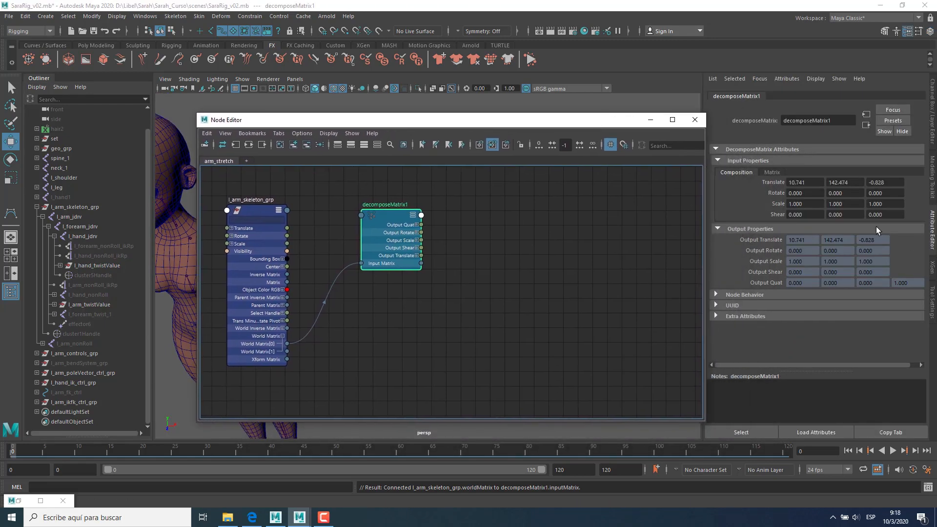
click(819, 184)
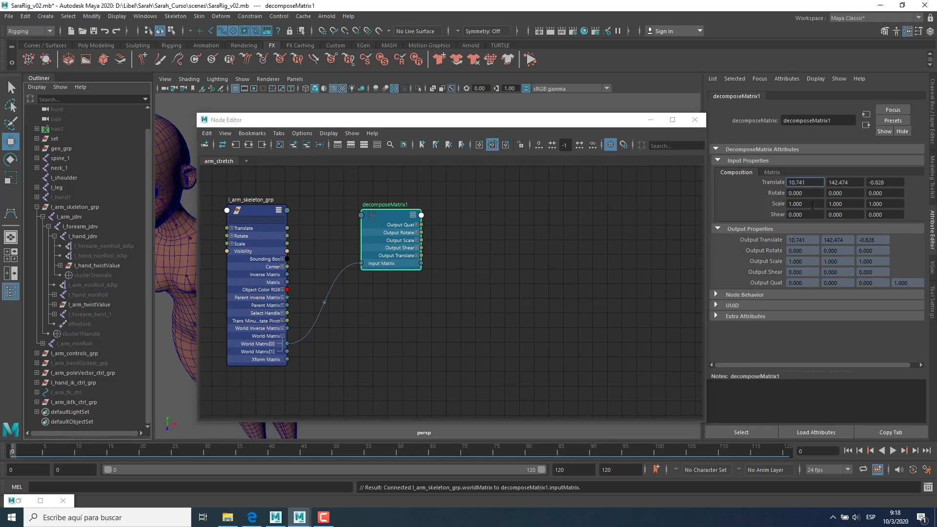
click(810, 205)
click(773, 172)
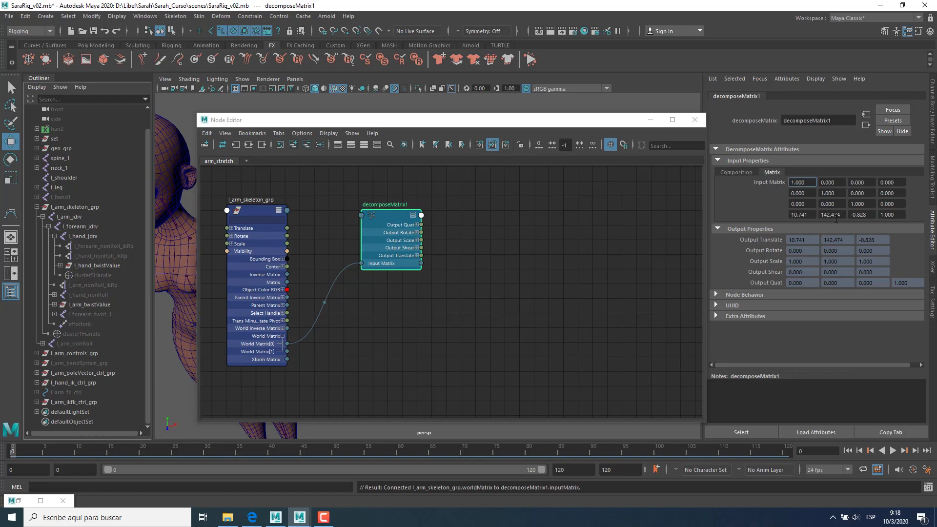
click(747, 173)
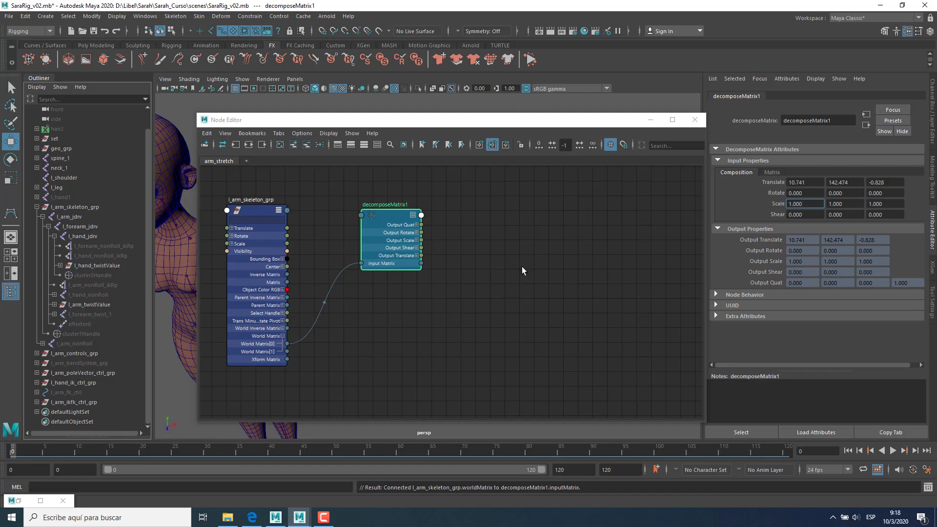
click(775, 173)
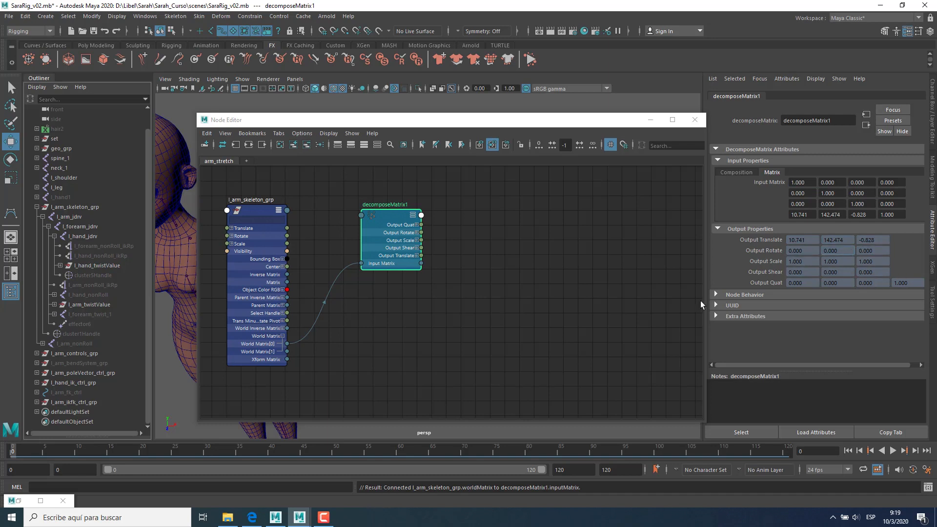
Step: Set l_arm_skeleton_grp's Rotate Y to 45 and display the decomposeMatrix node's full attributes to check the effect
click(254, 214)
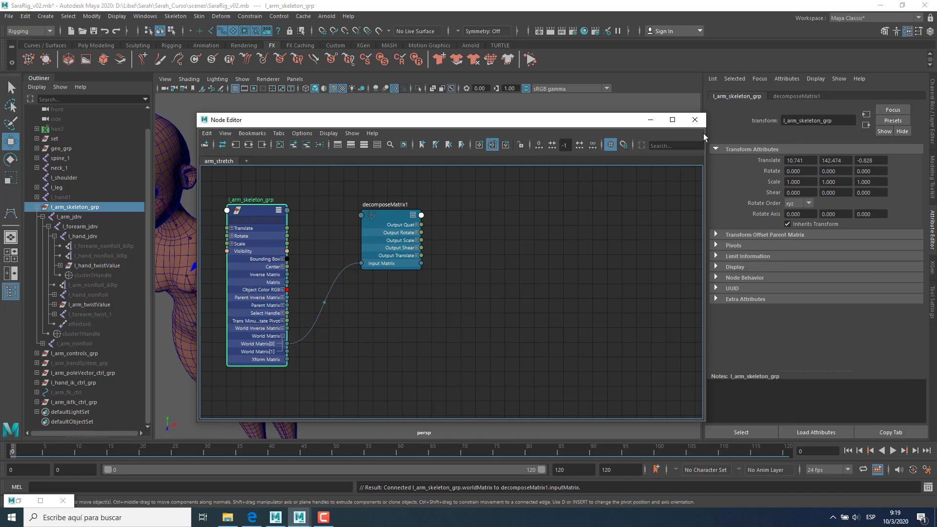
click(932, 132)
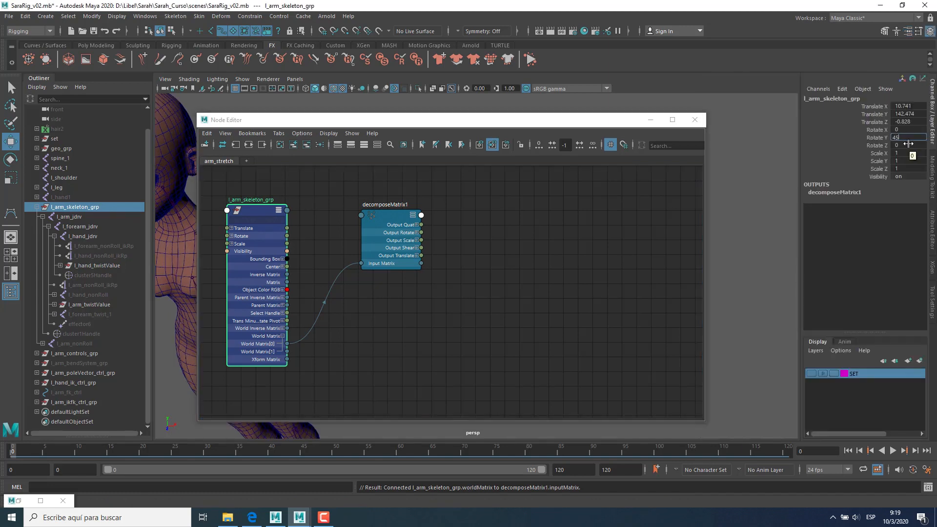
click(395, 219)
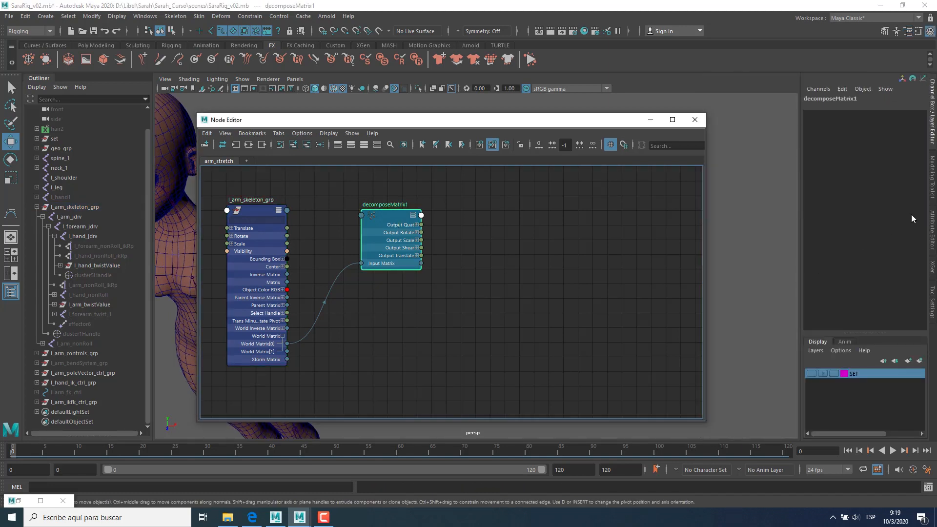
click(932, 195)
click(933, 237)
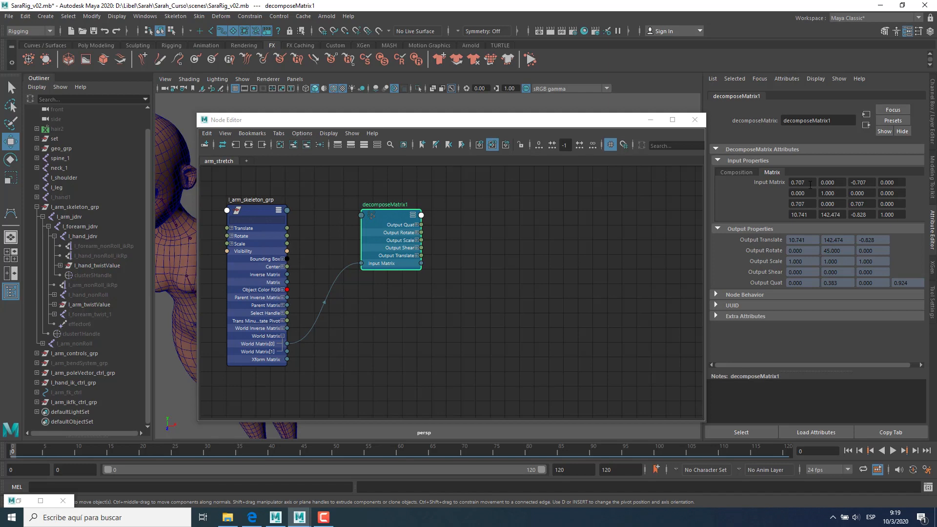
Step: Move the decomposeMatrix node slightly down and closer to the l_arm_skeleton_grp node, and clear the selection
click(460, 289)
click(376, 230)
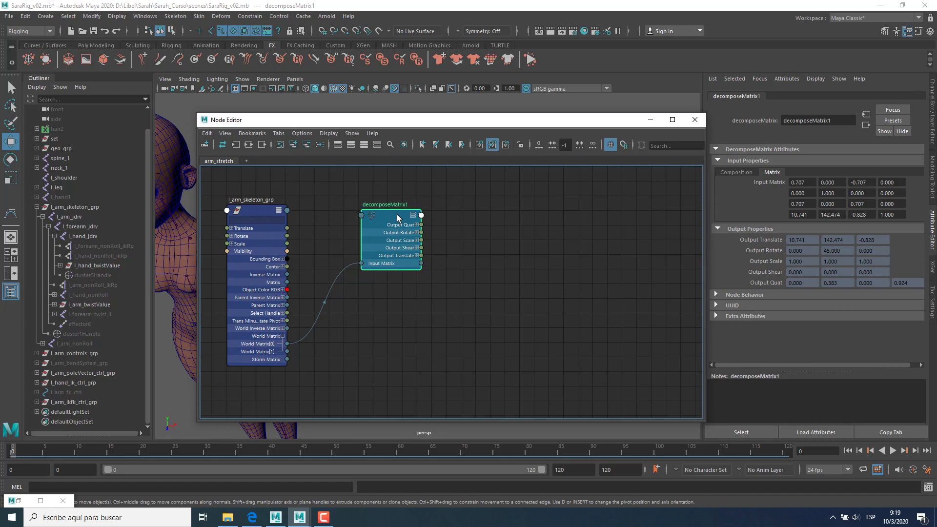
drag(397, 215, 379, 236)
click(463, 251)
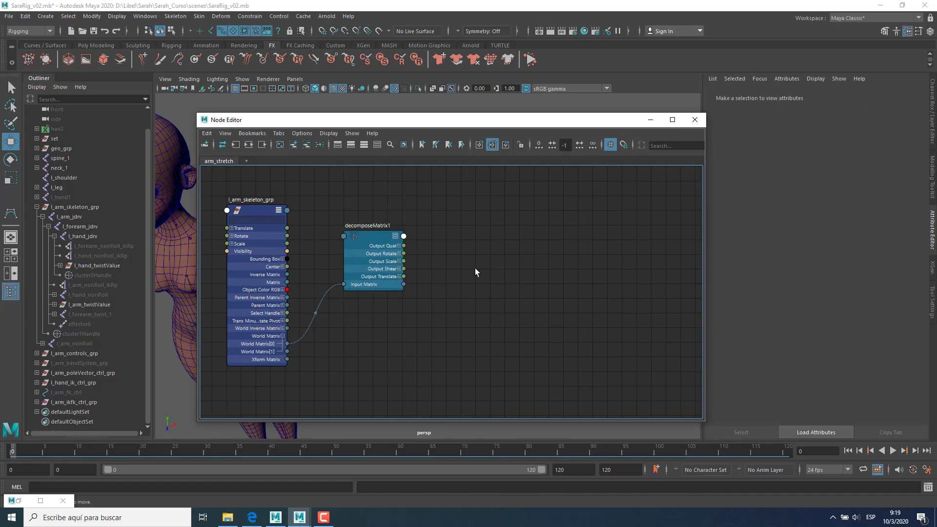
Step: Select the decomposeMatrix node and examine its Output Translate X, Y and Z values
click(378, 233)
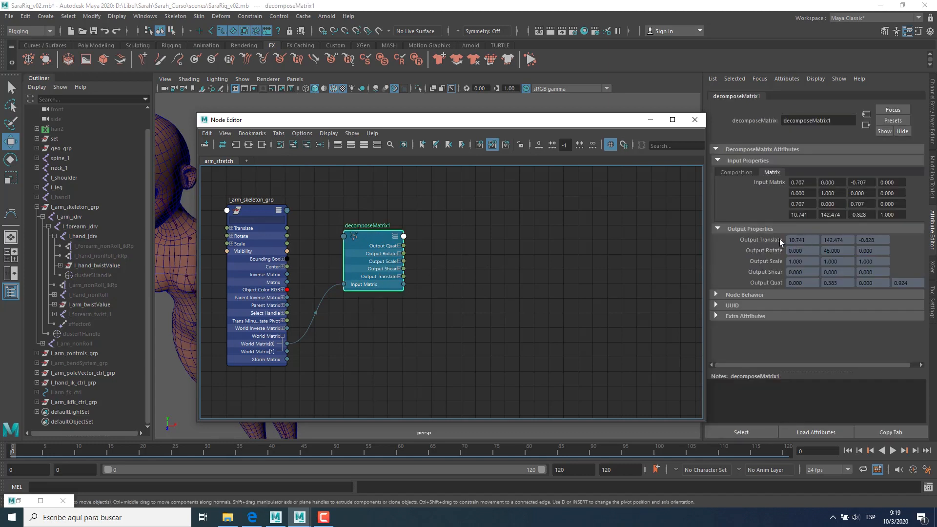
click(809, 239)
click(839, 241)
click(867, 242)
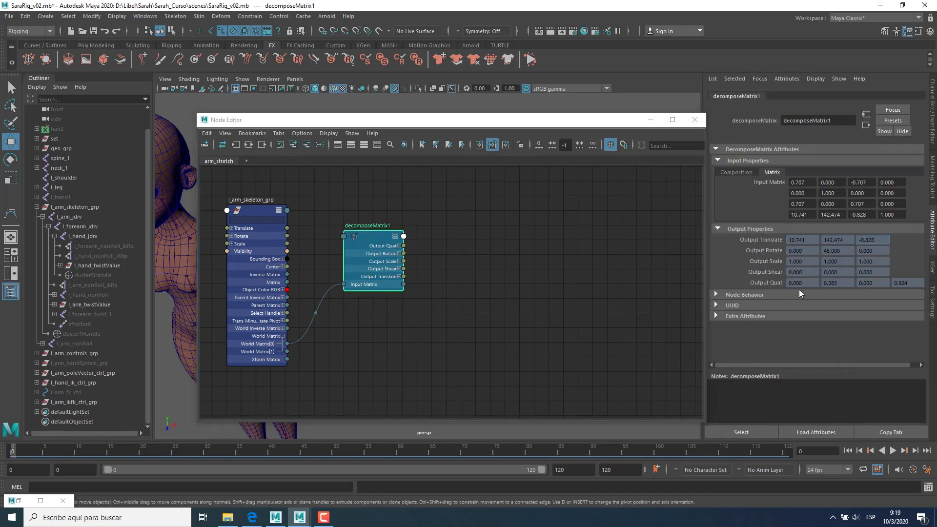
Step: Reset l_arm_skeleton_grp's Rotate Y to 0
click(84, 208)
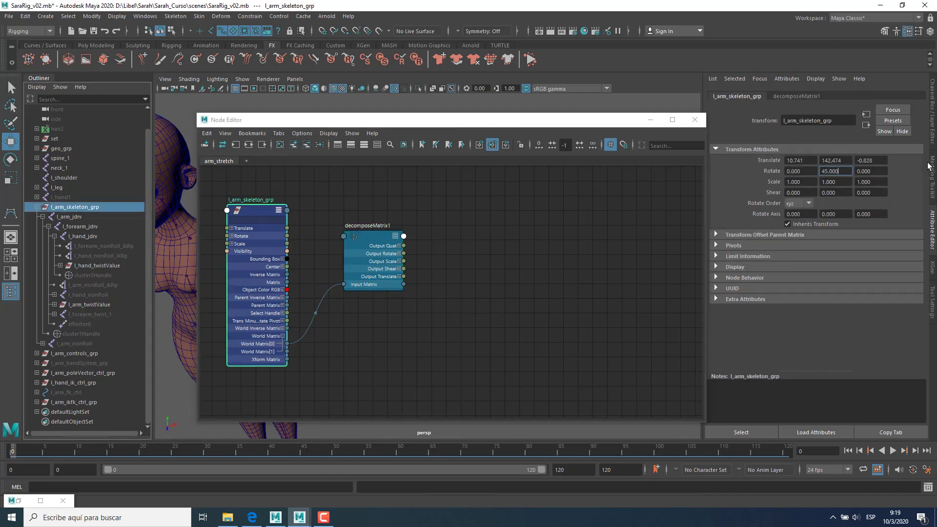
click(933, 134)
click(907, 141)
text(0)
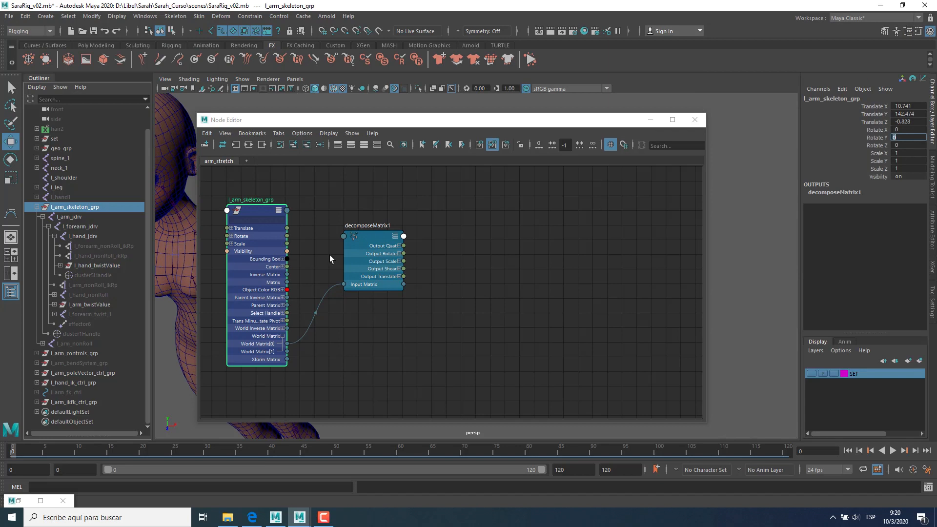
Step: Group l_arm_skeleton_grp under a new parent and offset that group 19.9 units in Translate X
click(81, 315)
click(72, 205)
drag(432, 119, 518, 124)
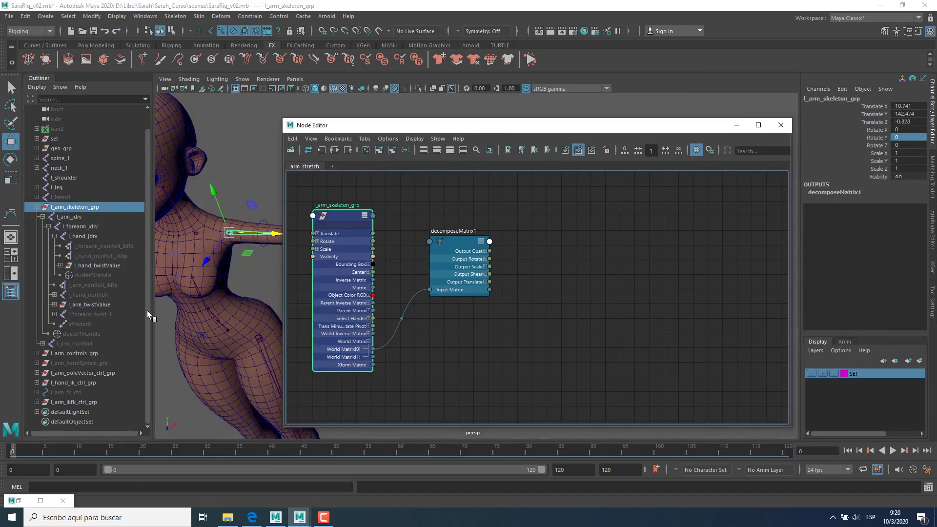
alt+middle_drag(207, 299, 211, 294)
click(72, 420)
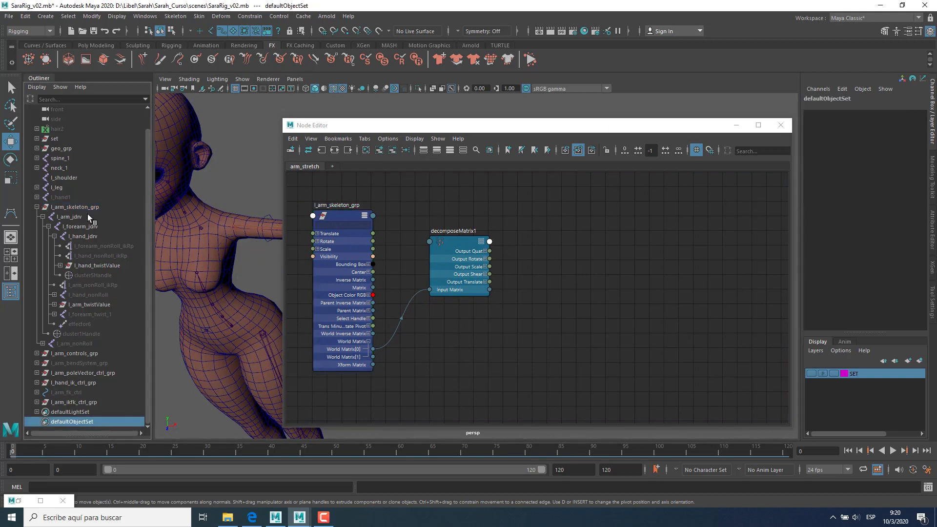
click(83, 208)
key(ctrl+g)
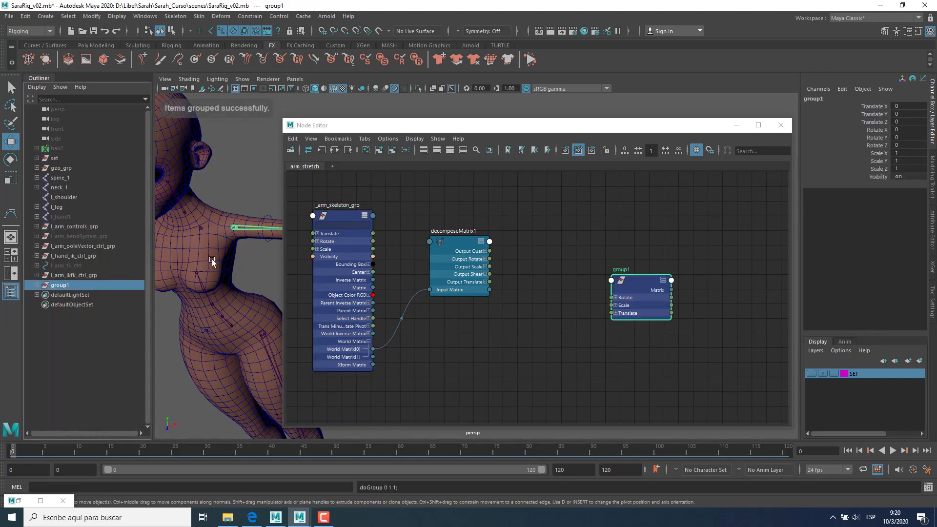
middle_drag(241, 166, 339, 166)
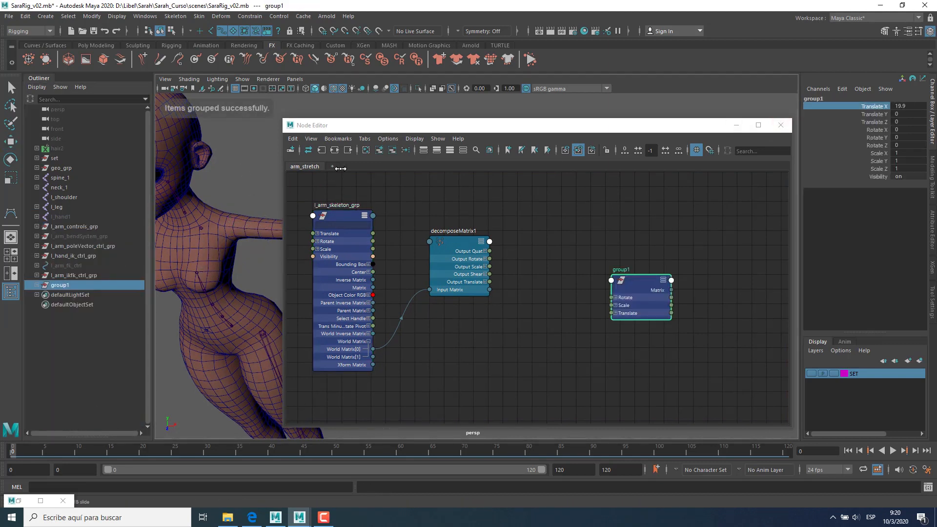
Step: Check the decomposeMatrix node's matrix and output values with the parent group offset
click(456, 243)
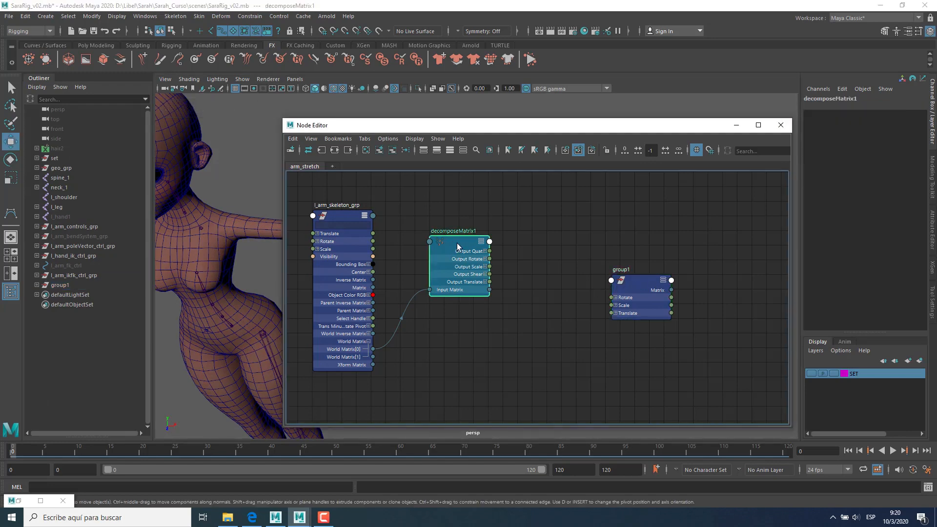
click(932, 229)
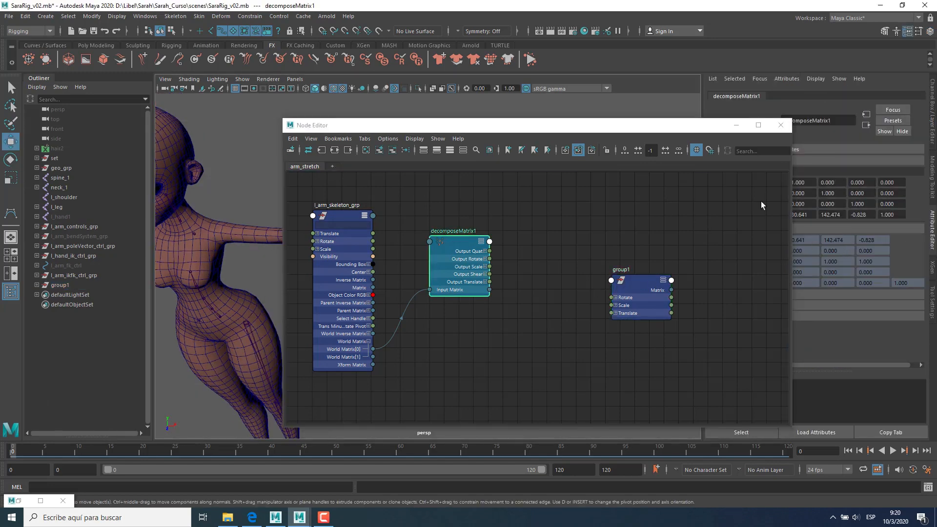
drag(634, 125, 584, 122)
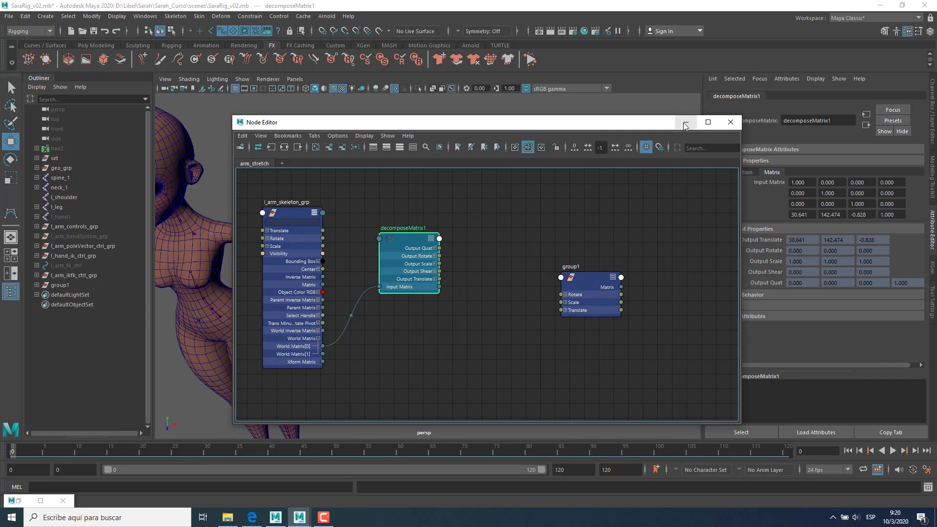
click(932, 138)
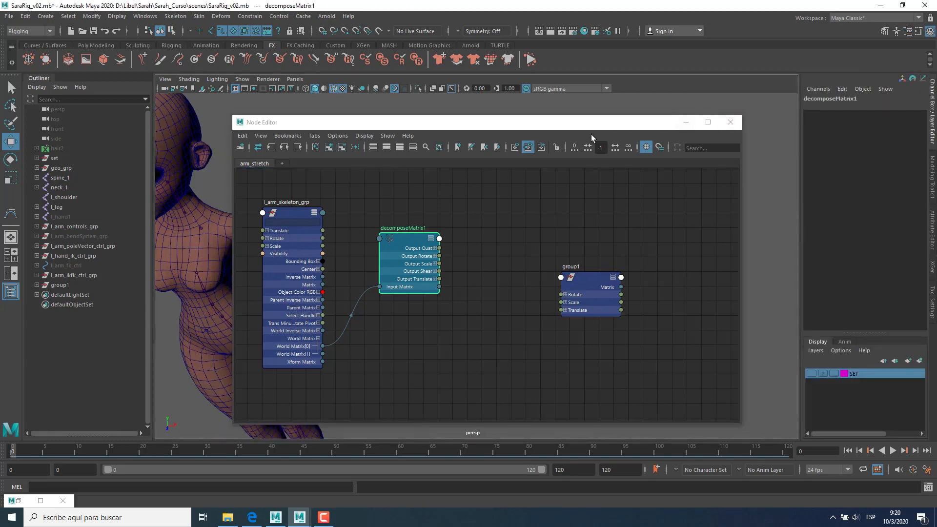
drag(484, 128, 517, 128)
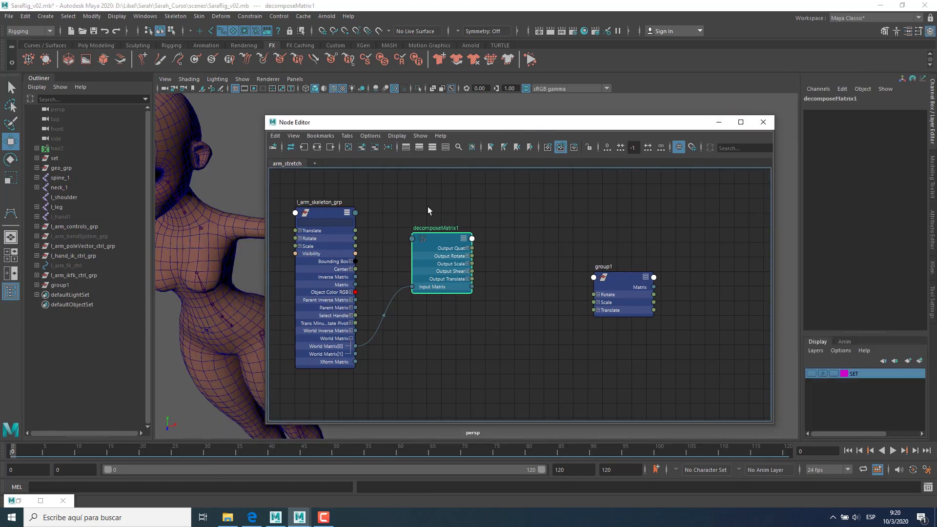
Step: Undo the parent group's offset and the grouping of l_arm_skeleton_grp
alt+middle_drag(205, 291, 204, 287)
key(ctrl+z)
key(ctrl+z)
key(ctrl+z)
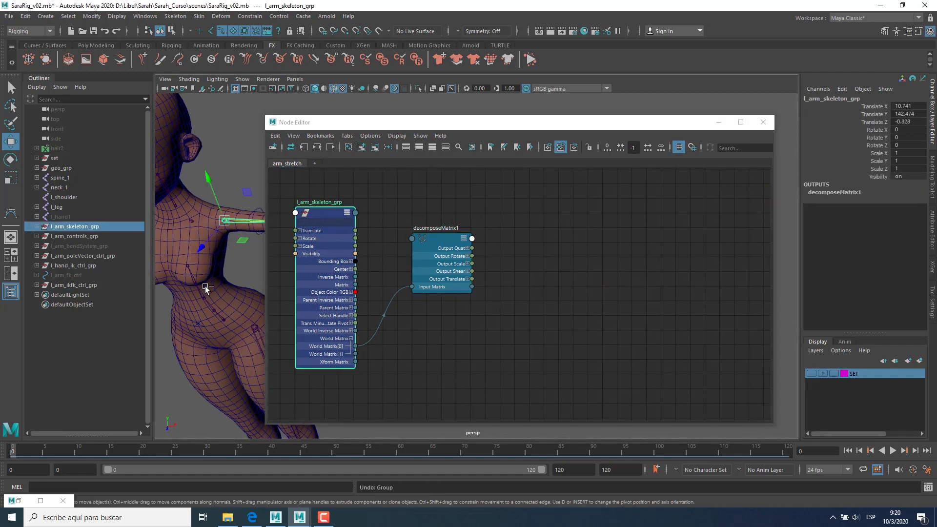
Step: Rename the decomposeMatrix node as l_arm_start_position
click(432, 243)
alt+middle_drag(568, 293, 650, 291)
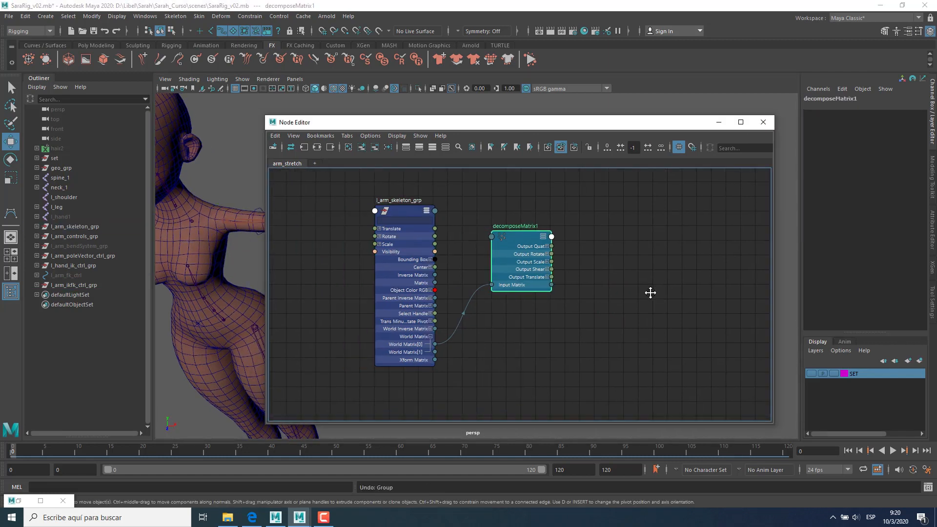
double_click(509, 227)
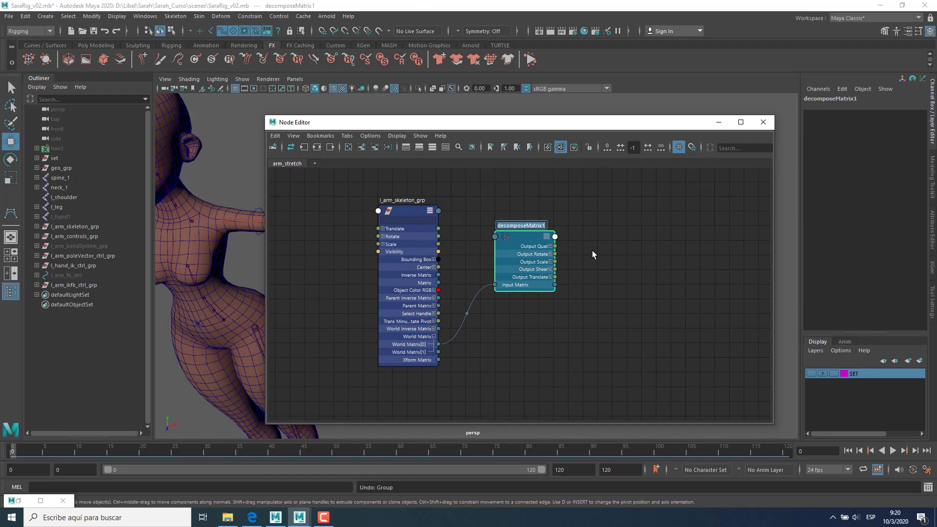
text(l_arm_start_postion)
text(i)
key(Return)
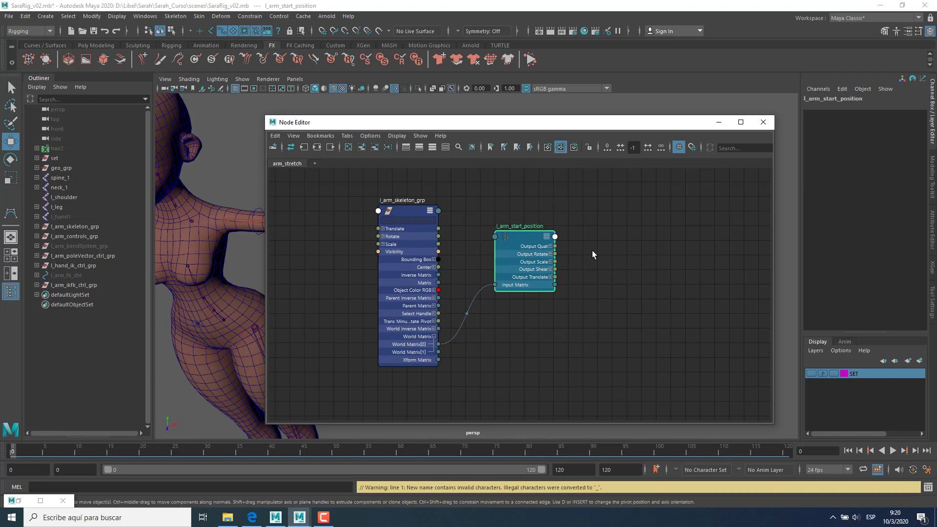
click(593, 250)
middle_drag(595, 258, 560, 234)
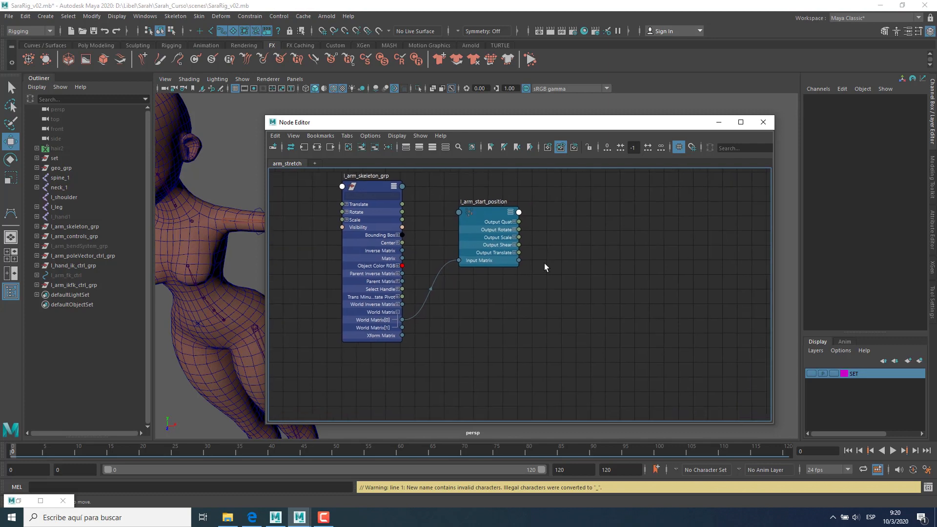
Step: Extend the l_arm_start_position node's name to l_arm_start_position_decomposeMatrix
double_click(490, 208)
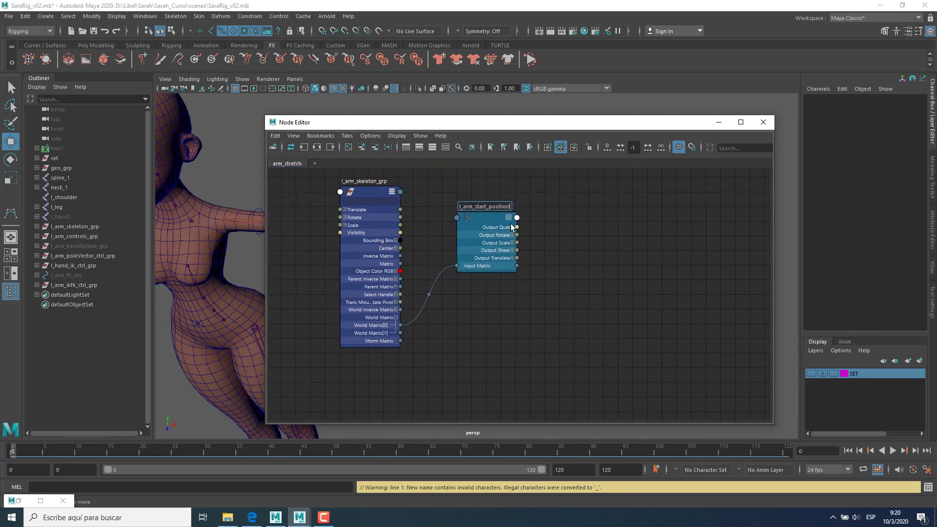
text(decomposeMatrix)
key(Return)
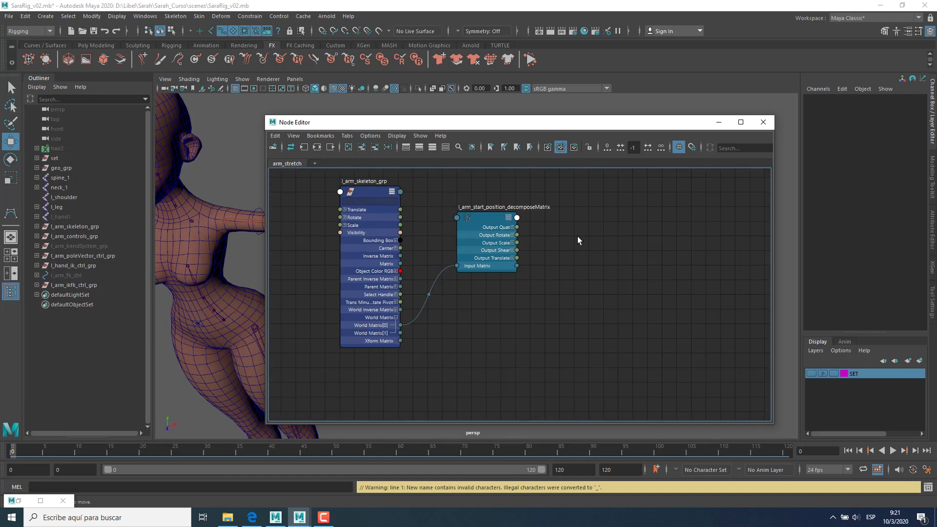
Step: Uncover the left hand in the viewport and try moving the l_hand_ik_ctrl control, undoing the move
alt+middle_drag(516, 309, 515, 305)
drag(383, 122, 564, 132)
alt+middle_drag(322, 240, 299, 242)
click(380, 211)
drag(377, 228, 392, 210)
key(ctrl+z)
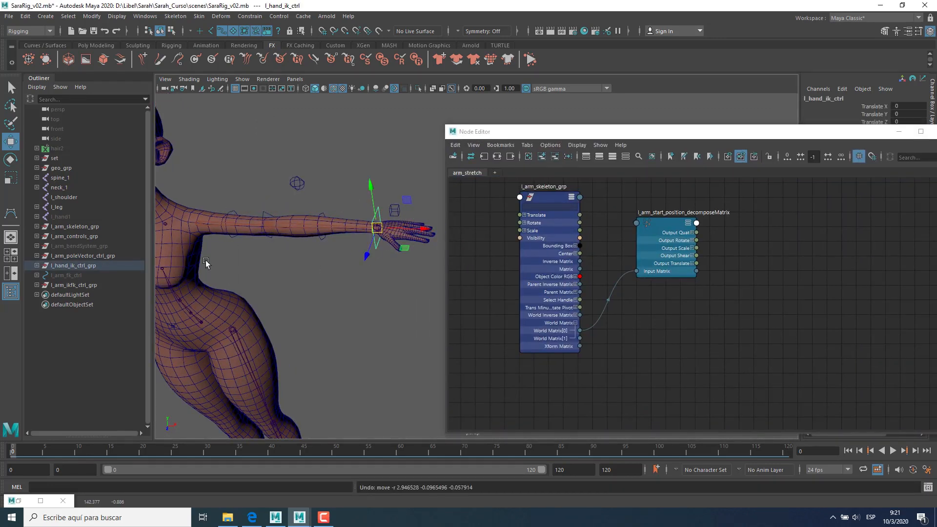
Step: Add l_hand_ik_ctrl from inside l_hand_ik_ctrl_grp to the arm_stretch graph, below the l_arm_start_position_decomposeMatrix node
click(58, 266)
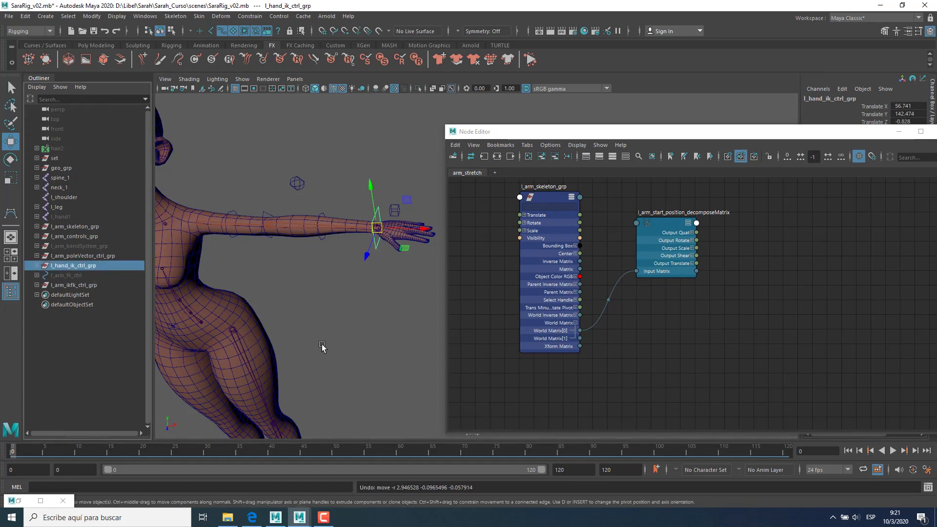
click(377, 228)
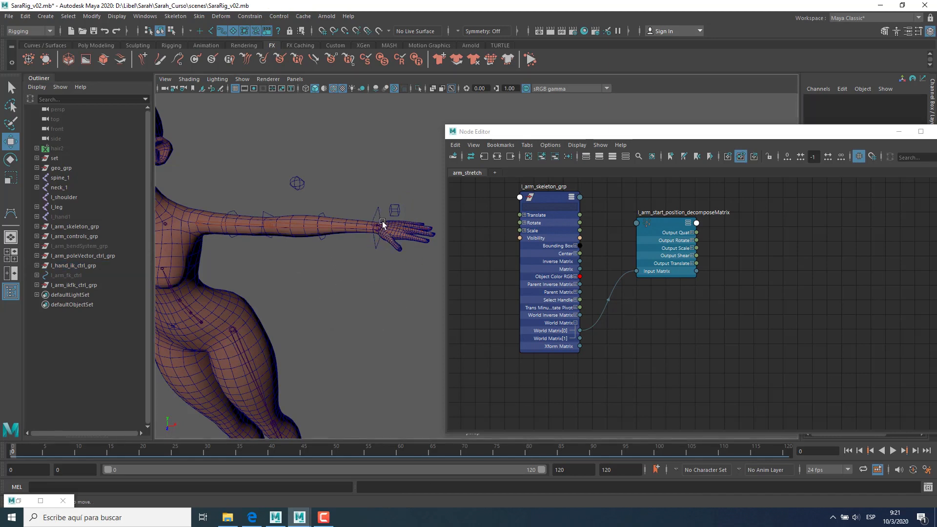
click(37, 266)
middle_drag(91, 274, 777, 315)
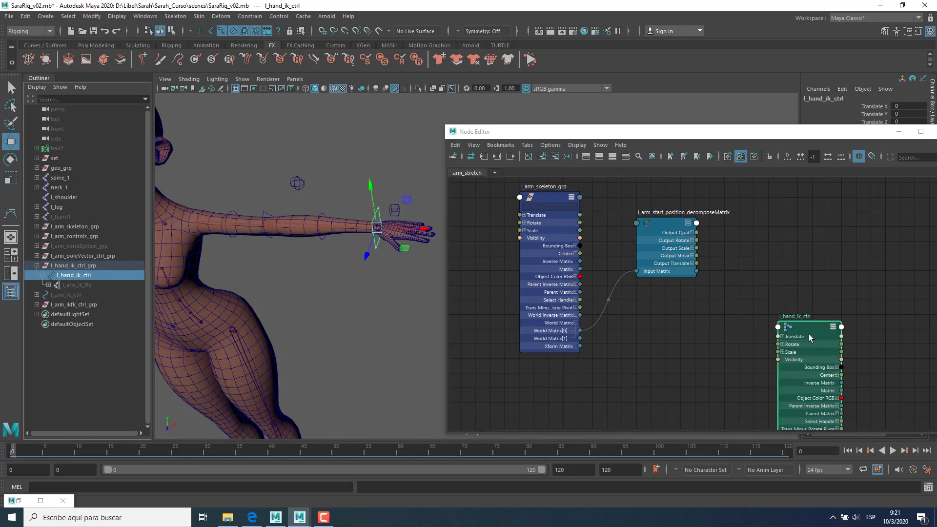
Step: Reposition the l_hand_ik_ctrl node directly below the l_arm_skeleton_grp node in the arm_stretch graph
alt+middle_drag(830, 352, 650, 325)
scroll(620, 294, down, 4)
drag(638, 294, 557, 318)
alt+middle_drag(570, 303, 620, 295)
drag(602, 312, 574, 315)
scroll(610, 319, up, 2)
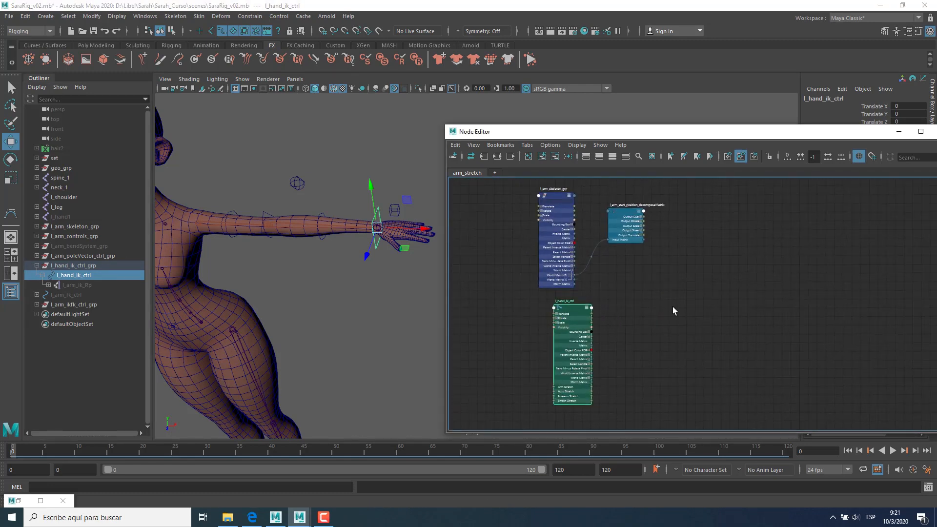
Step: Duplicate the l_arm_start_position_decomposeMatrix node and place the copy beside the l_hand_ik_ctrl node
click(624, 214)
key(ctrl+d)
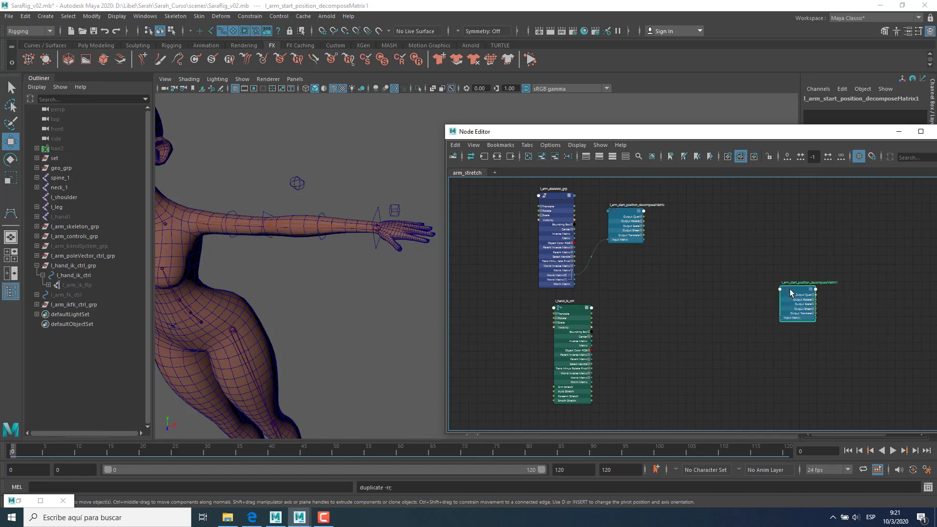
drag(796, 293, 654, 319)
Step: Connect World Matrix[0] of l_hand_ik_ctrl to the Input Matrix of the duplicated decomposeMatrix node
scroll(634, 348, up, 5)
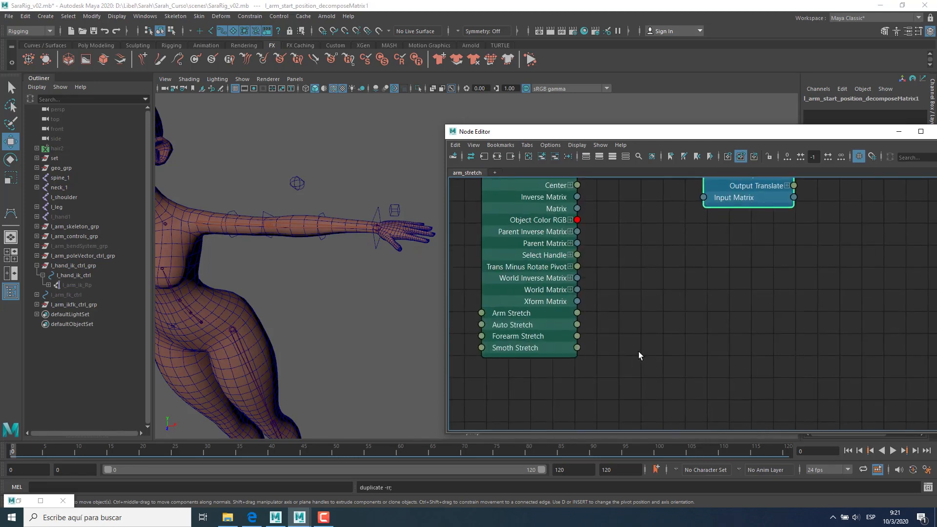
scroll(650, 344, down, 3)
scroll(586, 421, up, 2)
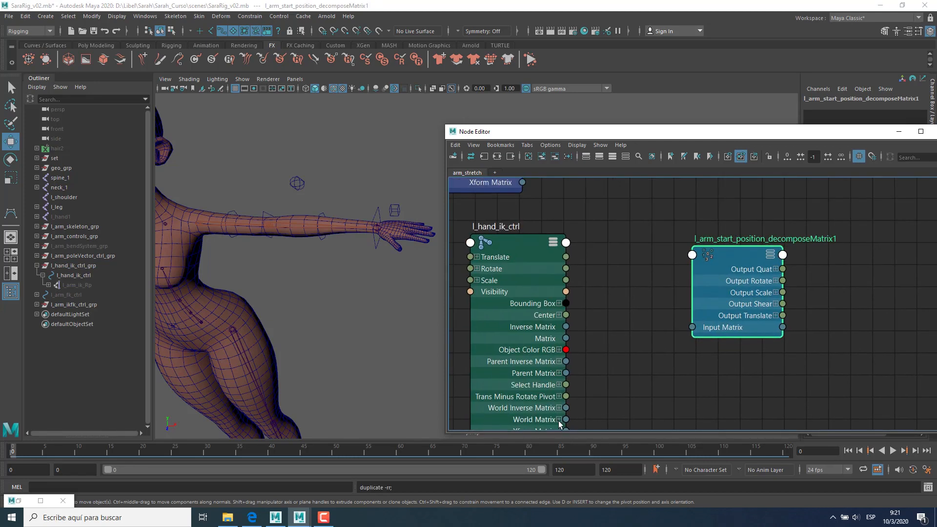
click(559, 420)
scroll(586, 412, down, 2)
alt+middle_drag(586, 400, 577, 309)
alt+right_drag(572, 319, 769, 395)
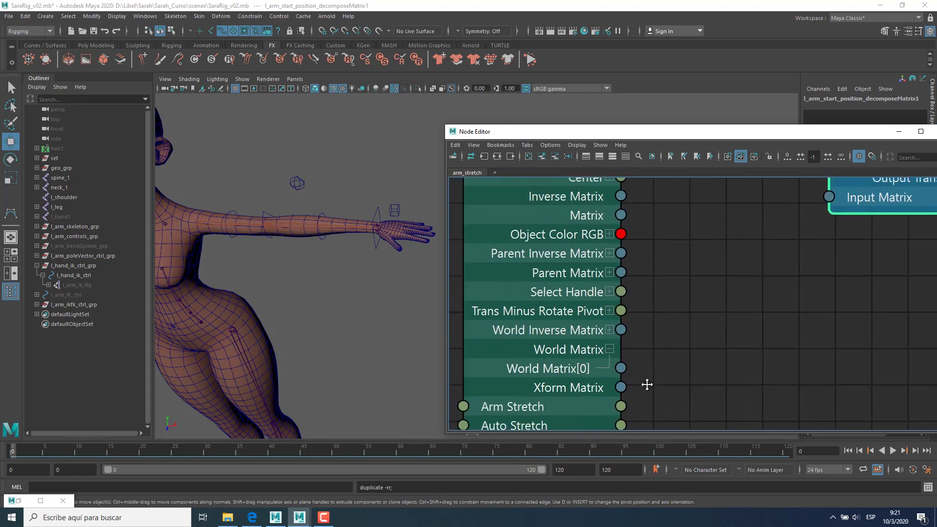
alt+right_drag(647, 385, 552, 398)
drag(552, 397, 710, 262)
Step: Rename the duplicated decomposeMatrix node as l_arm_end_position_decomposeMatrix
scroll(697, 310, down, 3)
scroll(649, 324, up, 2)
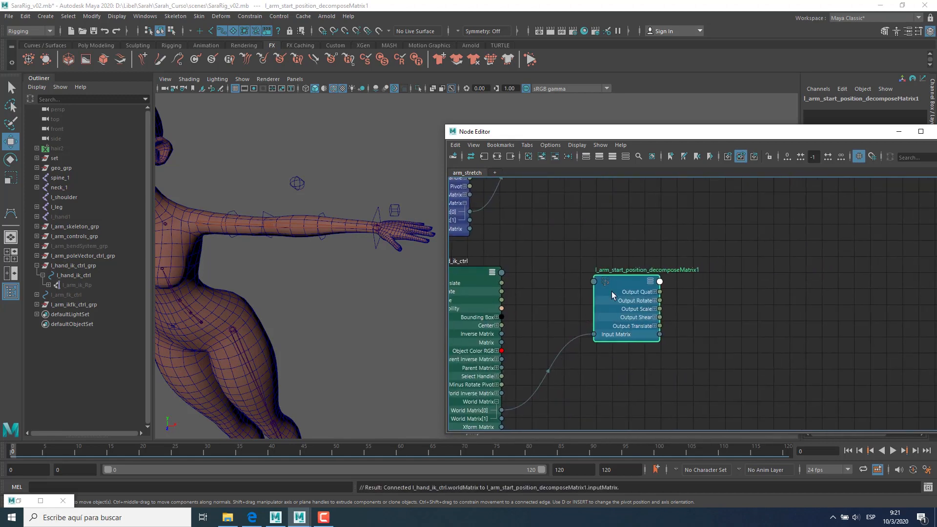
double_click(619, 271)
drag(612, 269, 622, 270)
key(BackSpace)
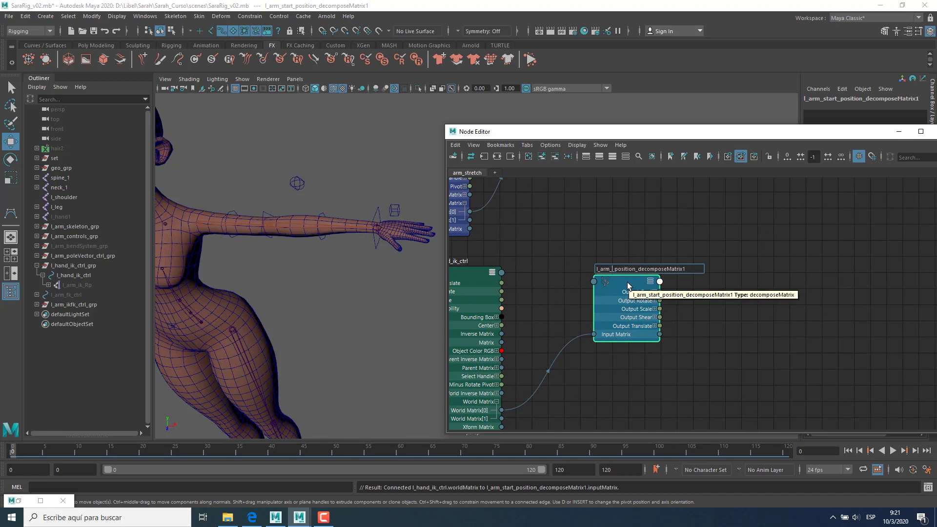
text(end)
click(698, 270)
key(Return)
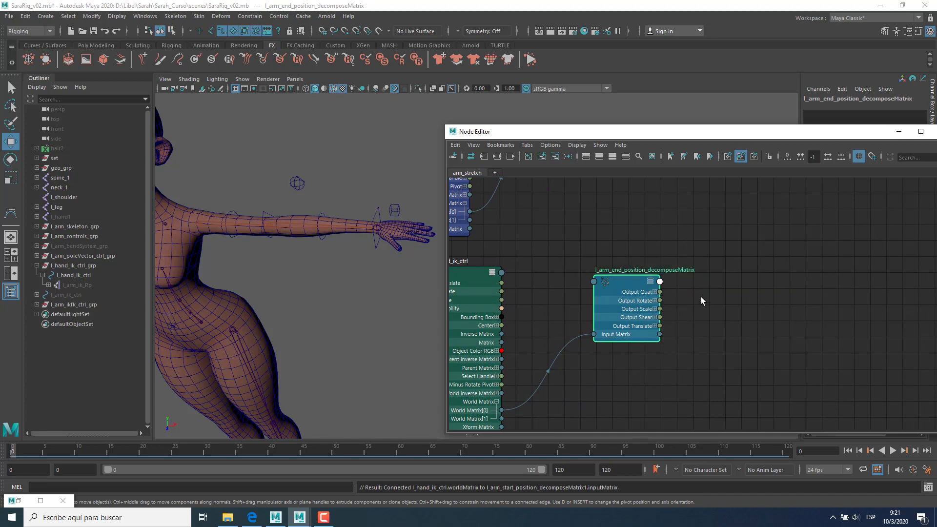
Step: Create a distanceBetween node in the arm_stretch graph, beyond the two decomposeMatrix nodes
click(719, 297)
scroll(719, 297, down, 5)
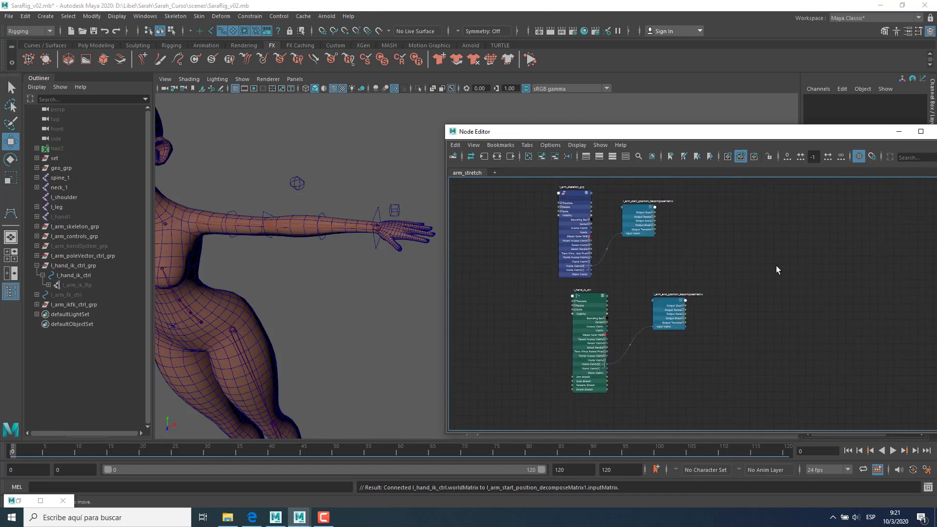
key(Tab)
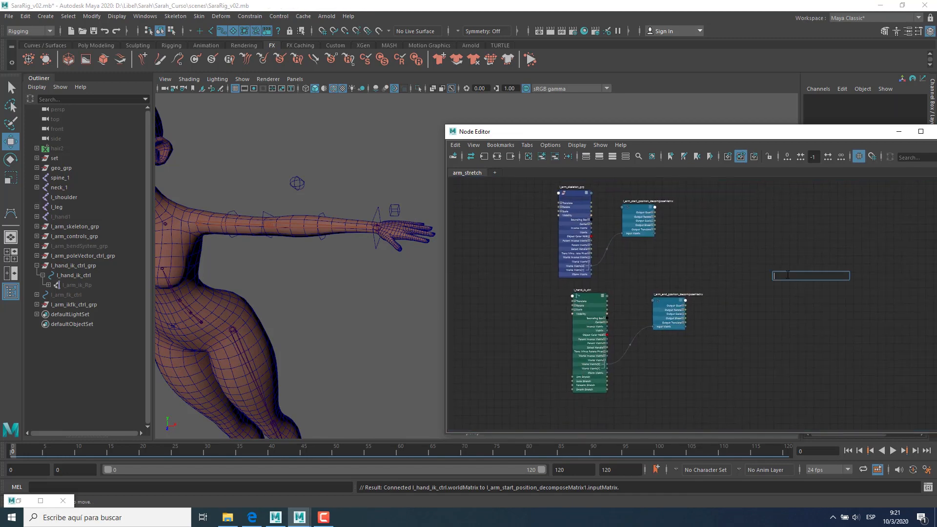
text(dista)
click(800, 285)
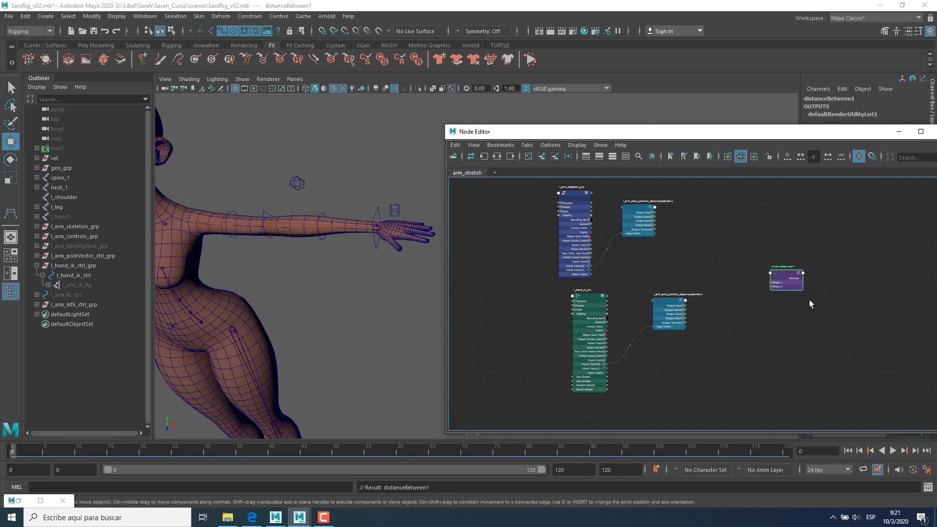
key(f)
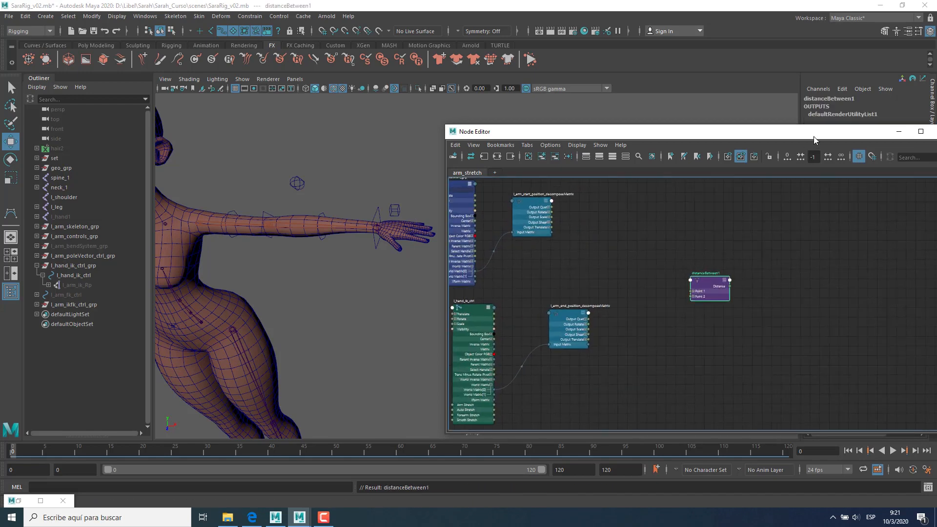
Step: Show the distanceBetween node's attributes in the Attribute Editor and move the Node Editor window clear of them
drag(813, 136, 636, 142)
click(932, 178)
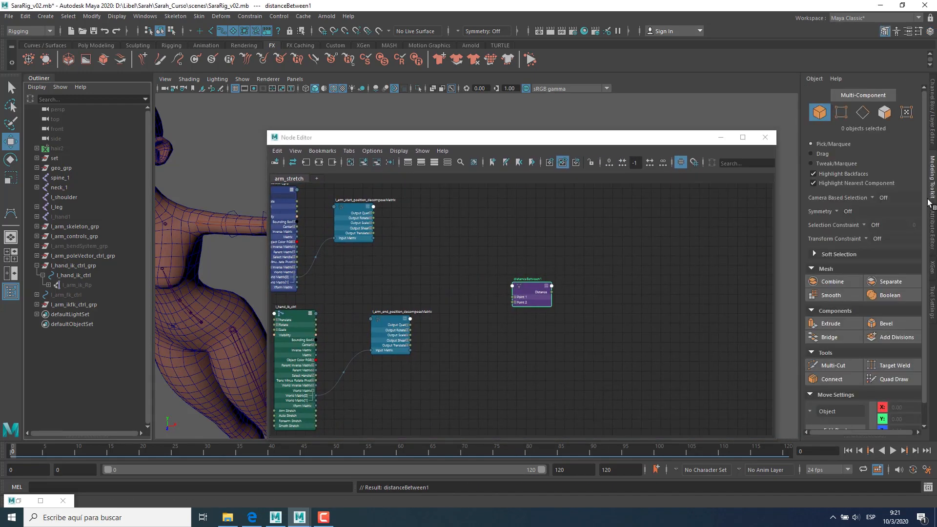
click(932, 232)
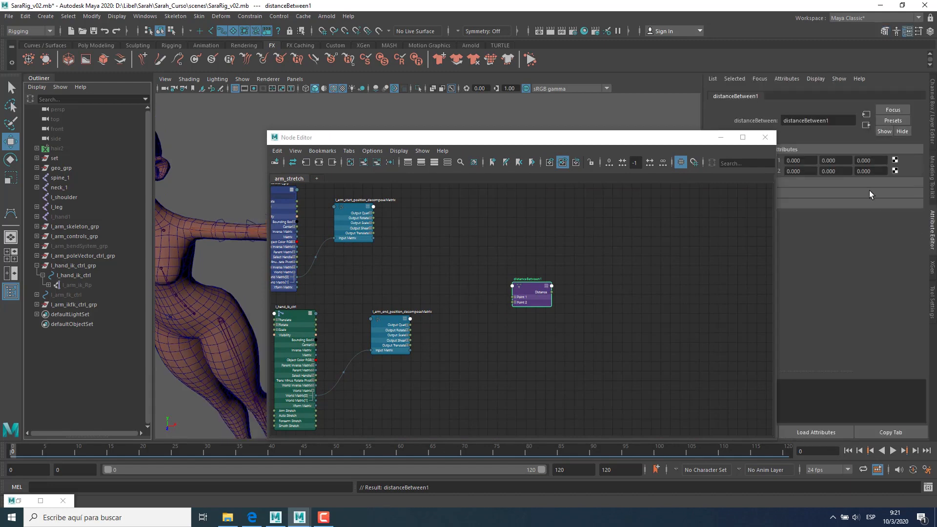
drag(694, 139, 631, 123)
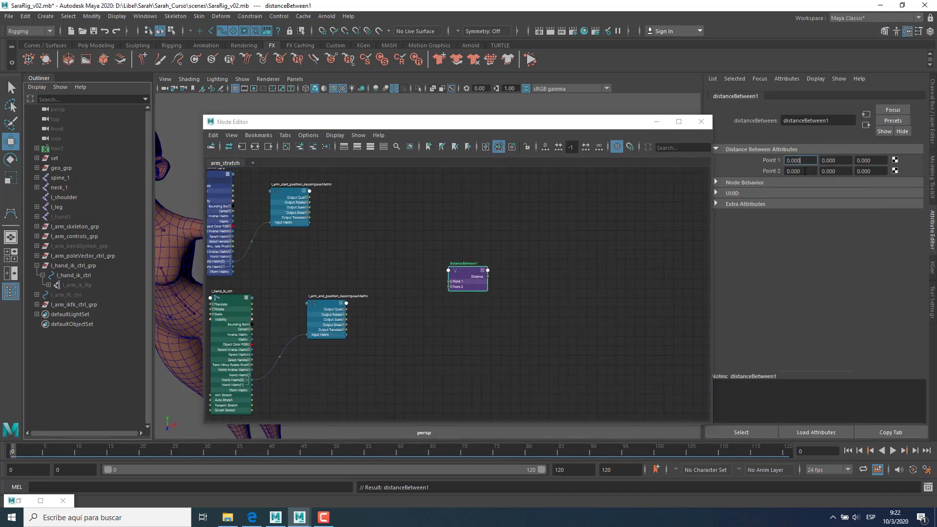
Step: Connect Output Translate of the start decomposeMatrix to the distanceBetween node's Point 1 and that of the end decomposeMatrix to Point 2, checking the point values
scroll(425, 271, up, 2)
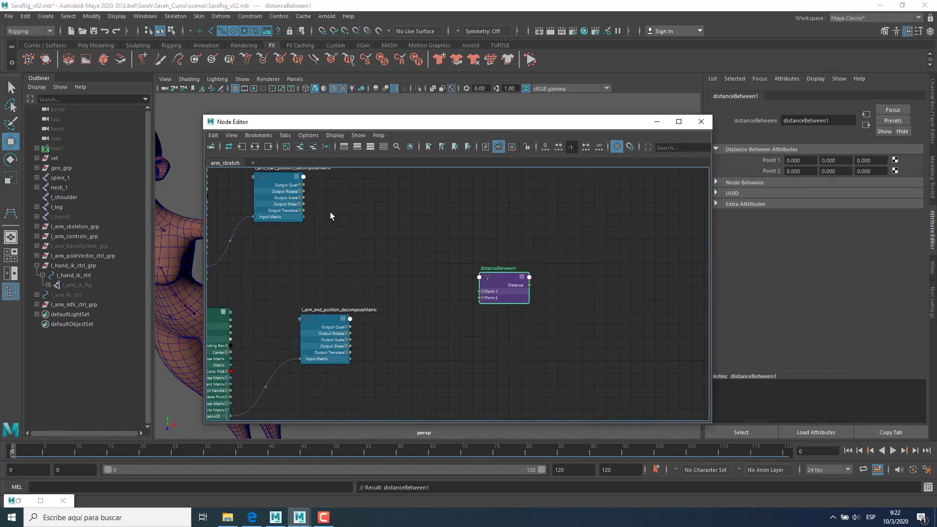
drag(303, 210, 480, 292)
drag(349, 353, 480, 297)
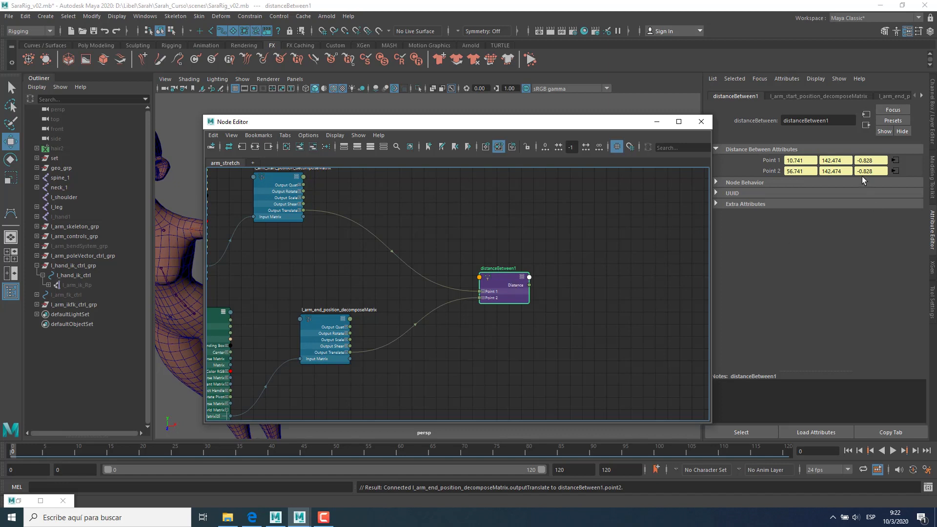
click(804, 159)
drag(882, 161, 789, 161)
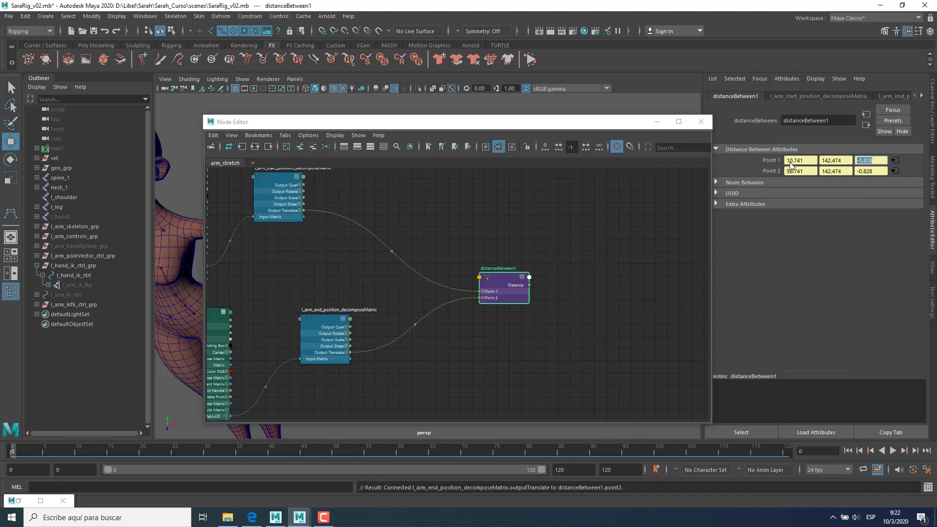
click(807, 173)
Step: Rename the distanceBetween node as l_arm_entireDistance
double_click(492, 270)
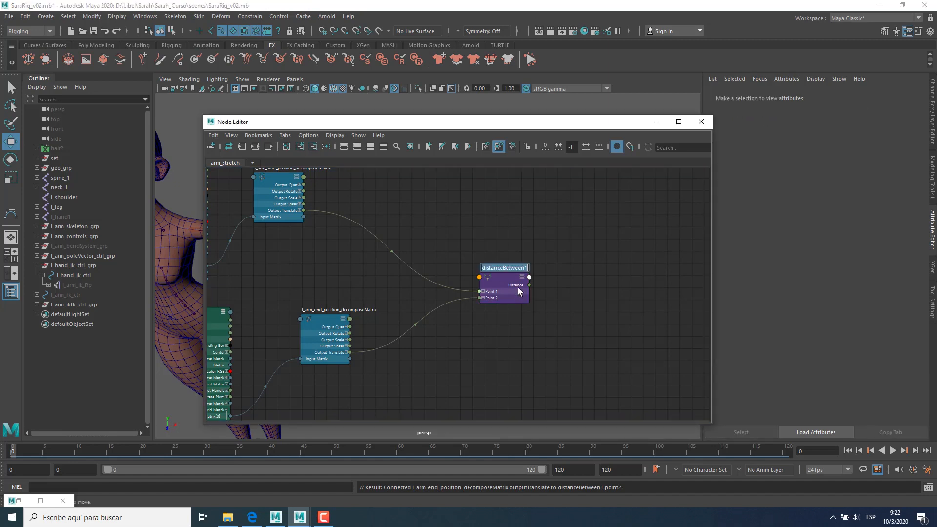
text(l)
text(_arm_entireD)
text(istance)
key(Return)
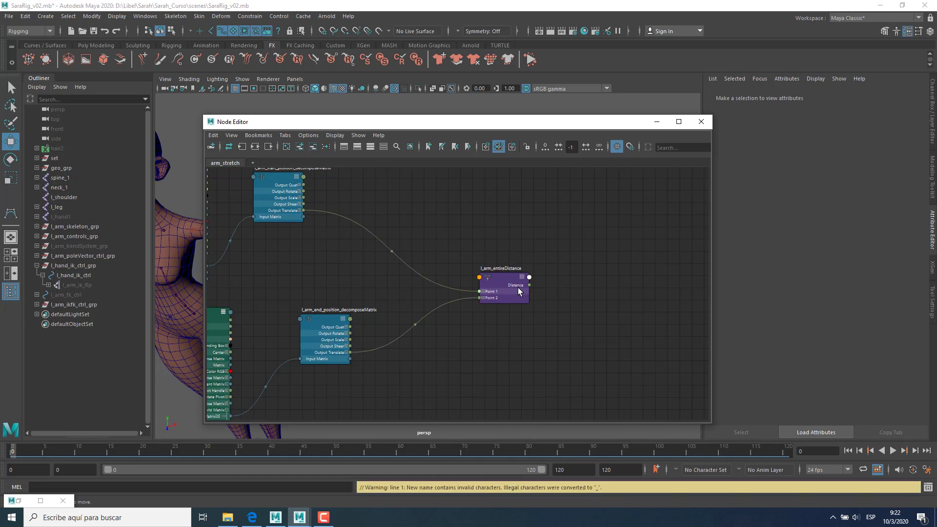
Step: Move the l_arm_entireDistance and l_arm_end_position_decomposeMatrix nodes closer to the rest of the graph
alt+middle_drag(556, 299, 544, 293)
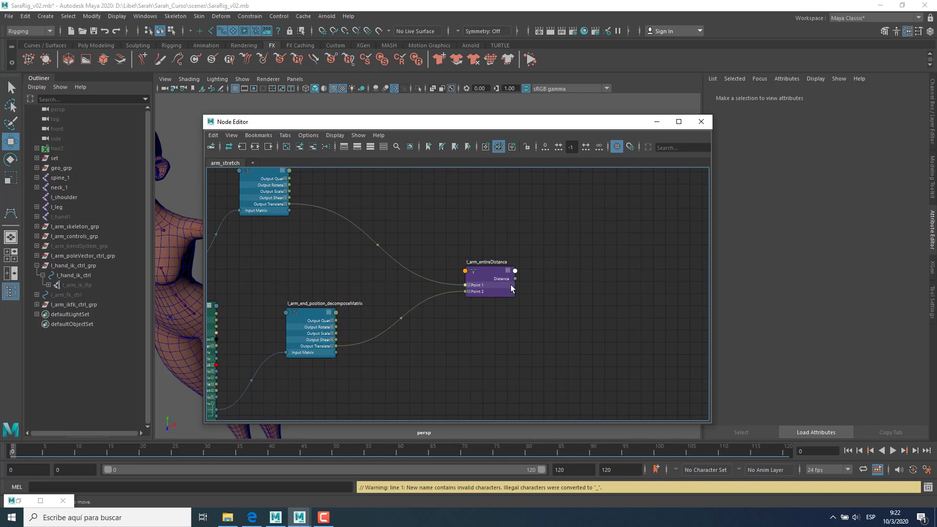
click(494, 270)
alt+middle_drag(600, 295, 618, 285)
drag(502, 259, 442, 212)
drag(326, 304, 290, 282)
Step: Rearrange the l_hand_ik_ctrl and l_arm_skeleton_grp nodes so they sit apart, ahead of the two decomposeMatrix nodes
alt+middle_drag(313, 295, 578, 302)
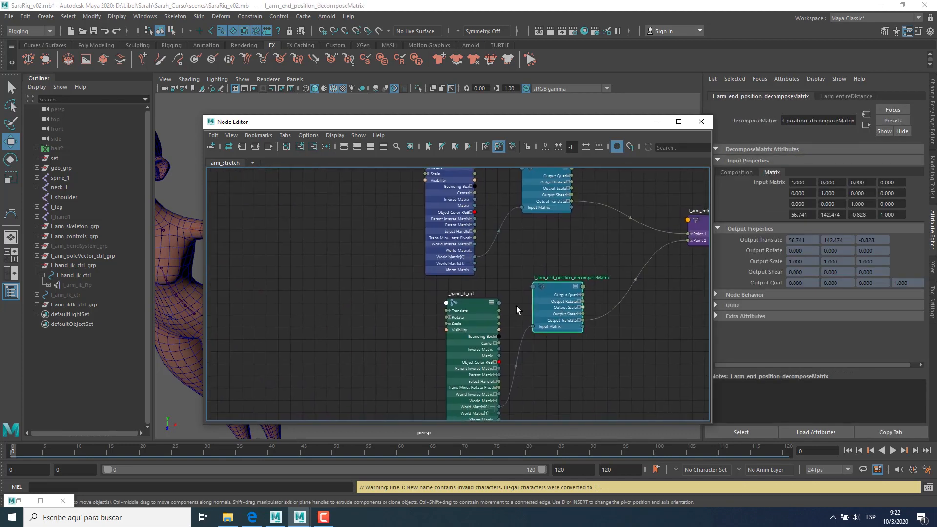
drag(467, 303, 368, 203)
alt+middle_drag(399, 303, 399, 371)
scroll(478, 297, down, 3)
alt+middle_drag(477, 296, 472, 293)
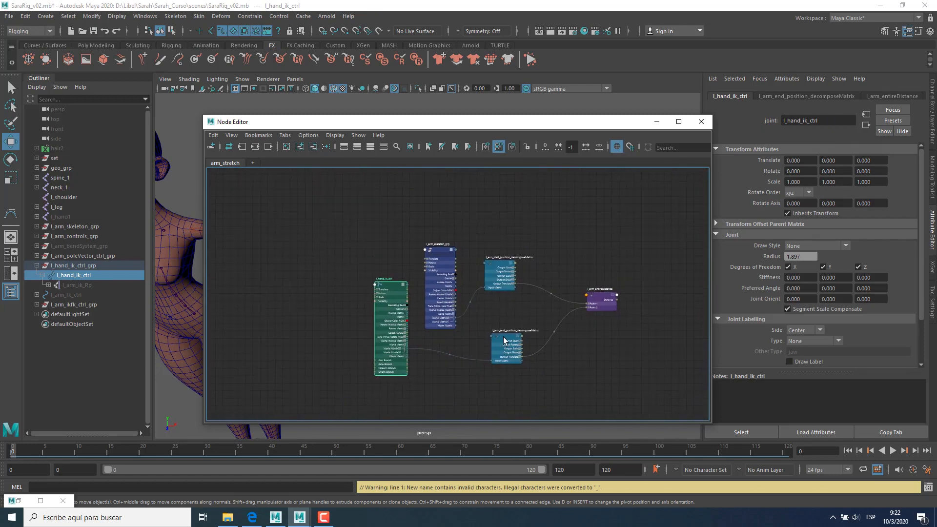
drag(504, 338, 501, 325)
drag(438, 252, 418, 292)
alt+middle_drag(417, 292, 445, 205)
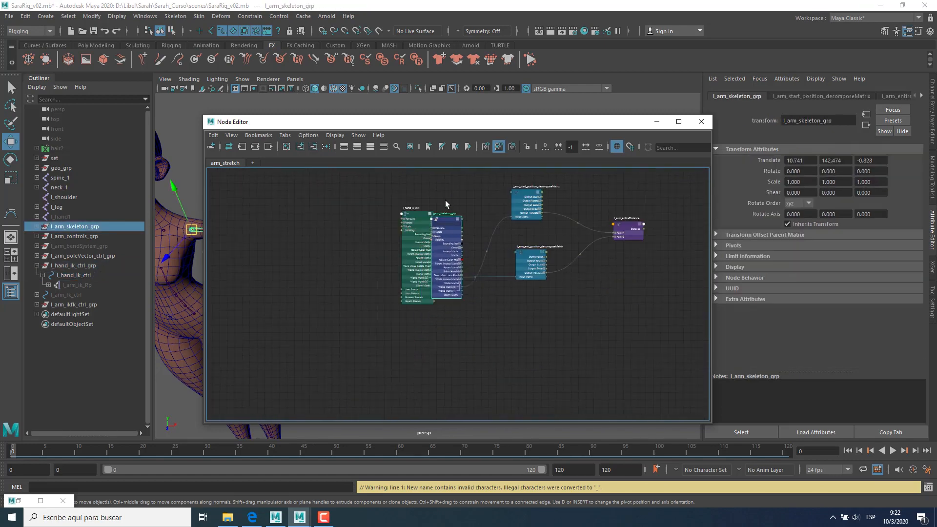
drag(442, 217, 461, 166)
alt+middle_drag(470, 297, 321, 348)
Step: Create a multiplyDivide node and place it beyond the l_arm_entireDistance node, slightly lower in the graph
click(527, 341)
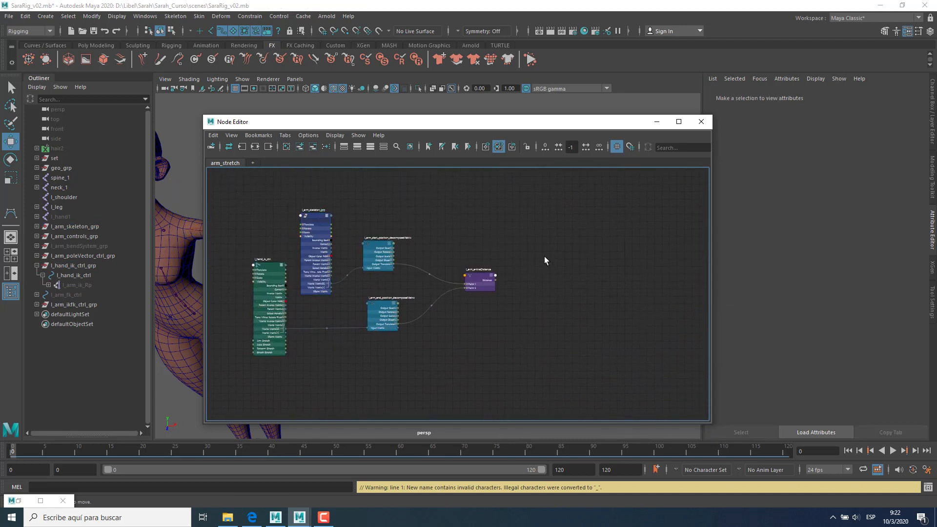
key(Tab)
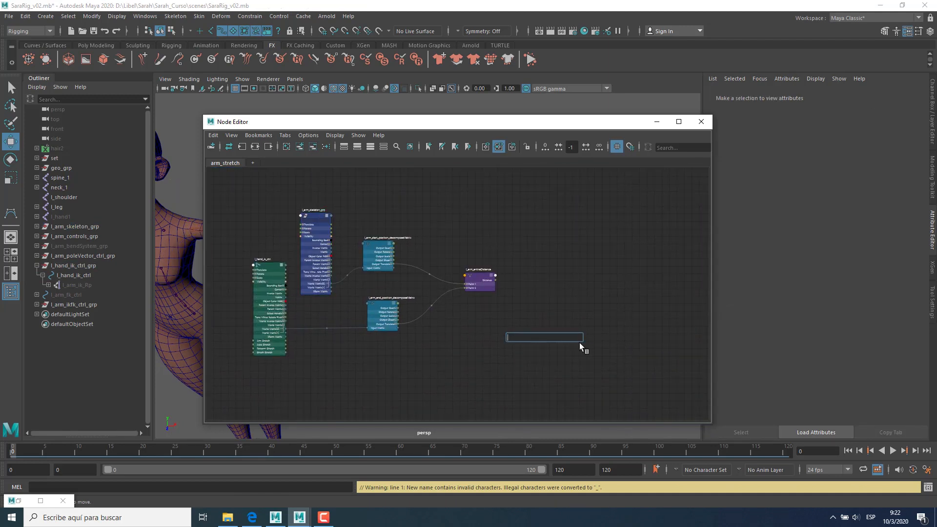
text(mul)
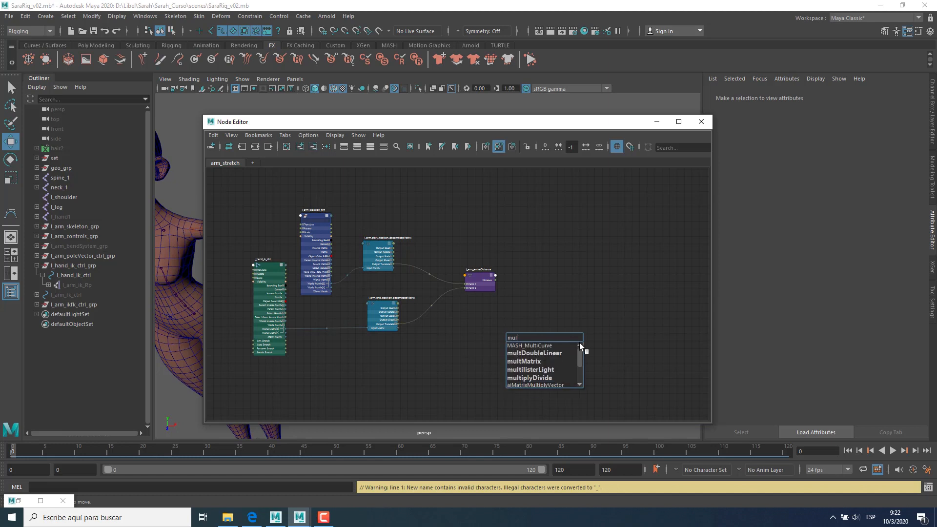
click(552, 377)
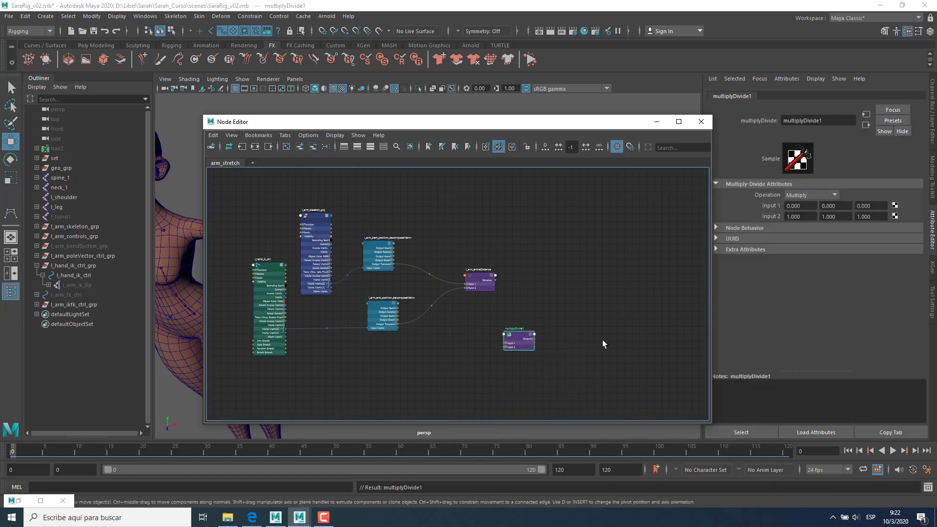
alt+middle_drag(555, 342, 496, 346)
scroll(497, 346, up, 1)
drag(463, 338, 519, 326)
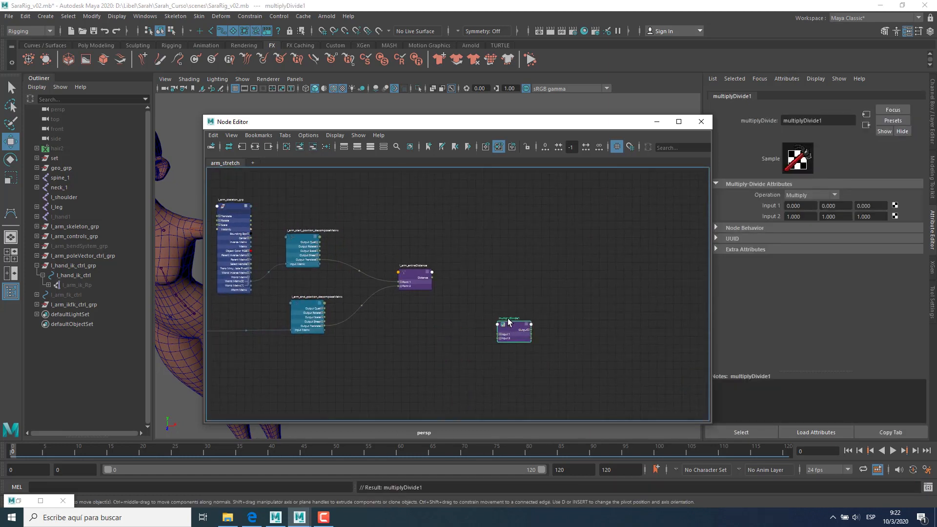
Step: Rename the multiplyDivide node as l_arm_stretch_div
double_click(508, 320)
double_click(522, 318)
text(l_arm_stretc)
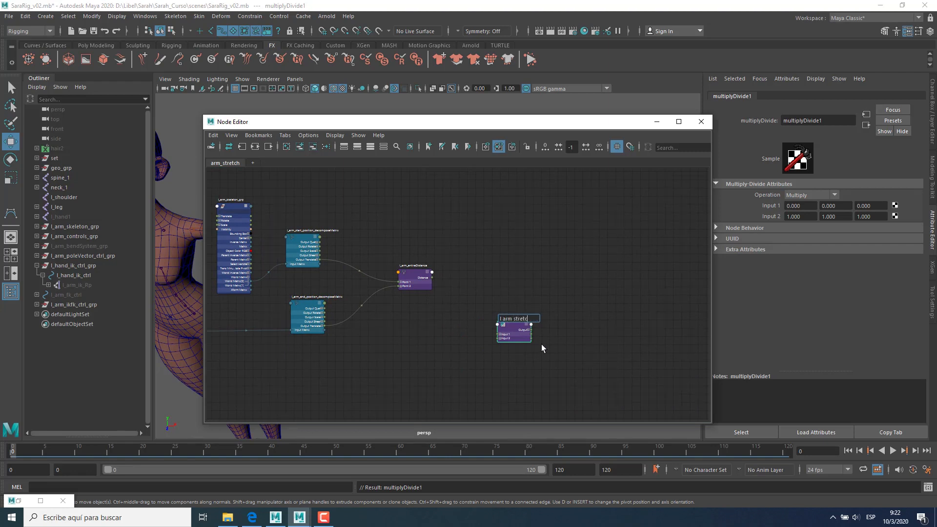
text(h div)
key(Return)
Step: Set the operation of the l_arm_stretch_div node to Divide
alt+right_drag(554, 377, 561, 377)
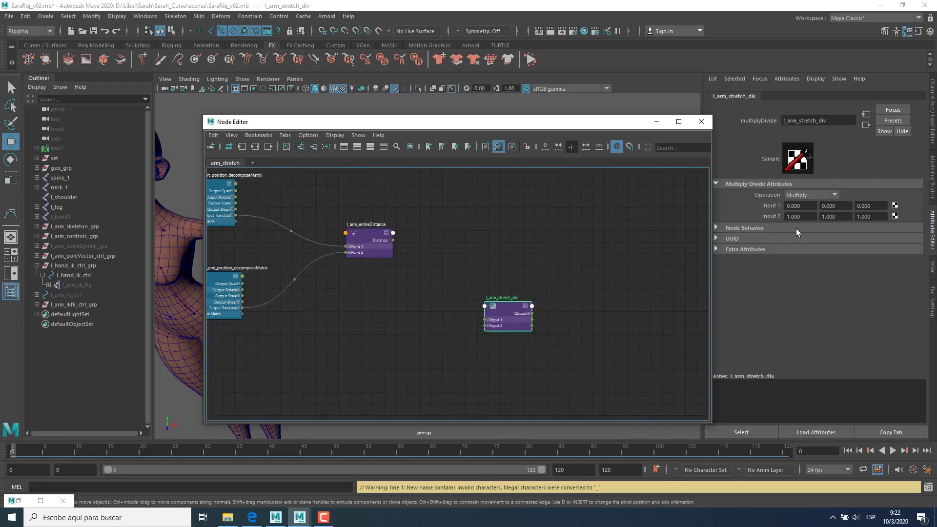
click(810, 195)
click(804, 226)
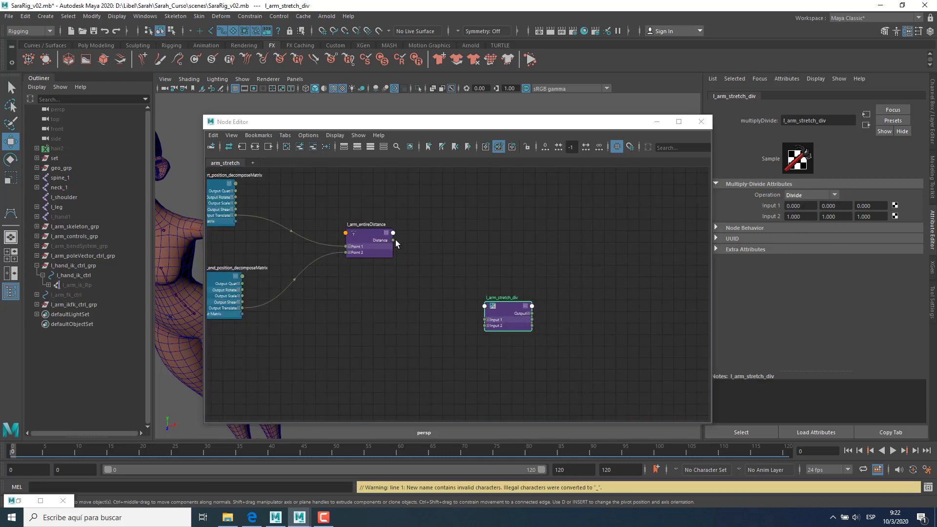
Step: Connect the Distance output of l_arm_entireDistance to Input 1X of the l_arm_stretch_div node
drag(393, 241, 487, 319)
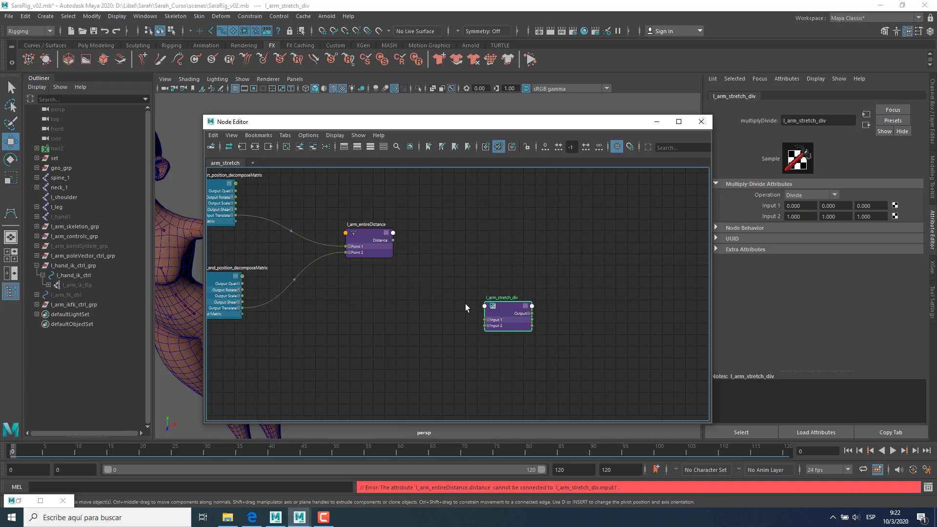
click(488, 320)
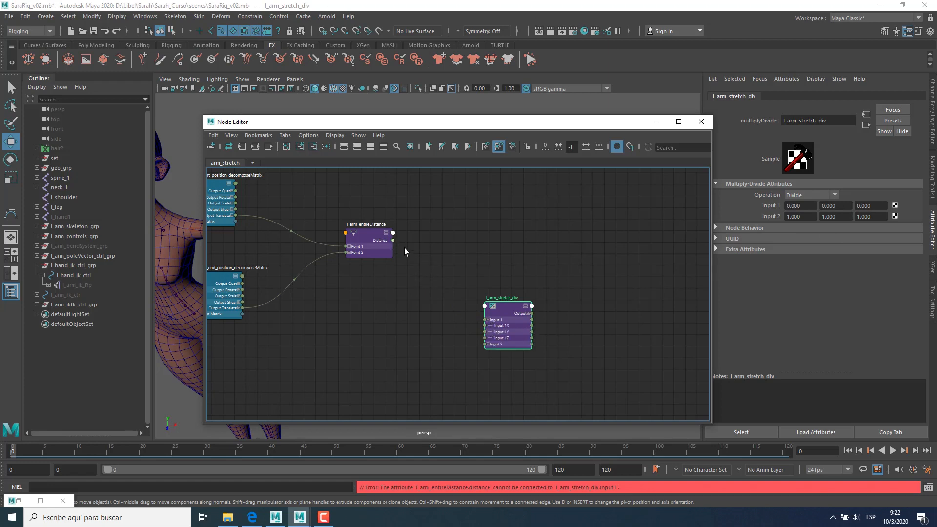
drag(394, 240, 487, 325)
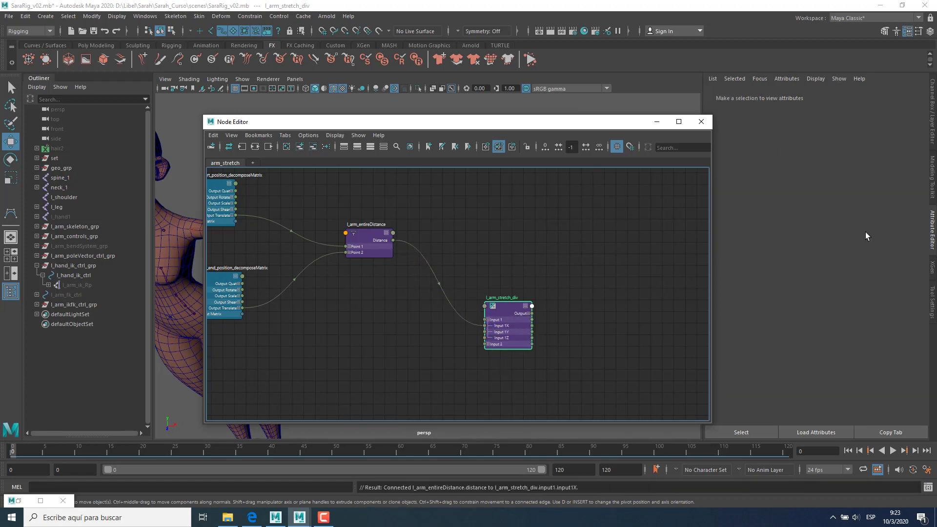
Step: Set the X value of Input 2 on the l_arm_stretch_div node to 46
click(815, 216)
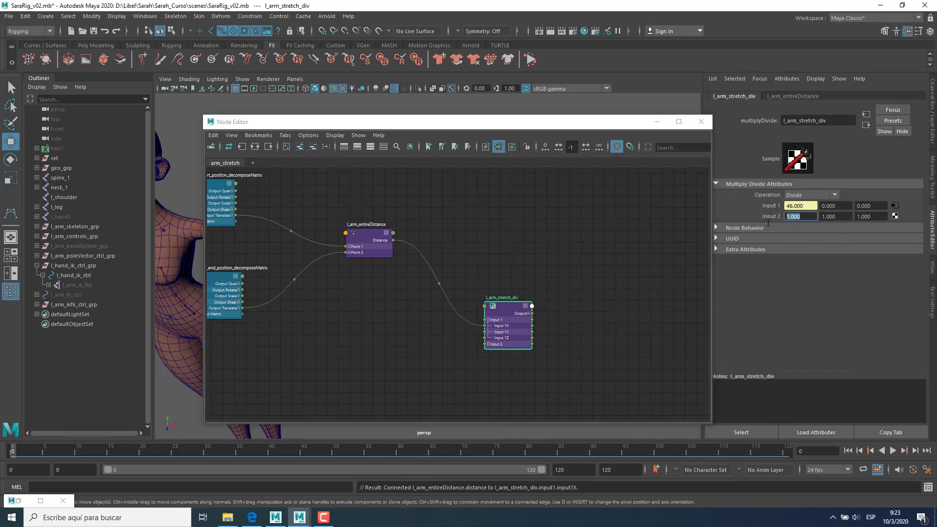
click(596, 276)
click(512, 303)
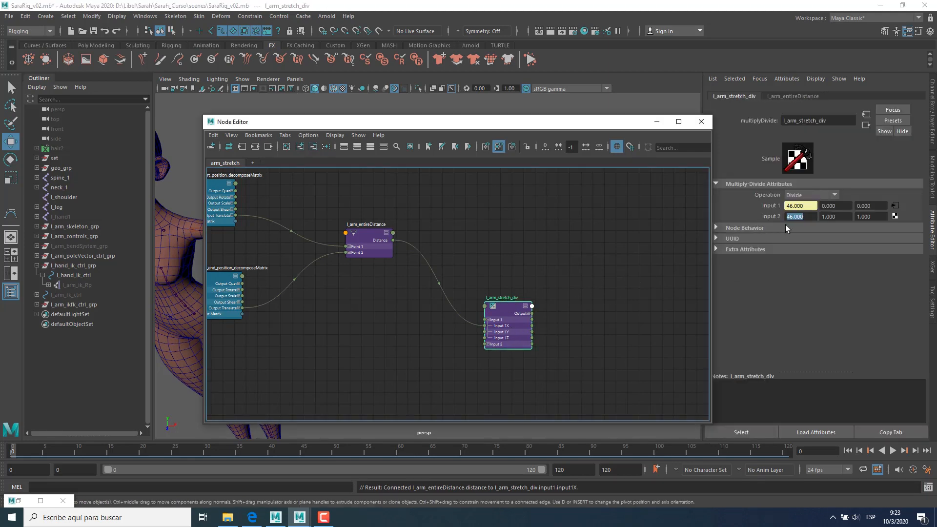
Step: Raise the l_arm_stretch_div node nearer the level of l_arm_entireDistance and shift the Node Editor window away from the outliner
middle_drag(543, 301, 590, 312)
drag(554, 318, 551, 272)
click(808, 216)
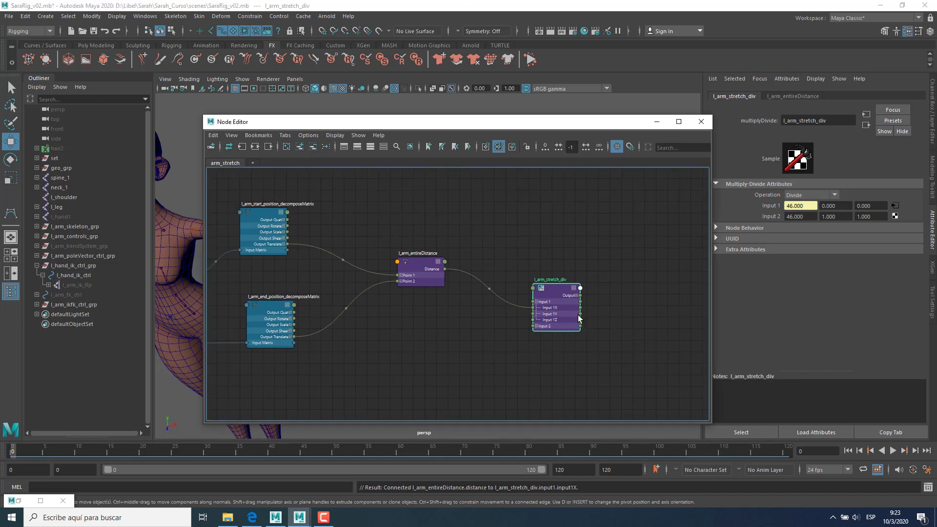
drag(502, 125, 554, 130)
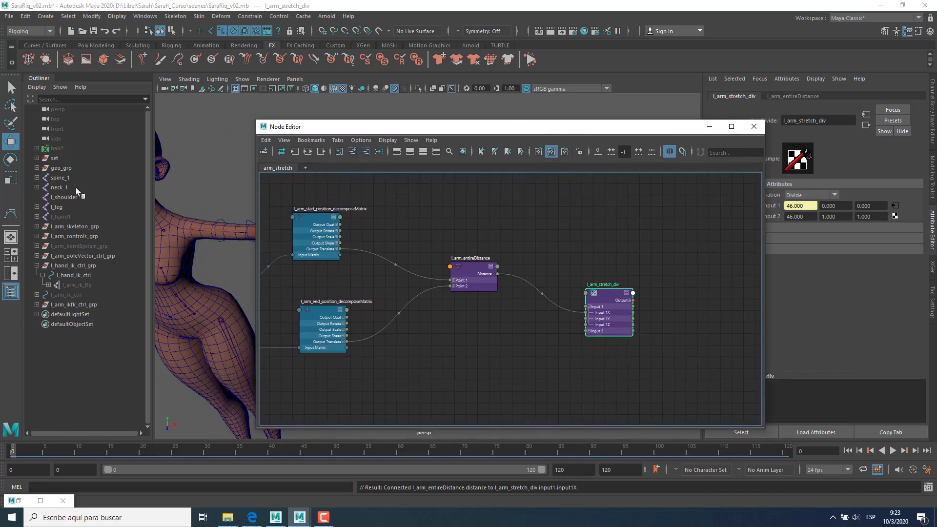
Step: Collapse l_hand_ik_ctrl_grp in the outliner and expand l_arm_skeleton_grp to show its joints
click(37, 266)
click(37, 256)
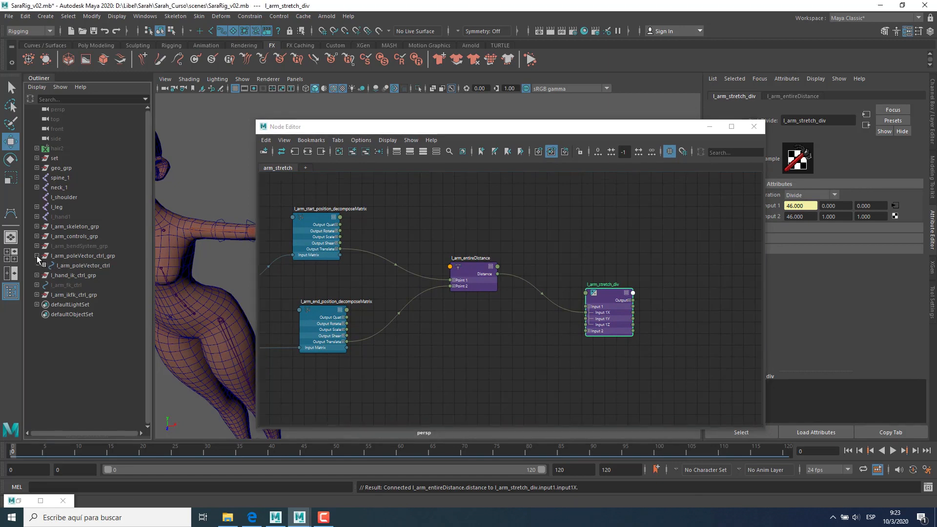
click(36, 256)
click(36, 227)
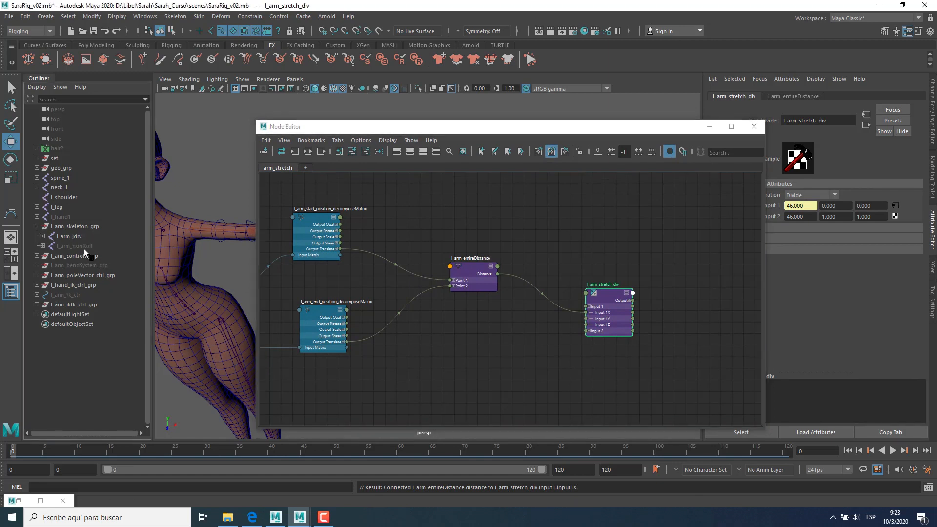
click(69, 236)
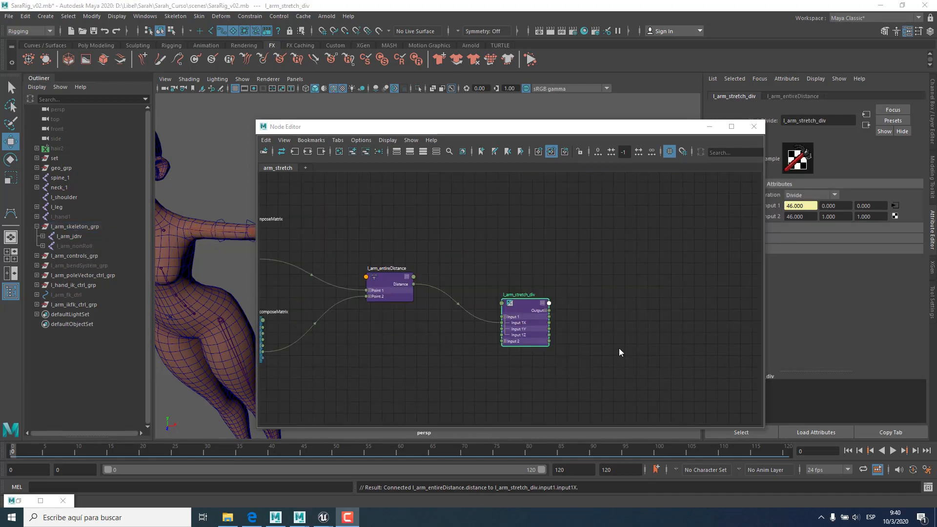
Step: Select l_arm_fk_ctrl in the outliner and examine its channel attributes, including Stretch
click(588, 306)
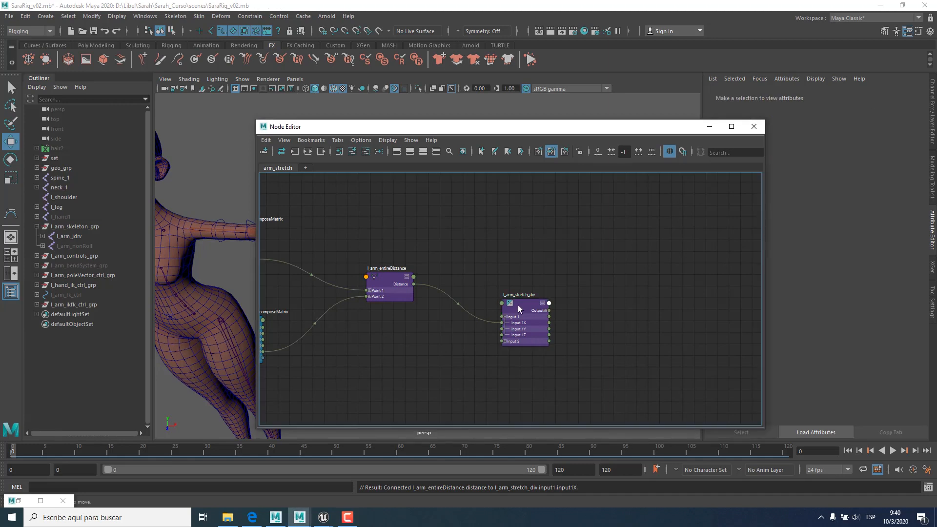
click(519, 306)
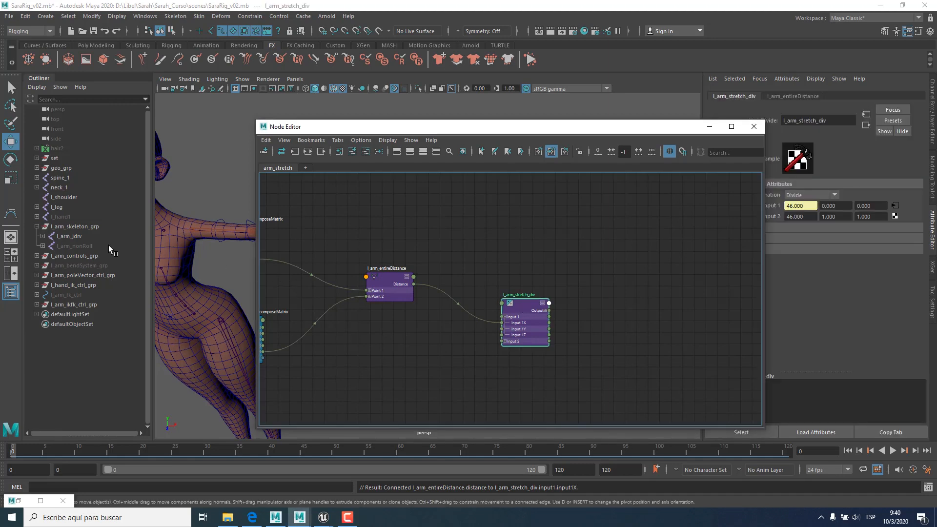
click(78, 296)
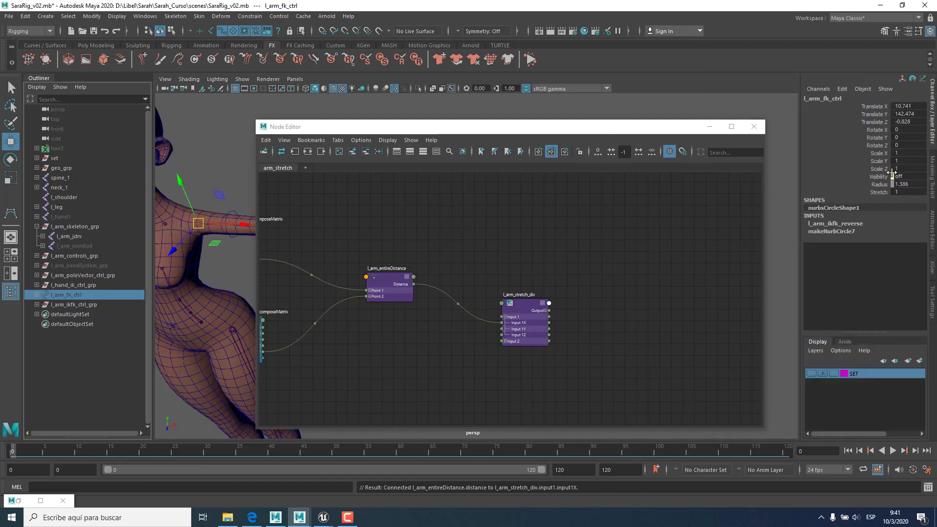
click(932, 135)
Step: Create a blendColors node and place it to the right of and slightly above l_arm_stretch_div
alt+middle_drag(595, 334, 581, 339)
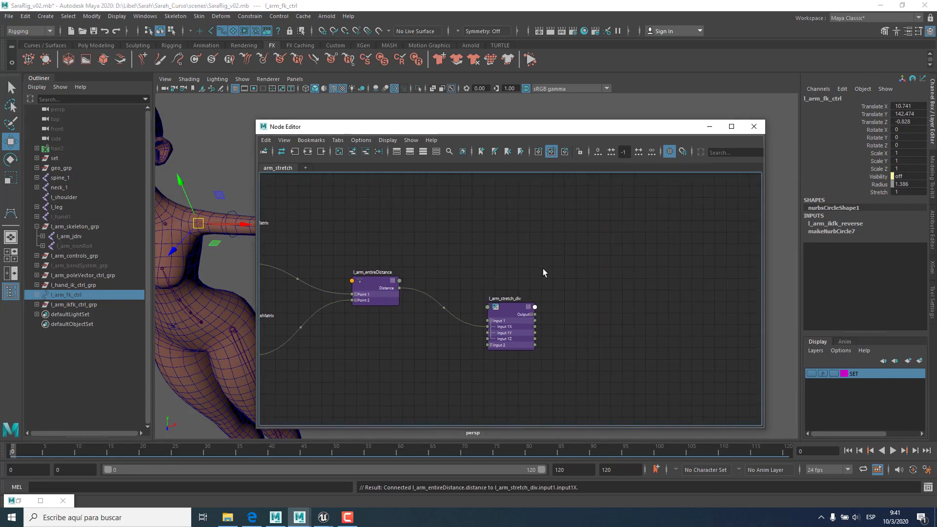
key(Tab)
text(blen)
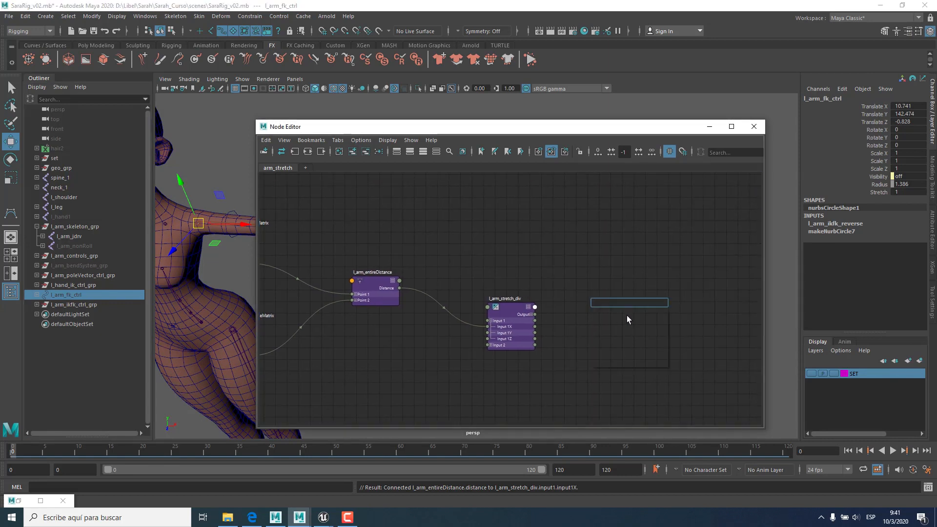
key(Down)
key(Down)
key(Return)
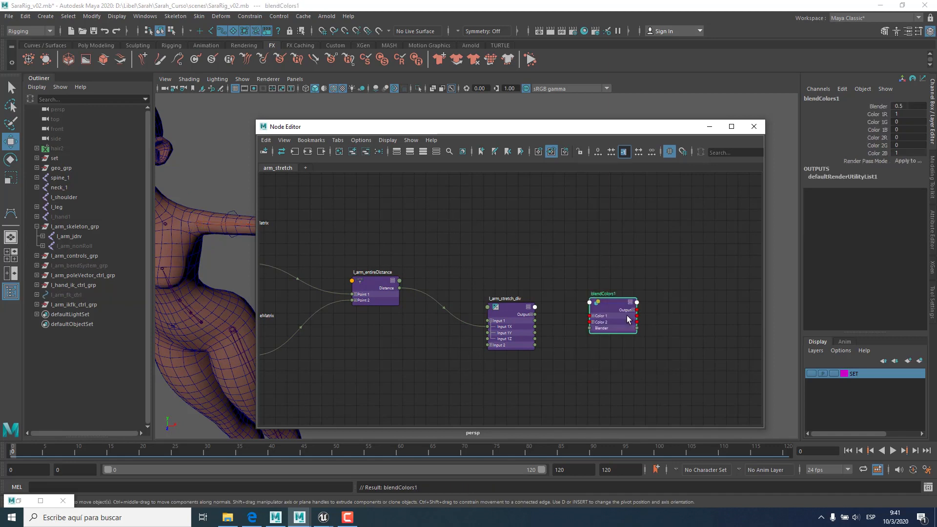
alt+middle_drag(647, 306, 632, 291)
drag(597, 287, 608, 261)
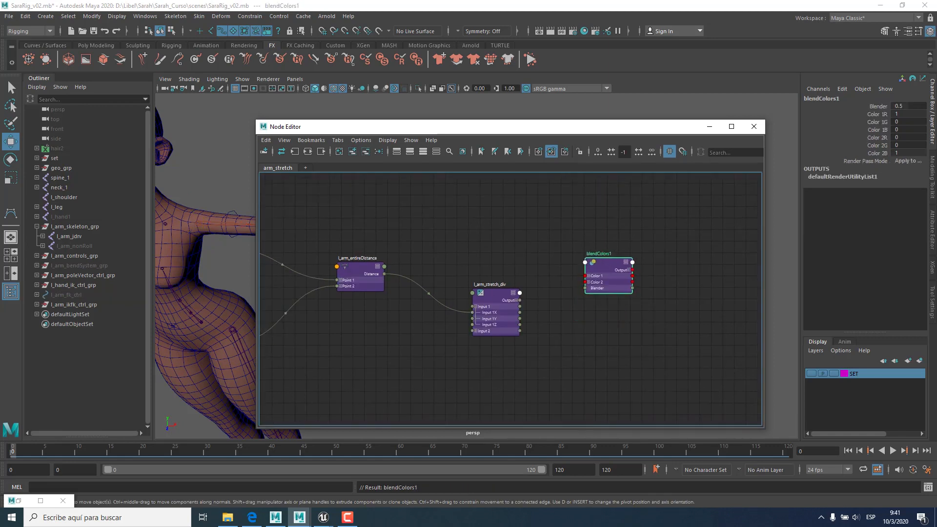
Step: Try Blender values of 1 and 0 on the blendColors node while examining its Color 1 and Color 2 channels
drag(878, 114, 876, 153)
click(880, 107)
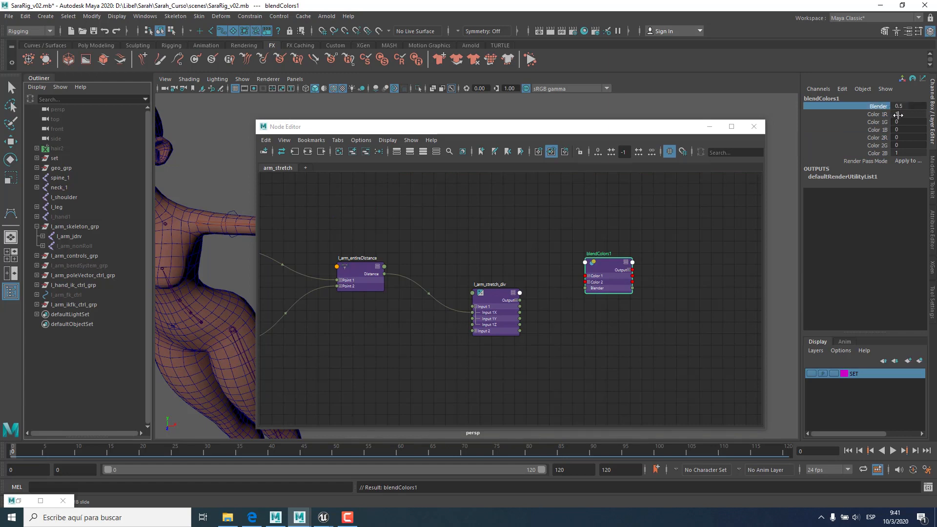
click(902, 107)
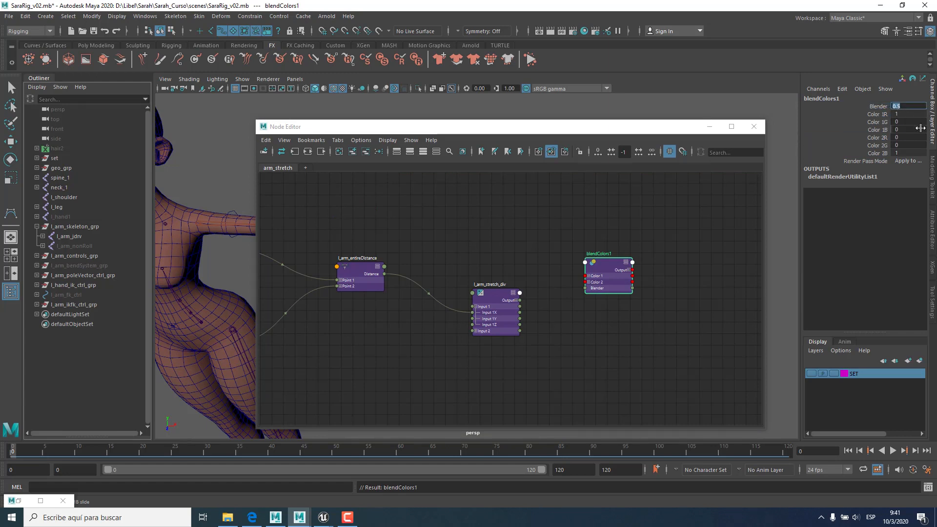
text(1)
drag(910, 115, 908, 152)
click(909, 106)
text(0)
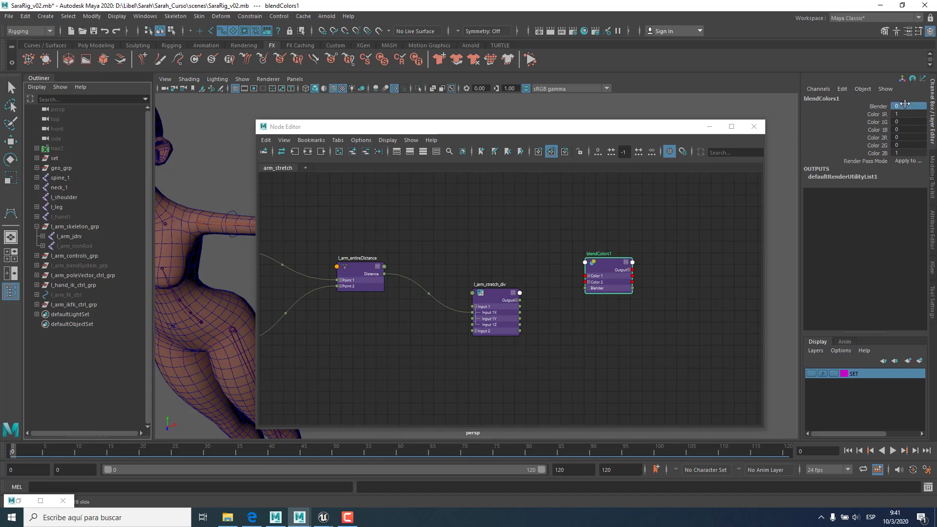
drag(883, 113, 903, 153)
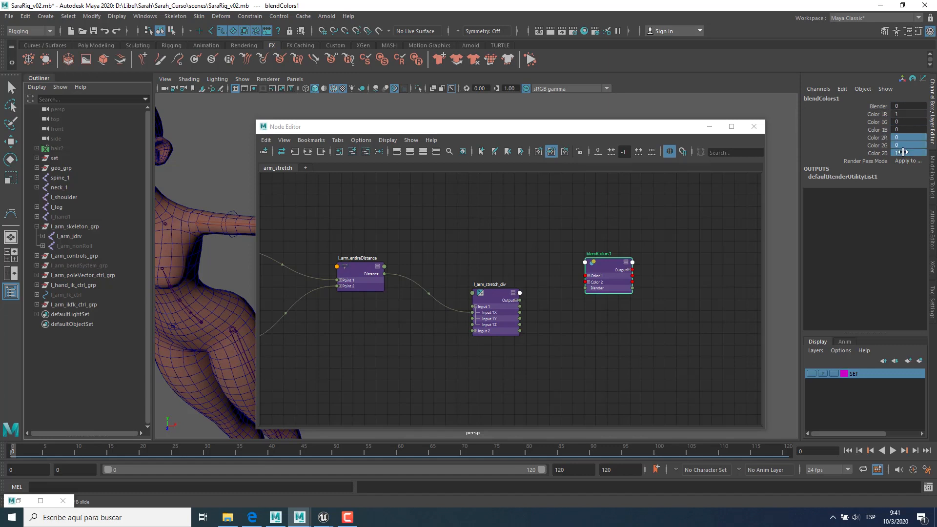
Step: Set the blendColors node's Blender value to 1
click(908, 107)
text(1)
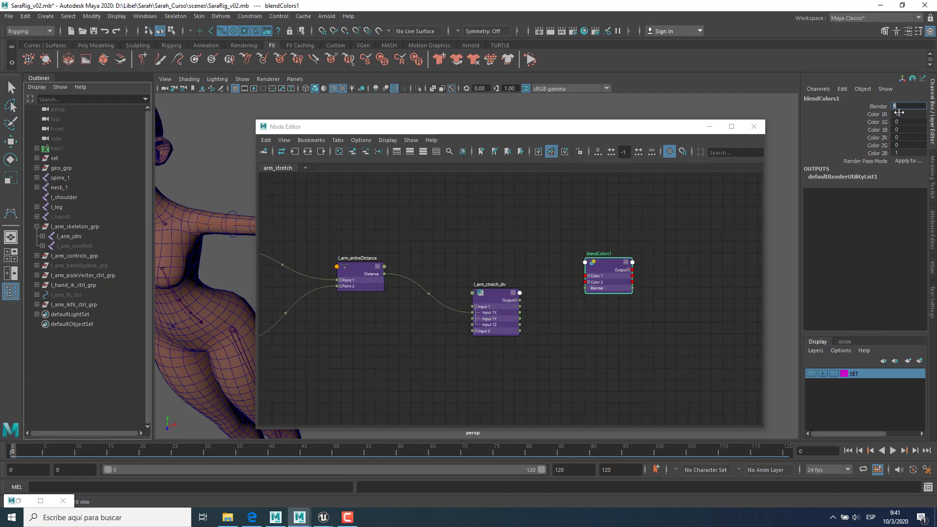
key(Return)
drag(903, 137, 904, 151)
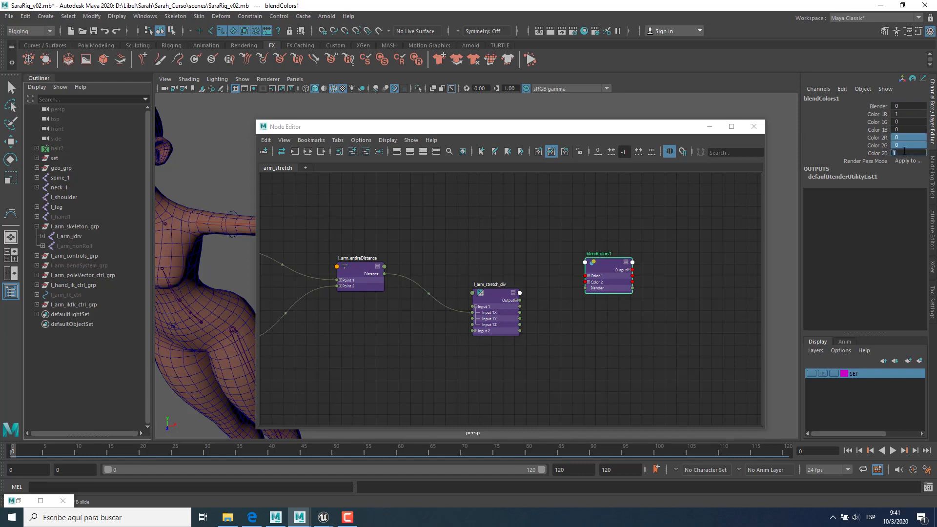
click(909, 106)
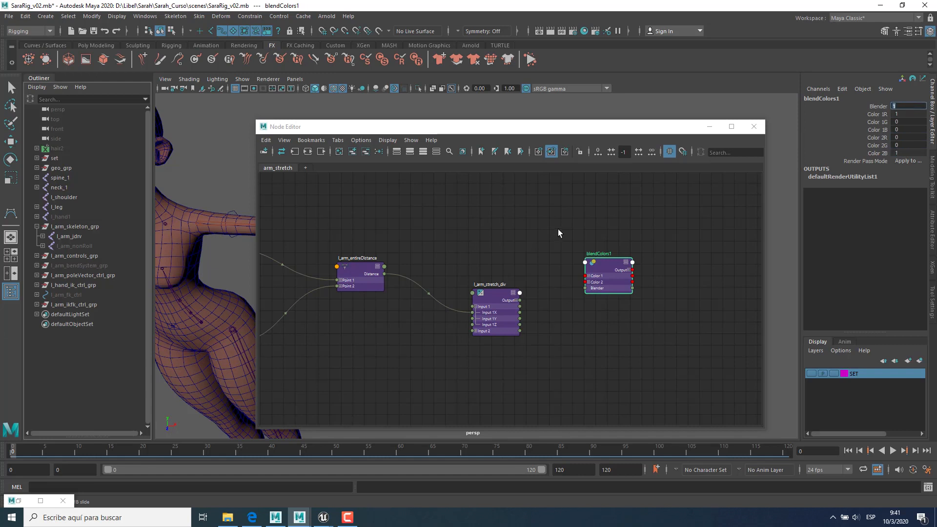
Step: Connect l_arm_stretch_div's Output X to Color 1R of the blendColors node and check that channel
alt+middle_drag(554, 268, 514, 257)
click(475, 289)
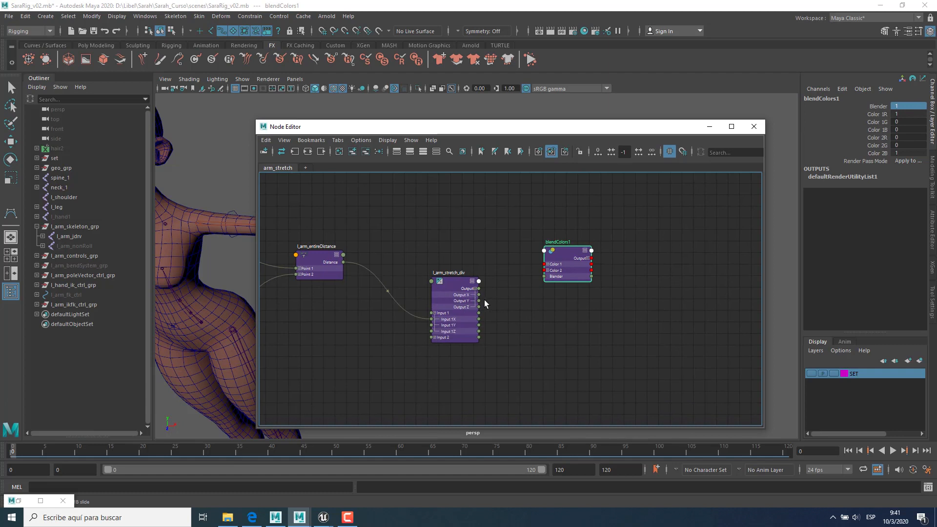
click(548, 265)
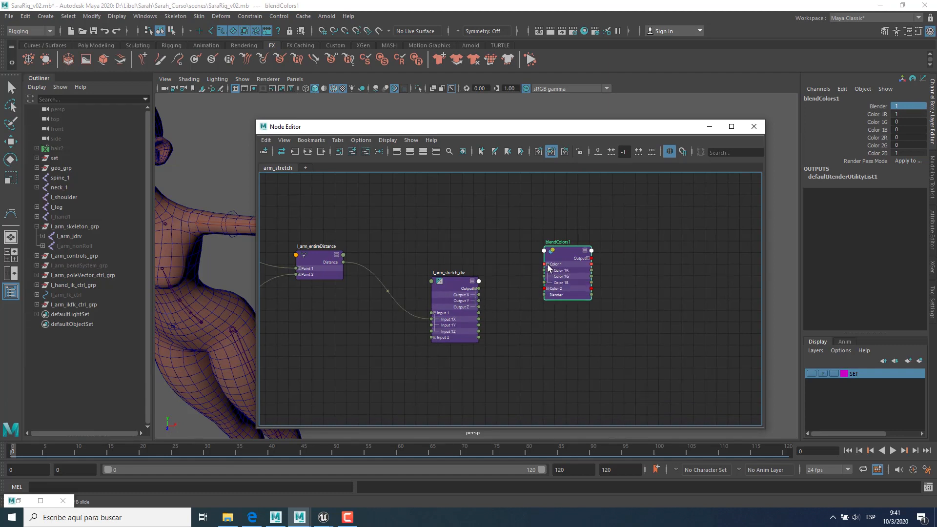
drag(479, 296, 544, 270)
click(878, 115)
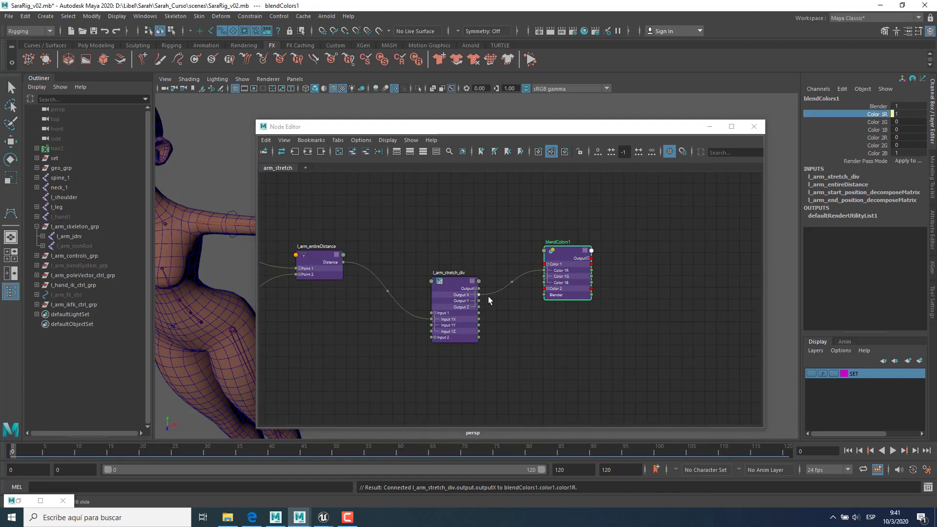
Step: Move the blendColors node down slightly and rename it l_arm_stretch_ikfk_result
alt+middle_drag(572, 277, 568, 273)
drag(561, 250, 571, 267)
double_click(563, 256)
text(l_ar)
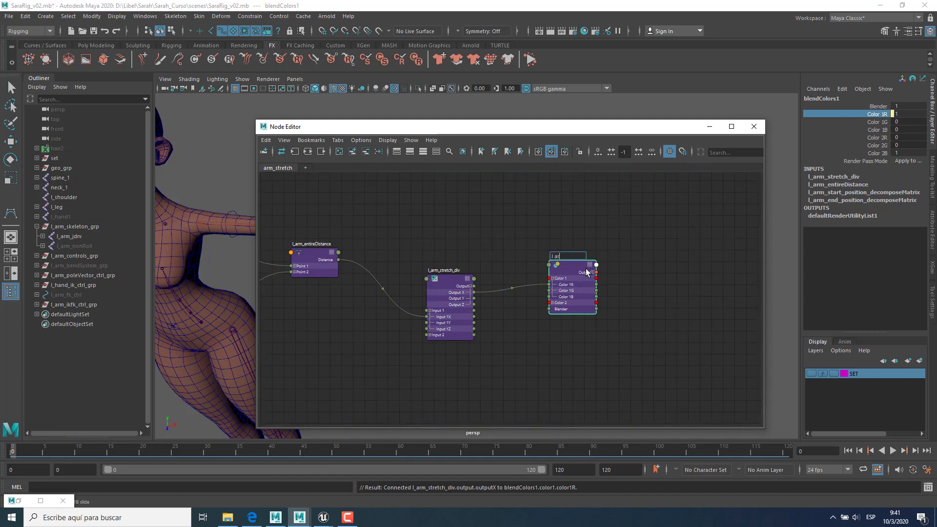
text(m_stre)
text(tch_ik)
text(fk_result)
key(Return)
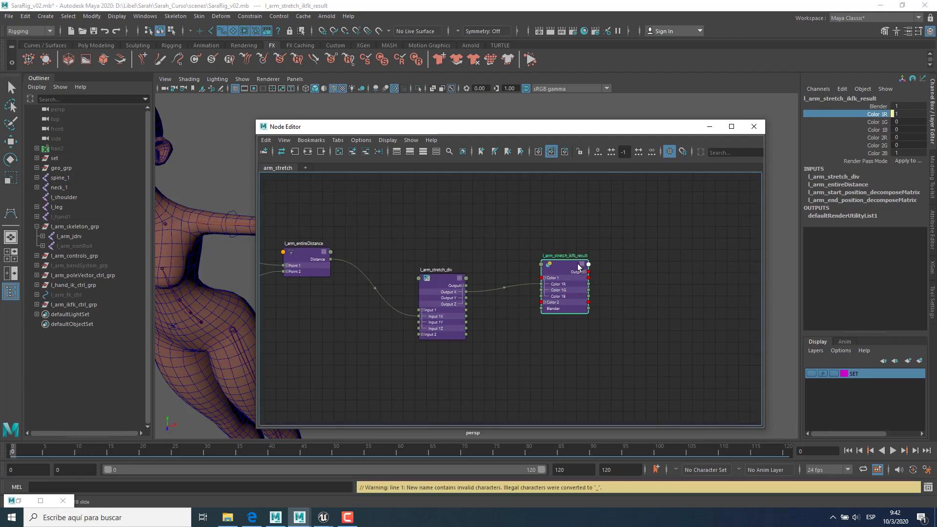
Step: Append _bc to the l_arm_stretch_ikfk_result node's name and nudge the node slightly away from l_arm_stretch_div
double_click(584, 255)
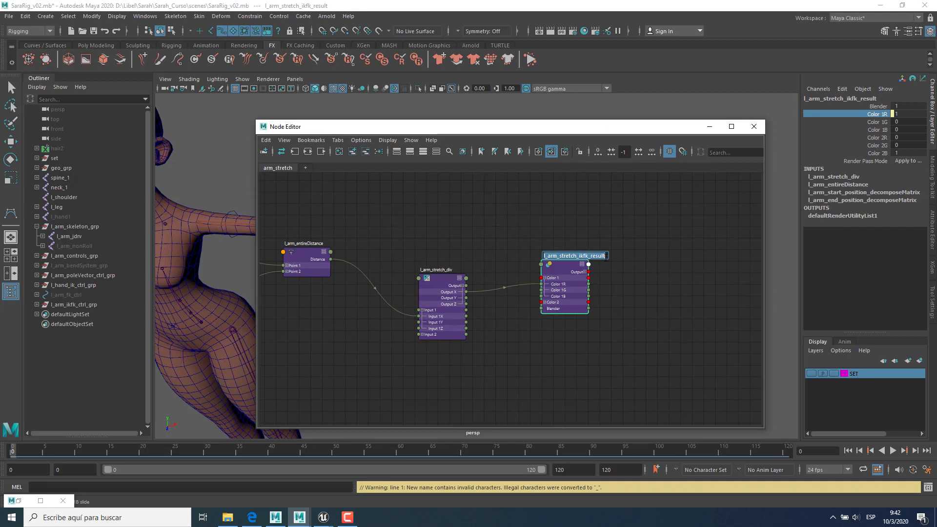
click(605, 256)
text(_bc)
key(Return)
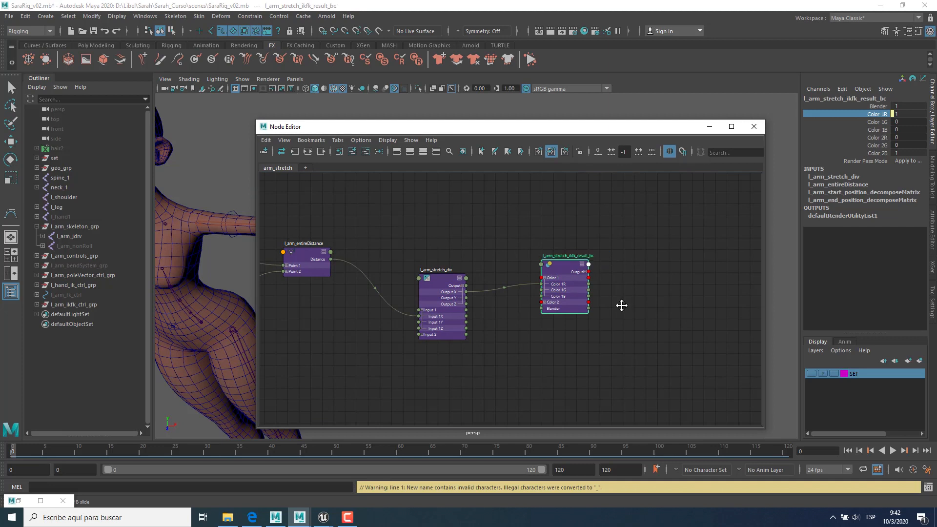
drag(564, 268, 733, 270)
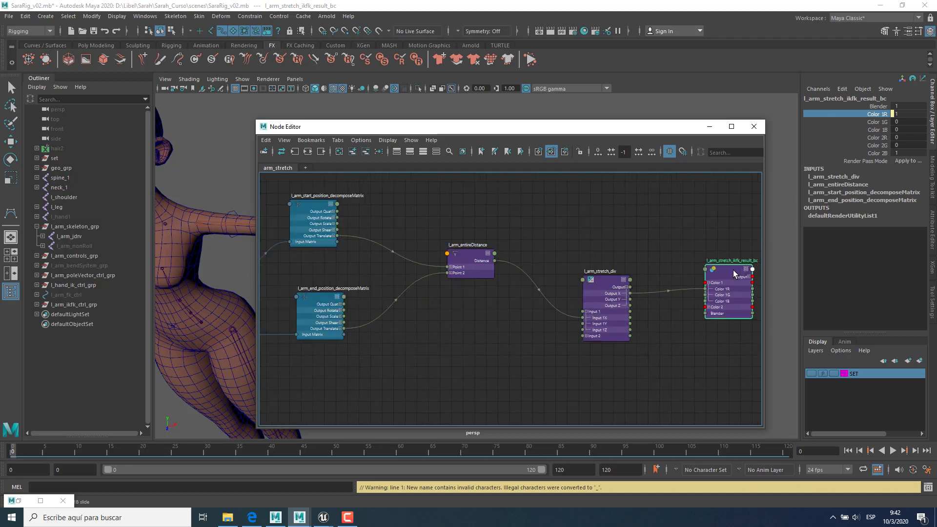
alt+middle_drag(601, 339, 514, 350)
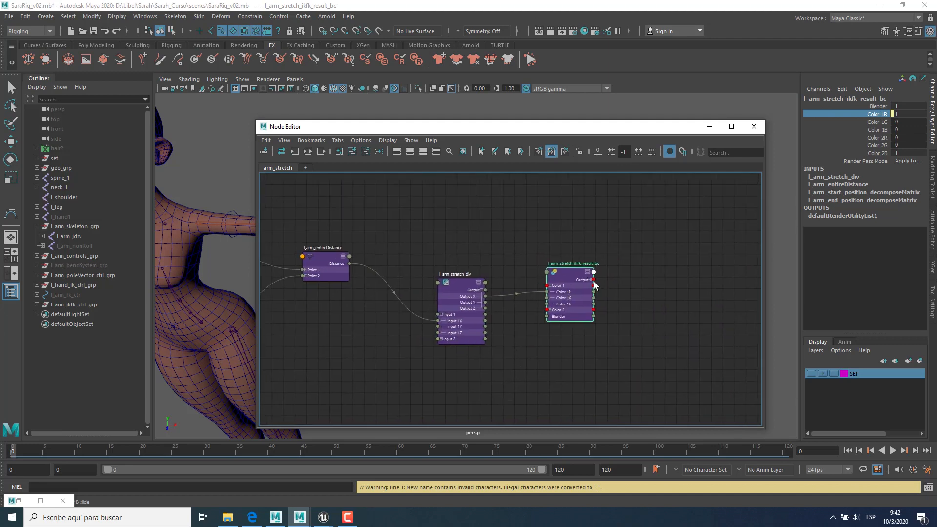
drag(571, 273, 576, 274)
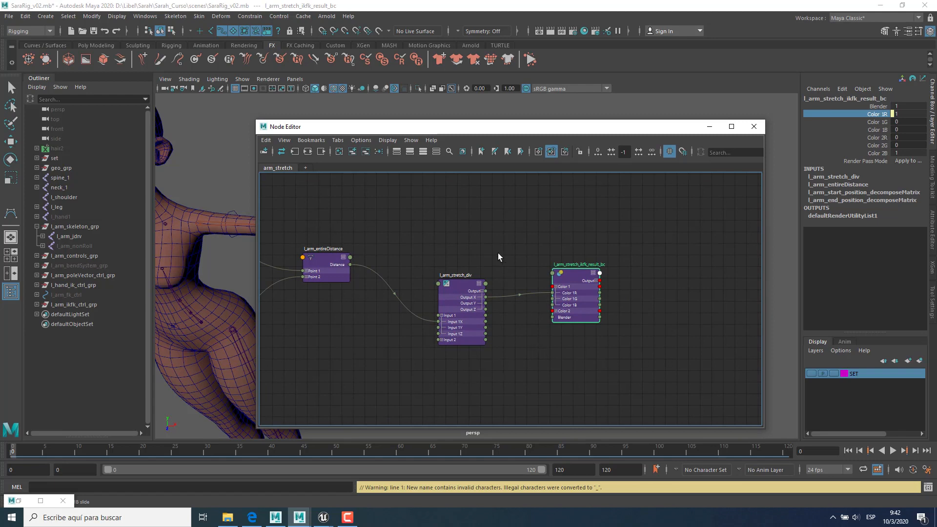
Step: Expand Color 2 on l_arm_stretch_ikfk_result_bc and connect l_arm_stretch_div's Output Y to its Color 1G
click(555, 311)
double_click(555, 311)
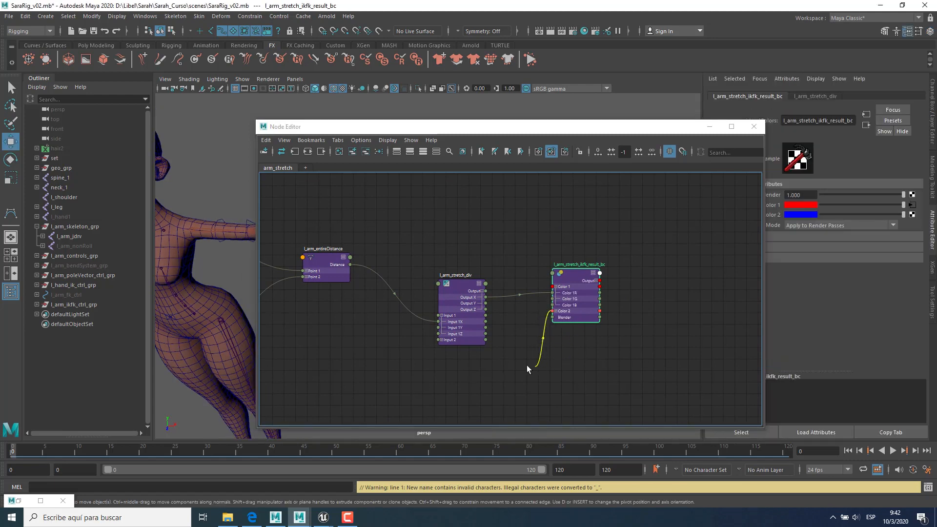
click(527, 365)
click(555, 311)
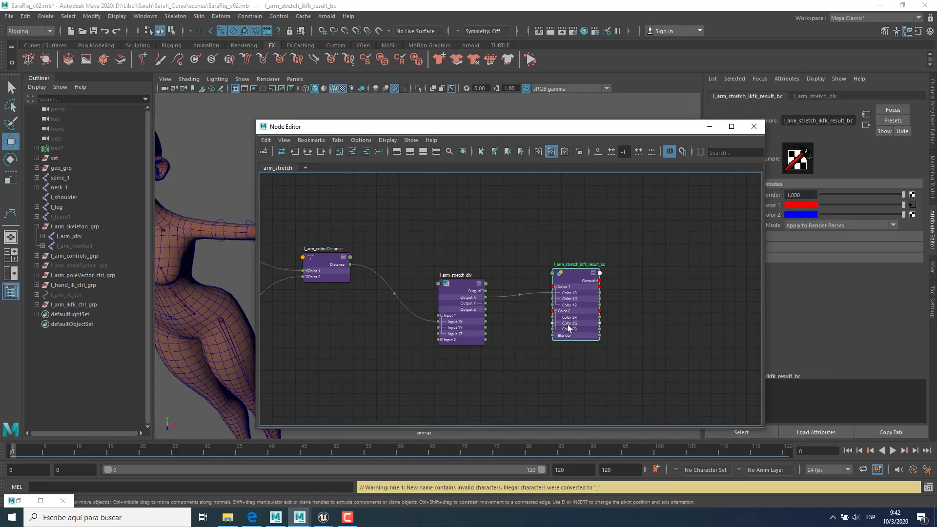
scroll(502, 332, up, 2)
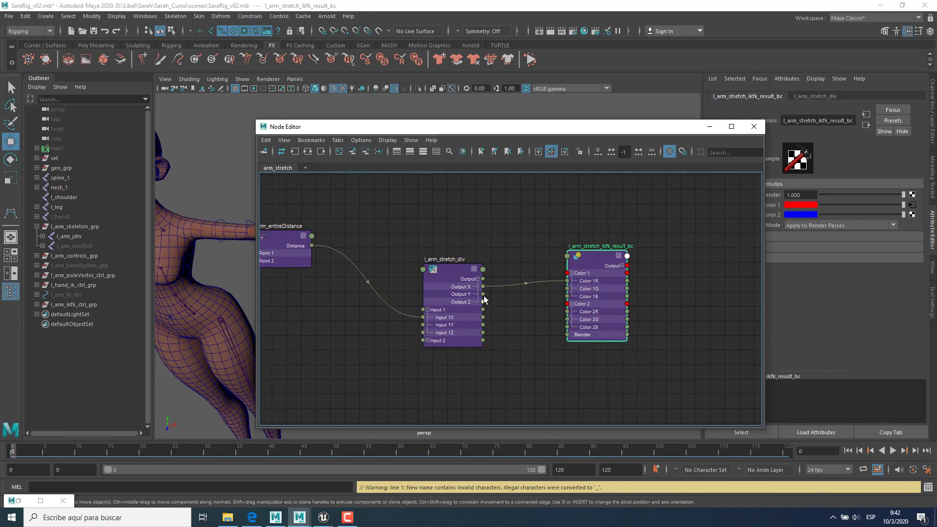
drag(483, 295, 568, 289)
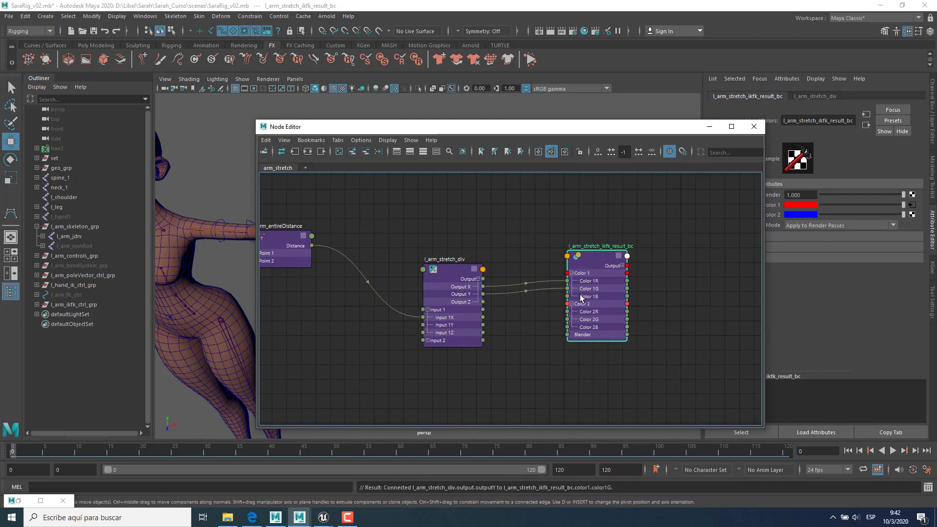
Step: Add l_arm_fk_ctrl from the outliner to the arm_stretch graph and place its node above l_arm_stretch_div
click(74, 295)
drag(66, 295, 482, 201)
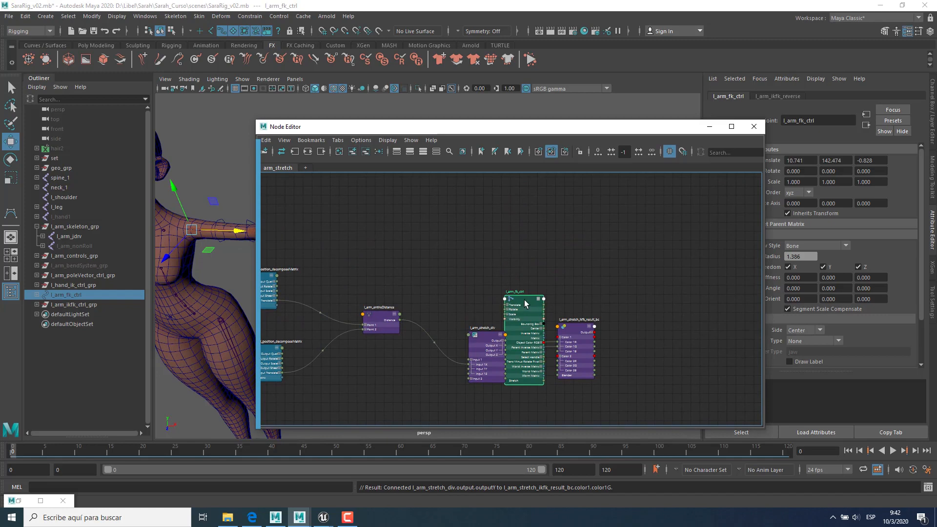
drag(496, 204, 605, 184)
alt+middle_drag(581, 281, 453, 343)
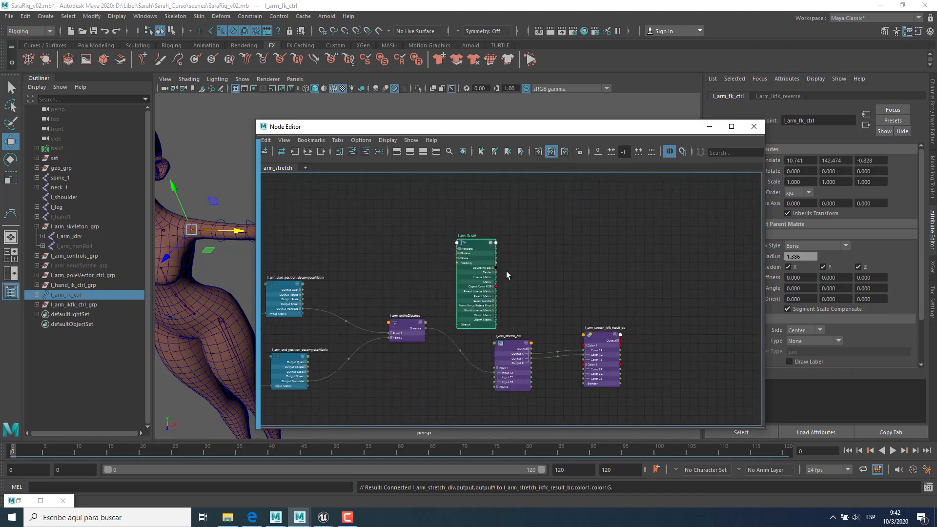
Step: Connect l_arm_fk_ctrl's Stretch attribute to Color 2R on l_arm_stretch_ikfk_result_bc
click(459, 259)
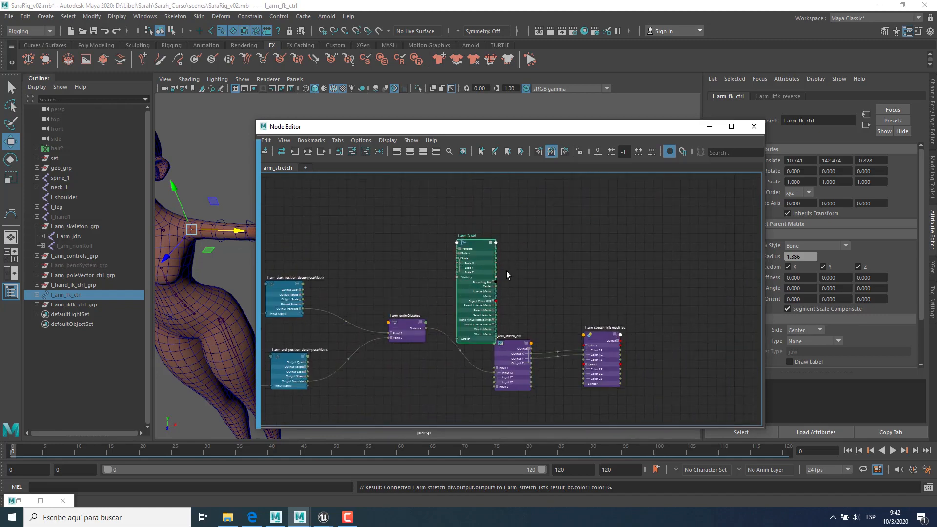
click(460, 259)
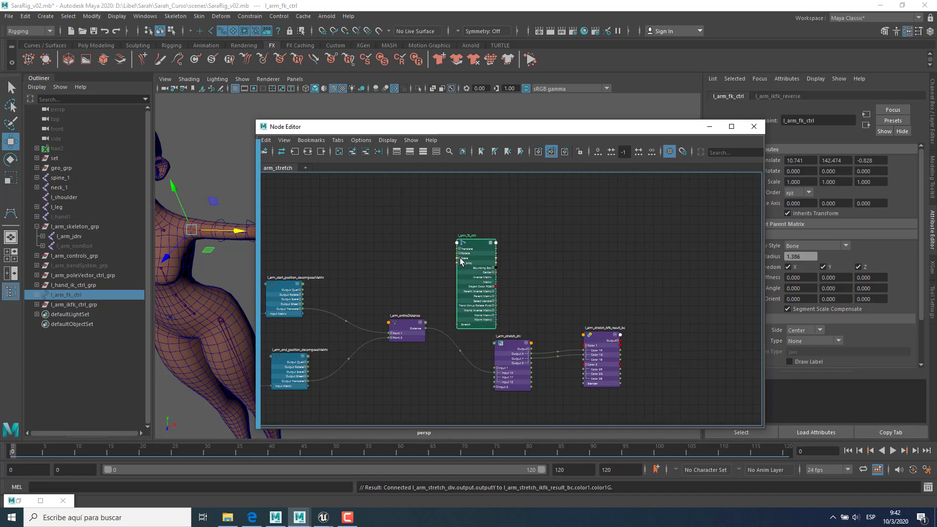
drag(496, 325, 584, 369)
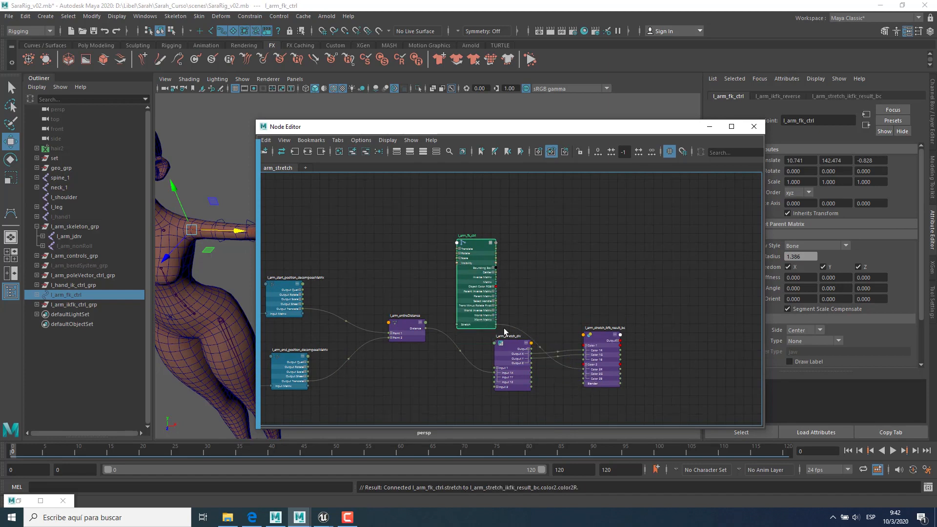
Step: Add l_forearm_fk_ctrl from the outliner to the graph and connect its Stretch attribute to Color 2G on l_arm_stretch_ikfk_result_bc
click(34, 294)
click(69, 305)
middle_drag(80, 306, 533, 224)
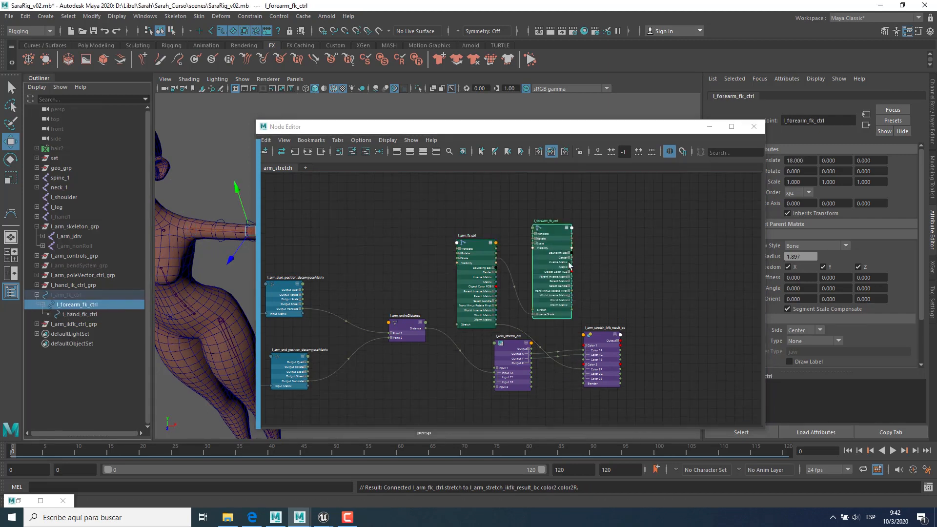
drag(572, 310, 588, 374)
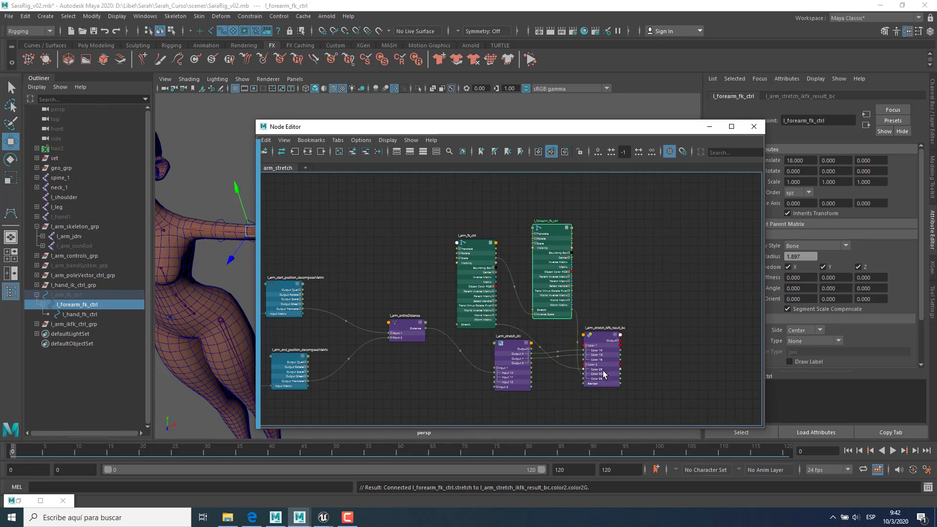
Step: Examine the IK and FK stretch connections entering l_arm_stretch_ikfk_result_bc, along with that node's attributes
alt+middle_drag(640, 286, 634, 253)
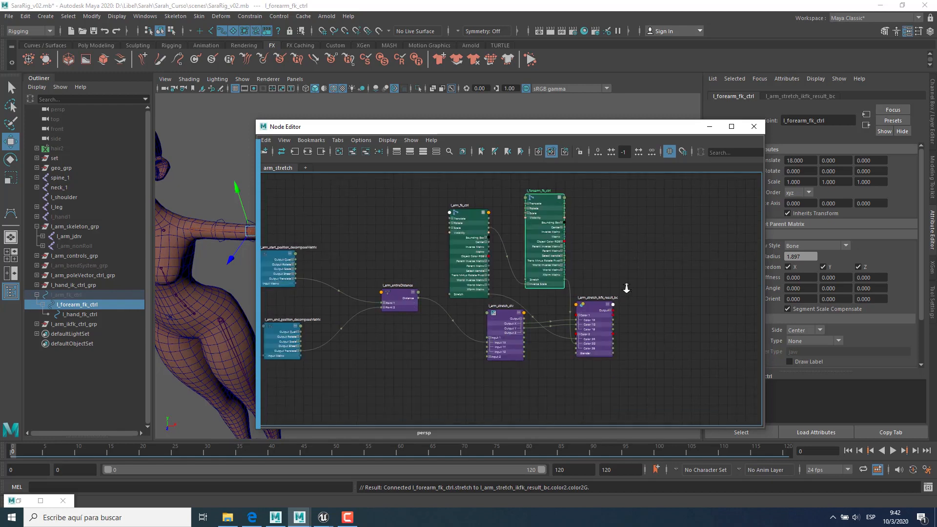
alt+right_drag(624, 285, 672, 326)
alt+middle_drag(671, 326, 691, 284)
click(604, 268)
alt+middle_drag(683, 345, 662, 336)
alt+right_drag(662, 335, 714, 373)
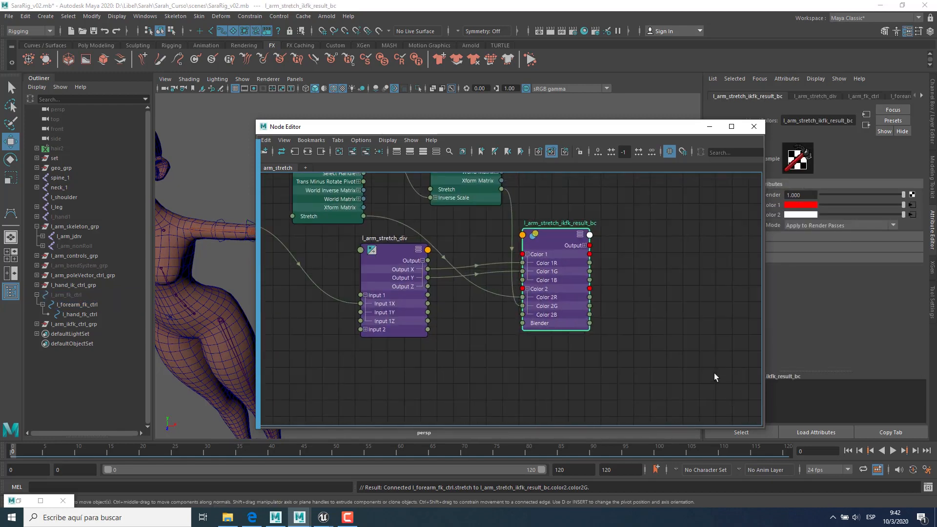
click(670, 285)
alt+middle_drag(587, 339, 649, 365)
alt+right_drag(650, 365, 619, 317)
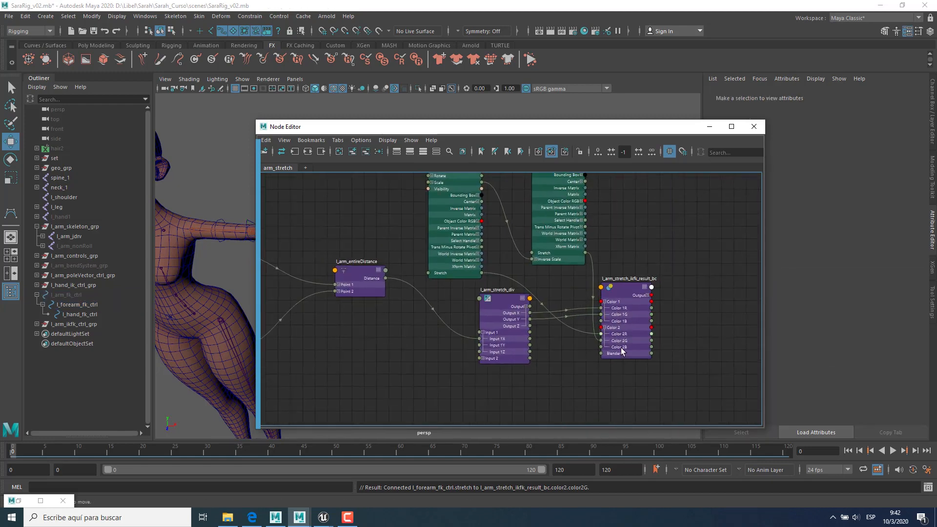
click(619, 288)
alt+middle_drag(488, 374, 561, 385)
alt+right_drag(561, 385, 519, 376)
alt+middle_drag(519, 376, 520, 376)
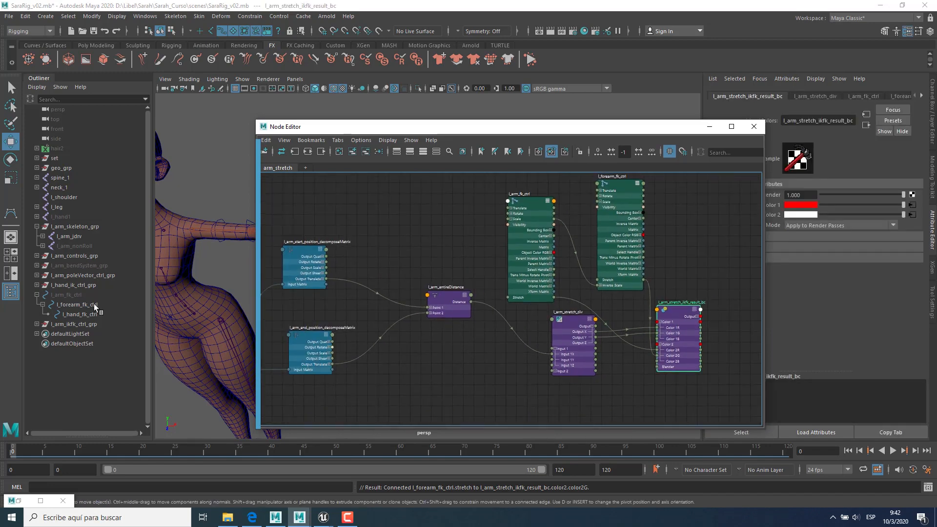
Step: Collapse l_arm_fk_ctrl in the outliner, expand l_arm_ikfk_ctrl_grp and select l_arm_ikfk_ctrl
click(37, 295)
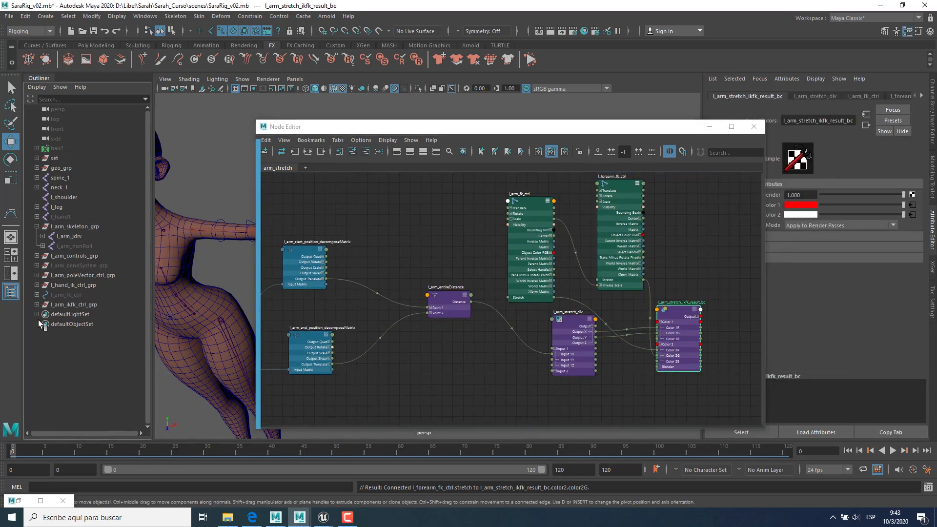
click(37, 305)
click(81, 315)
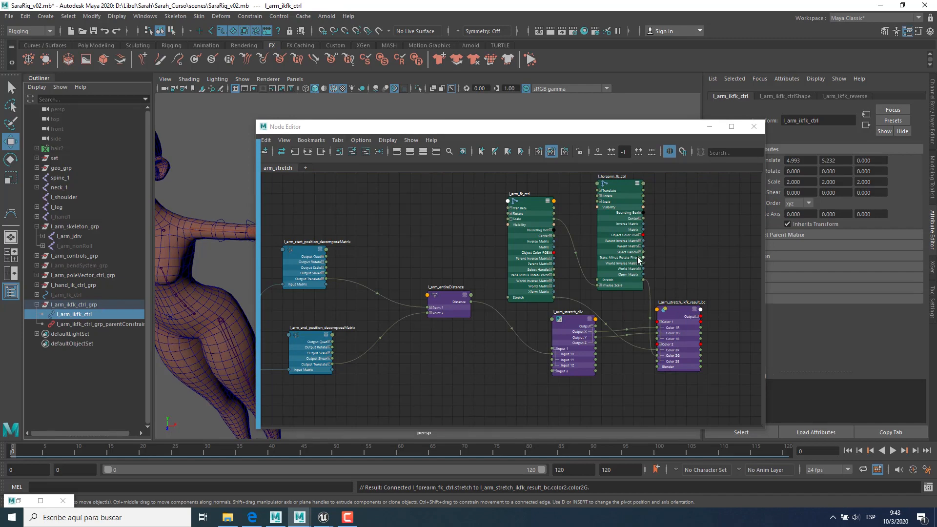
middle_drag(83, 322, 421, 242)
mouse_move(515, 273)
alt+middle_down()
mouse_move(501, 297)
mouse_move(686, 315)
mouse_move(665, 203)
mouse_move(661, 222)
alt+middle_up()
drag(619, 210, 649, 306)
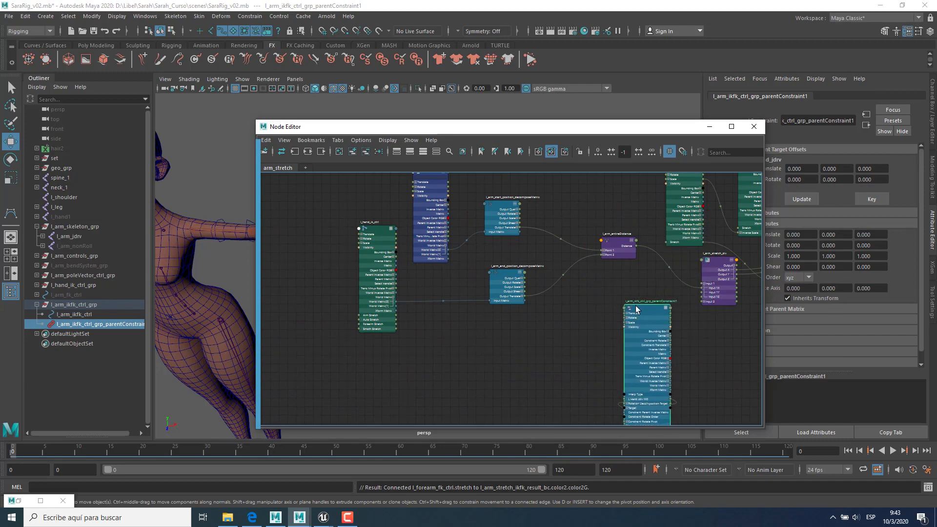
click(365, 152)
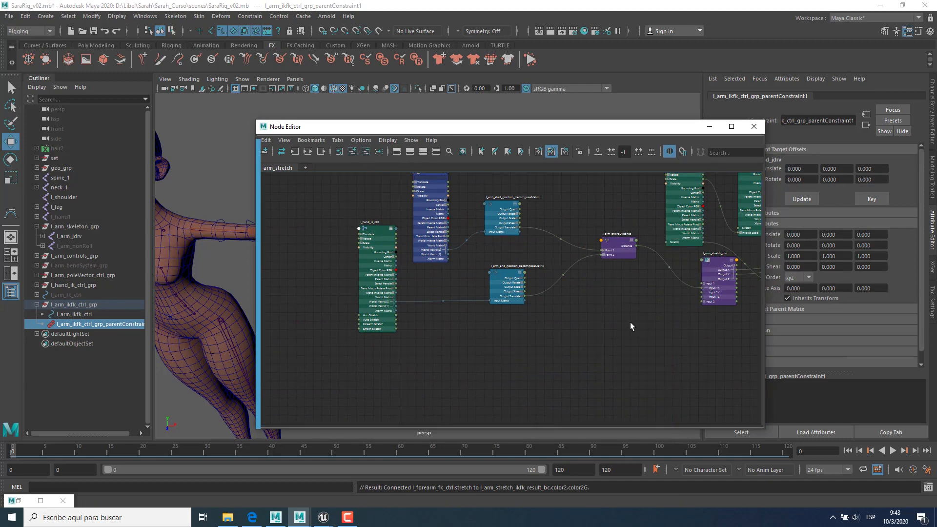
Step: Add l_arm_ikfk_ctrl to the arm_stretch graph and place its node beside l_forearm_fk_ctrl
click(68, 314)
scroll(510, 342, down, 10)
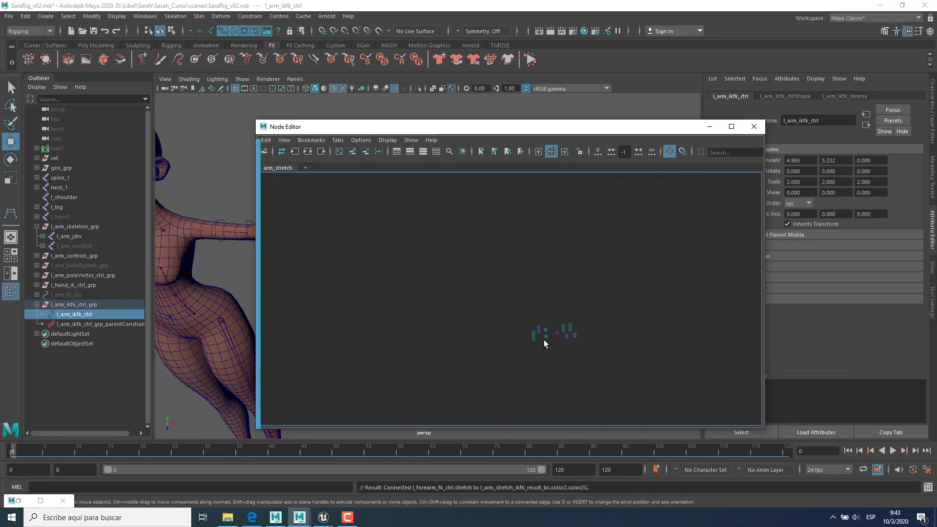
scroll(577, 353, up, 10)
alt+middle_drag(595, 307, 624, 388)
scroll(625, 389, down, 1)
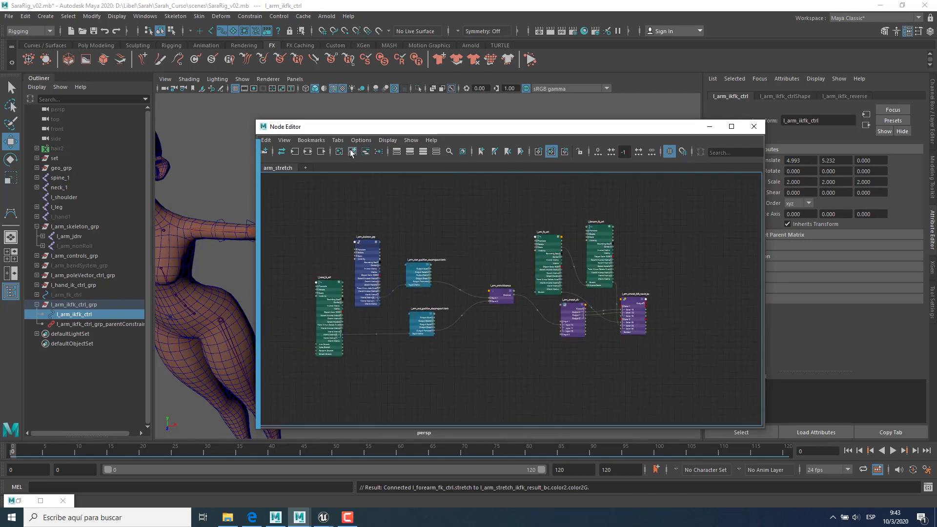
click(352, 152)
alt+middle_drag(672, 315, 554, 293)
drag(594, 355, 520, 247)
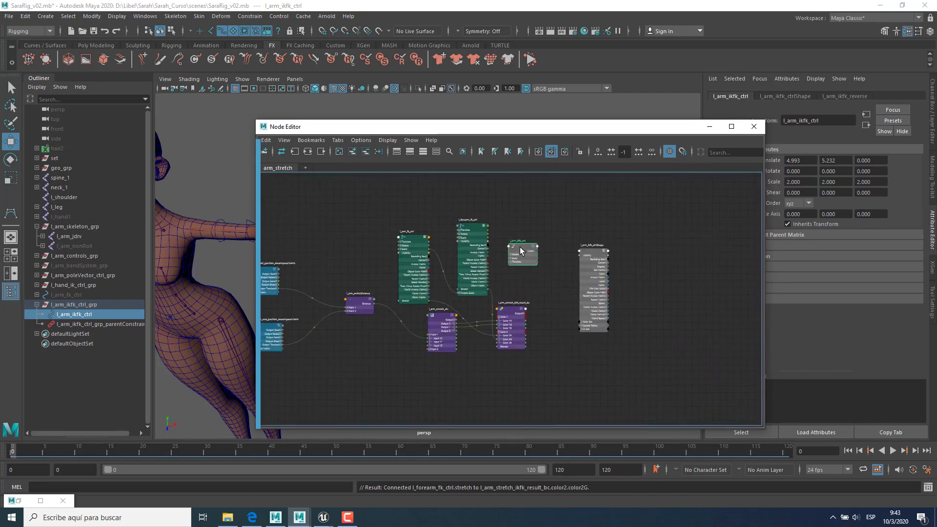
Step: Remove the l_arm_ikfk_ctrlShape node from the graph
click(589, 256)
click(365, 151)
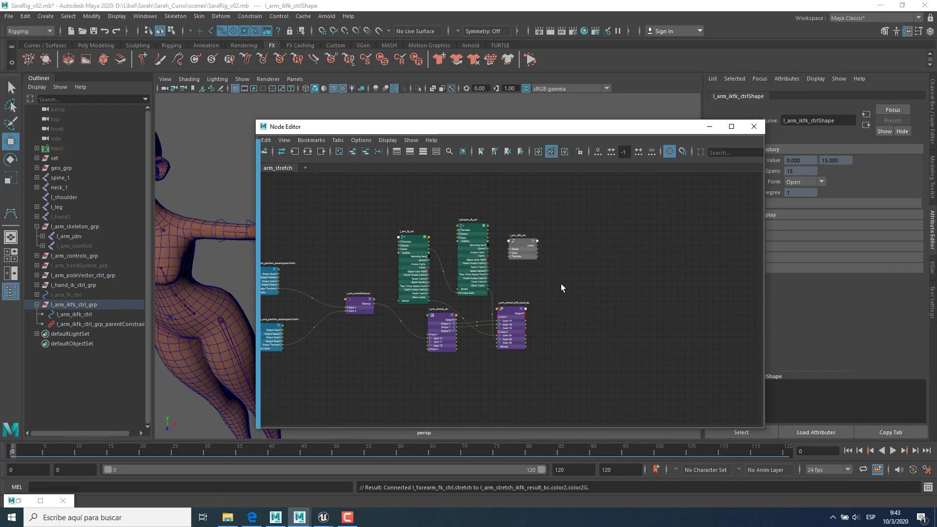
key(a)
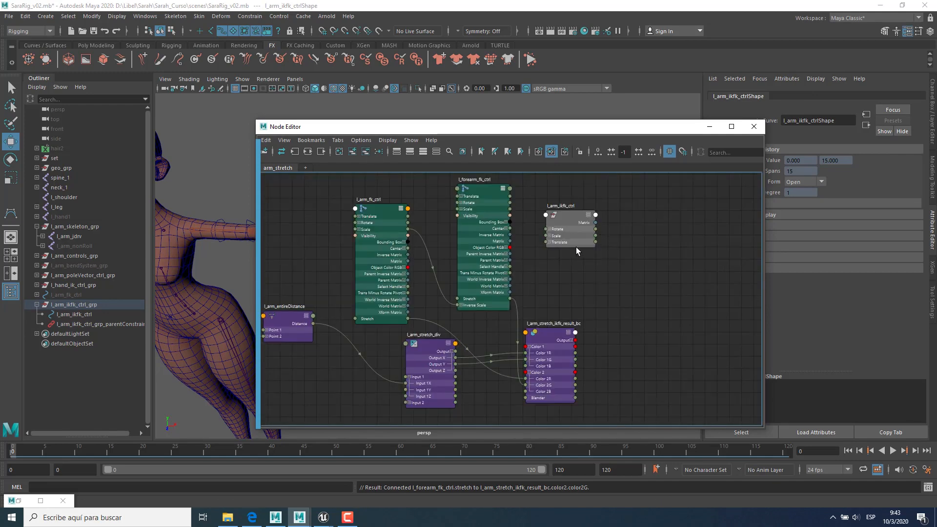
Step: Show all attributes on the l_arm_ikfk_ctrl node and connect its Ik attribute to the Blender input of l_arm_stretch_ikfk_result_bc
click(576, 219)
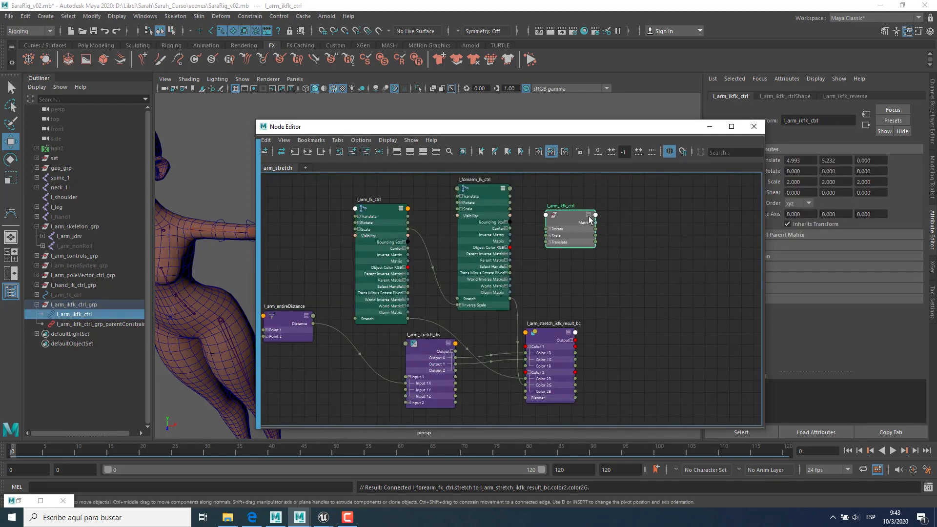
click(589, 215)
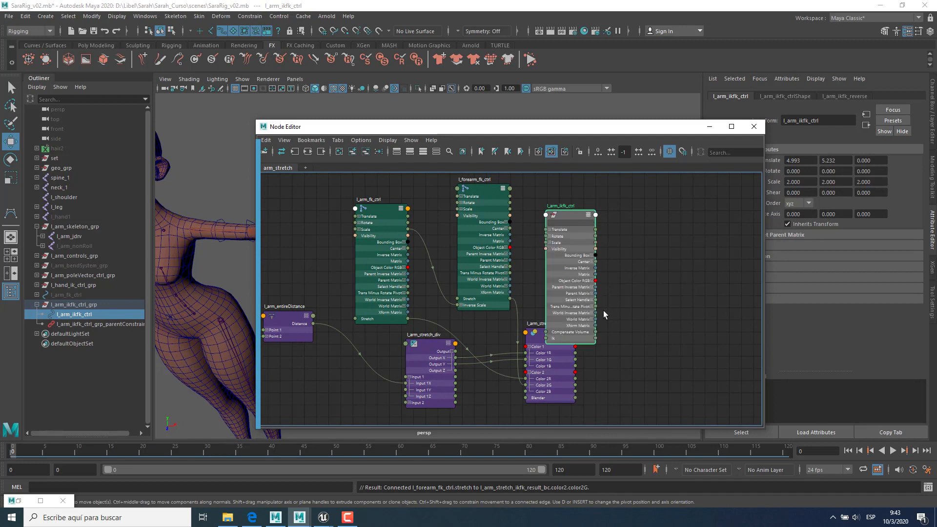
drag(595, 338, 526, 397)
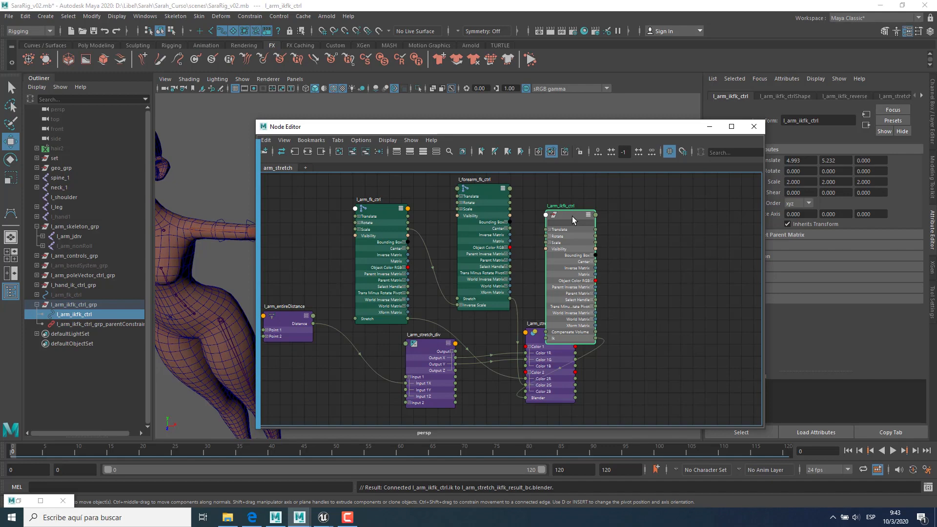
Step: Move the l_arm_ikfk_ctrl node up clear of l_arm_stretch_ikfk_result_bc and clear the selection
drag(570, 216, 552, 168)
alt+middle_drag(600, 265, 674, 305)
scroll(674, 304, down, 6)
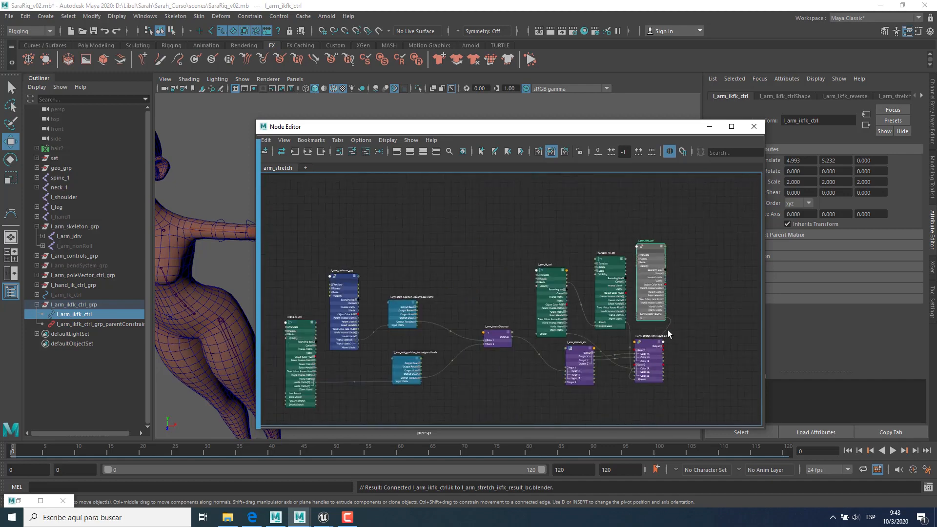
alt+middle_drag(656, 336, 680, 290)
scroll(686, 361, up, 1)
alt+middle_drag(696, 365, 686, 372)
click(687, 371)
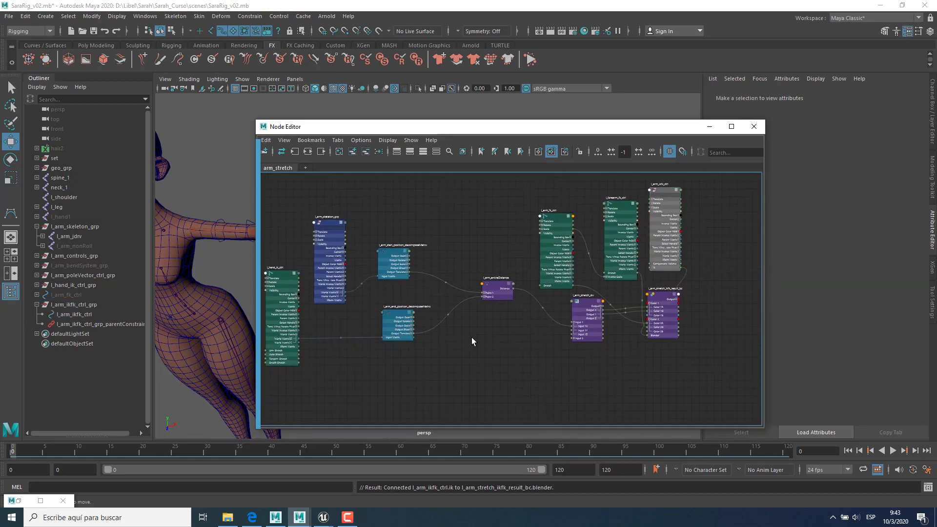
Step: Collapse the l_hand_ik_ctrl and l_arm_skeleton_grp nodes so their attributes are hidden
alt+middle_drag(323, 273, 380, 275)
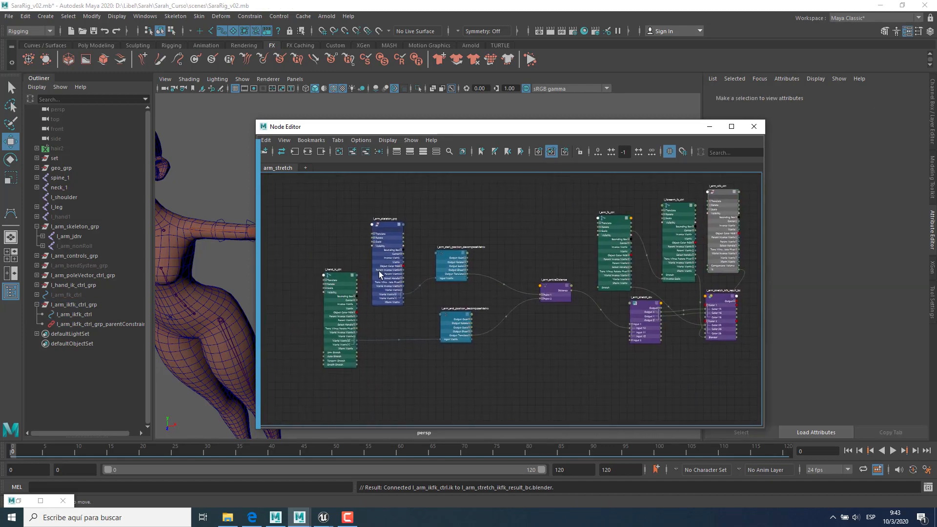
click(343, 277)
scroll(369, 322, up, 4)
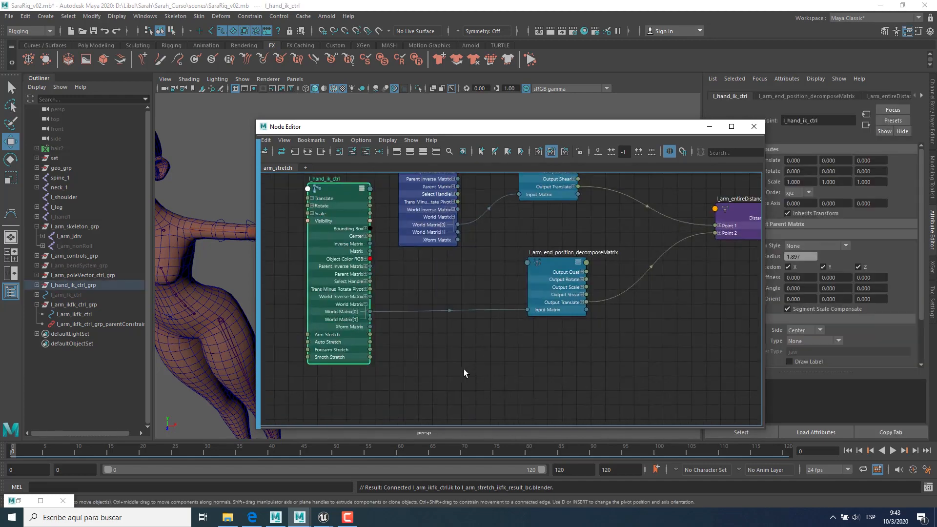
mouse_move(523, 335)
alt+middle_down()
mouse_move(448, 379)
mouse_move(538, 332)
alt+middle_up()
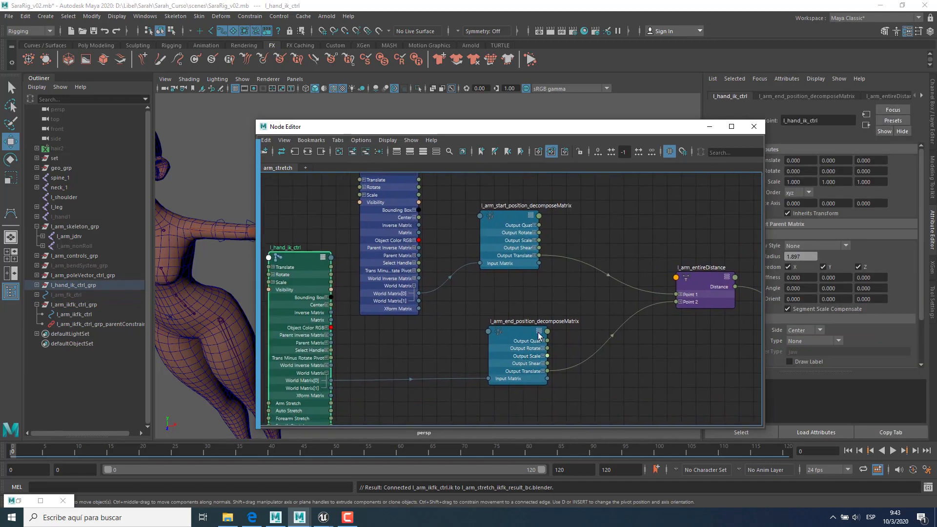
scroll(541, 333, down, 3)
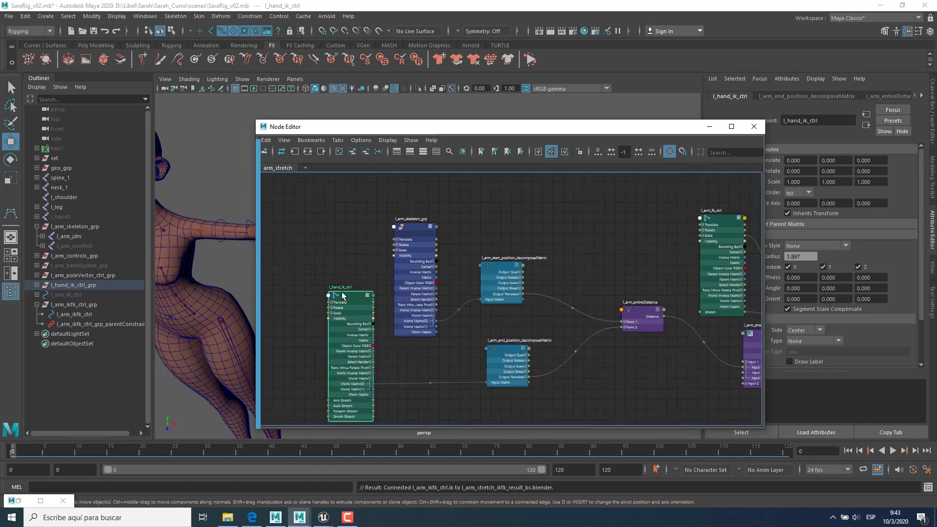
click(396, 151)
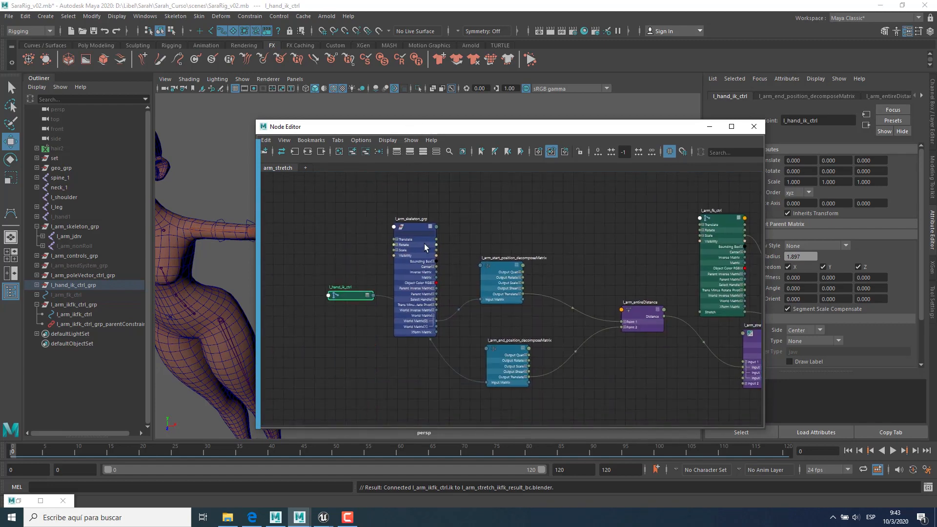
click(423, 244)
click(396, 151)
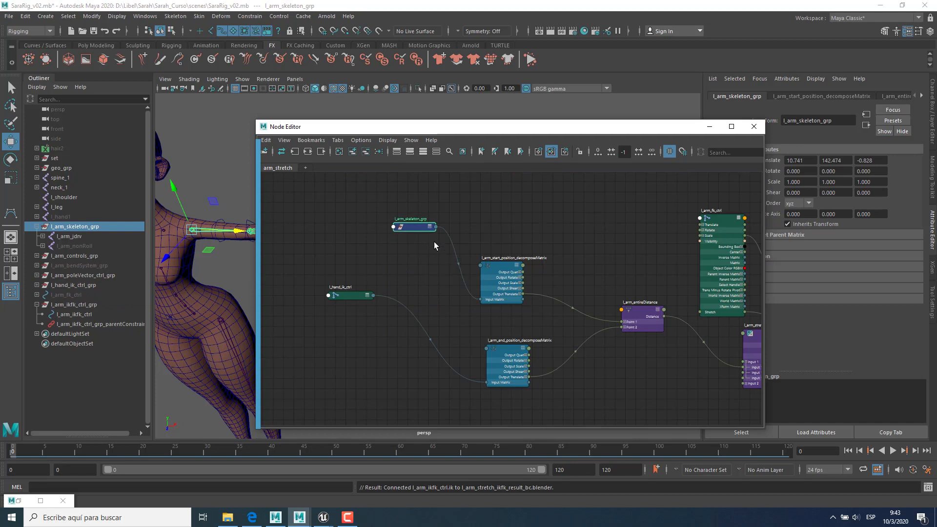
Step: Collapse the l_arm_start_position_decomposeMatrix and l_arm_end_position_decomposeMatrix nodes so their attributes are hidden
click(496, 278)
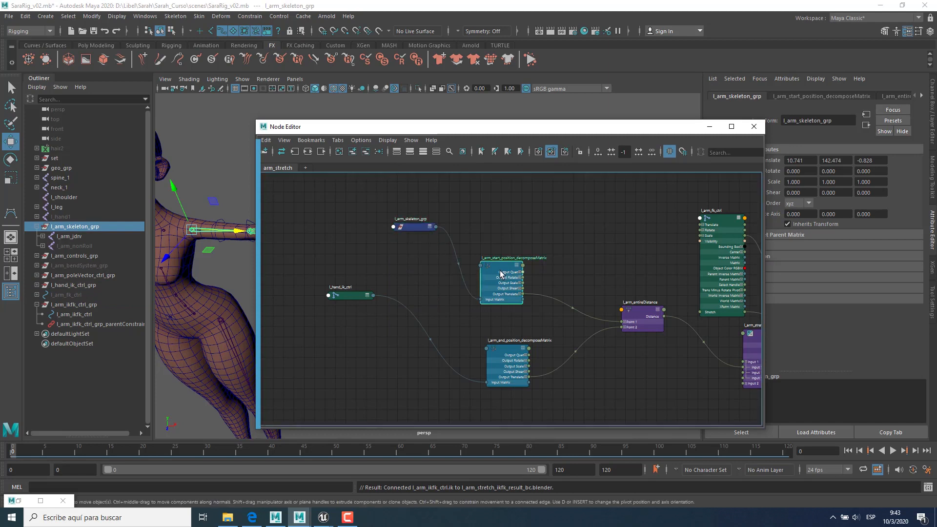
click(396, 152)
click(513, 348)
key(1)
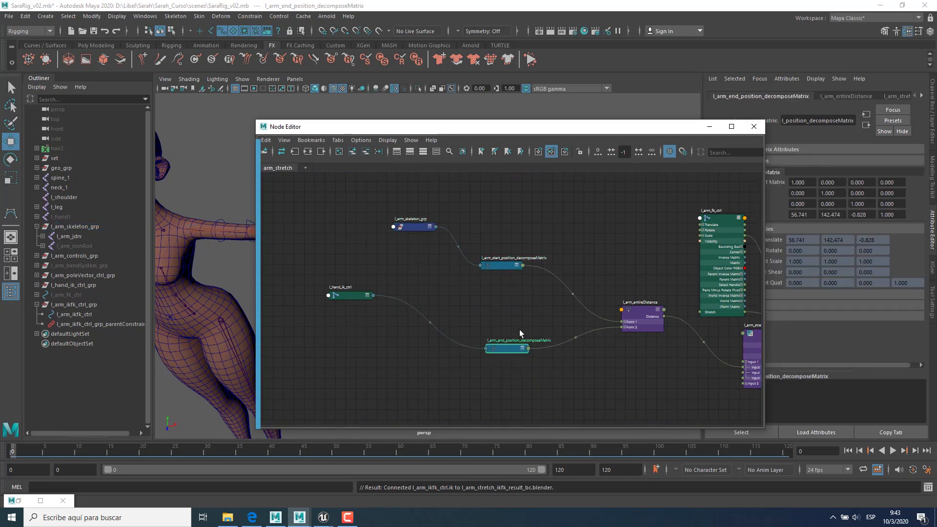
Step: Line up l_hand_ik_ctrl with the end-position decomposeMatrix node, and l_arm_skeleton_grp with the start-position one, in two rows
drag(329, 300, 373, 355)
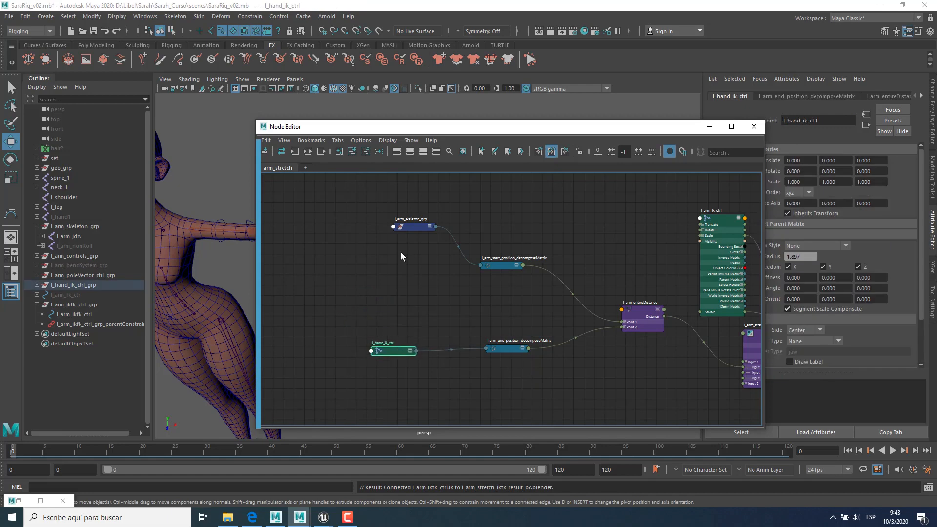
click(414, 227)
drag(412, 227, 382, 288)
drag(500, 264, 500, 285)
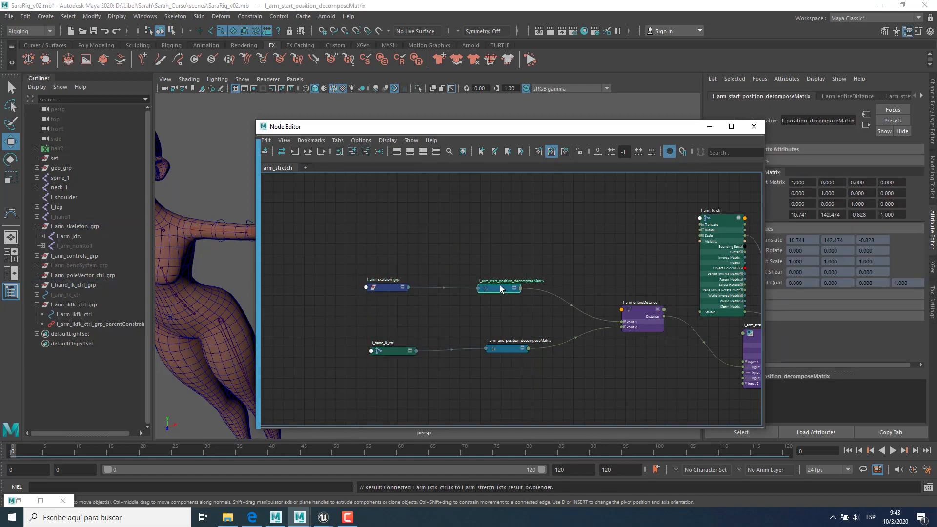
Step: Review the chain from l_arm_skeleton_grp and l_hand_ik_ctrl through l_arm_entireDistance, and check the Input 2 X divisor of l_arm_stretch_div
click(386, 287)
click(397, 351)
alt+middle_drag(602, 343, 481, 354)
click(525, 308)
alt+middle_drag(530, 377, 375, 359)
scroll(375, 358, up, 1)
alt+middle_drag(473, 347, 439, 373)
click(444, 346)
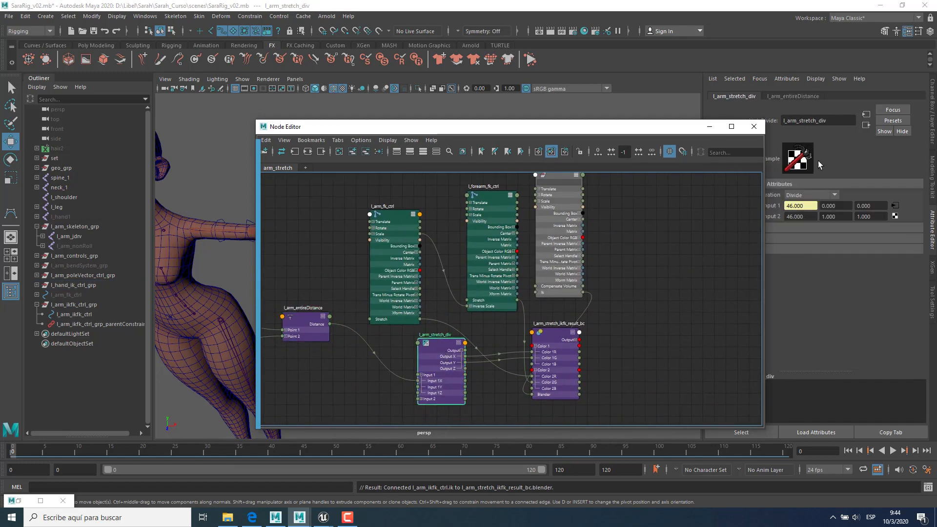
drag(810, 218, 780, 218)
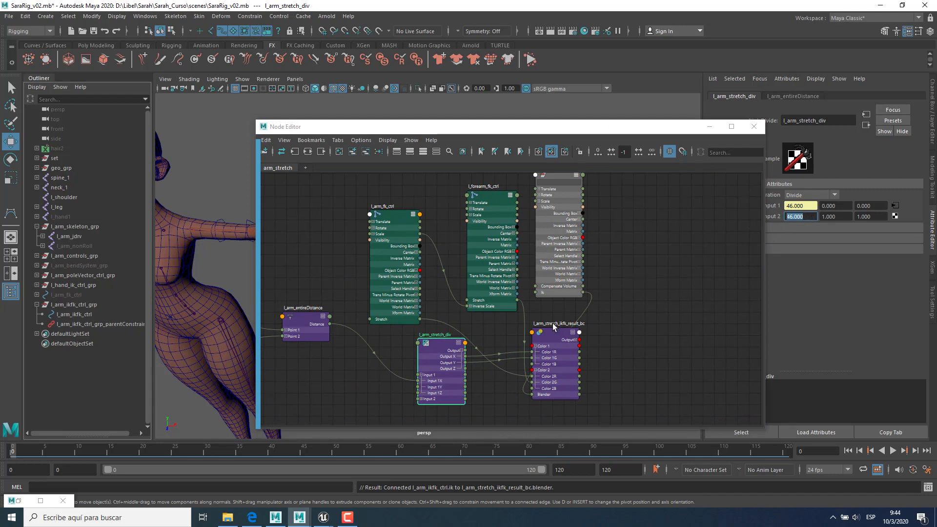
Step: Examine l_arm_stretch_div's Input 2 divisor and its outputs into the l_arm_stretch_ikfk_result_bc node
click(489, 395)
click(557, 355)
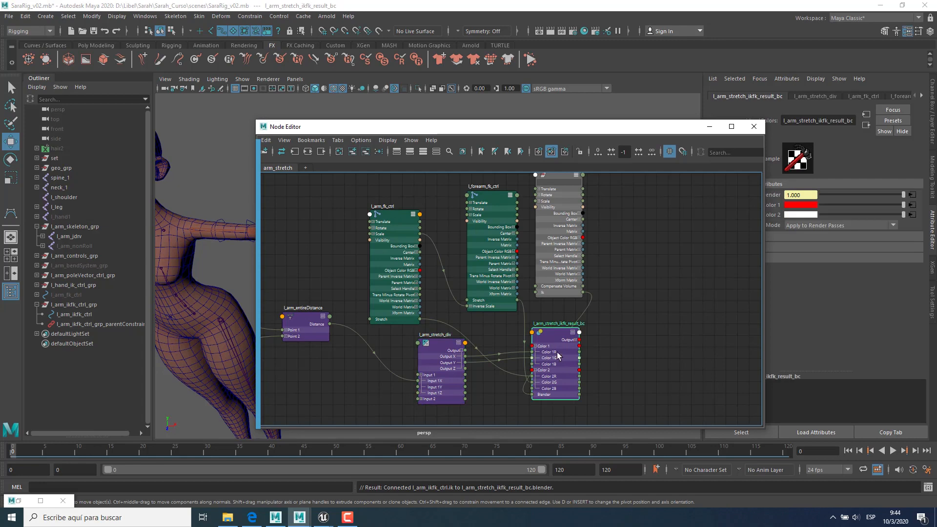
alt+middle_drag(605, 352, 652, 342)
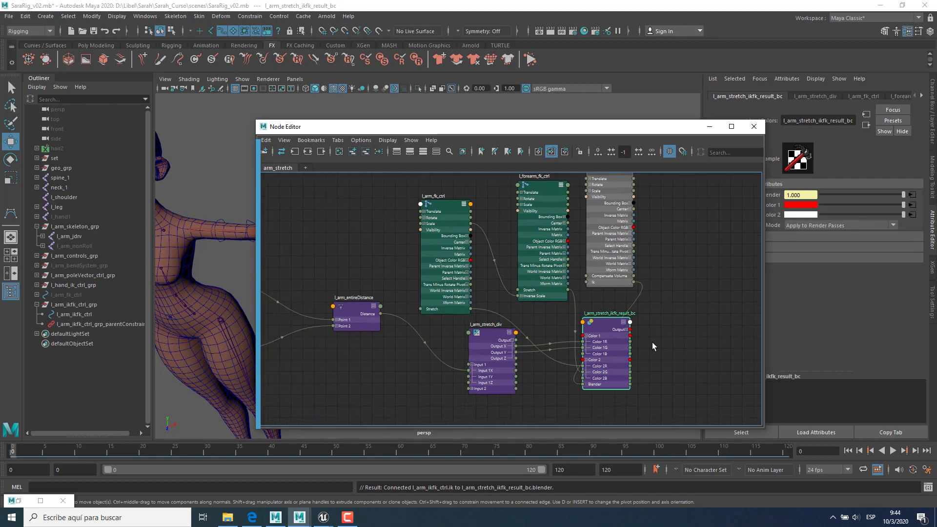
scroll(641, 346, up, 2)
click(432, 347)
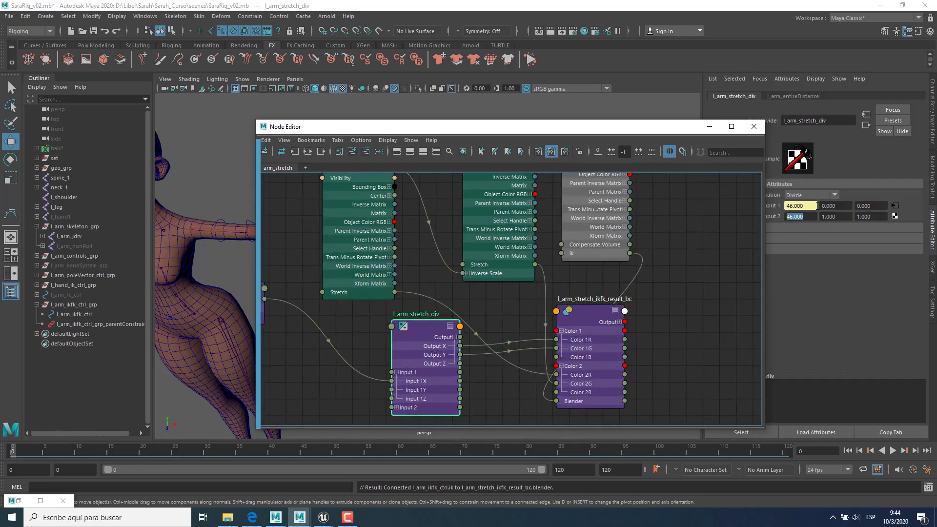
click(807, 215)
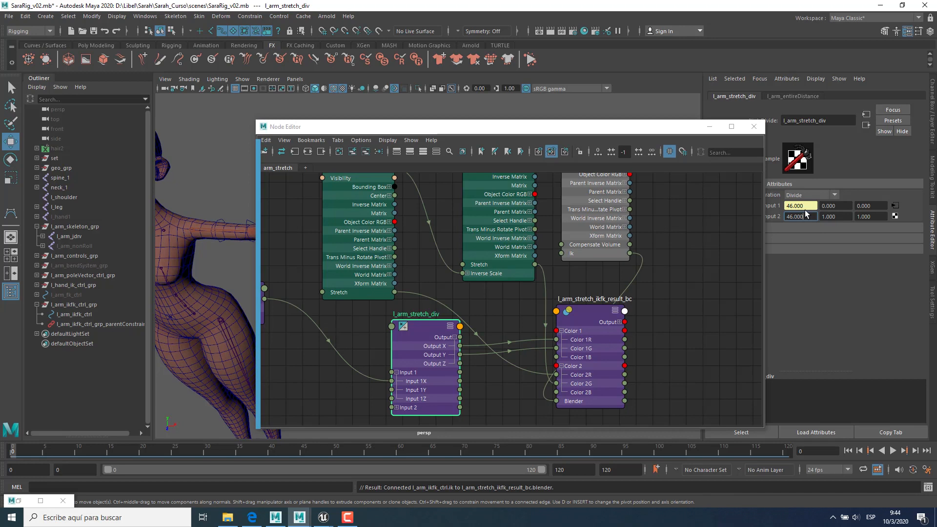
alt+middle_drag(523, 374, 519, 388)
Step: Connect Output X of l_arm_stretch_div to Color 1G of l_arm_stretch_ikfk_result_bc, replacing the Output Y connection
click(591, 331)
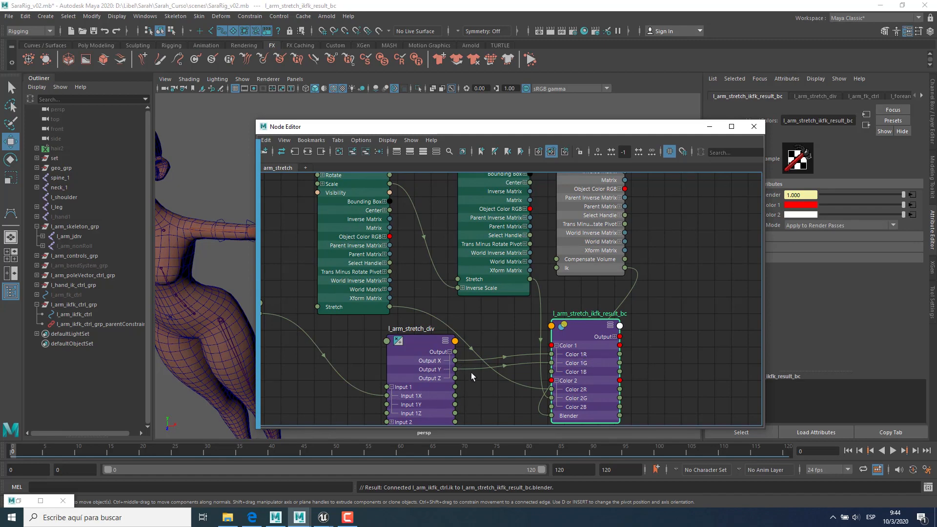
scroll(470, 381, up, 2)
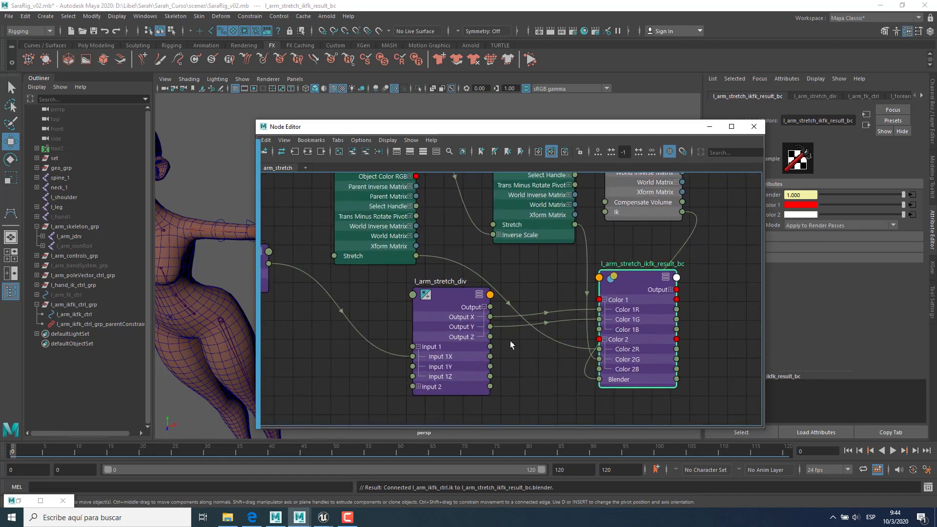
drag(490, 317, 599, 319)
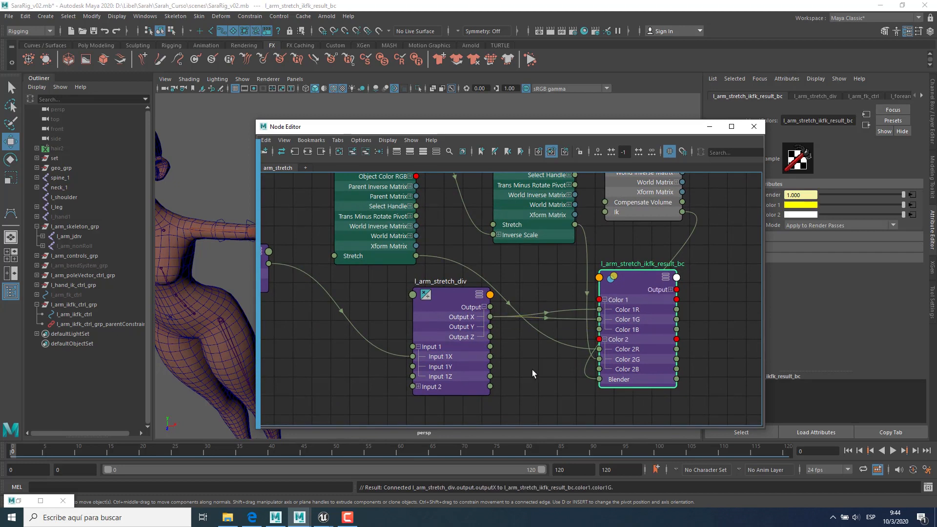
alt+middle_drag(537, 370, 482, 392)
click(472, 399)
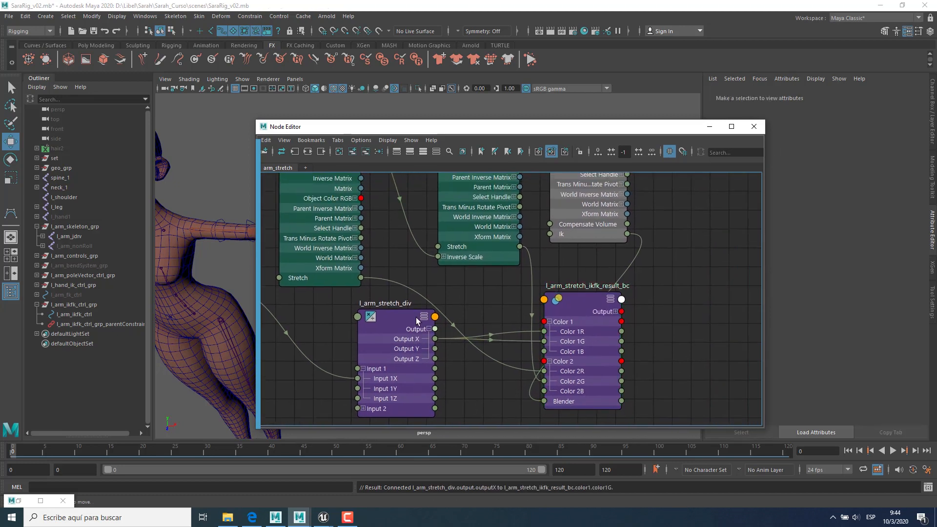
Step: Review how l_arm_stretch_div, l_arm_fk_ctrl, l_forearm_fk_ctrl and l_arm_ikfk_ctrl feed the l_arm_stretch_ikfk_result_bc node
click(394, 314)
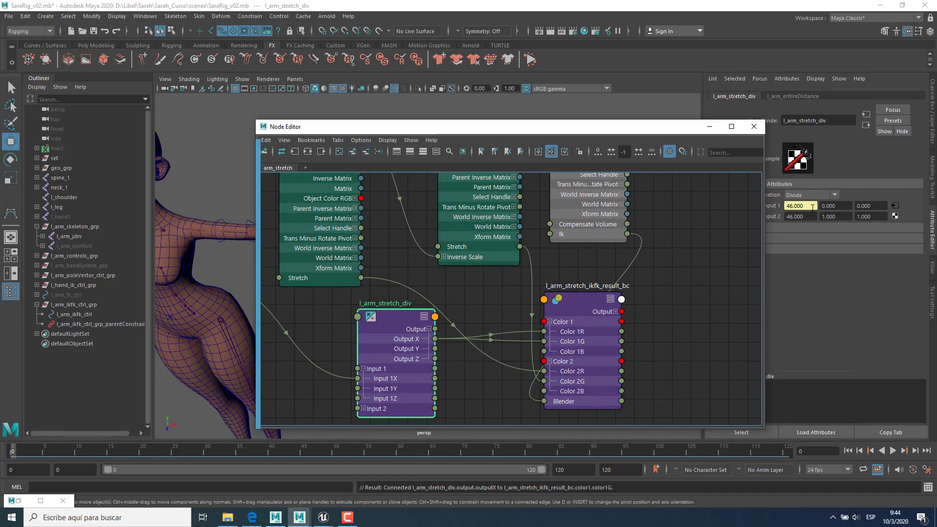
click(547, 299)
scroll(487, 330, down, 4)
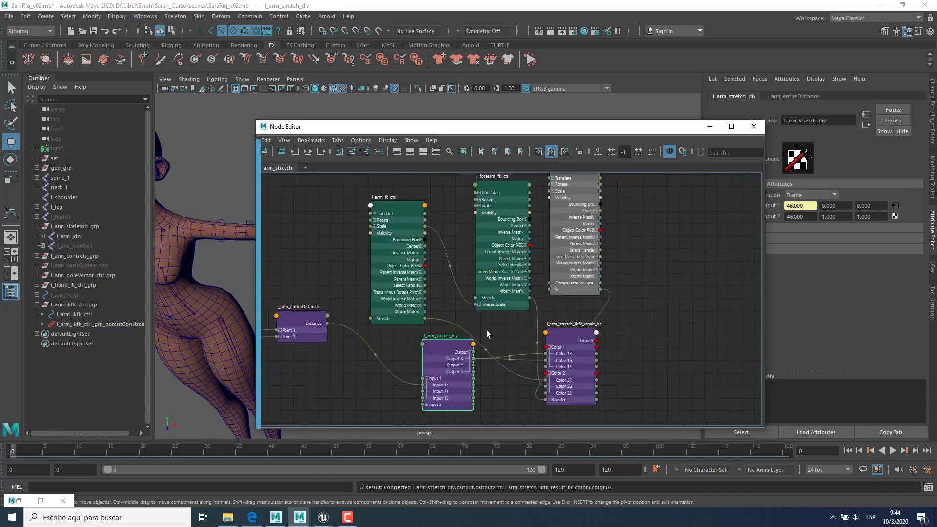
click(405, 216)
click(582, 336)
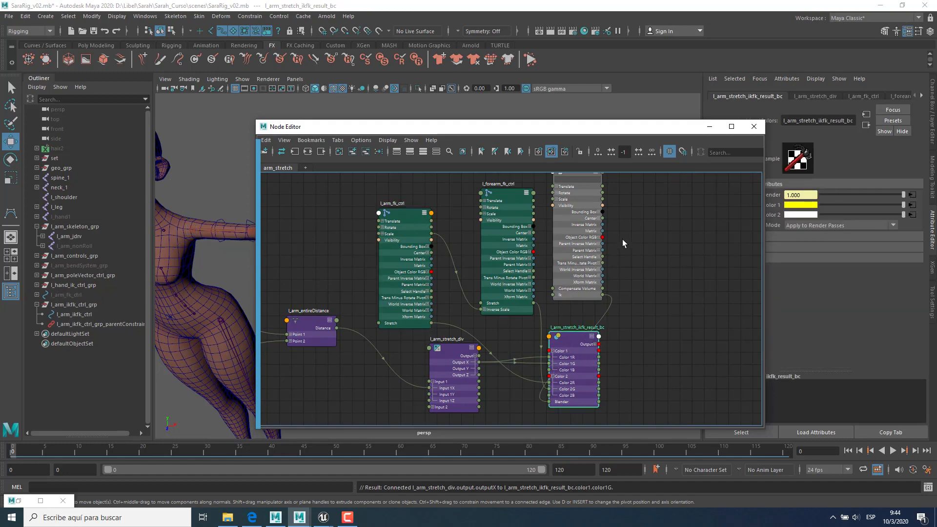
middle_drag(623, 239, 616, 286)
middle_drag(517, 271, 525, 242)
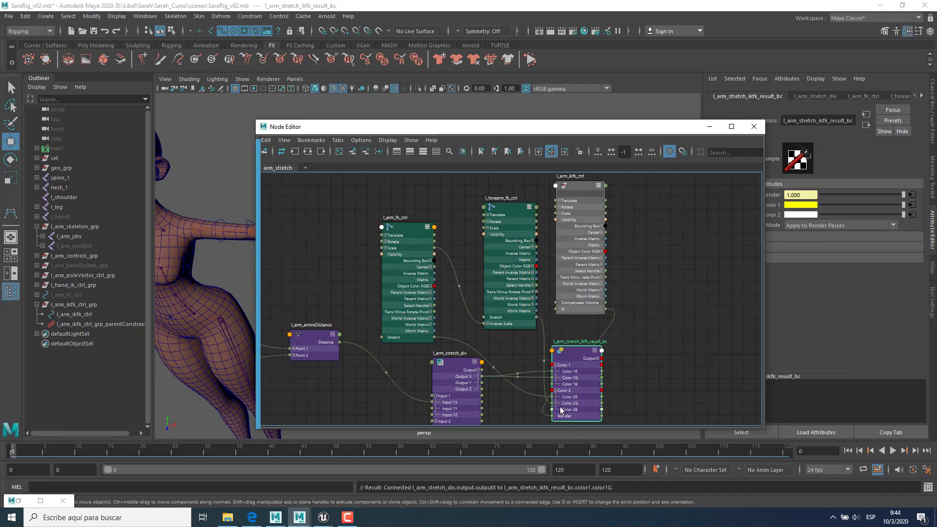
click(405, 227)
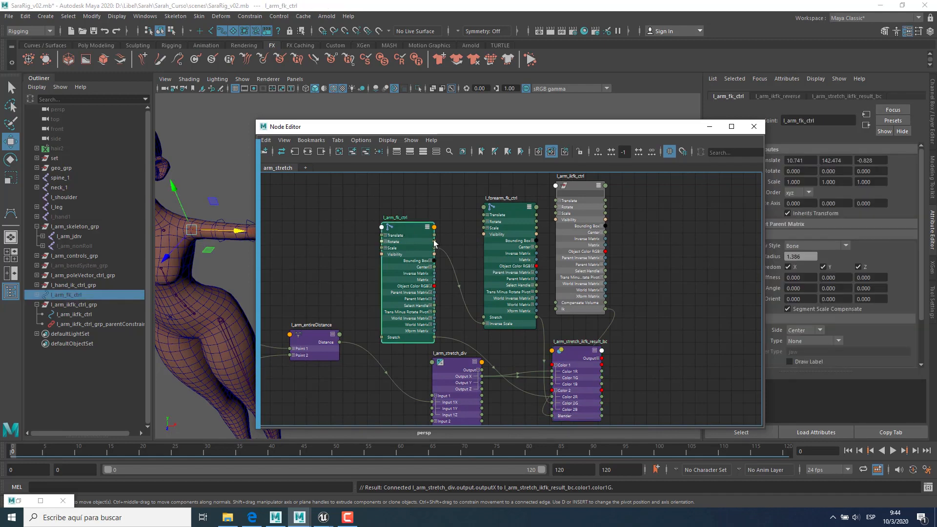
click(507, 218)
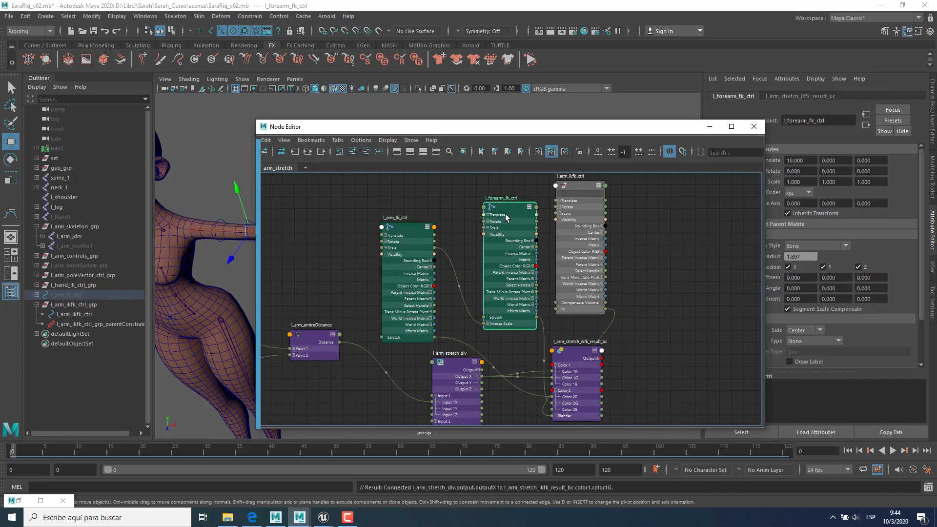
click(578, 187)
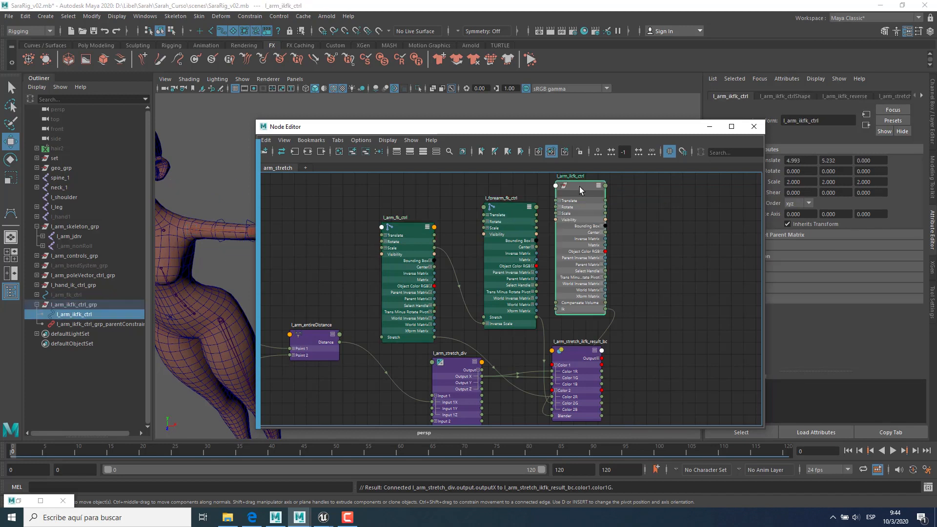
middle_drag(625, 278, 621, 280)
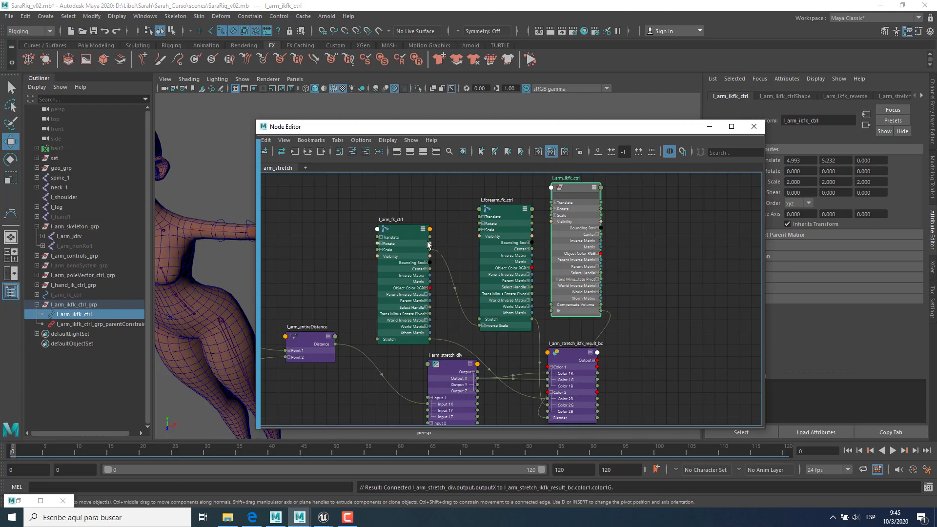
Step: Collapse the l_arm_fk_ctrl, l_forearm_fk_ctrl and l_arm_ikfk_ctrl nodes so their attributes are hidden
click(410, 230)
shift+click(506, 209)
shift+click(570, 189)
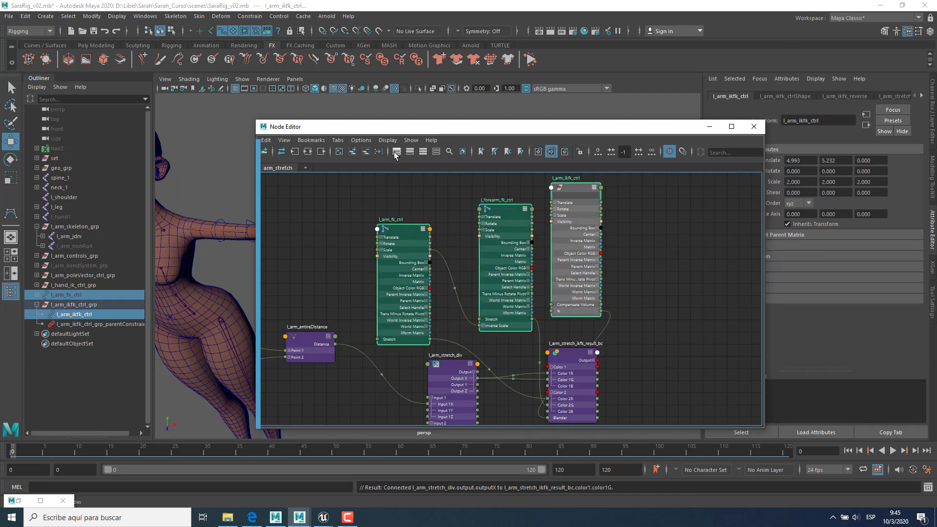
key(1)
Step: Collapse the l_arm_stretch_div and l_arm_stretch_ikfk_result_bc nodes so their attributes are hidden
click(471, 370)
click(560, 355)
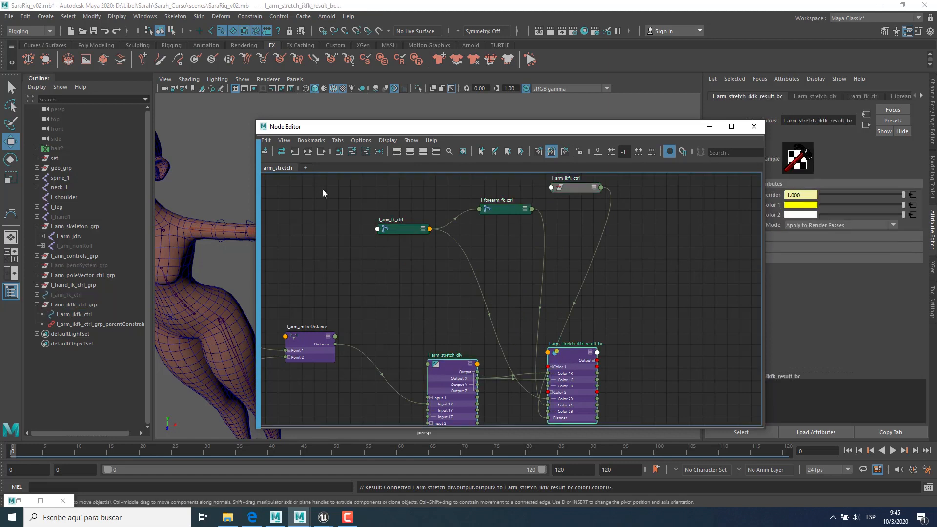
click(397, 152)
alt+middle_drag(521, 338, 532, 331)
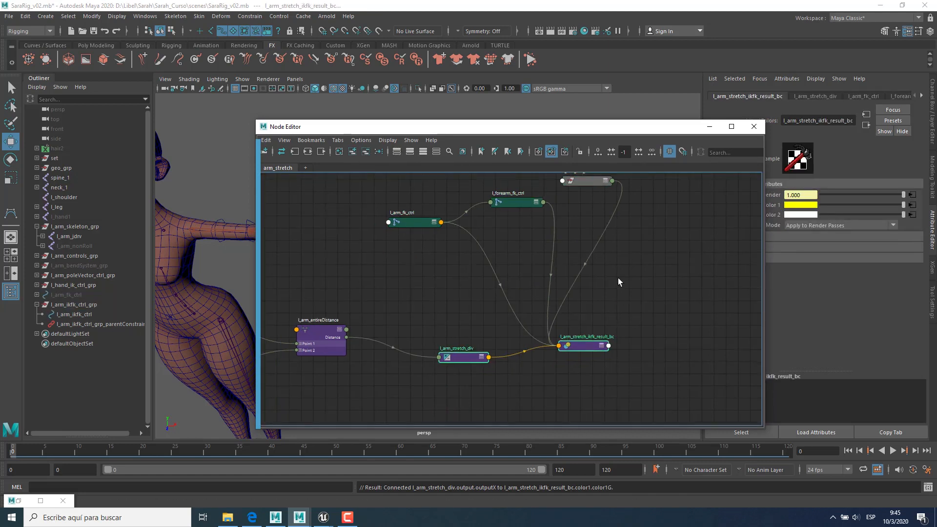
click(618, 277)
Step: Move l_arm_fk_ctrl, l_forearm_fk_ctrl and l_arm_ikfk_ctrl closer together in a diagonal row above the stretch nodes
alt+middle_drag(624, 312, 625, 341)
drag(415, 250, 419, 296)
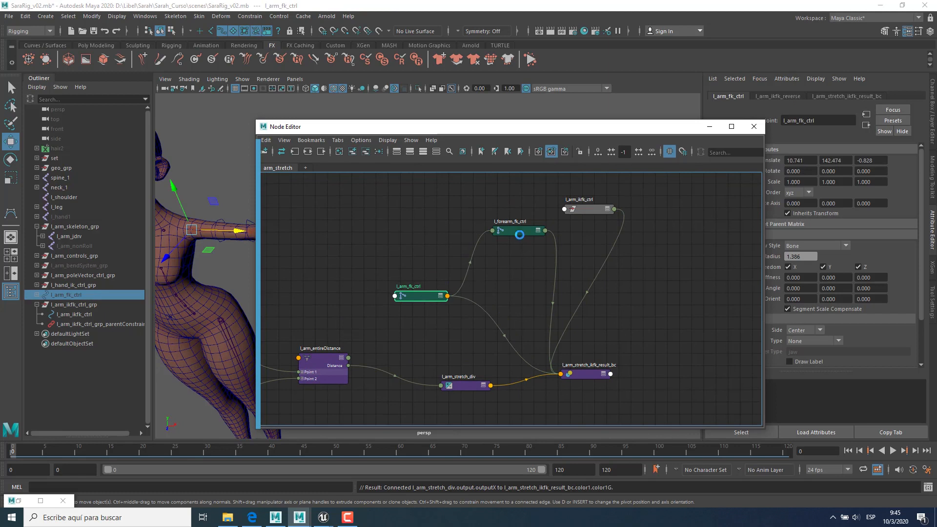
drag(522, 230, 493, 266)
drag(583, 206, 529, 224)
alt+middle_drag(607, 311, 636, 314)
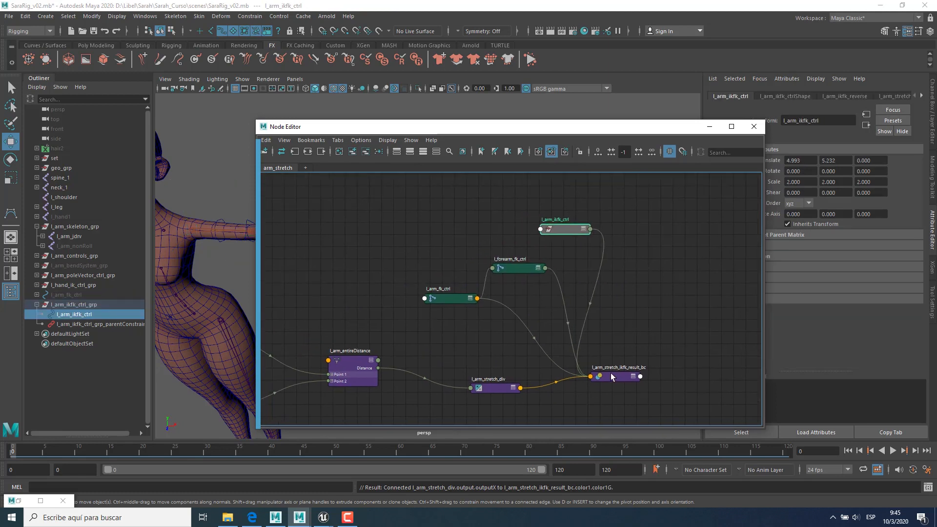
Step: Expand the l_arm_jdrv hierarchy and add the l_arm_jdrv and l_forearm_jdrv joints to the arm_stretch graph
click(611, 375)
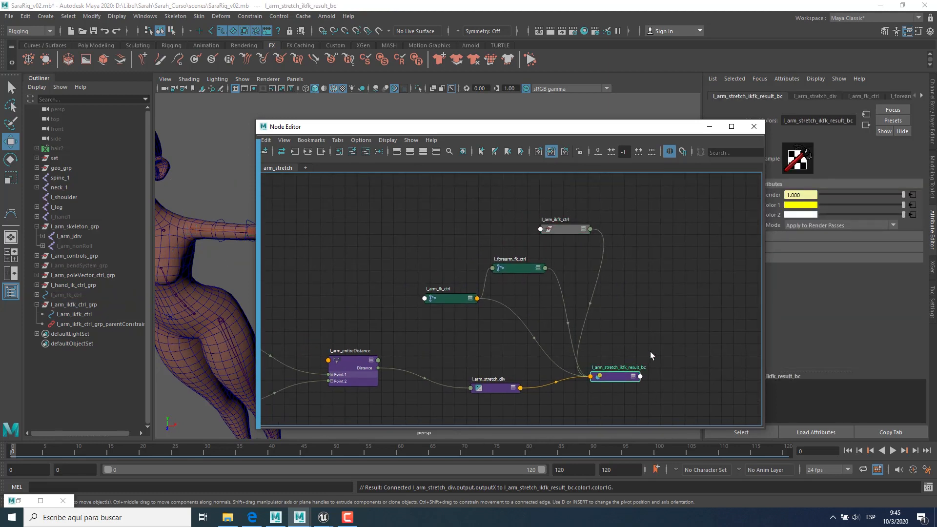
click(59, 237)
key(Caps_Lock)
shift+click(42, 236)
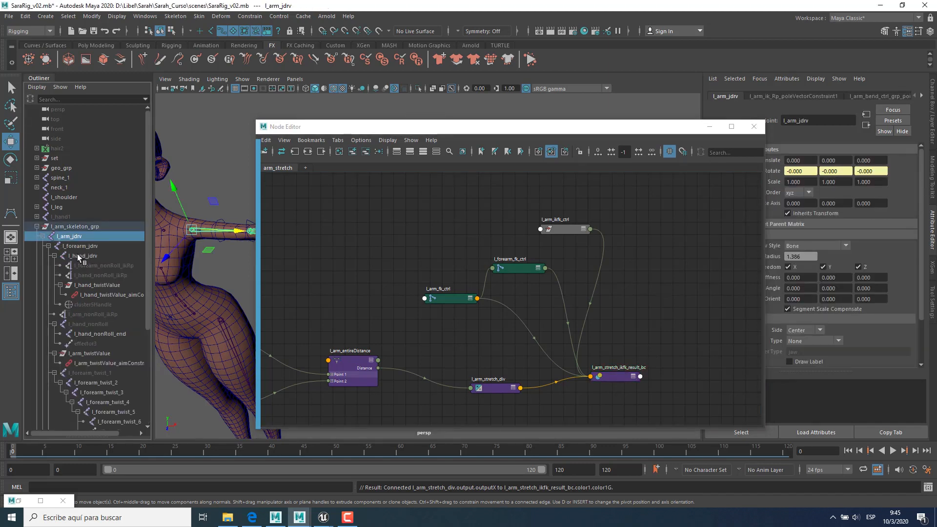
key(Down)
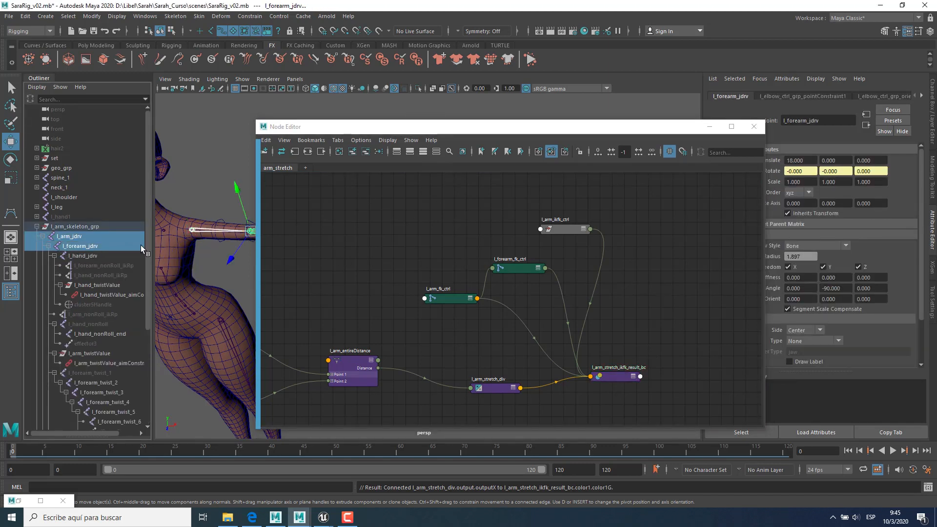
drag(86, 236, 644, 279)
key(f)
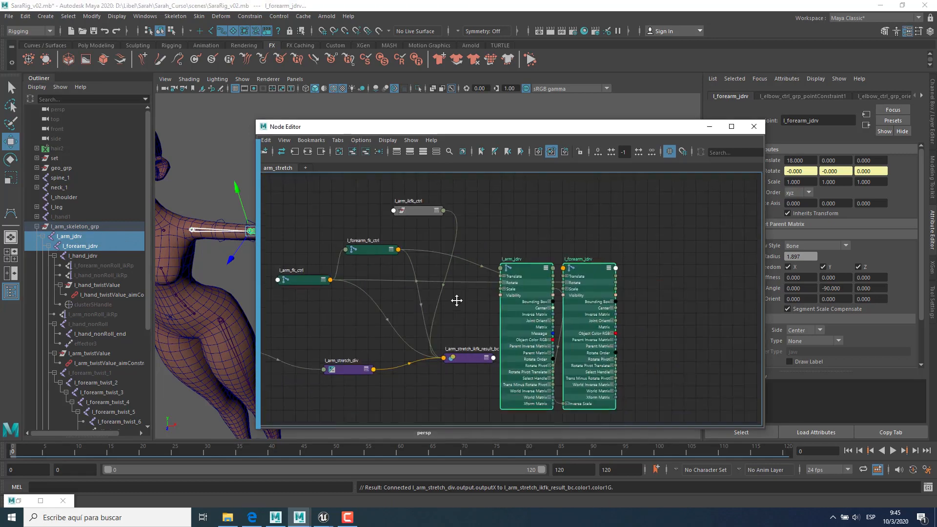
Step: Move both joint nodes away from l_arm_stretch_ikfk_result_bc and leave a gap between l_arm_jdrv and l_forearm_jdrv
drag(509, 251, 622, 237)
click(479, 372)
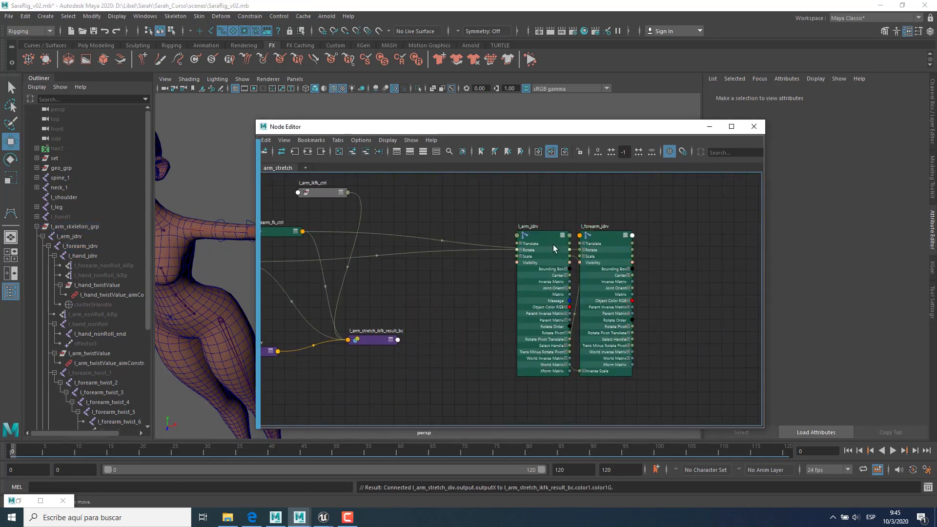
drag(531, 232, 500, 223)
Step: Connect Output R of l_arm_stretch_ikfk_result_bc to Scale X of l_arm_jdrv, showing the attributes needed on both nodes
click(489, 247)
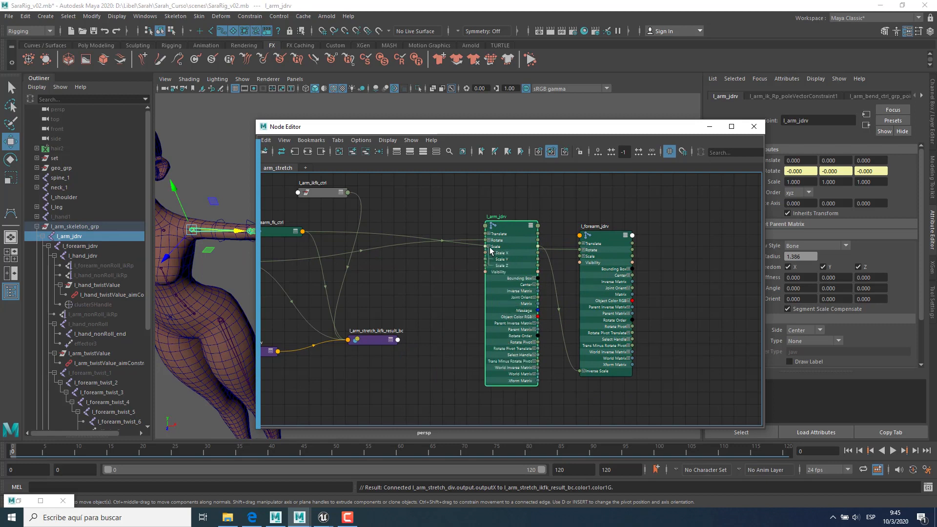
click(380, 342)
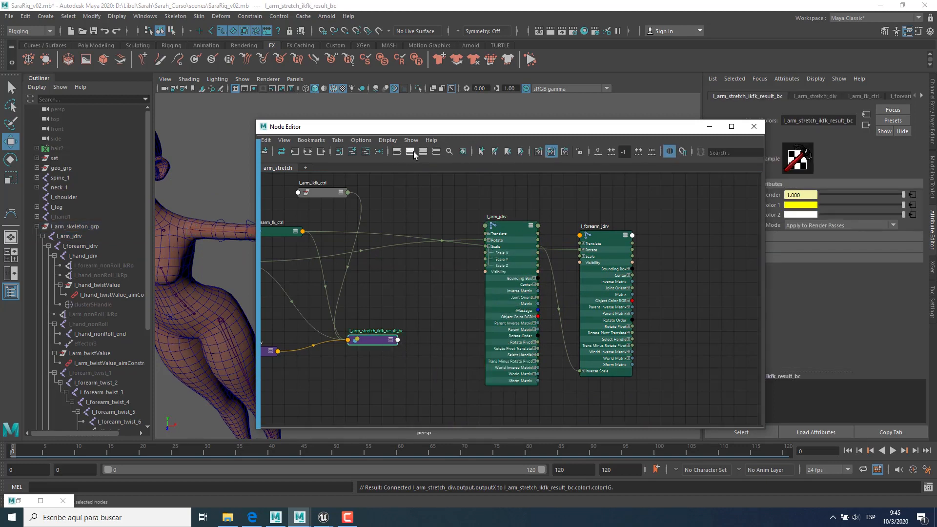
click(410, 152)
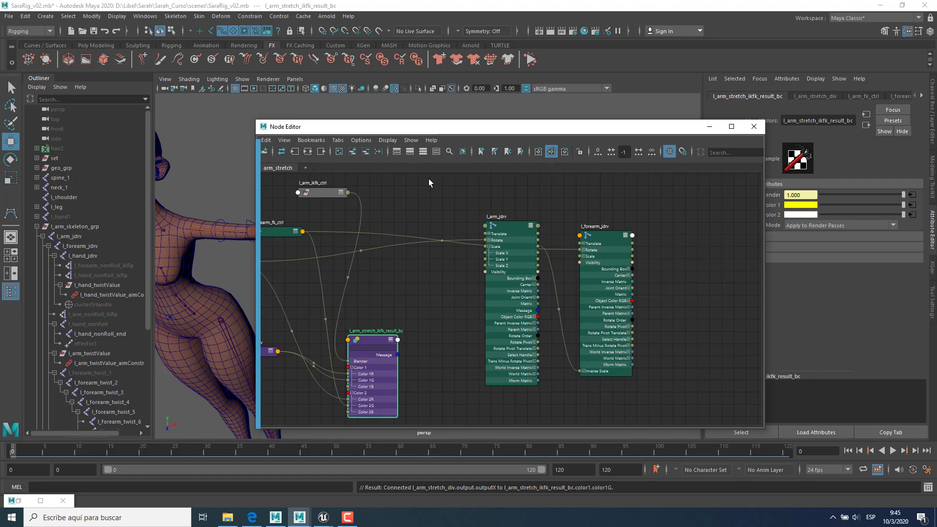
click(424, 152)
click(395, 361)
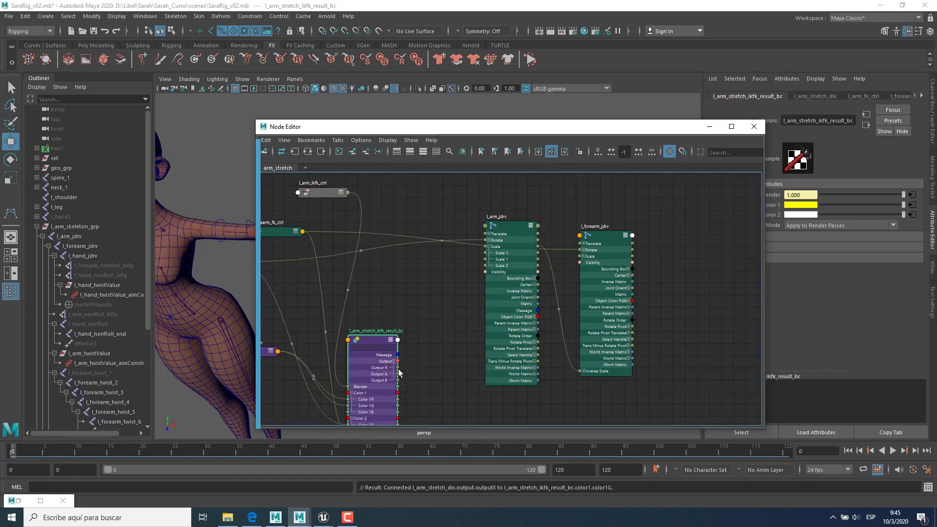
drag(397, 369, 494, 253)
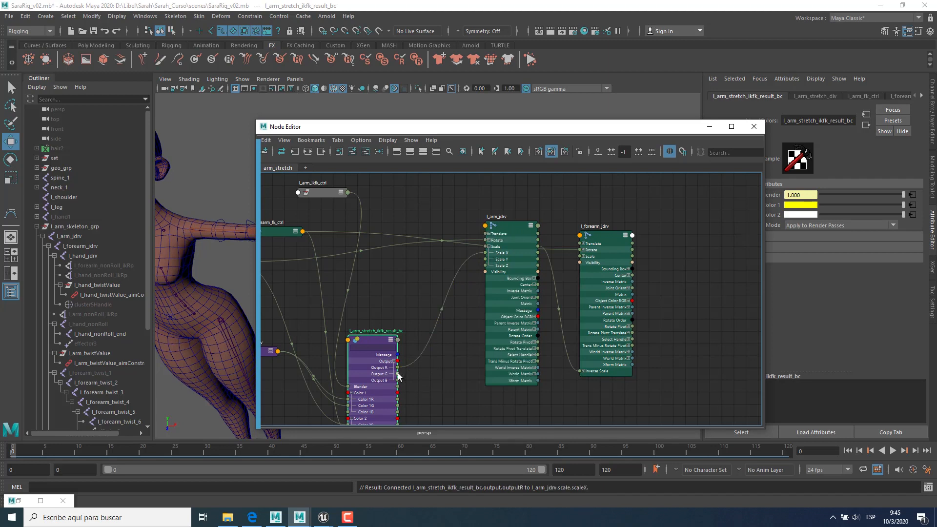
Step: Connect Output G of l_arm_stretch_ikfk_result_bc to Scale X of l_forearm_jdrv
drag(398, 374, 583, 257)
click(583, 256)
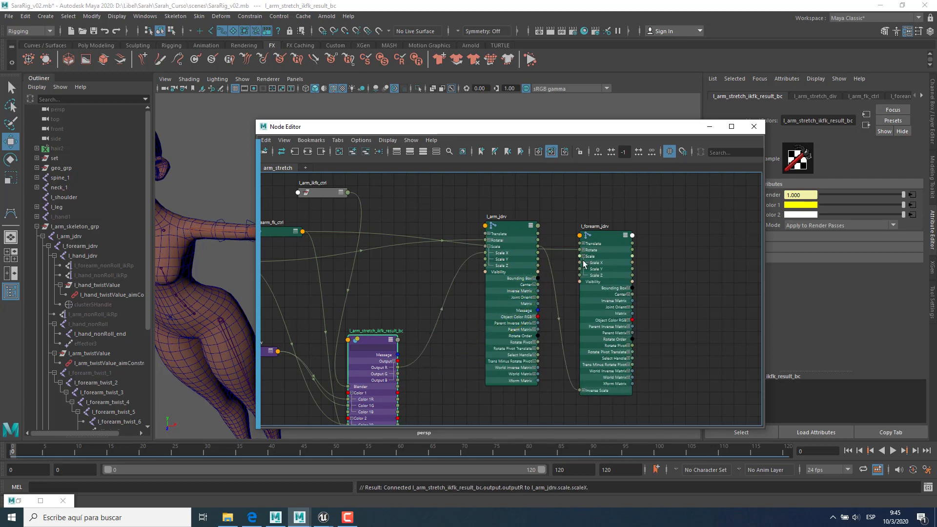
drag(398, 374, 580, 262)
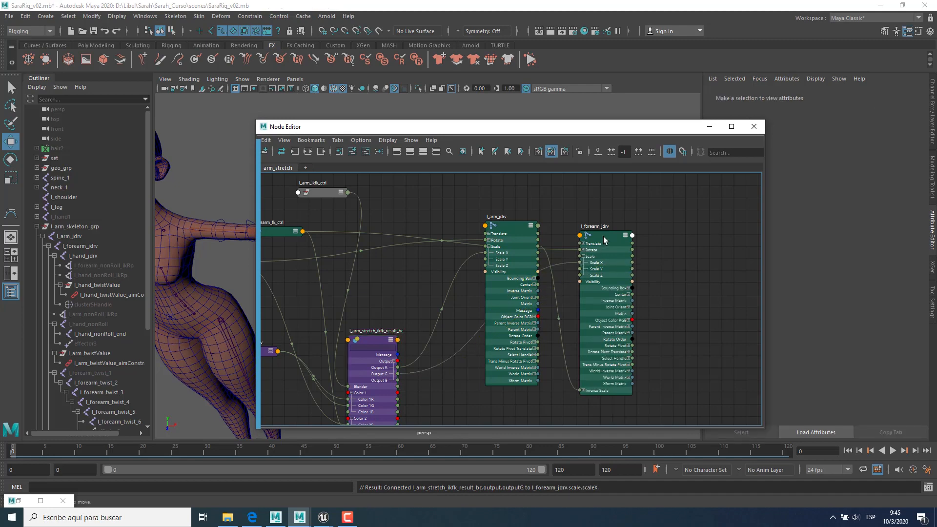
Step: Minimize the Node Editor and move l_hand_ik_ctrl outward to about 15.6 in Translate X to test the arm stretch
click(710, 127)
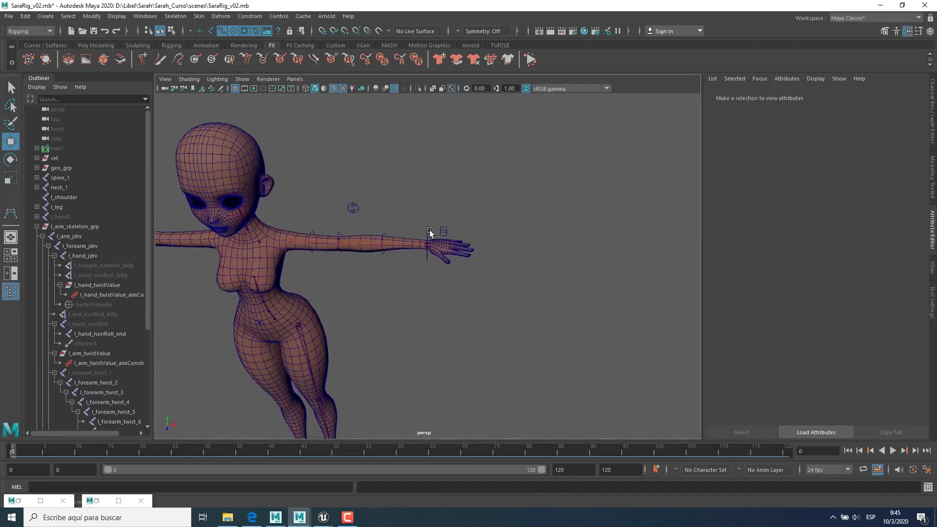
click(430, 232)
drag(437, 250, 485, 252)
alt+drag(485, 252, 454, 284)
alt+middle_drag(419, 290, 480, 321)
scroll(481, 321, up, 3)
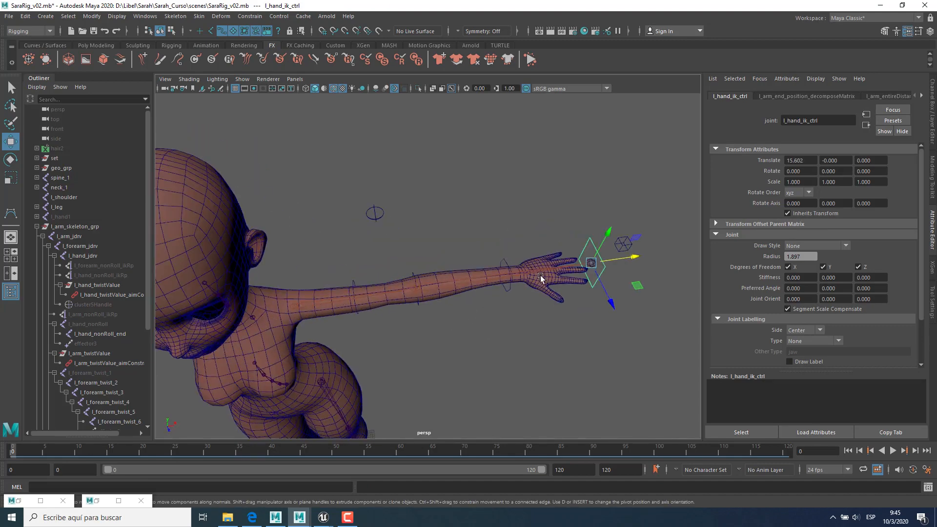
Step: Switch the left arm to FK by setting the Ik attribute of l_arm_ikfk_ctrl to 0
click(624, 244)
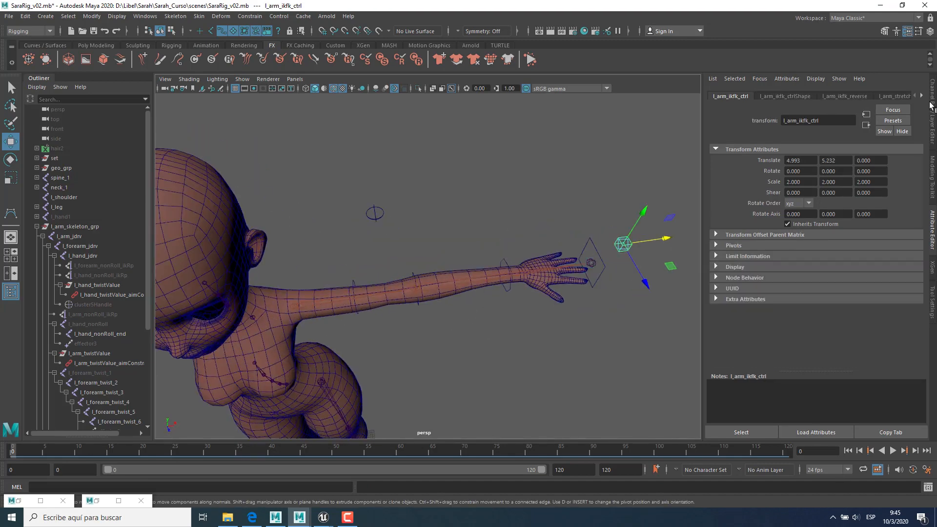
click(934, 125)
click(871, 184)
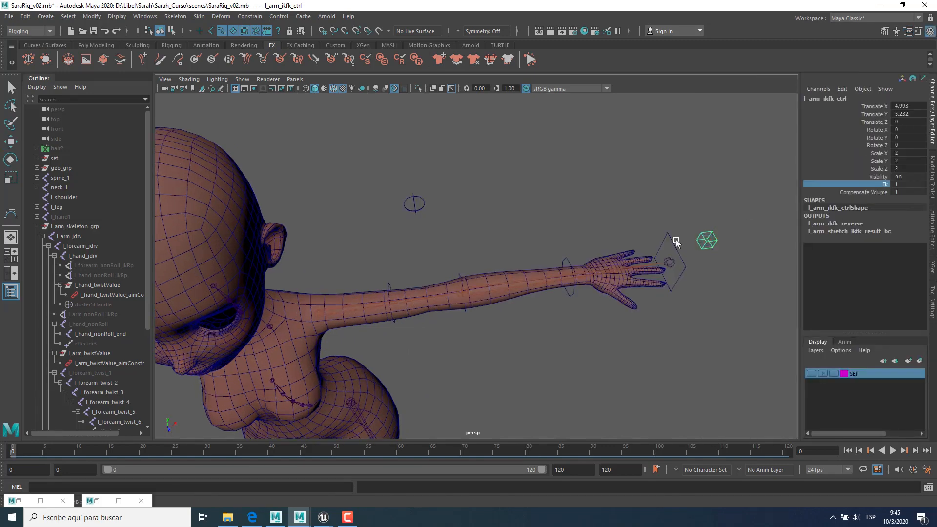
mouse_move(628, 213)
middle_down()
mouse_move(509, 272)
mouse_move(587, 233)
mouse_move(628, 227)
mouse_move(614, 225)
middle_up()
alt+drag(564, 262, 606, 262)
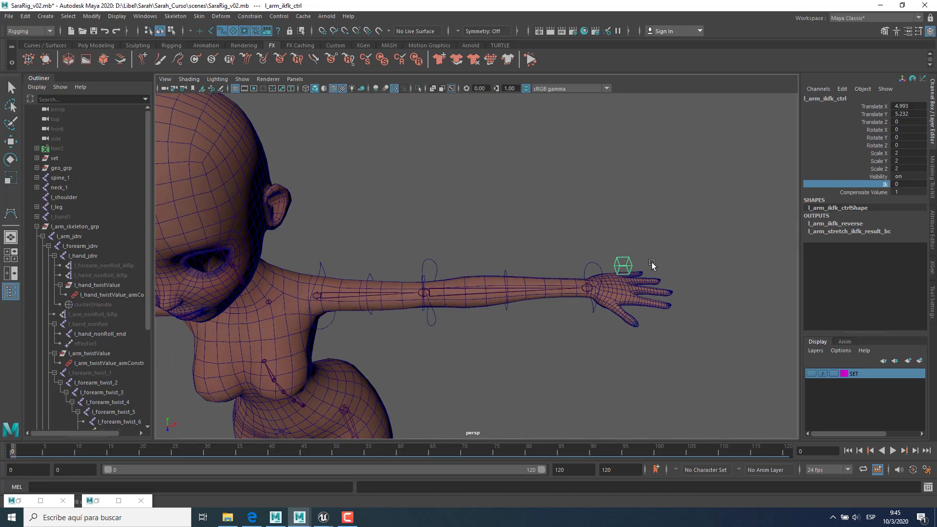
Step: Set the Stretch attribute of l_forearm_fk_ctrl to 1.6 to test the FK stretch
key(w)
click(435, 264)
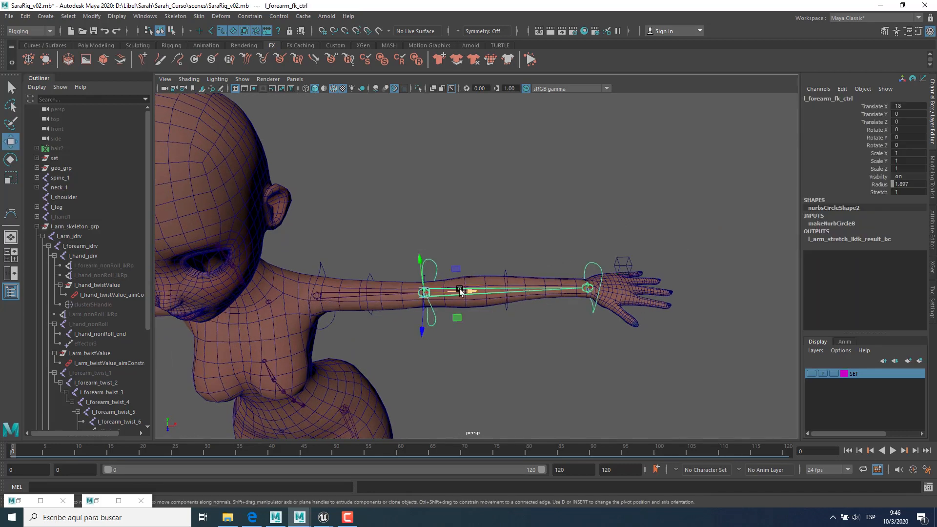
key(r)
click(878, 192)
middle_drag(563, 226, 569, 225)
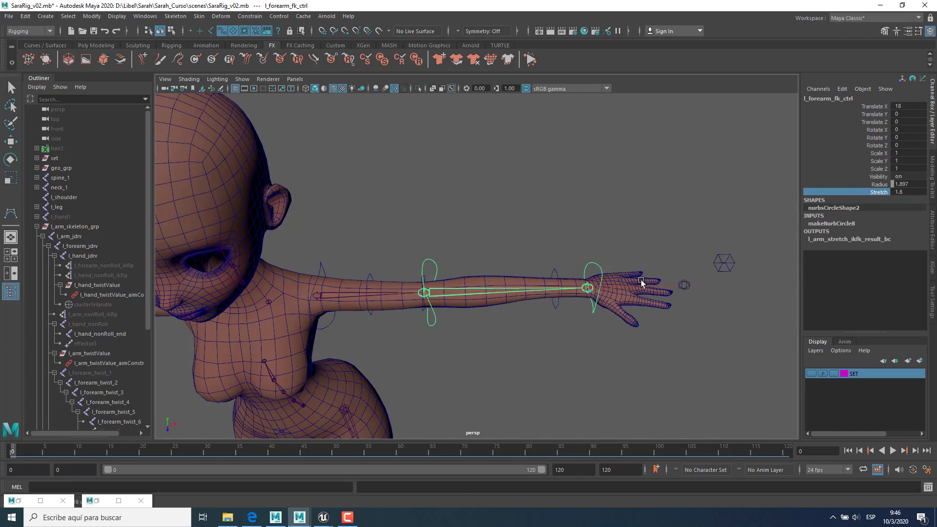
alt+drag(653, 293, 608, 307)
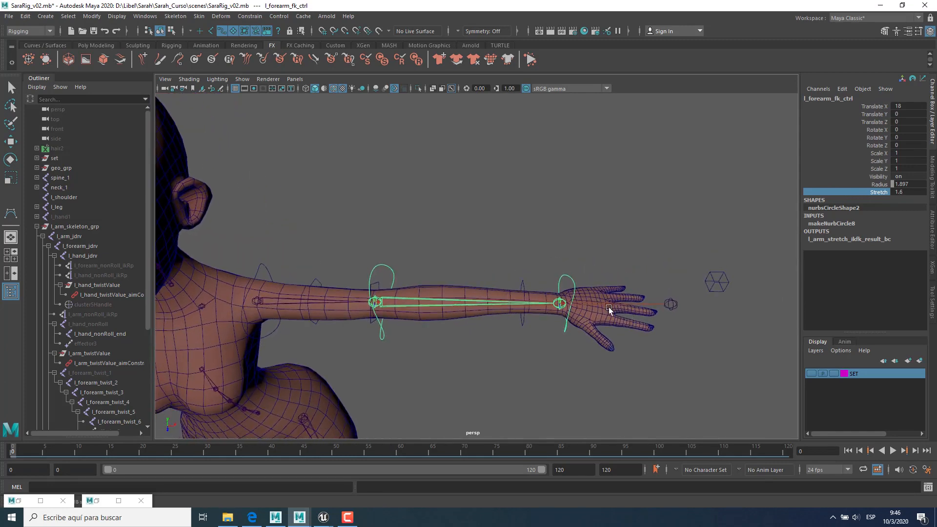
Step: Compare the Scale X of l_forearm_jdrv with the Stretch and Scale X attributes of l_forearm_fk_ctrl
click(80, 246)
key(r)
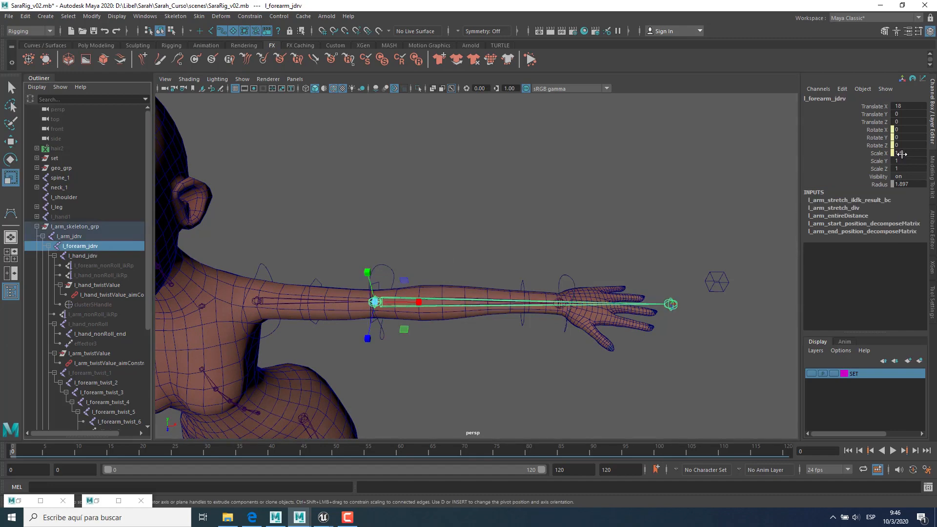
alt+drag(579, 298, 584, 299)
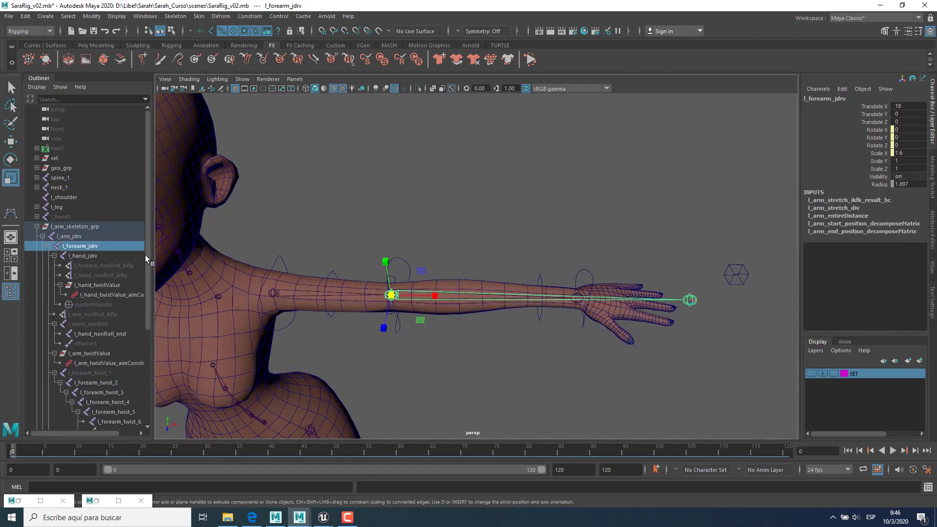
click(407, 265)
alt+drag(407, 265, 415, 267)
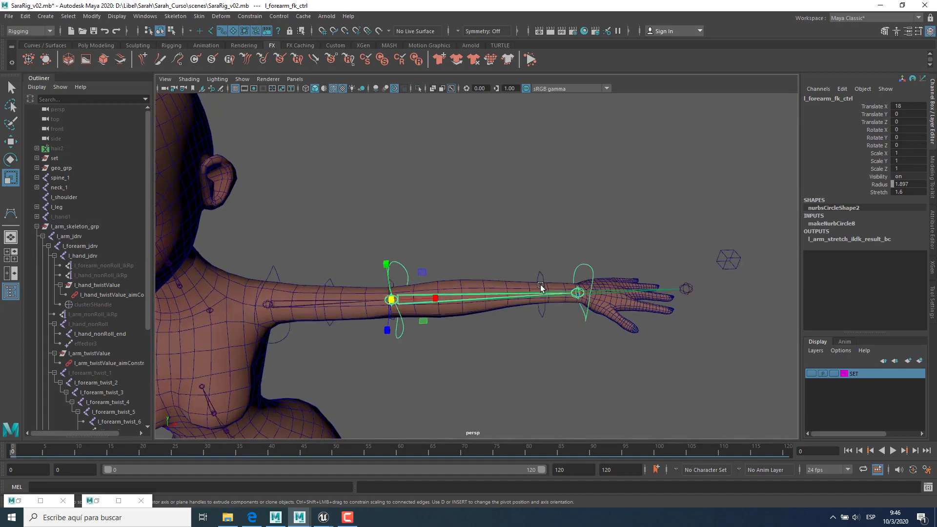
key(w)
alt+drag(568, 303, 469, 305)
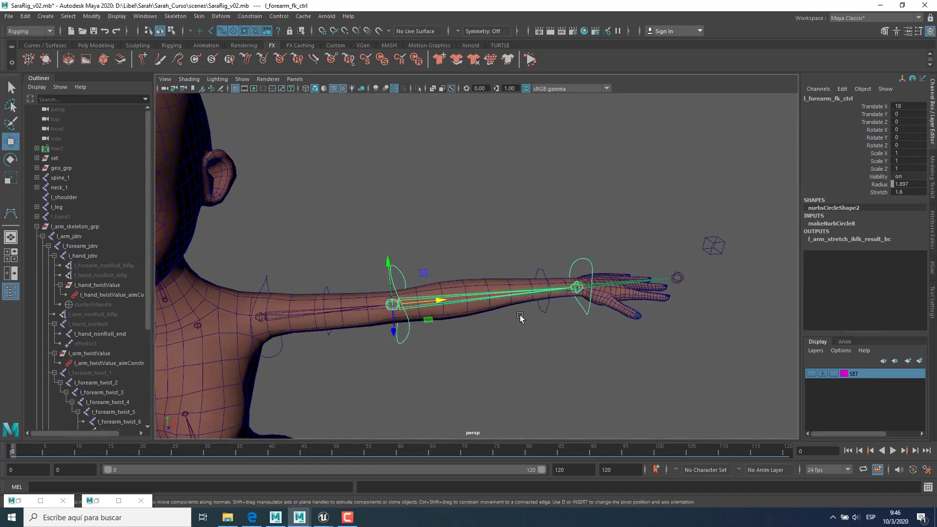
alt+drag(593, 301, 550, 312)
click(879, 191)
click(880, 153)
click(493, 215)
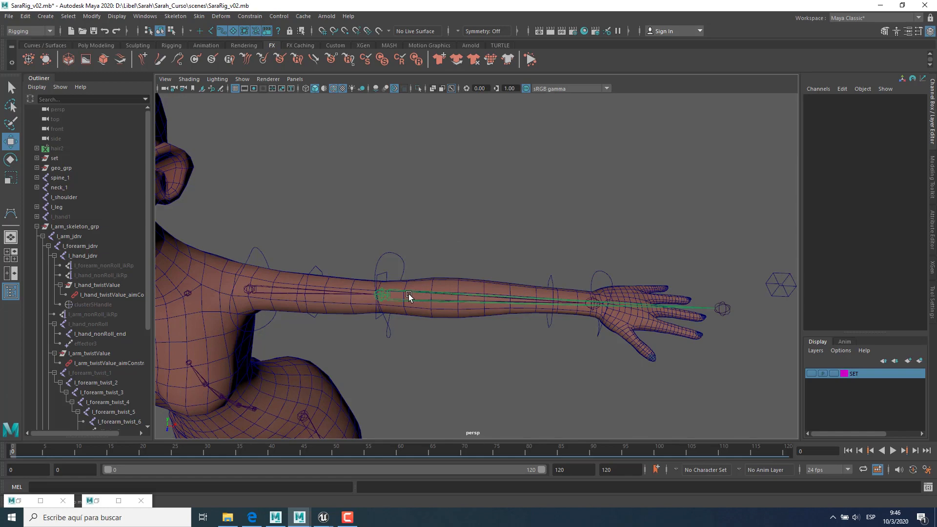
alt+drag(408, 296, 415, 317)
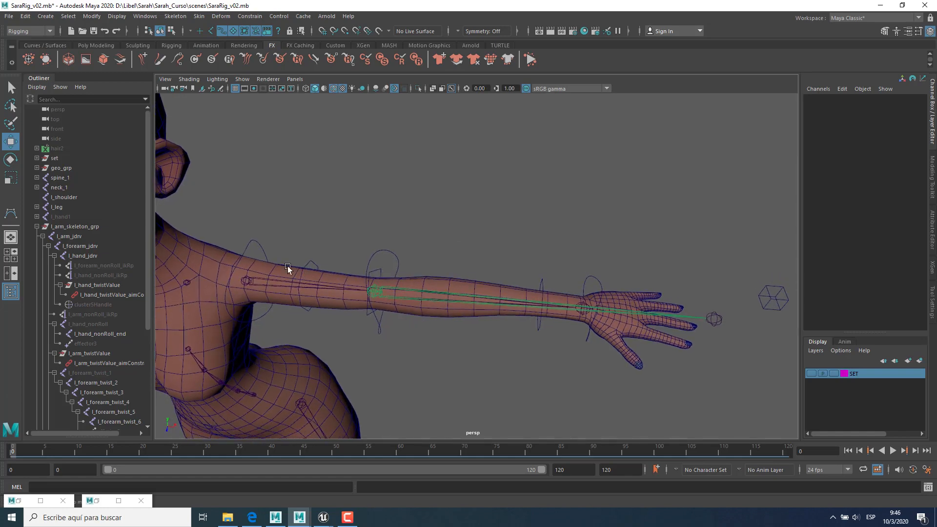
Step: Connect the stretch attribute of l_arm_fk_ctrl to its own scaleX with the Connection Editor
click(259, 245)
alt+drag(260, 245, 459, 299)
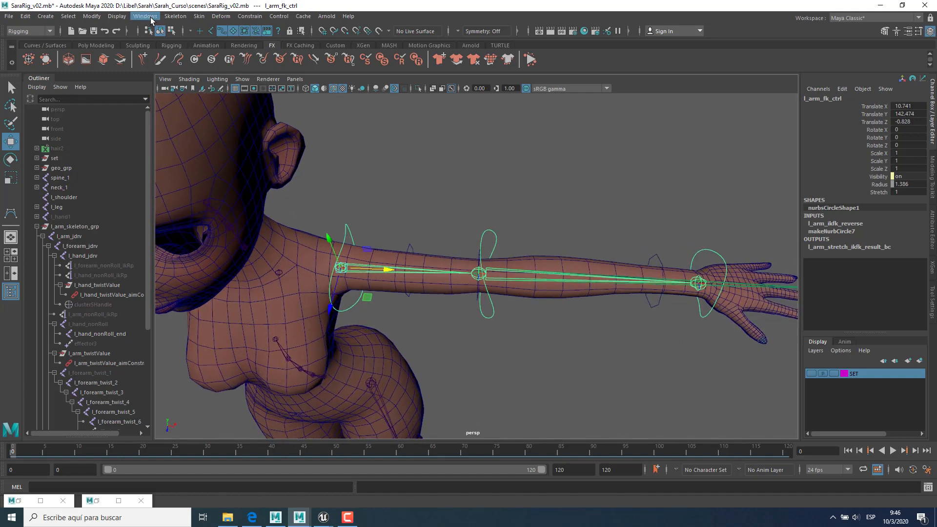
click(151, 18)
mouse_move(187, 54)
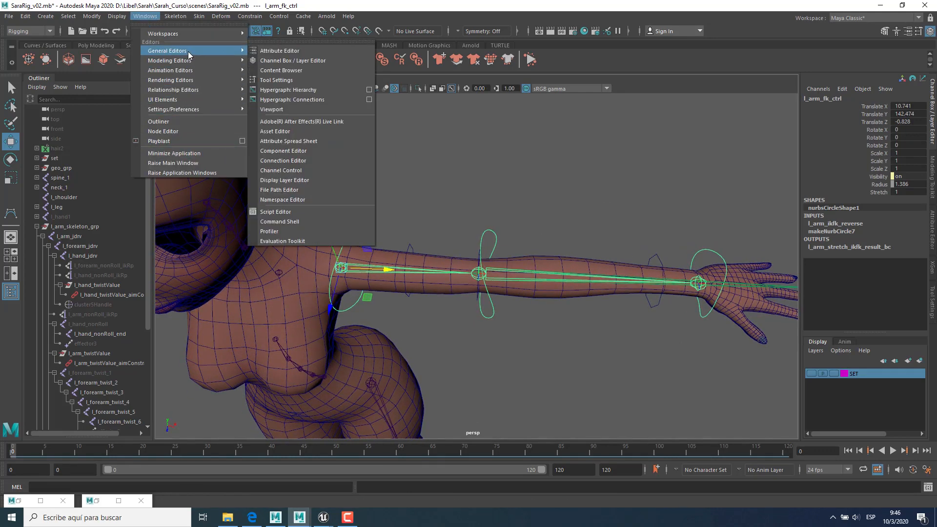
click(305, 161)
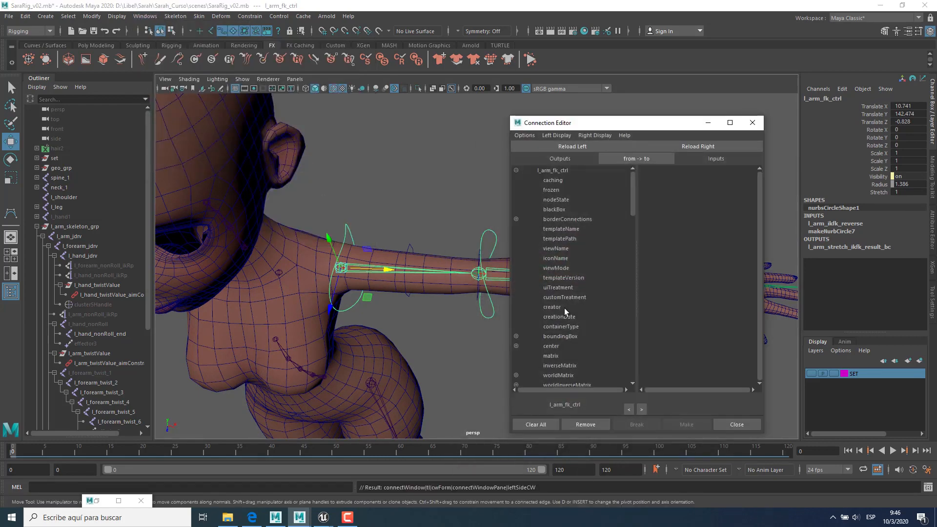
scroll(566, 317, down, 15)
click(564, 375)
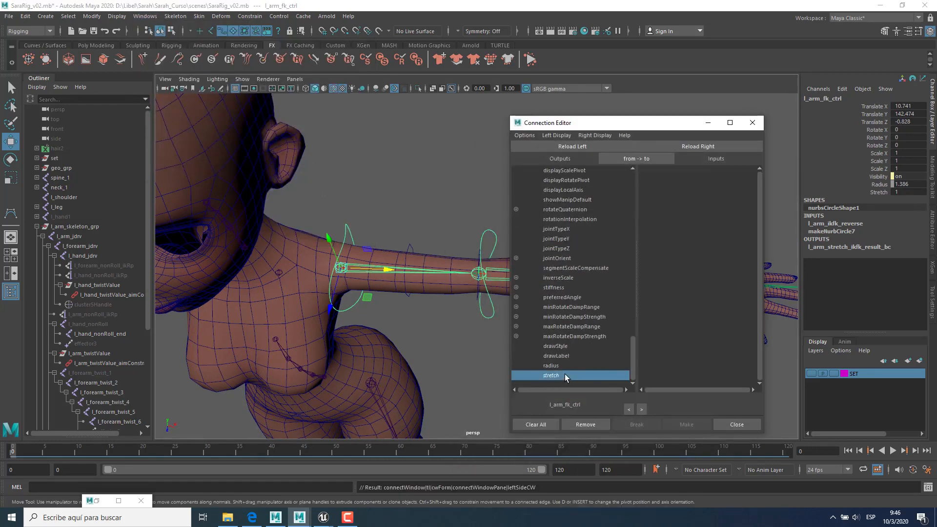
click(699, 146)
scroll(698, 318, down, 5)
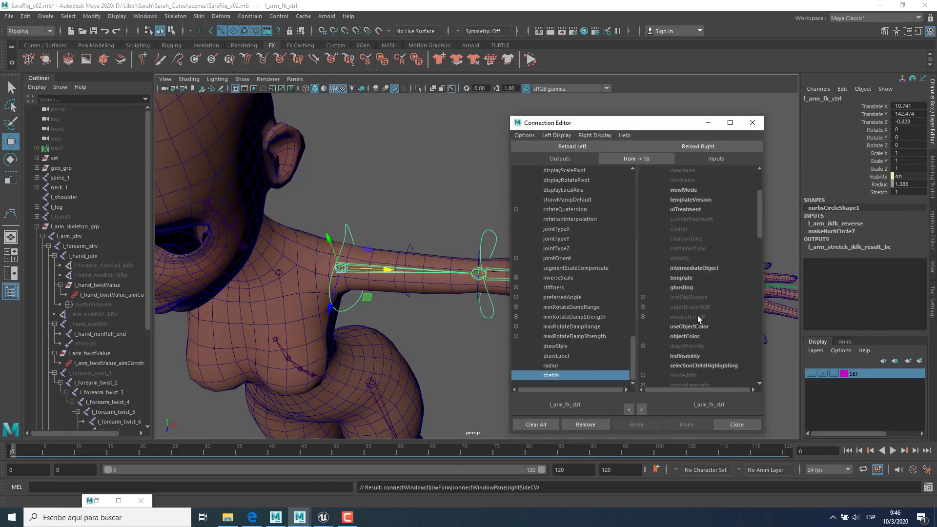
scroll(698, 316, up, 5)
click(643, 316)
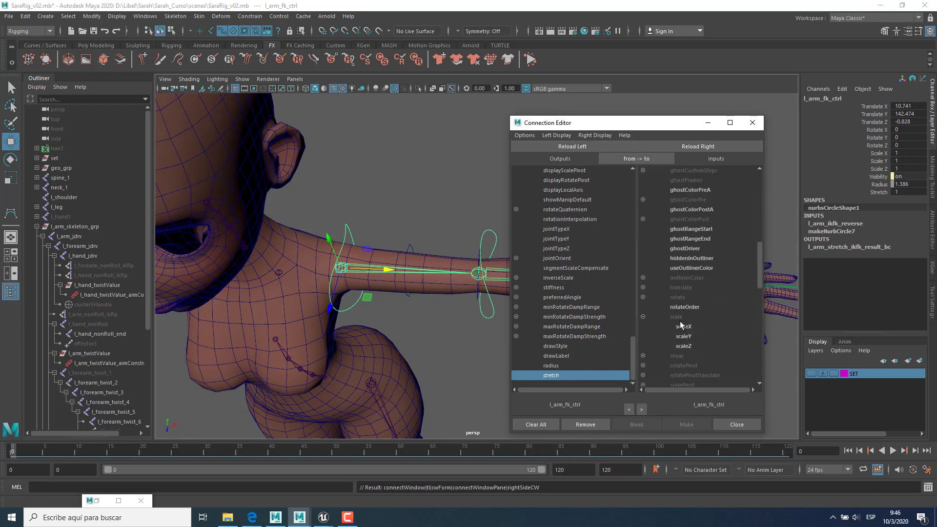
click(683, 326)
Step: Load l_forearm_fk_ctrl as both source and target and connect its stretch attribute to its own scaleX
alt+drag(445, 344, 341, 344)
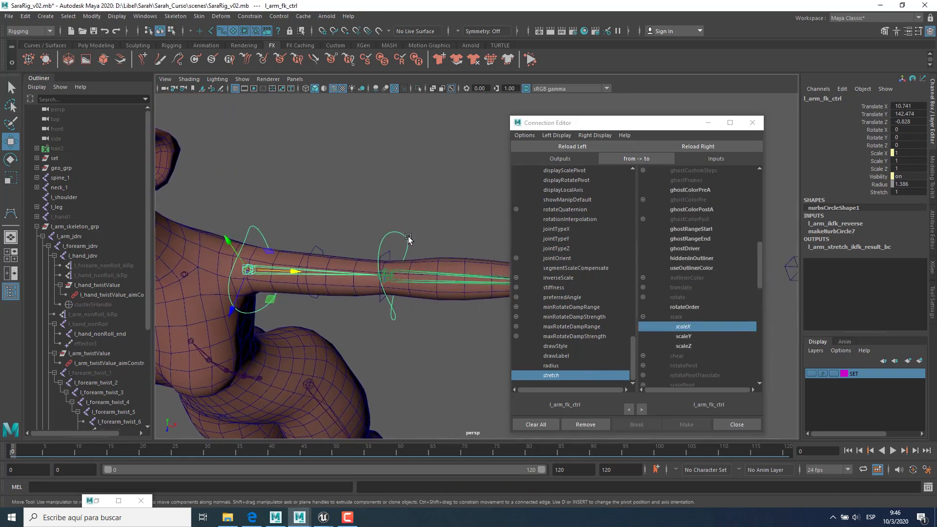
click(410, 240)
click(406, 240)
click(566, 147)
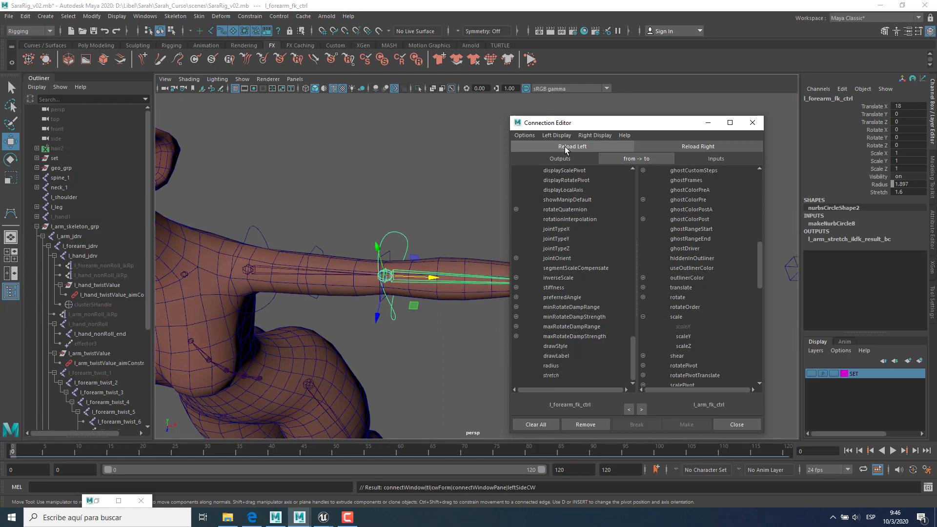
click(556, 375)
click(706, 147)
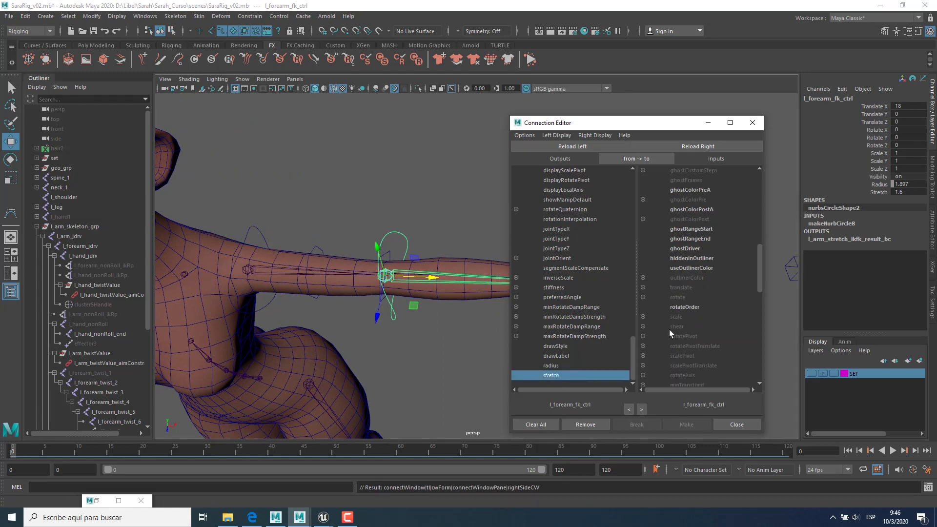
click(642, 316)
click(684, 327)
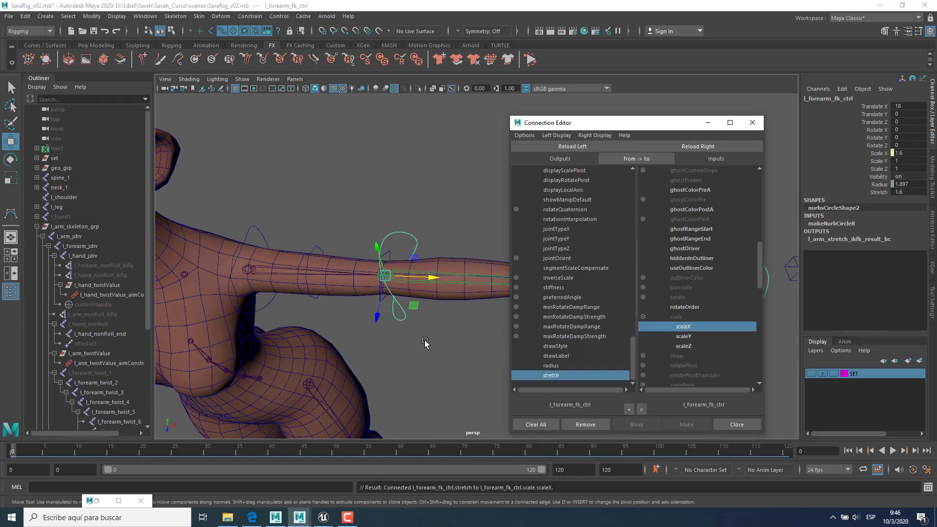
Step: Minimize the Connection Editor and check where the hand control sits relative to the stretched forearm
alt+middle_drag(476, 353, 256, 353)
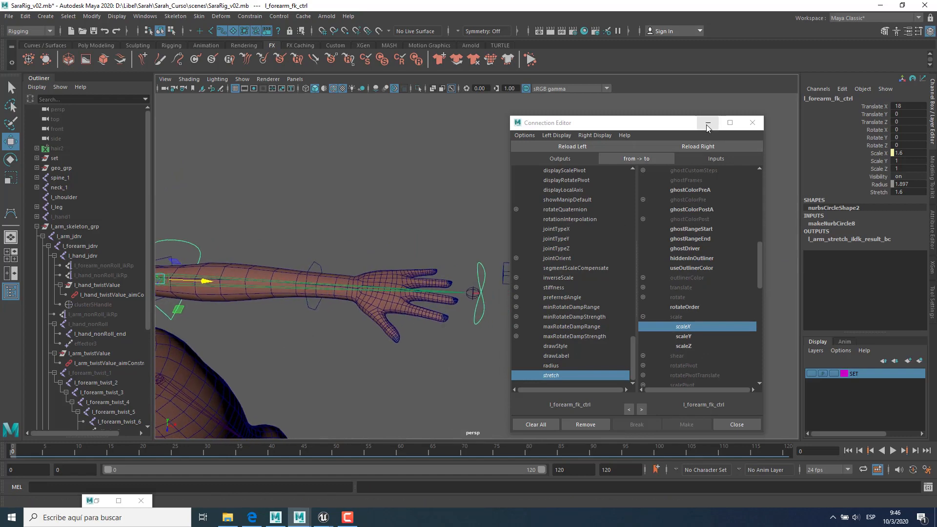
click(707, 124)
alt+middle_drag(497, 345, 616, 358)
alt+drag(616, 358, 573, 350)
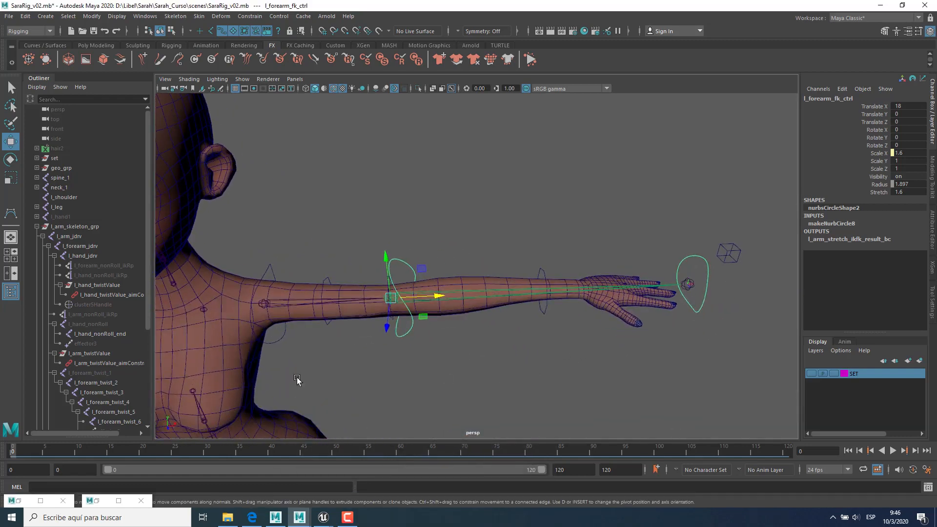
Step: Examine the FK control chain and compare the Scale X channels of l_arm_fk_ctrl and l_forearm_fk_ctrl
scroll(122, 336, down, 5)
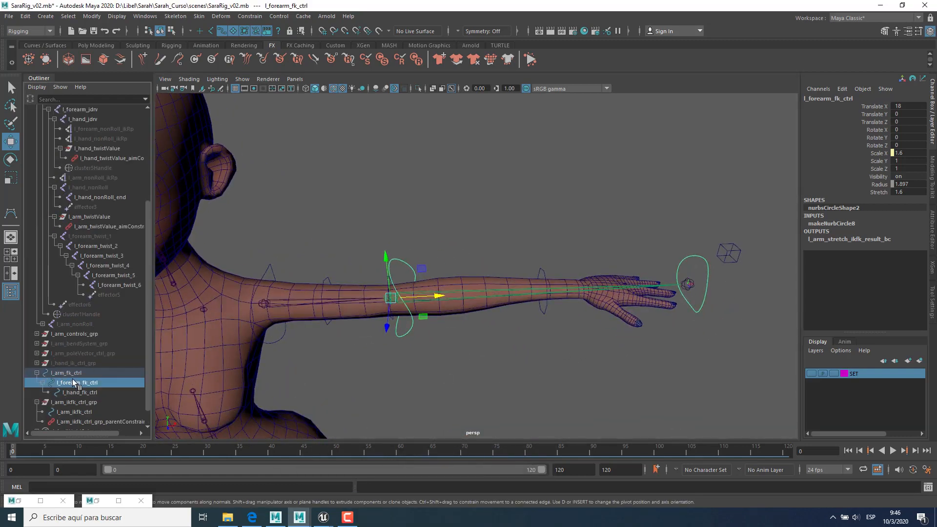
click(75, 374)
alt+middle_drag(458, 328, 494, 322)
alt+drag(493, 321, 471, 320)
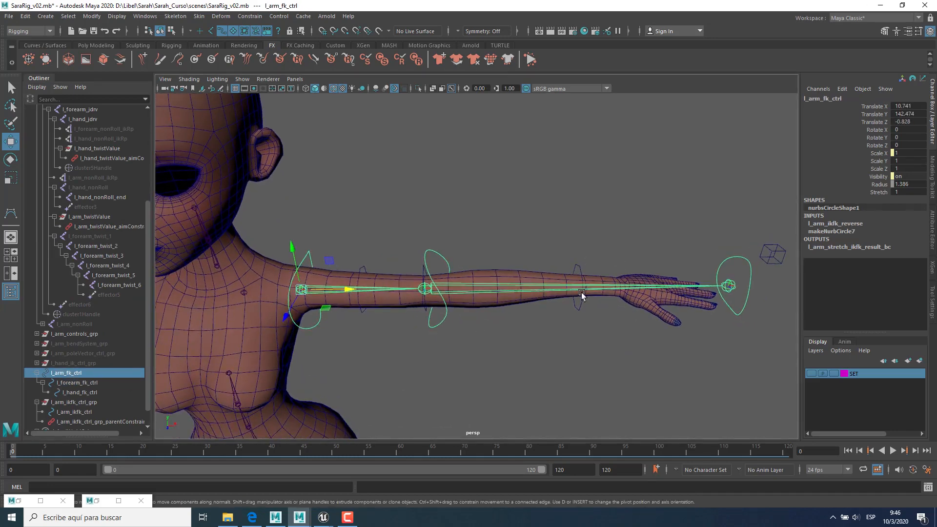
alt+middle_drag(537, 326, 573, 330)
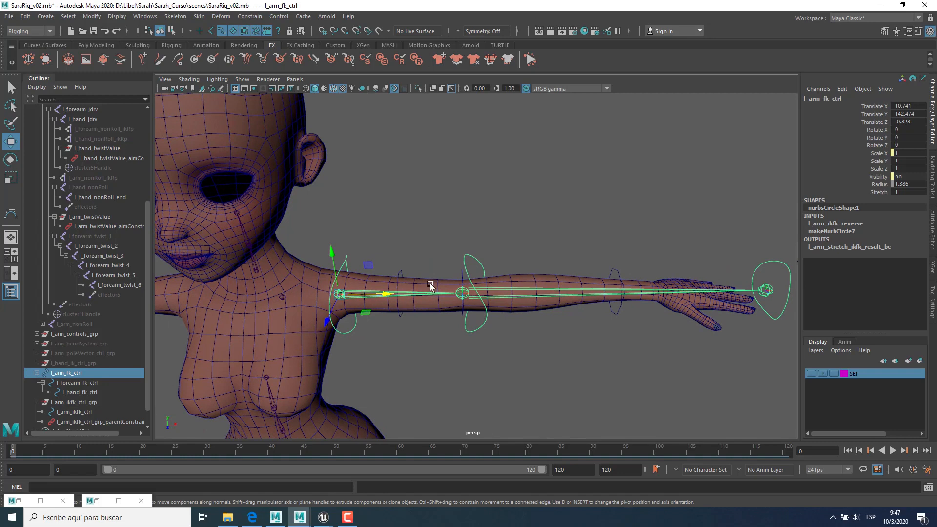
alt+drag(495, 277, 493, 266)
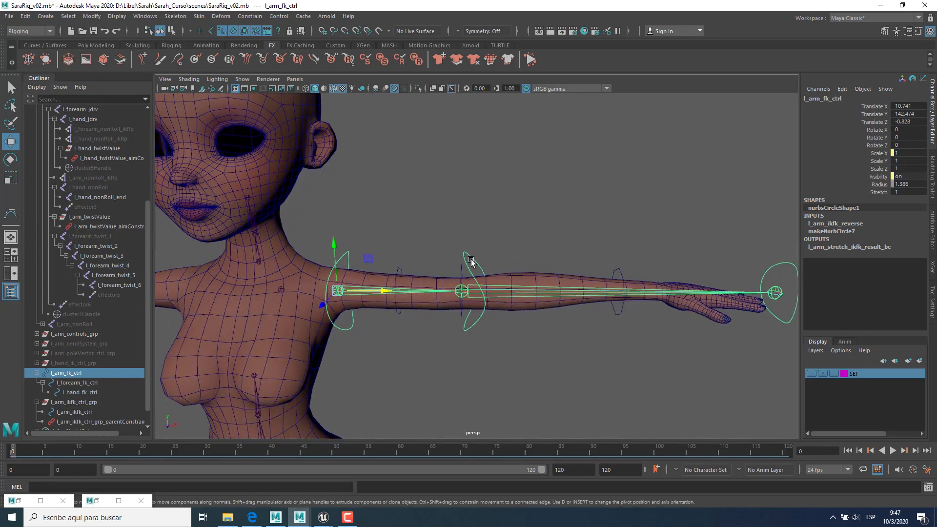
click(472, 261)
click(472, 282)
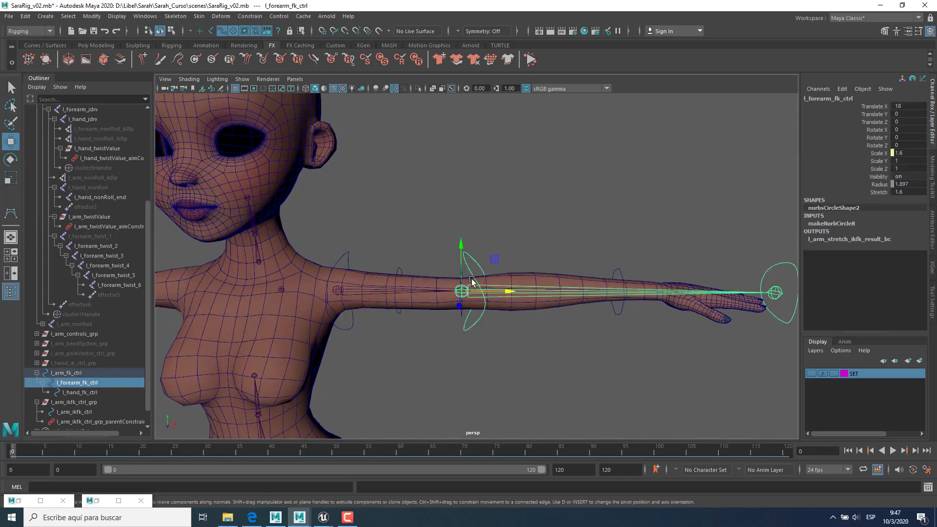
click(881, 154)
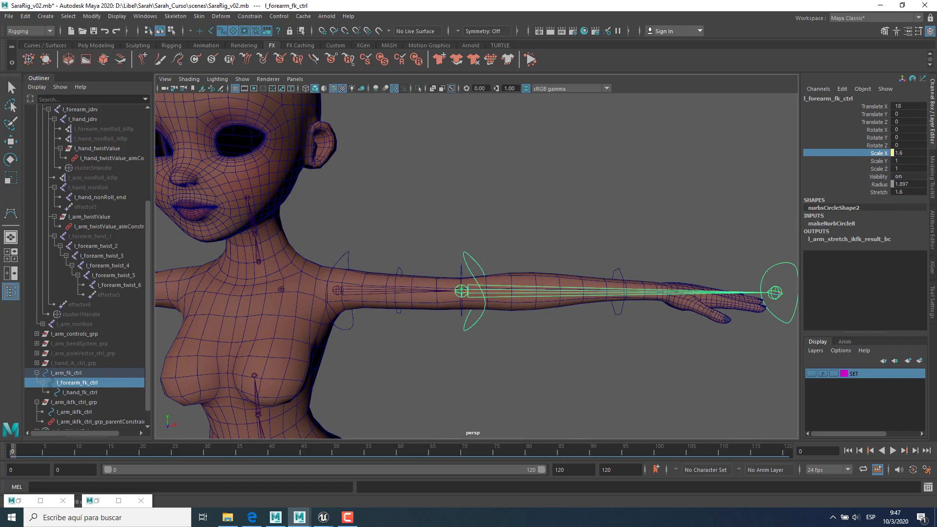
click(88, 374)
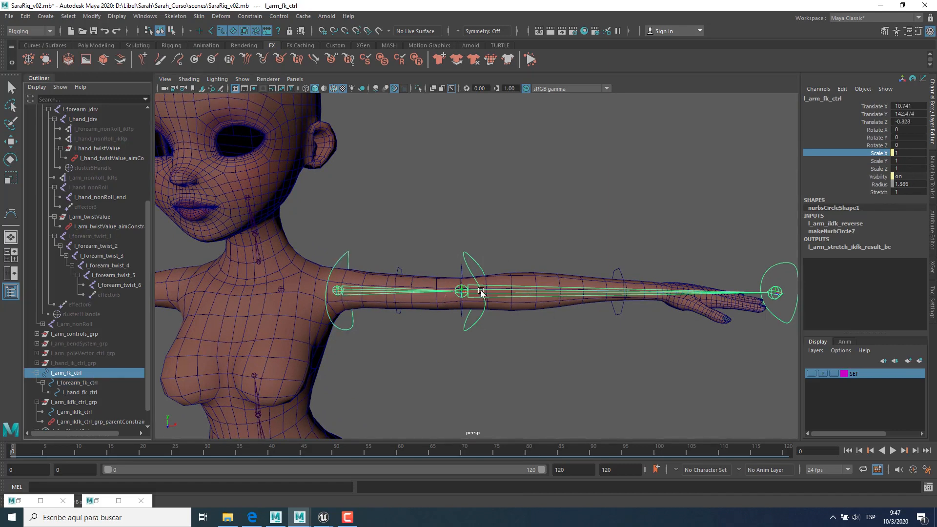
Step: Check Segment Scale Compensate on l_arm_fk_ctrl and l_forearm_fk_ctrl in the Attribute Editor, and try scaling the forearm control in X
click(930, 232)
key(w)
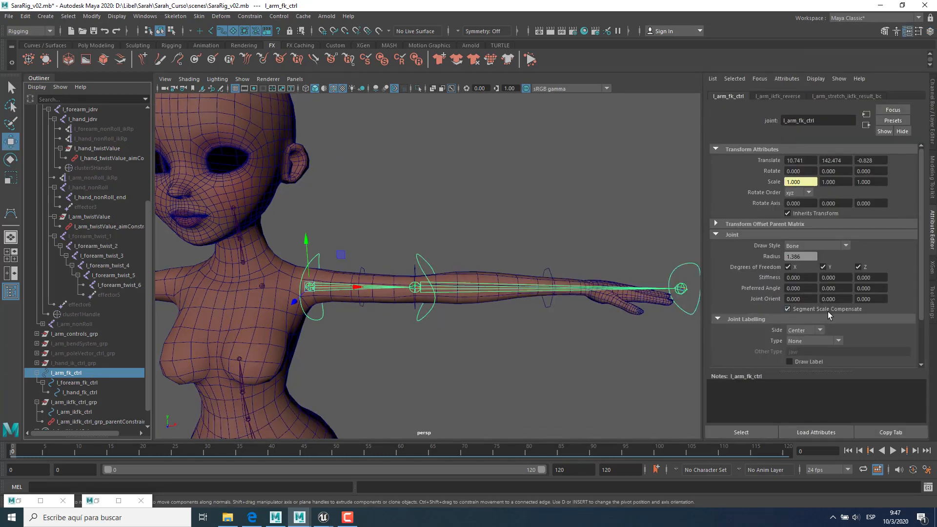
click(426, 266)
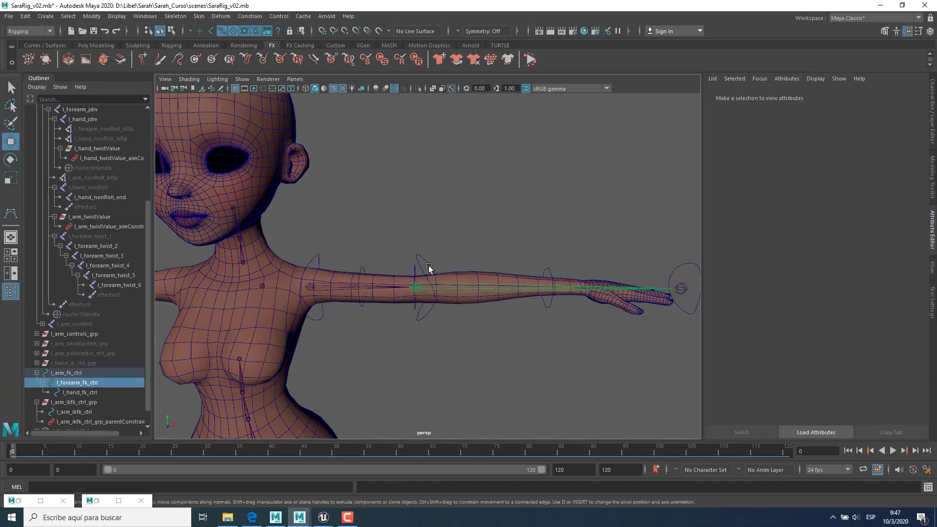
key(r)
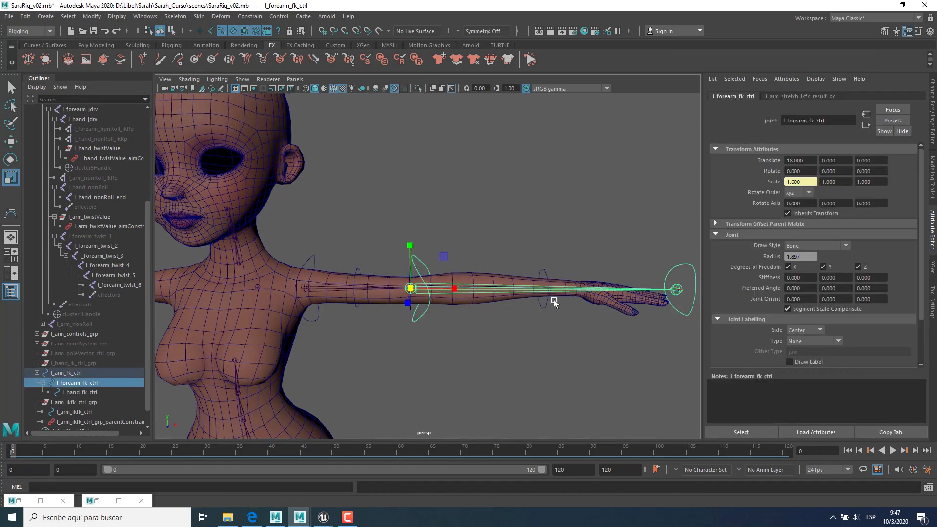
alt+middle_drag(554, 301, 521, 297)
mouse_move(421, 284)
mouse_down()
mouse_move(396, 285)
mouse_move(425, 284)
mouse_up()
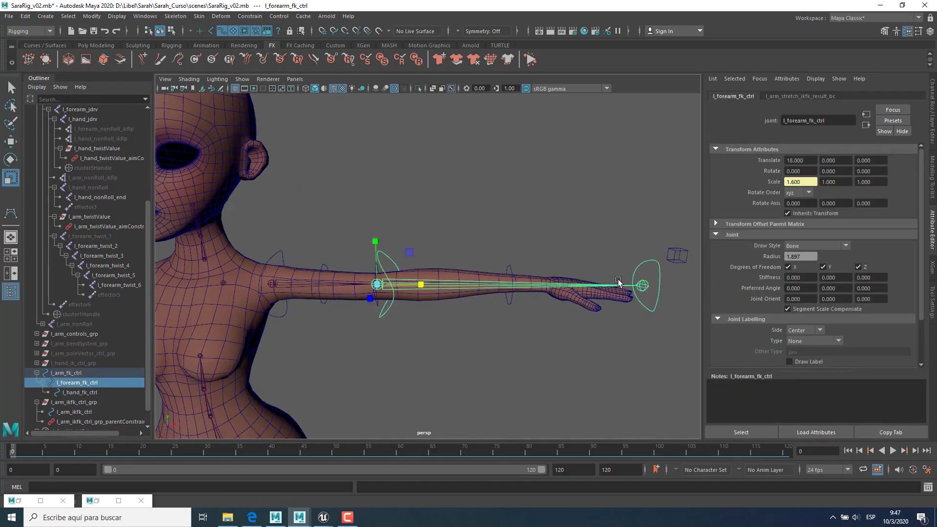
Step: Set the joint Draw Style to None on l_arm_fk_ctrl, l_forearm_fk_ctrl and l_hand_fk_ctrl
alt+middle_drag(618, 282, 472, 280)
click(508, 263)
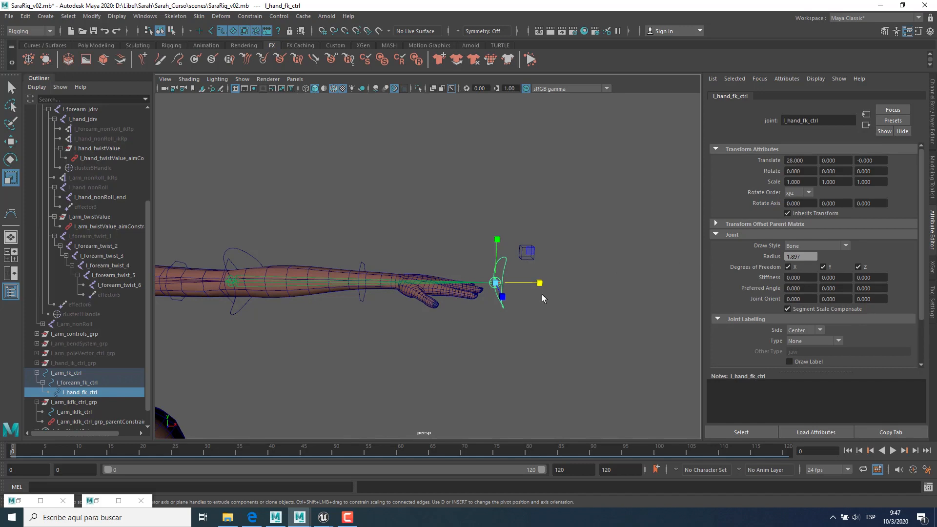
click(93, 373)
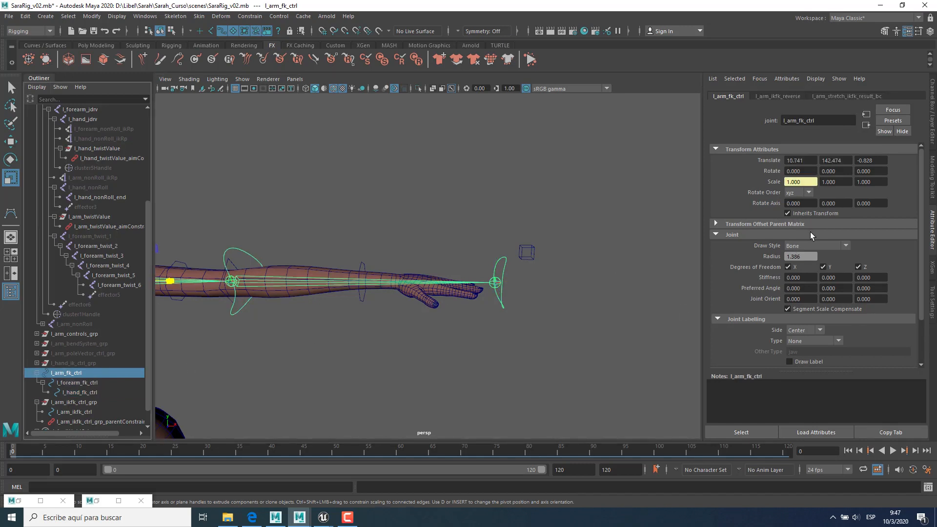
click(806, 245)
click(804, 279)
click(107, 383)
click(820, 246)
click(804, 277)
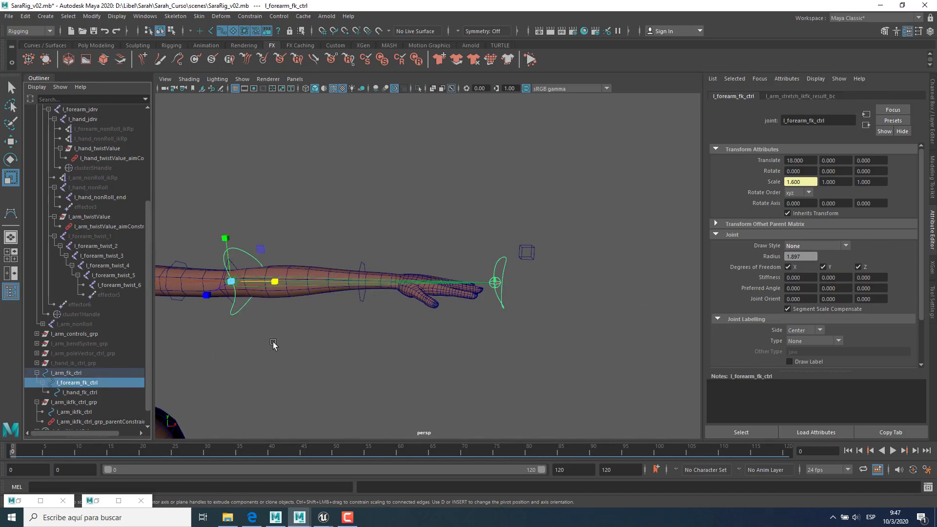
click(80, 393)
click(820, 246)
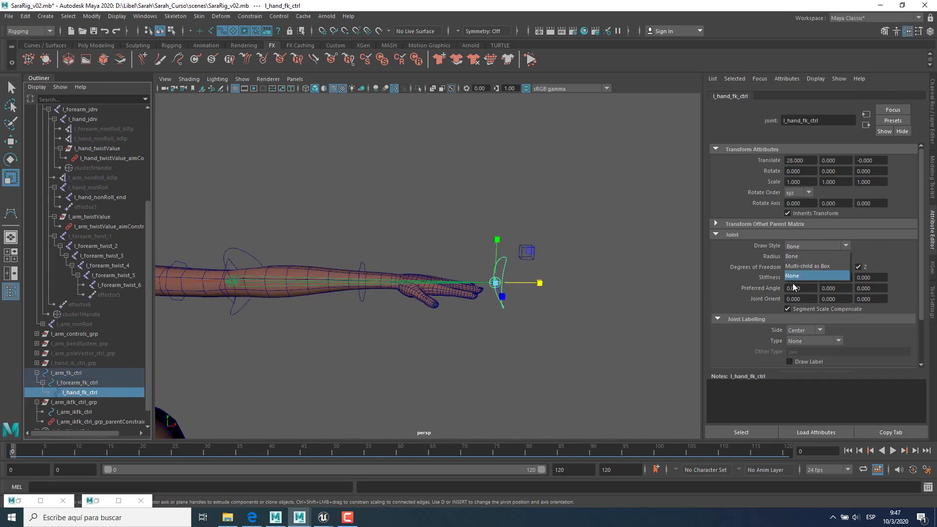
click(804, 277)
alt+middle_drag(355, 347, 430, 344)
alt+drag(430, 343, 461, 349)
click(385, 352)
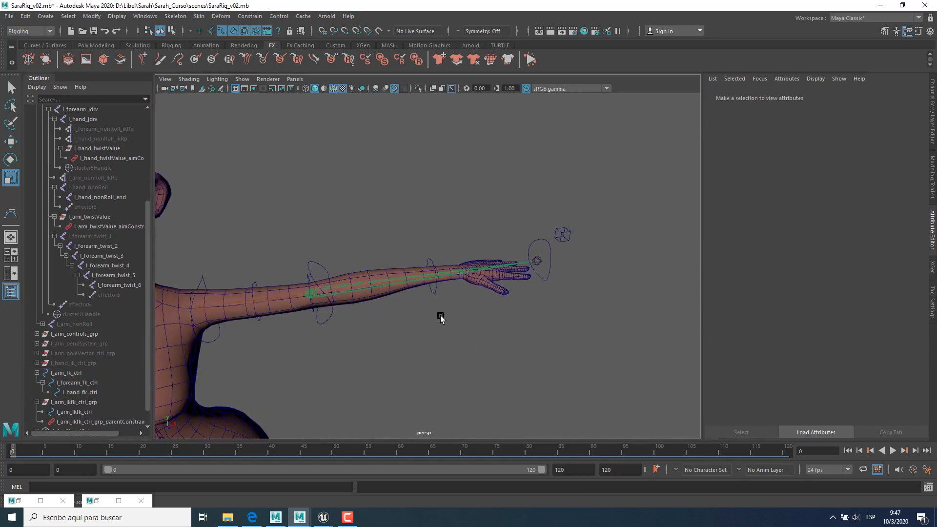
Step: Examine the l_forearm_jdrv and l_arm_jdrv joints along the stretched arm, including their scale and joint attributes
alt+drag(439, 316, 421, 313)
click(379, 282)
scroll(103, 188, up, 5)
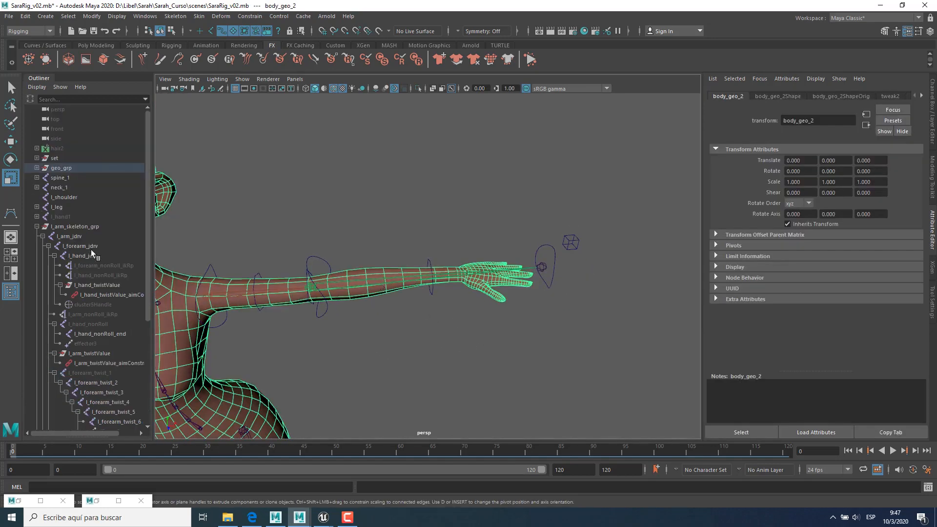
click(91, 249)
alt+middle_drag(385, 290, 478, 282)
alt+drag(489, 296, 380, 294)
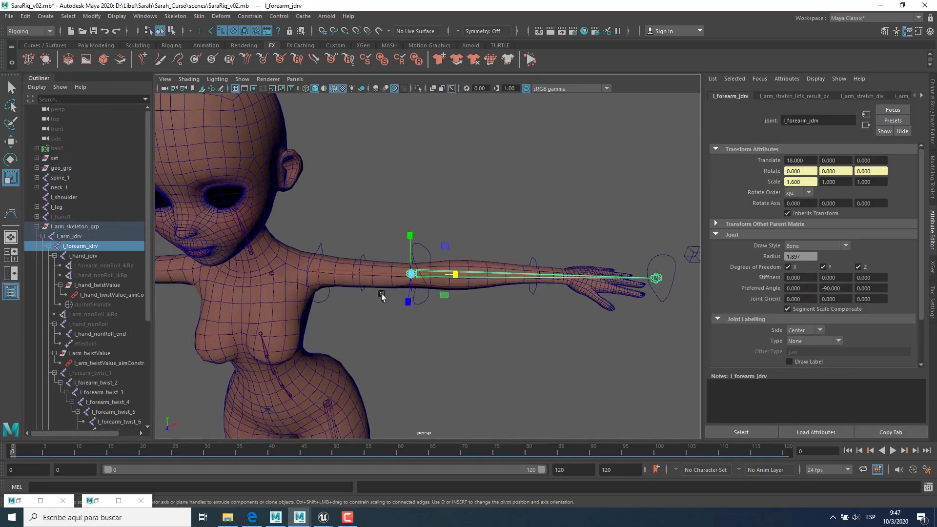
click(75, 239)
alt+drag(454, 273, 449, 299)
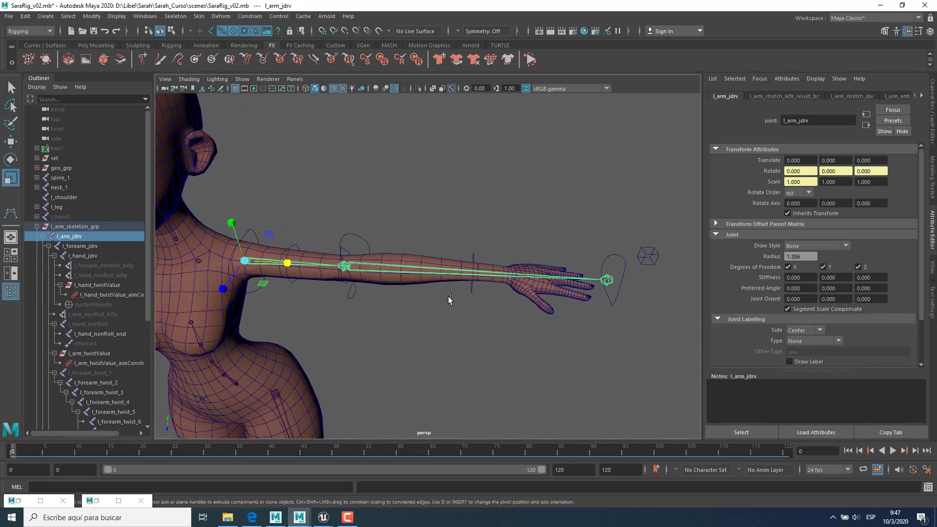
Step: Try shortening the forearm by lowering l_forearm_fk_ctrl's Stretch to about 0.78, and check its Scale X channel
click(420, 242)
click(373, 248)
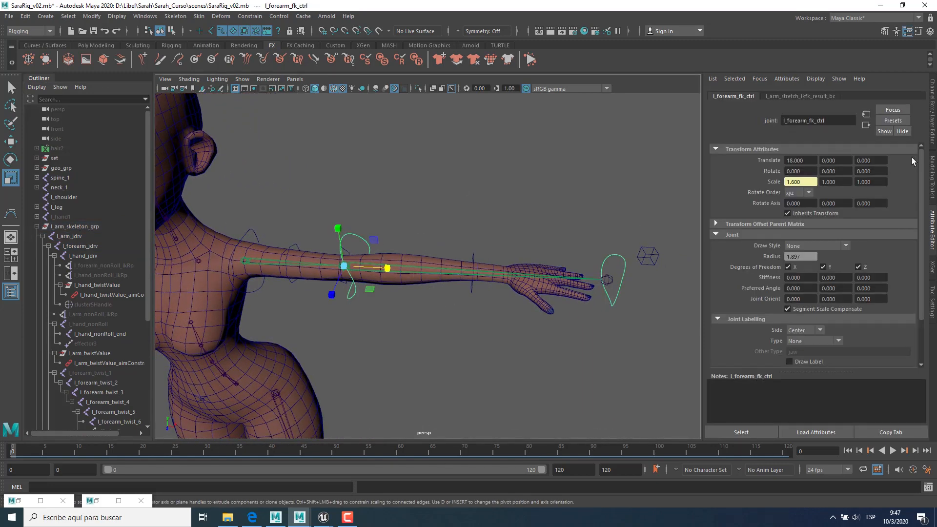
click(930, 143)
click(878, 192)
middle_drag(482, 255, 438, 254)
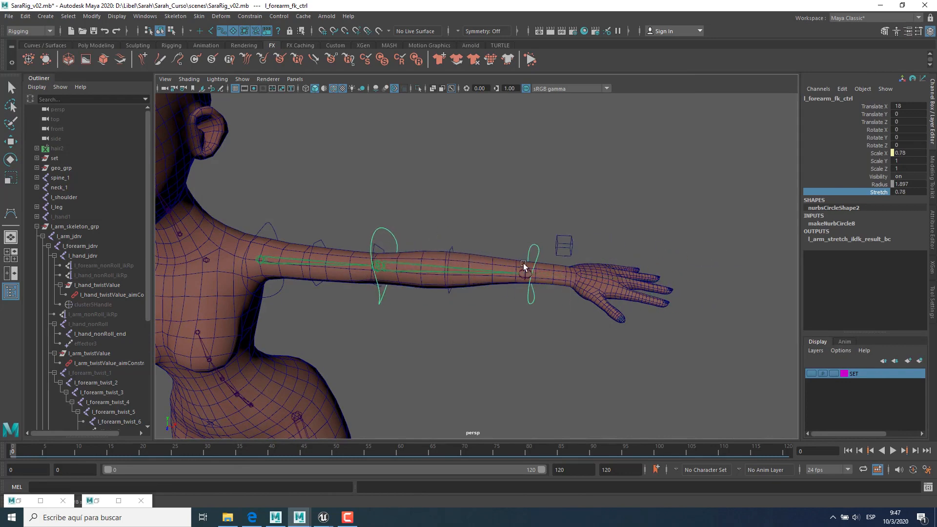
alt+drag(524, 265, 581, 276)
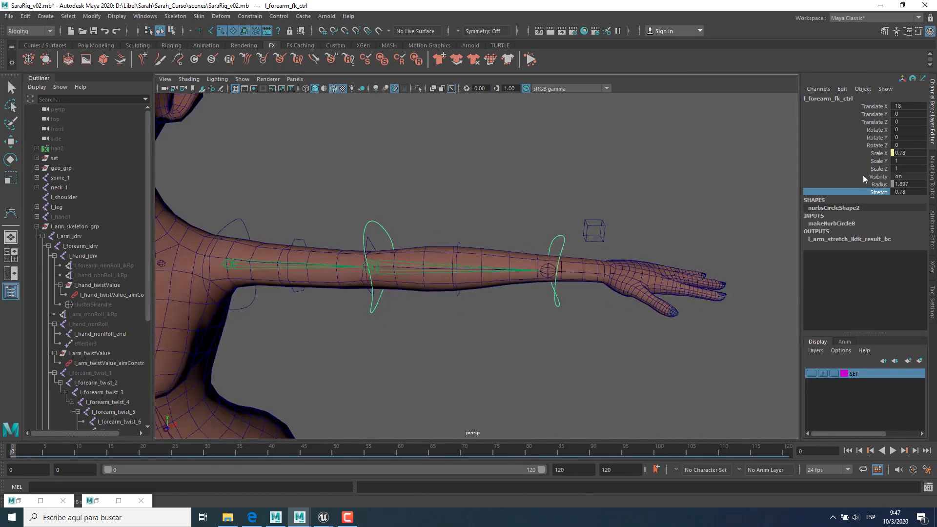
click(881, 153)
alt+drag(643, 239, 638, 254)
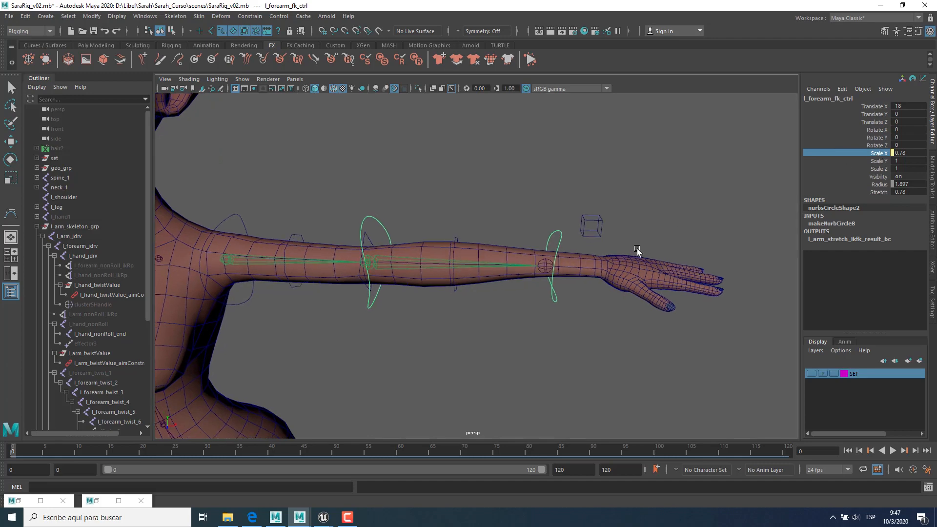
alt+right_drag(638, 253, 693, 244)
Step: Set l_forearm_fk_ctrl's Stretch to 1 and inspect the arm around the elbow and wrist
click(901, 193)
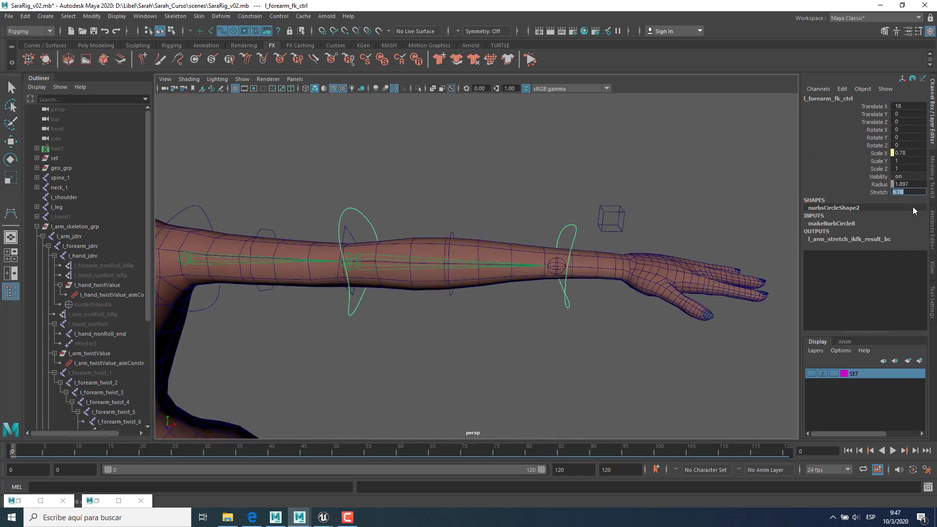
text(1)
key(Return)
alt+right_drag(553, 308, 543, 310)
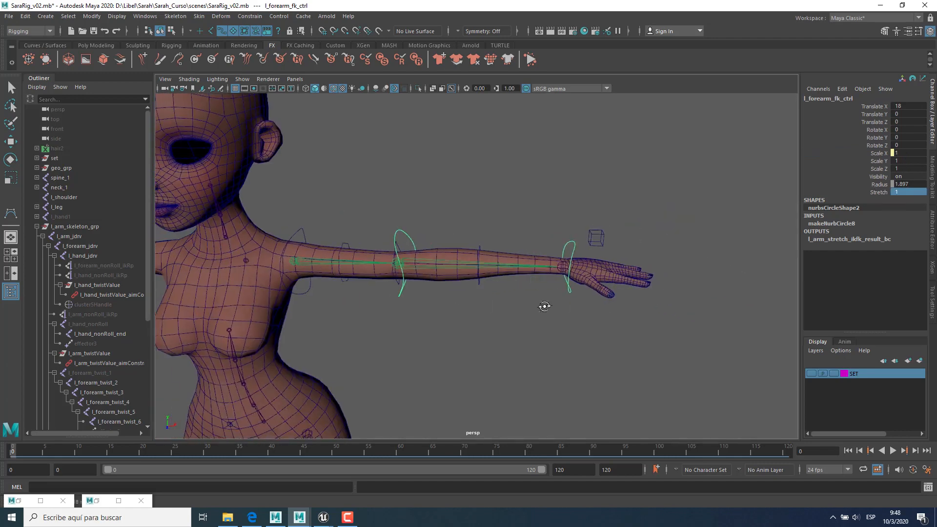
alt+drag(544, 309, 425, 272)
alt+drag(565, 320, 680, 268)
key(w)
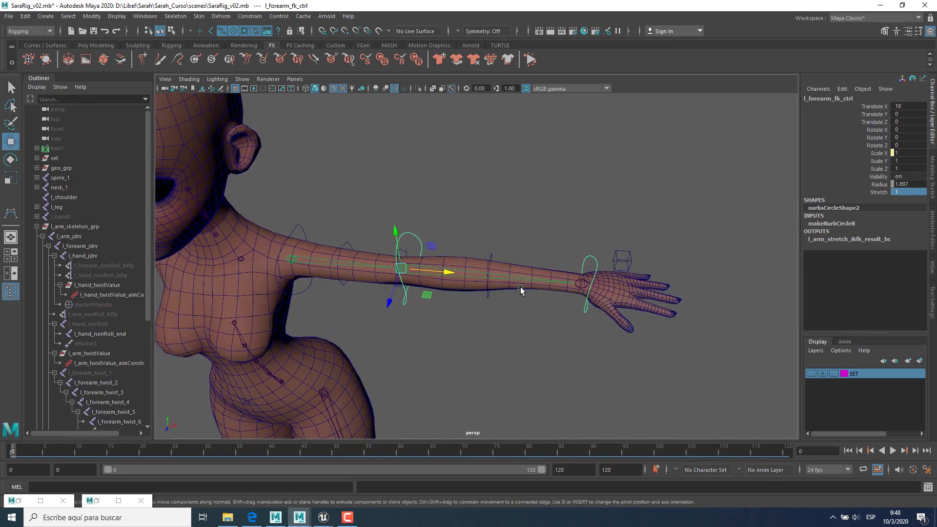
alt+drag(521, 290, 534, 287)
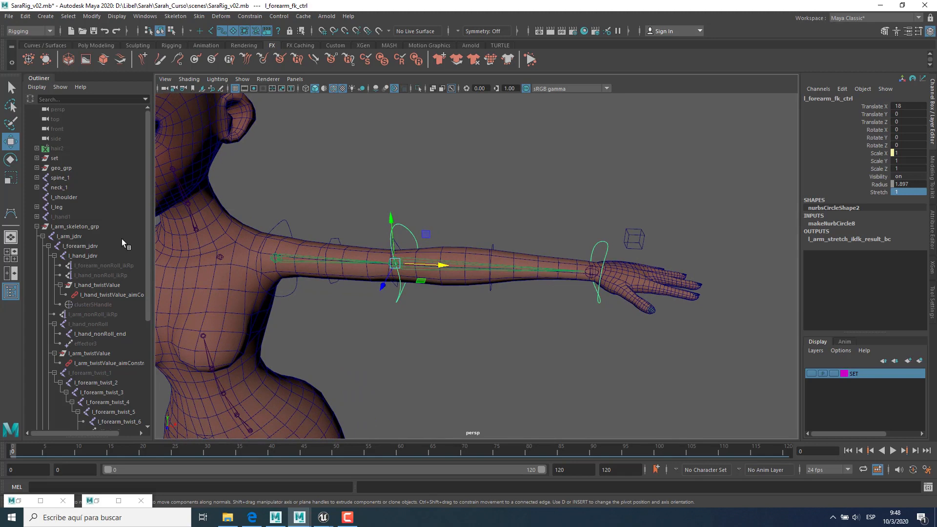
Step: Lock and hide the Scale, Visibility and Radius channels on both l_arm_fk_ctrl and l_forearm_fk_ctrl
scroll(108, 310, down, 5)
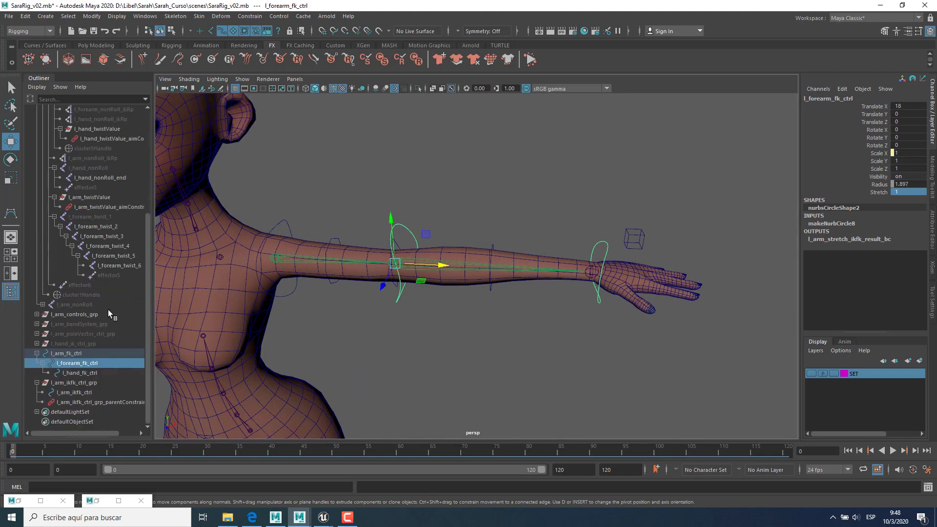
shift+click(71, 353)
click(880, 154)
drag(880, 161, 880, 184)
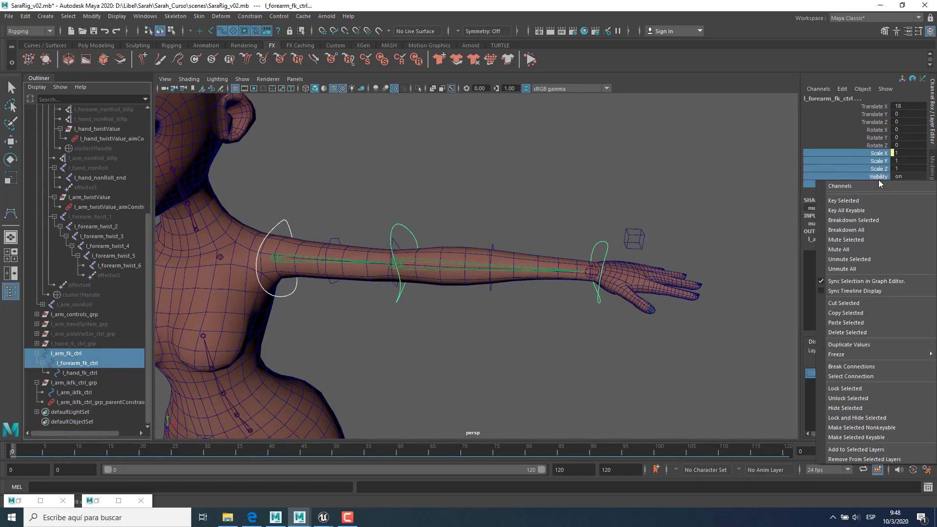
right_click(878, 180)
click(863, 422)
key(w)
alt+drag(562, 241, 565, 247)
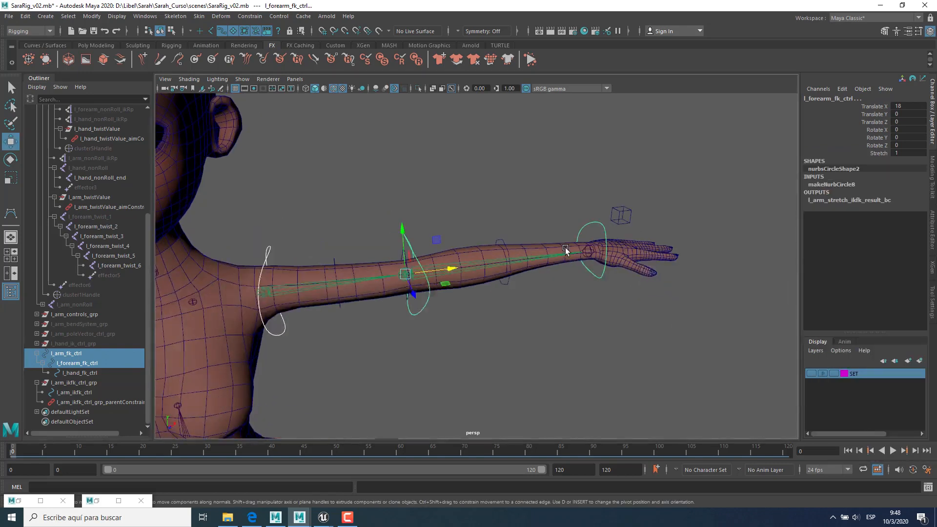
Step: Test l_forearm_fk_ctrl's Stretch, undo the first change, and lengthen the FK forearm well past the mesh wrist
click(465, 215)
click(405, 239)
alt+drag(406, 242, 457, 272)
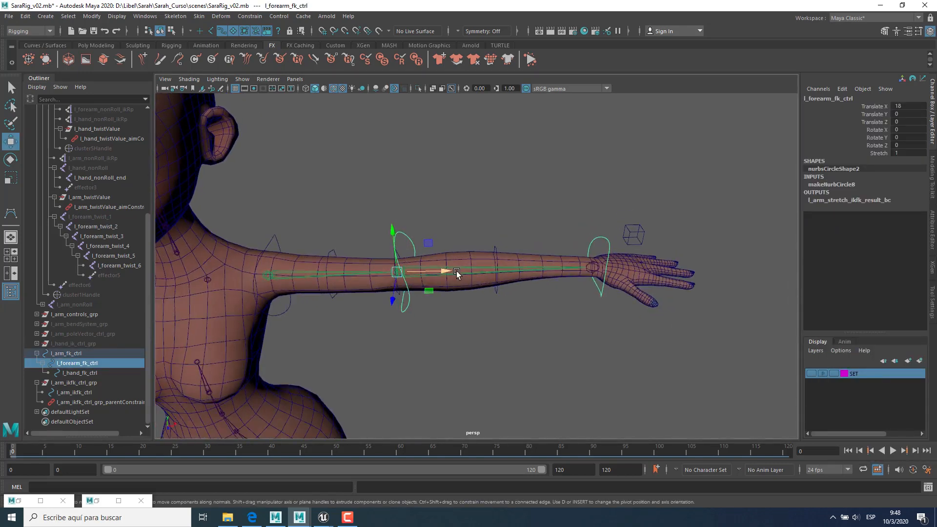
click(877, 152)
middle_drag(518, 211, 610, 205)
key(ctrl+z)
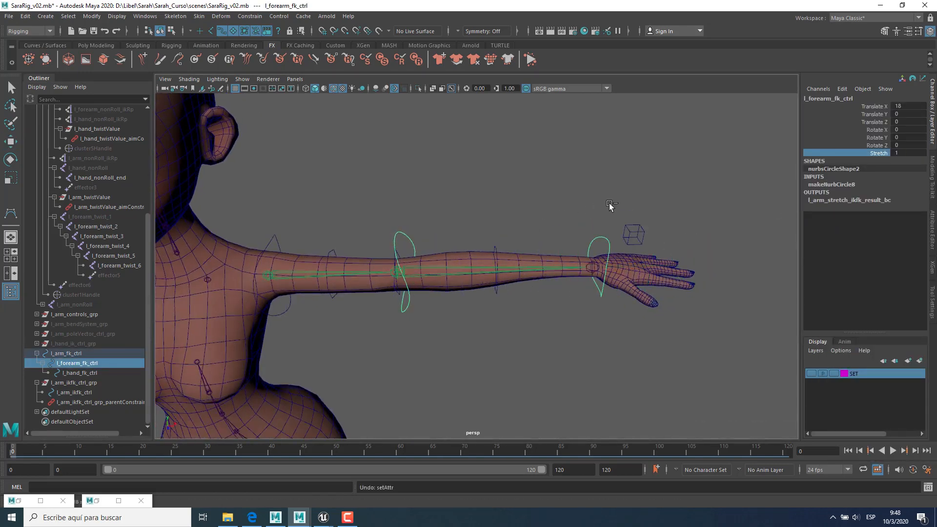
middle_drag(464, 201, 595, 204)
Step: Switch the left arm from FK to IK by raising the Ik attribute on l_arm_ikfk_ctrl
click(783, 238)
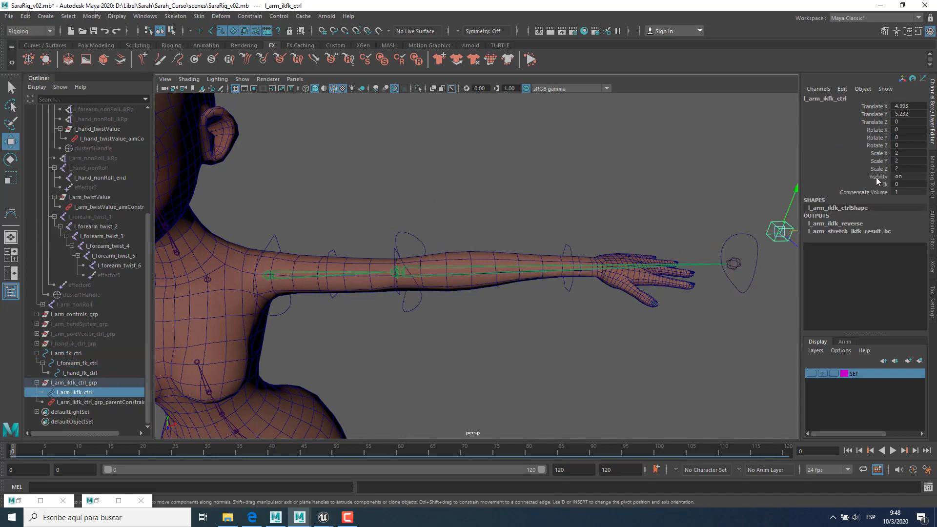
click(882, 184)
middle_drag(491, 230, 596, 211)
alt+drag(596, 211, 770, 330)
Step: Test the IK stretch by moving l_hand_ik_ctrl away from the body and varying its Auto Stretch and Arm Stretch
click(681, 254)
key(w)
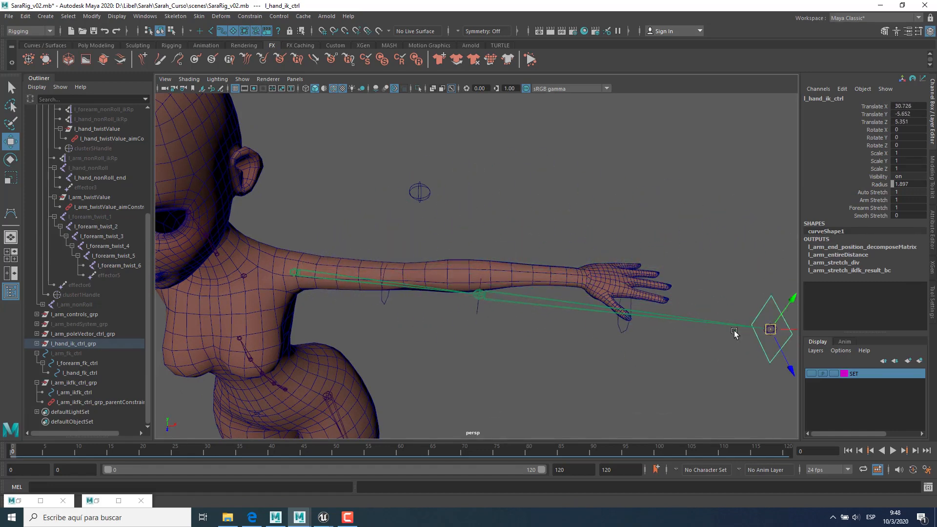
scroll(593, 328, down, 4)
scroll(593, 328, up, 3)
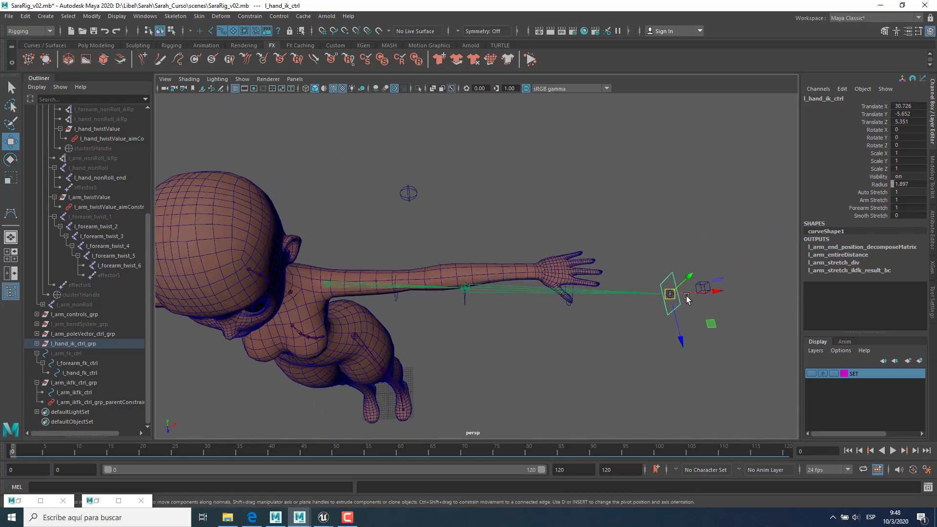
drag(687, 299, 717, 296)
click(874, 193)
middle_drag(468, 238, 433, 238)
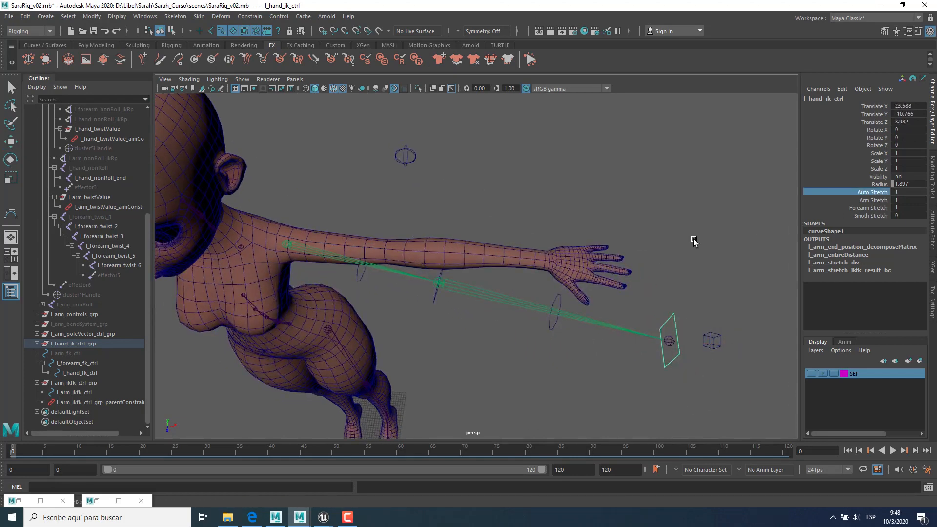
click(875, 200)
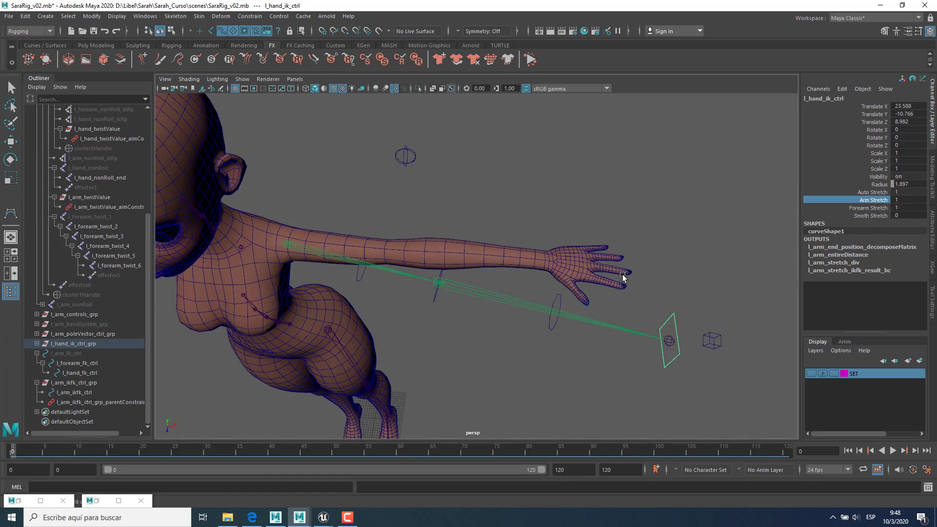
key(ctrl+z)
Step: Reset l_hand_ik_ctrl's Translate X, Y and Z to 0
drag(909, 106, 917, 122)
text(0)
key(Return)
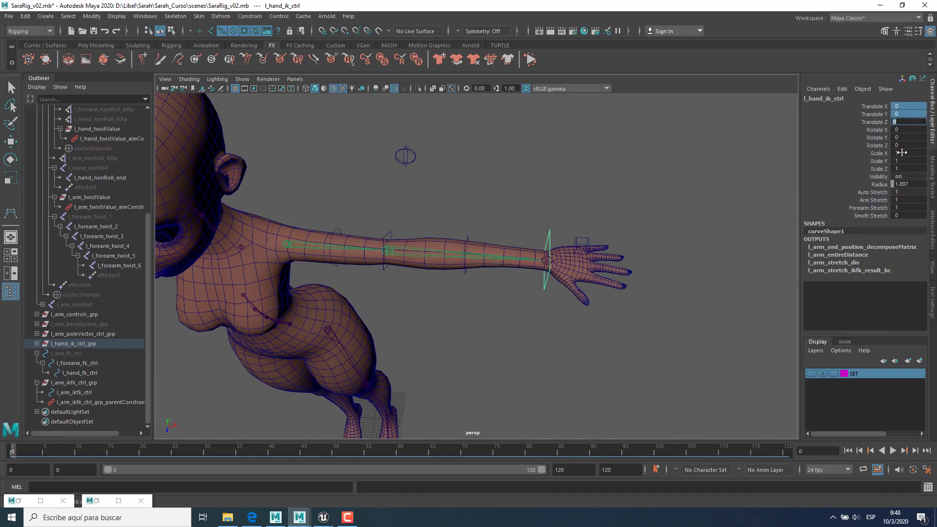
alt+drag(546, 293, 508, 300)
key(w)
click(592, 318)
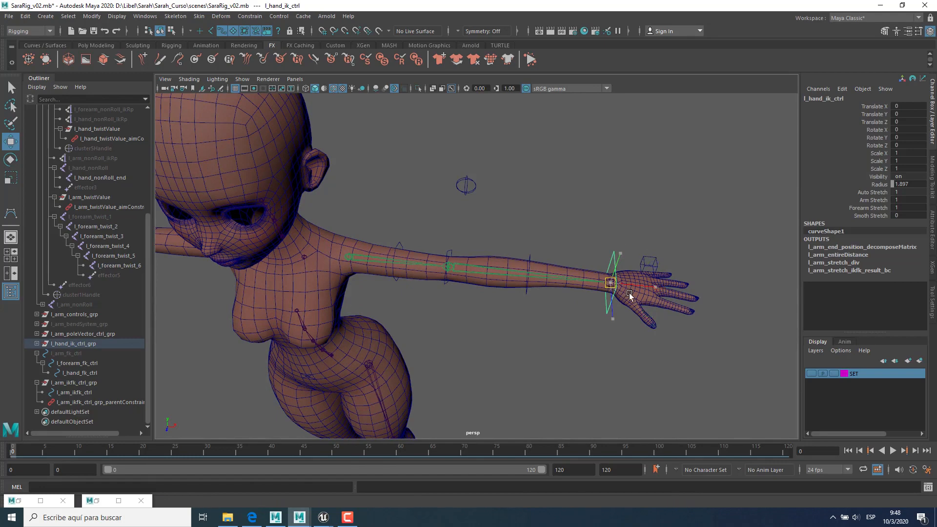
Step: Move l_hand_ik_ctrl beyond the mesh hand and test an Arm Stretch of 2.5 with a Forearm Stretch of 3.6
drag(615, 286, 718, 334)
click(889, 200)
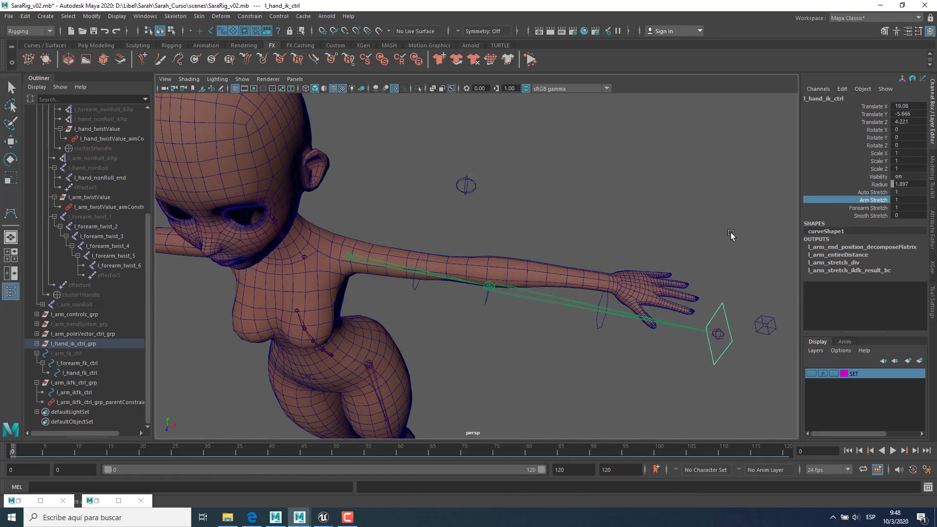
click(873, 208)
middle_drag(576, 222, 613, 226)
alt+drag(632, 237, 613, 282)
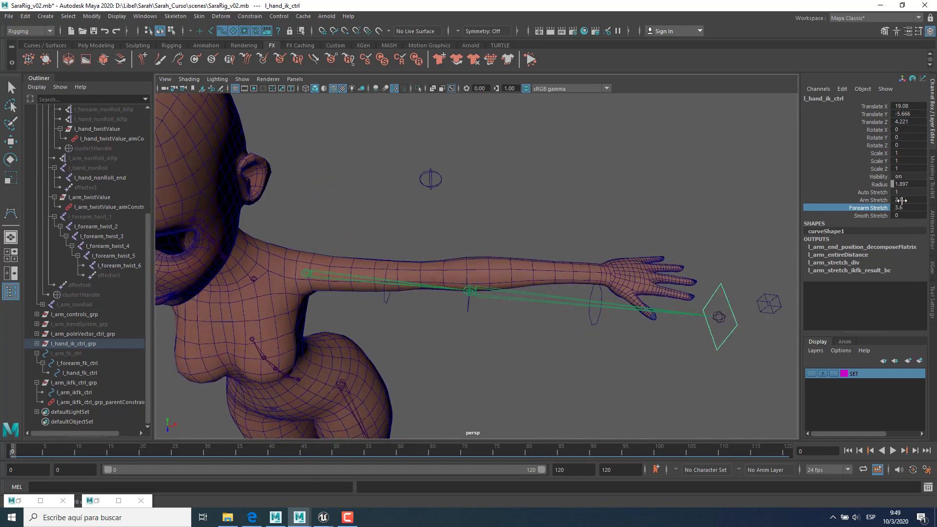
Step: Set l_hand_ik_ctrl's Arm Stretch and Forearm Stretch both back to 1
drag(902, 200, 901, 209)
text(1)
key(Return)
alt+drag(594, 279, 572, 292)
click(571, 292)
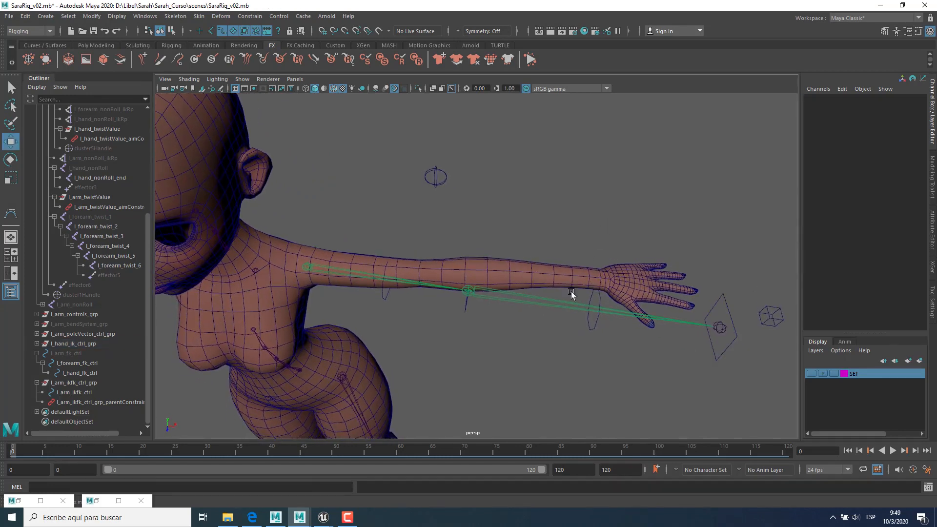
click(724, 298)
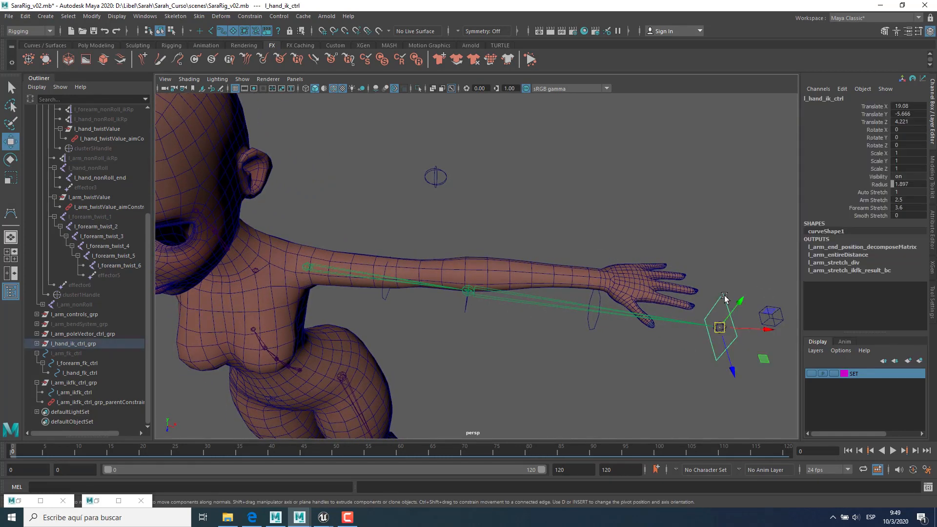
drag(900, 201, 923, 207)
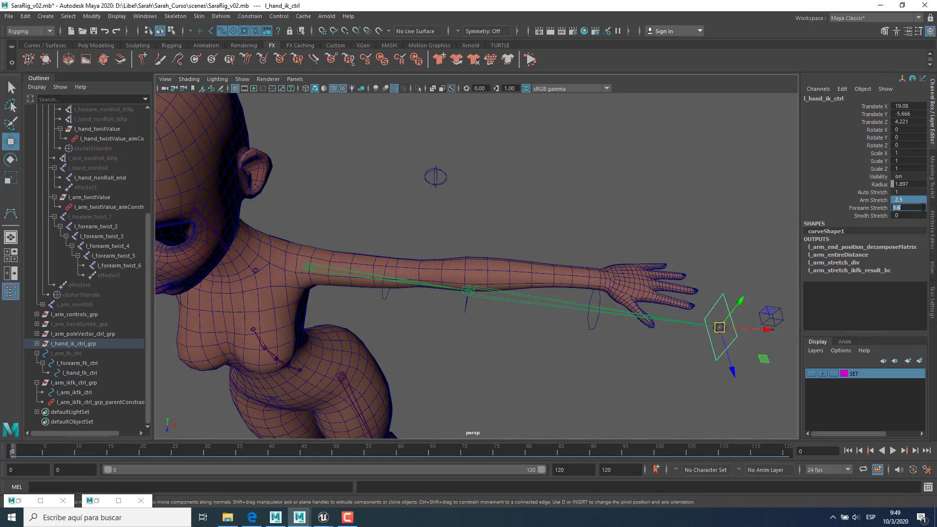
text(1)
key(Return)
Step: Zero l_hand_ik_ctrl's Translate X, Y and Z to return the hand to its rest position, and clear the selection
drag(902, 107, 911, 121)
text(0)
key(Return)
alt+right_drag(523, 320, 571, 373)
click(509, 337)
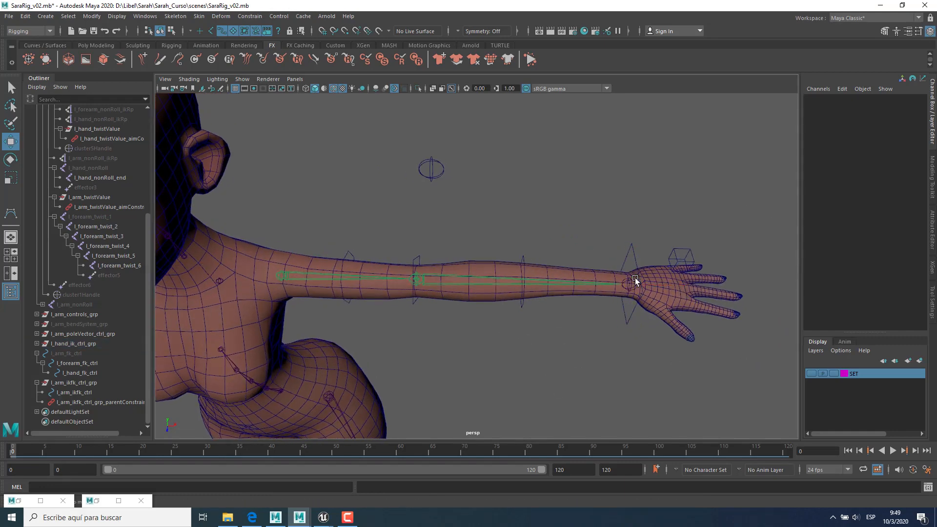
Step: Compare l_arm_stretch_div's Input 2X in the arm_stretch node graph with the Translate X of l_forearm_jdrv and l_hand_jdrv
click(97, 500)
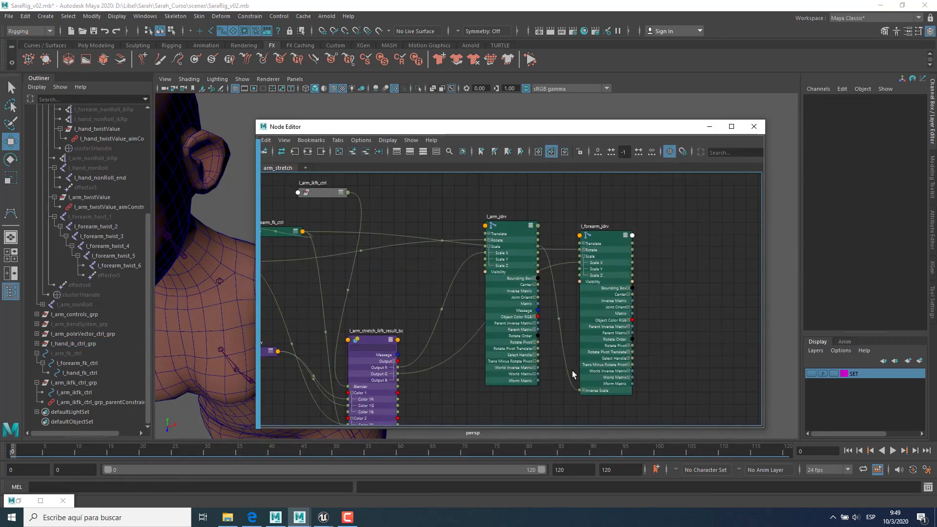
alt+middle_drag(361, 316, 554, 292)
click(433, 329)
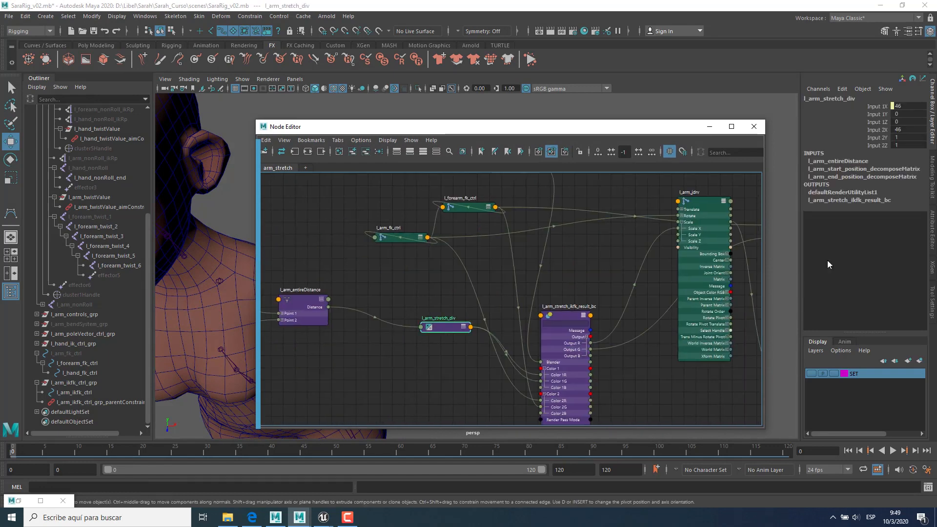
click(903, 131)
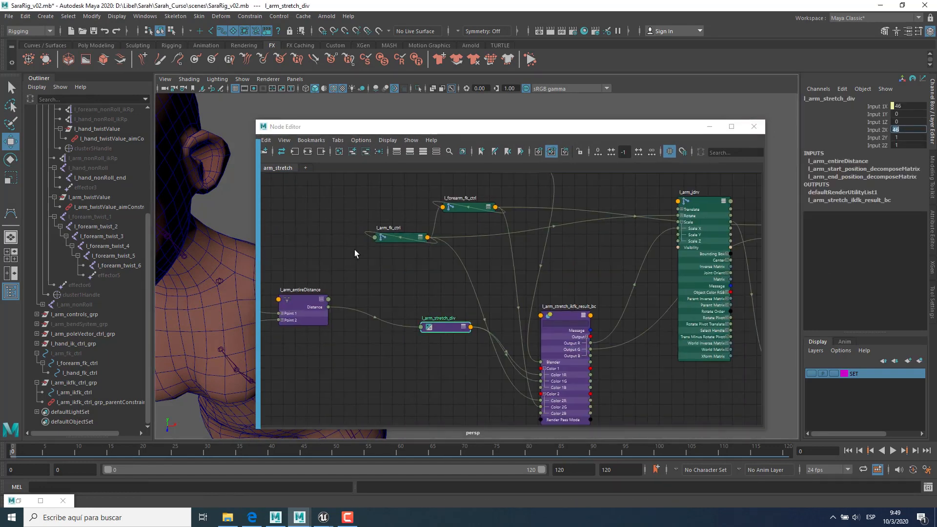
scroll(86, 239, up, 5)
click(83, 245)
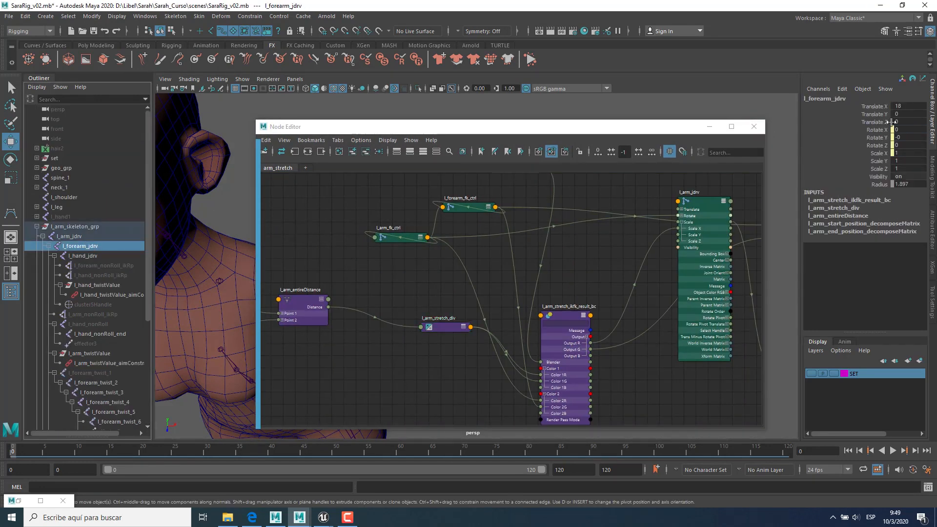
click(83, 256)
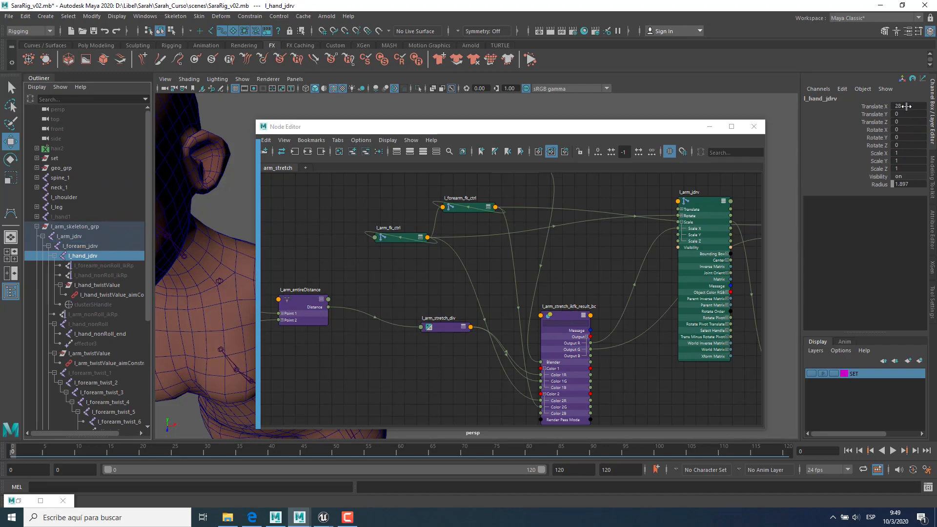
click(710, 127)
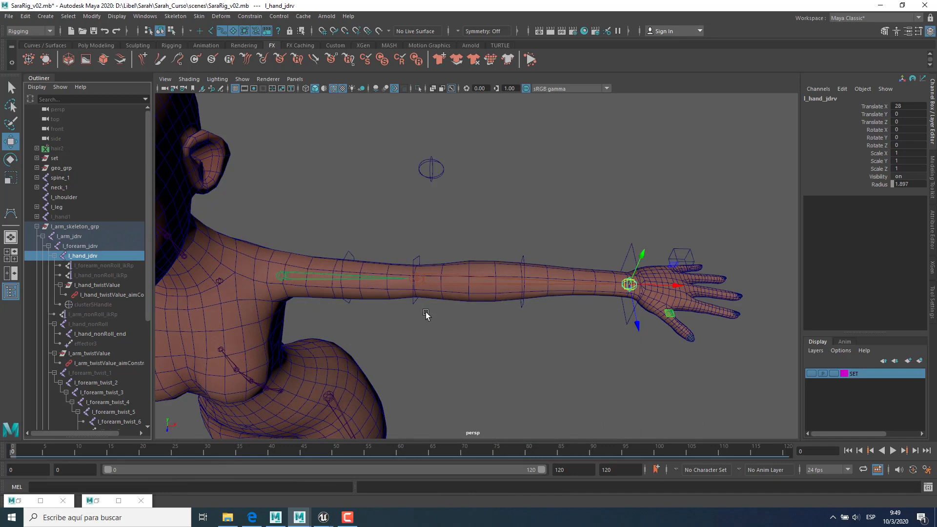
Step: Set l_hand_ik_ctrl's Arm Stretch to 1.5 and check the Translate X of l_forearm_jdrv
click(715, 255)
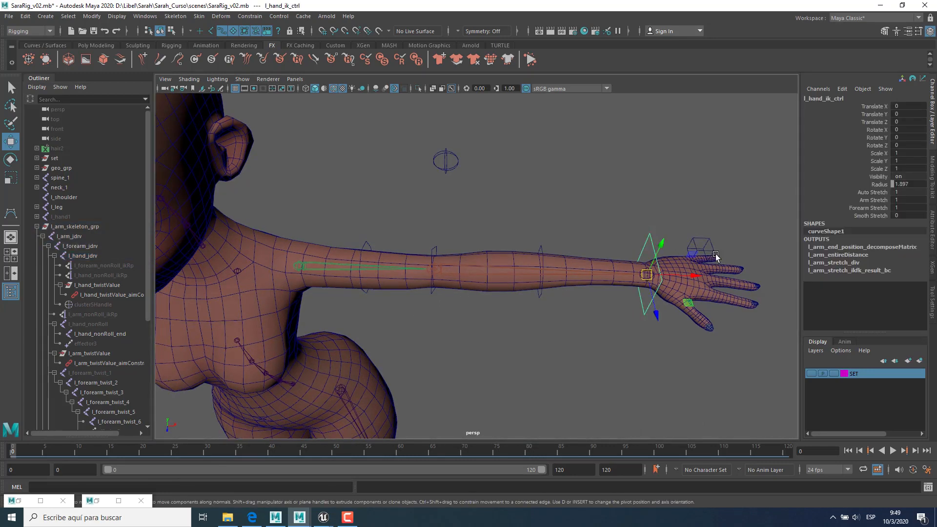
double_click(904, 200)
click(99, 248)
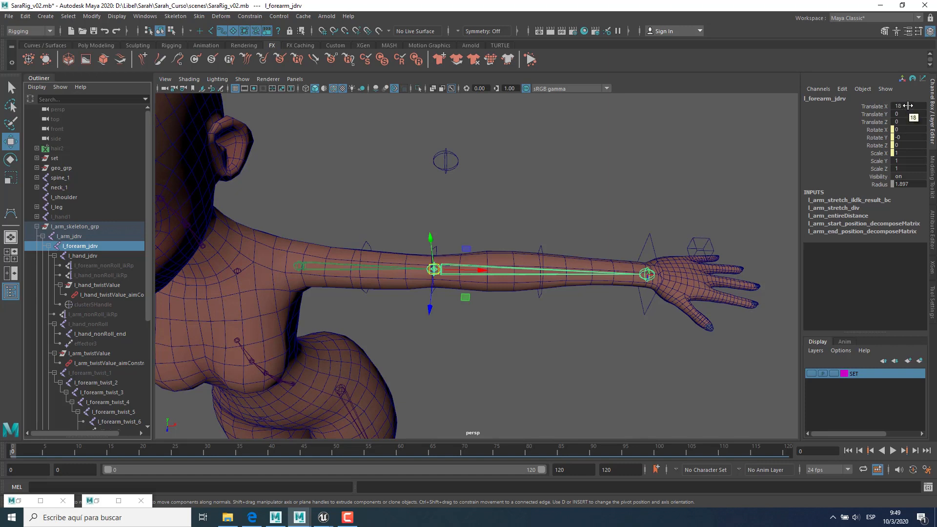
alt+drag(538, 318, 547, 317)
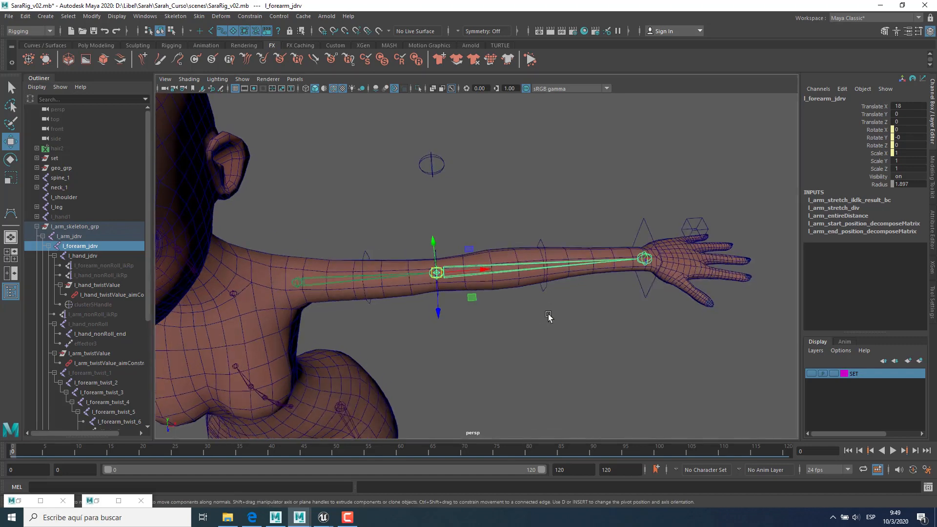
alt+right_drag(547, 312, 559, 320)
alt+drag(559, 320, 550, 303)
alt+middle_drag(549, 304, 527, 314)
alt+right_drag(527, 314, 558, 323)
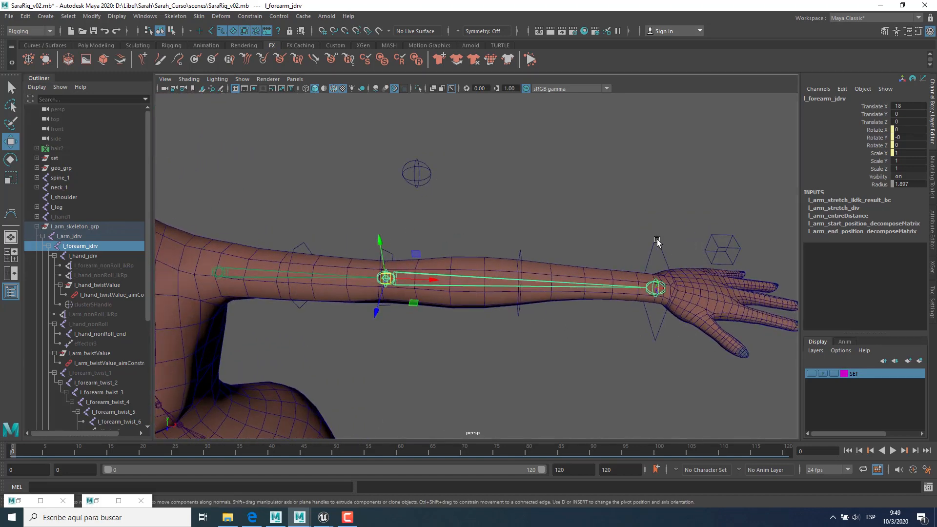
Step: Review l_hand_ik_ctrl's Forearm Stretch alongside the Translate X of l_forearm_jdrv and l_hand_jdrv
click(663, 244)
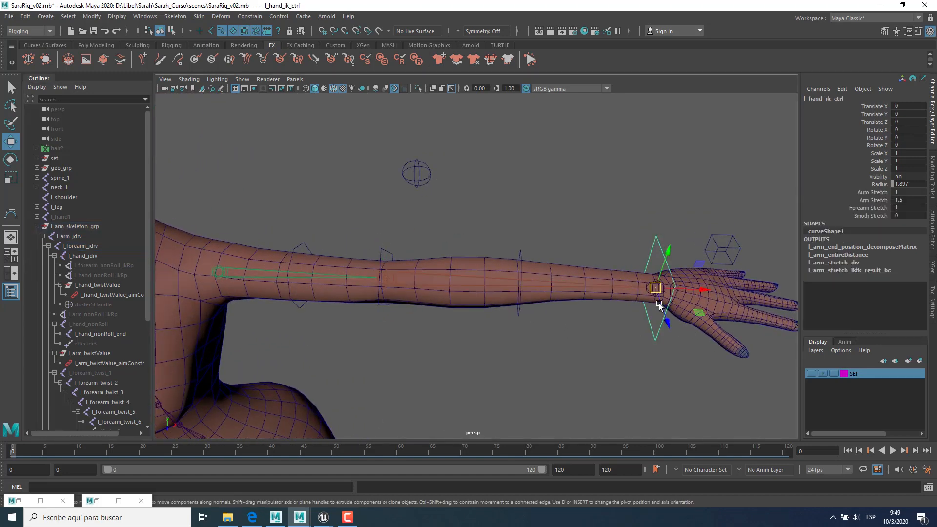
alt+middle_drag(661, 305, 625, 334)
alt+drag(625, 334, 586, 328)
alt+right_drag(586, 328, 516, 316)
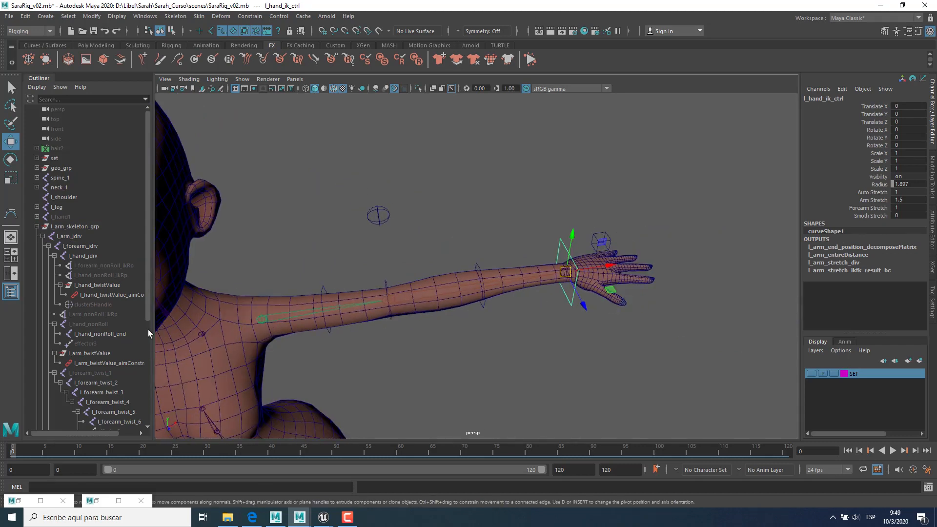
double_click(905, 208)
click(85, 247)
key(f)
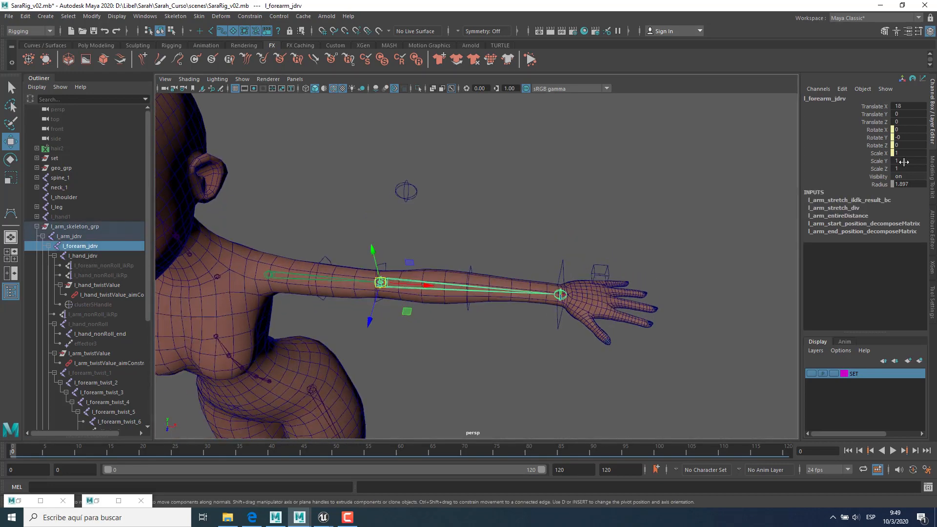
double_click(910, 108)
click(96, 253)
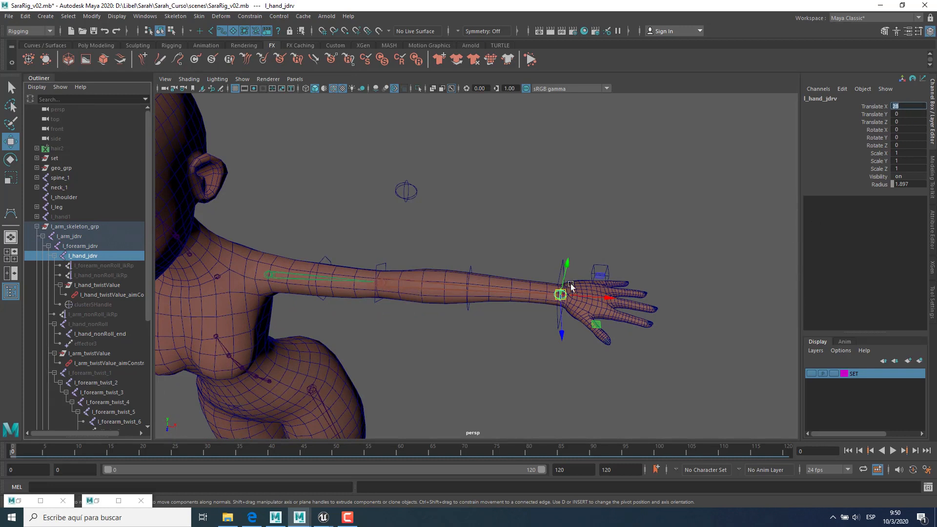
key(Return)
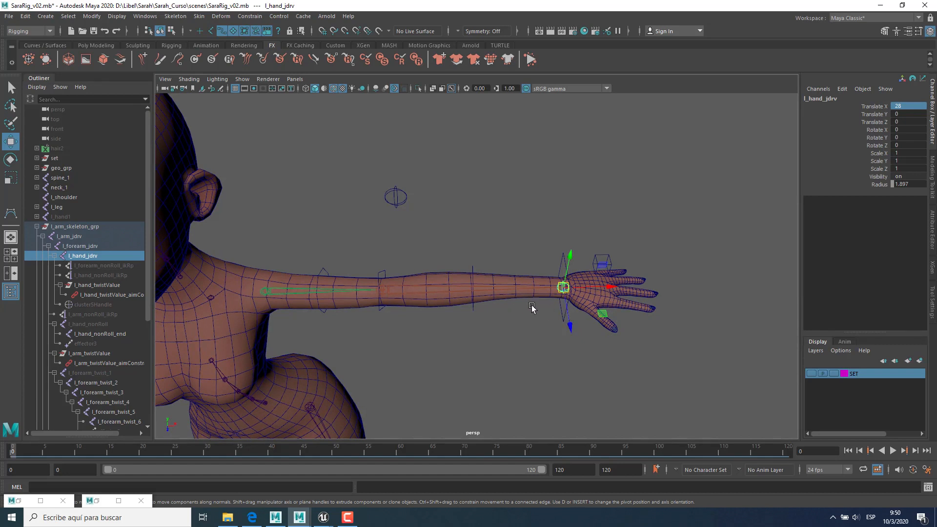
alt+drag(532, 306, 485, 299)
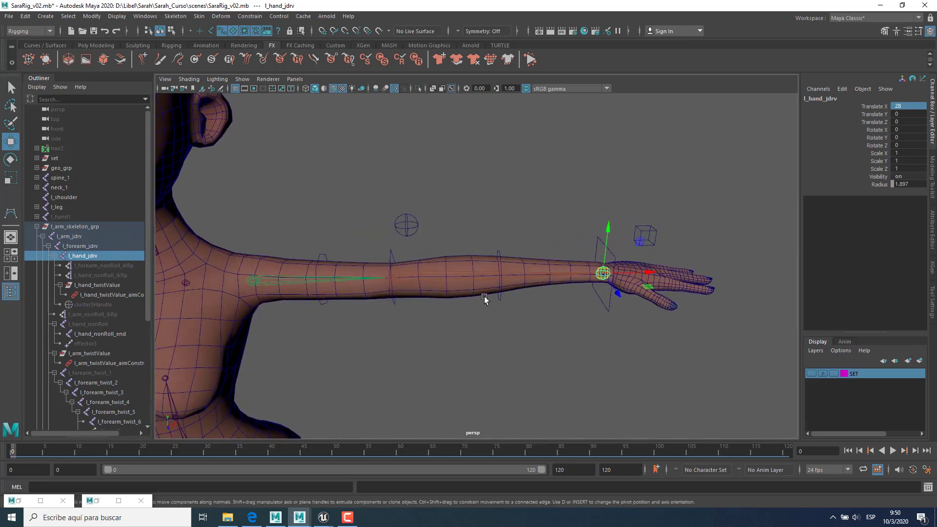
Step: Open the Windows calculator (Calculadora) and add 42 + 27
click(107, 514)
text(cal)
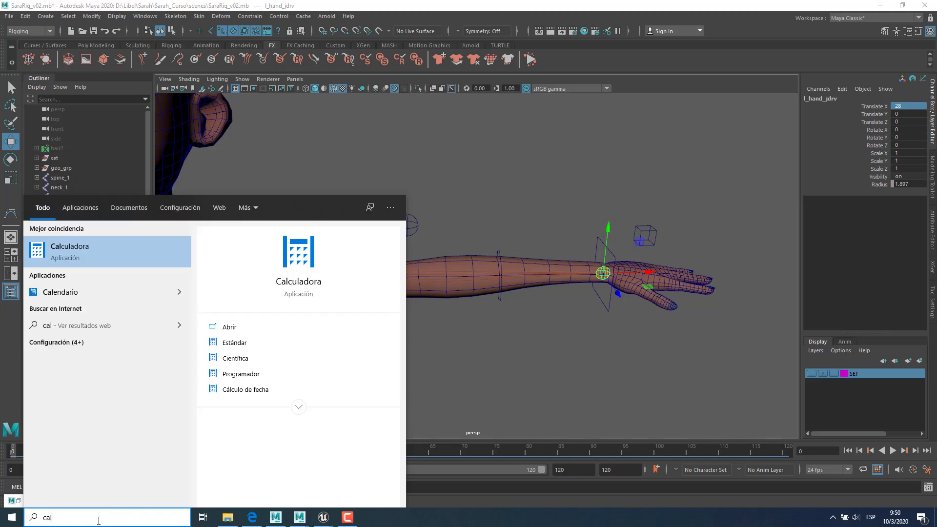
key(Return)
text(42+27)
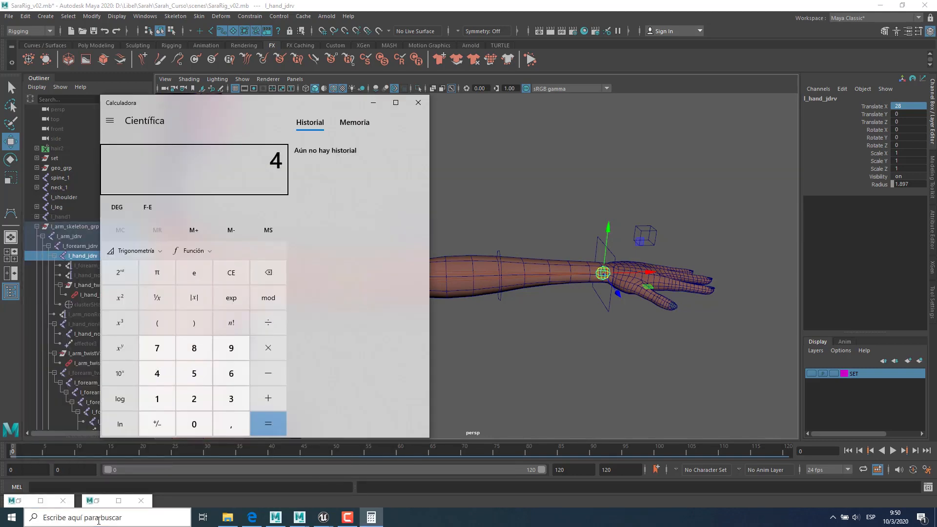
key(Return)
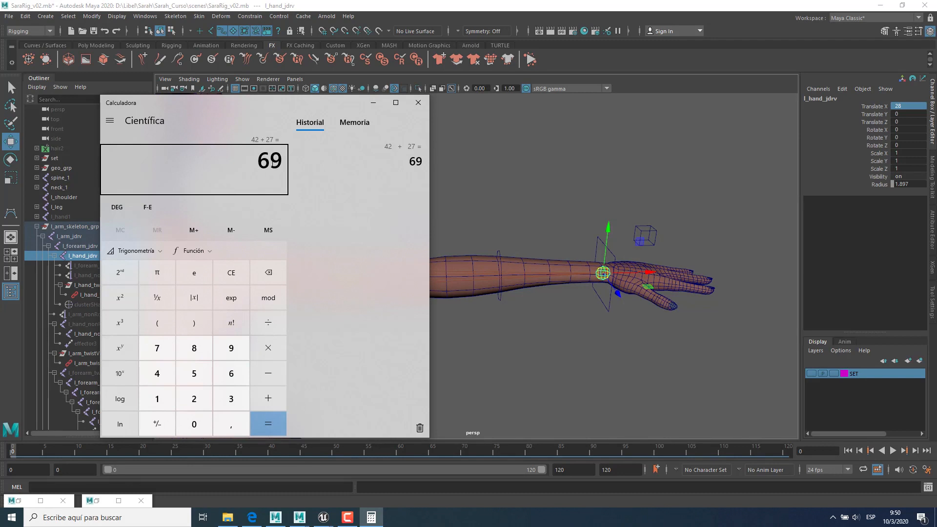
key(alt)
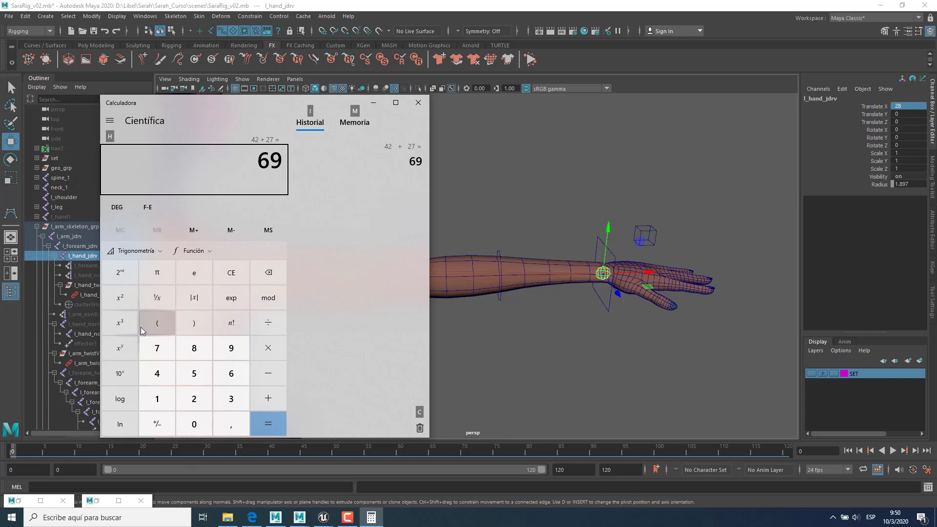
Step: Clear the calculator and multiply 46 by 1.5, and return to the arm rig in Maya
click(232, 278)
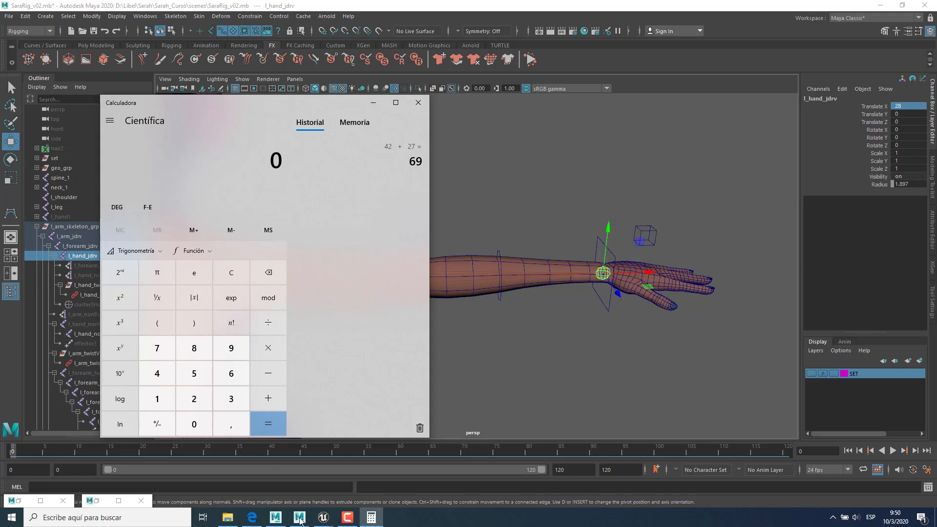
mouse_move(233, 521)
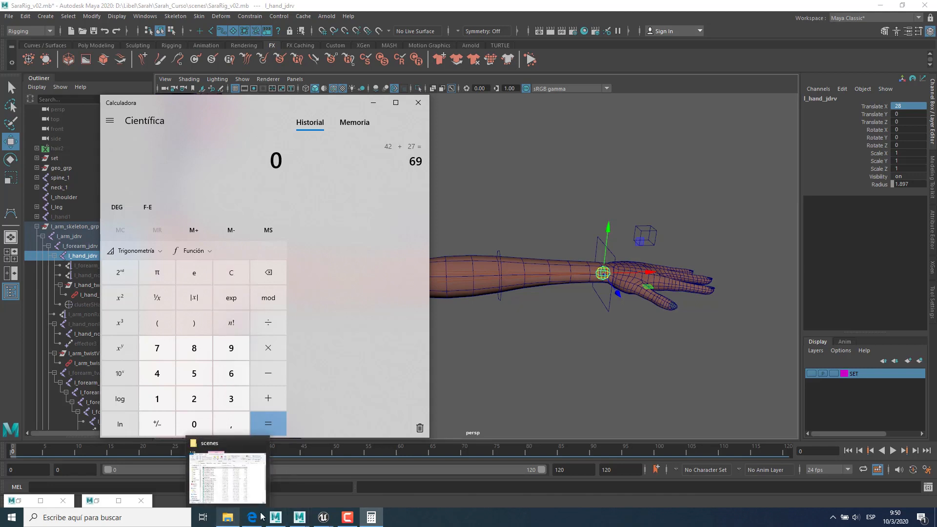
text(4)
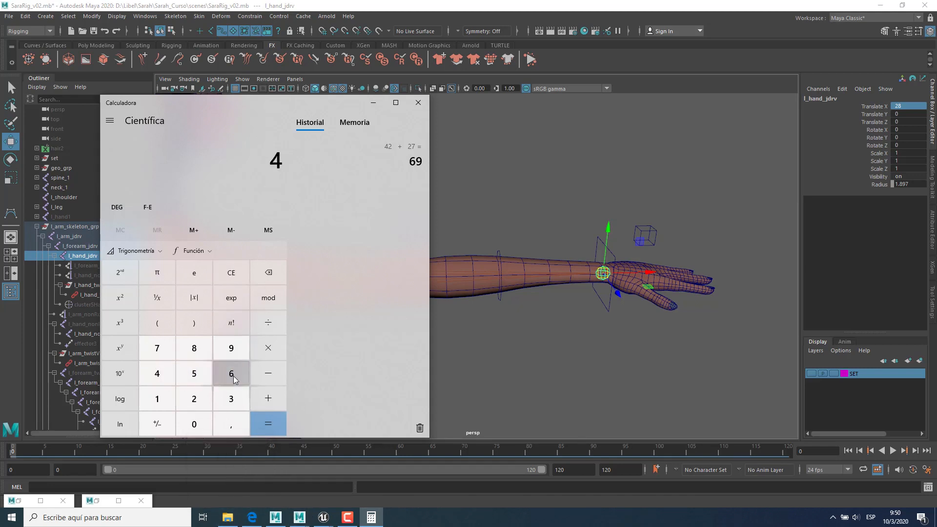
click(234, 378)
click(271, 347)
text(1,5)
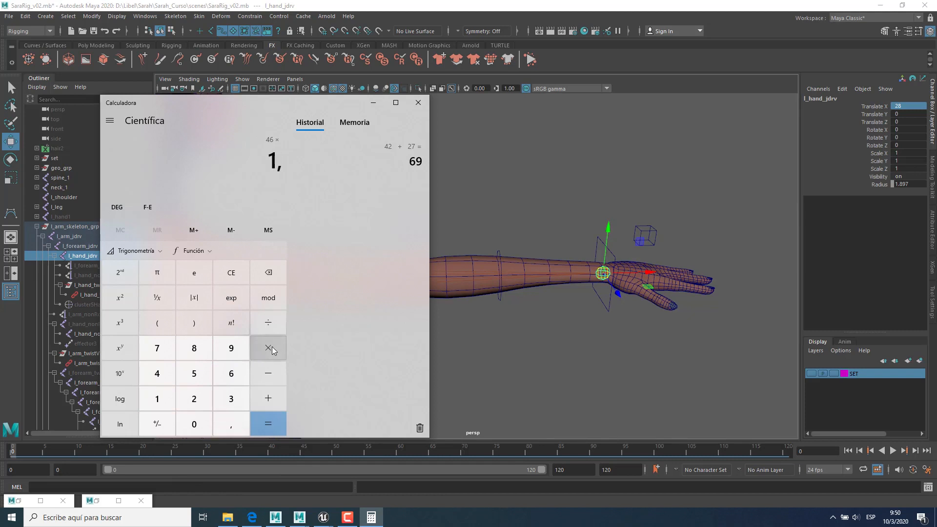
key(Return)
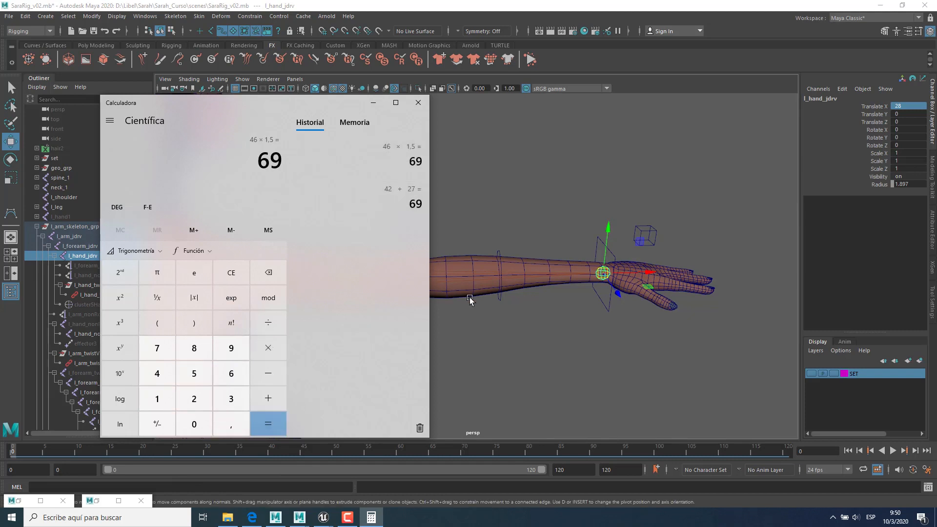
mouse_move(586, 326)
alt+mouse_down()
mouse_move(597, 337)
mouse_move(584, 343)
alt+mouse_up()
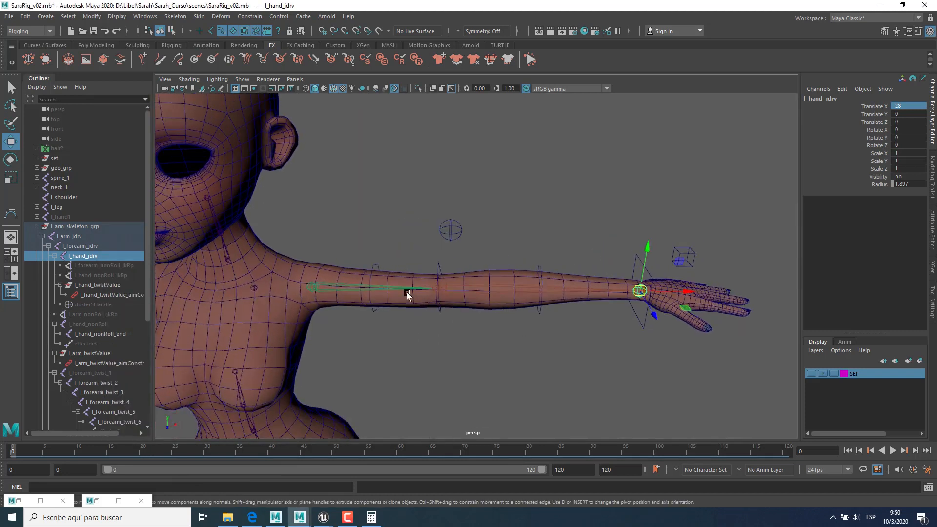
Step: Check the channels of l_arm_ikfk_ctrl and the Forearm Stretch of l_hand_ik_ctrl
click(679, 256)
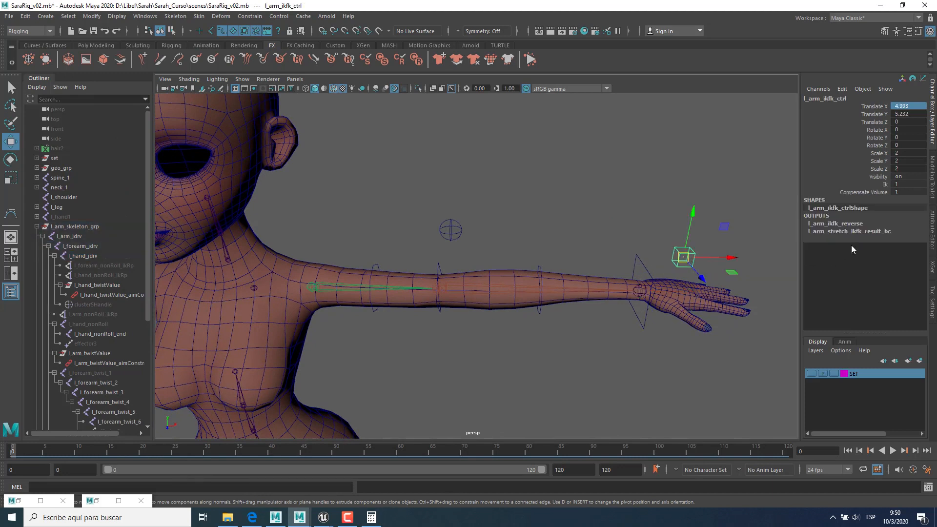
click(642, 263)
double_click(905, 207)
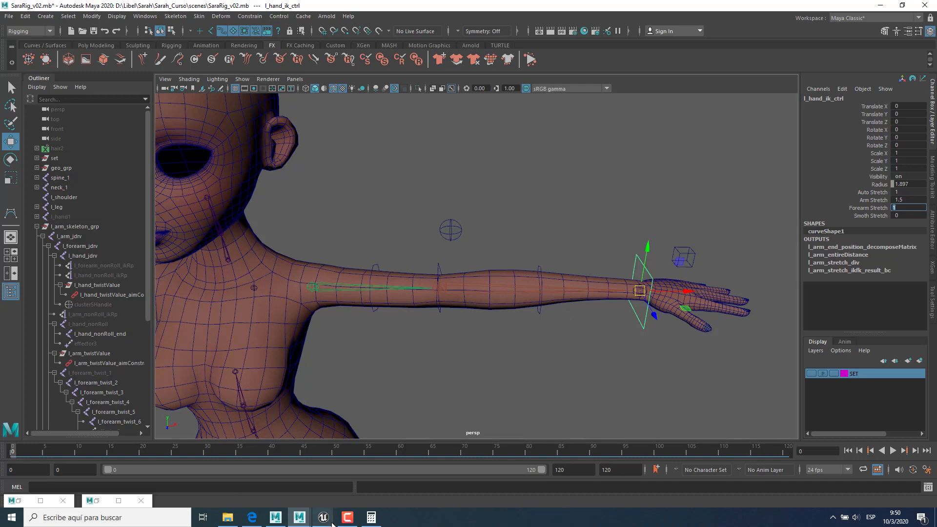
Step: Switch to the calculator, clear it, add 27 + 28 and highlight the result
click(372, 517)
click(231, 272)
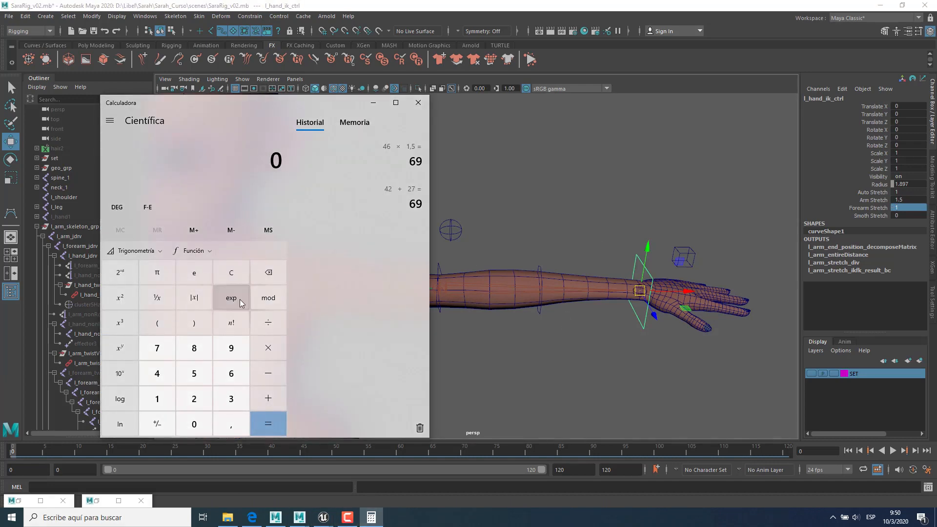
text(27 + 28)
key(Return)
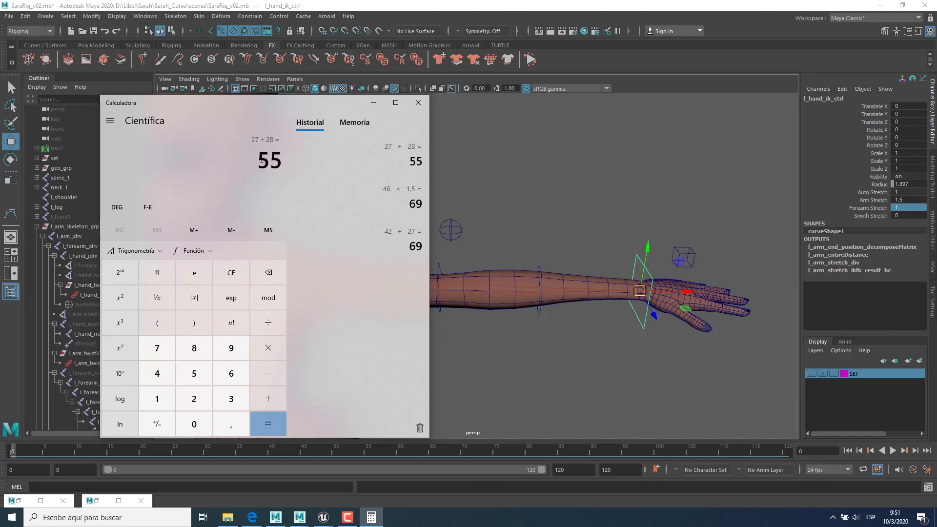
drag(261, 157, 281, 159)
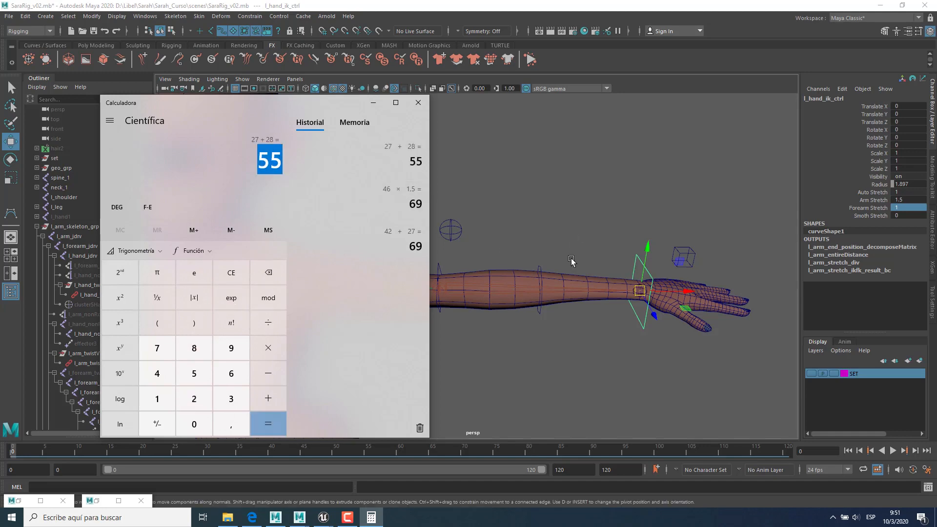
Step: Return to Maya to check l_arm_jdrv and l_forearm_jdrv, and set l_hand_ik_ctrl's Arm Stretch back to 1
alt+middle_drag(672, 316, 727, 318)
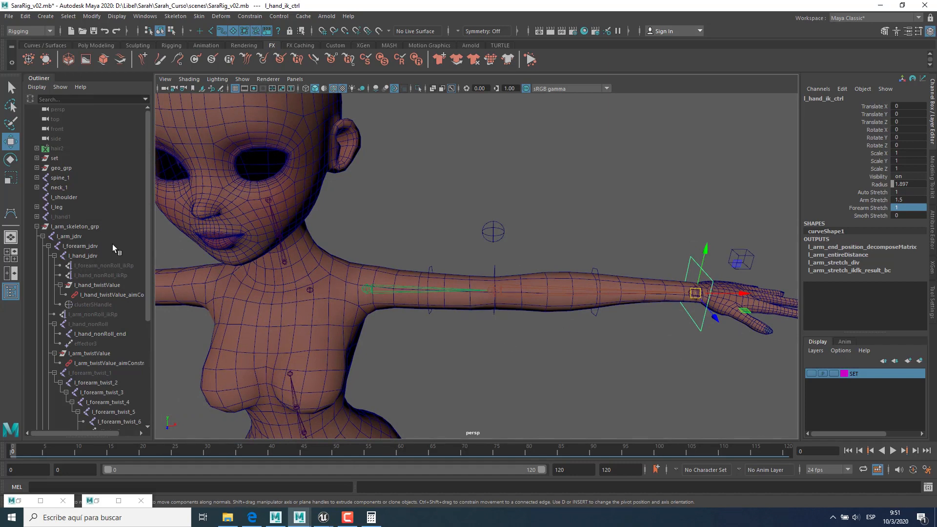
click(91, 238)
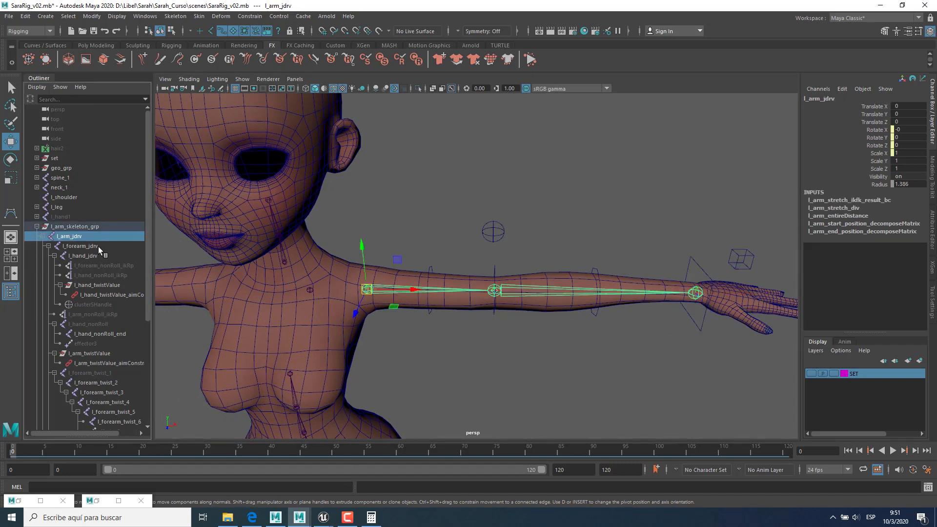
click(98, 247)
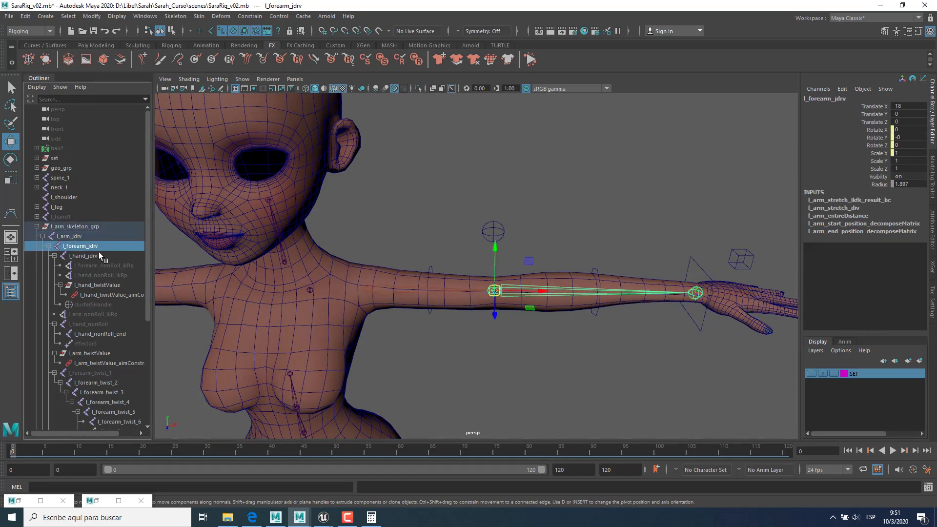
click(708, 273)
double_click(902, 198)
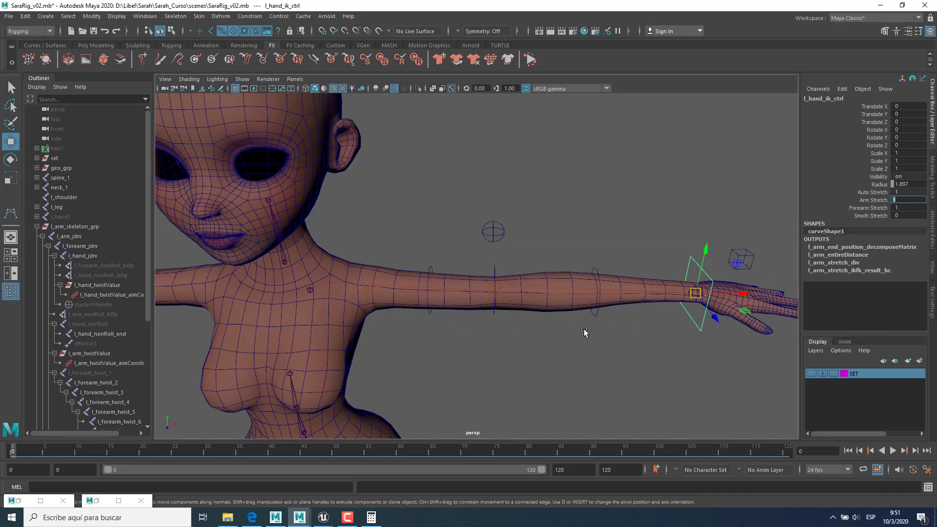
Step: Bring back the Node Editor and add a multiplyDivide node to the arm_stretch graph
click(97, 502)
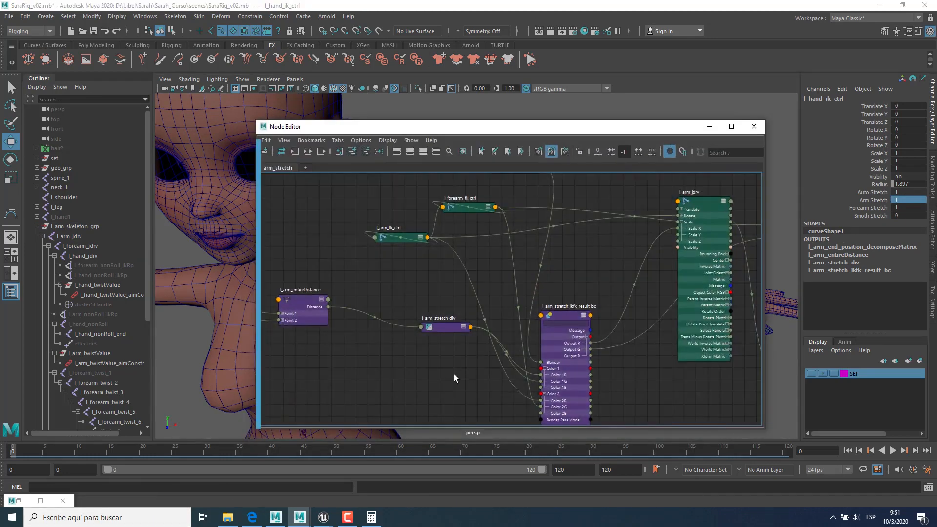
scroll(457, 375, down, 5)
click(442, 385)
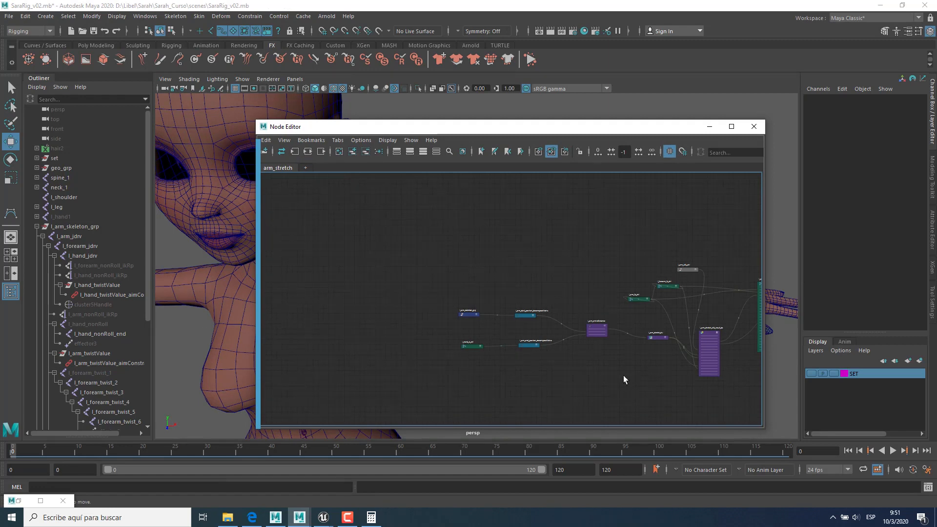
scroll(624, 379, up, 3)
scroll(621, 409, up, 3)
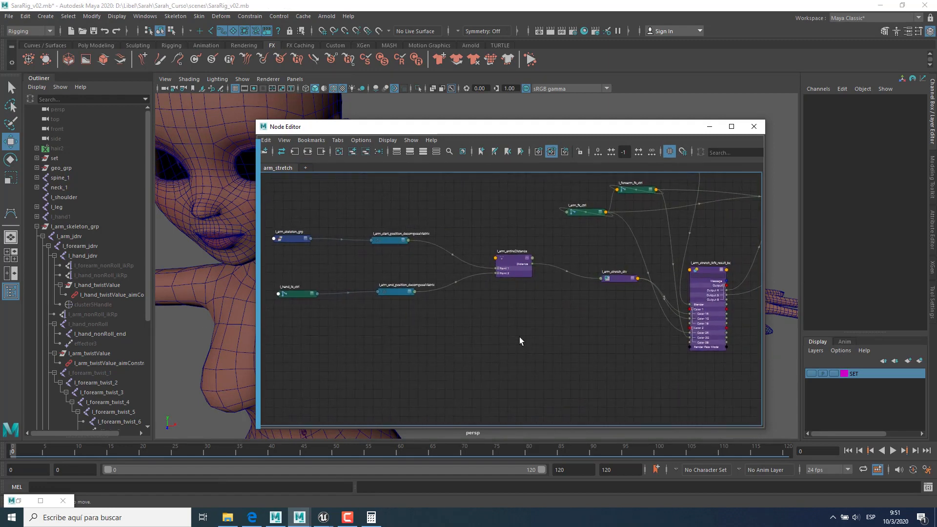
key(Tab)
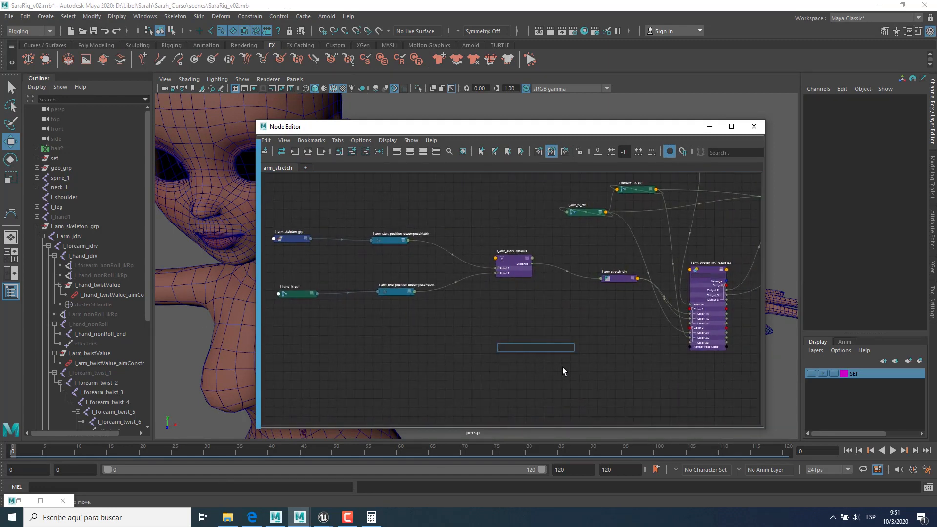
text(m)
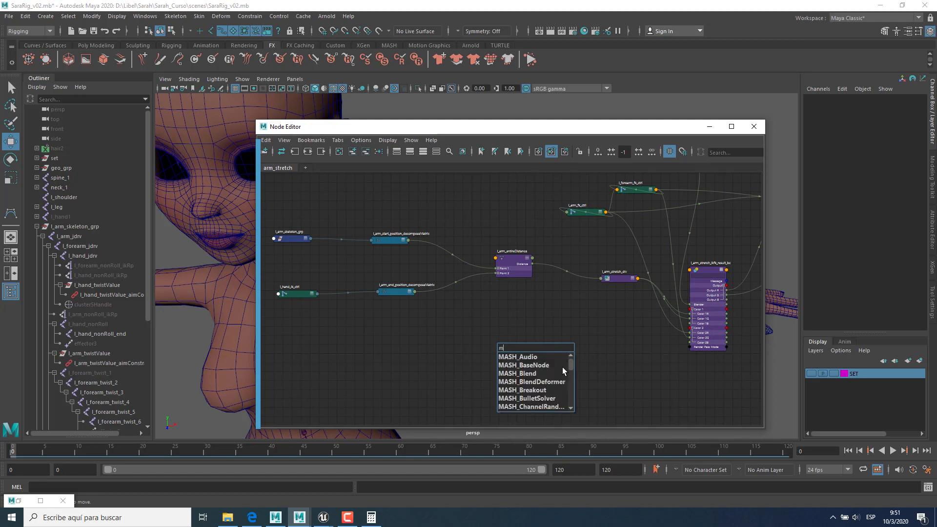
key(BackSpace)
text(a)
key(BackSpace)
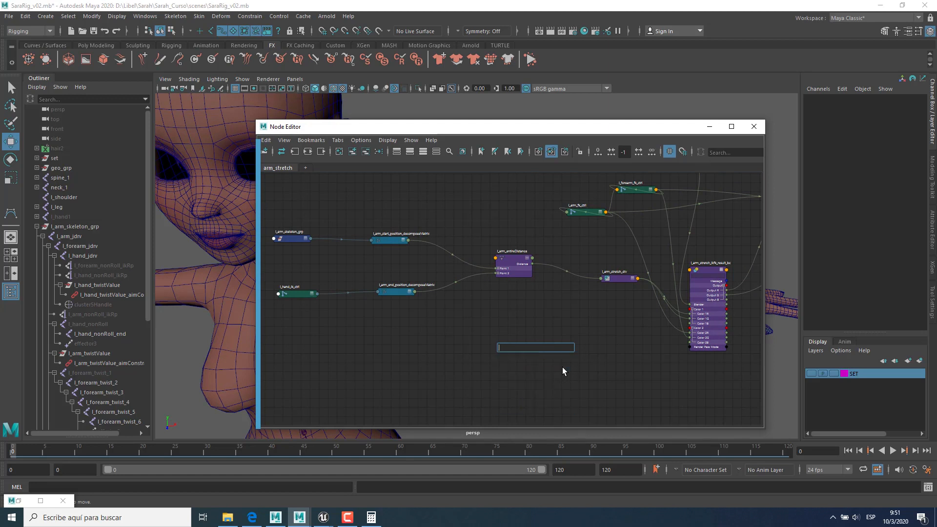
text(mul)
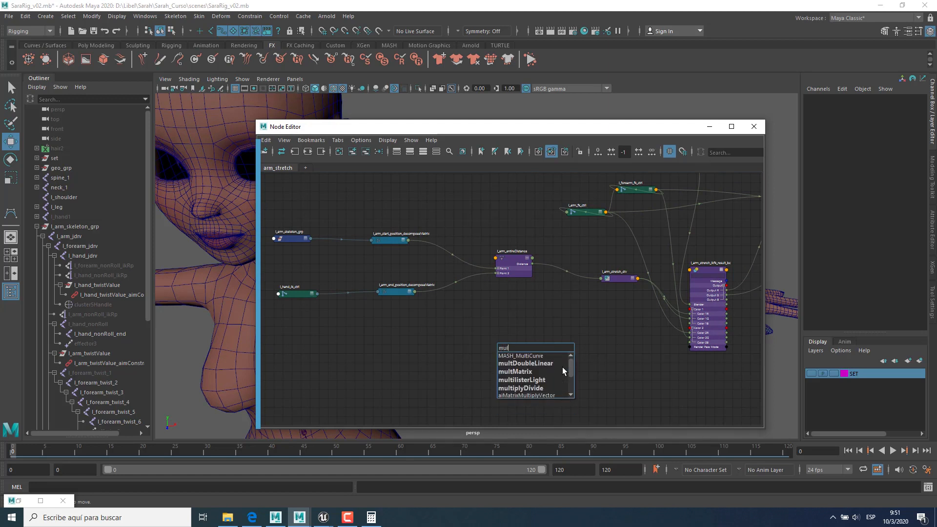
click(531, 389)
Step: Place the multiplyDivide node below l_arm_end_position_decomposeMatrix
alt+middle_drag(569, 361, 611, 361)
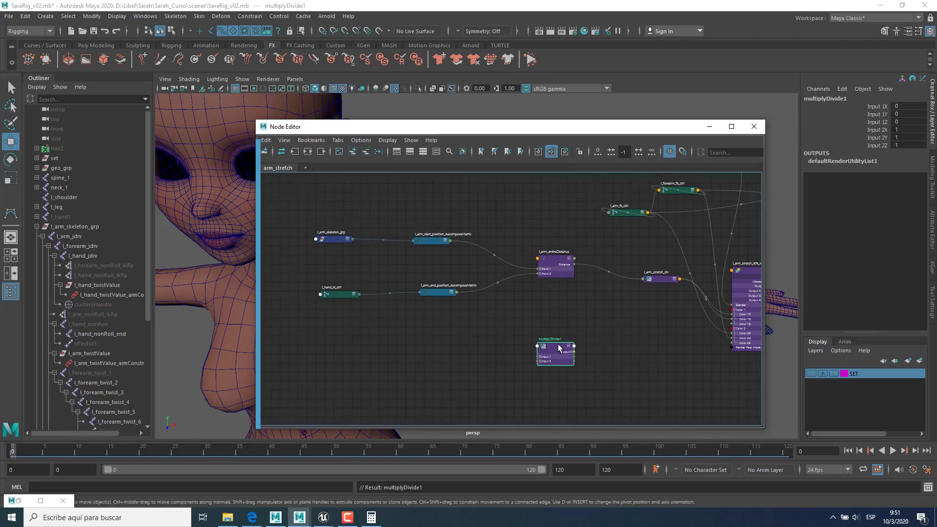
drag(550, 342, 449, 333)
alt+middle_drag(485, 341, 563, 347)
alt+right_drag(528, 343, 572, 379)
alt+middle_drag(572, 379, 498, 374)
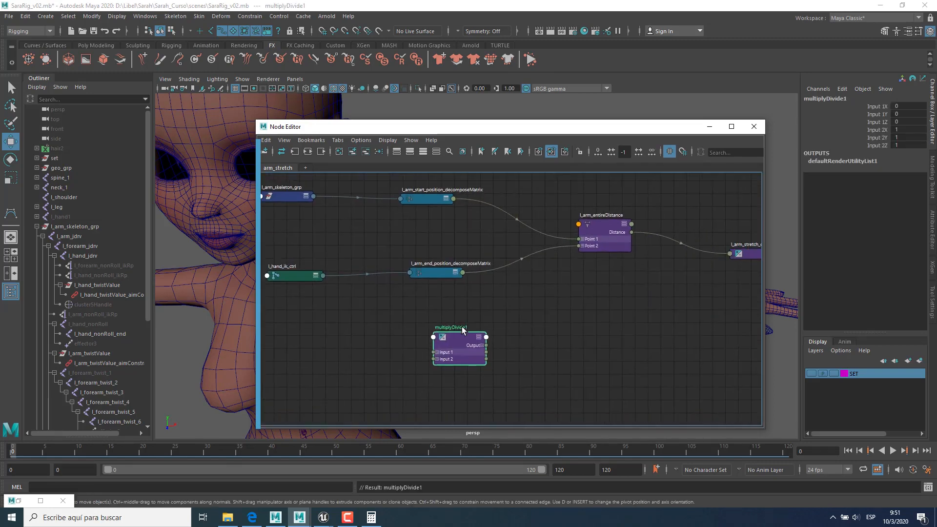
drag(465, 337, 490, 337)
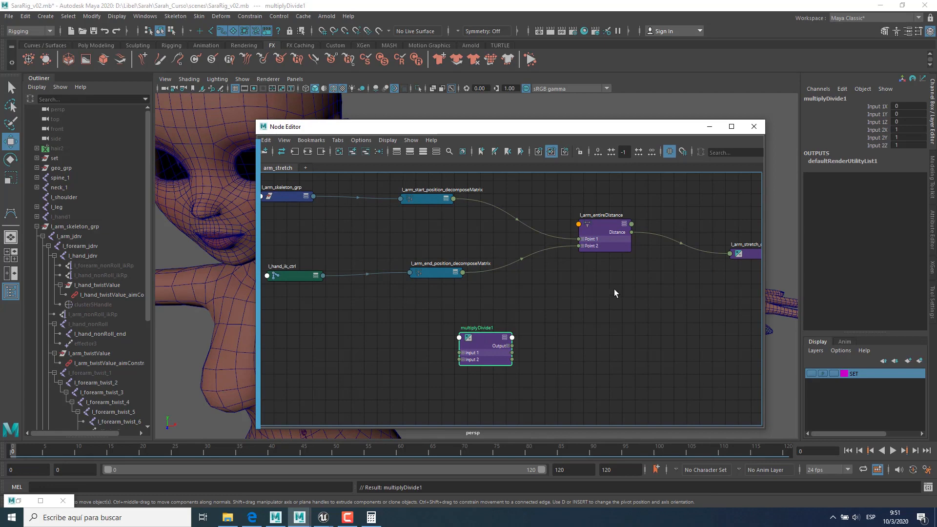
alt+middle_drag(564, 288, 311, 290)
alt+right_drag(472, 291, 442, 273)
alt+middle_drag(525, 285, 536, 310)
scroll(88, 376, down, 5)
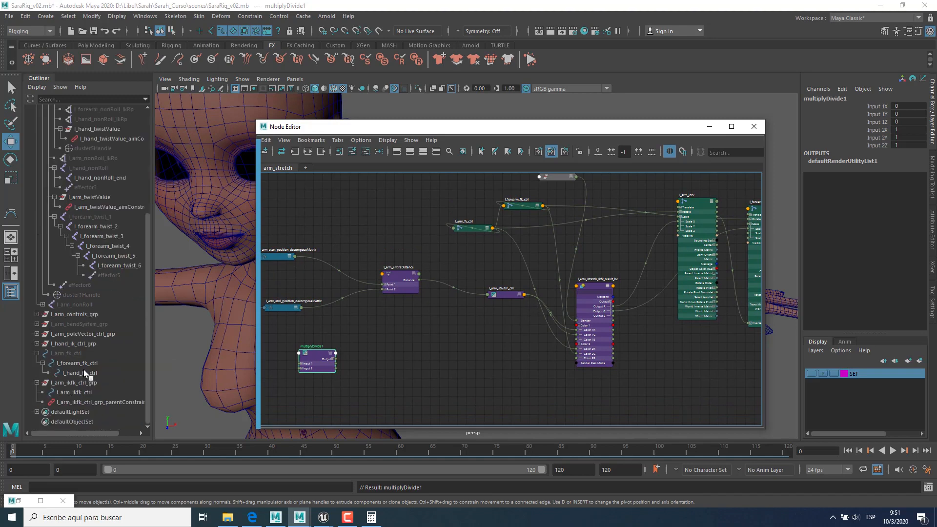
click(76, 393)
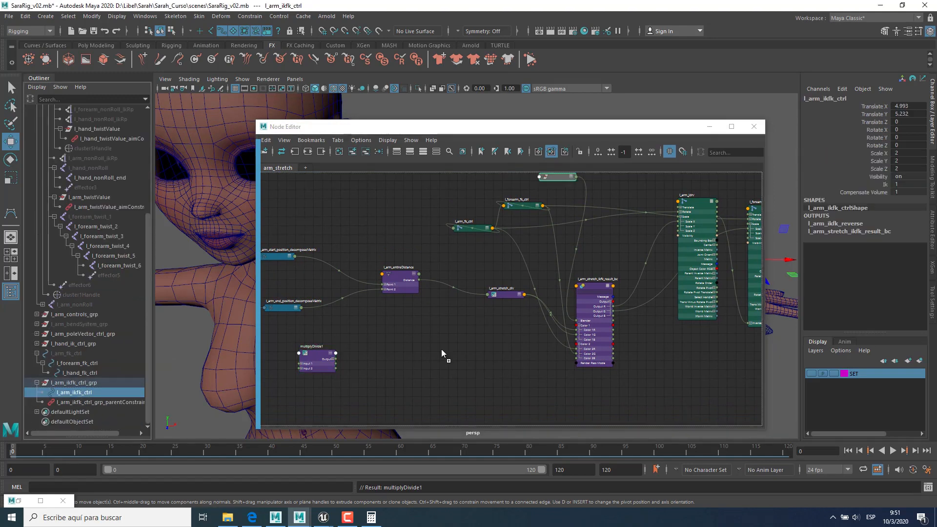
alt+middle_drag(486, 370, 604, 368)
alt+right_drag(608, 364, 503, 331)
alt+middle_drag(503, 331, 476, 337)
alt+middle_drag(576, 337, 502, 327)
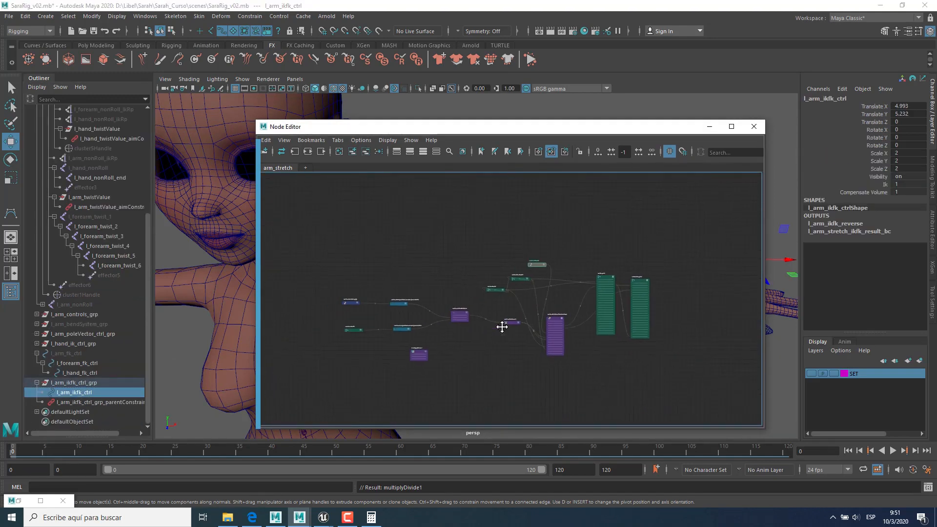
middle_drag(93, 392, 511, 362)
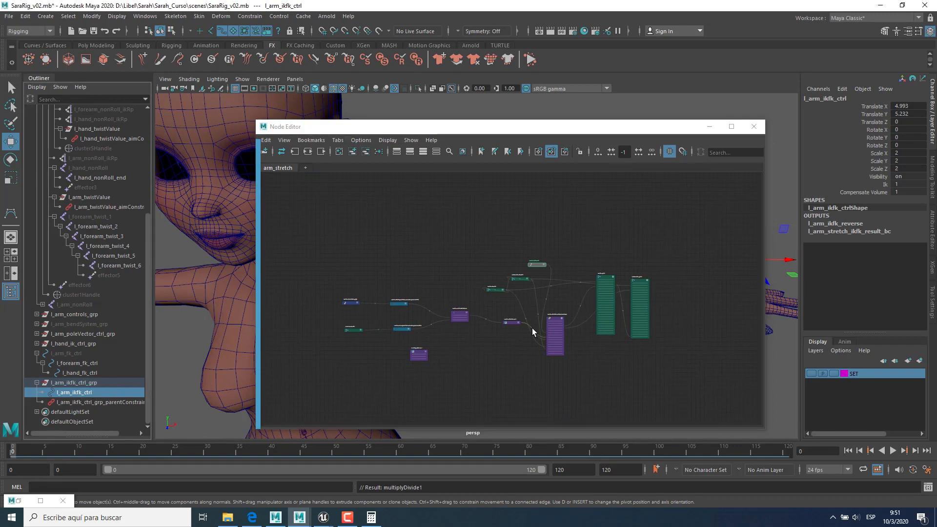
click(352, 152)
alt+right_drag(456, 211, 572, 333)
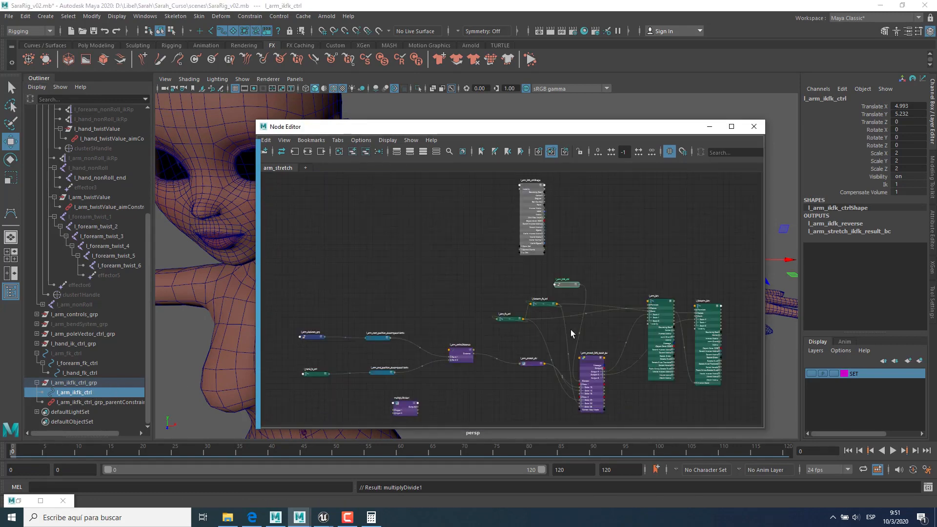
click(531, 192)
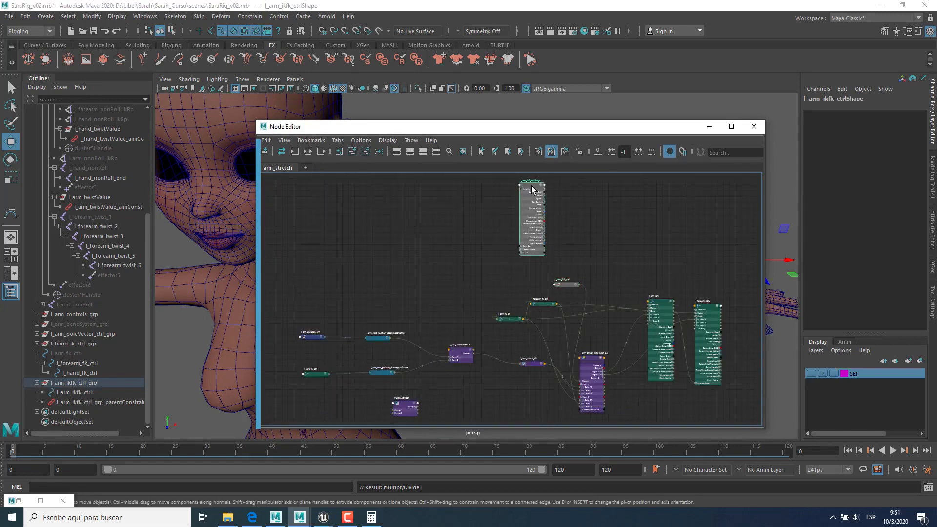
click(365, 152)
click(76, 392)
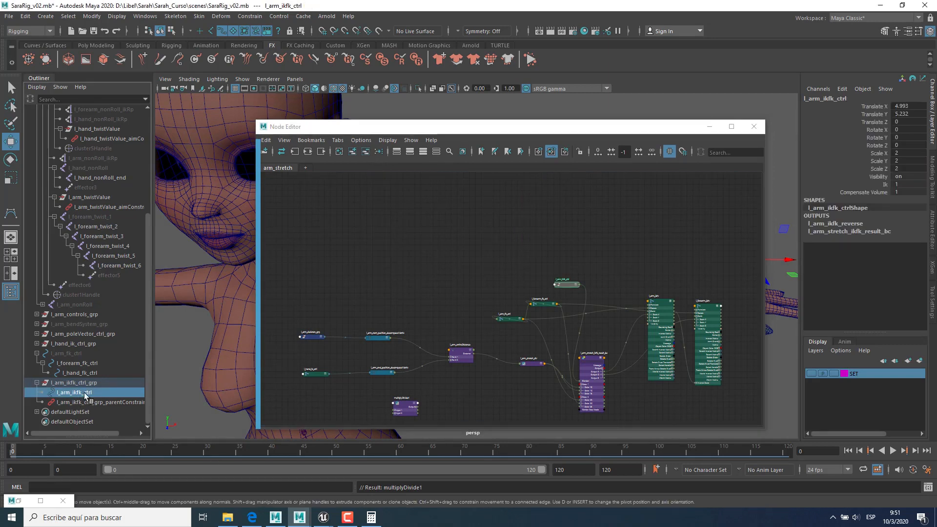
click(81, 373)
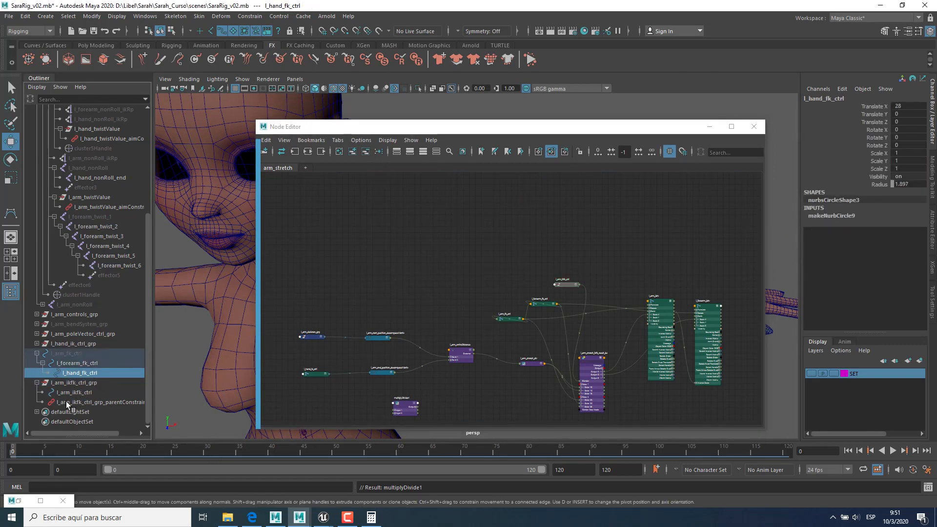
Step: Select l_hand_ik_ctrl in the hierarchy and expand its node in the graph to show all attributes, including the stretch ones
click(36, 343)
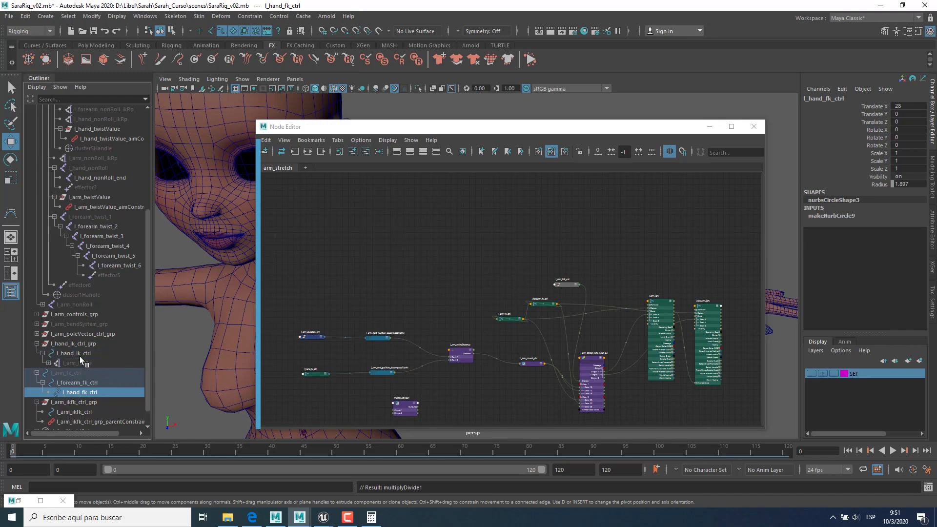
click(78, 354)
alt+middle_drag(328, 398, 365, 355)
scroll(464, 345, up, 5)
alt+middle_drag(511, 332, 385, 278)
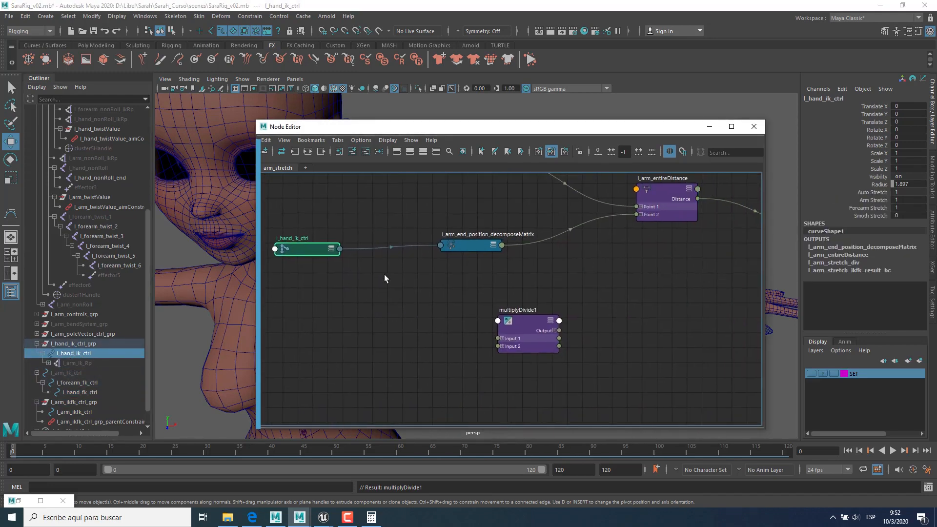
click(331, 249)
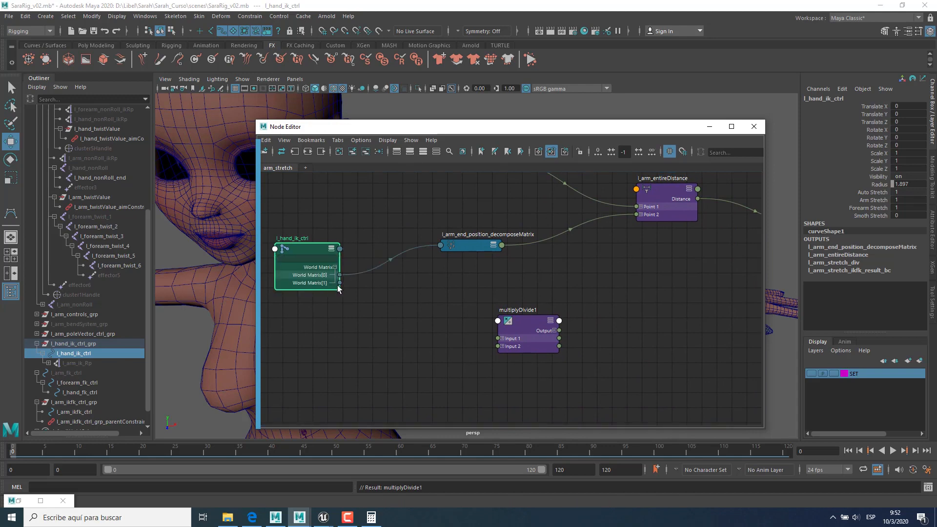
click(397, 151)
click(423, 152)
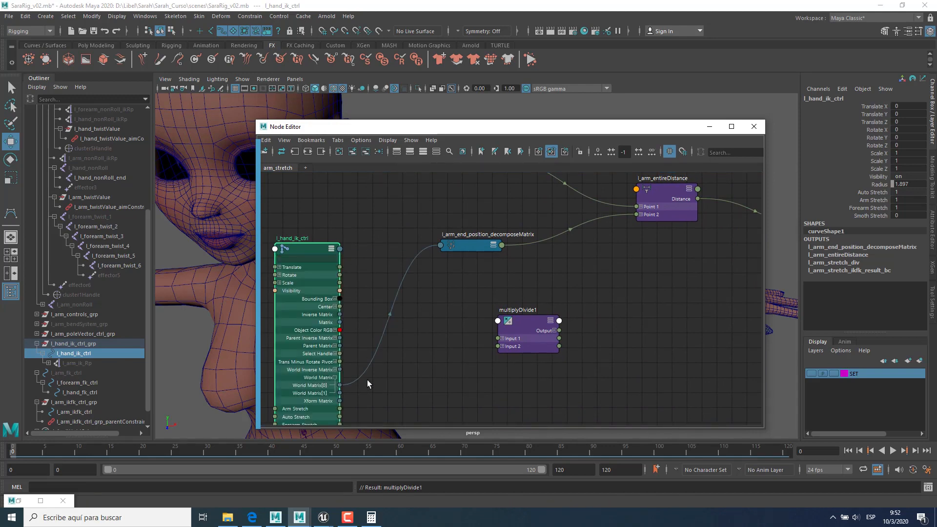
alt+middle_drag(391, 401, 384, 301)
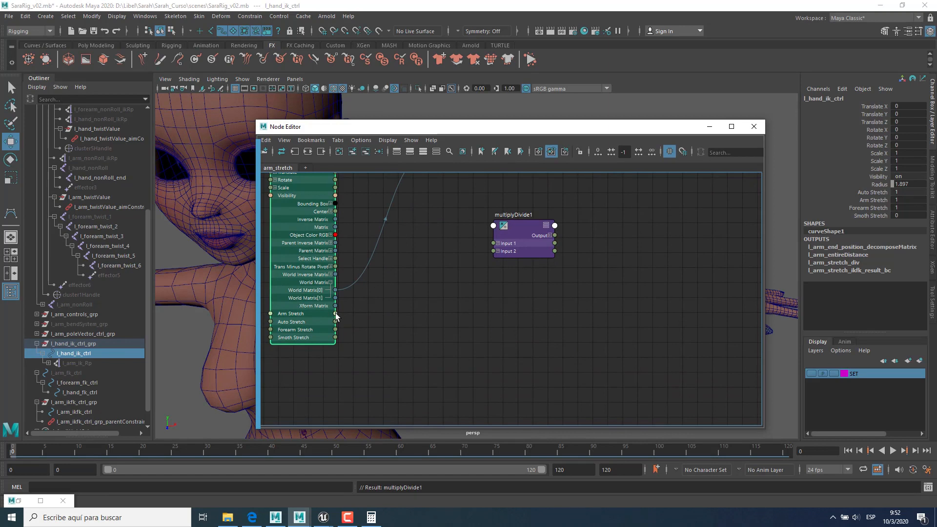
Step: Connect l_hand_ik_ctrl's Arm Stretch to Input 1X and Forearm Stretch to Input 1Y of the multiplyDivide node
click(498, 243)
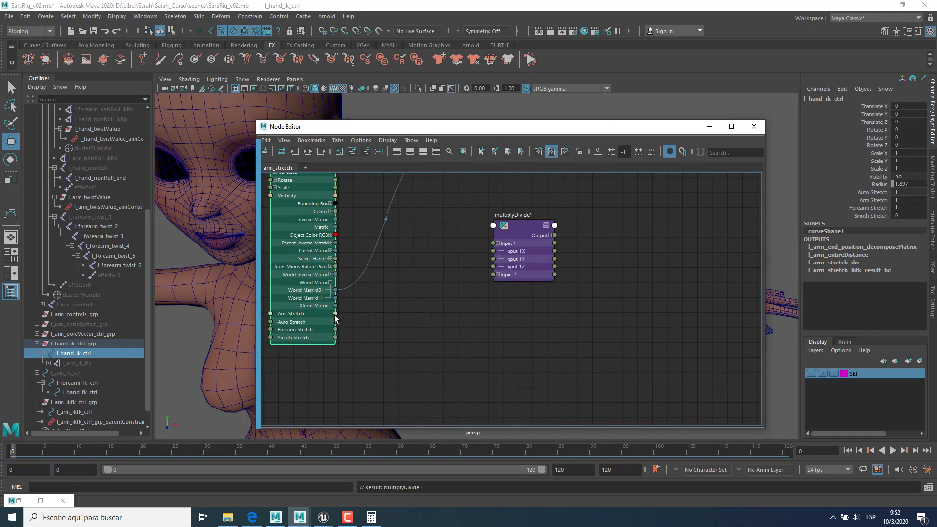
drag(335, 314, 494, 251)
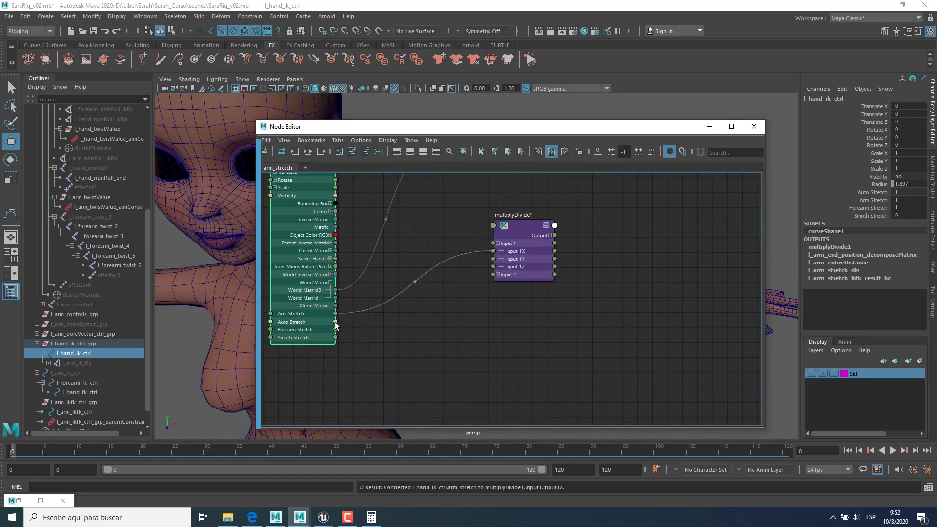
drag(335, 322, 494, 259)
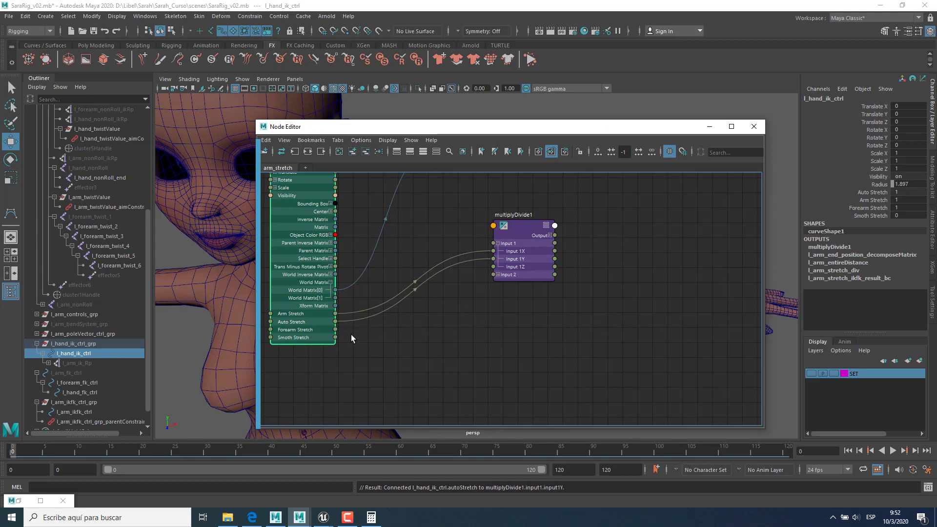
drag(336, 330, 472, 284)
drag(496, 261, 494, 259)
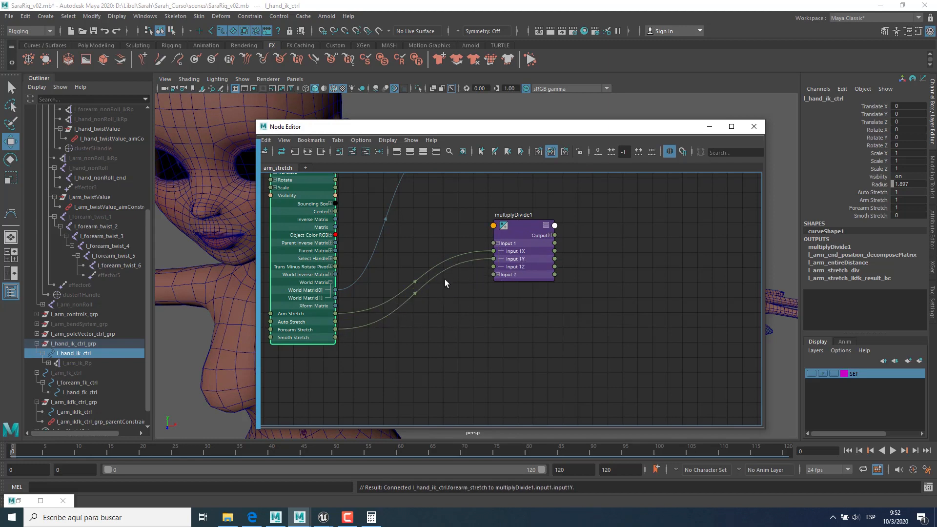
Step: Set the multiplyDivide node's Input 2X to 18 and Input 2Y to 28
click(525, 255)
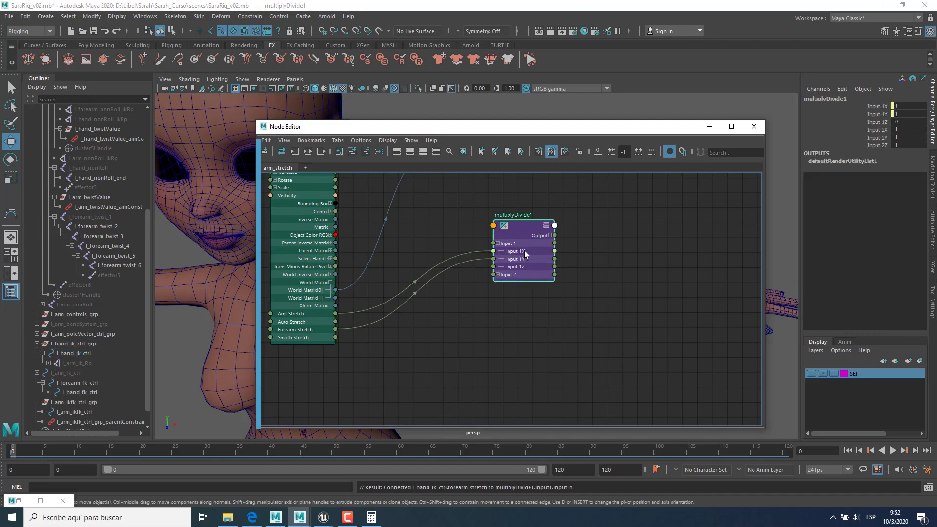
mouse_move(479, 320)
alt+middle_down()
mouse_move(461, 327)
mouse_move(464, 320)
alt+middle_up()
click(908, 130)
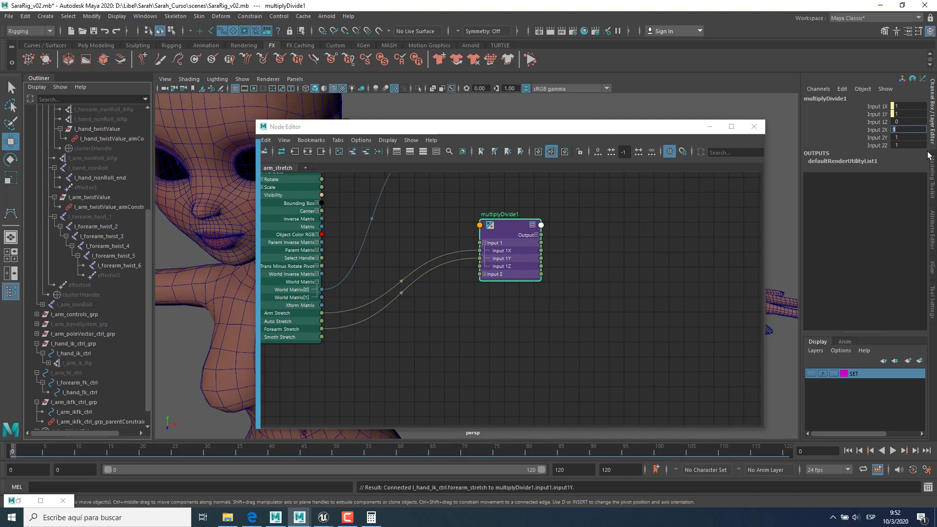
text(18)
key(Tab)
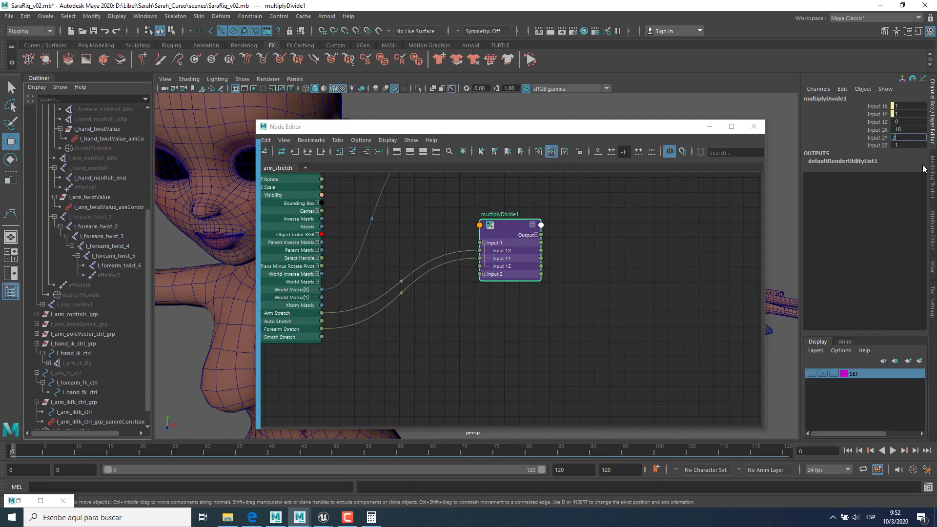
click(906, 137)
alt+middle_drag(567, 320, 512, 339)
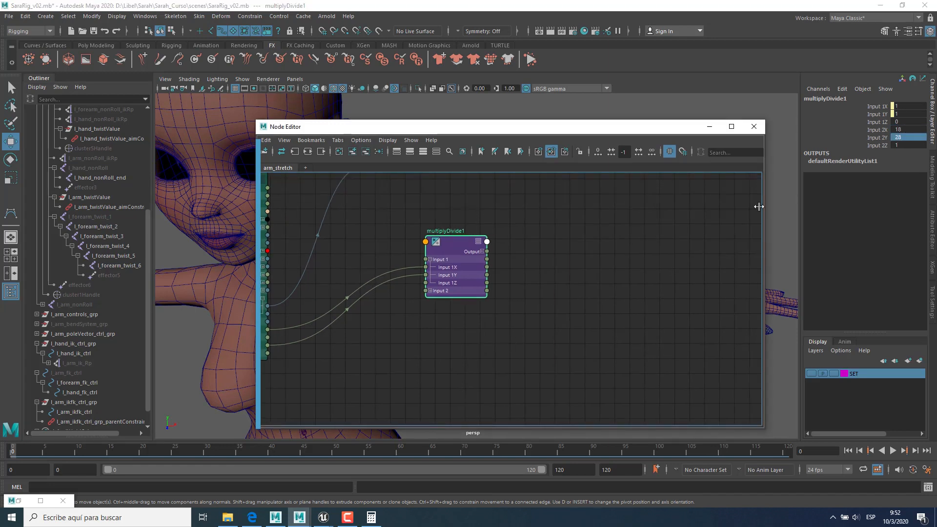
alt+middle_drag(391, 307, 482, 296)
alt+middle_drag(332, 266, 330, 315)
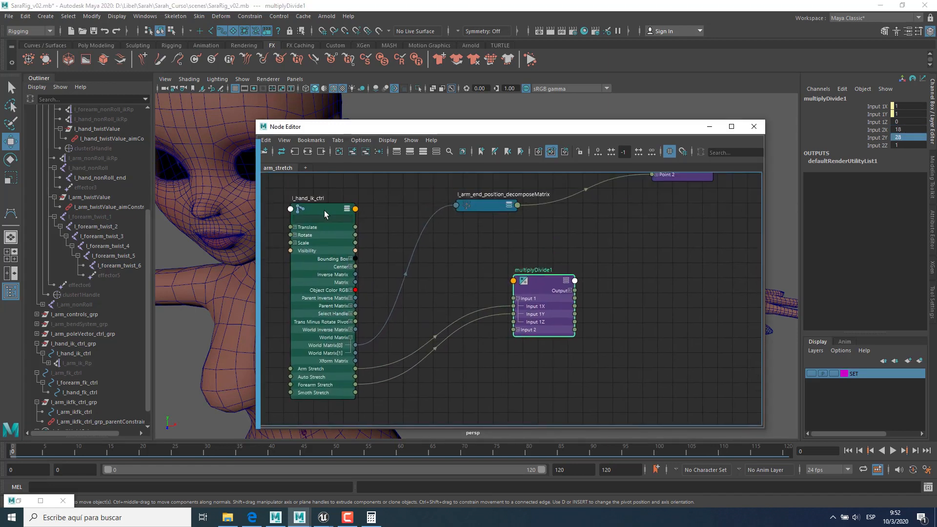
Step: Rename the multiplyDivide node fed by the Arm and Forearm Stretch attributes as l_arm_manualstretch_mul
click(325, 211)
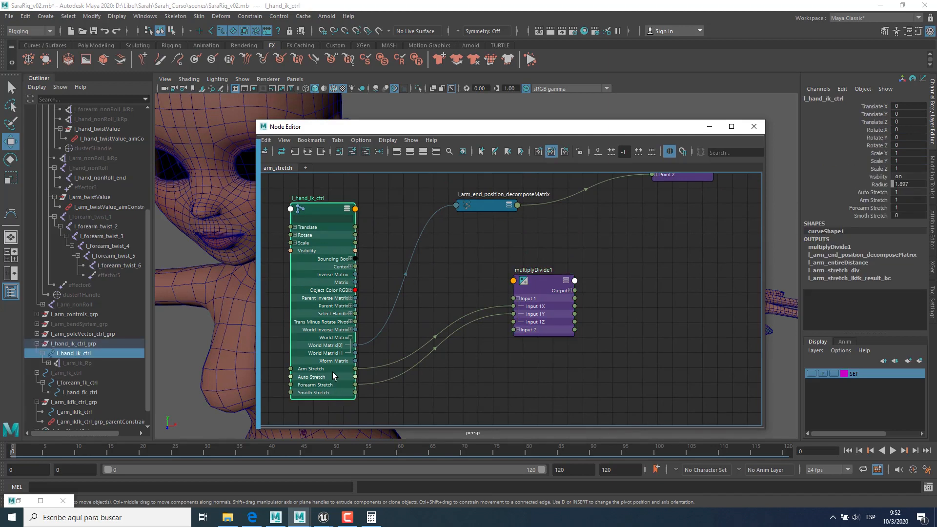
alt+middle_drag(620, 335, 510, 340)
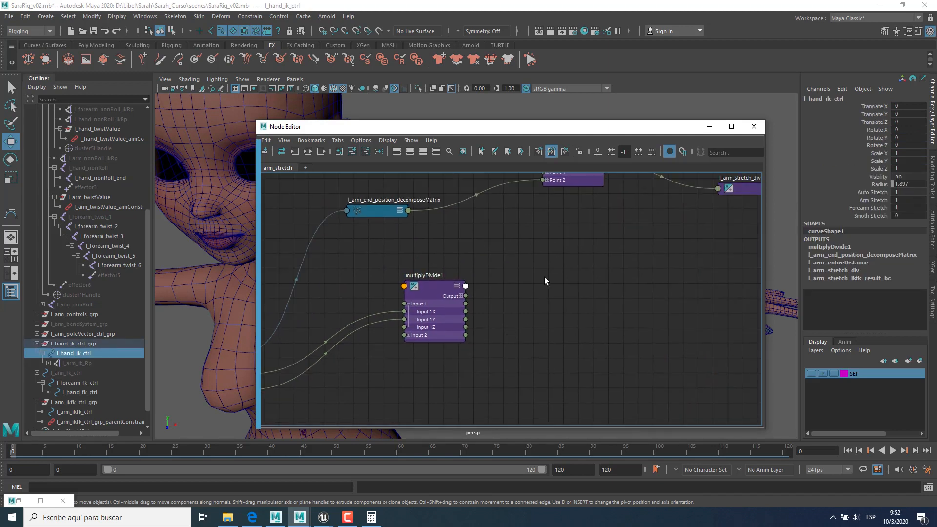
click(545, 279)
double_click(426, 274)
text(l_arm)
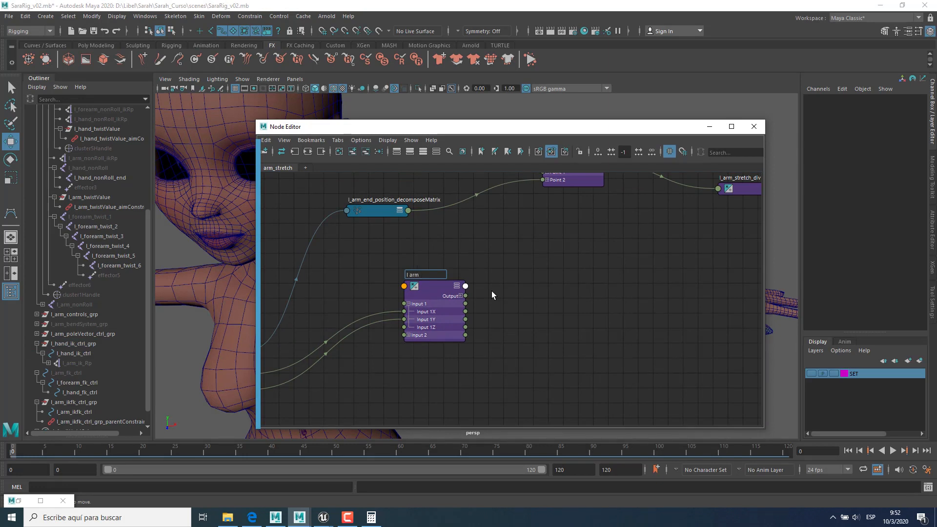
text(_str)
key(BackSpace)
key(BackSpace)
key(BackSpace)
text(anual)
text(stretc)
text(h)
text(-mul)
key(Return)
Step: Create an addDoubleLinear node and place it beside the outputs of l_arm_manualstretch_mul
mouse_move(491, 291)
alt+middle_down()
mouse_move(515, 321)
mouse_move(489, 292)
alt+middle_up()
key(Tab)
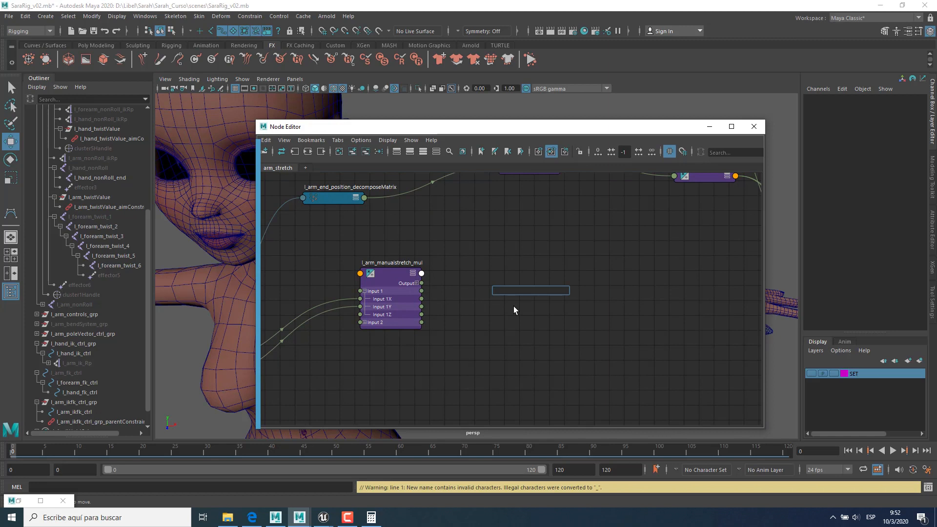
text(mu)
key(BackSpace)
key(BackSpace)
text(ad)
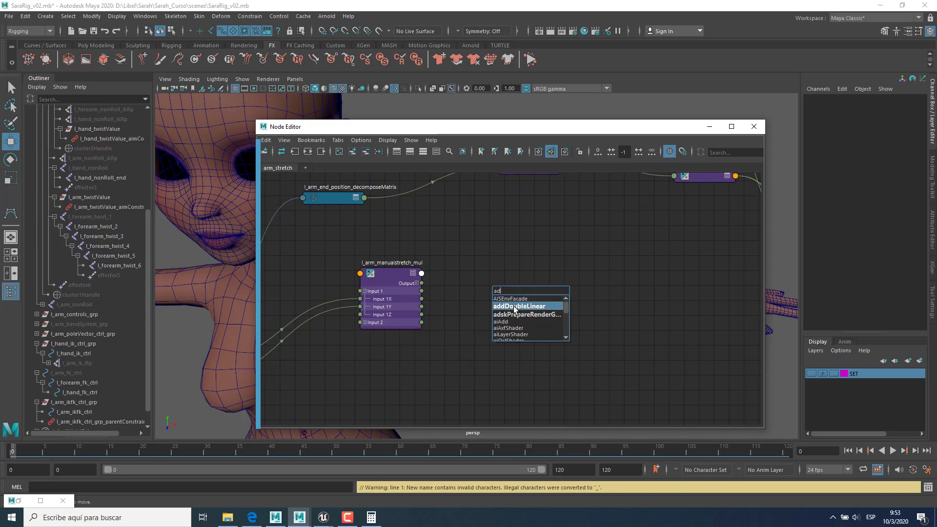
click(514, 306)
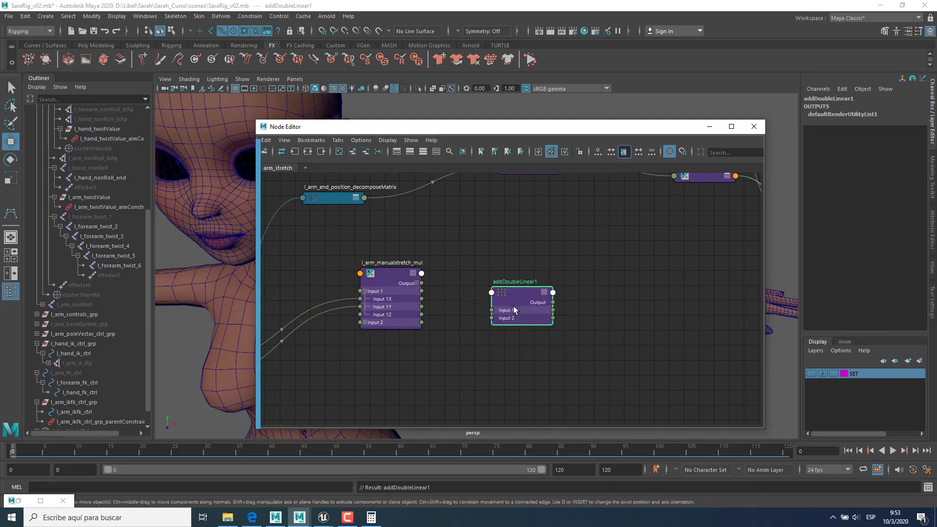
drag(519, 296, 514, 268)
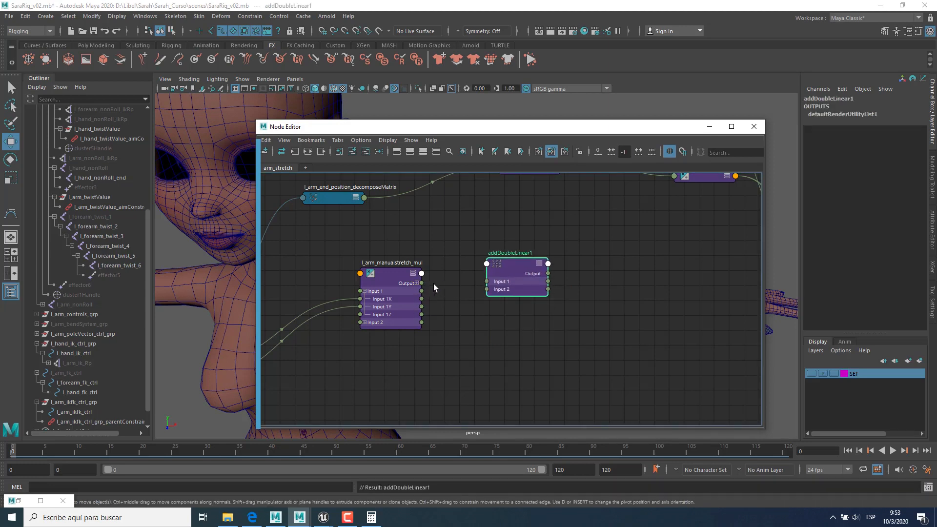
Step: Connect l_arm_manualstretch_mul's Output X to Input 1 and Output Y to Input 2 of the addDoubleLinear node
click(417, 284)
drag(421, 291, 487, 282)
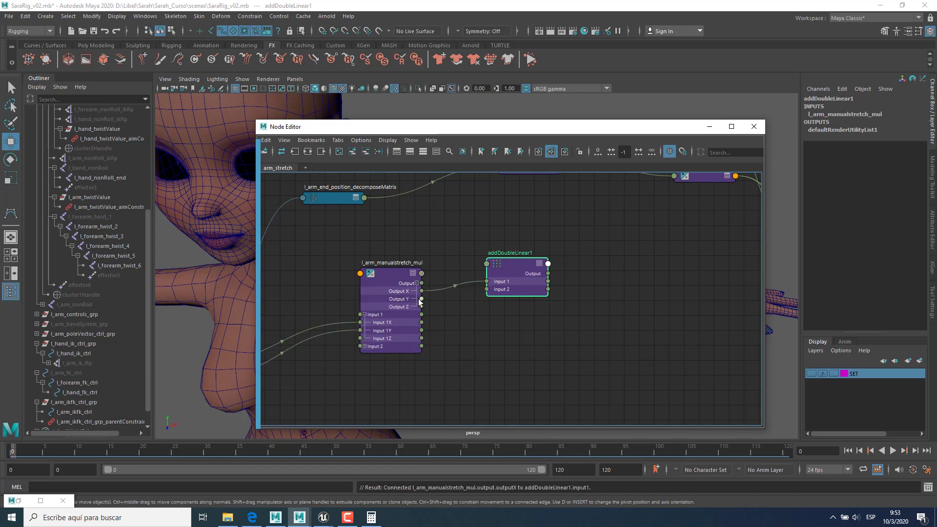
drag(421, 298, 487, 290)
alt+middle_drag(478, 324, 445, 325)
drag(487, 260, 488, 269)
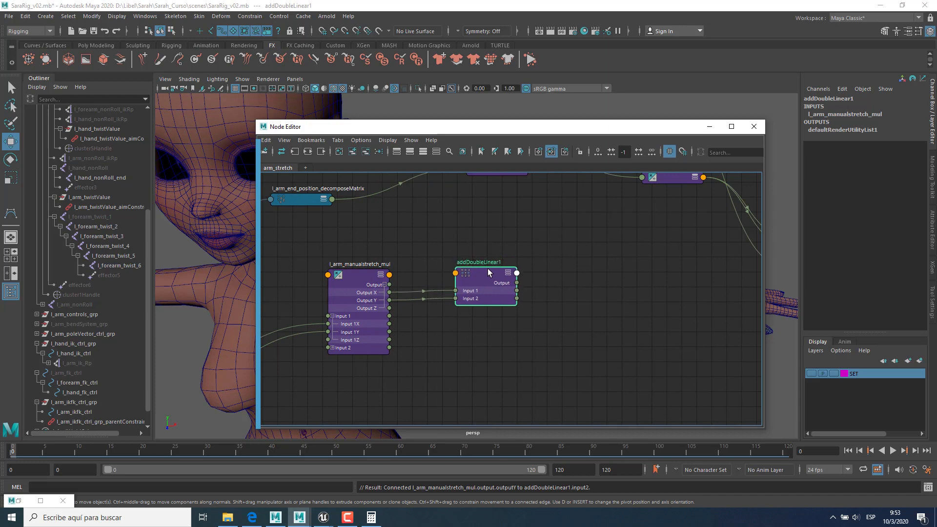
Step: Rename the addDoubleLinear node as l_arm_manualstretch_add
click(383, 299)
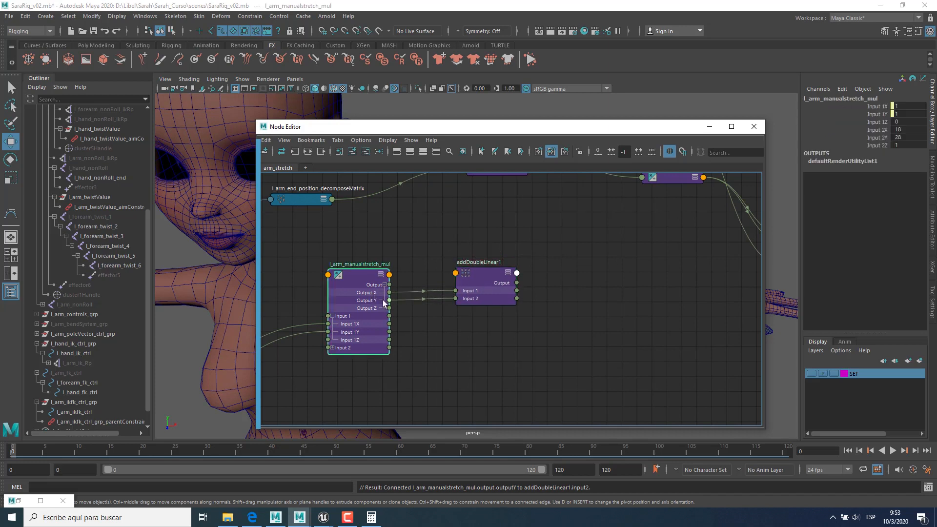
click(480, 273)
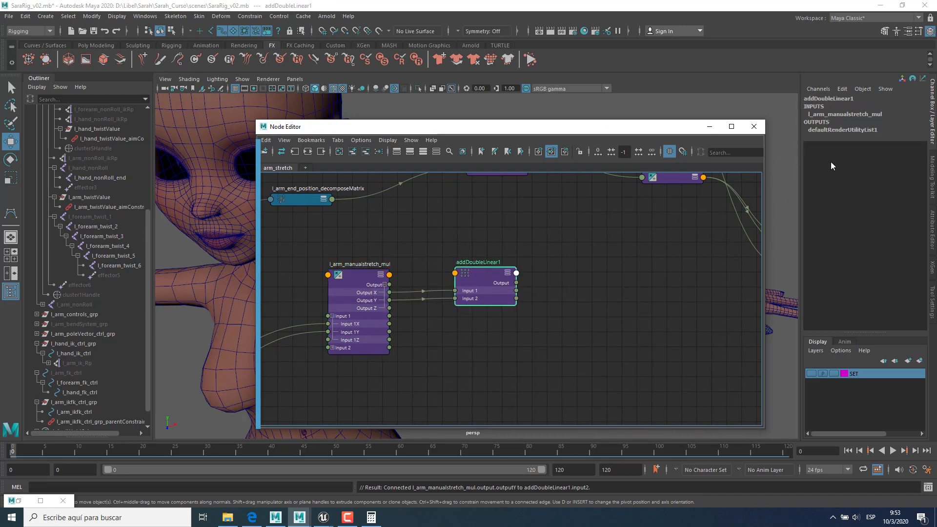
double_click(481, 273)
text(l)
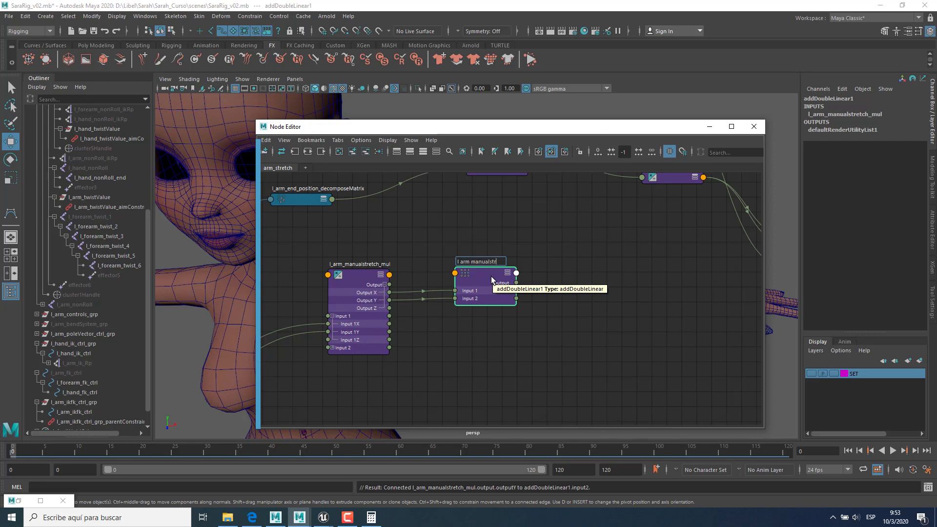
text(_add)
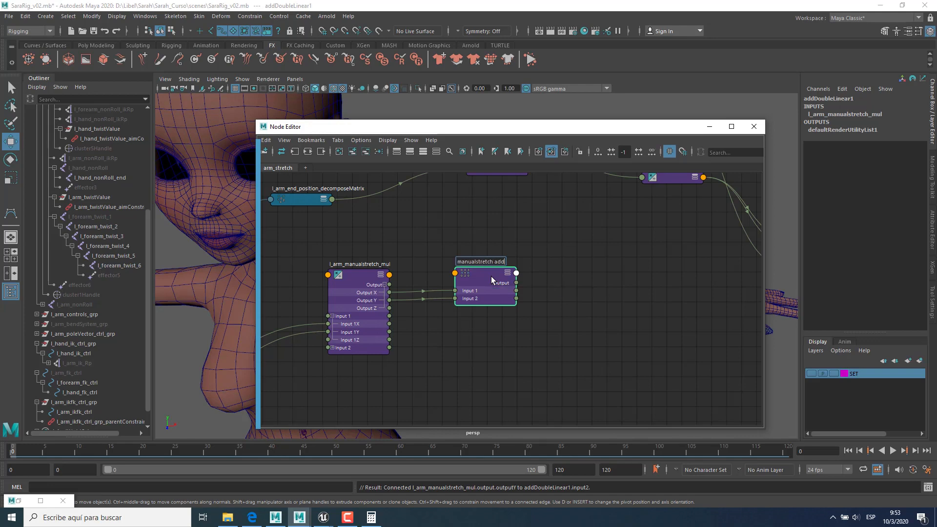
key(Return)
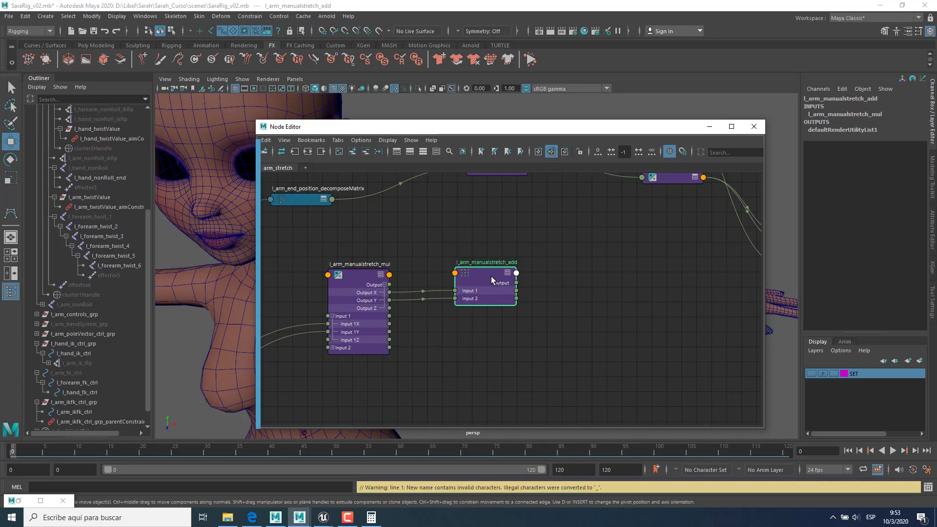
Step: Connect the Output of l_arm_manualstretch_add to Input 2X of l_arm_stretch_div
scroll(550, 296, down, 3)
alt+middle_drag(550, 296, 482, 308)
scroll(482, 308, up, 2)
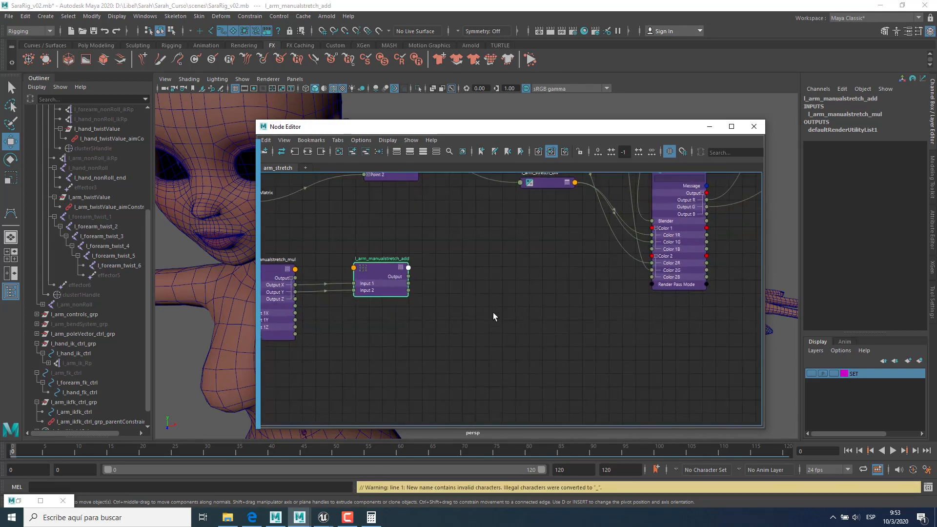
drag(382, 280, 376, 283)
alt+middle_drag(510, 300, 489, 322)
scroll(442, 326, down, 2)
scroll(508, 335, up, 2)
click(445, 230)
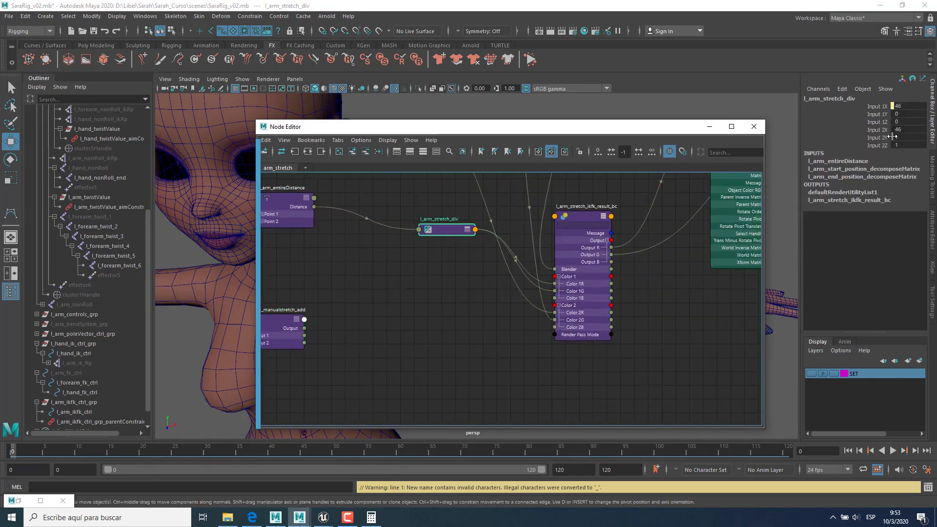
alt+middle_drag(324, 343, 413, 346)
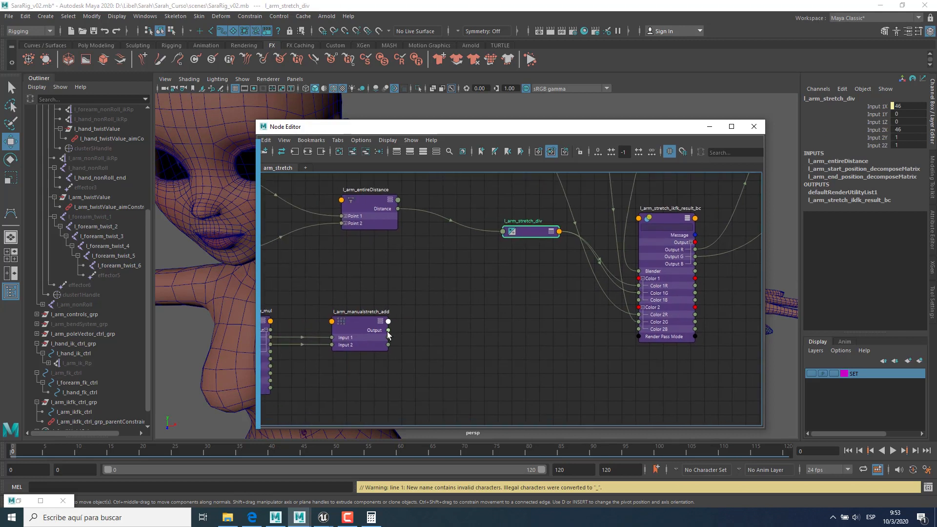
drag(388, 333, 512, 233)
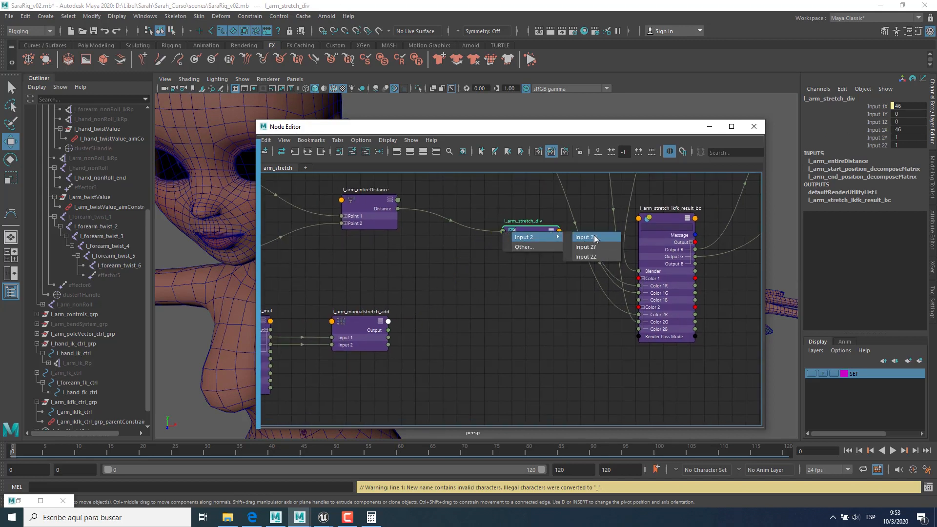
click(595, 238)
alt+middle_drag(506, 309, 513, 329)
click(493, 309)
click(510, 230)
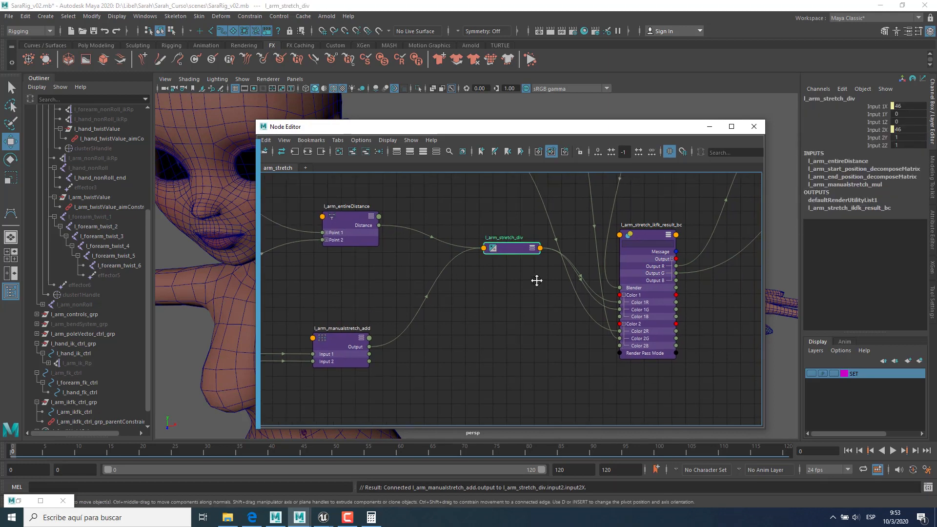
Step: Move the Node Editor window aside and minimize it to clear the view of the arm
alt+middle_drag(535, 278, 573, 273)
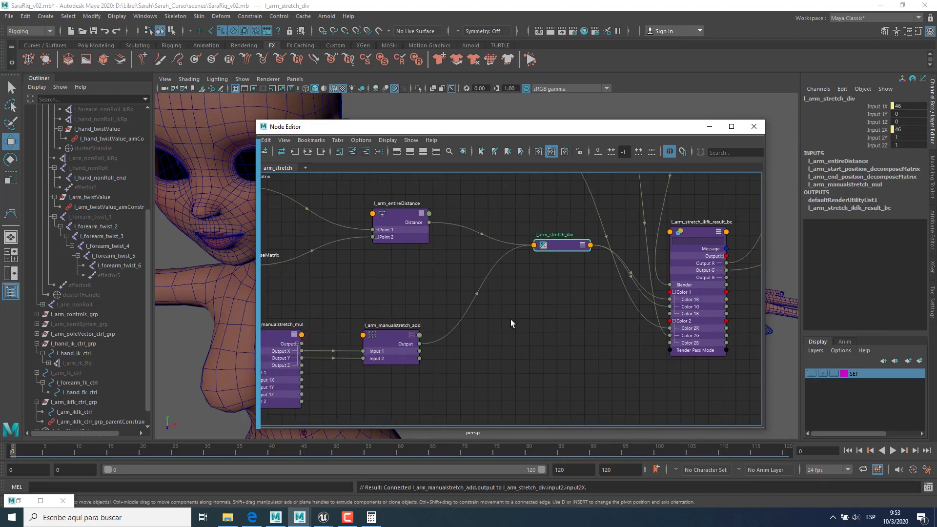
alt+middle_drag(511, 322, 530, 339)
drag(524, 129, 613, 134)
alt+middle_drag(470, 361, 628, 347)
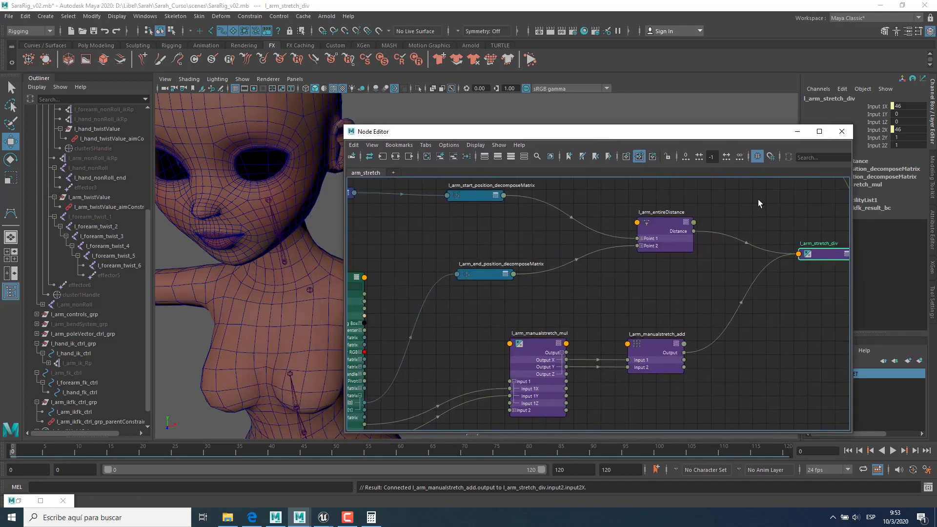
click(797, 131)
Step: Test l_hand_ik_ctrl's stretch attributes by setting Arm Stretch to 2, Auto Stretch to 0 and Forearm Stretch to 2
scroll(559, 305, down, 2)
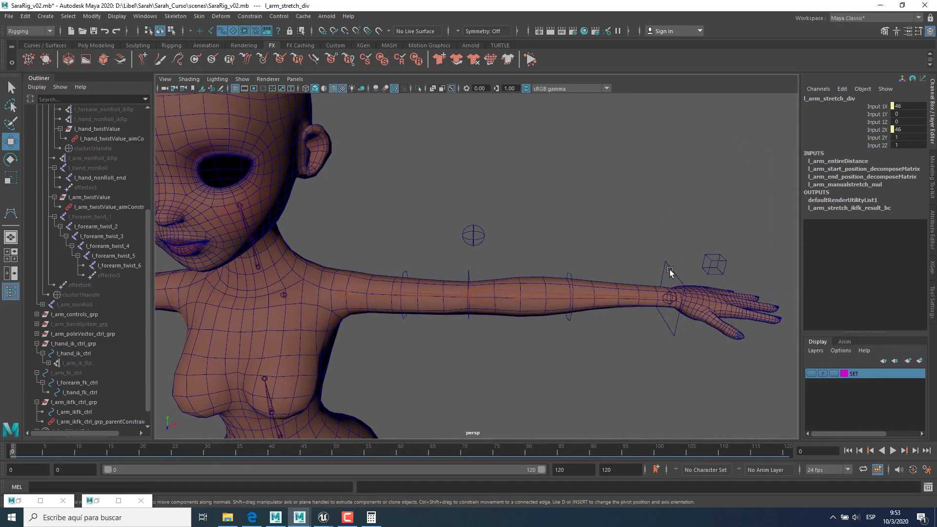
click(669, 289)
key(f)
drag(906, 194, 906, 201)
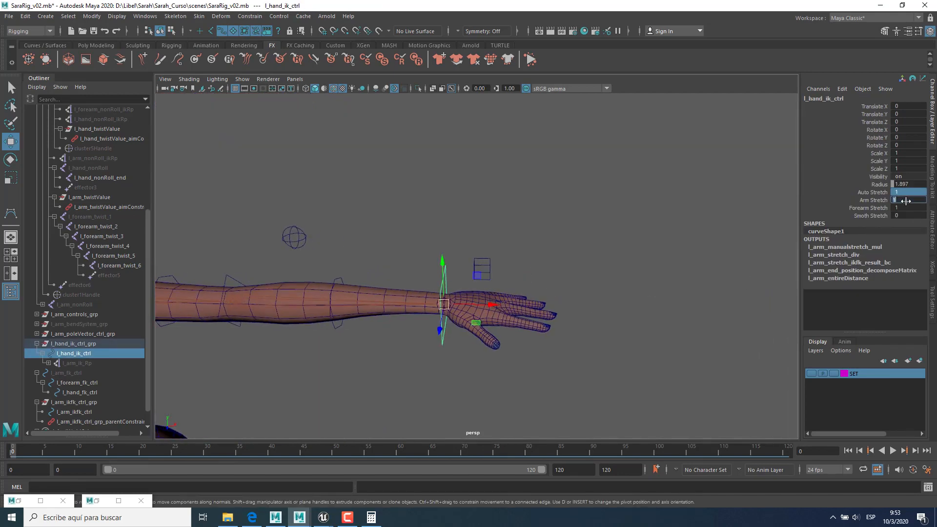
text(2)
key(Return)
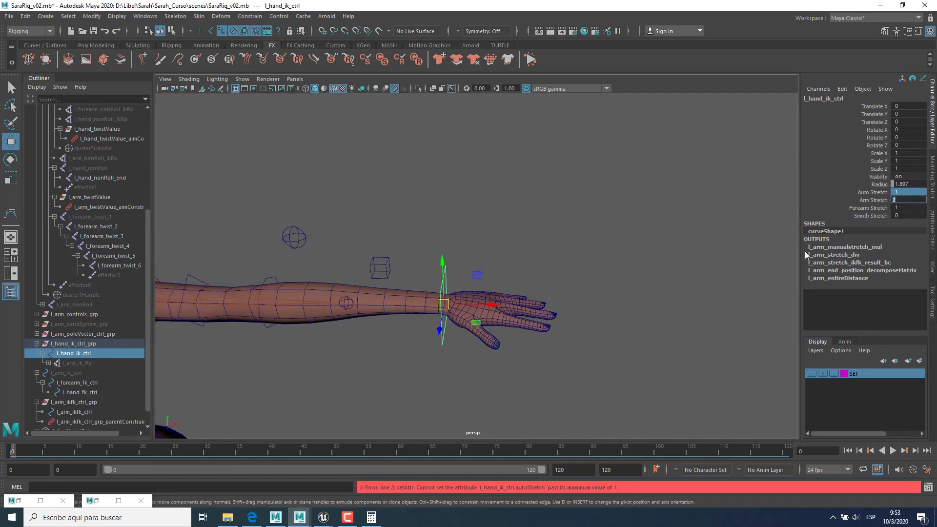
click(908, 193)
text(0)
key(Return)
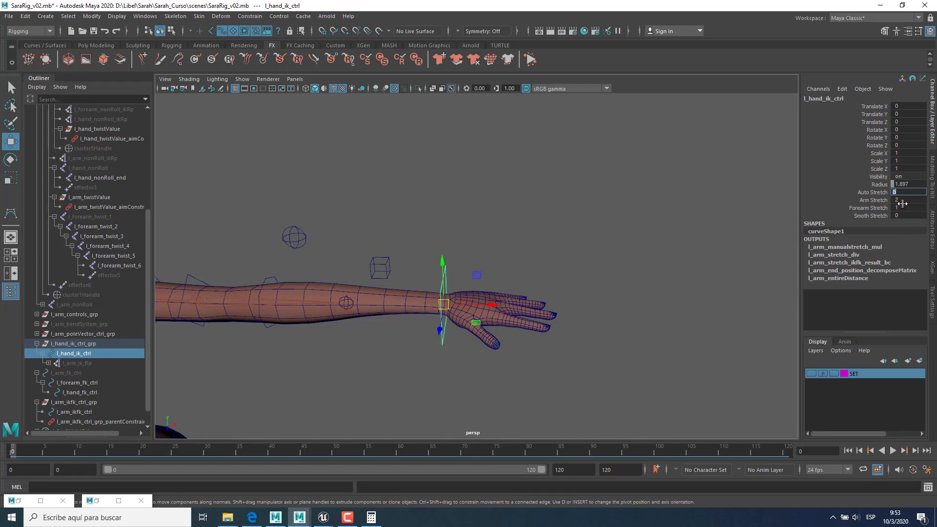
click(925, 209)
text(2)
key(Return)
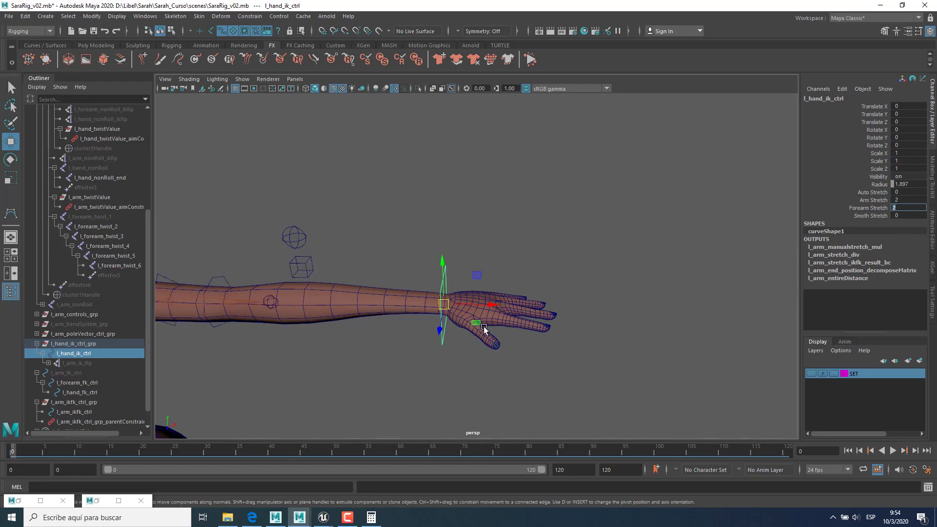
scroll(483, 326, down, 5)
alt+drag(482, 326, 552, 337)
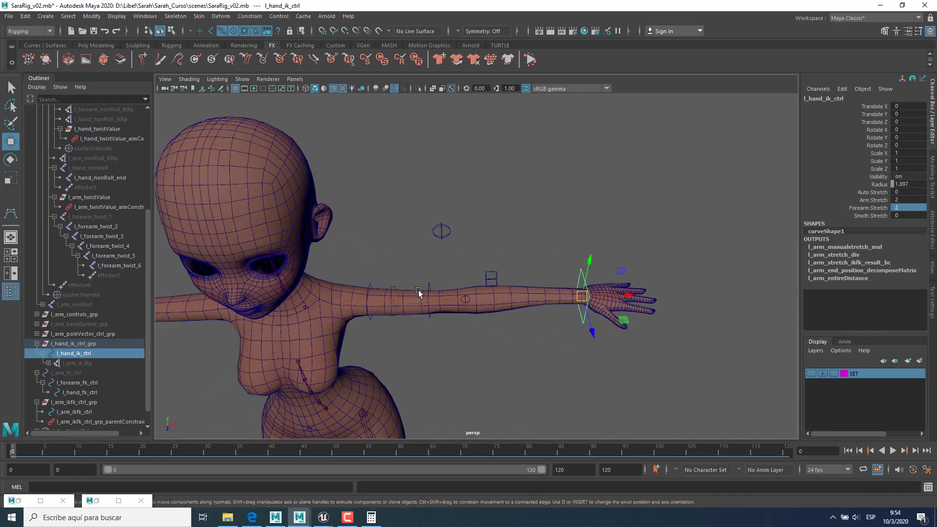
Step: Reopen the node graph and check l_arm_stretch_div's Input 2X and its incoming connections against the arm in the viewport
click(18, 502)
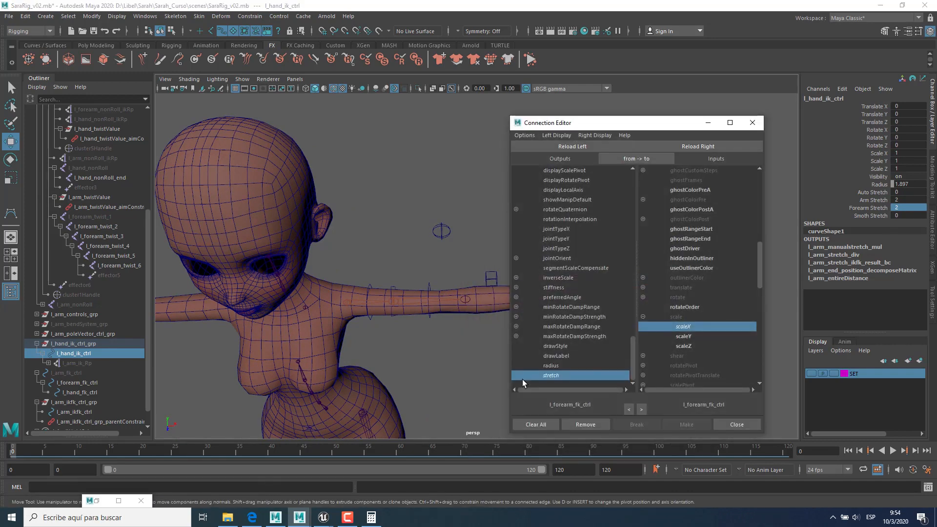
click(108, 503)
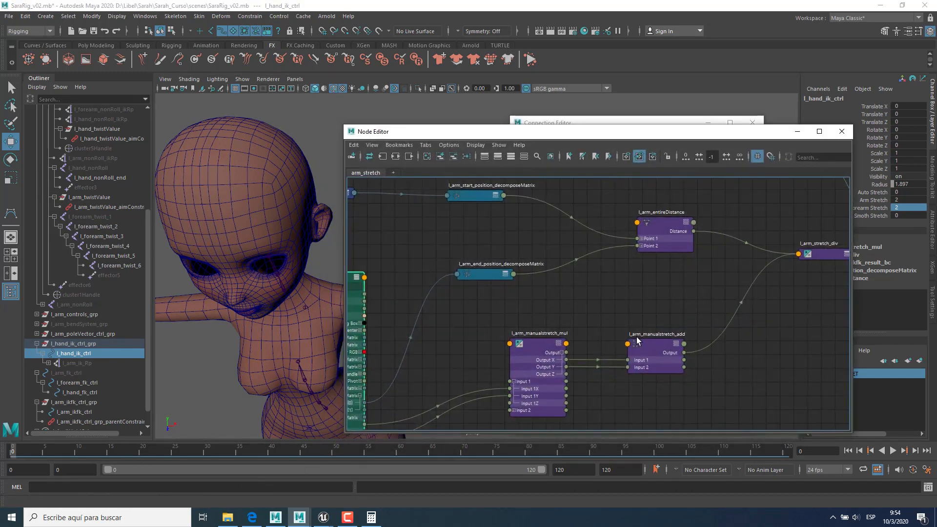
alt+middle_drag(637, 341, 369, 342)
click(546, 255)
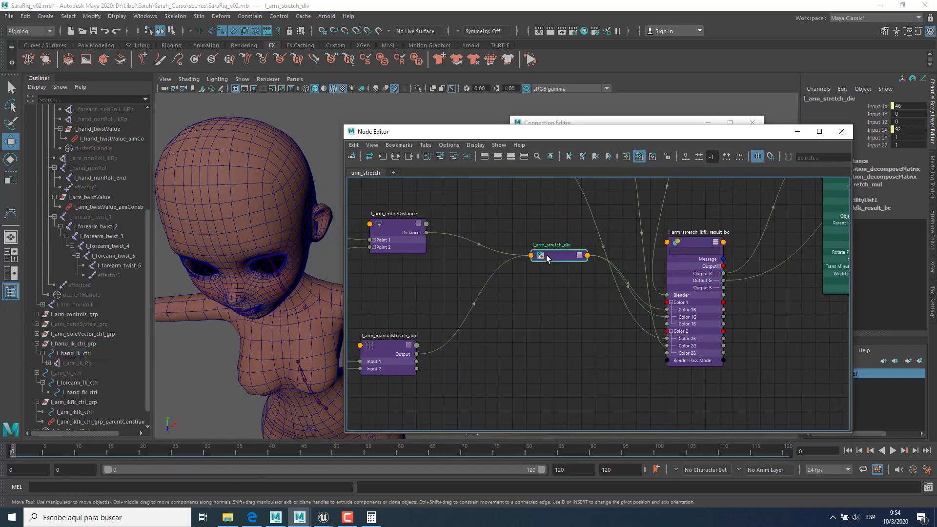
click(909, 130)
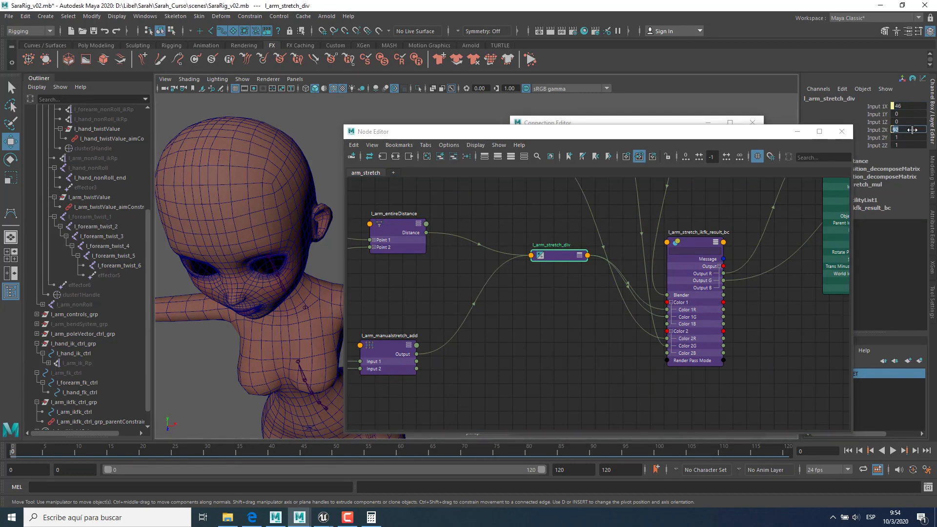
click(797, 131)
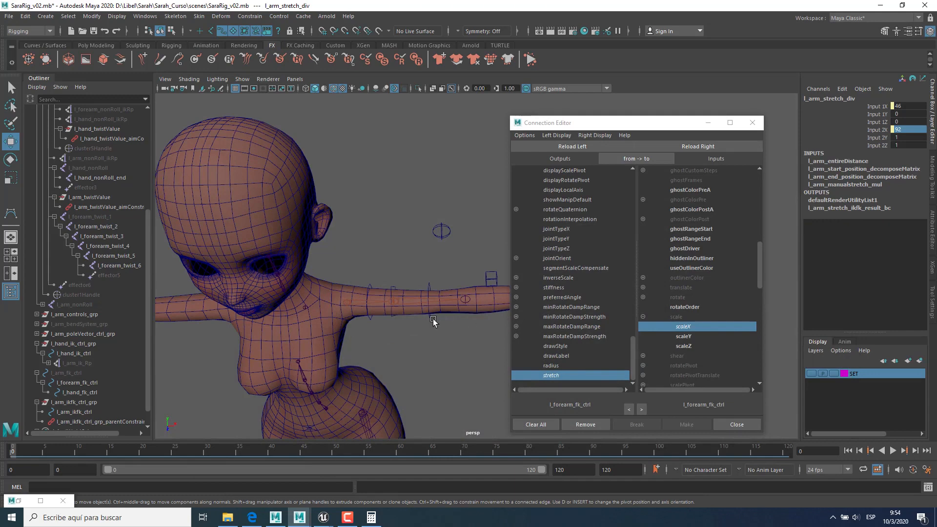
alt+middle_drag(432, 323, 365, 340)
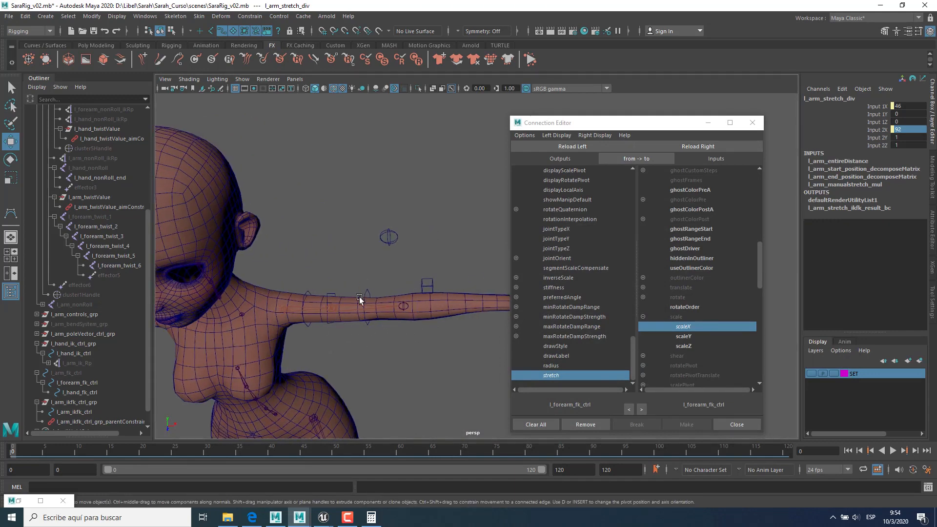
click(41, 501)
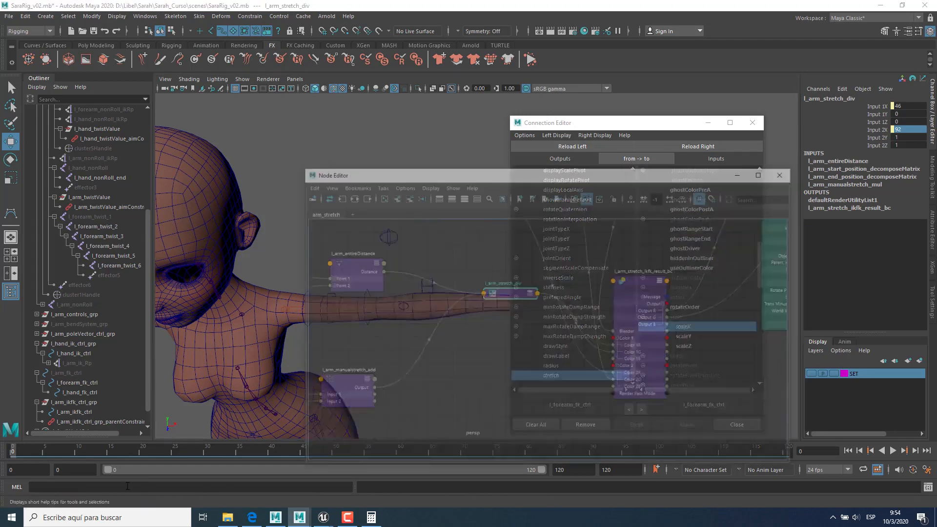
alt+middle_drag(708, 369, 803, 367)
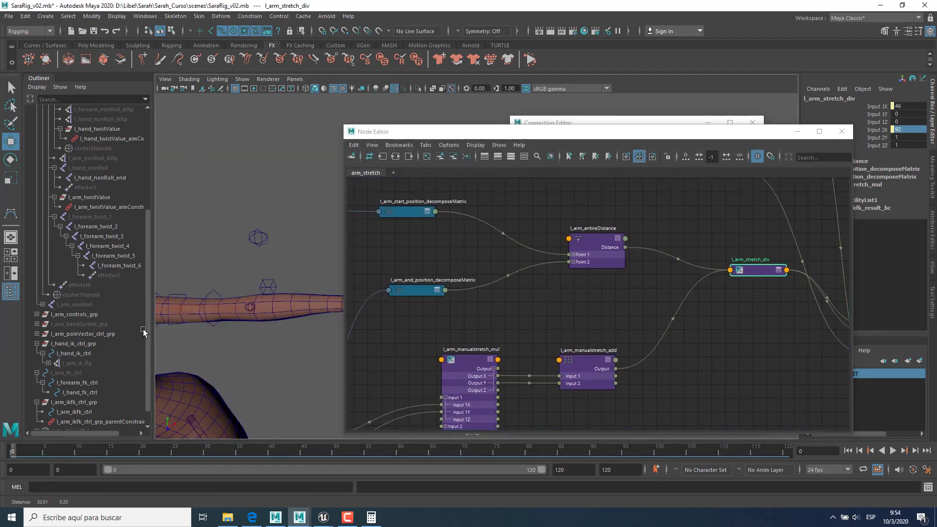
Step: Inspect l_arm_entireDistance's connections and l_hand_ik_ctrl's Forearm Stretch attribute against the arm in the viewport
click(593, 241)
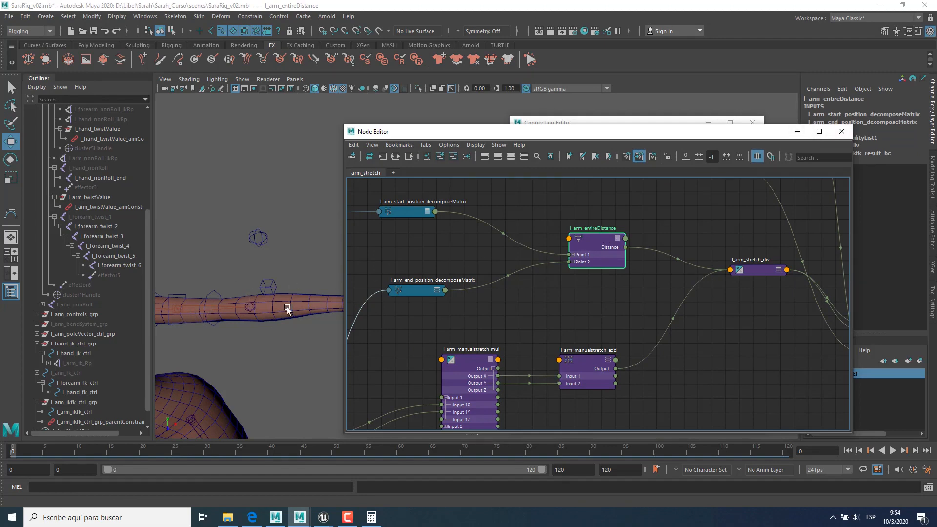
click(797, 131)
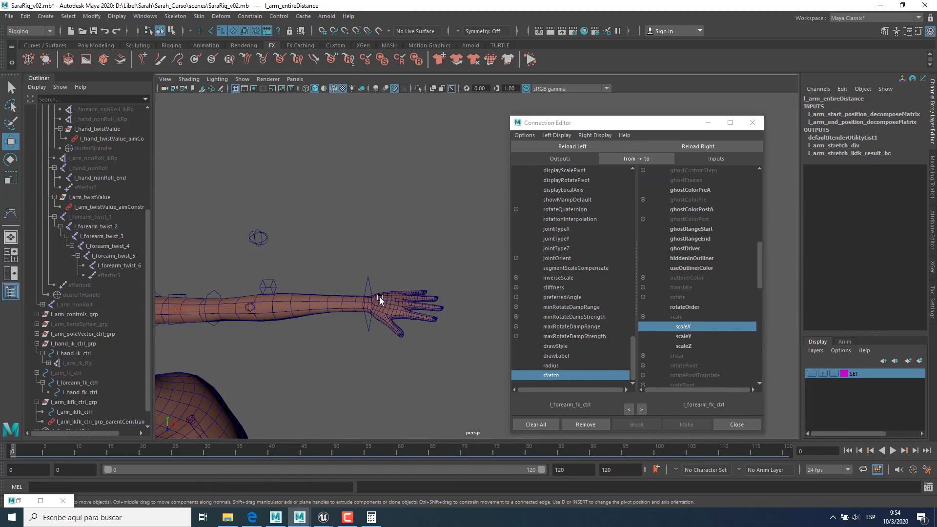
click(369, 280)
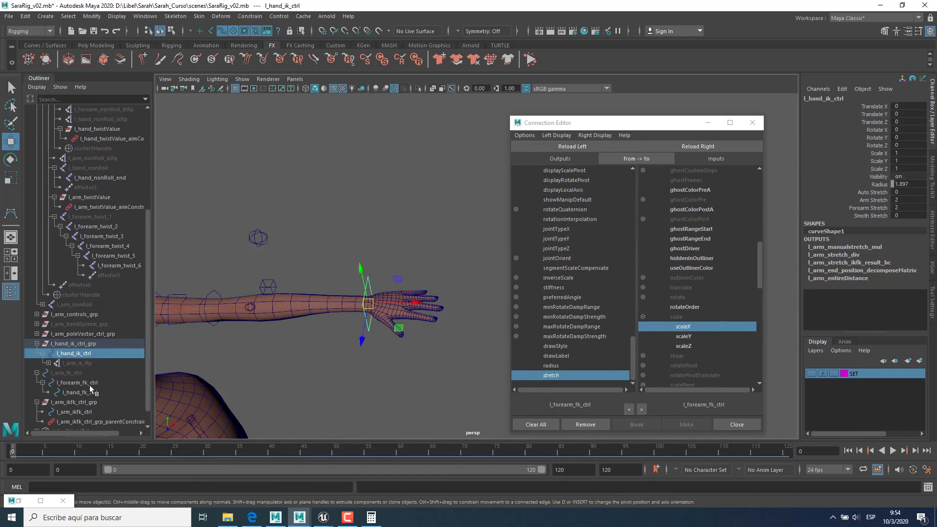
click(884, 207)
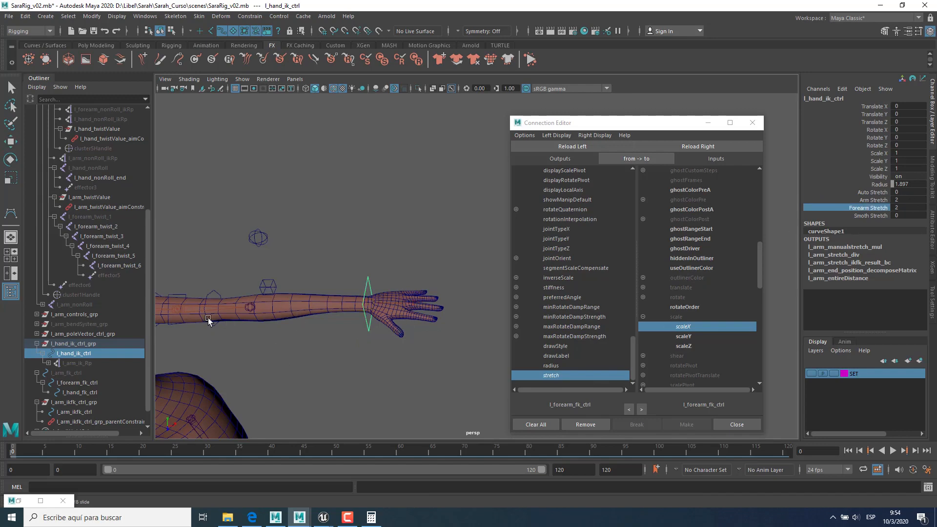
Step: Restore the node graph and move the l_arm_stretch_ikfk_result_bc node higher, above l_arm_stretch_div
click(29, 504)
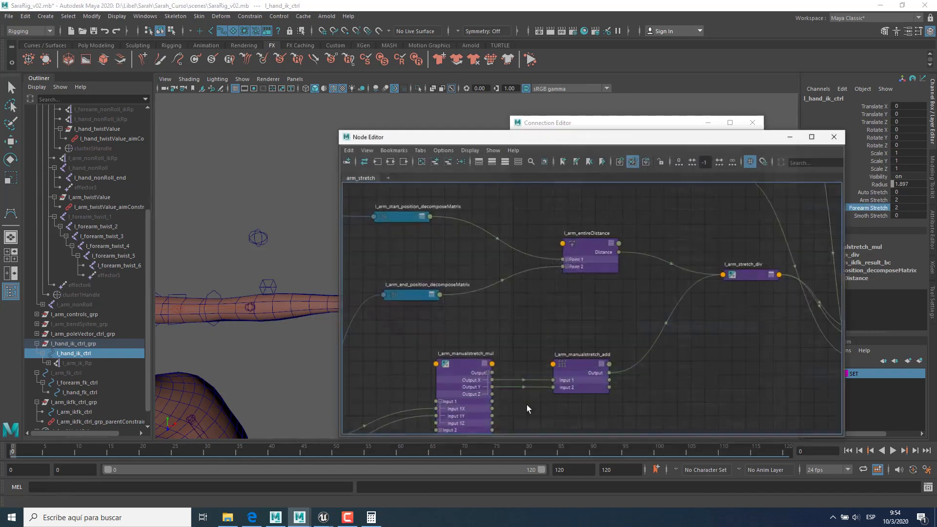
scroll(596, 359, down, 5)
alt+right_drag(604, 367, 647, 427)
alt+middle_drag(664, 326, 664, 404)
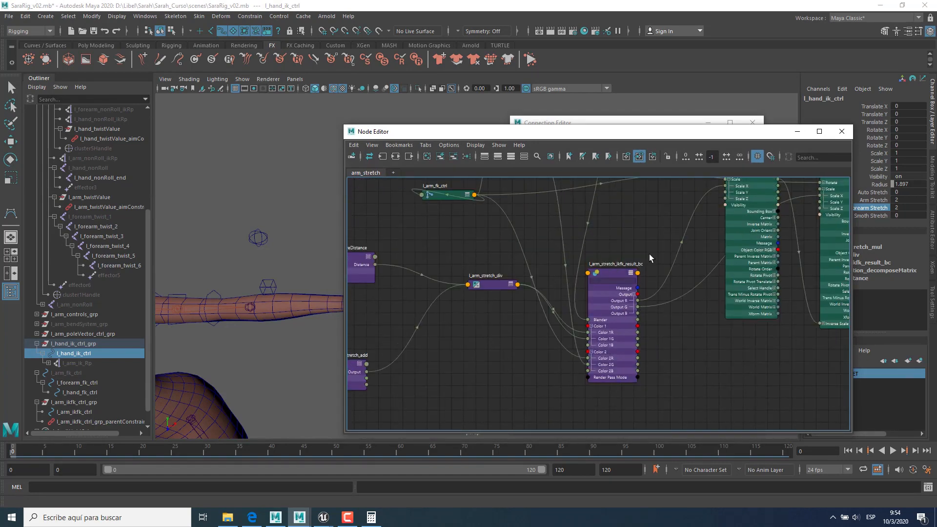
drag(610, 270, 643, 203)
alt+middle_drag(643, 202, 574, 277)
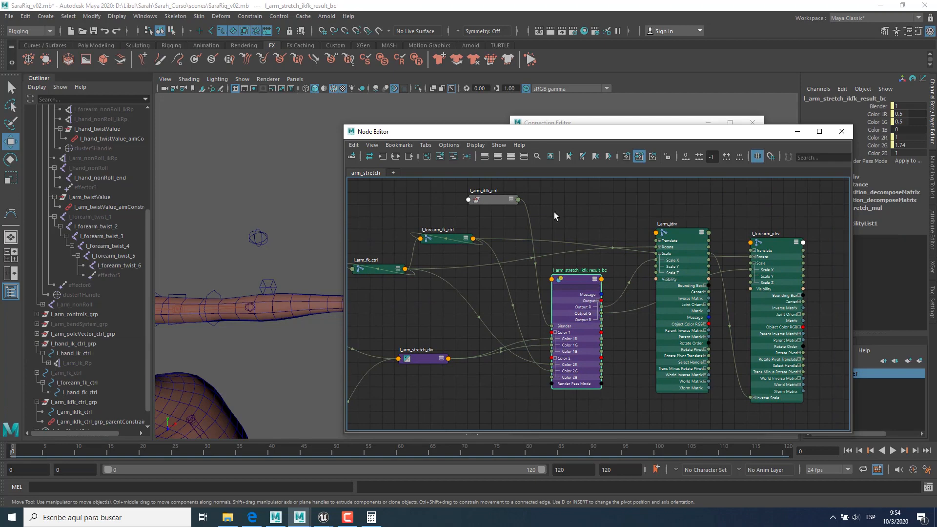
Step: Collapse the l_arm_stretch_ikfk_result_bc, l_arm_jdrv and l_forearm_jdrv nodes to hide their attributes
click(485, 157)
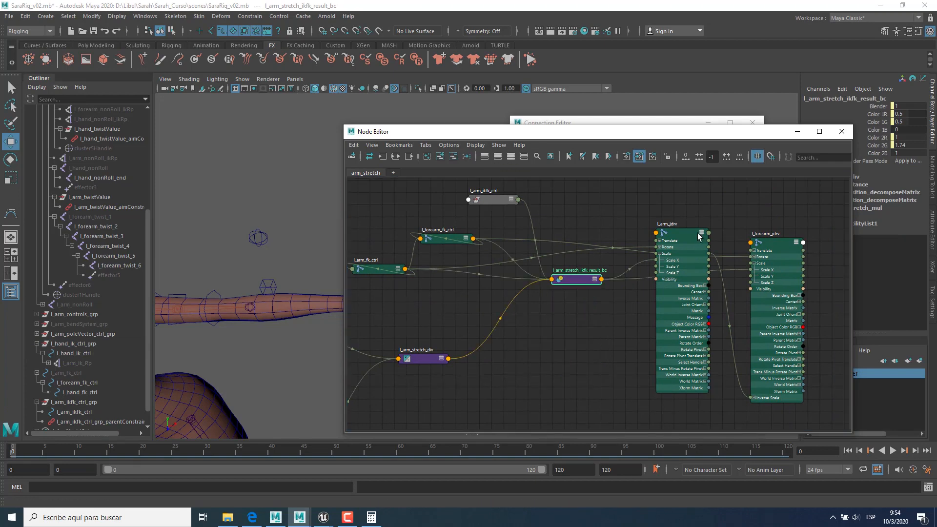
click(688, 234)
click(485, 158)
click(772, 249)
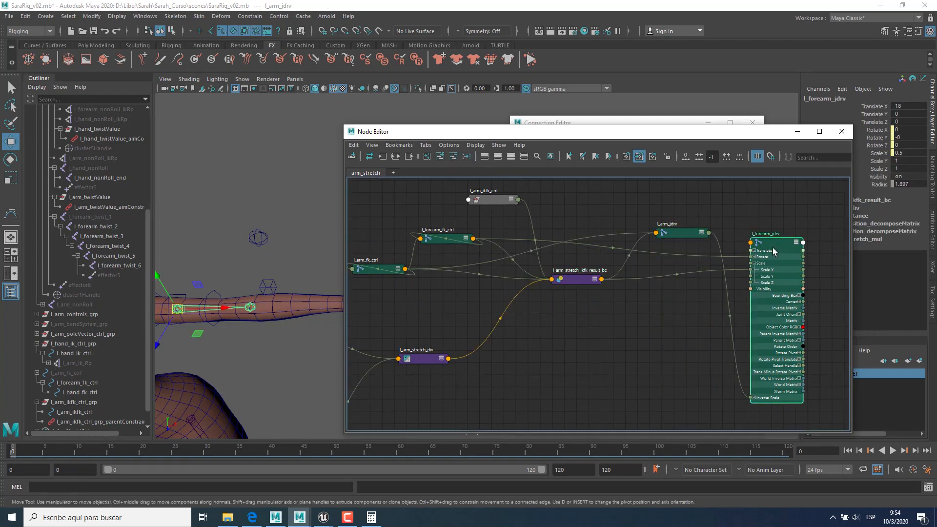
click(484, 157)
alt+middle_drag(681, 308, 781, 298)
click(653, 382)
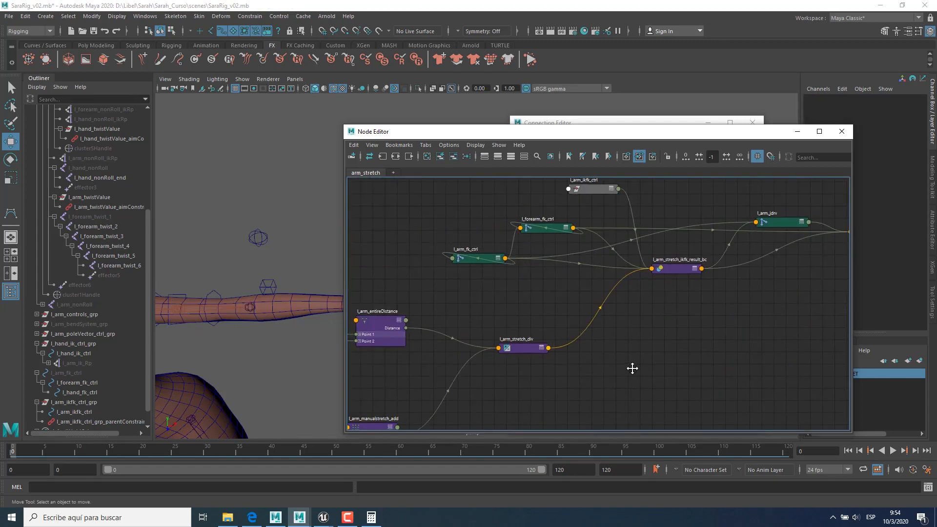
Step: Move the l_arm_stretch_div node slightly down to make room in front of the blend node
alt+middle_drag(631, 368, 602, 354)
alt+right_drag(603, 354, 655, 351)
alt+middle_drag(655, 351, 645, 342)
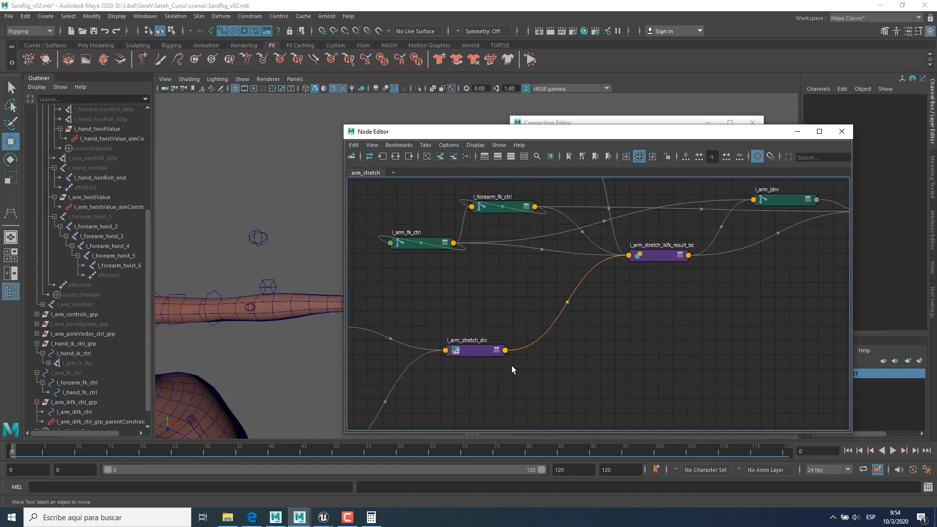
drag(471, 350, 467, 375)
alt+middle_drag(466, 375, 608, 337)
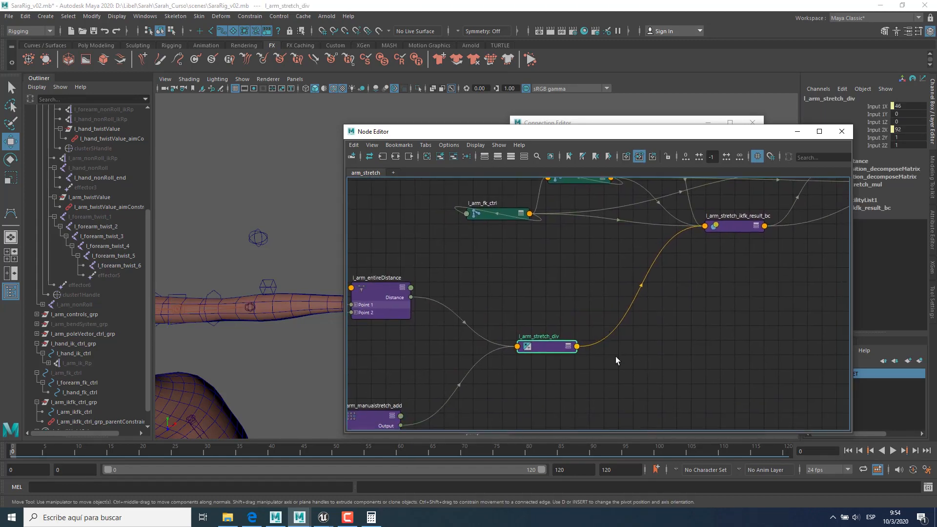
Step: Create a multiplyDivide node and place it between l_arm_stretch_div and l_arm_stretch_ikfk_result_bc
click(660, 364)
alt+middle_drag(661, 365, 616, 353)
key(Tab)
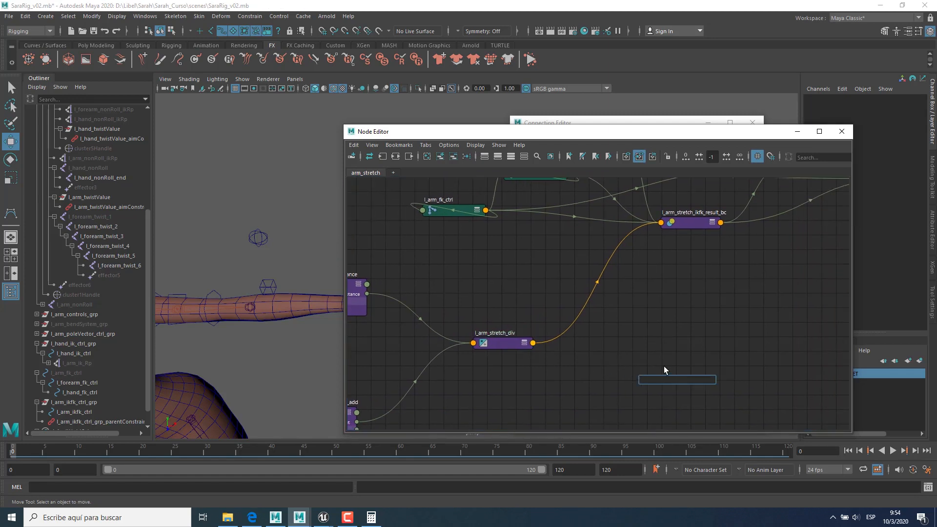
text(mul)
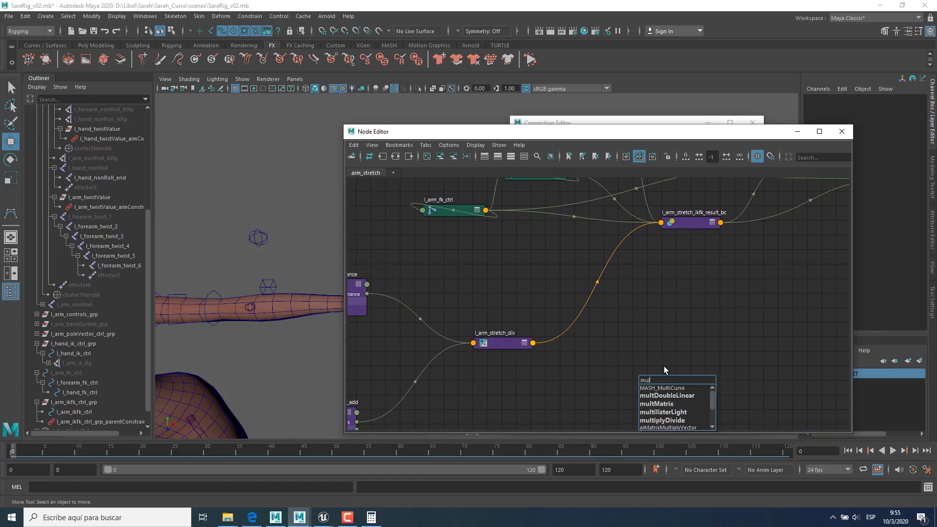
click(667, 419)
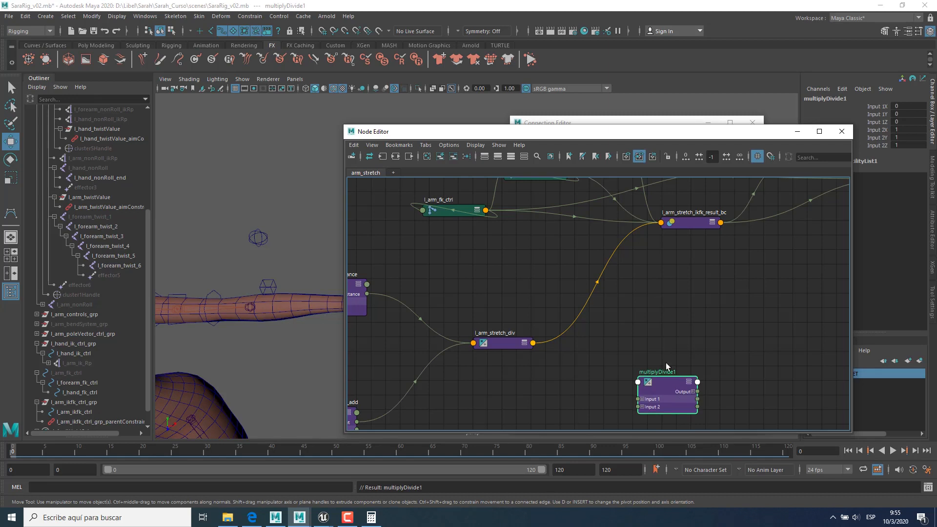
drag(670, 378, 658, 299)
scroll(707, 324, up, 2)
alt+middle_drag(706, 324, 661, 340)
scroll(585, 363, up, 1)
alt+middle_drag(585, 363, 644, 361)
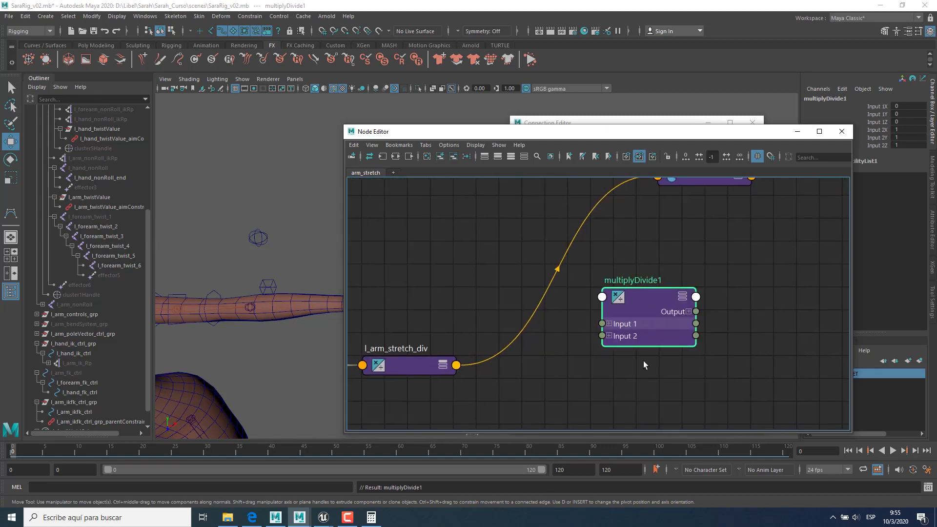
Step: Expand l_arm_stretch_div and connect its Output X to Input 1X and Input 1Y of the new multiplyDivide node
click(429, 365)
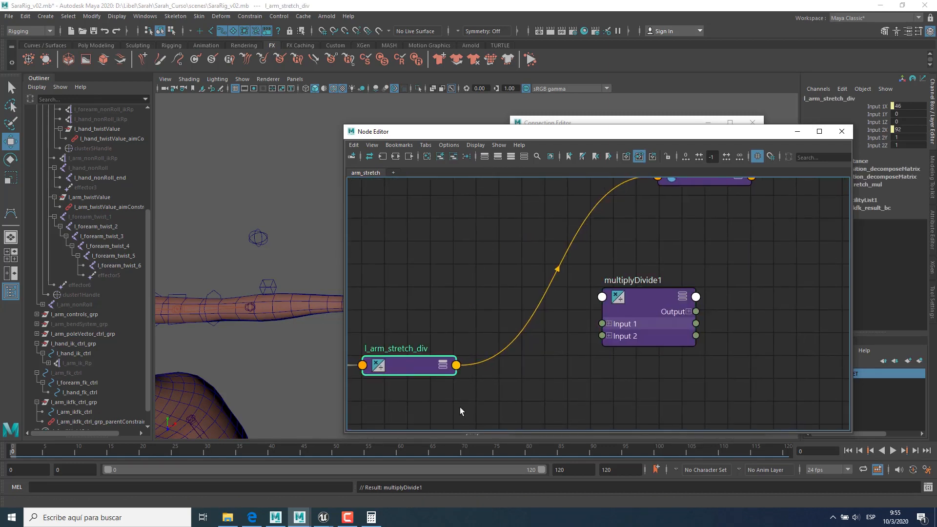
key(3)
alt+middle_drag(497, 347, 490, 269)
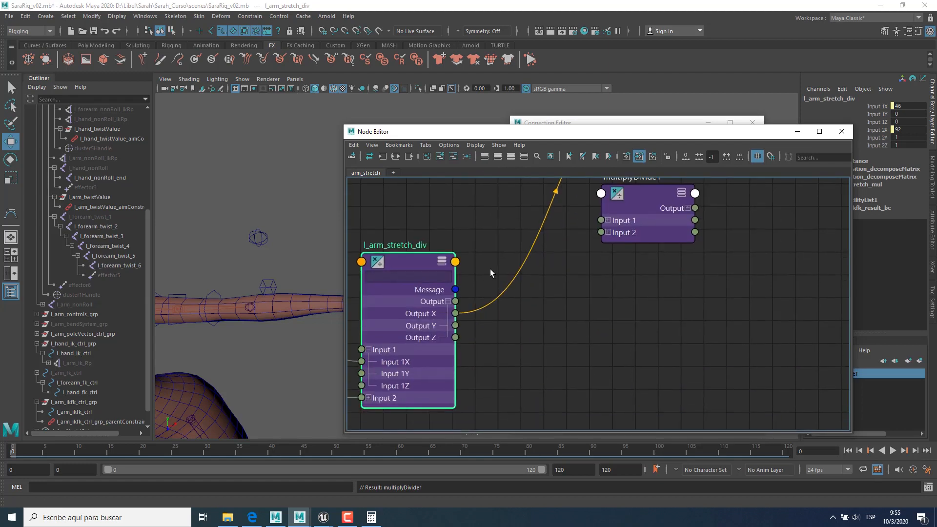
drag(456, 314, 602, 220)
click(608, 221)
drag(457, 316, 605, 245)
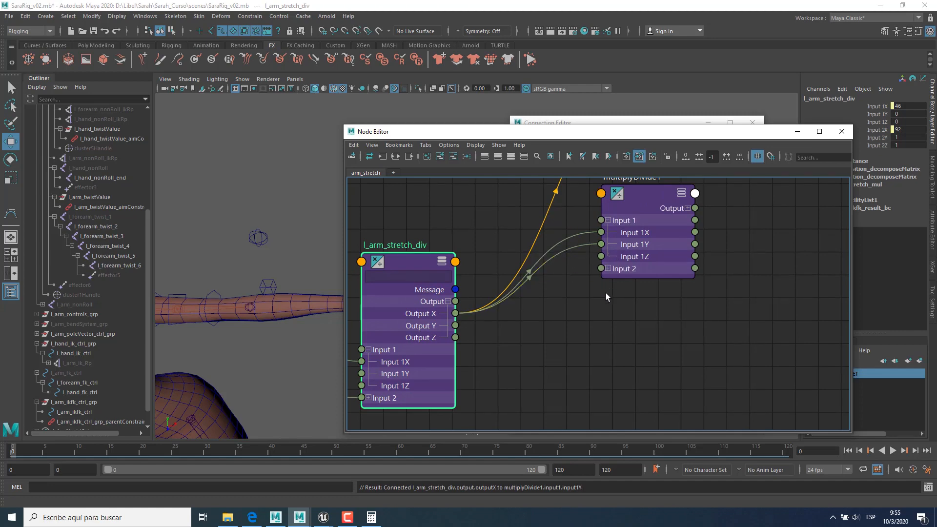
Step: Delete the direct connections from l_arm_stretch_div to l_arm_stretch_ikfk_result_bc
alt+middle_drag(605, 293, 564, 385)
alt+middle_drag(540, 344, 504, 389)
scroll(574, 348, down, 2)
click(527, 290)
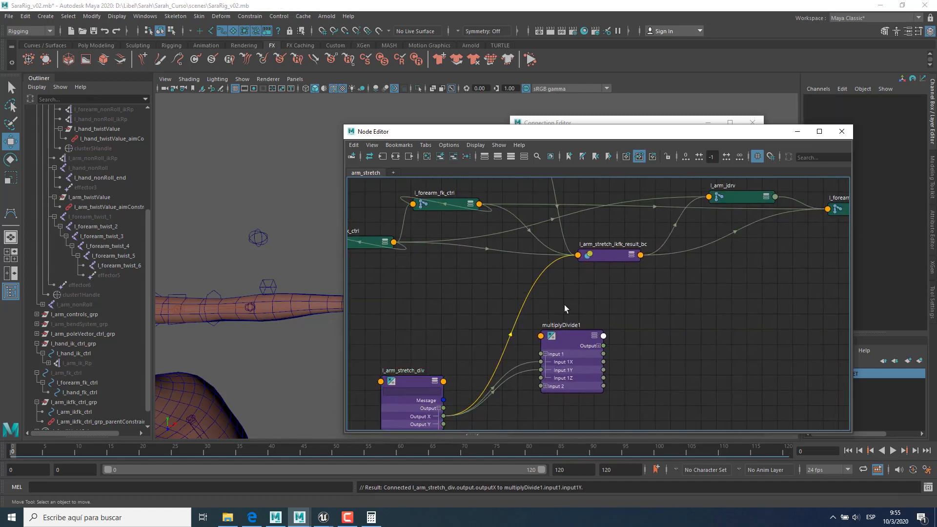
key(Delete)
Step: Connect the multiplyDivide node's Output X and Output Y to Color 1R and Color 1G of l_arm_stretch_ikfk_result_bc
click(598, 346)
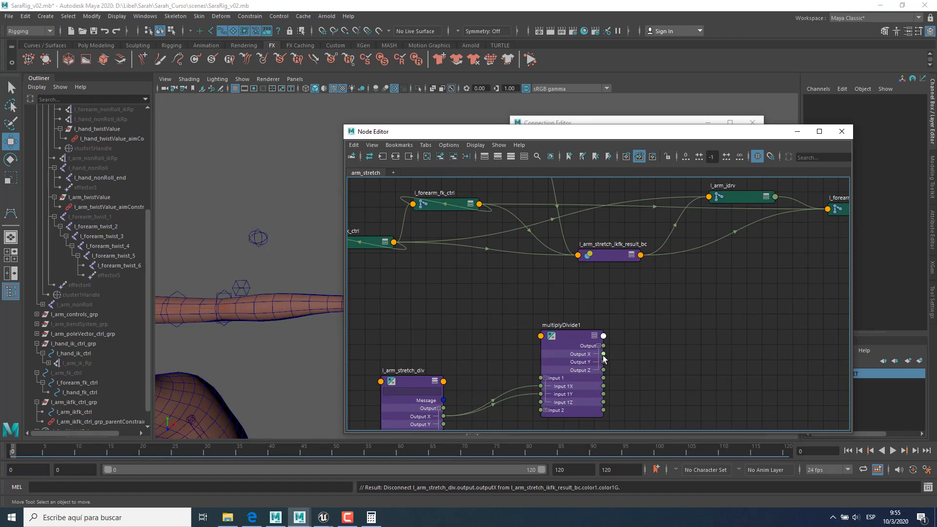
drag(604, 354, 560, 279)
click(609, 256)
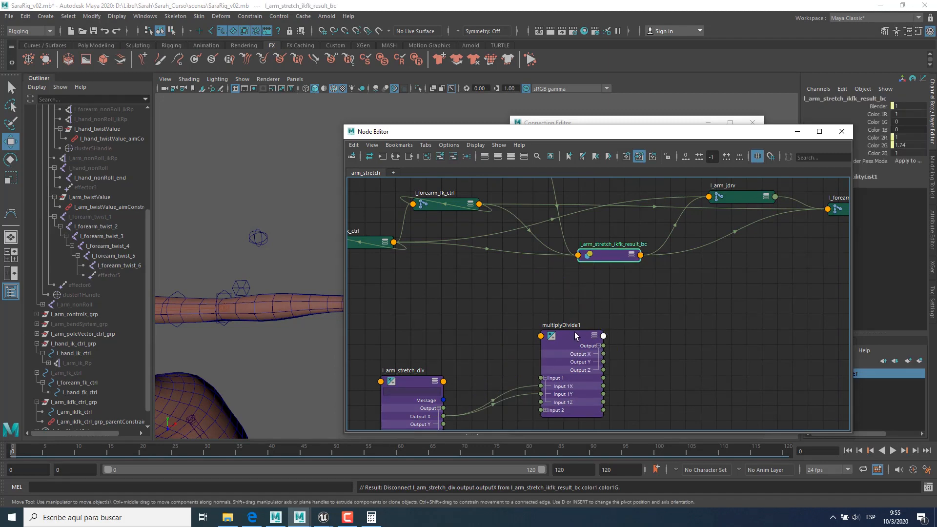
drag(575, 334, 518, 335)
click(609, 257)
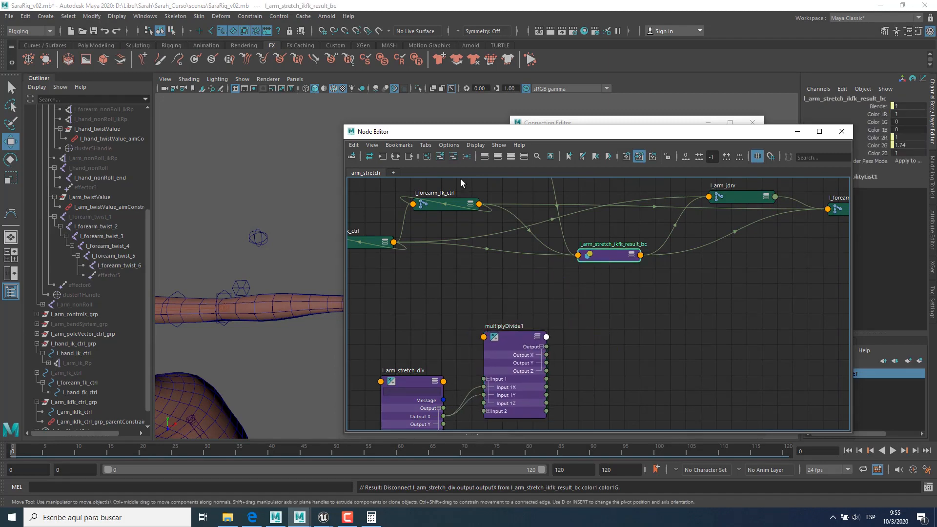
click(499, 157)
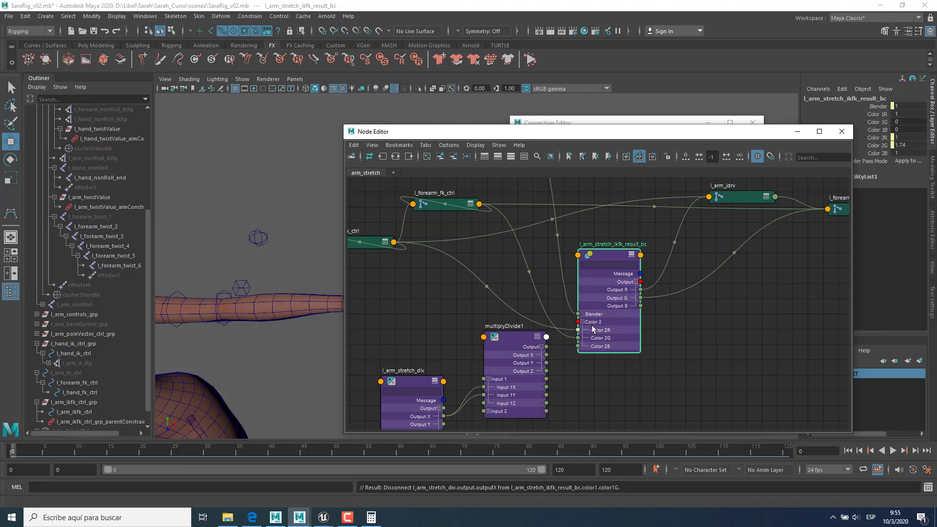
click(512, 158)
drag(546, 355, 578, 330)
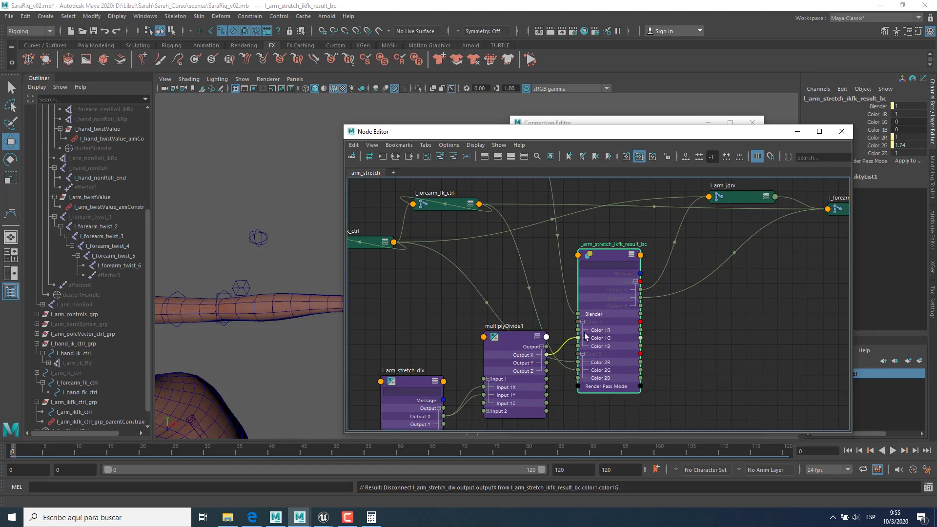
drag(548, 362, 578, 338)
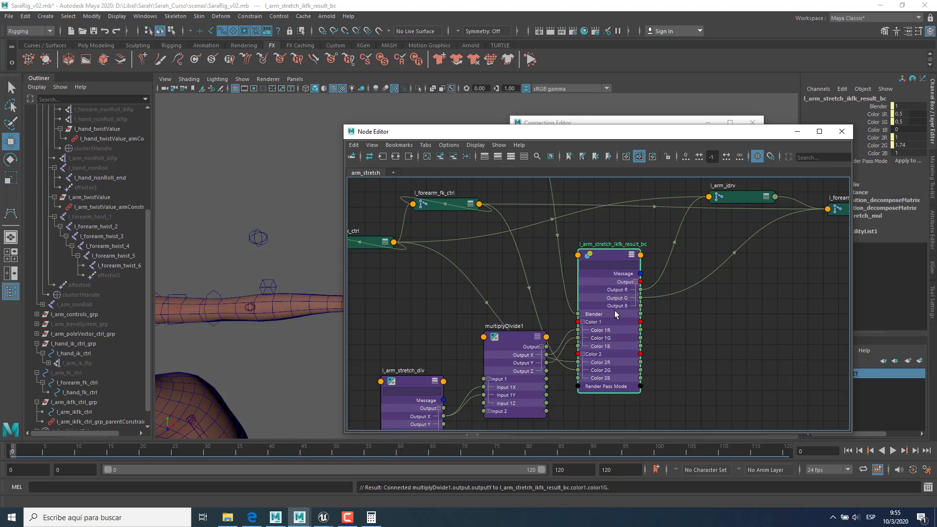
Step: Line up the multiplyDivide node directly beside l_arm_stretch_div
scroll(652, 367, up, 1)
alt+middle_drag(642, 397, 711, 355)
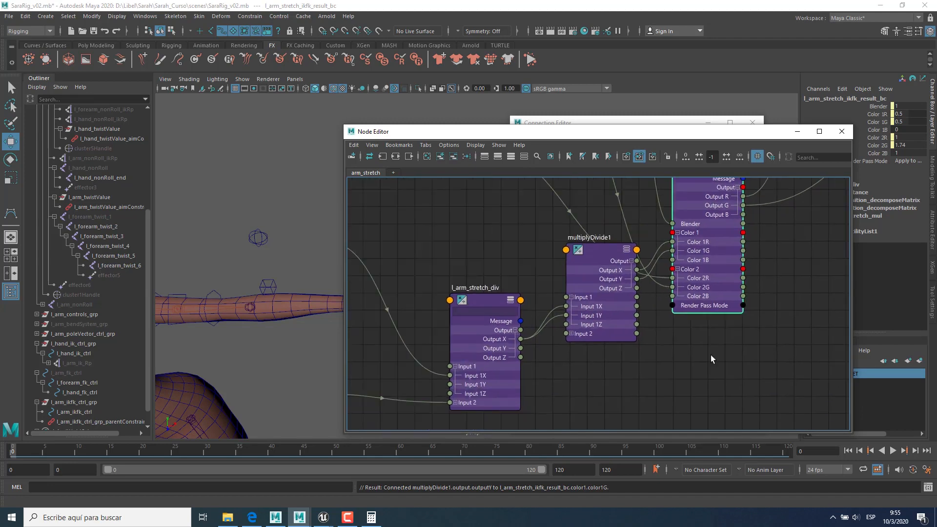
drag(597, 251, 593, 302)
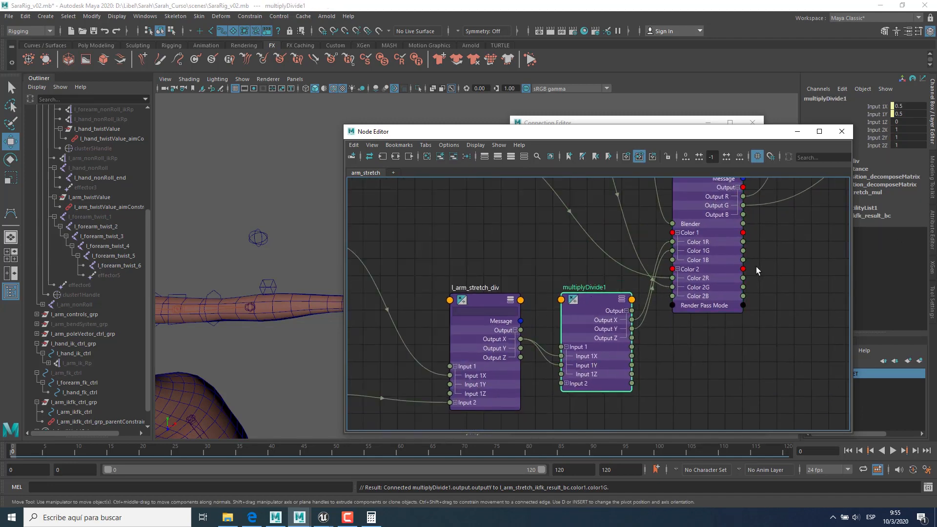
Step: Expand Input 2 on the multiplyDivide node to expose its X, Y and Z channels
alt+middle_drag(686, 359, 714, 370)
alt+right_drag(714, 370, 656, 361)
alt+right_drag(509, 332, 397, 319)
alt+middle_drag(396, 319, 510, 323)
alt+right_drag(518, 337, 436, 351)
drag(391, 355, 731, 309)
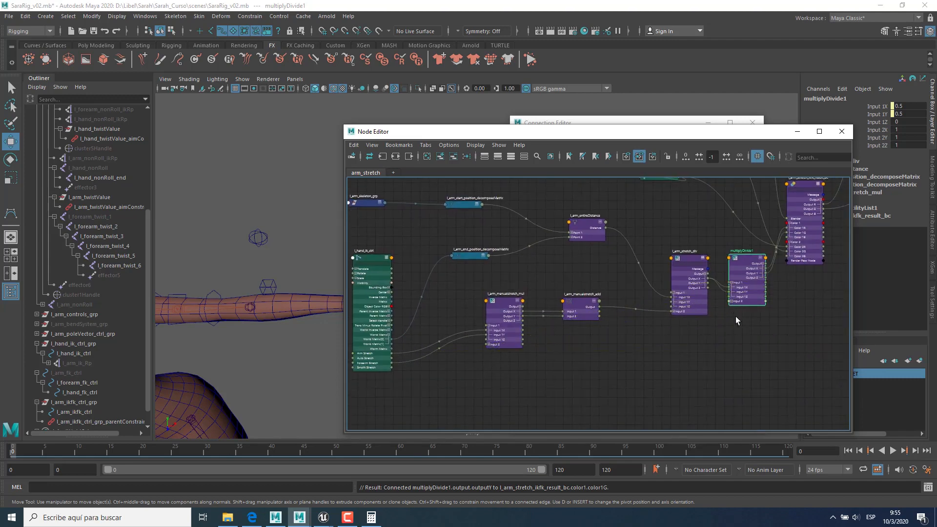
click(732, 301)
click(743, 333)
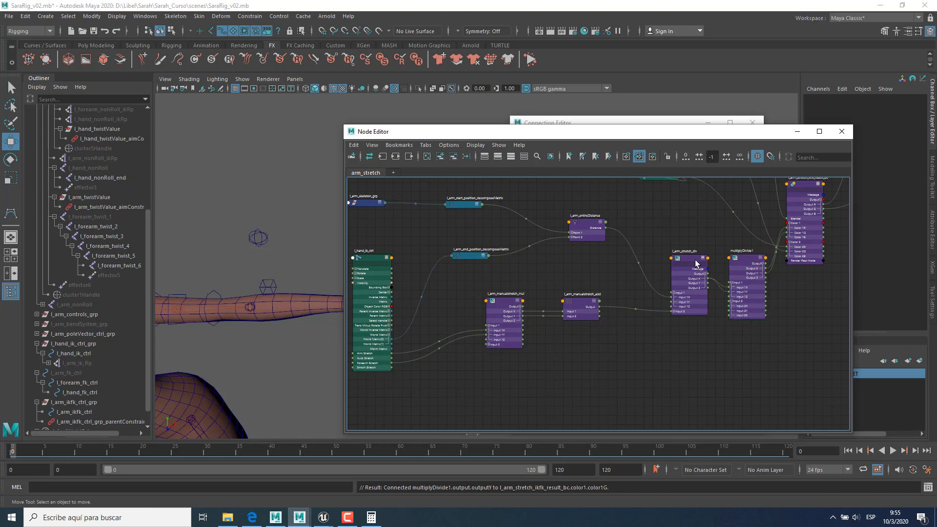
Step: Check the input values of l_arm_stretch_div and the multiplyDivide node, plus l_hand_ik_ctrl's stretch attributes
click(696, 264)
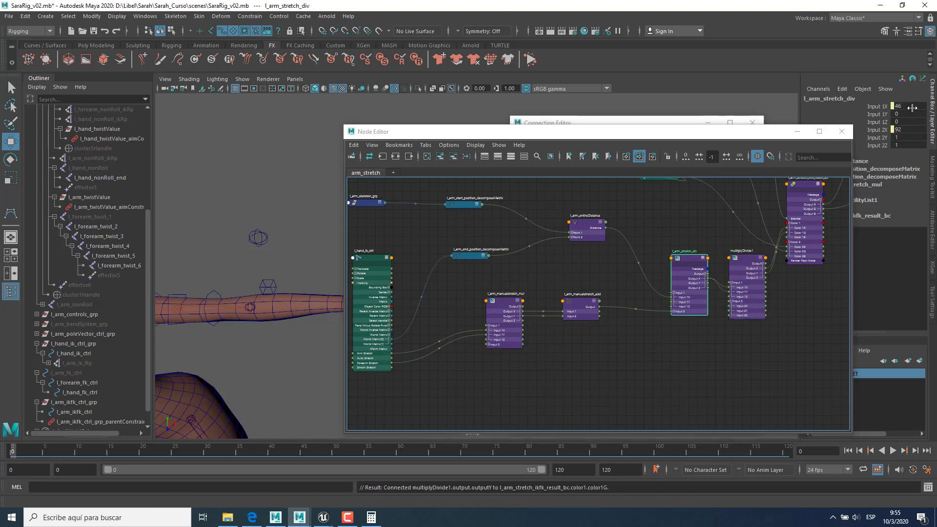
double_click(912, 129)
click(753, 278)
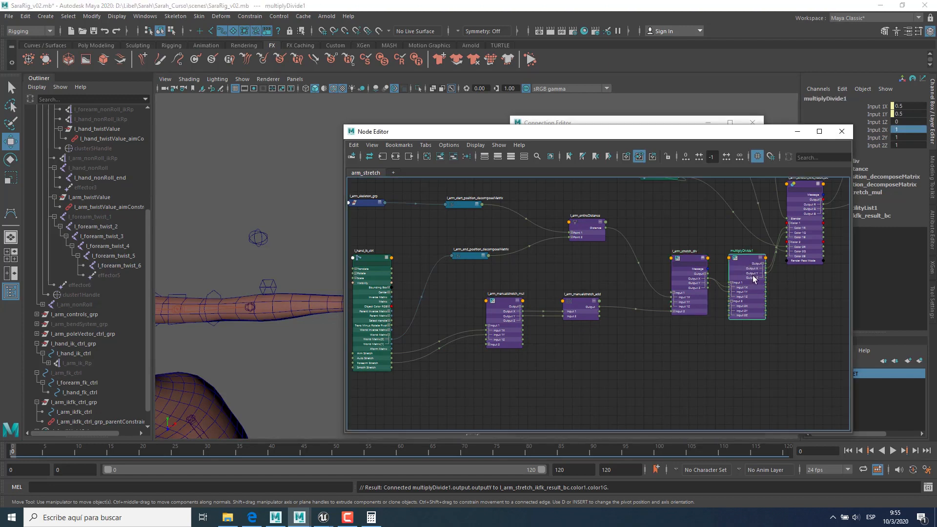
double_click(906, 113)
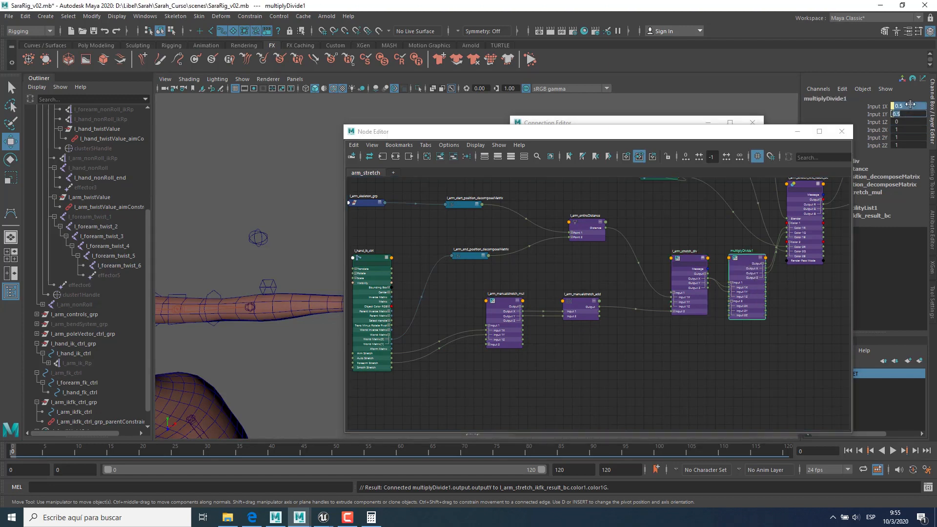
click(616, 332)
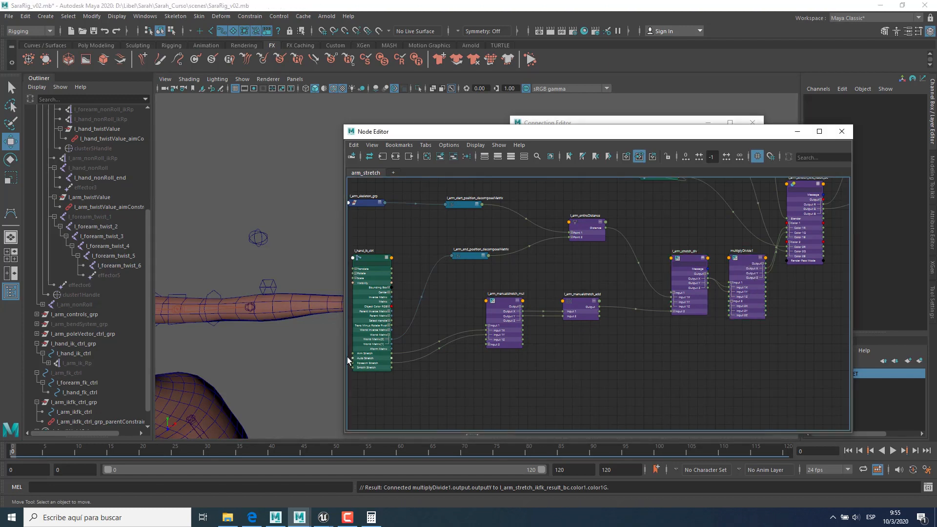
click(373, 256)
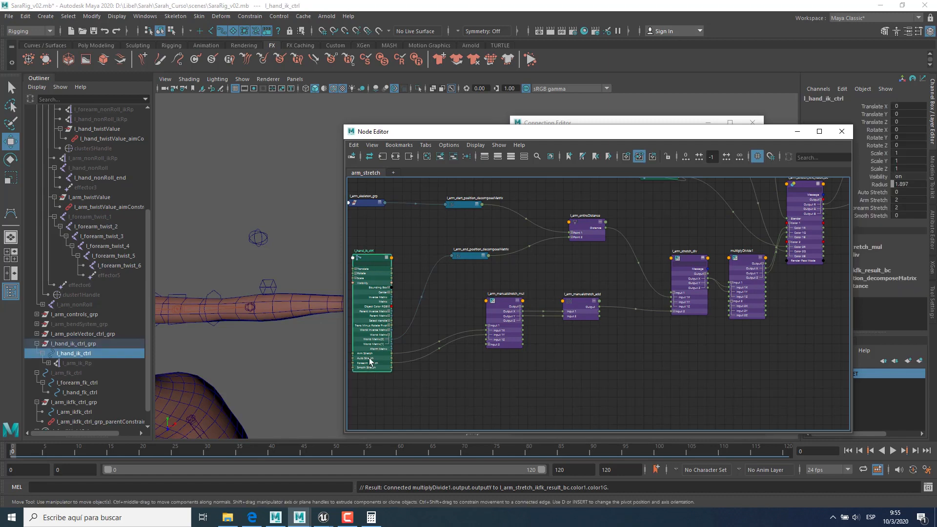
Step: Connect l_hand_ik_ctrl's Arm Stretch and Forearm Stretch to Input 2X and Input 2Y of multiplyDivide1, and check its input values
drag(392, 354, 729, 306)
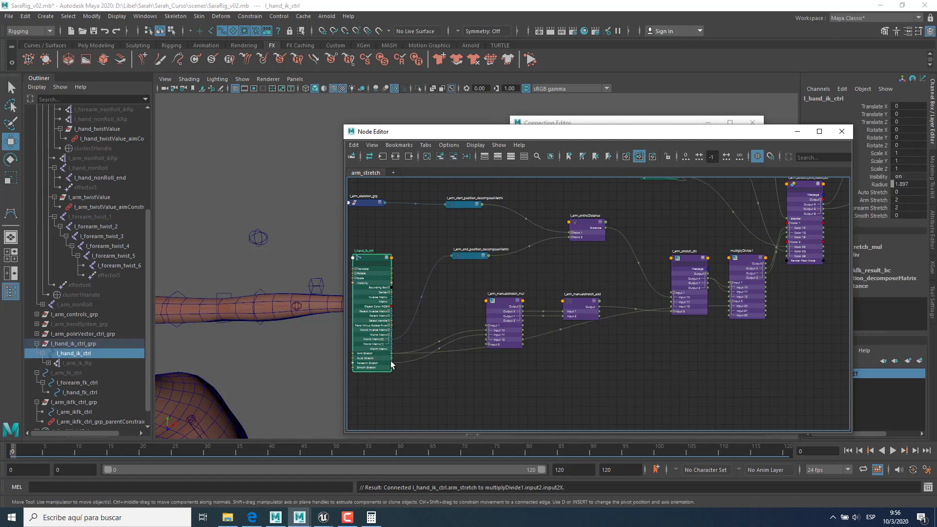
drag(391, 362, 730, 310)
click(746, 293)
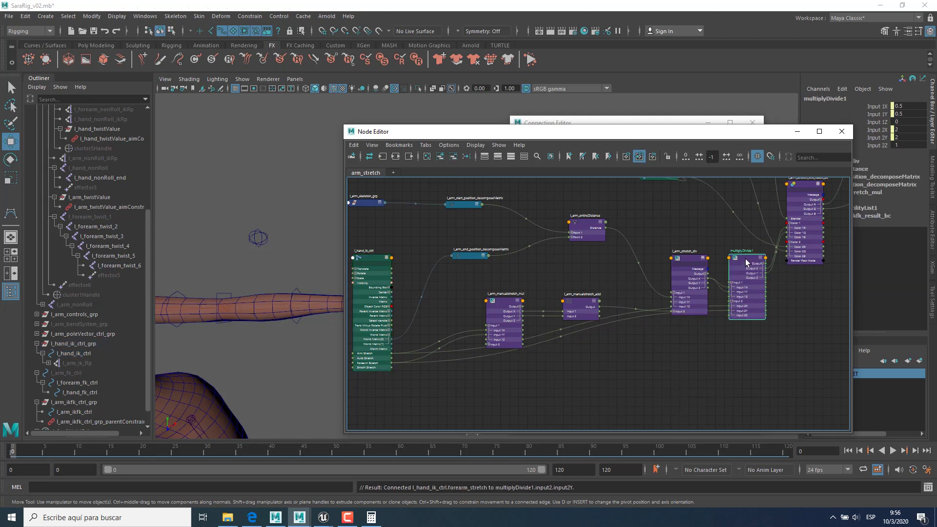
click(877, 129)
Step: Check the Color 1 and Color 2 values on l_arm_stretch_ikfk_result_bc
alt+middle_drag(801, 295, 638, 320)
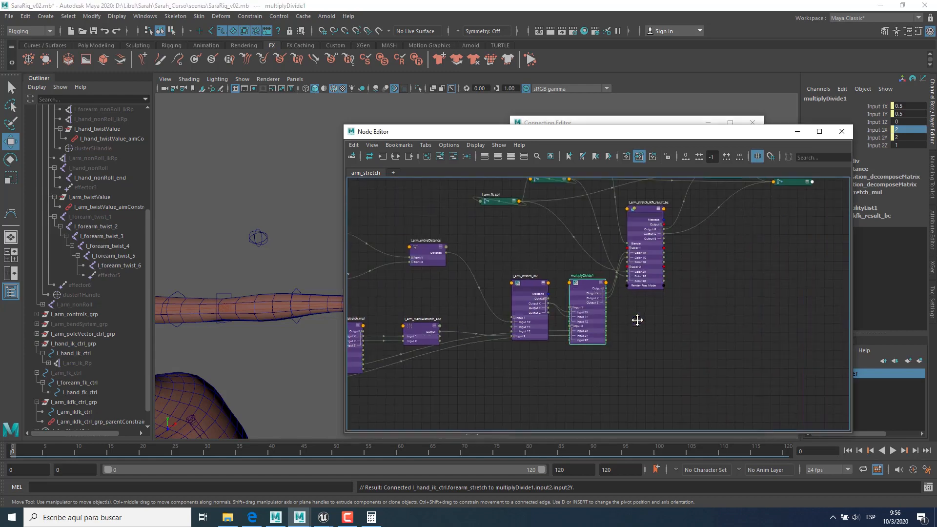
click(647, 212)
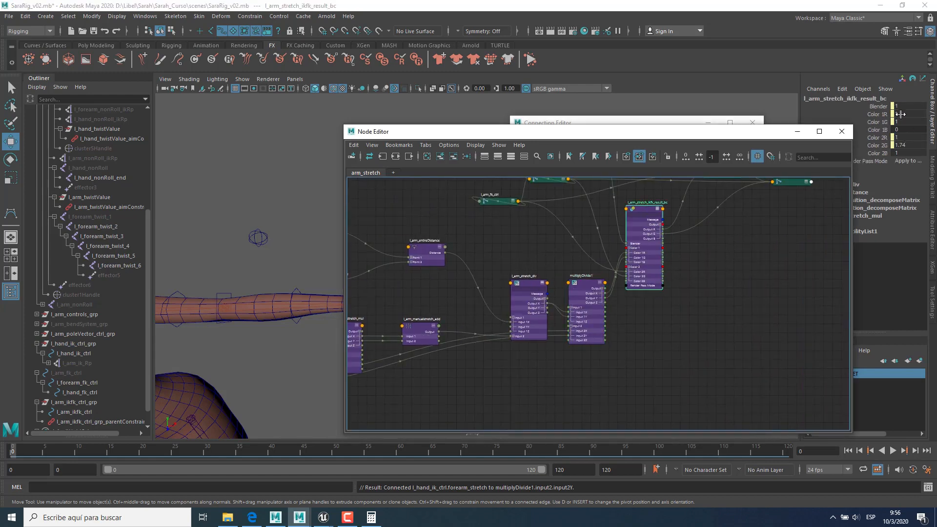
drag(900, 114, 909, 145)
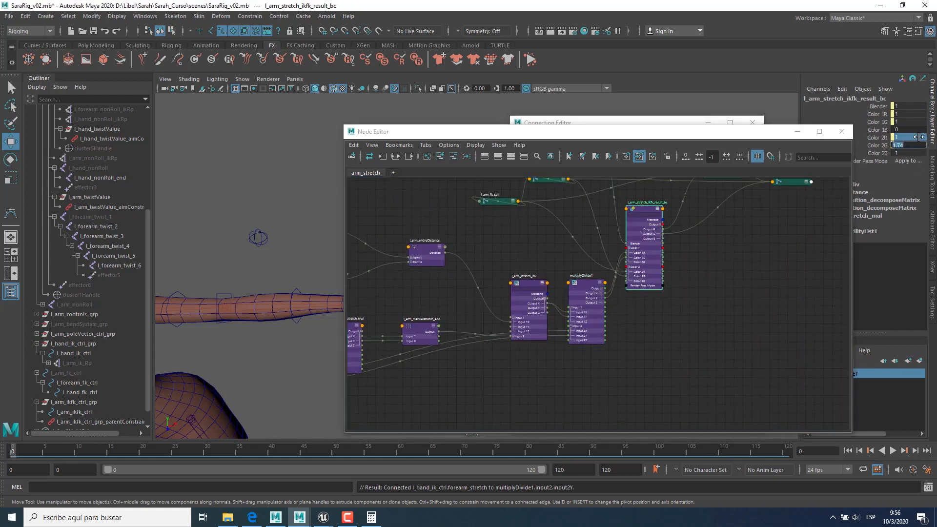
scroll(636, 299, up, 2)
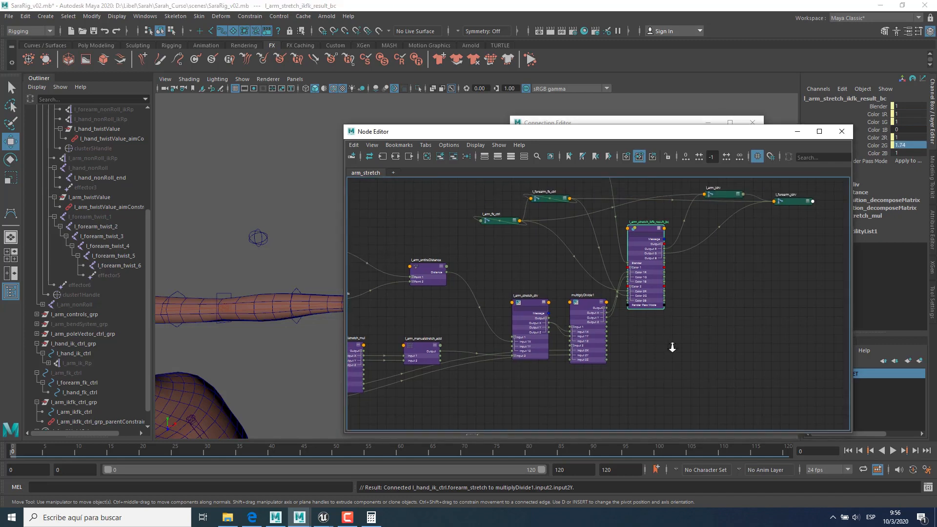
scroll(659, 325, up, 3)
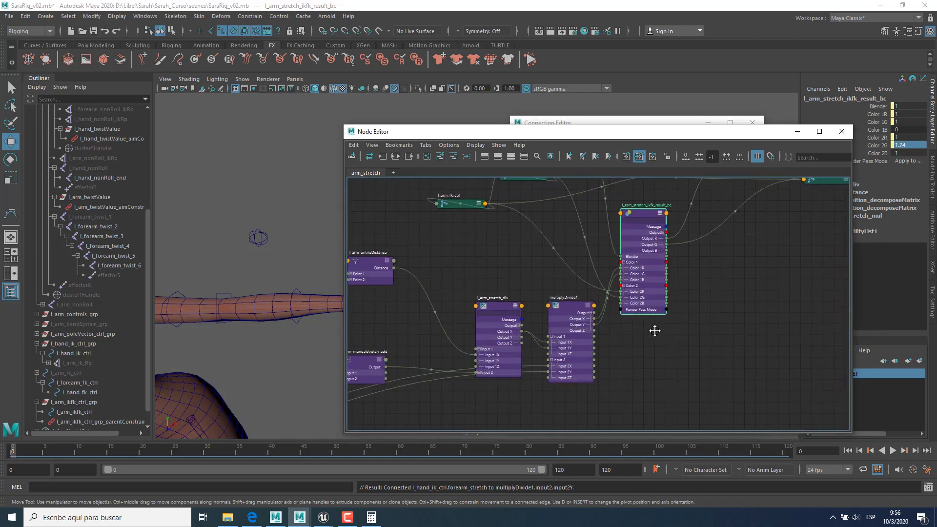
Step: Review the manual stretch chain from l_hand_ik_ctrl through l_arm_manualstretch_mul, l_arm_manualstretch_add and l_arm_stretch_div to multiplyDivide1, checking each node's inputs
double_click(492, 248)
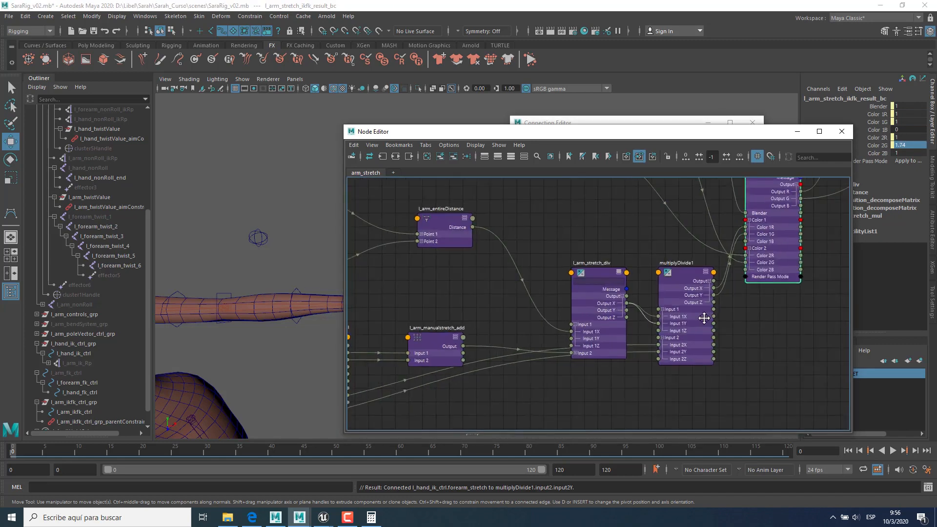
scroll(660, 364, up, 3)
alt+middle_drag(711, 363, 694, 364)
click(602, 288)
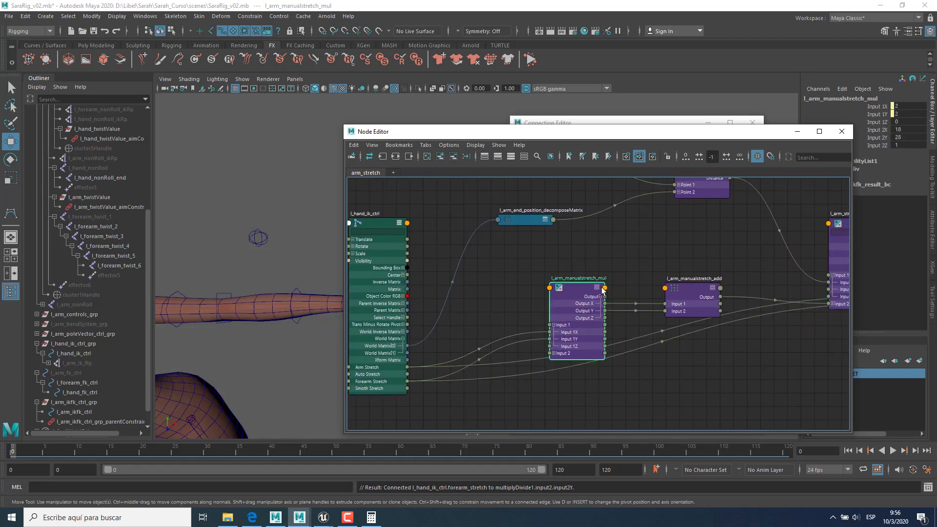
double_click(909, 129)
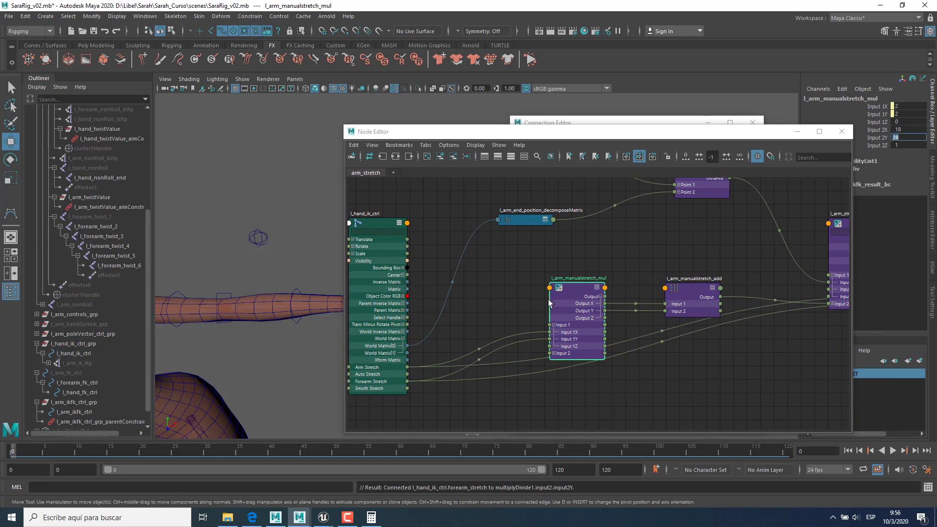
alt+middle_drag(553, 339, 565, 326)
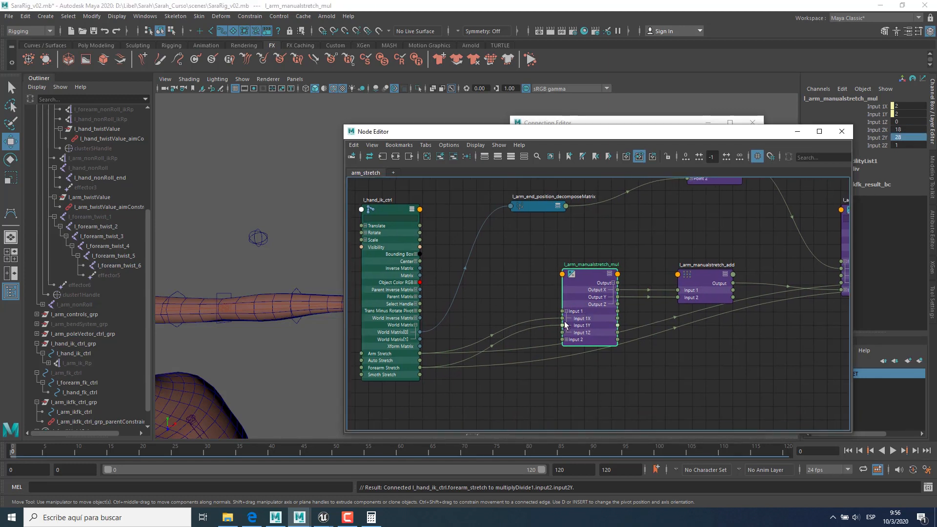
click(393, 360)
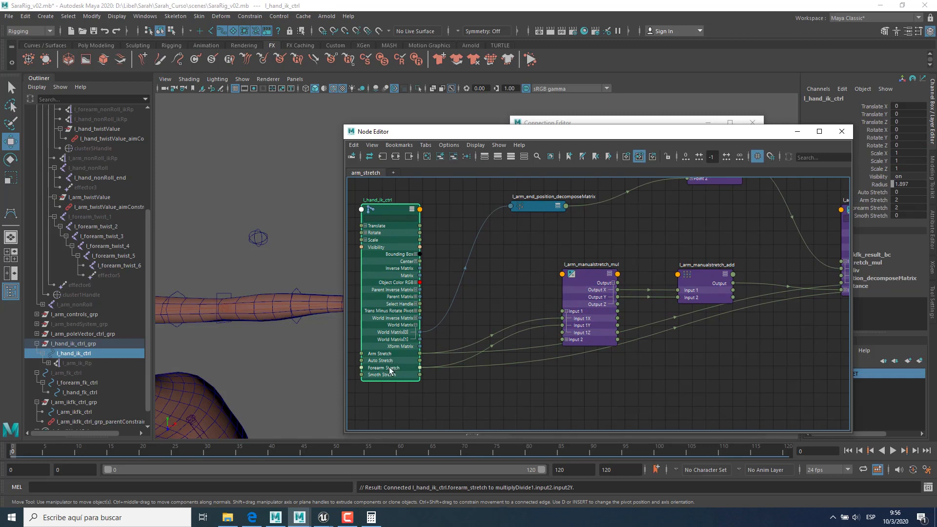
alt+middle_drag(602, 364, 417, 364)
click(536, 290)
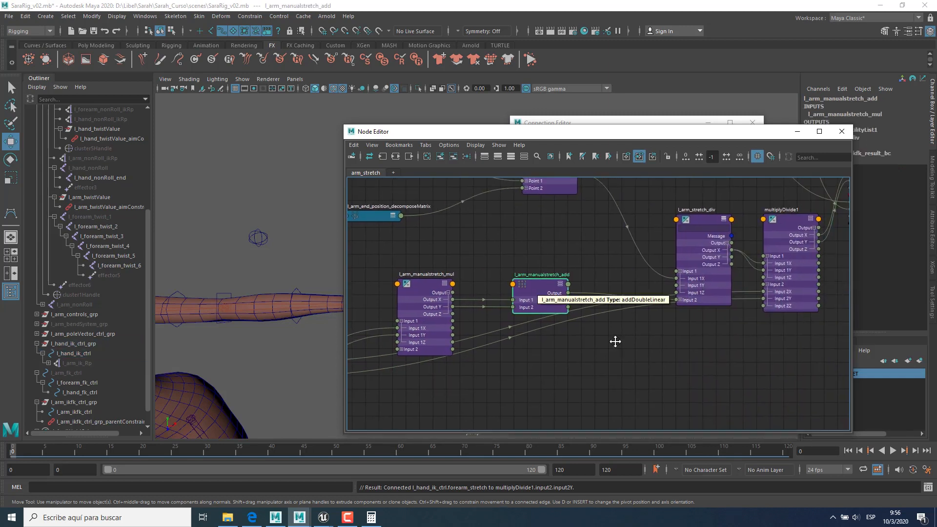
alt+middle_drag(615, 341, 486, 352)
click(581, 231)
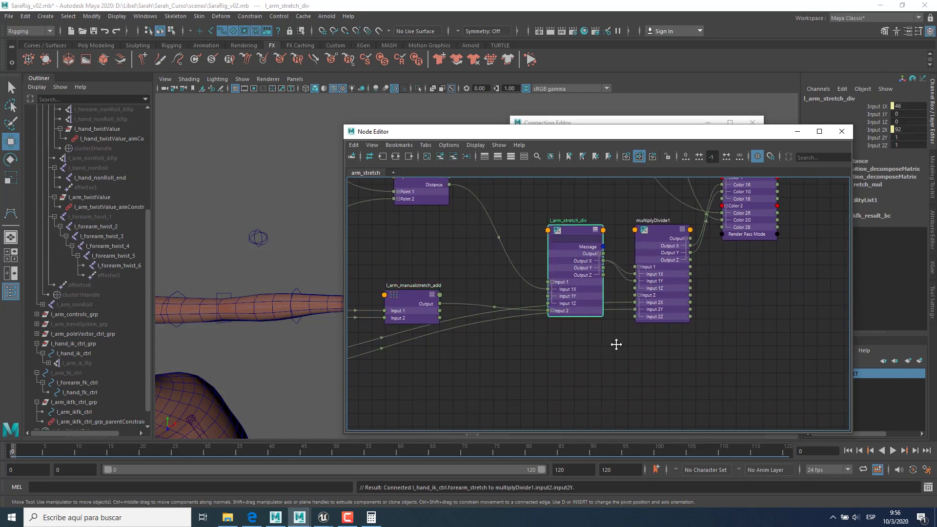
alt+middle_drag(617, 341, 524, 366)
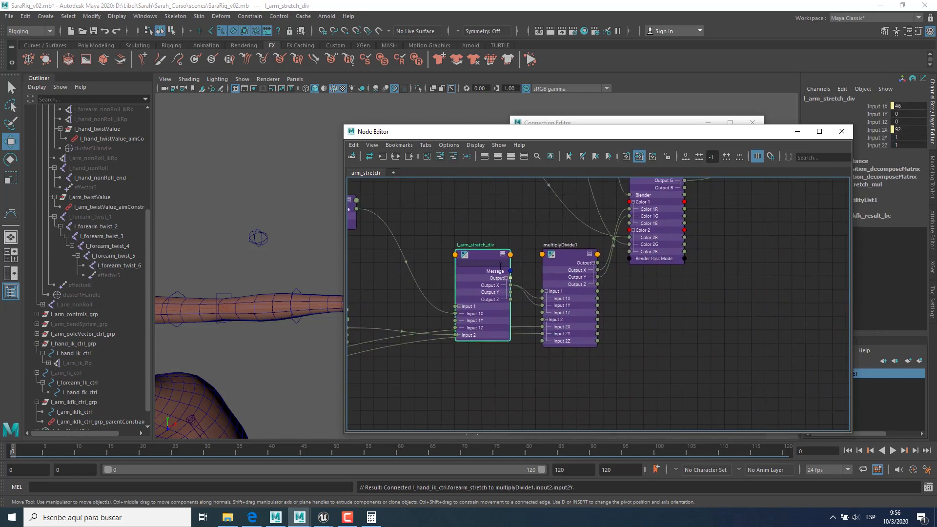
click(570, 252)
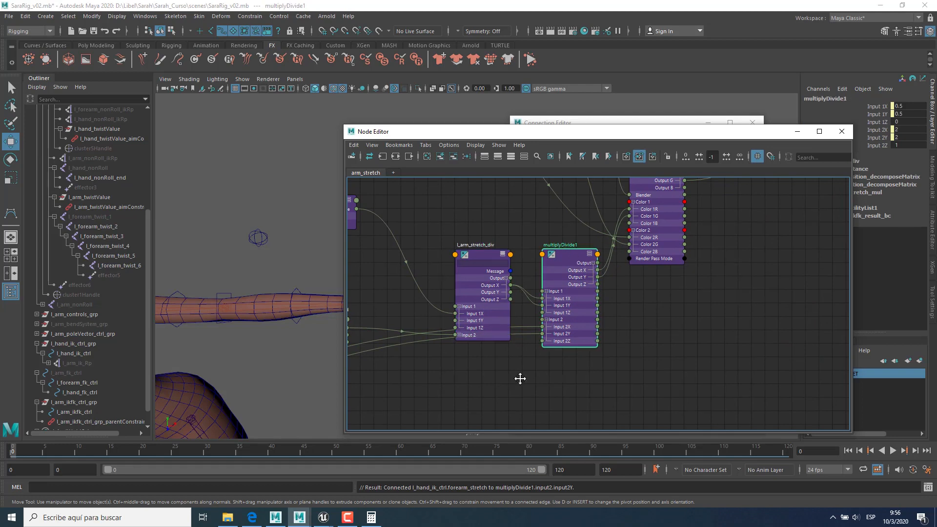
Step: Examine the connections running from multiplyDivide1's outputs into the Color 1 channels of l_arm_stretch_ikfk_result_bc
key(a)
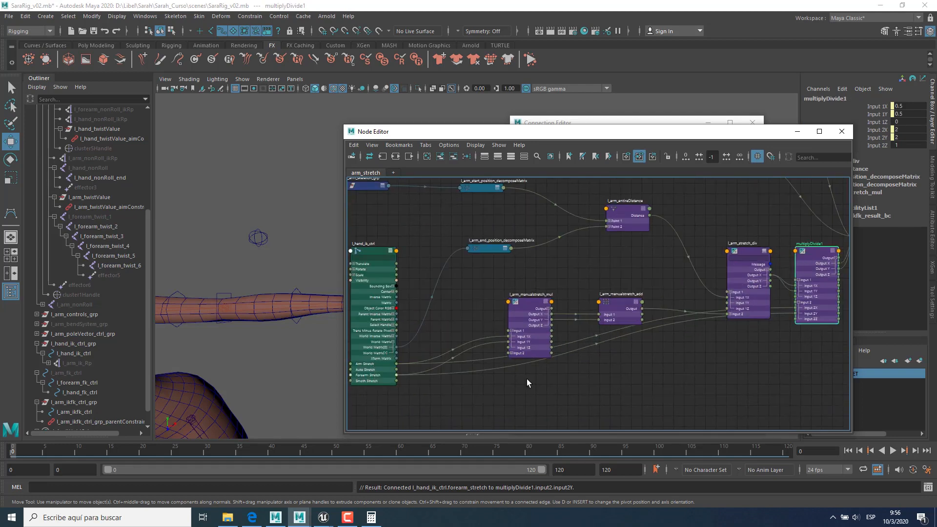
alt+middle_drag(707, 331, 390, 354)
alt+right_drag(390, 354, 506, 435)
alt+middle_drag(664, 188, 538, 253)
alt+middle_drag(603, 284, 549, 381)
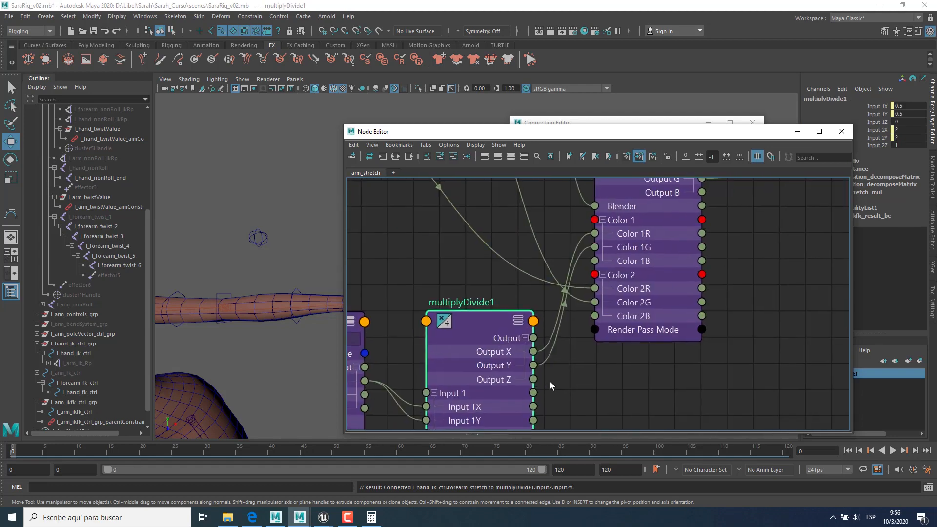
key(a)
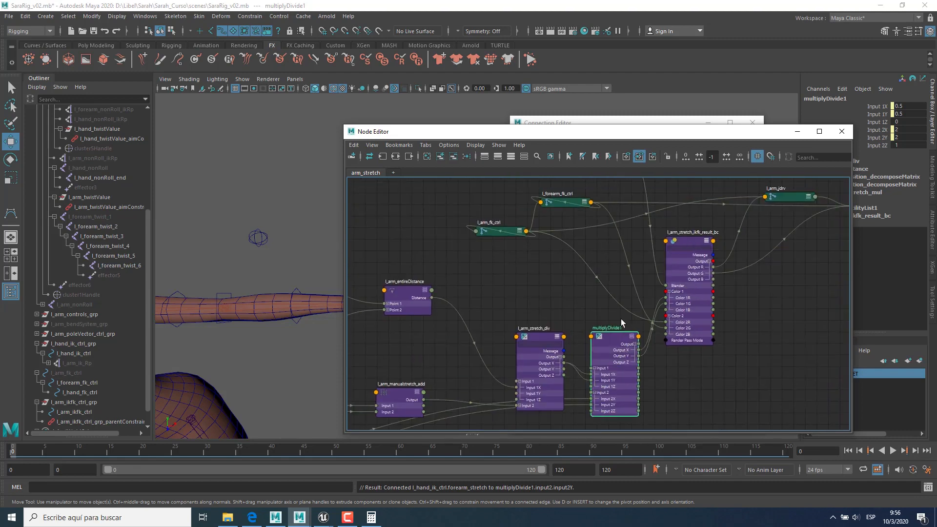
Step: Rename the multiplyDivide1 node to l_arm_manual_stretch_result
double_click(611, 327)
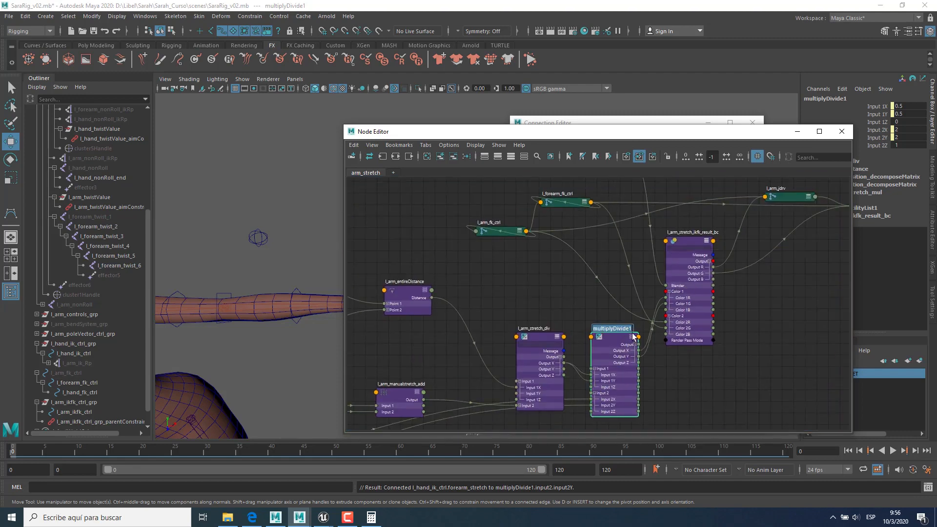
text(l_ac)
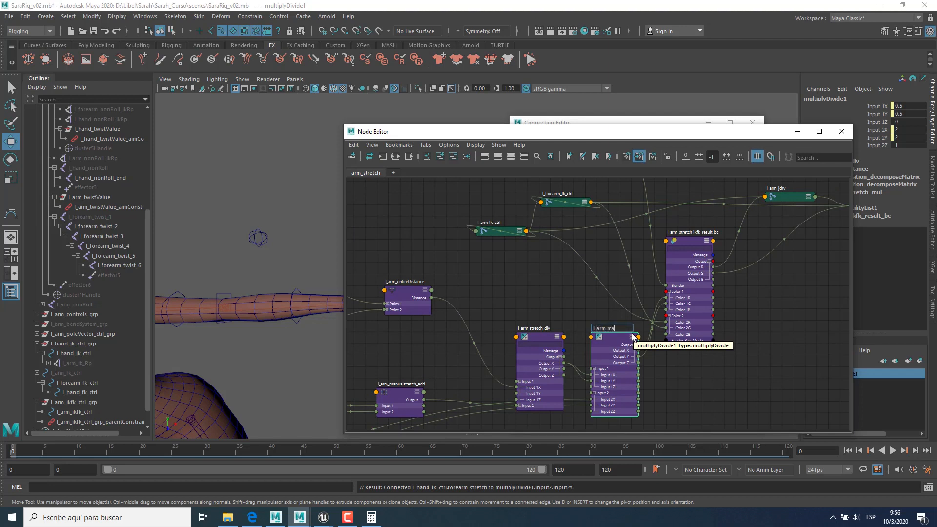
text(m_manu)
text(al_str)
key(BackSpace)
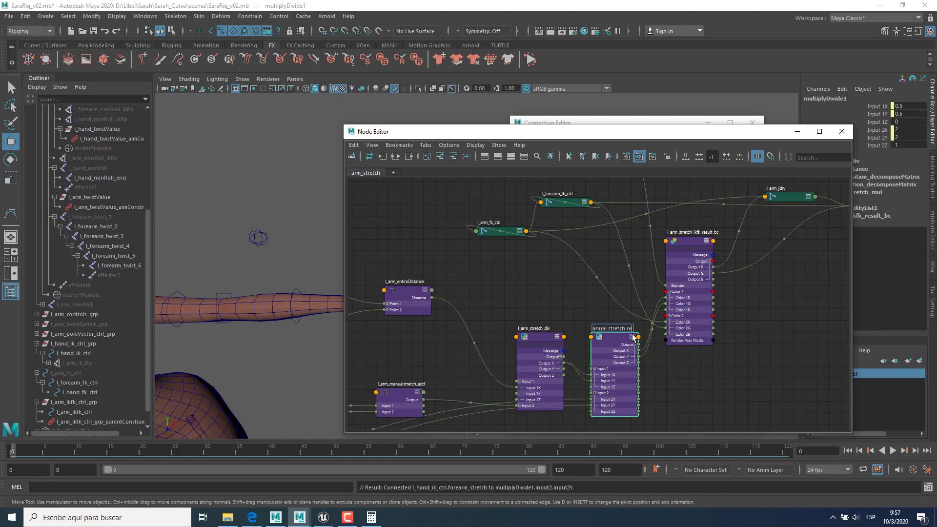
key(Return)
click(695, 407)
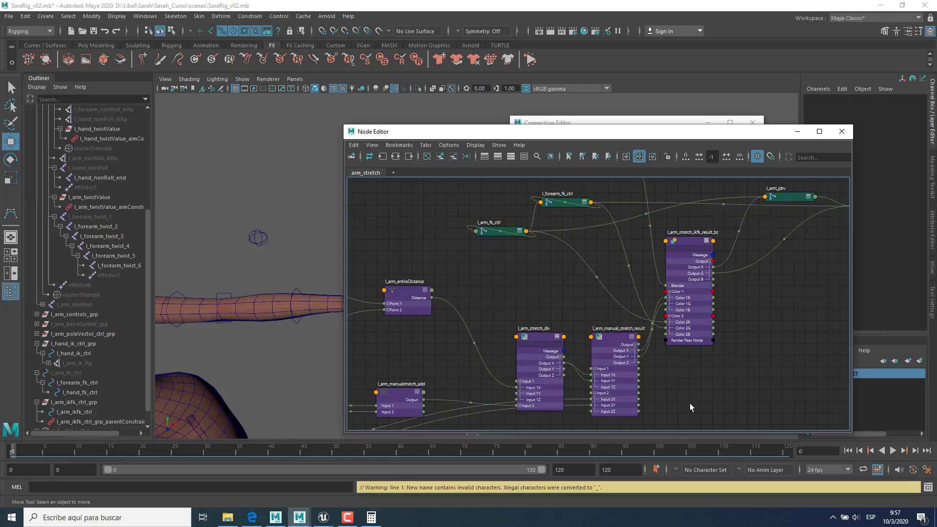
scroll(650, 364, down, 4)
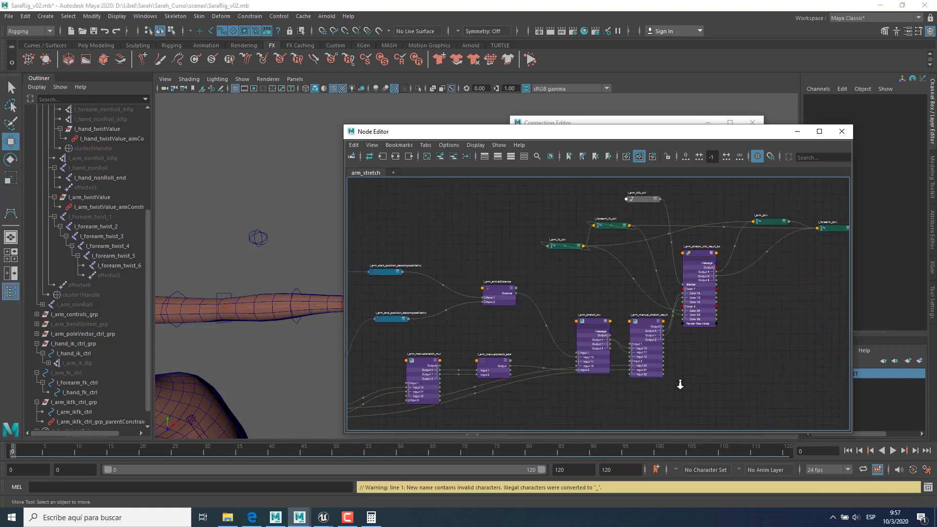
alt+right_drag(681, 384, 697, 387)
alt+middle_drag(697, 387, 663, 394)
alt+right_drag(663, 394, 673, 392)
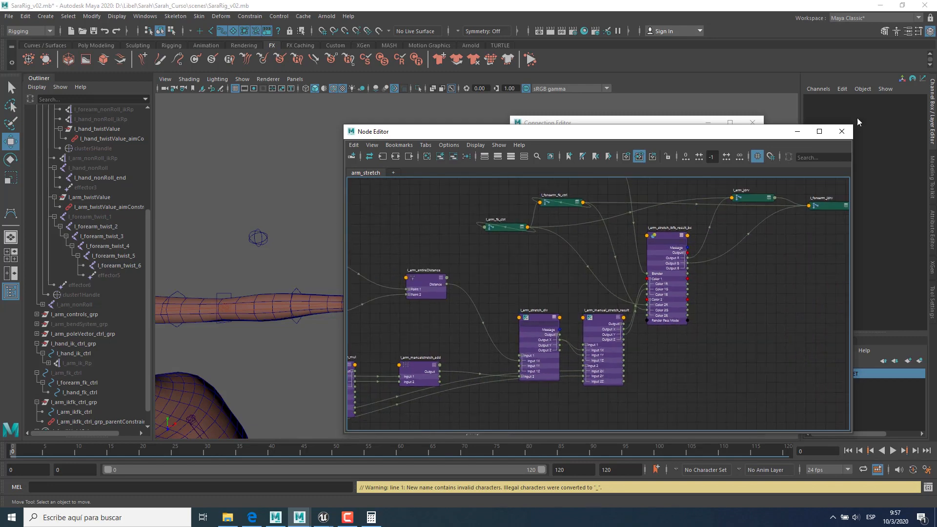
alt+middle_drag(615, 322, 678, 322)
alt+middle_drag(557, 367, 654, 341)
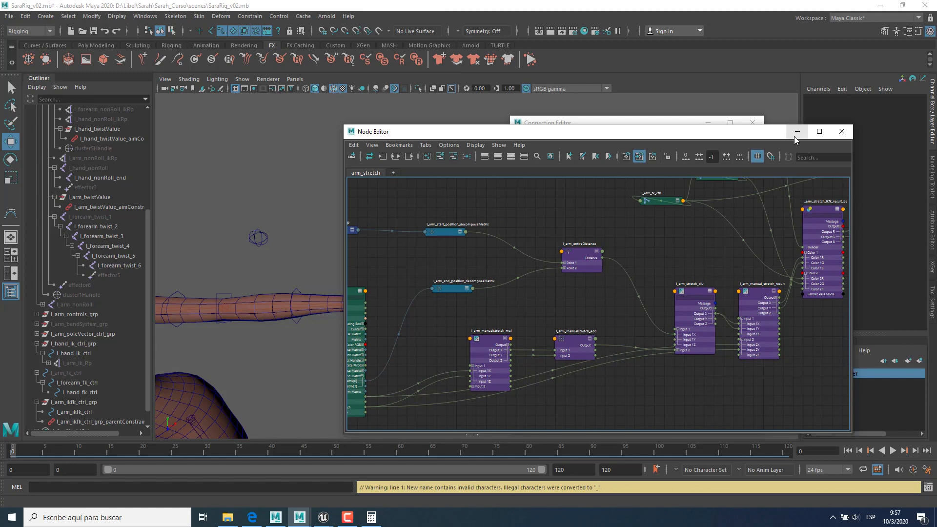
Step: Minimize the Node Editor and test the arm by pulling l_hand_ik_ctrl outward about 28 units in X
click(797, 131)
scroll(441, 295, up, 2)
click(436, 293)
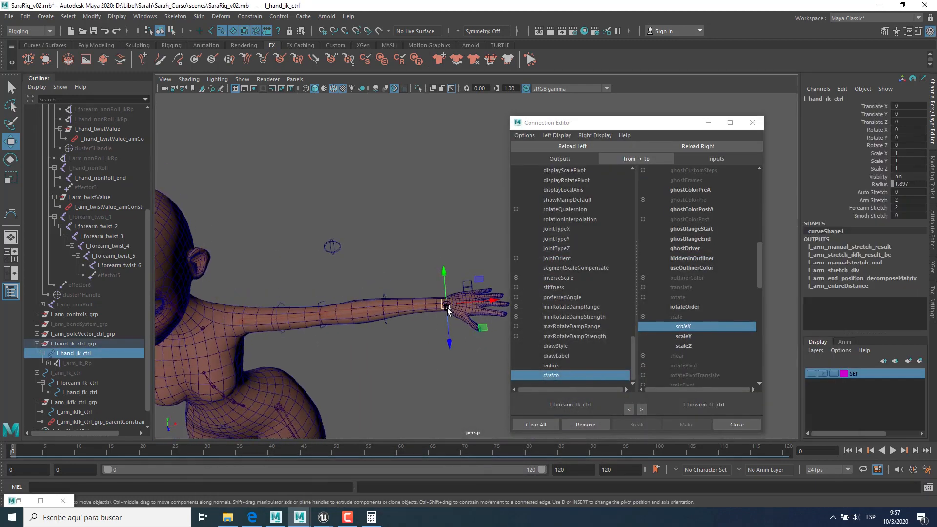
drag(447, 310, 428, 337)
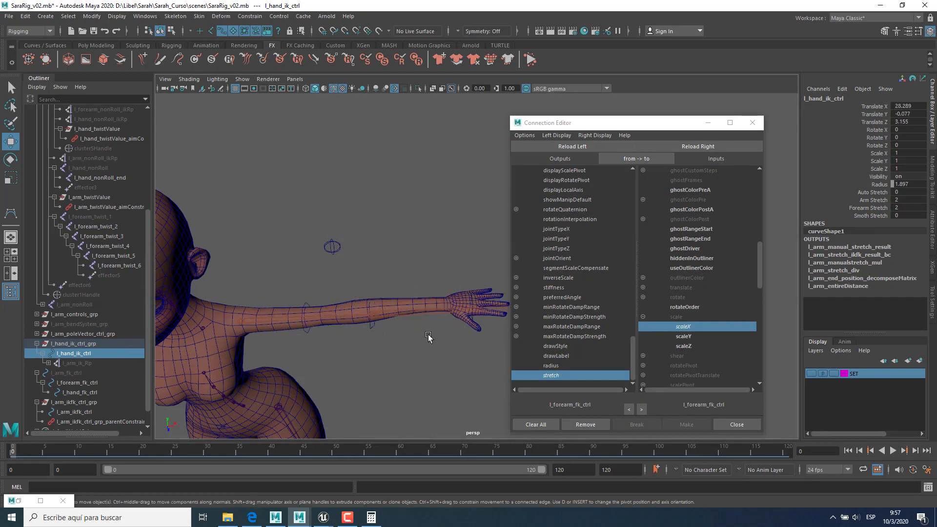
scroll(439, 335, down, 2)
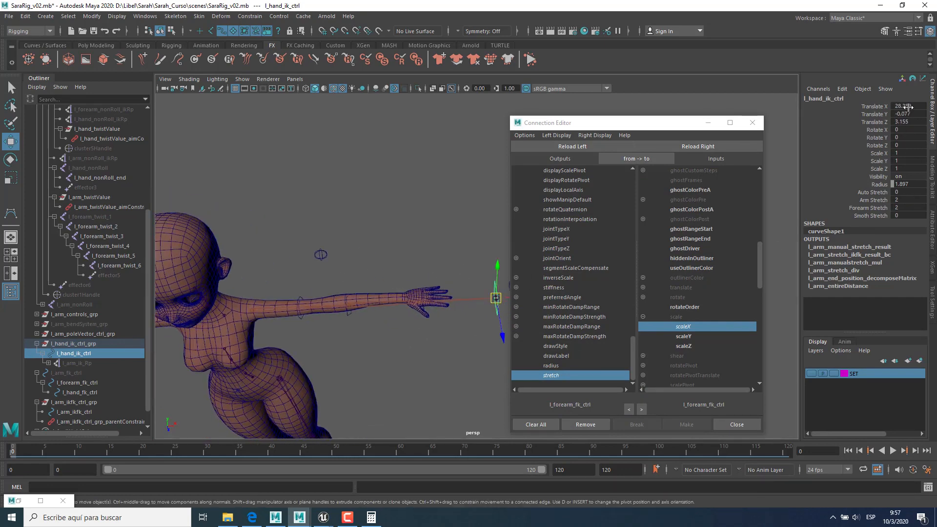
Step: Reset l_hand_ik_ctrl's Translate X, Y and Z to 0
mouse_move(906, 107)
mouse_down()
mouse_move(904, 116)
mouse_move(908, 106)
mouse_up()
text(0)
key(Return)
scroll(481, 337, down, 1)
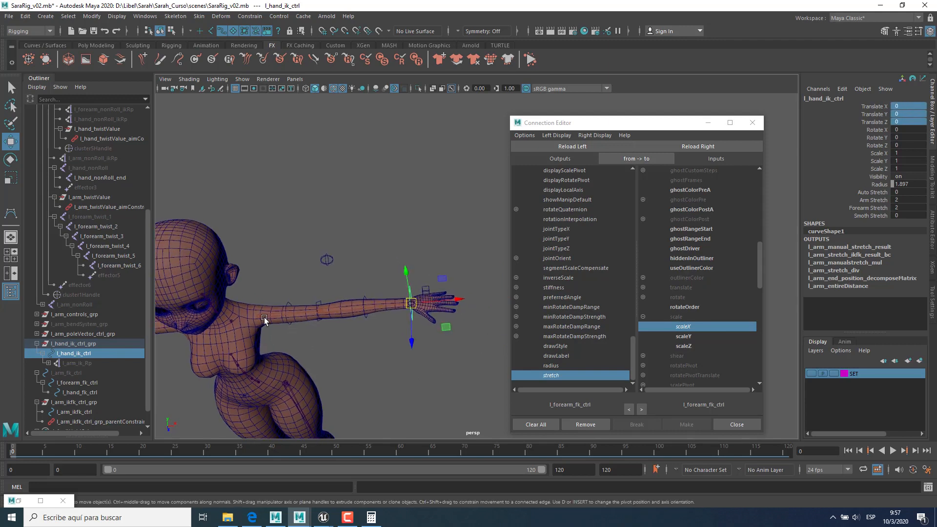
Step: Set l_hand_ik_ctrl's Translate X to 46 to test the arm at an extended hand position
click(905, 106)
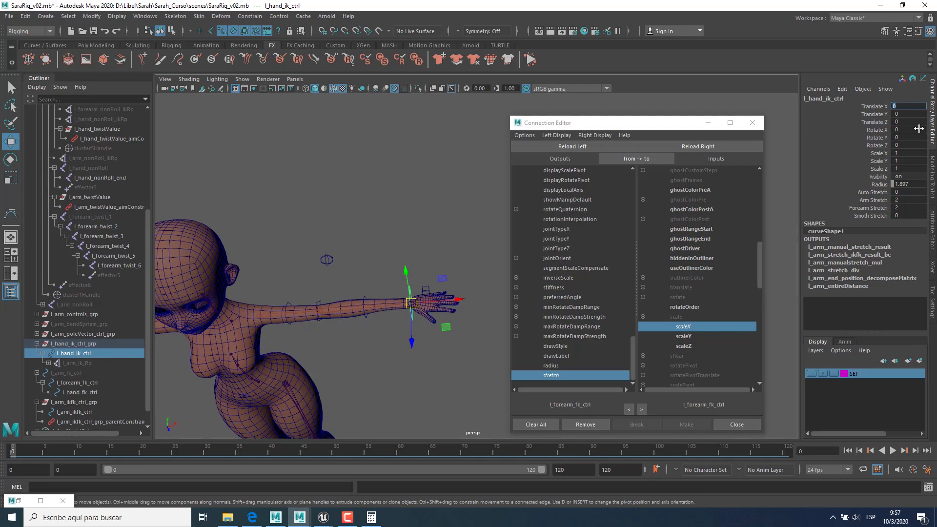
key(Return)
click(908, 207)
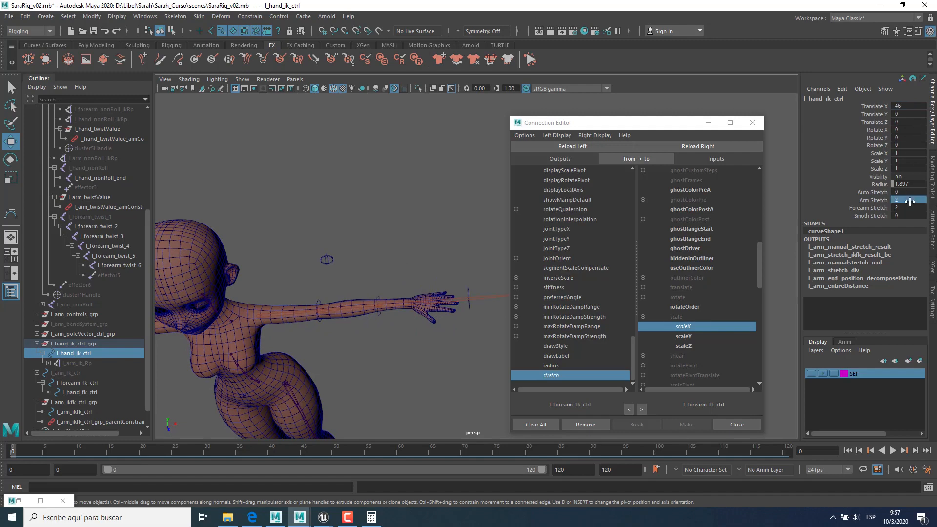
click(301, 318)
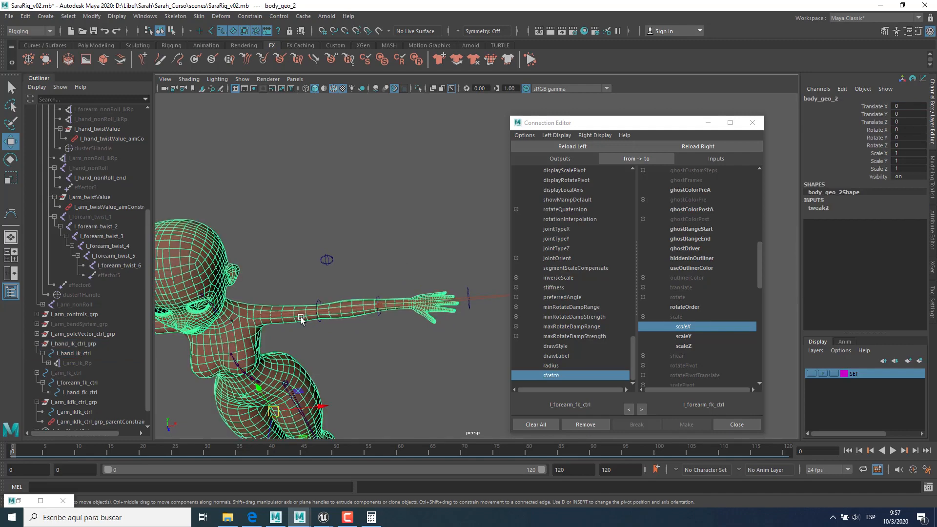
Step: Select the l_arm_jdrv joint and examine its channel values and the arm's shape
scroll(103, 218, up, 5)
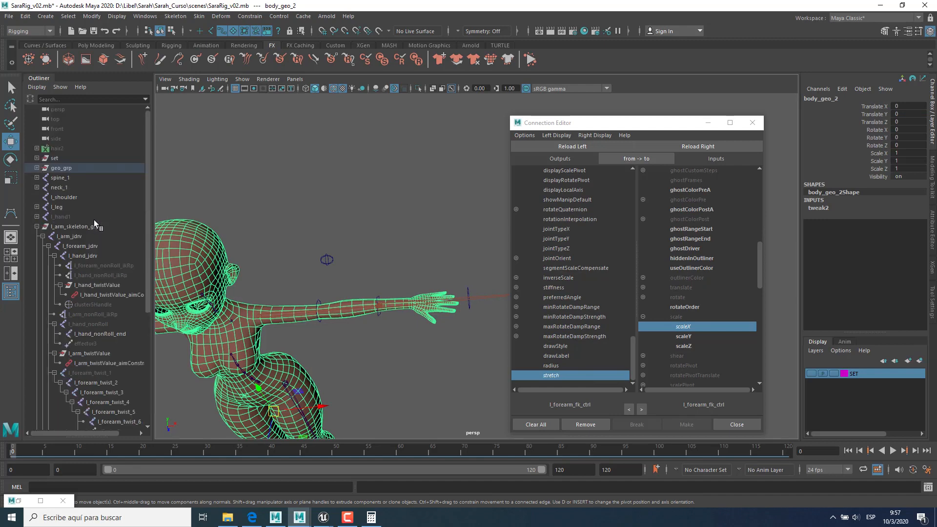
click(69, 236)
alt+drag(387, 314, 397, 319)
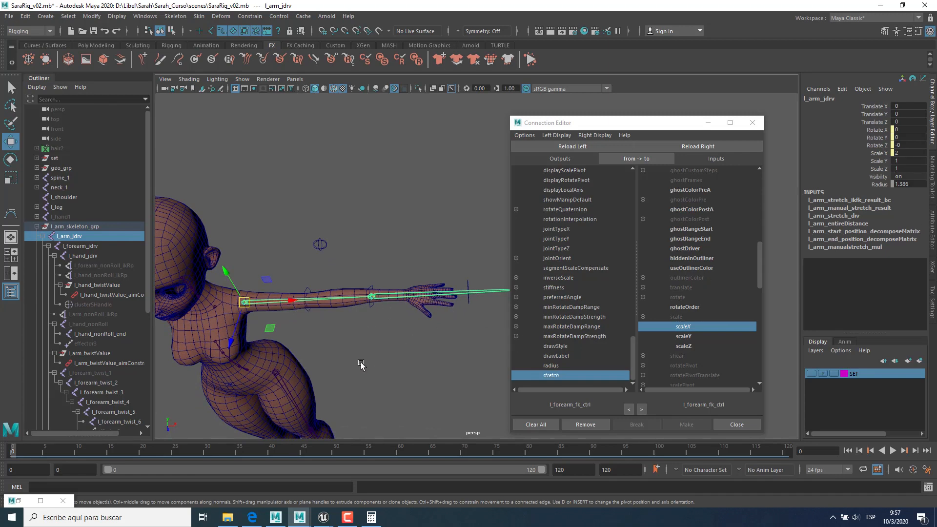
alt+middle_drag(452, 314, 389, 311)
Step: Select the left hand IK control and move it inward to a Translate X of about 17.1
click(408, 264)
click(410, 265)
alt+drag(389, 312, 400, 311)
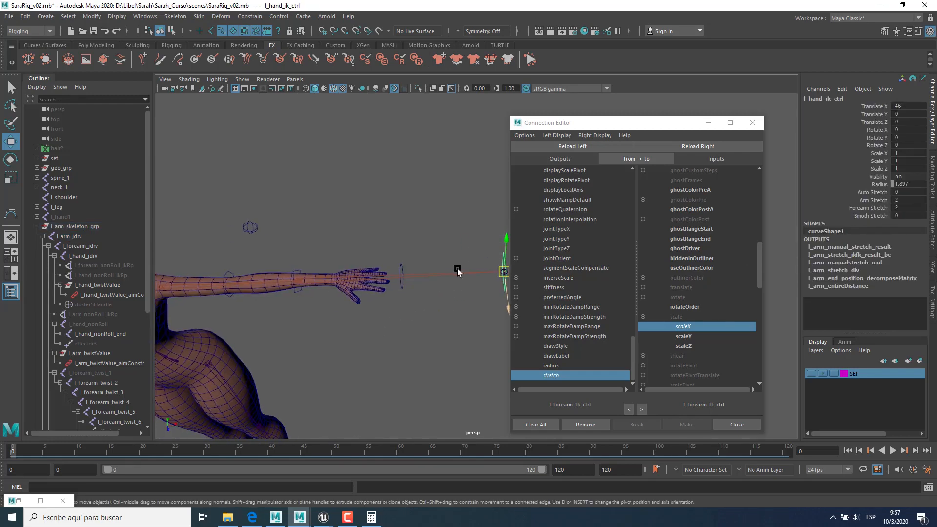
drag(504, 273, 452, 282)
alt+middle_drag(411, 307, 454, 307)
drag(490, 282, 447, 283)
Step: Move the Connection Editor clear of the arm and shift the hand IK control outward to a Translate X of about 21.3
click(557, 278)
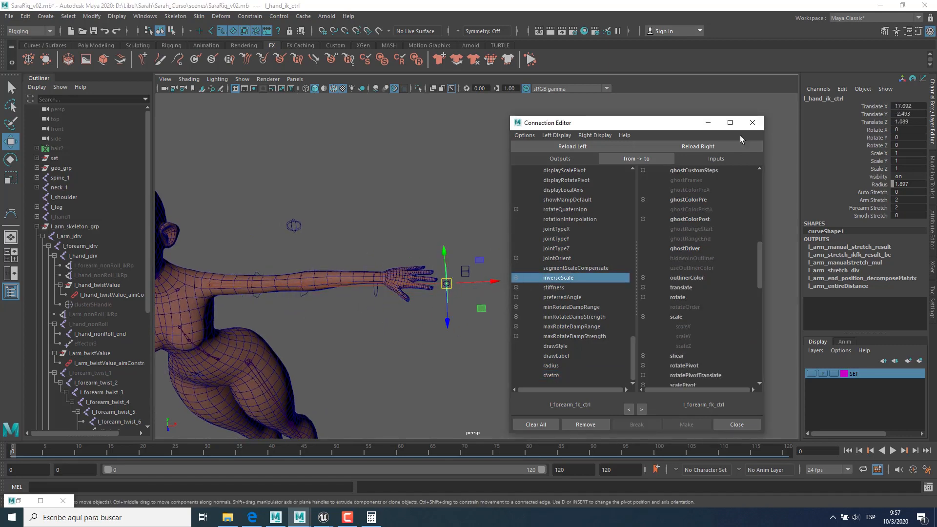
drag(649, 123, 745, 119)
alt+middle_drag(369, 294, 400, 294)
mouse_move(478, 284)
mouse_down()
mouse_move(389, 287)
mouse_move(459, 288)
mouse_move(478, 264)
mouse_move(487, 274)
mouse_up()
alt+right_drag(487, 274, 429, 274)
alt+drag(429, 274, 445, 287)
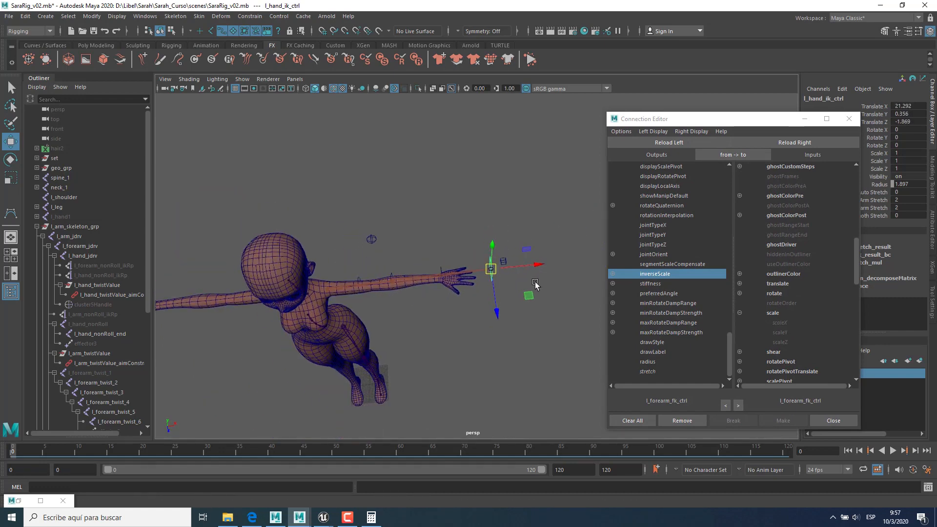
alt+right_drag(538, 284, 573, 281)
Step: Reset the hand IK control's translation to 0, and set its Translate X to 42
drag(905, 106, 914, 120)
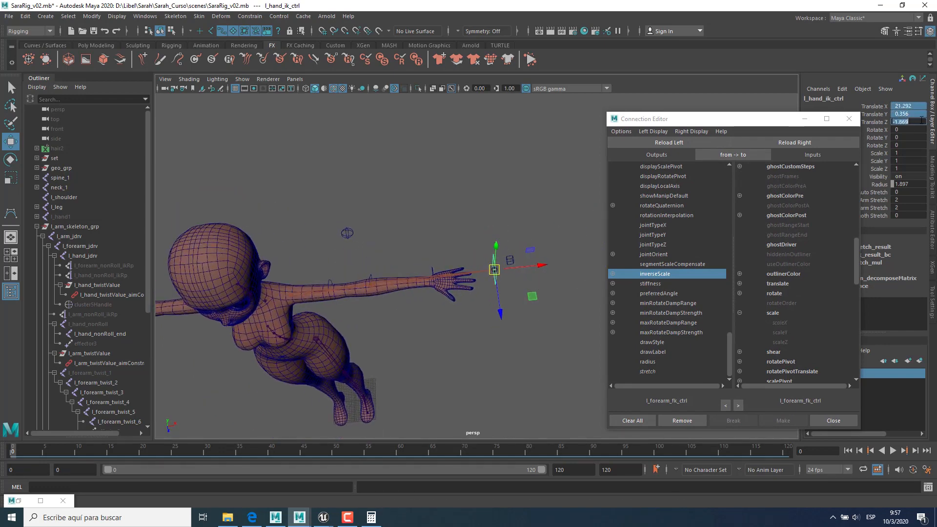
text(0)
key(Return)
click(904, 106)
text(4)
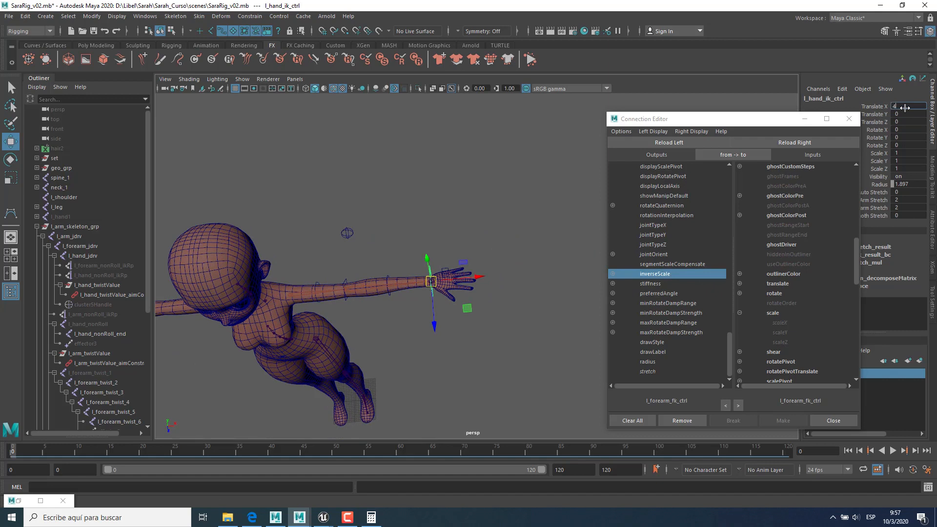
text(2)
key(Return)
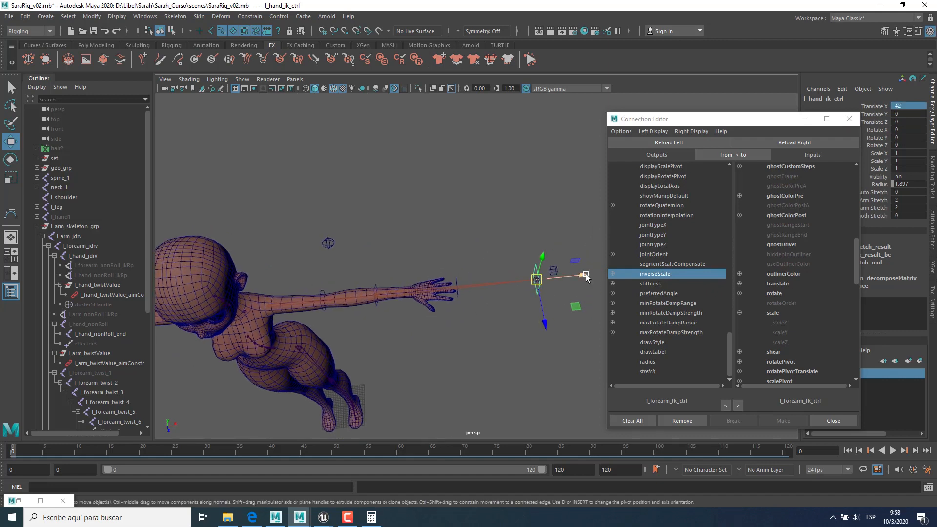
Step: Try sliding the hand IK control back toward the arm along its X axis
drag(586, 277, 520, 292)
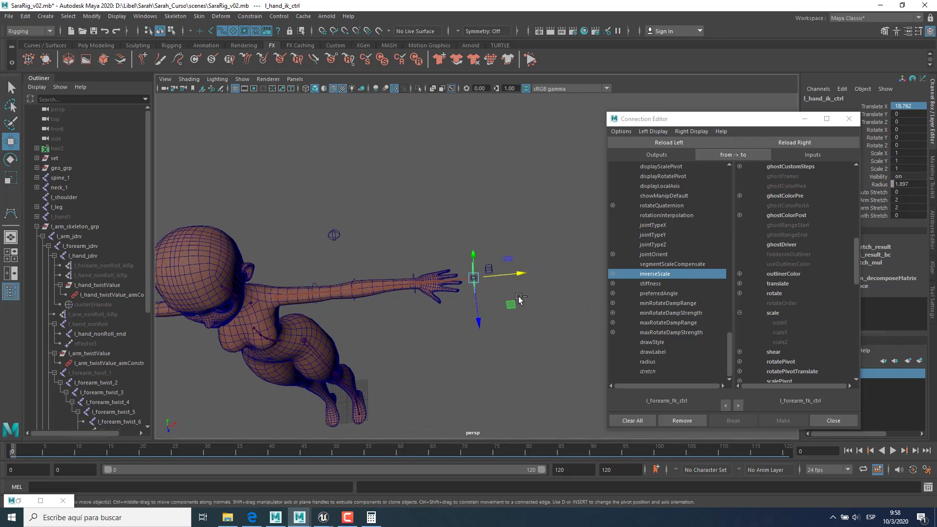
key(ctrl+z)
drag(590, 262, 512, 274)
Step: Set the hand IK control's Translate X, Y and Z back to 0
drag(905, 121, 905, 106)
text(0)
key(Return)
alt+middle_drag(384, 350, 422, 354)
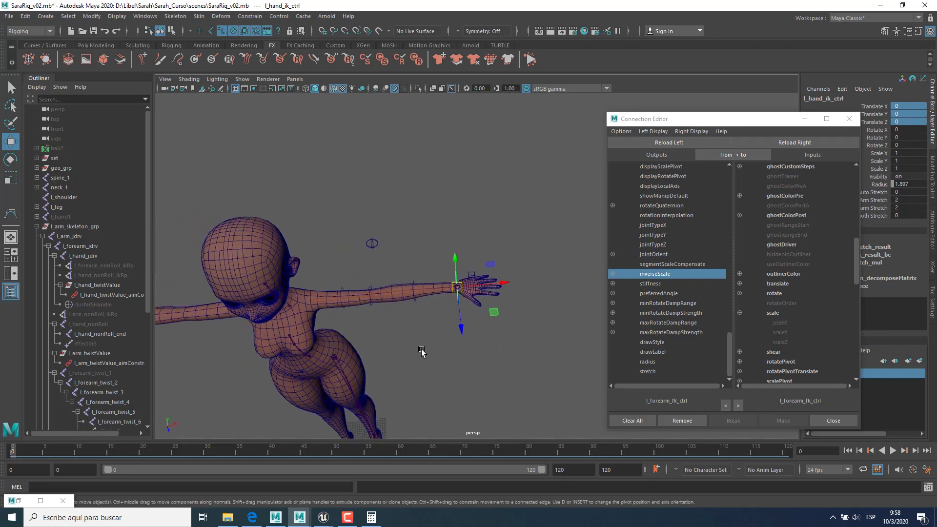
alt+drag(423, 353, 429, 321)
alt+right_drag(439, 325, 479, 330)
alt+middle_drag(479, 330, 522, 336)
alt+right_drag(449, 358, 484, 361)
alt+drag(512, 357, 561, 352)
alt+drag(437, 339, 433, 355)
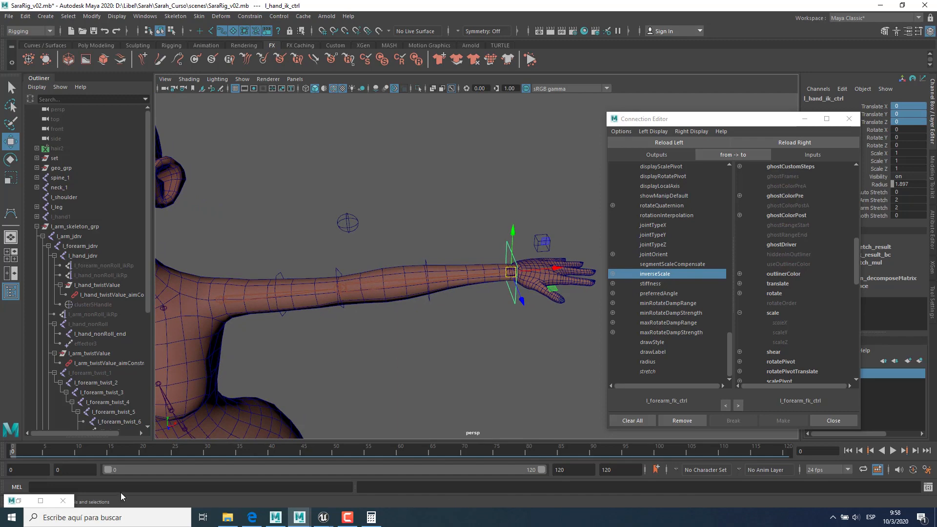
Step: Review the arm_stretch node network and the hand IK control's Smooth Stretch attribute
click(41, 501)
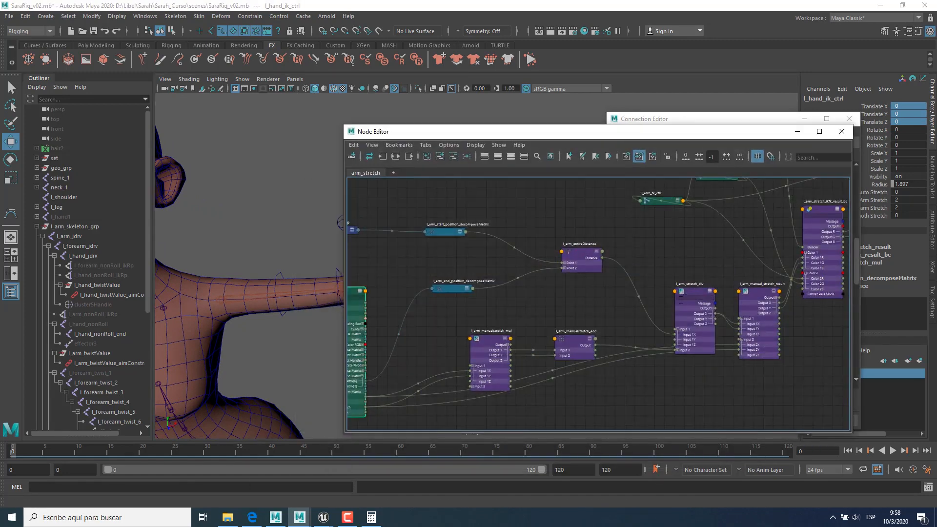
alt+middle_drag(681, 300, 673, 305)
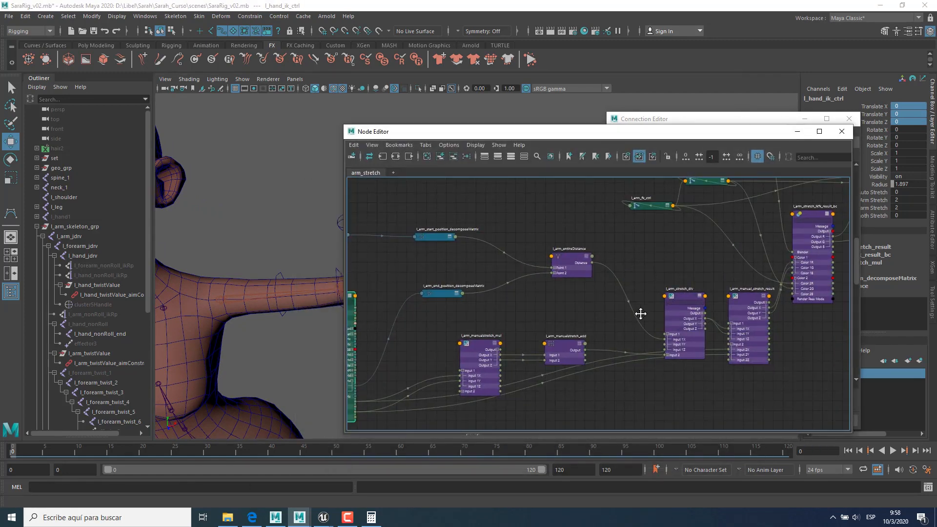
alt+right_drag(640, 314, 680, 353)
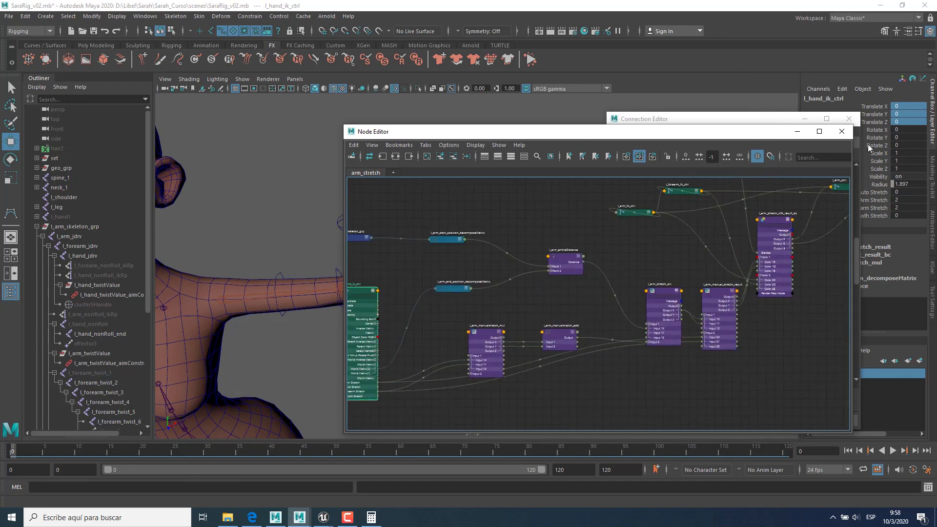
click(797, 131)
click(878, 216)
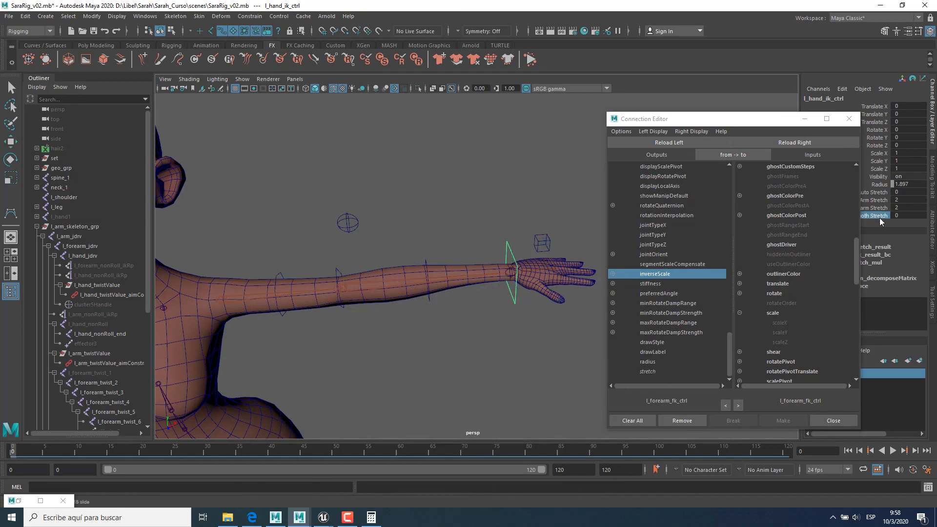
Step: Test the arm by moving the hand IK control freely, leaving its Translate X at about 7.5
alt+drag(478, 261, 517, 337)
key(w)
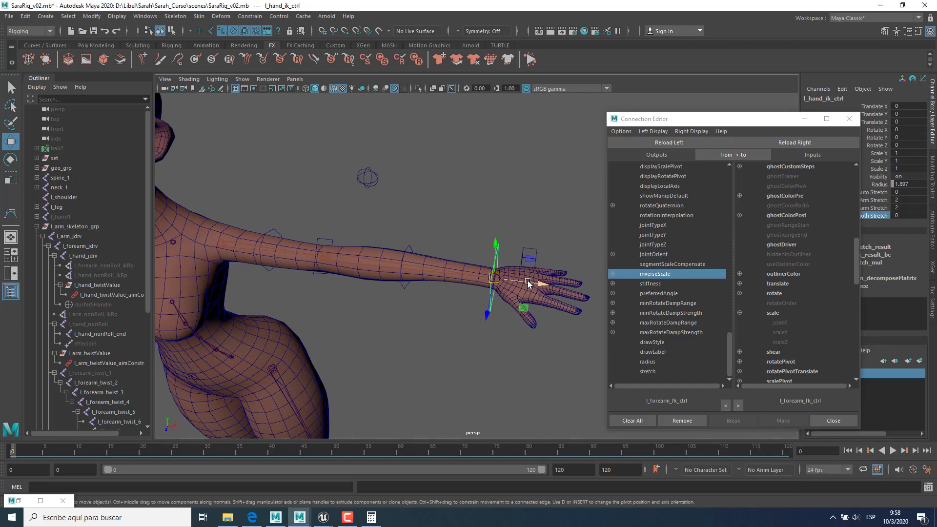
drag(494, 278, 417, 278)
drag(518, 295, 542, 293)
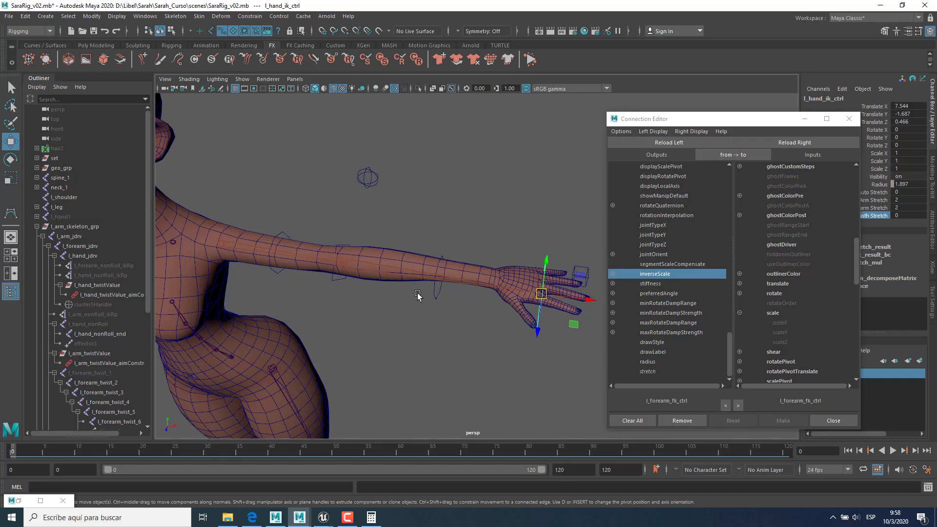
Step: Reopen the arm_stretch node graph and spread the l_arm_stretch_div and l_arm_manual_stretch_result nodes apart to make room between them
click(15, 500)
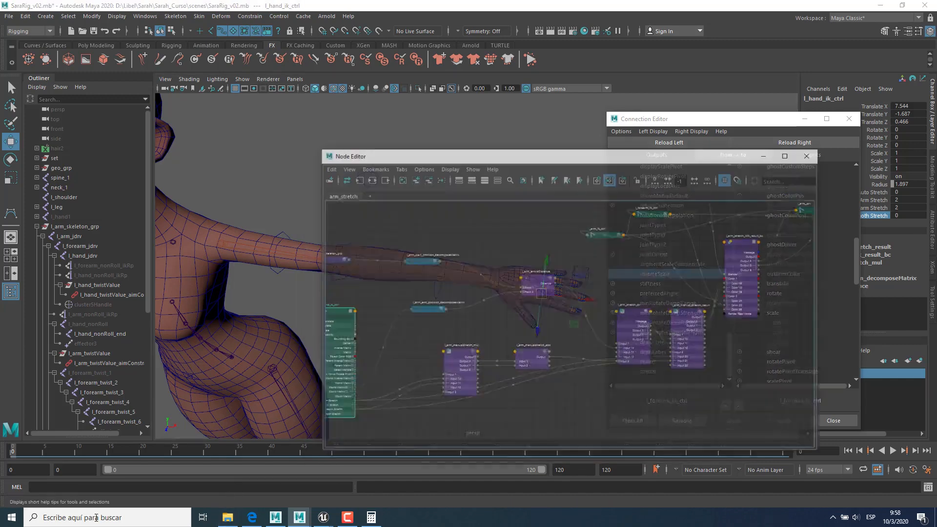
alt+middle_drag(646, 351, 597, 343)
alt+right_drag(597, 343, 681, 371)
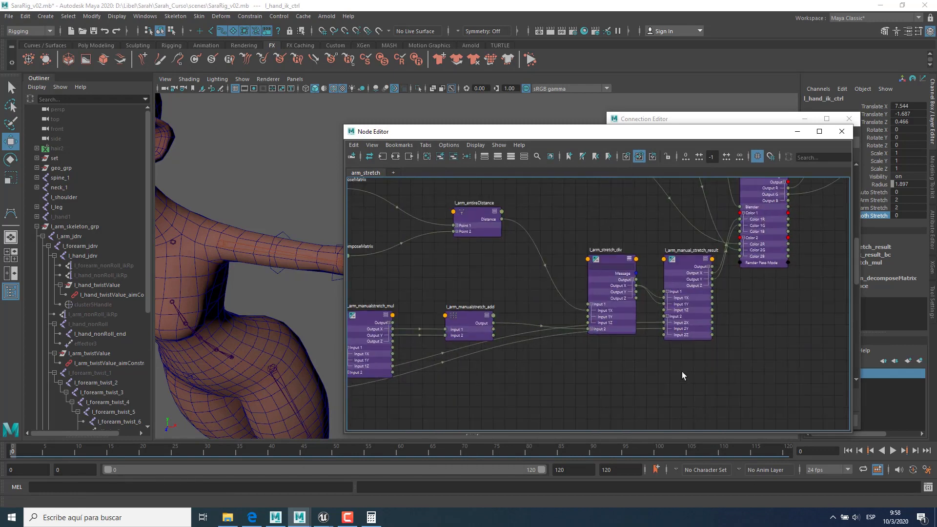
alt+middle_drag(613, 258, 614, 266)
click(613, 266)
drag(592, 265, 566, 267)
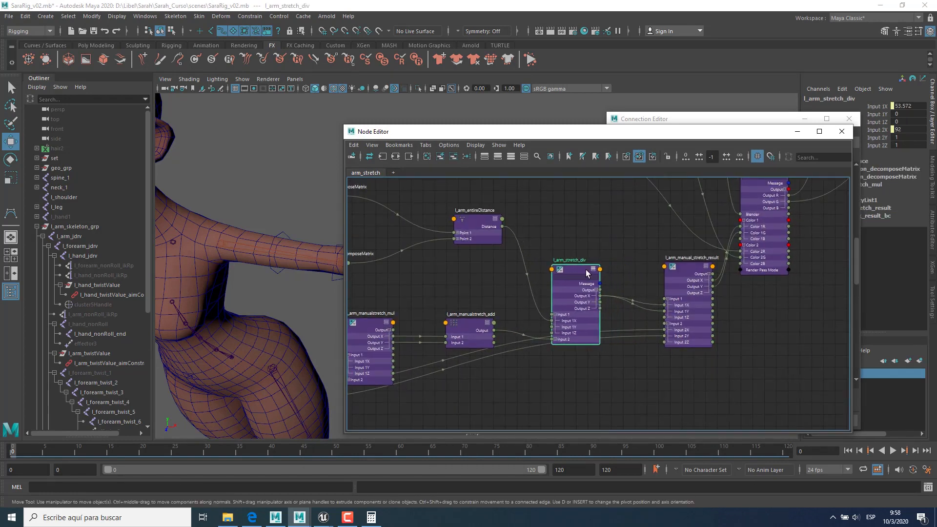
drag(674, 274, 744, 262)
alt+middle_drag(618, 338, 615, 347)
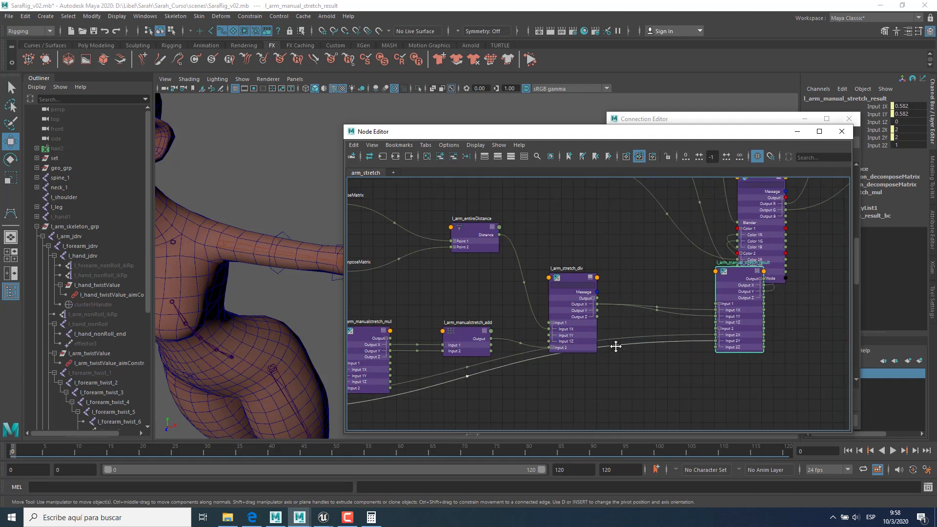
drag(569, 278, 553, 247)
mouse_move(599, 289)
alt+middle_down()
mouse_move(582, 286)
mouse_move(593, 282)
alt+middle_up()
scroll(593, 279, up, 1)
click(625, 254)
key(Tab)
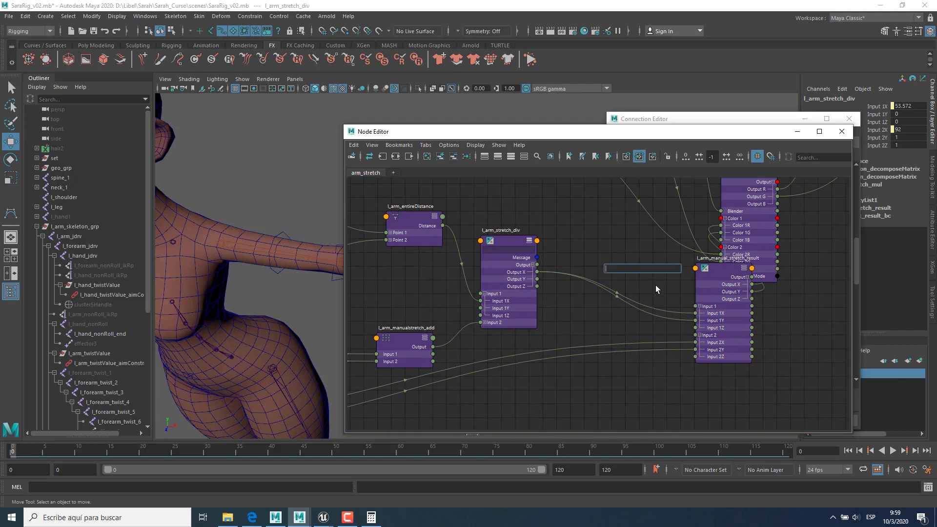
Step: Move the Node Editor clear of the arm and reset the hand IK control's X, Y and Z translation to 0
drag(688, 132, 817, 127)
alt+drag(369, 241, 327, 274)
alt+middle_drag(327, 273, 198, 257)
scroll(205, 257, down, 3)
click(386, 249)
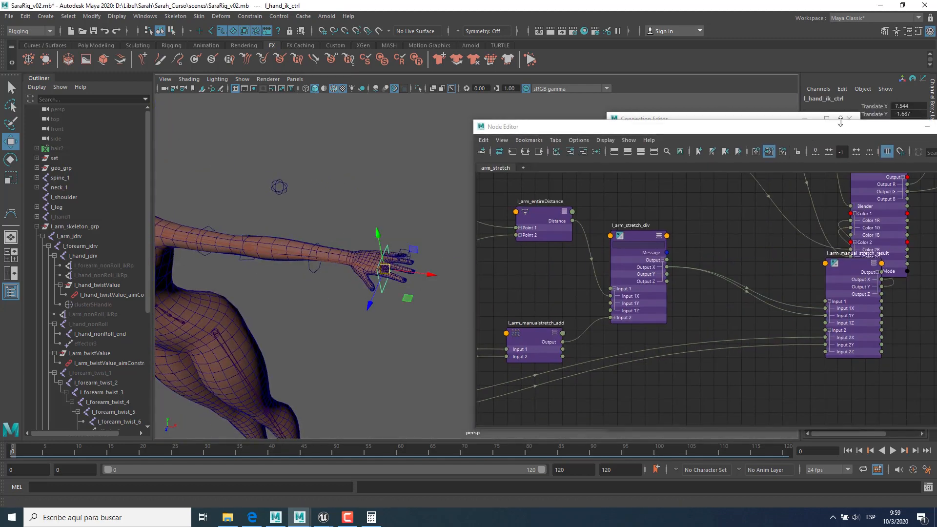
drag(904, 108, 903, 122)
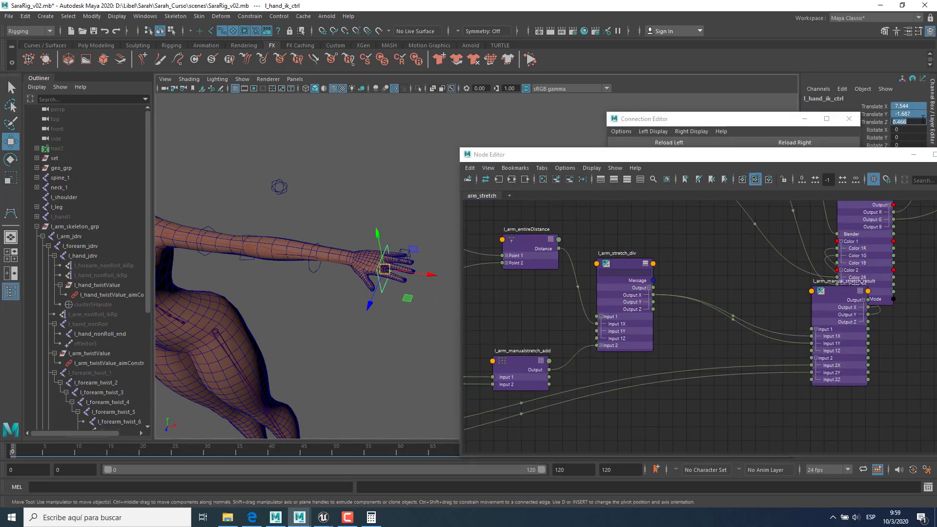
text(0)
key(Return)
Step: Examine the input values of the l_arm_stretch_div and l_arm_manual_stretch_result nodes with the arm in its rest pose
alt+middle_drag(343, 341, 367, 336)
alt+drag(367, 337, 372, 361)
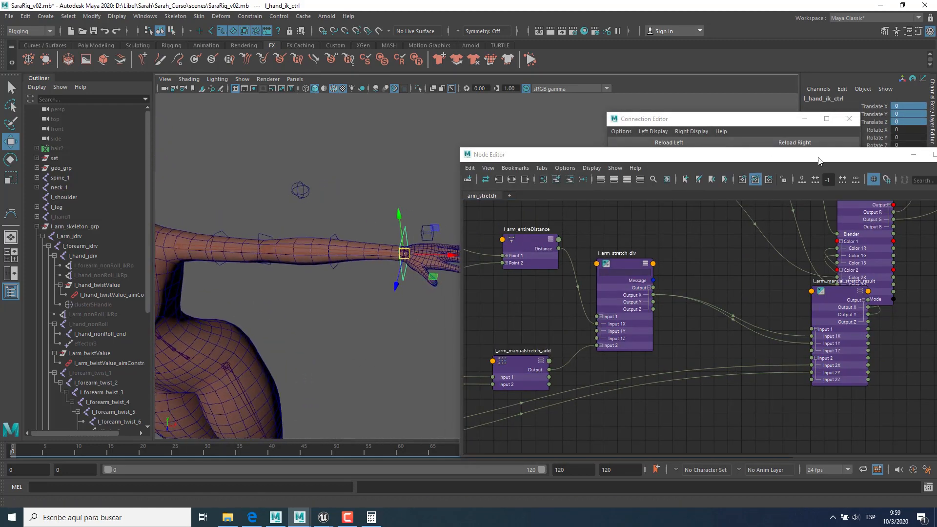
alt+middle_drag(379, 312, 372, 314)
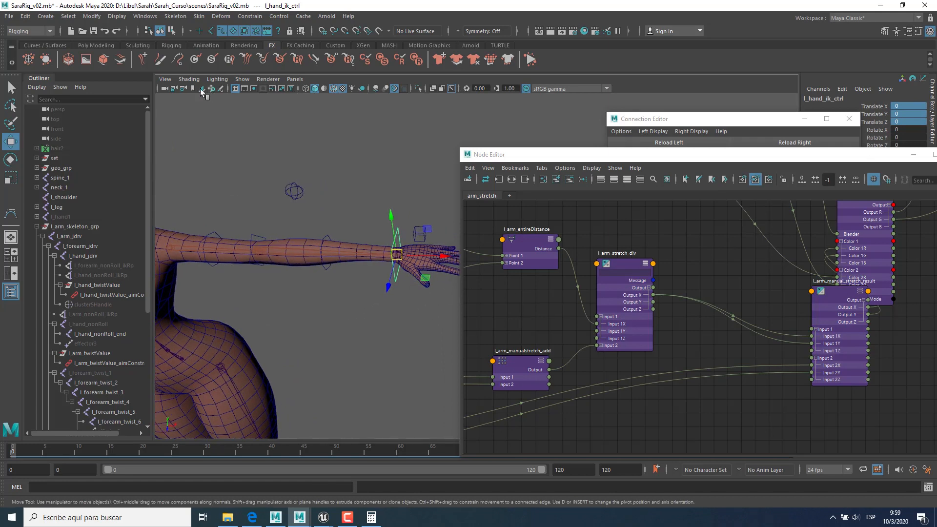
click(629, 266)
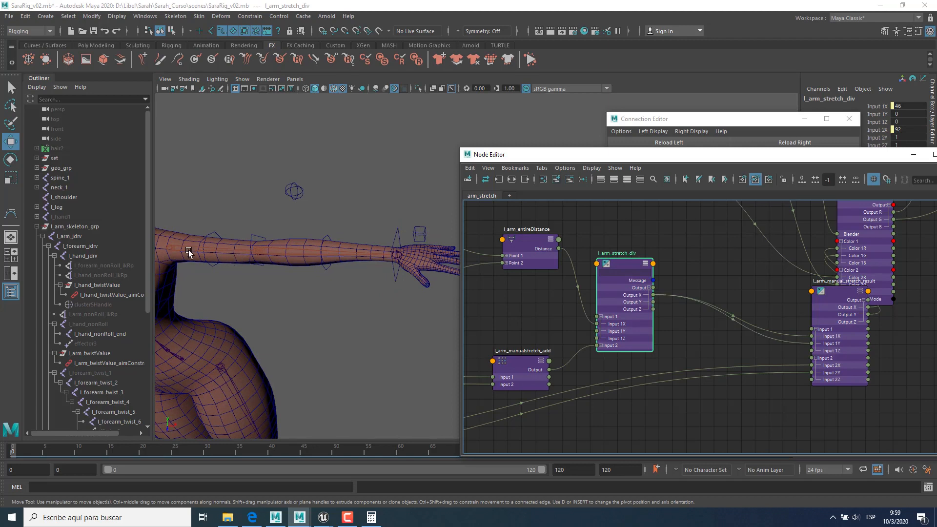
alt+drag(337, 288, 316, 307)
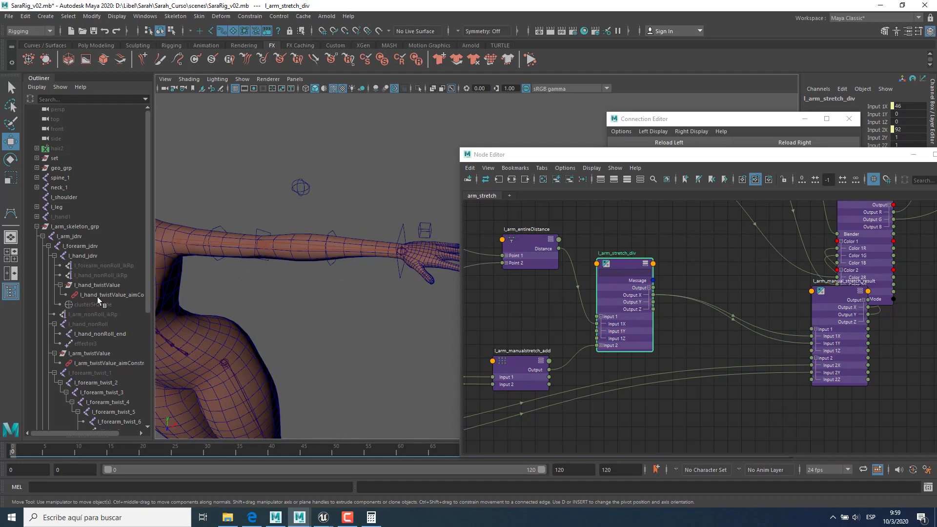
alt+drag(299, 304, 359, 303)
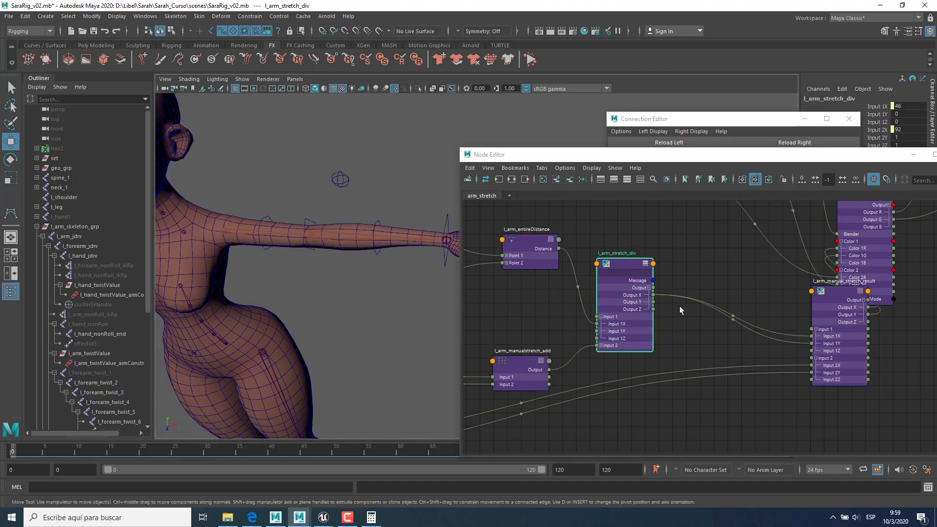
alt+middle_drag(740, 288, 672, 274)
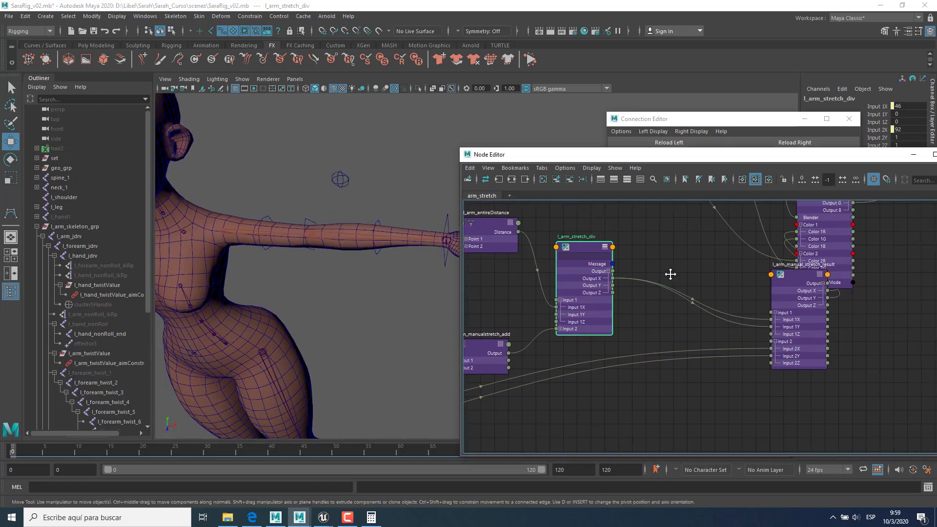
click(776, 278)
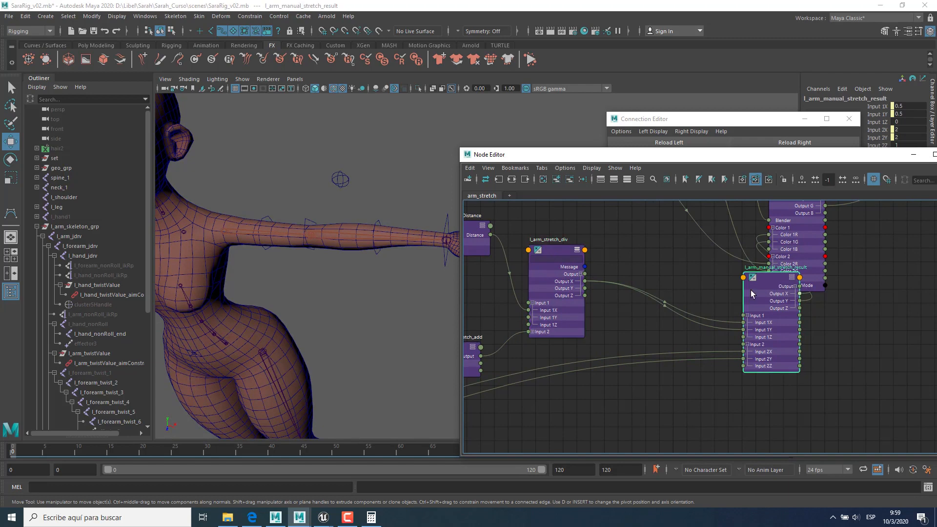
Step: Create a blendColors node between the l_arm_stretch_div and l_arm_manual_stretch_result nodes in the arm_stretch graph
scroll(642, 322, down, 3)
click(644, 312)
key(Tab)
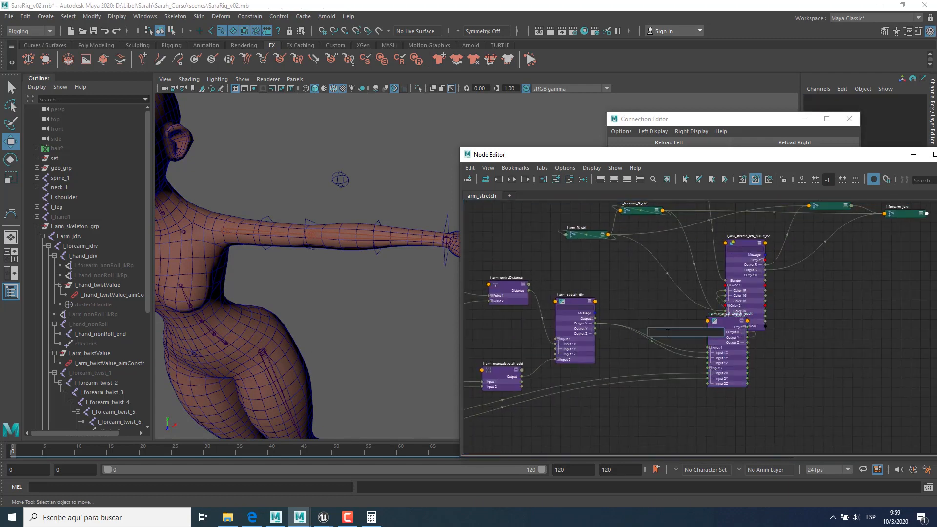
text(bl)
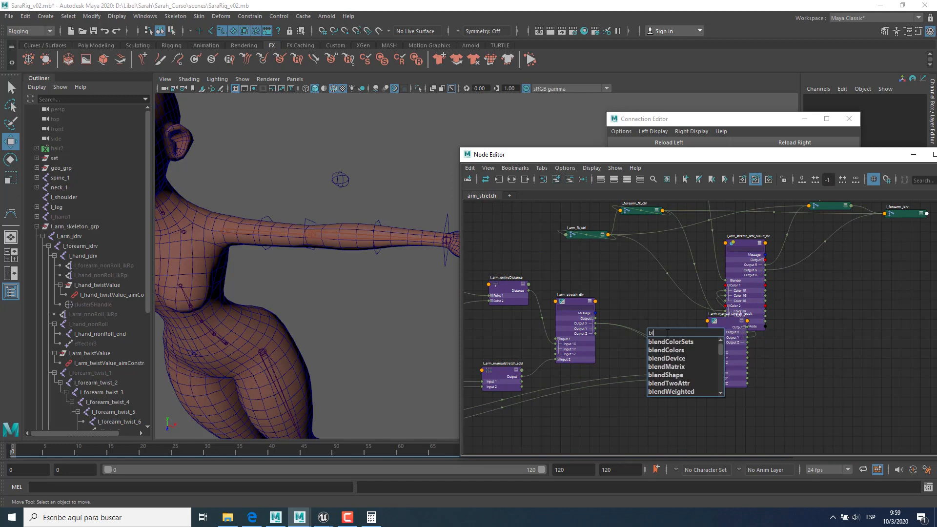
key(Down)
key(Down)
key(Return)
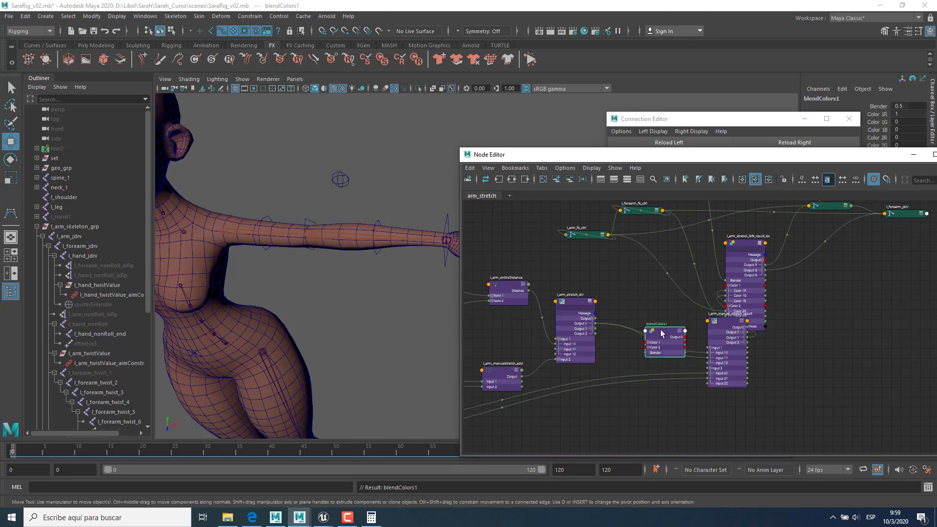
scroll(674, 324, up, 3)
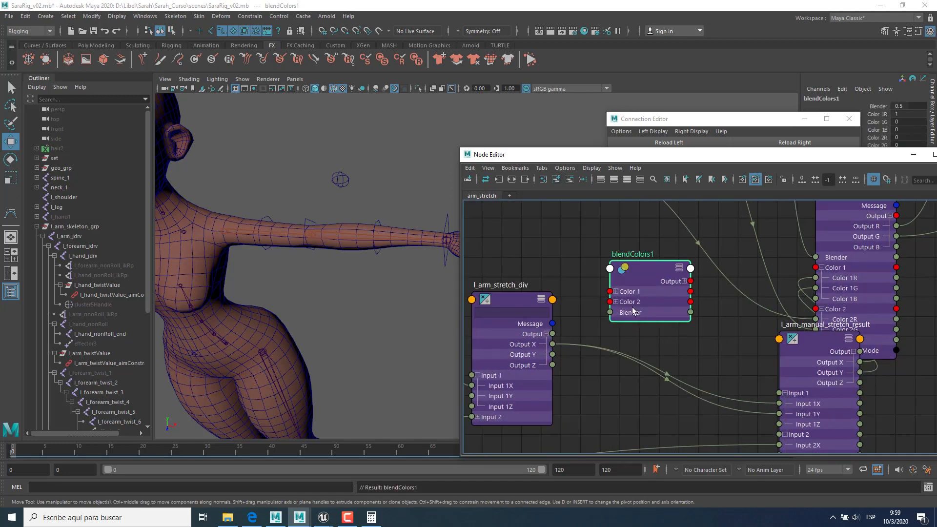
Step: Expand the Color 1 channels of blendColors1, then select the hand IK control and move the Node Editor clear of its channel values
click(616, 292)
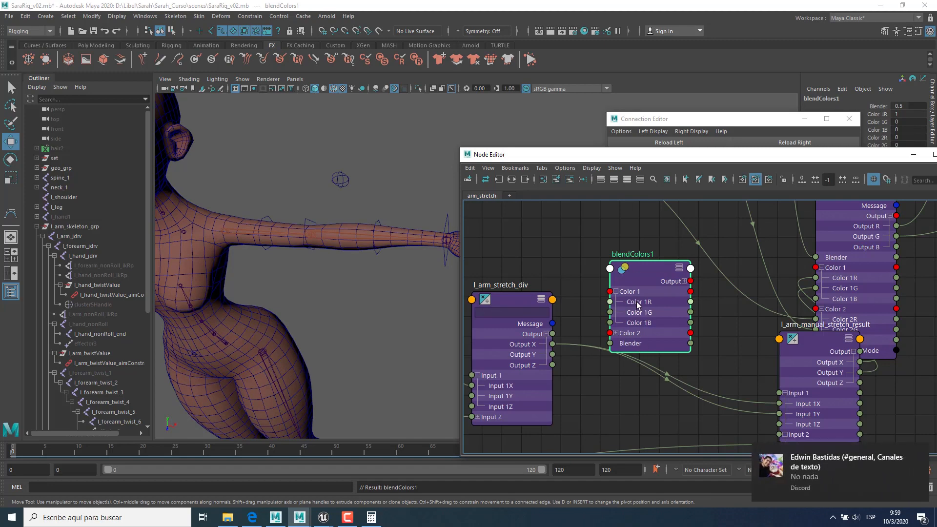
click(920, 453)
alt+middle_drag(625, 376, 631, 388)
alt+right_drag(630, 388, 606, 407)
alt+middle_drag(640, 375, 648, 349)
drag(658, 268, 660, 256)
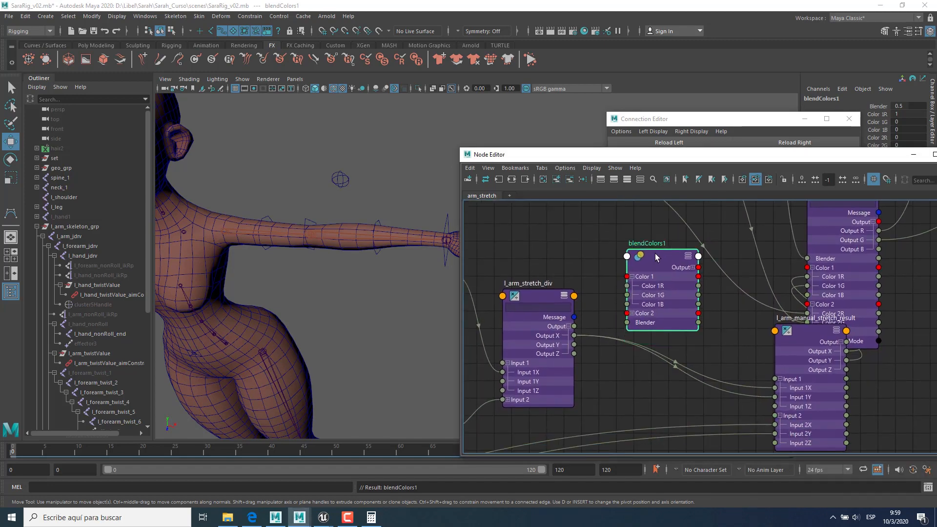
click(445, 228)
drag(869, 155, 819, 184)
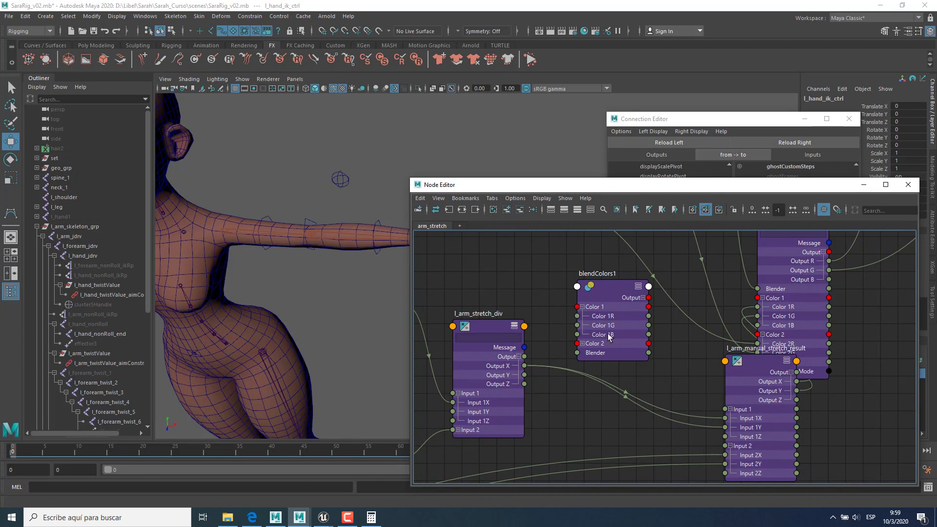
Step: Rename the blendColors1 node to l_arm_smothStretch_bc
double_click(617, 282)
text(l_arm)
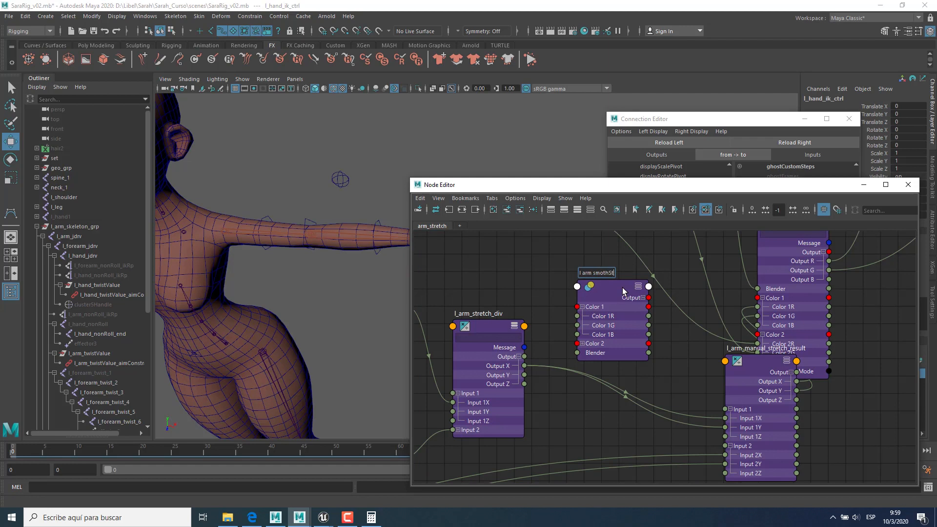
text(_smothStr)
text(etch)
text(_bc)
key(Return)
Step: Open Set Driven Key from the Animation menu set and load l_arm_stretch_div as the driver with its Output X attribute
alt+middle_drag(519, 415, 494, 392)
click(496, 328)
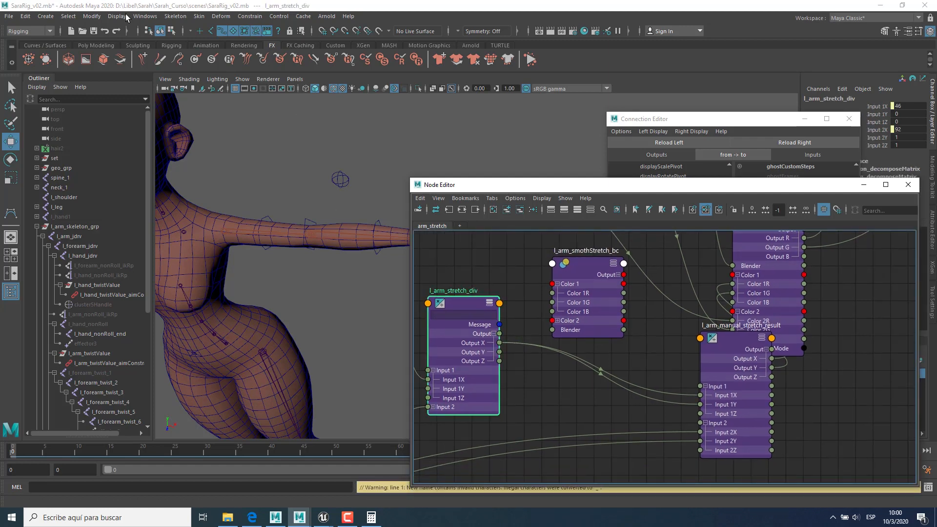
click(34, 31)
click(31, 63)
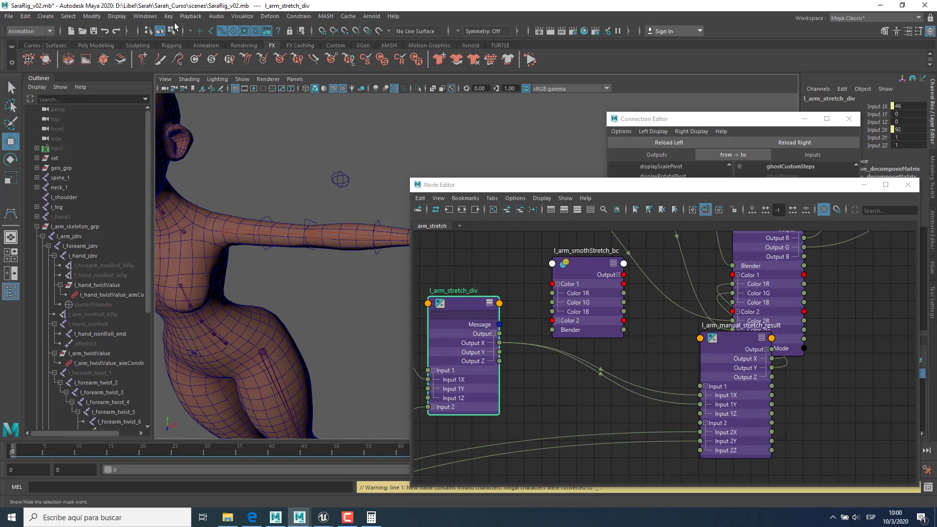
click(169, 16)
mouse_move(228, 100)
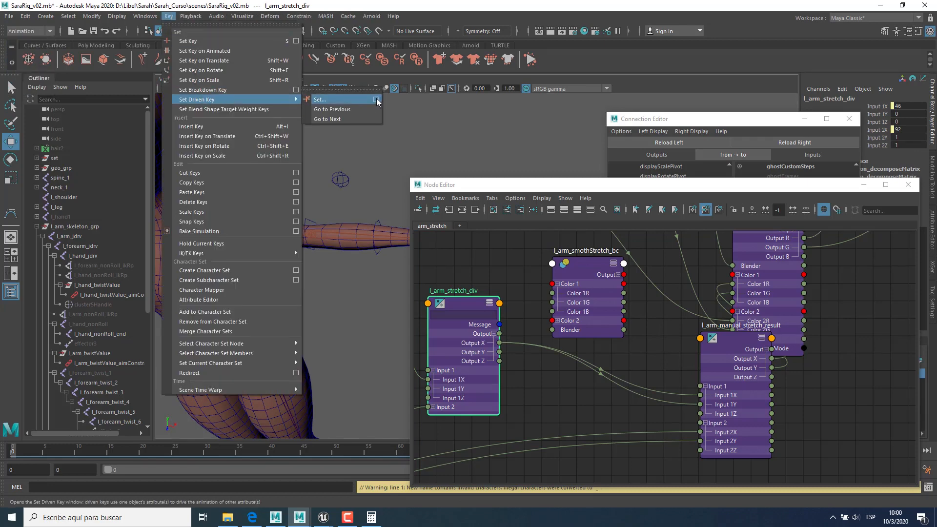
click(356, 102)
click(385, 431)
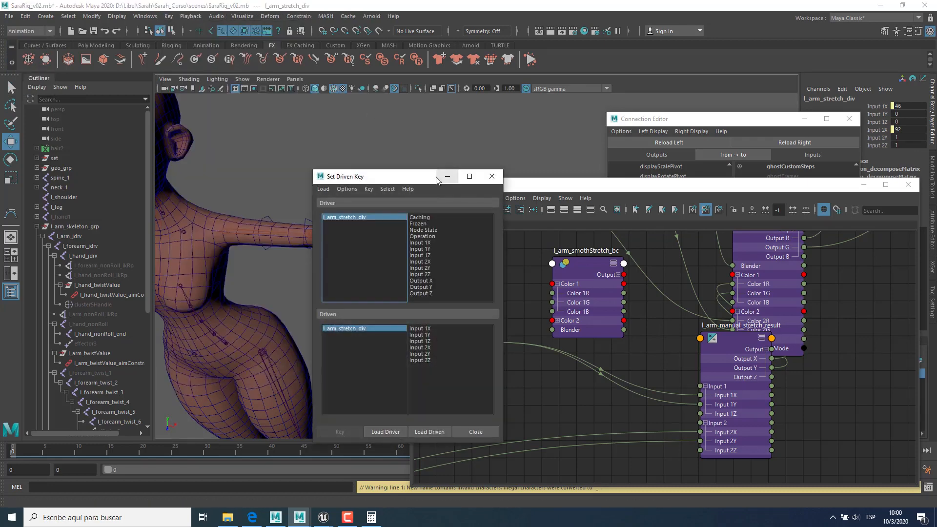
drag(365, 178, 264, 159)
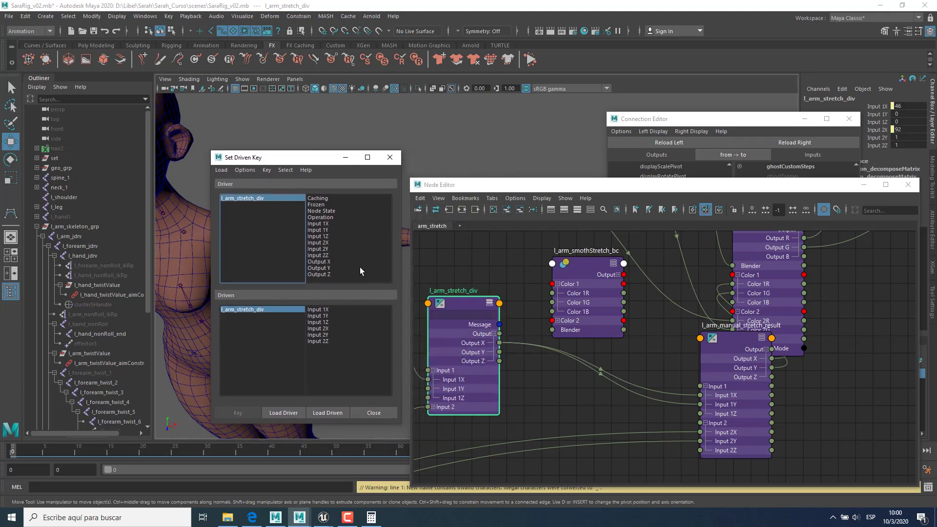
click(333, 260)
Step: Load l_arm_smothStretch_bc as the driven node and key its Color 1R attribute against the driver
click(596, 257)
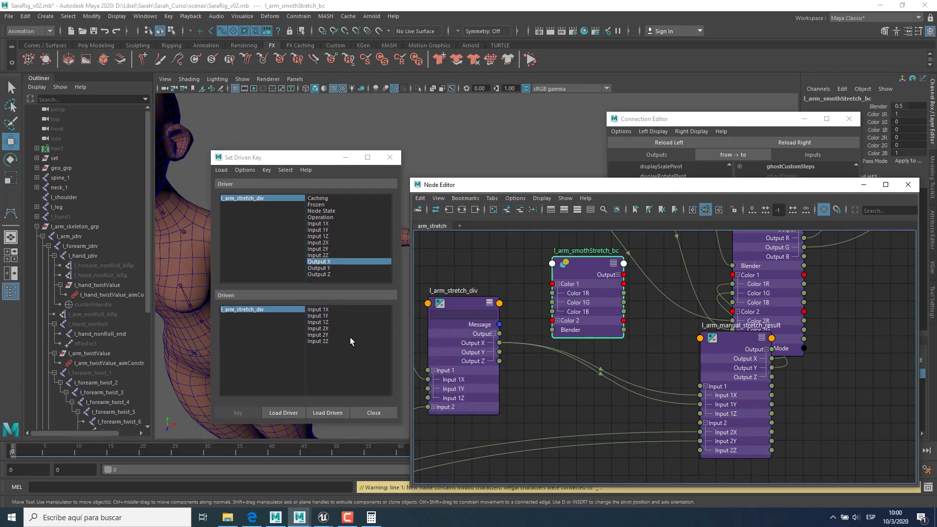
click(321, 413)
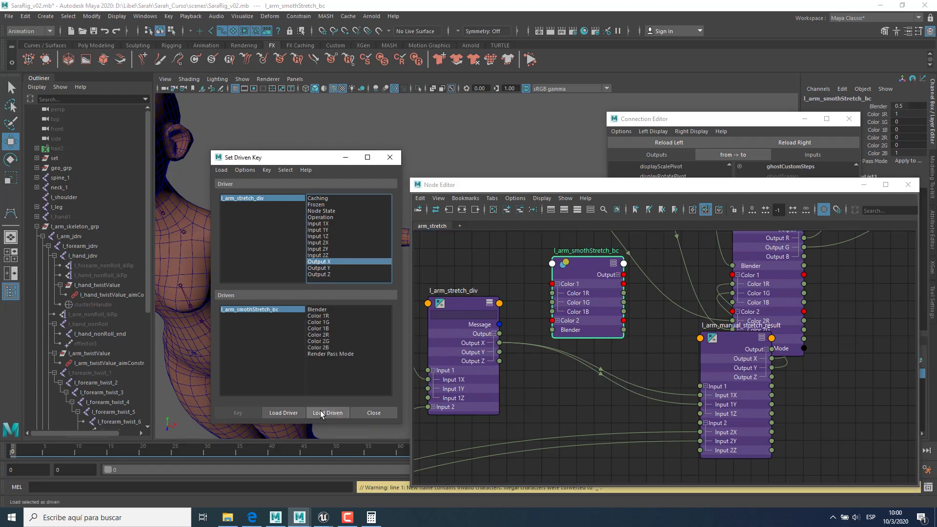
click(332, 317)
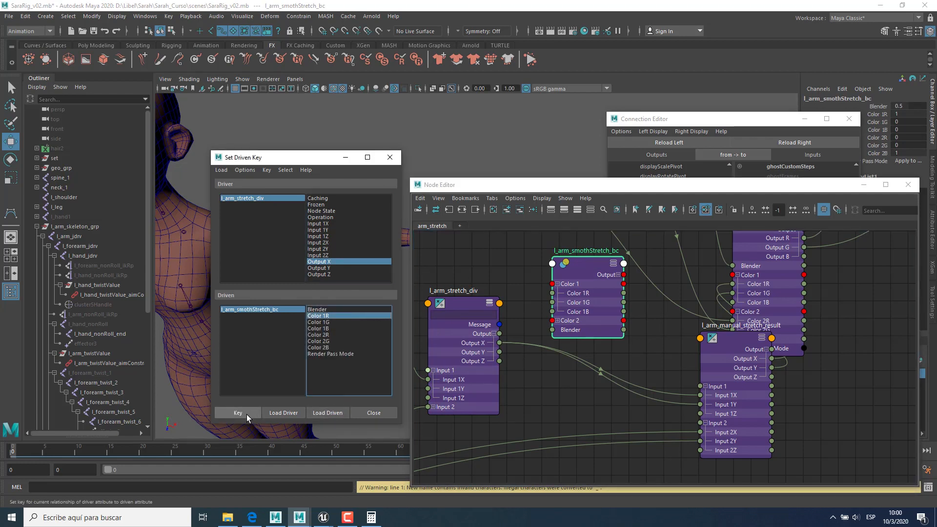
click(237, 413)
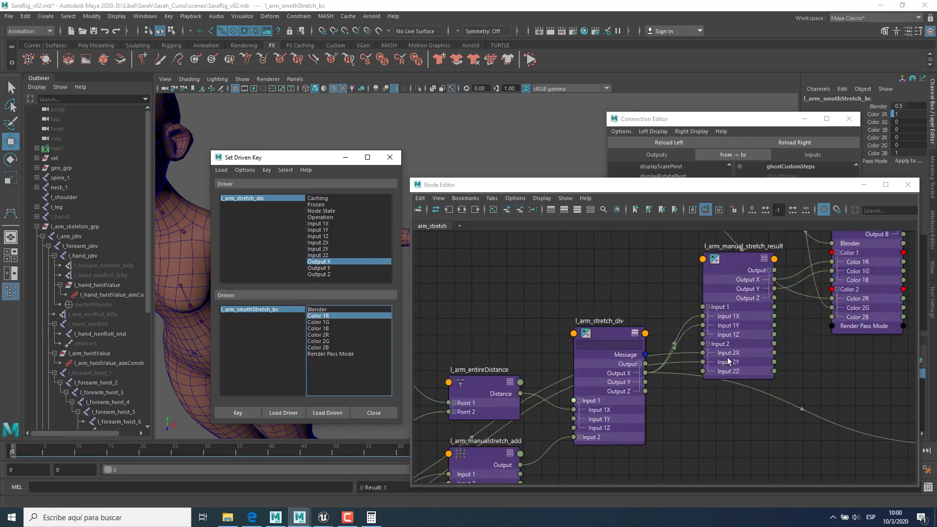
Step: Find the new driven-key curve node in the graph and move it closer to the l_arm_stretch_div node
click(750, 402)
alt+right_drag(750, 402, 781, 458)
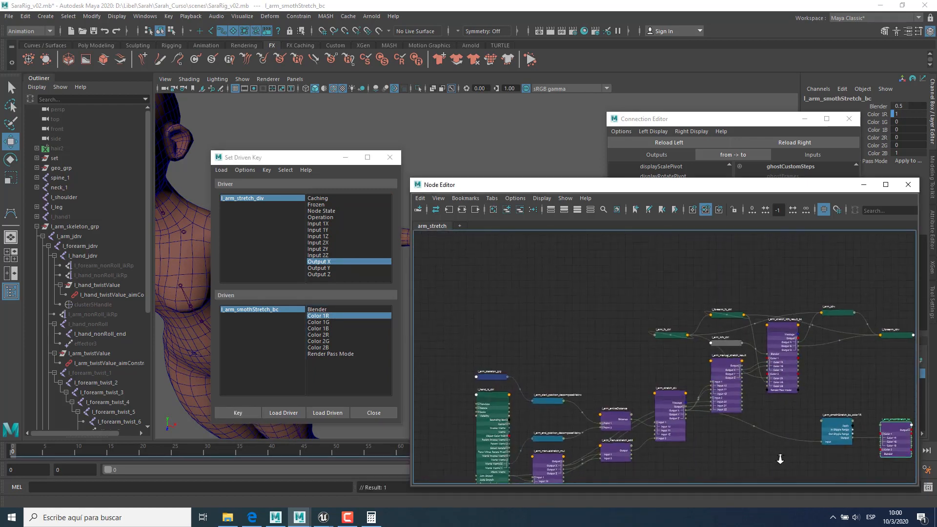
alt+middle_drag(780, 458, 693, 359)
alt+right_drag(694, 359, 713, 374)
alt+middle_drag(713, 374, 617, 408)
click(714, 376)
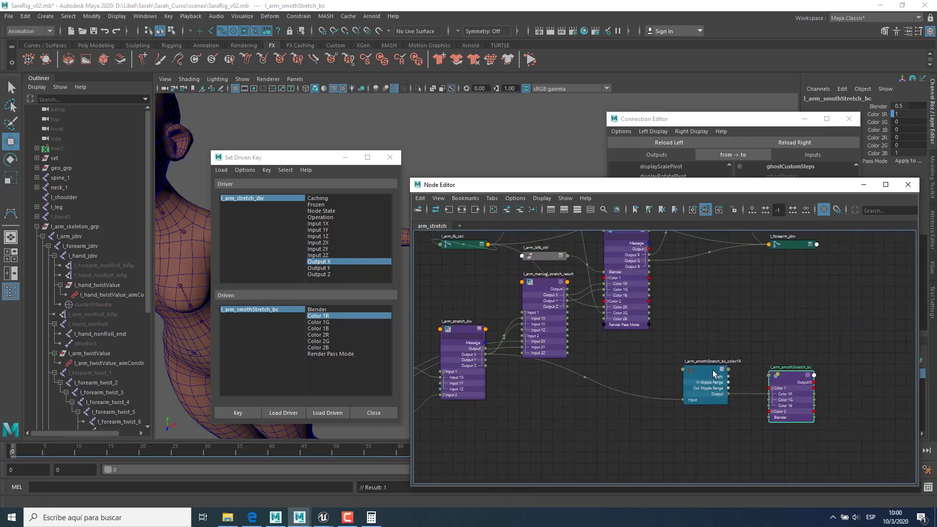
alt+middle_drag(709, 431, 704, 429)
drag(702, 359, 642, 371)
Step: Rename the driven-key curve node feeding Color 1R to l_arm_linearStretch
double_click(642, 371)
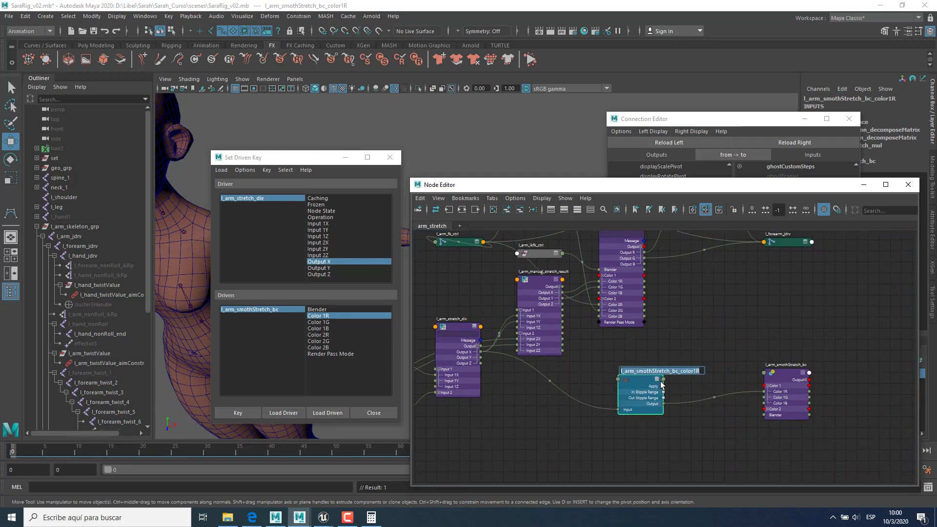
click(648, 372)
drag(653, 371, 705, 371)
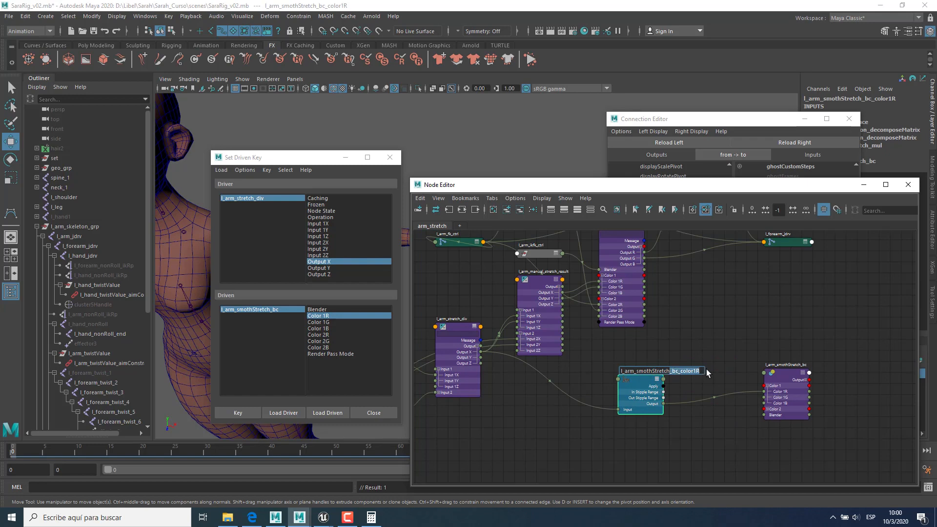
key(Return)
middle_drag(752, 393, 758, 385)
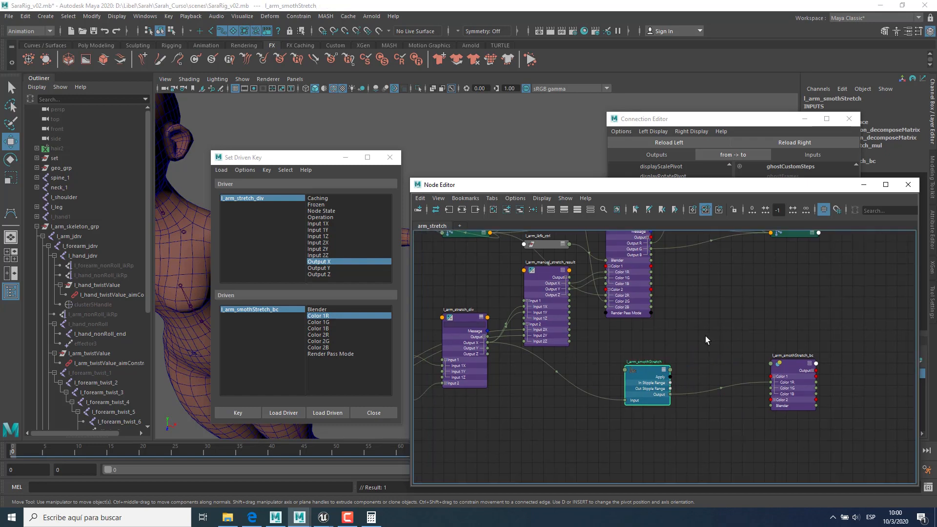
middle_drag(650, 375, 636, 378)
double_click(630, 364)
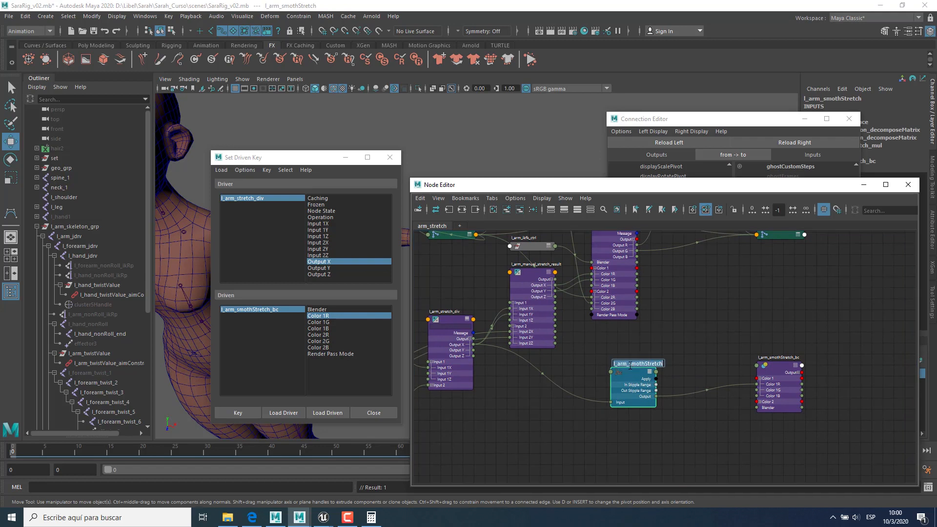
drag(630, 364, 645, 364)
text(linear)
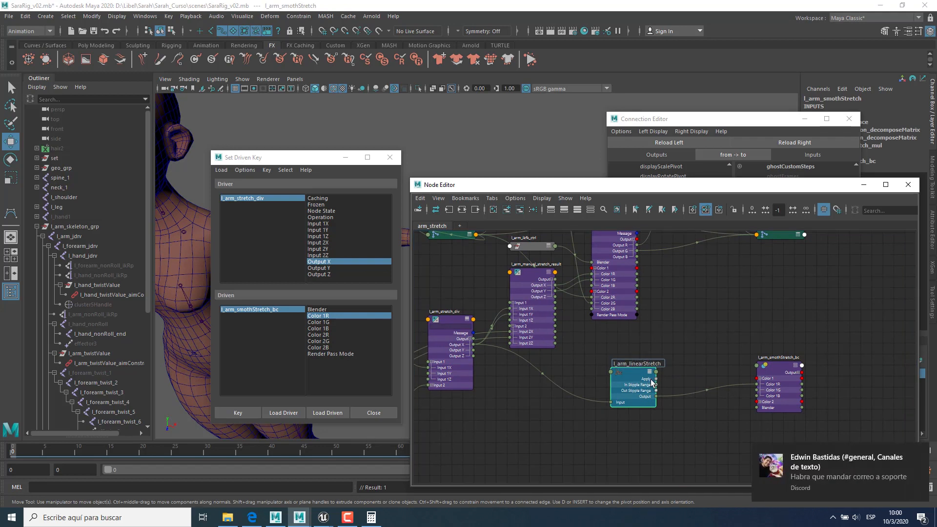
key(Return)
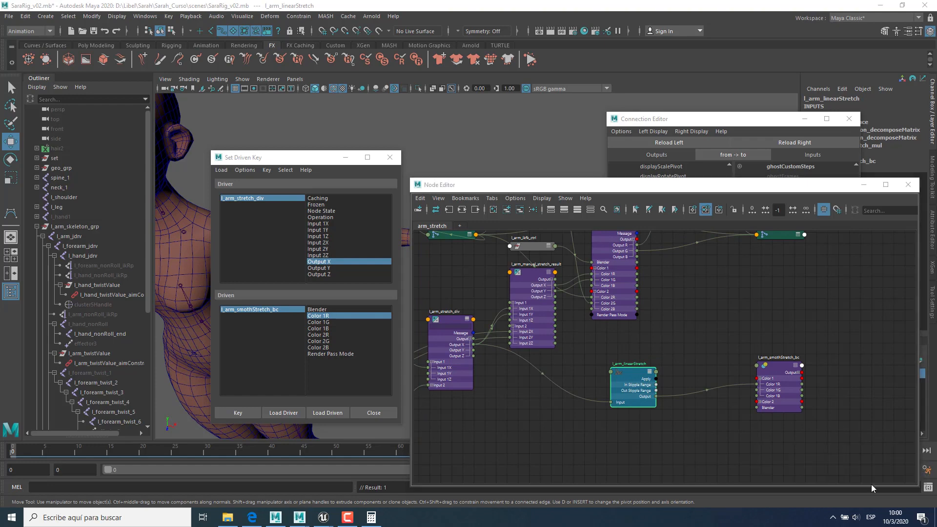
scroll(702, 419, up, 3)
scroll(635, 371, down, 5)
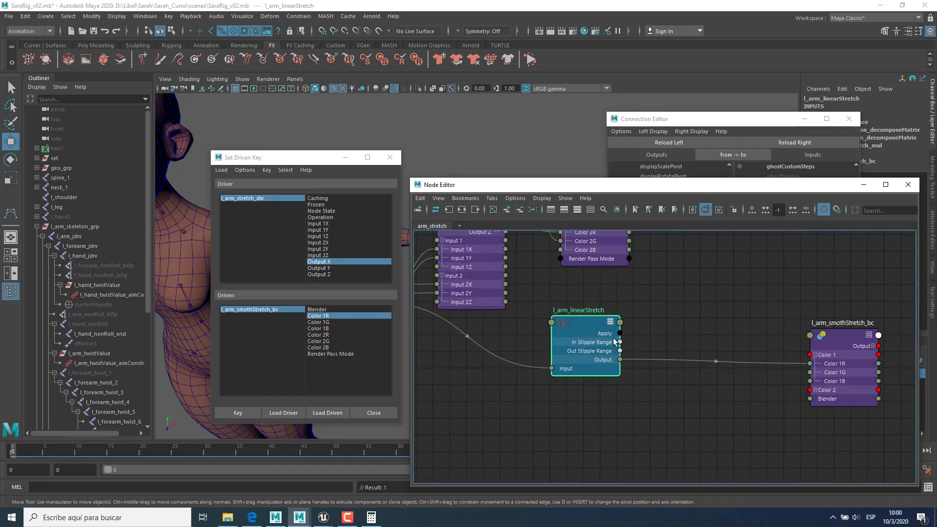
scroll(649, 400, up, 3)
alt+middle_drag(677, 431, 669, 428)
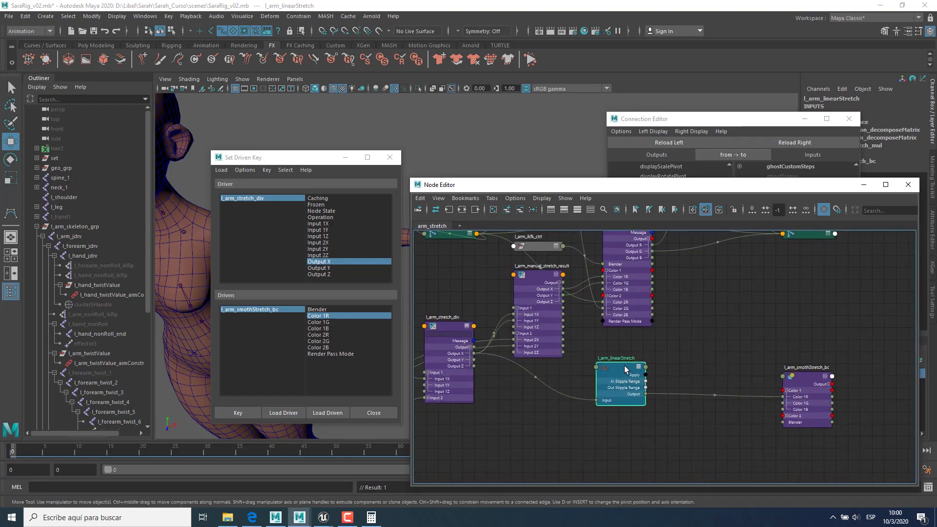
drag(625, 365, 622, 367)
alt+middle_drag(671, 374, 678, 374)
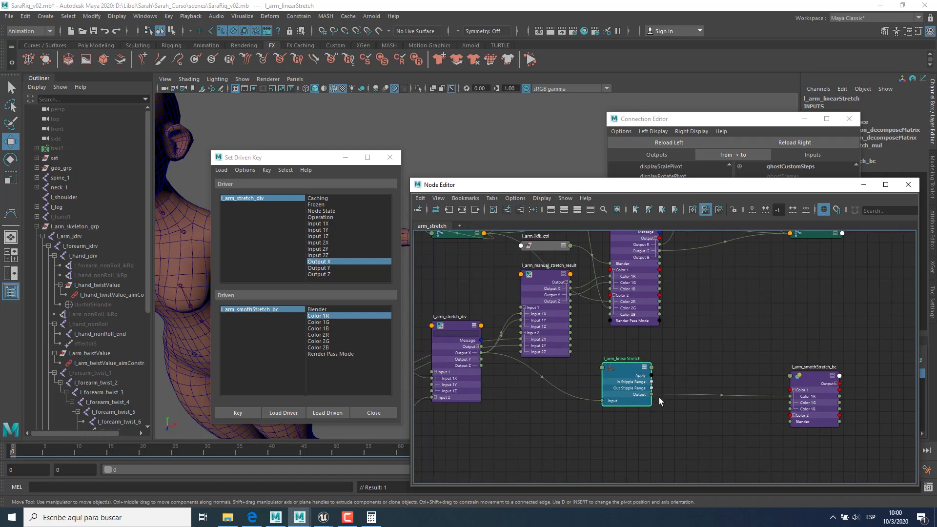
alt+middle_drag(653, 435, 668, 432)
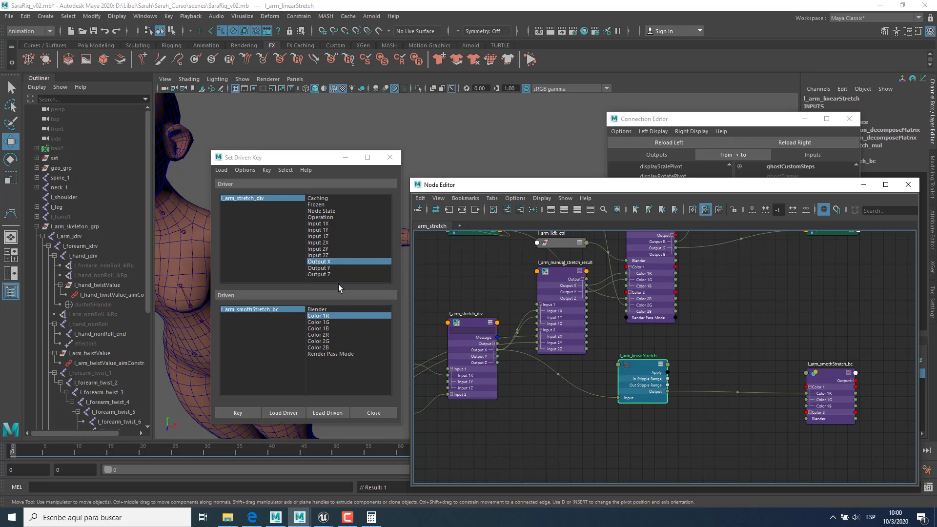
Step: Open the Graph Editor and load the l_arm_linearStretch curve node into it
click(470, 324)
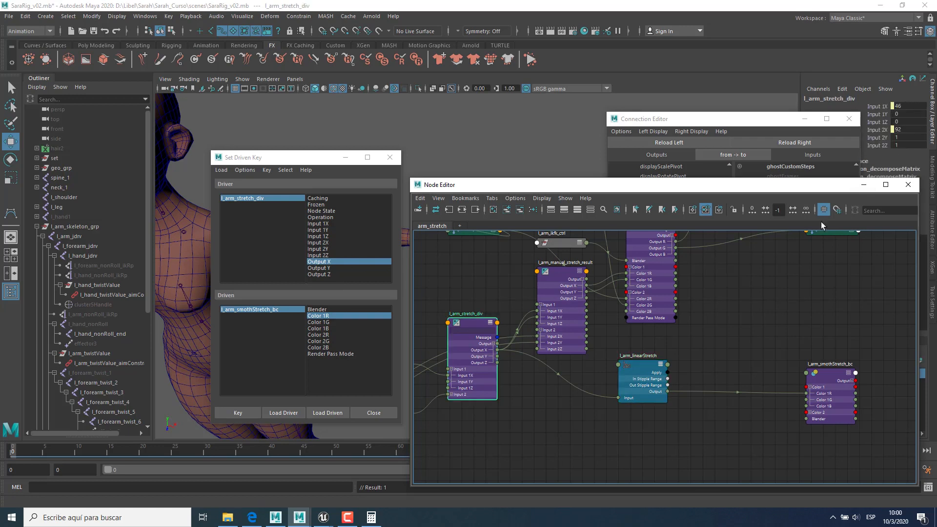
click(146, 16)
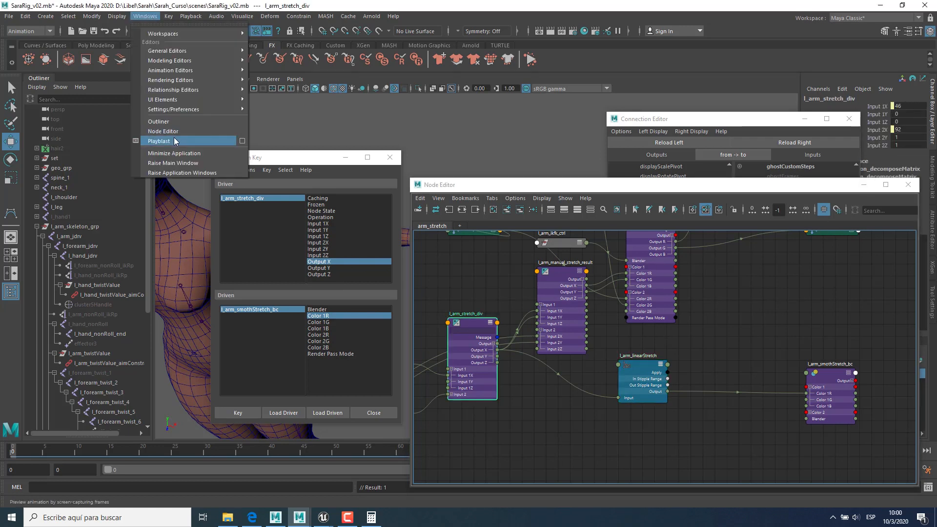
mouse_move(174, 70)
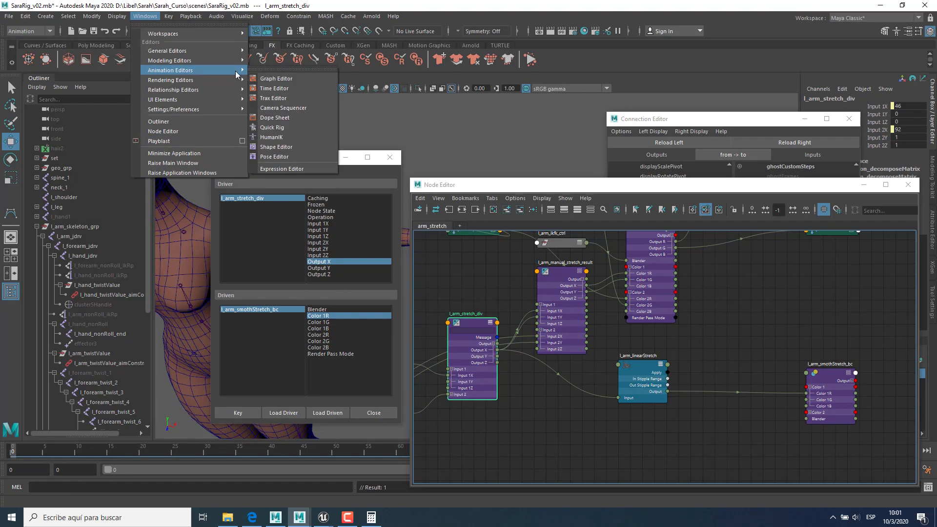
click(277, 78)
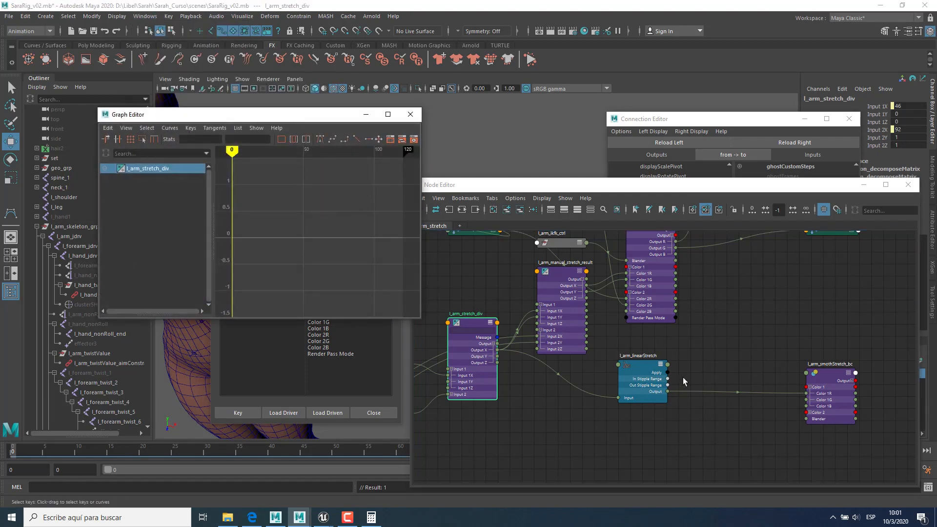
click(641, 370)
Step: Set the l_arm_linearStretch curve's key to input 0 and value 0 in the Graph Editor
drag(355, 215, 307, 254)
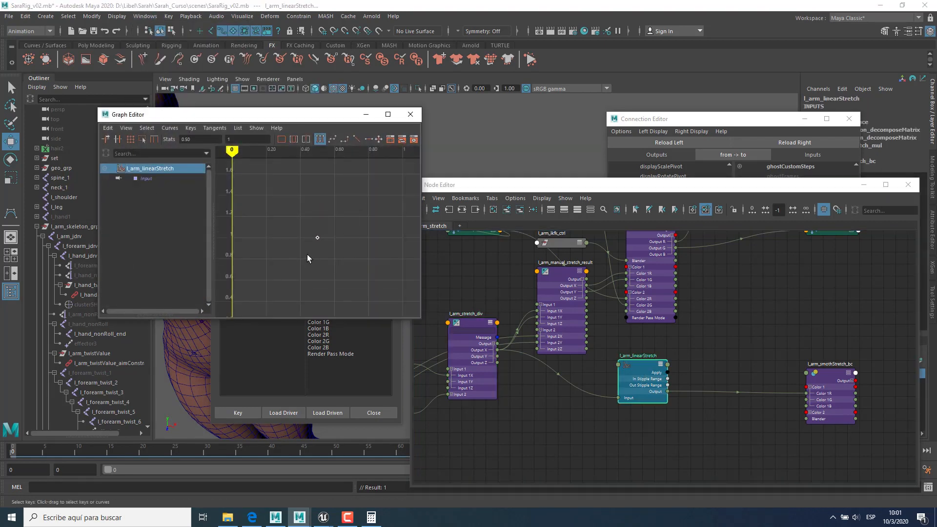
click(198, 138)
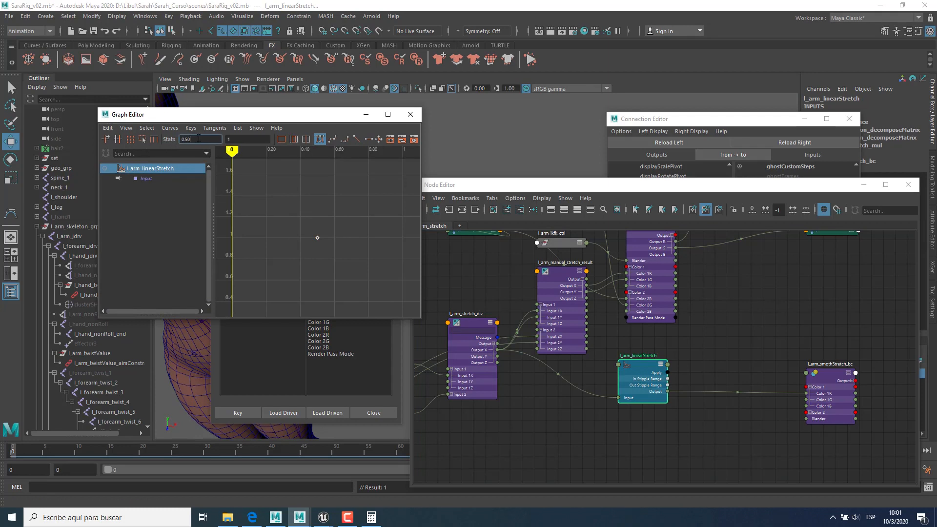
key(BackSpace)
key(BackSpace)
key(BackSpace)
key(Tab)
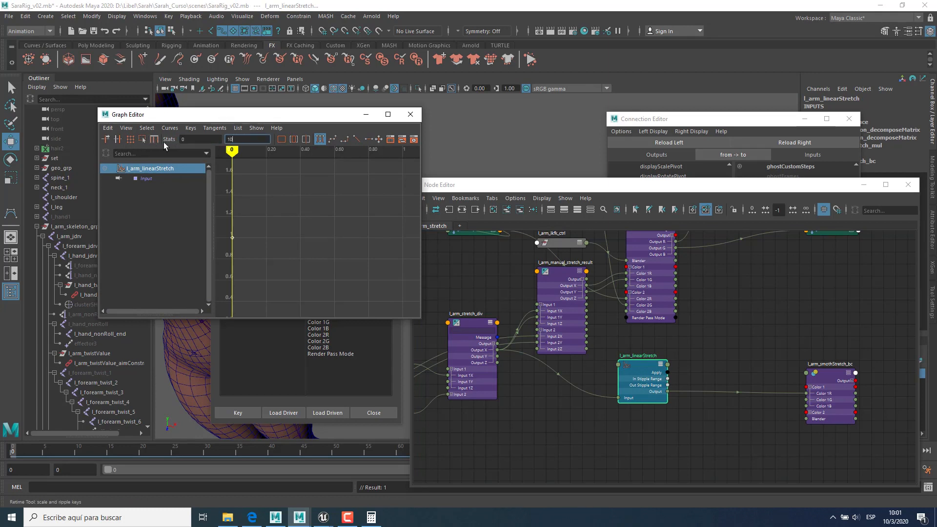
text(0)
alt+middle_drag(289, 267, 335, 267)
click(145, 179)
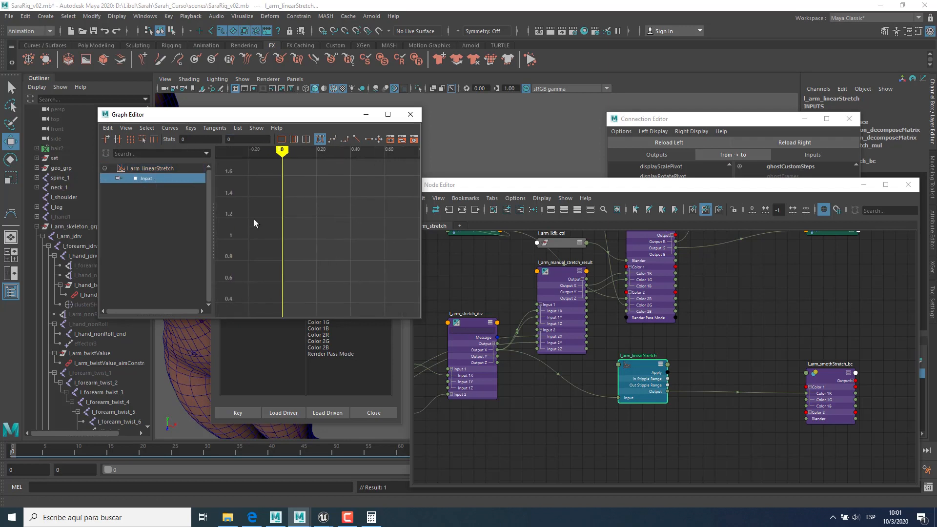
key(f)
alt+right_drag(367, 248, 317, 208)
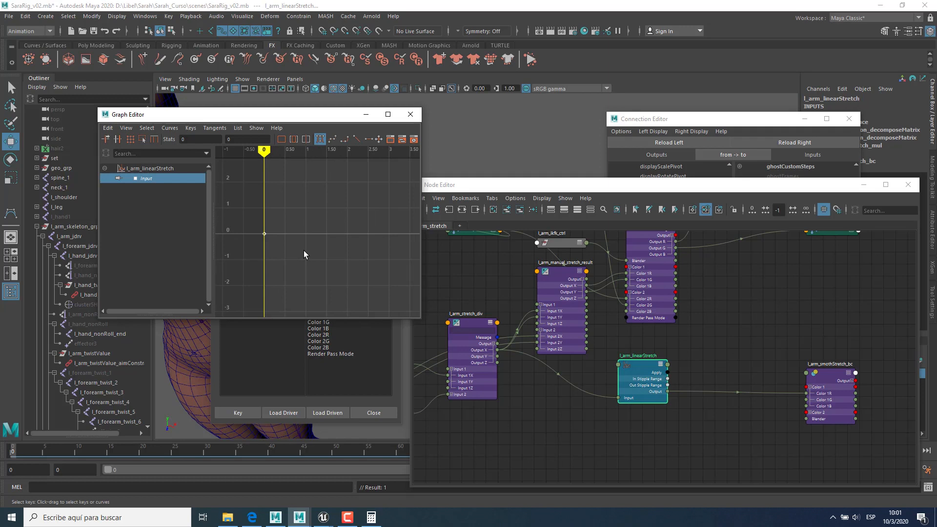
alt+middle_drag(304, 254, 299, 250)
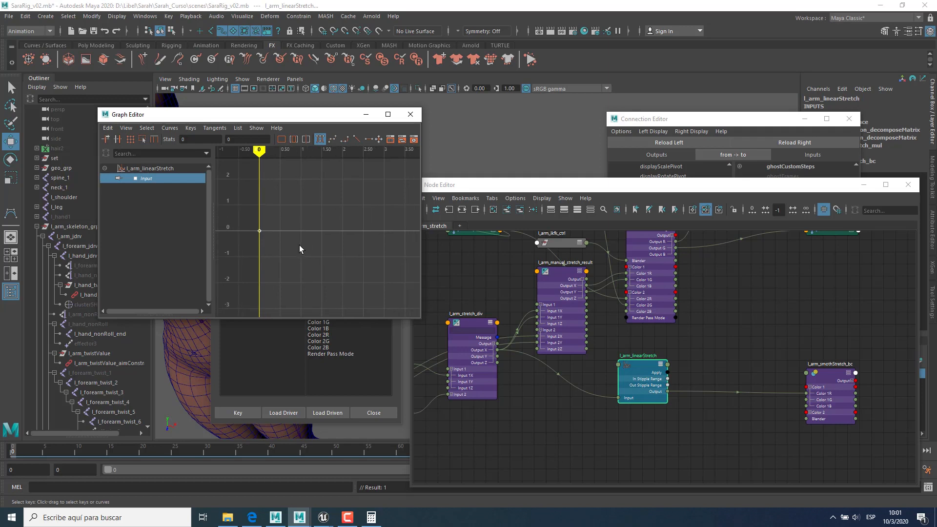
Step: Add a second key to the l_arm_linearStretch curve at input 1 with value 1
key(k)
drag(268, 189, 293, 187)
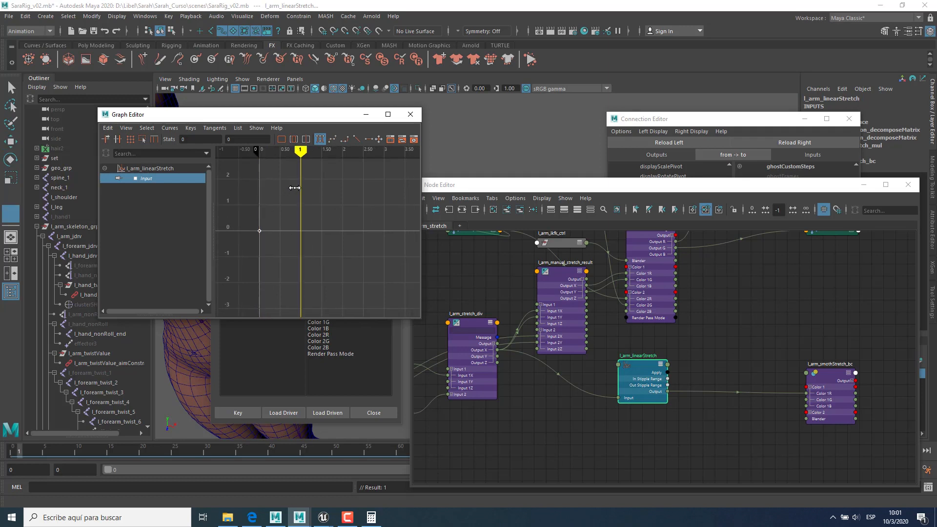
key(w)
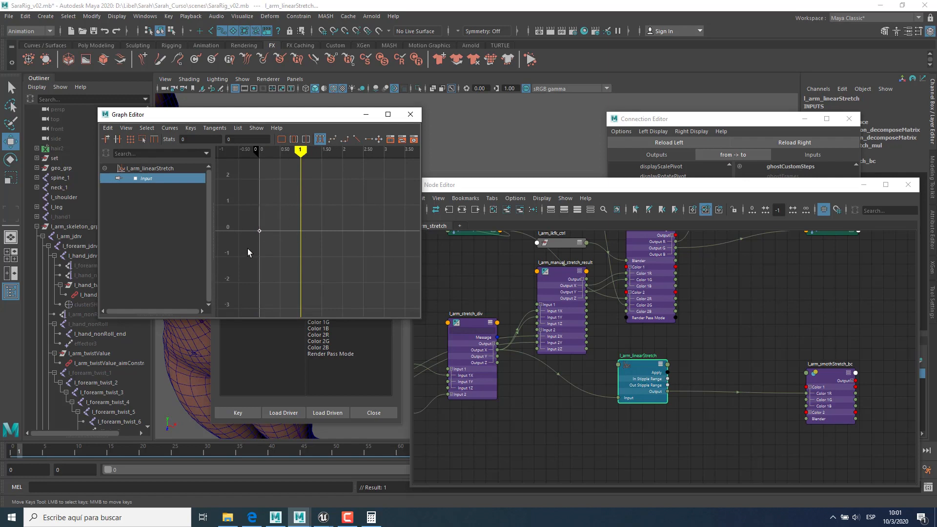
key(s)
key(q)
click(302, 231)
click(205, 140)
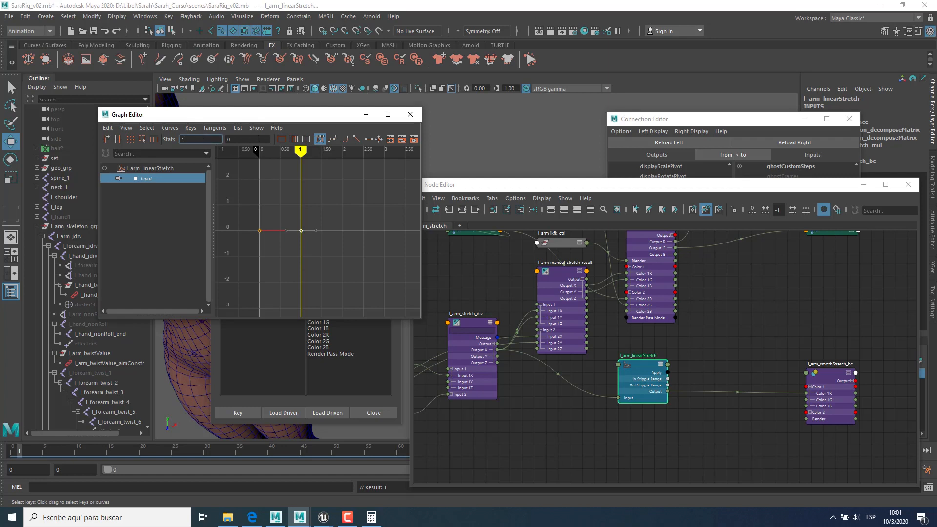
key(Tab)
text(1)
key(Return)
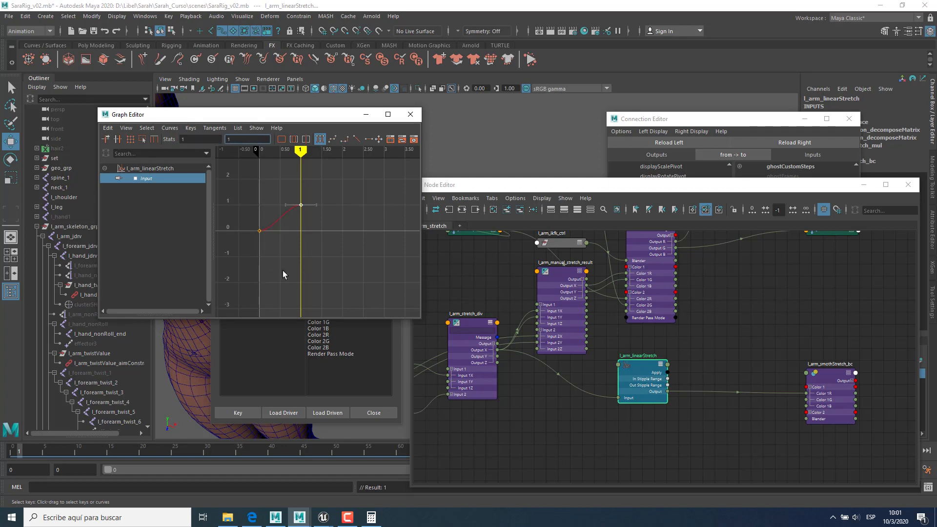
Step: Select both keys of the l_arm_linearStretch curve and give them spline tangents
click(275, 244)
drag(288, 226, 308, 196)
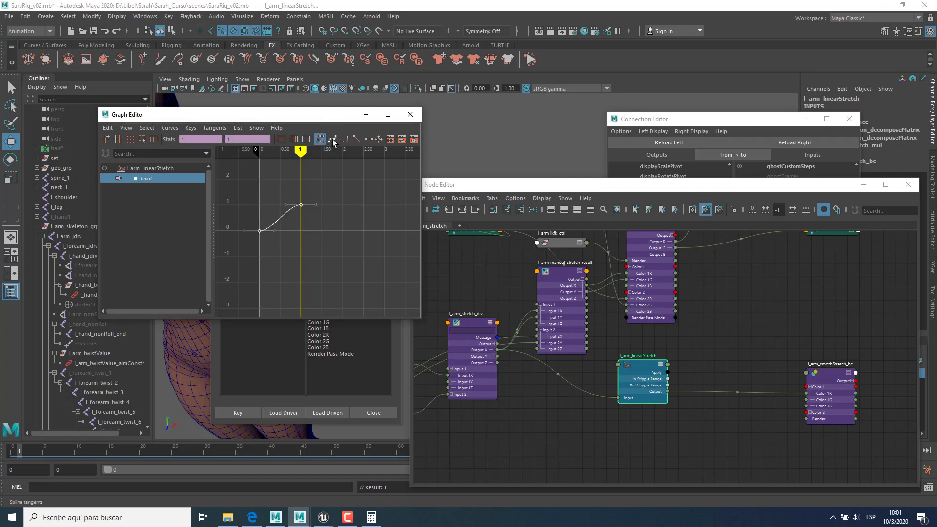
click(332, 139)
key(f)
alt+right_drag(348, 276, 366, 284)
alt+middle_drag(366, 284, 375, 278)
alt+right_drag(375, 278, 351, 268)
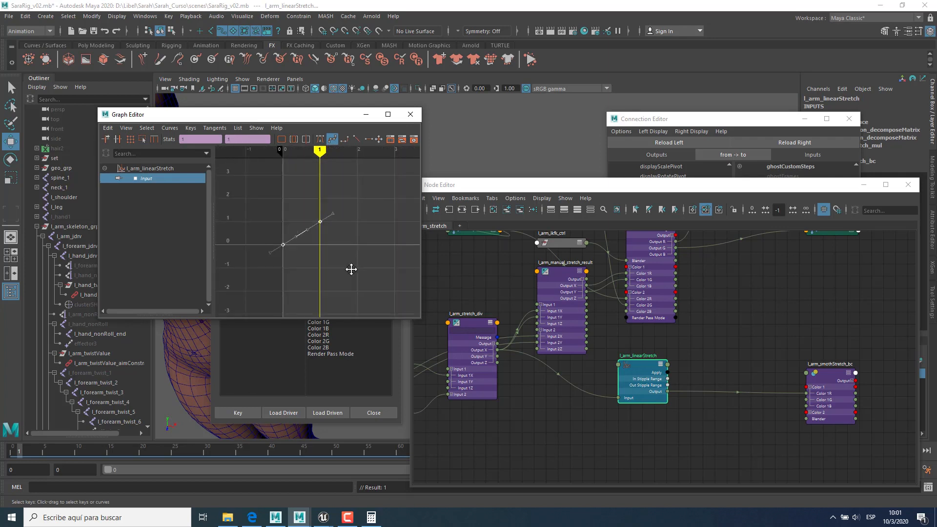
alt+middle_drag(352, 268, 350, 275)
alt+right_drag(349, 275, 366, 289)
alt+middle_drag(359, 264, 412, 249)
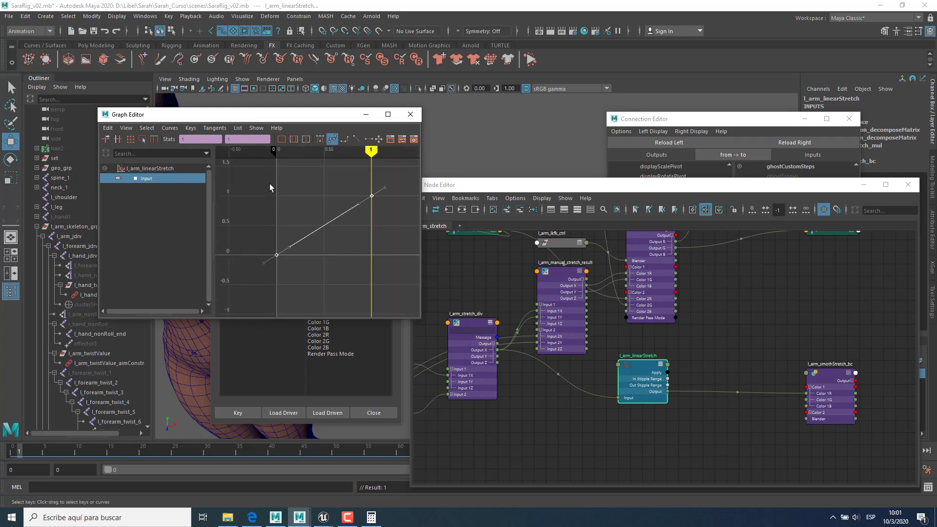
Step: Turn on the infinity display for the l_arm_linearStretch curve in the Graph Editor
click(126, 128)
click(146, 299)
alt+right_drag(353, 251, 332, 250)
alt+middle_drag(332, 250, 338, 245)
alt+right_drag(338, 245, 341, 257)
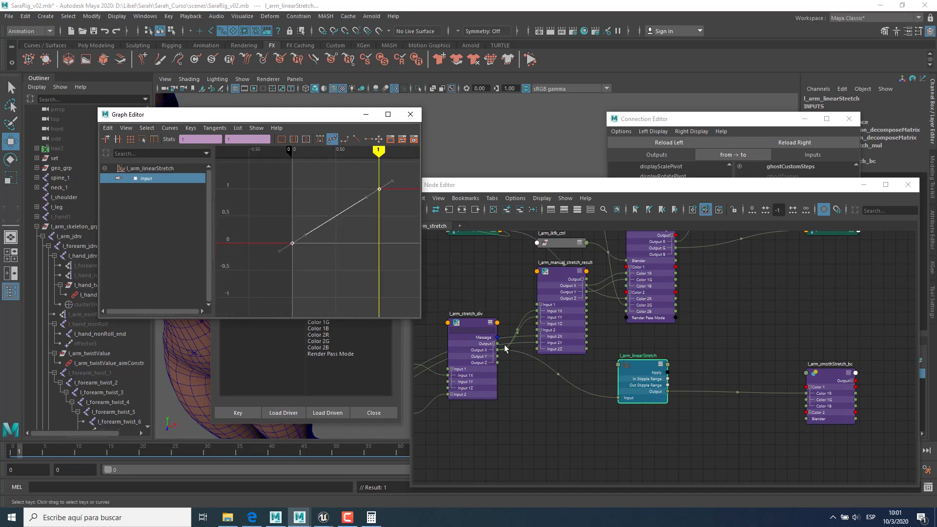
Step: Examine how the l_arm_linearStretch curve extends before input 0 and beyond input 1, comparing it with the l_arm_stretch_div node
click(470, 328)
click(641, 363)
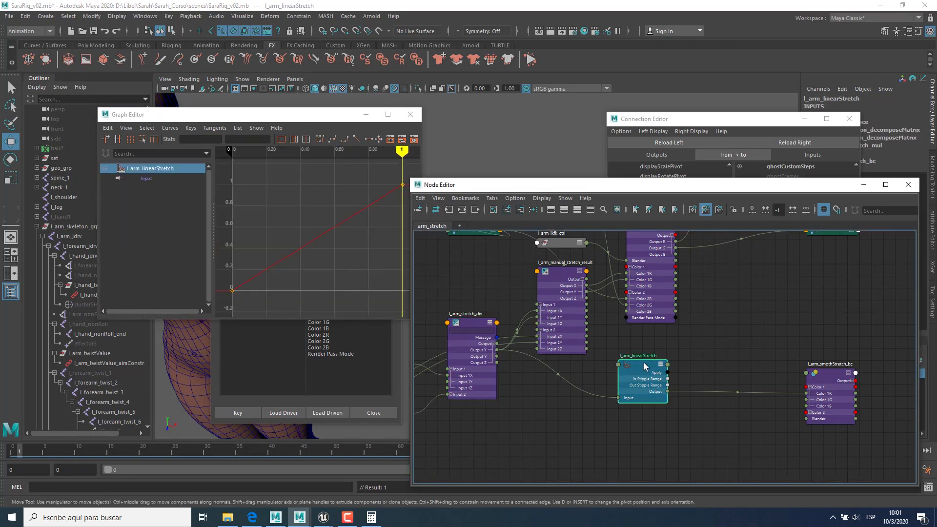
click(320, 267)
key(f)
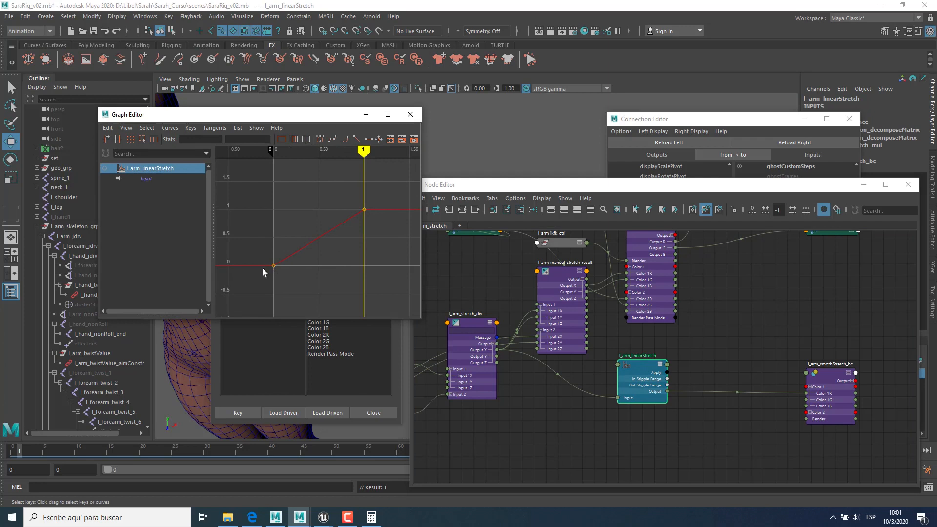
alt+middle_drag(300, 266, 324, 259)
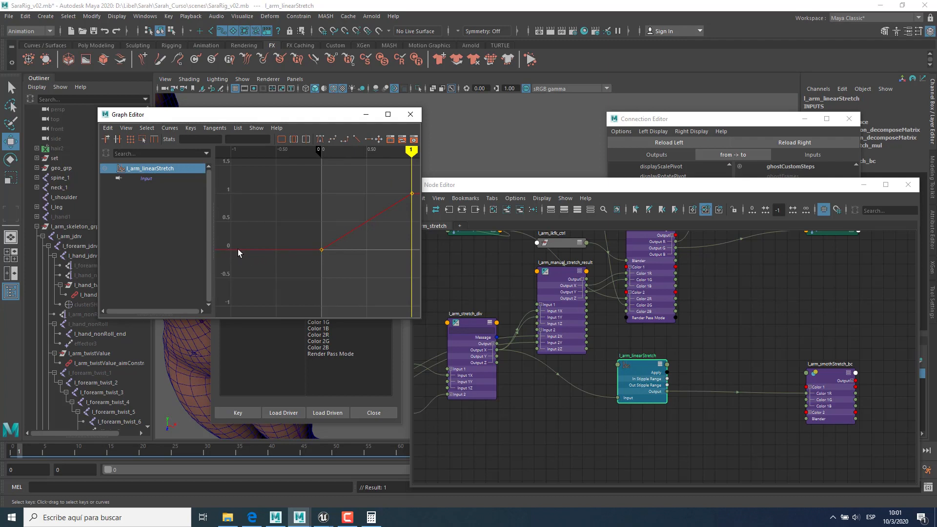
alt+middle_drag(324, 247, 230, 253)
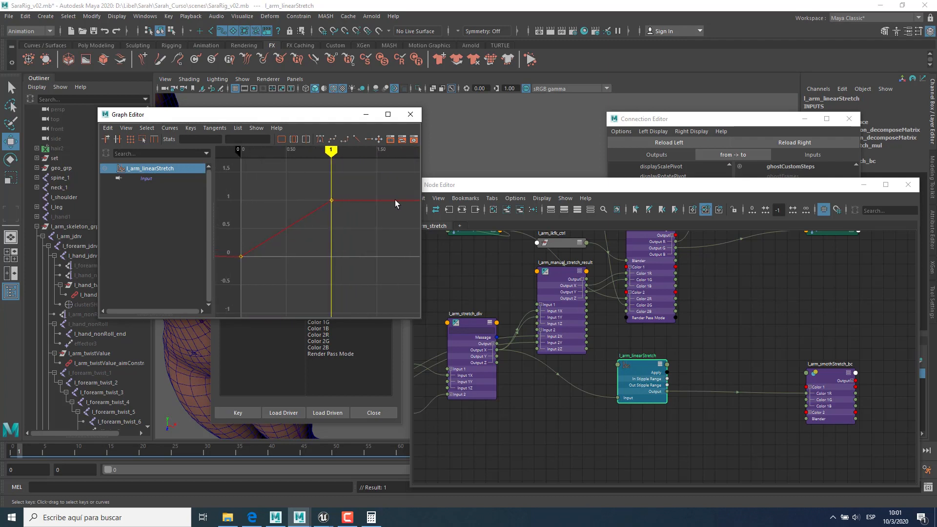
alt+middle_drag(382, 202, 325, 213)
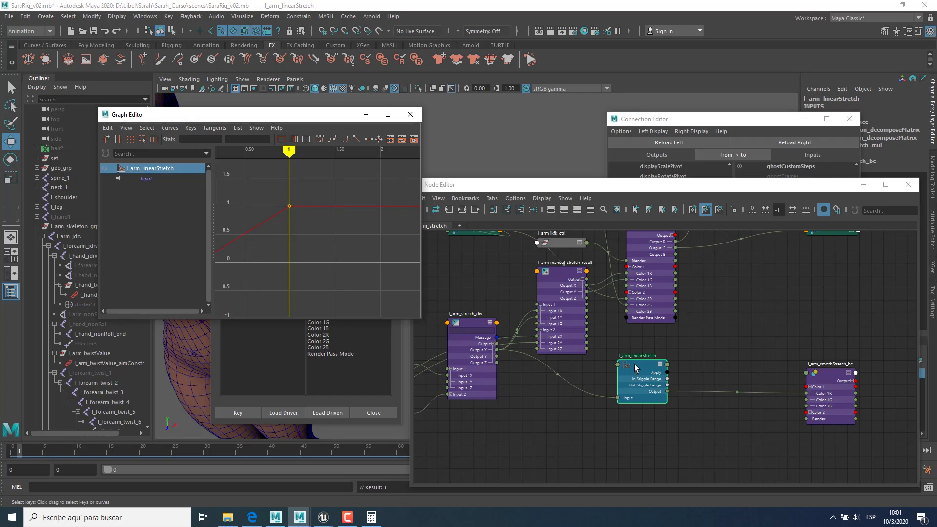
click(485, 347)
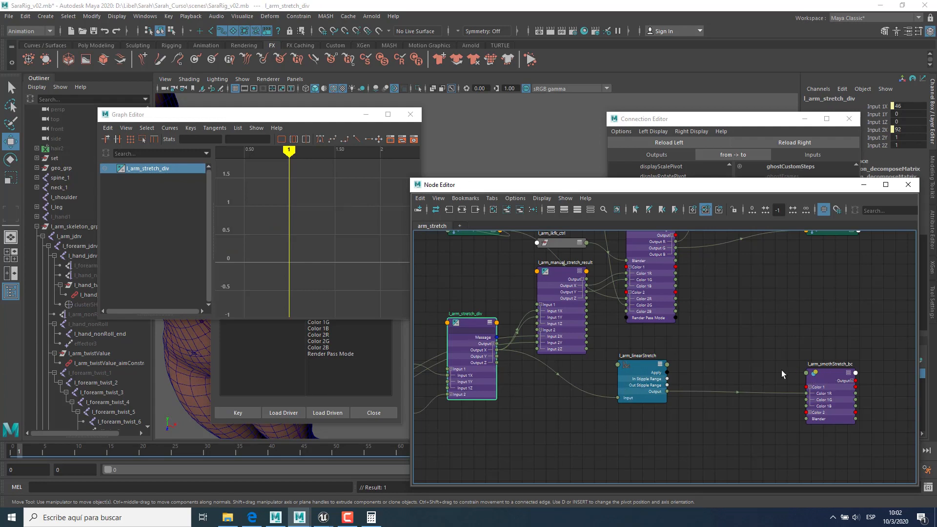
click(640, 365)
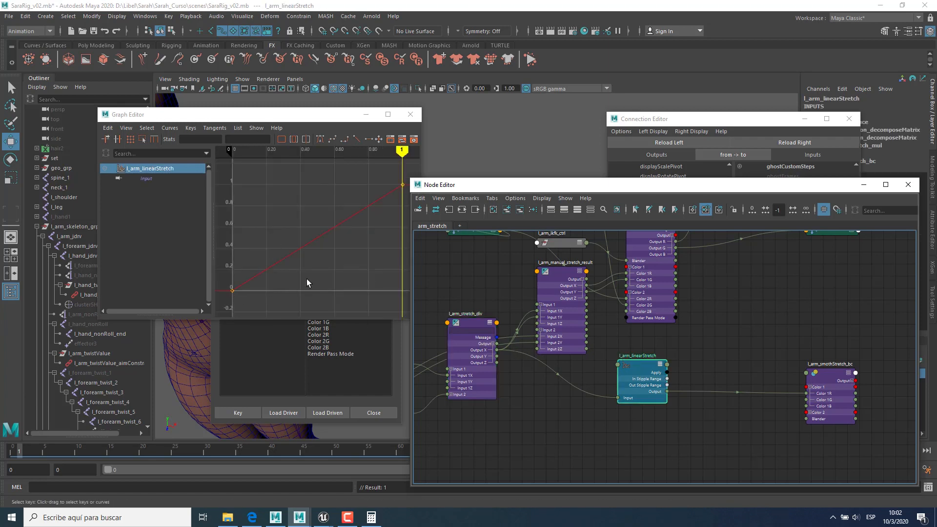
key(f)
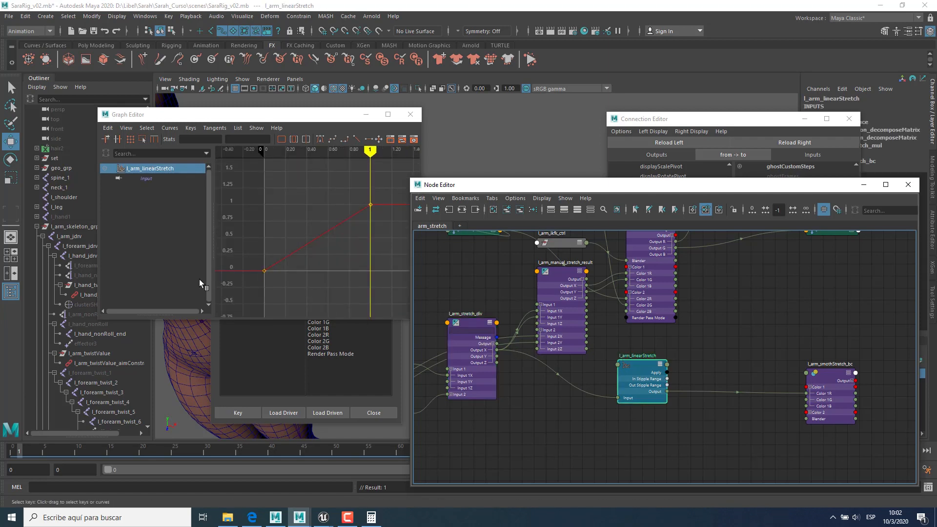
alt+middle_drag(296, 264, 219, 264)
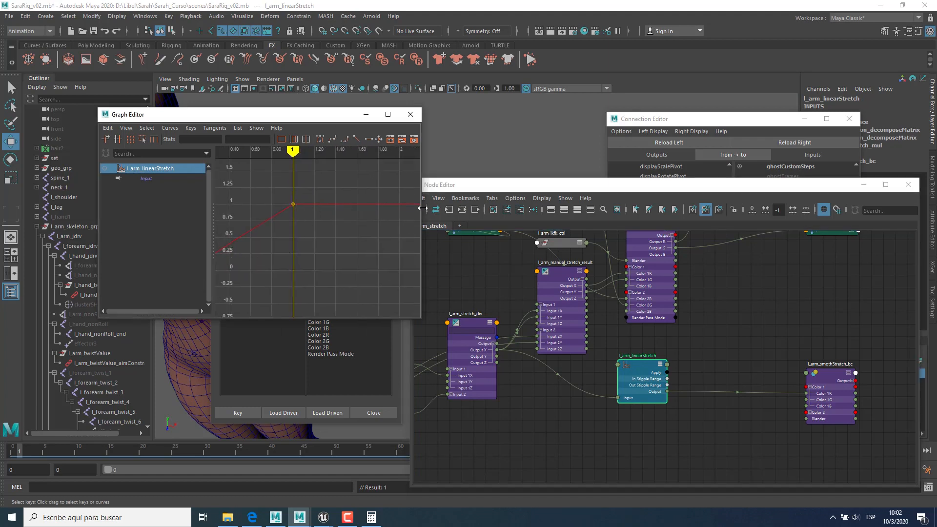
alt+middle_drag(344, 253, 334, 261)
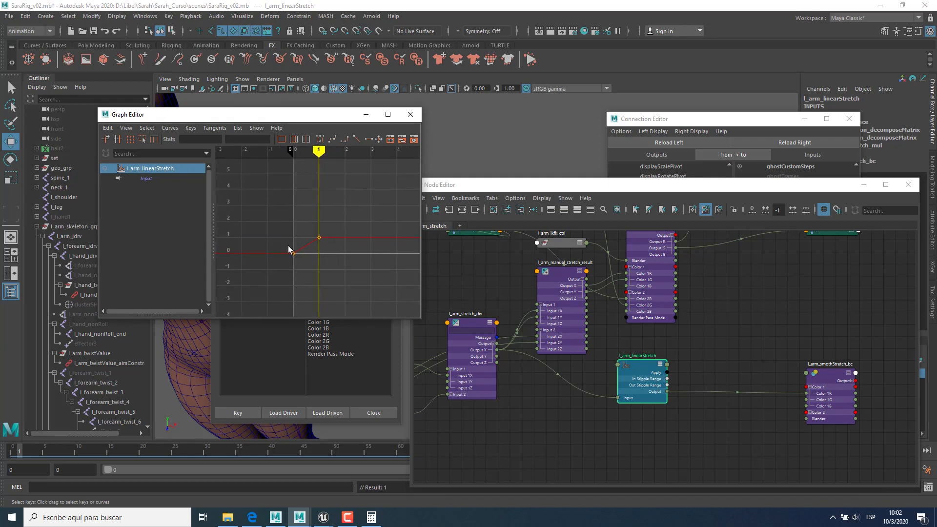
key(f)
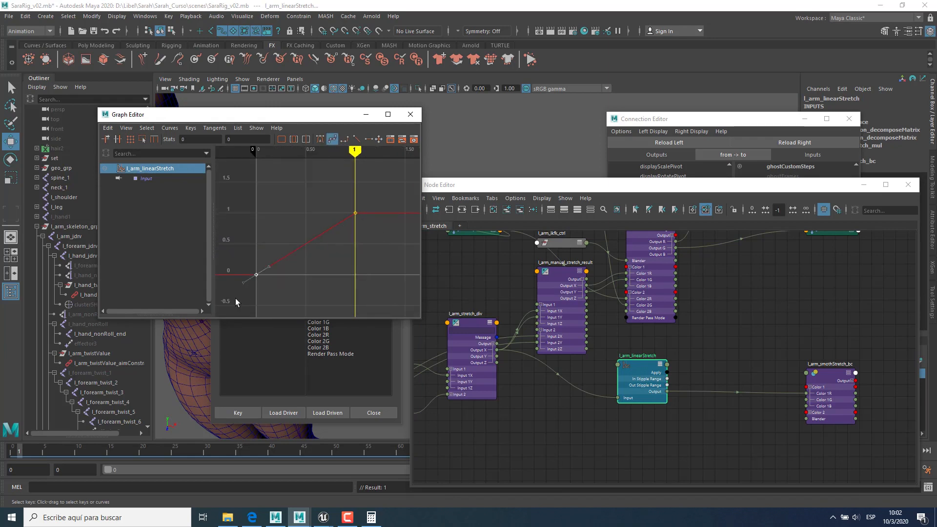
Step: Change the l_arm_linearStretch curve's key at the origin to input 2 and value 2
click(193, 139)
text(2)
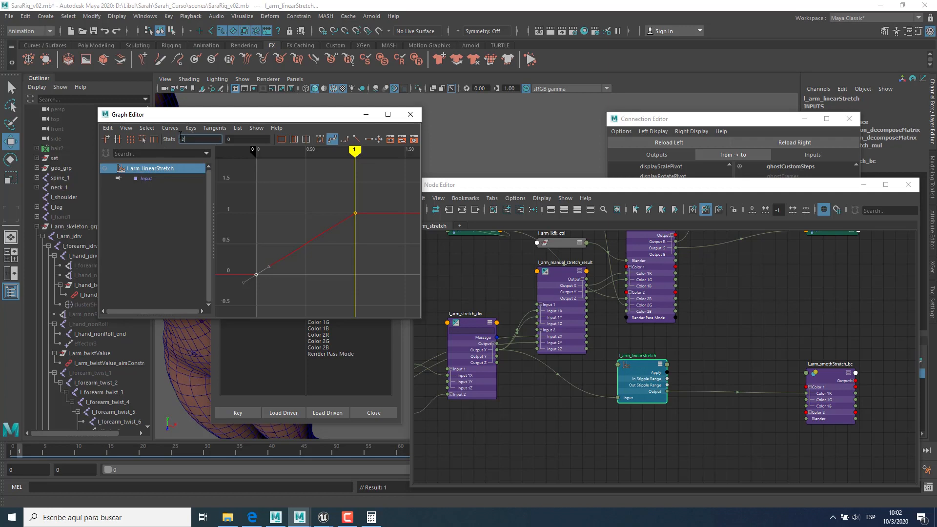
key(Tab)
key(BackSpace)
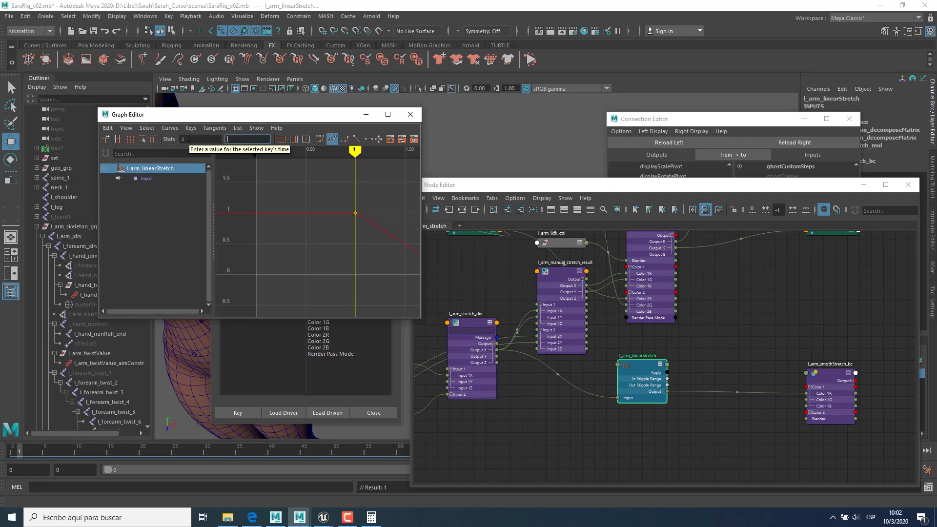
key(Return)
scroll(357, 280, down, 4)
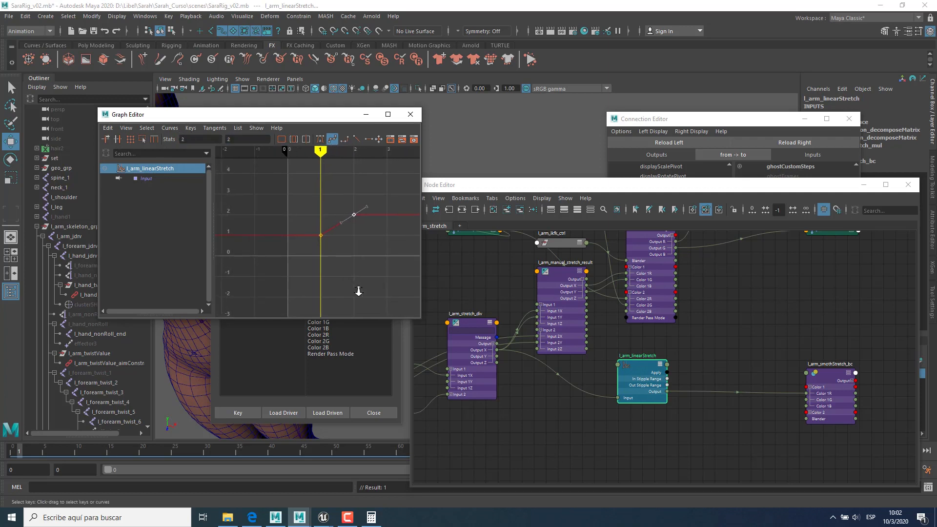
Step: Set the l_arm_linearStretch curve's post infinity to Linear and check its shape around the key at input 1
click(353, 214)
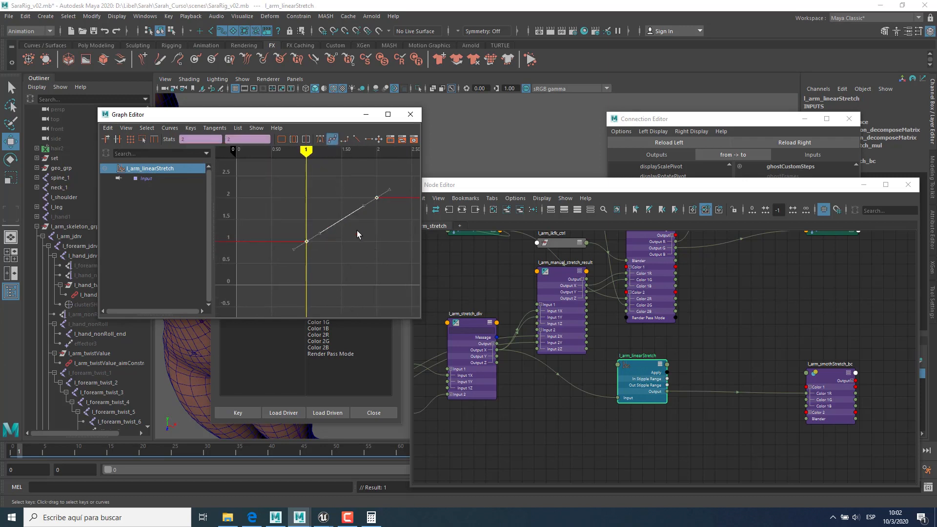
click(170, 128)
mouse_move(195, 160)
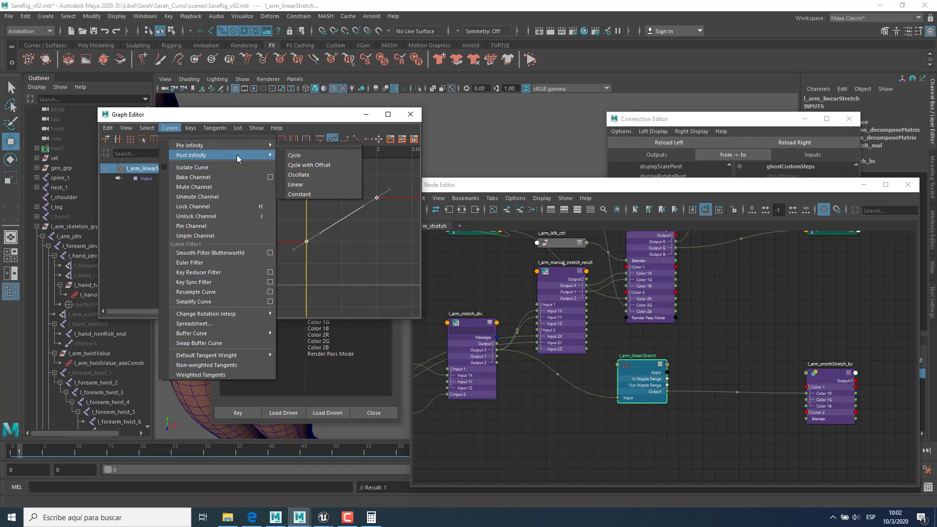
click(296, 184)
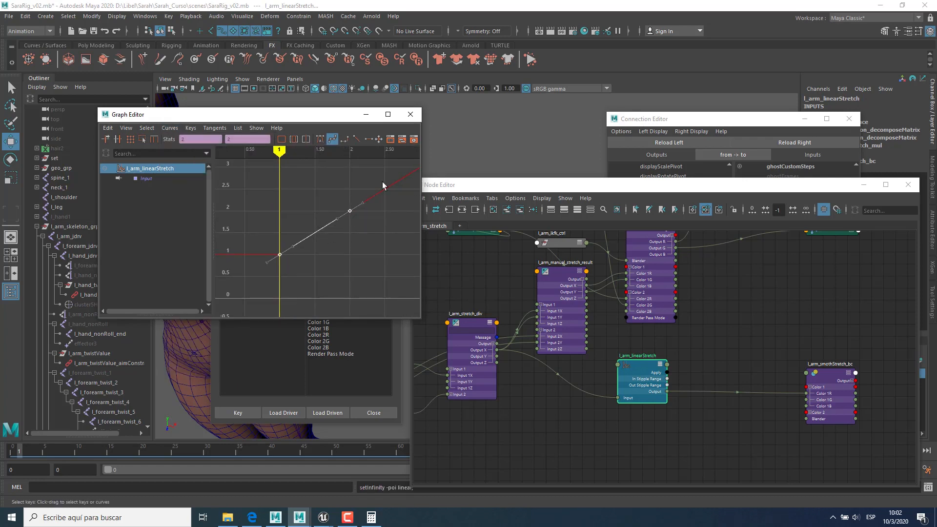
alt+middle_drag(296, 286, 298, 261)
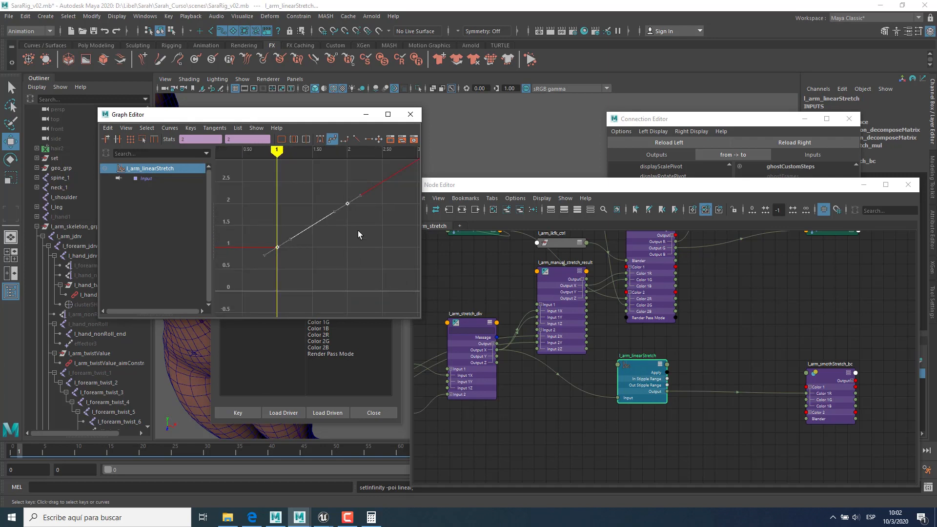
click(271, 236)
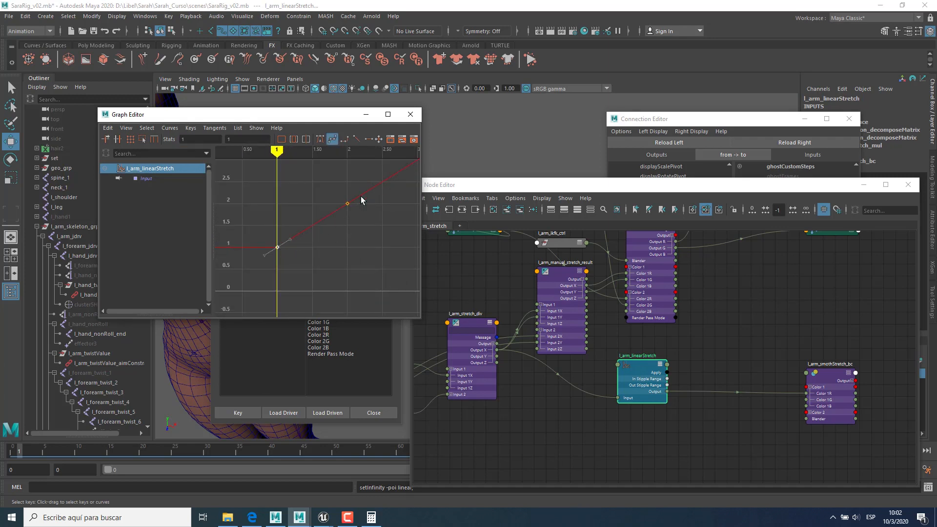
alt+middle_drag(289, 274, 347, 264)
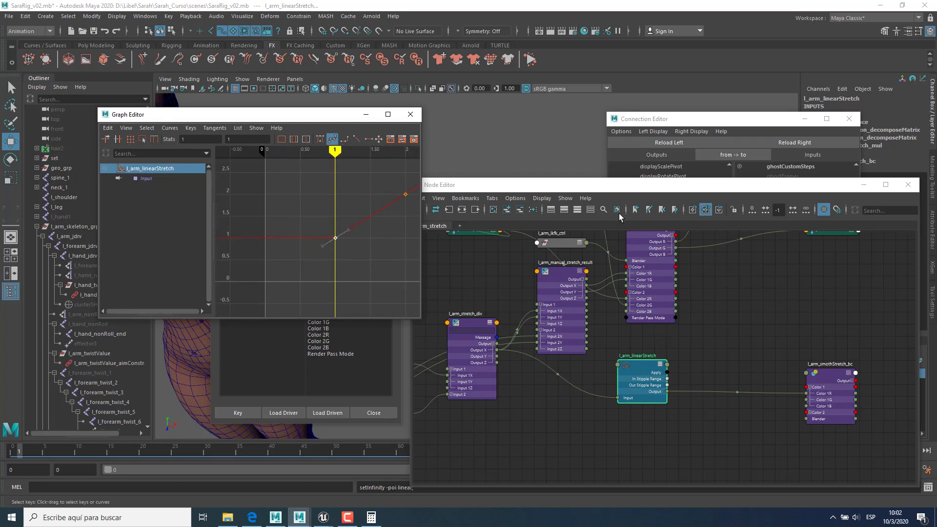
Step: Move the l_arm_smothStretch_bc node closer to l_arm_linearStretch in the Node Editor
alt+middle_drag(756, 366, 672, 376)
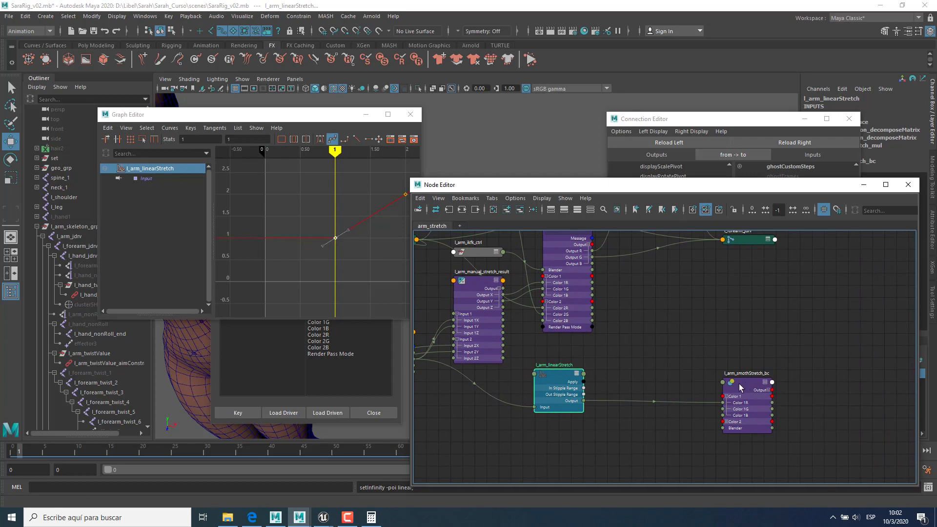
drag(740, 389, 656, 380)
alt+middle_drag(650, 339, 748, 336)
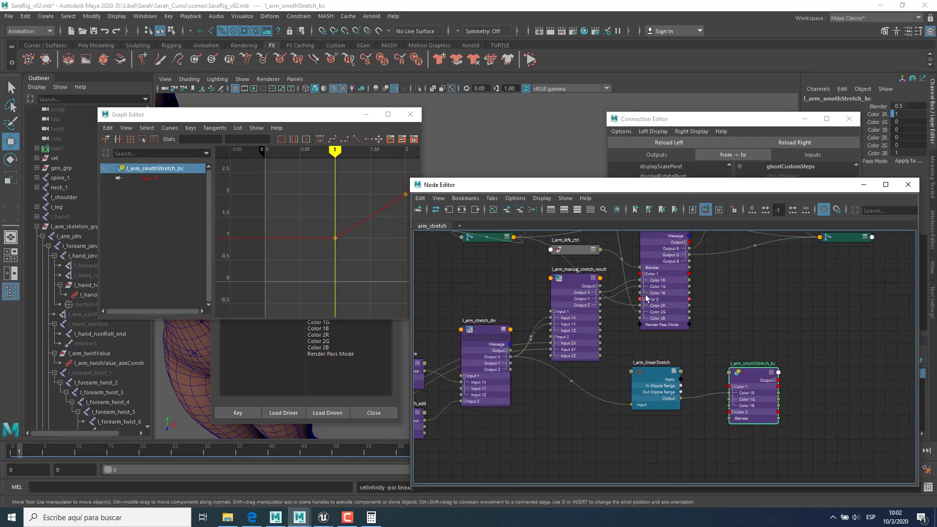
Step: Connect Output R of l_arm_smothStretch_bc to Input 1X and Input 1Y of l_arm_manual_stretch_result
click(775, 380)
drag(778, 387, 550, 318)
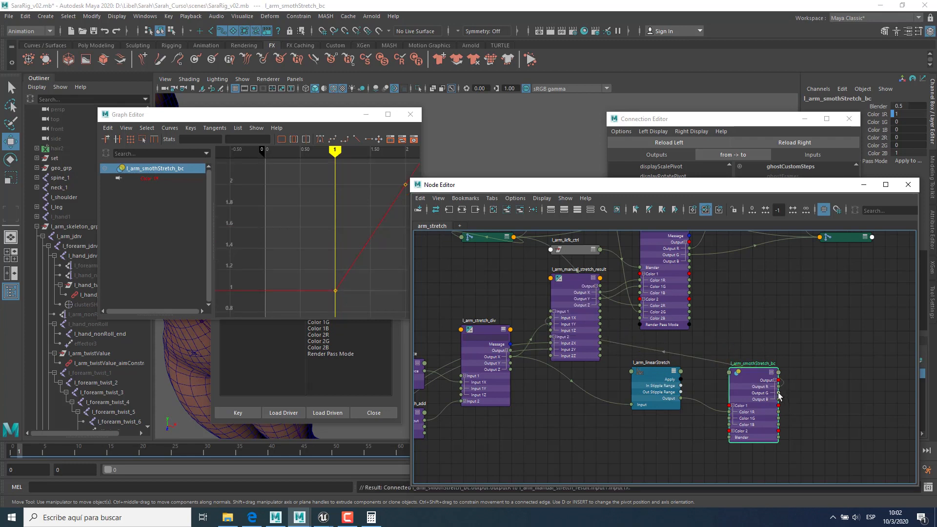
drag(694, 322, 554, 326)
Step: Rearrange the l_arm_linearStretch, l_arm_smothStretch_bc and l_arm_stretch_div nodes into a compact row below l_arm_manual_stretch_result
drag(649, 376, 581, 384)
drag(751, 376, 664, 378)
alt+middle_drag(787, 351, 922, 361)
drag(622, 337, 637, 382)
alt+middle_drag(660, 381, 639, 383)
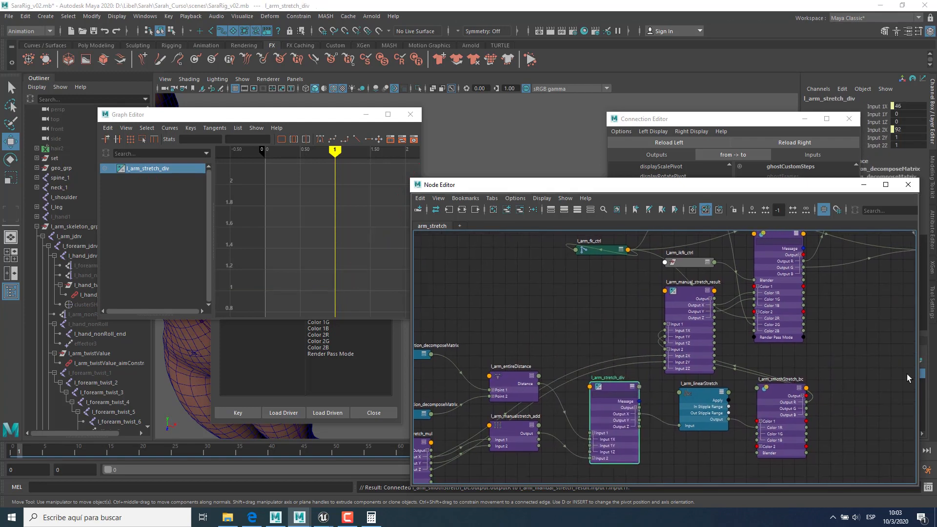
Step: Review the whole arm_stretch network, and minimize the Node Editor and Graph Editor windows
alt+right_drag(784, 371, 581, 362)
alt+middle_drag(767, 360, 720, 347)
alt+right_drag(720, 346, 810, 396)
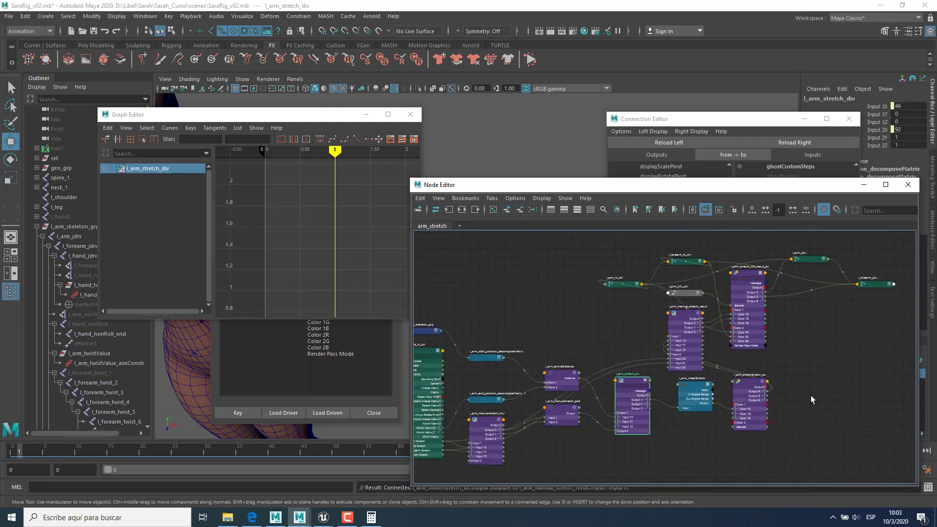
alt+middle_drag(801, 386, 795, 381)
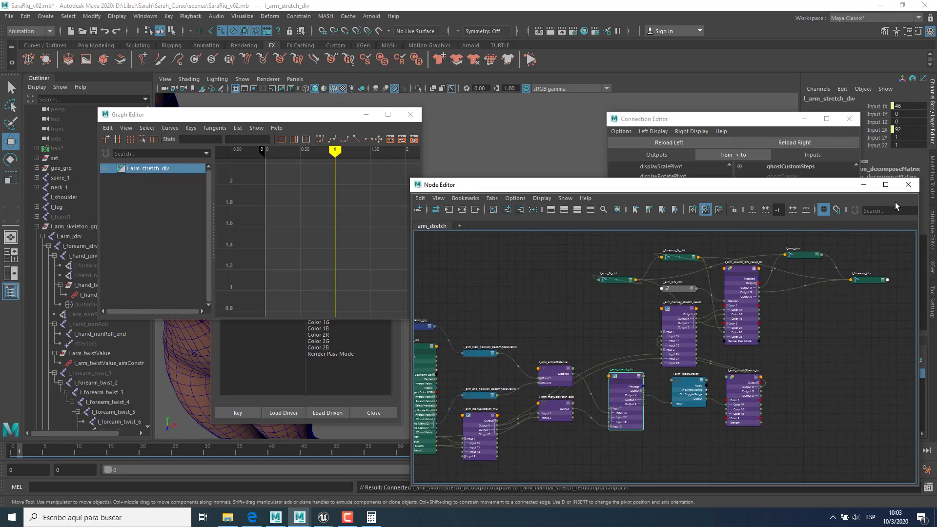
click(863, 185)
click(366, 114)
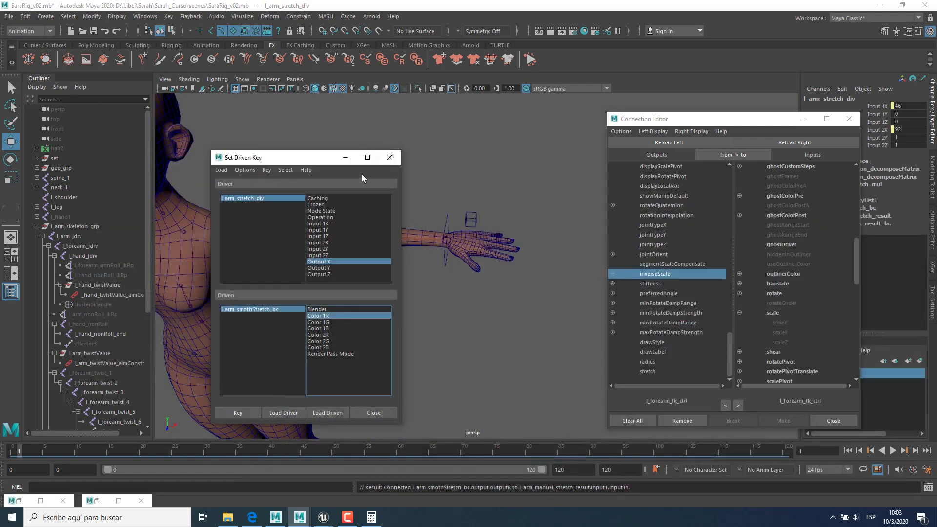
Step: Minimize the Set Driven Key window and pull l_hand_ik_ctrl away from the arm to about Translate X 23.4
click(345, 157)
click(447, 224)
scroll(488, 265, up, 4)
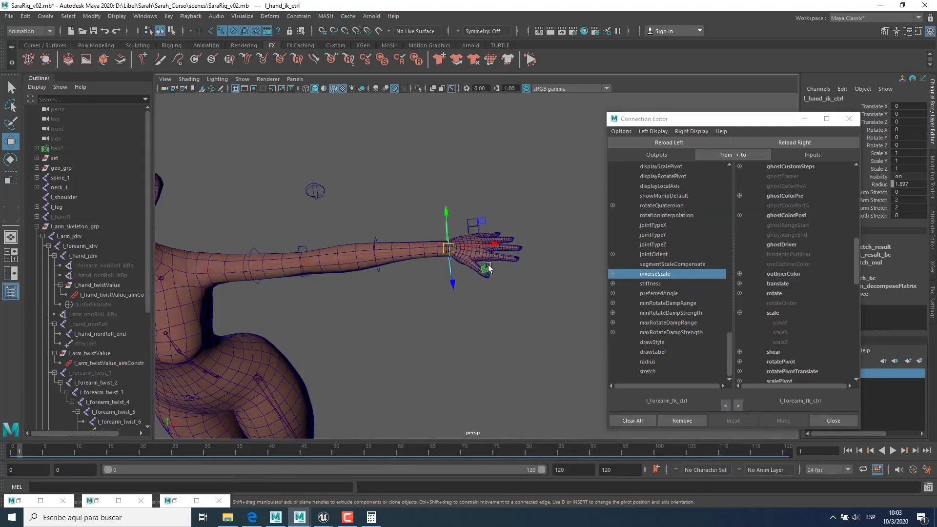
drag(465, 261, 584, 253)
scroll(540, 260, down, 2)
scroll(532, 283, down, 3)
alt+drag(520, 289, 501, 292)
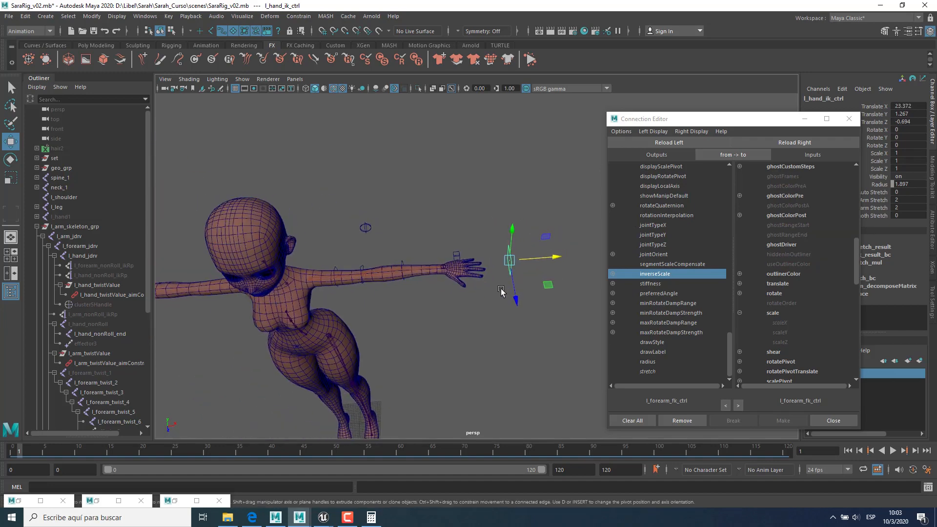
alt+middle_drag(502, 291, 407, 300)
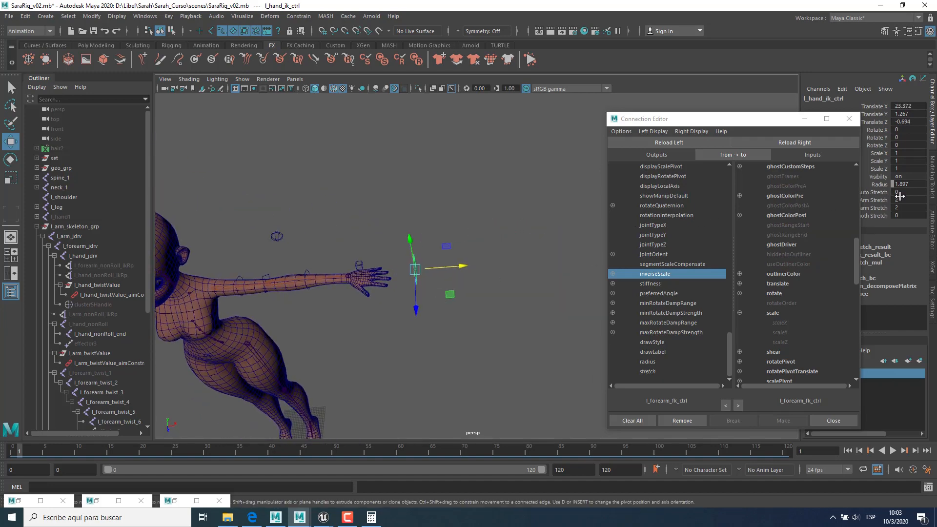
Step: Set Arm Stretch and Forearm Stretch of l_hand_ik_ctrl to 1
drag(900, 199, 910, 204)
text(1)
key(Return)
Step: Pull l_hand_ik_ctrl further out to about Translate X 33.5 and reset its Translate X, Y and Z to 0
alt+middle_drag(464, 324, 520, 323)
drag(473, 271, 506, 268)
drag(914, 104, 923, 122)
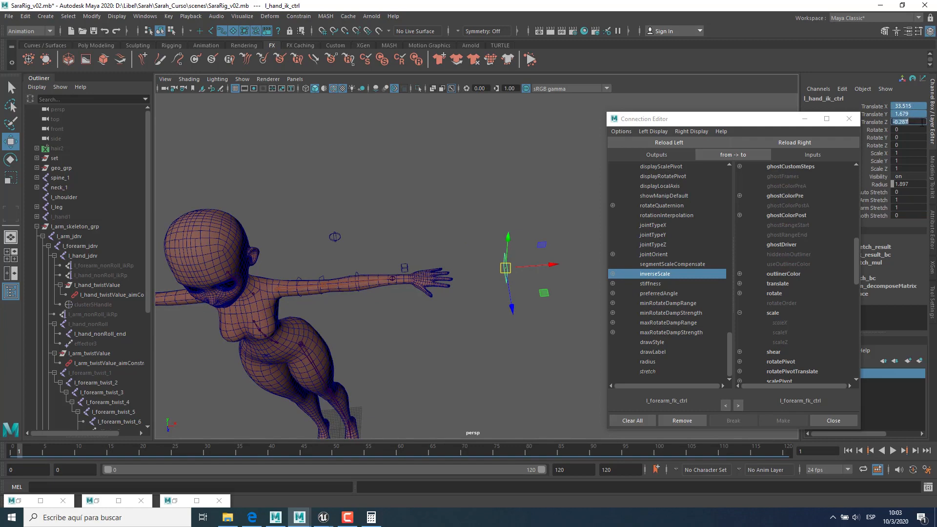
text(0)
key(Return)
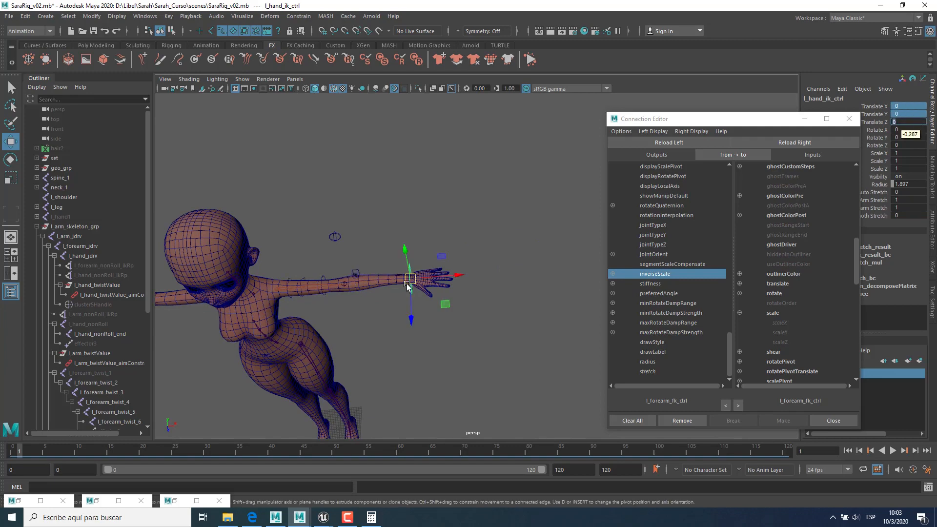
Step: Set the Blender value of the l_arm_smothStretch_bc node to 1 and minimize the Node Editor and Graph Editor
alt+drag(491, 308, 471, 273)
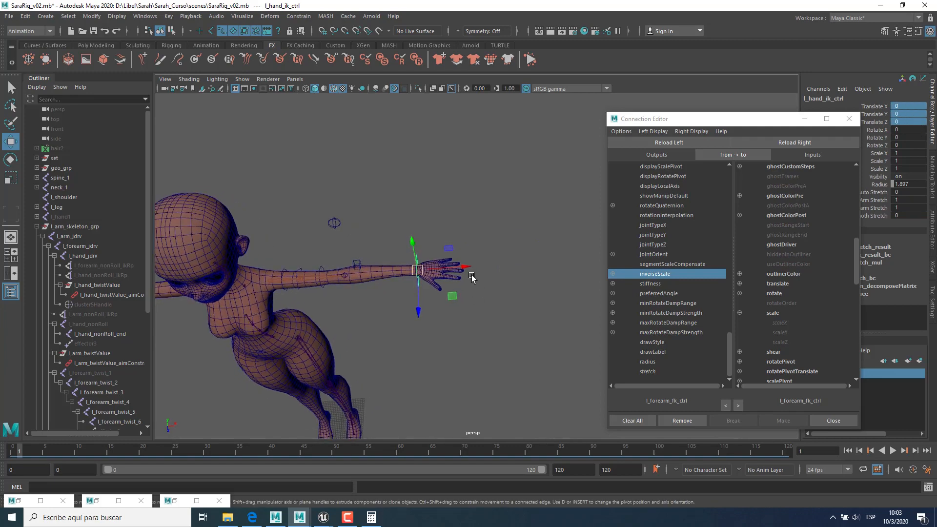
click(97, 501)
click(18, 501)
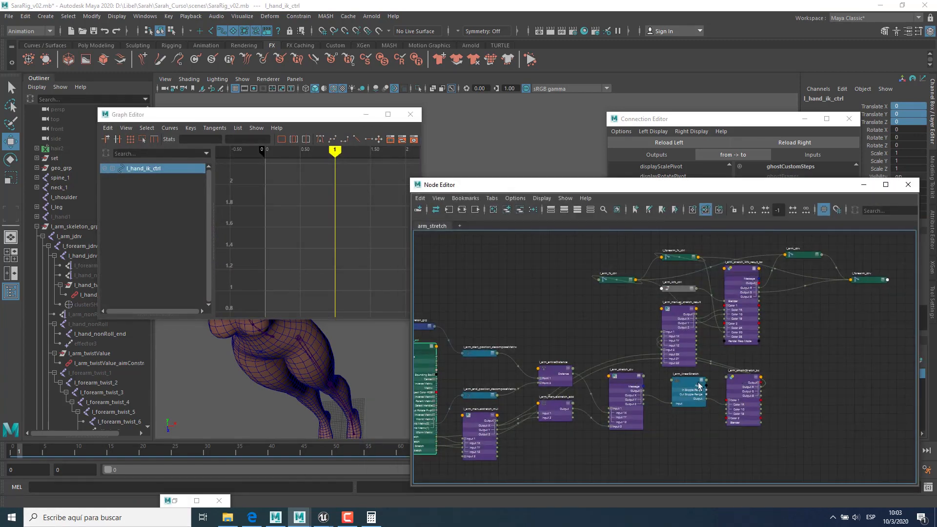
scroll(683, 400, up, 4)
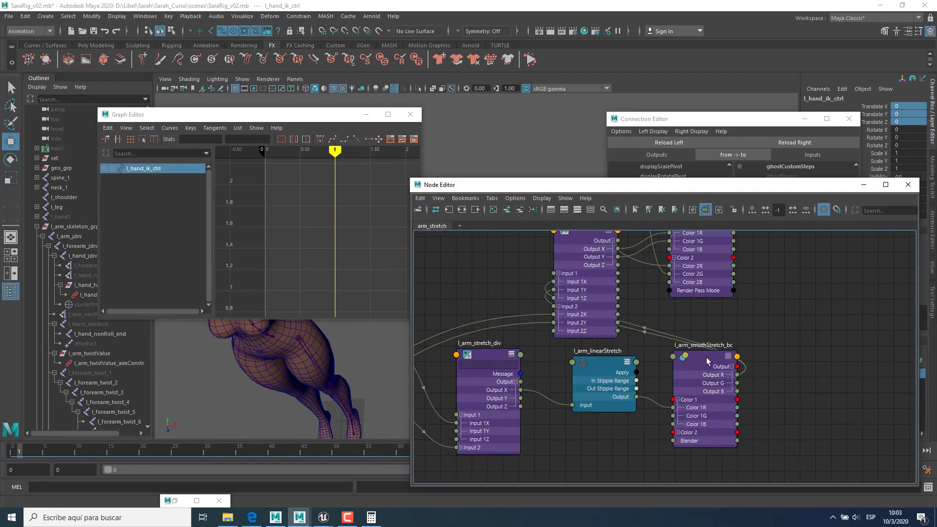
click(707, 361)
click(907, 105)
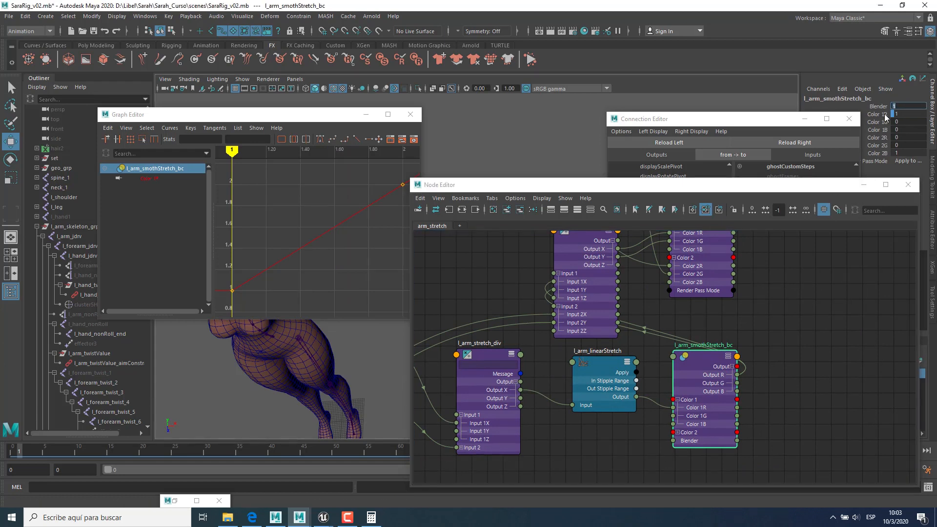
text(1)
key(Return)
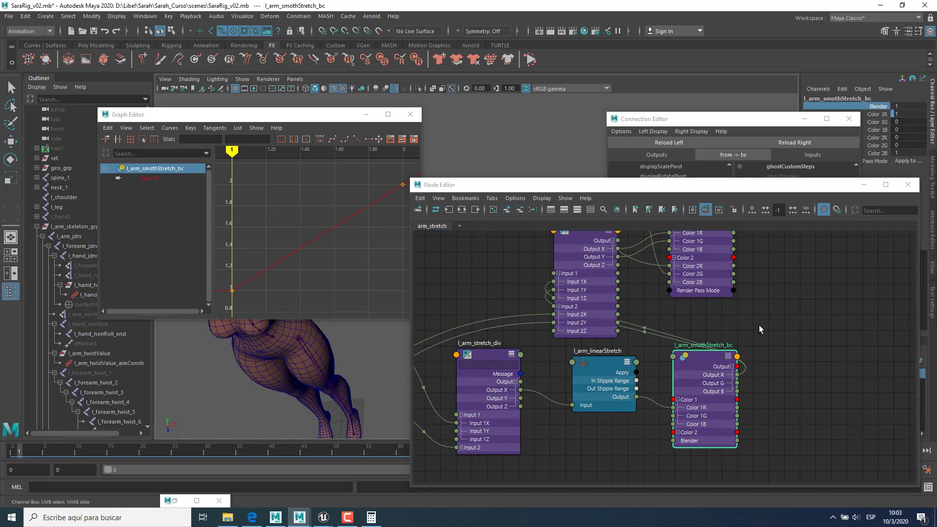
click(864, 185)
click(366, 114)
Step: Move l_hand_ik_ctrl toward the body to about Translate X -22.3 to test how the elbow bends
click(405, 271)
key(w)
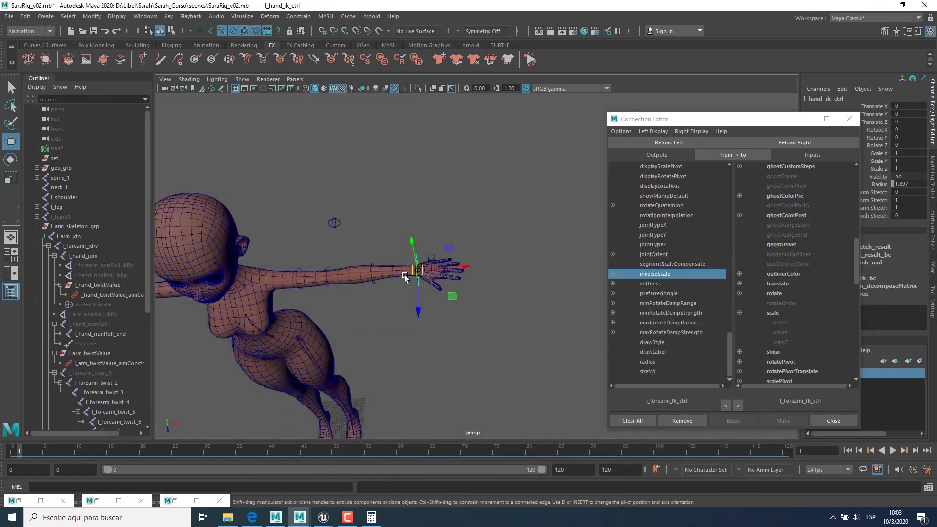
scroll(406, 273, up, 3)
drag(407, 273, 322, 278)
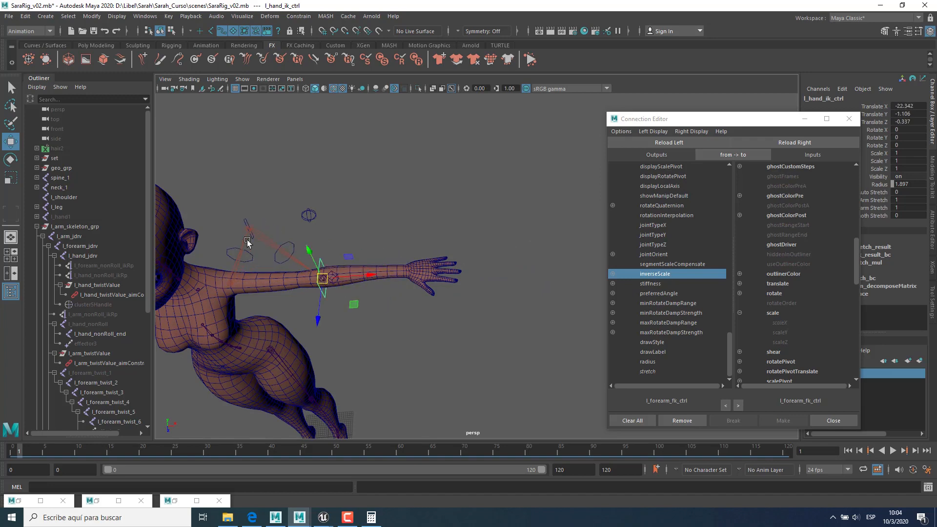
alt+drag(439, 282, 464, 293)
Step: Set Arm Stretch of l_hand_ik_ctrl to 0.5 to test a shortened upper arm
click(908, 199)
click(908, 200)
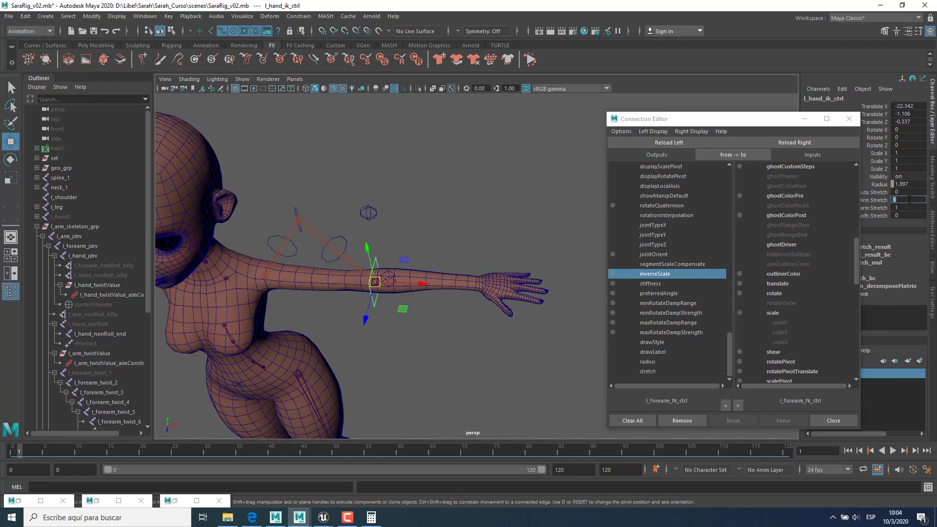
text(.5)
key(Return)
alt+drag(275, 316, 251, 285)
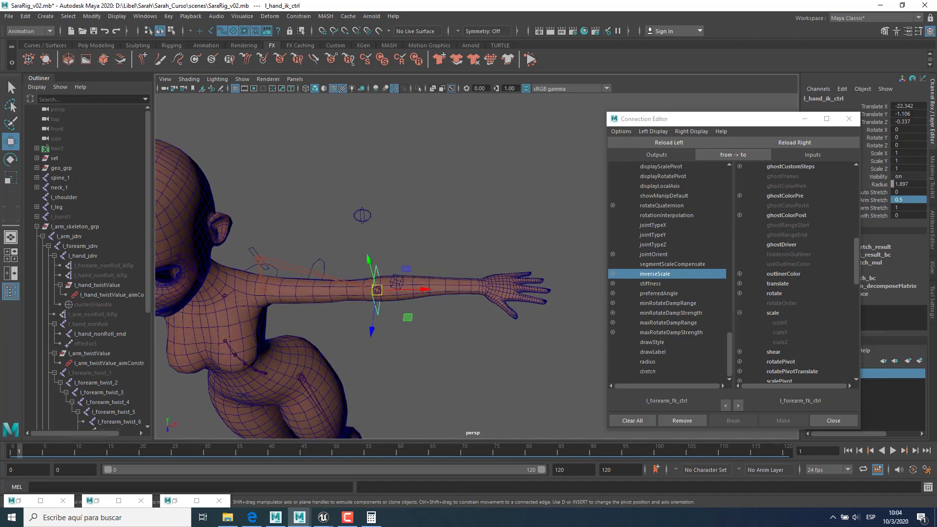
click(902, 199)
key(Tab)
key(w)
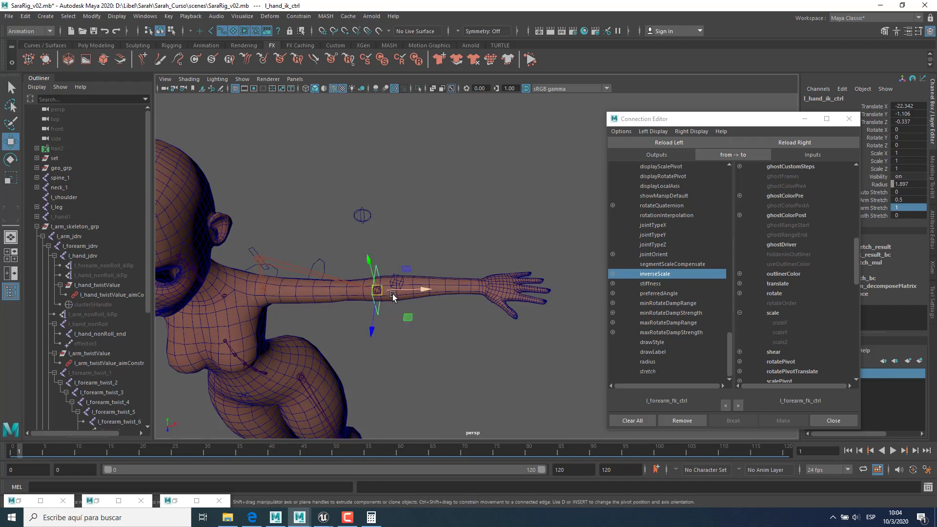
Step: Set Arm Stretch of l_hand_ik_ctrl back to 1 and pull the control outward to about Translate X 13.6
alt+drag(391, 295, 490, 301)
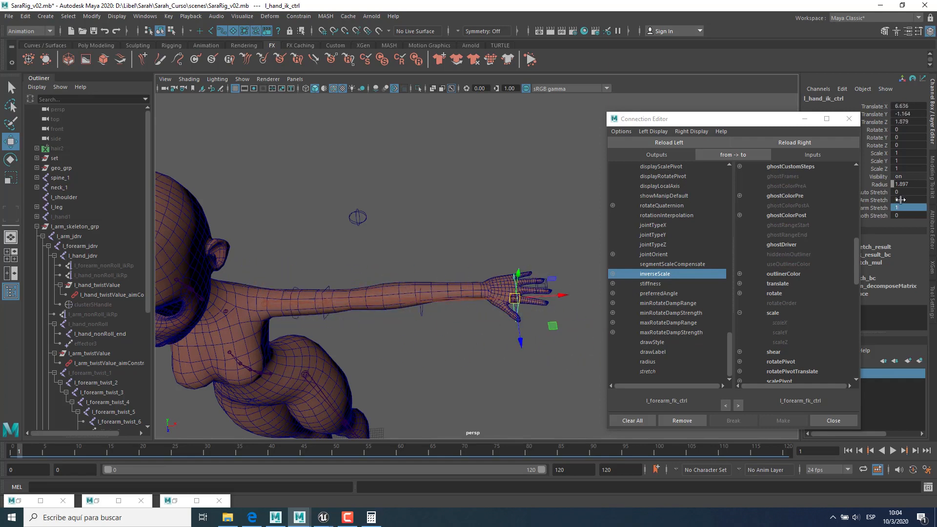
click(917, 208)
text(1)
key(Return)
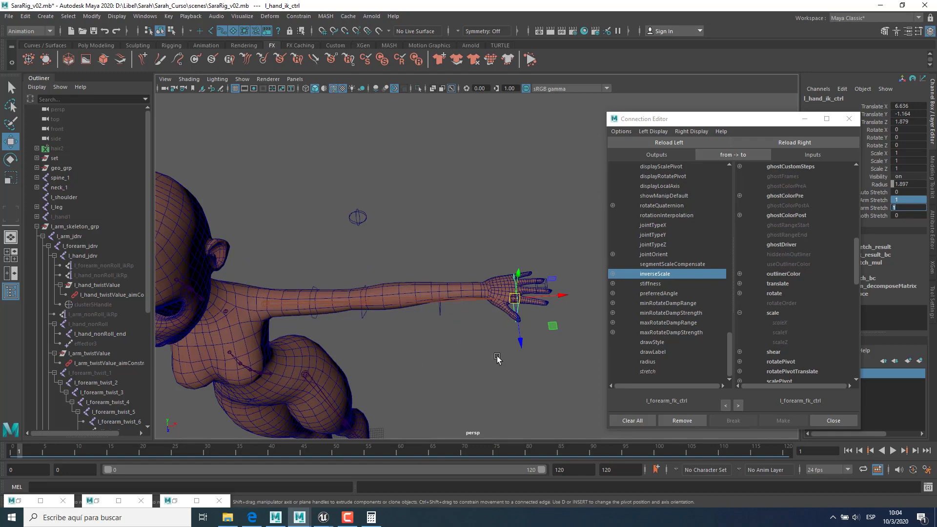
alt+drag(495, 356, 503, 337)
drag(515, 296, 527, 281)
Step: Set Arm Stretch and Forearm Stretch of l_hand_ik_ctrl to 2
click(906, 208)
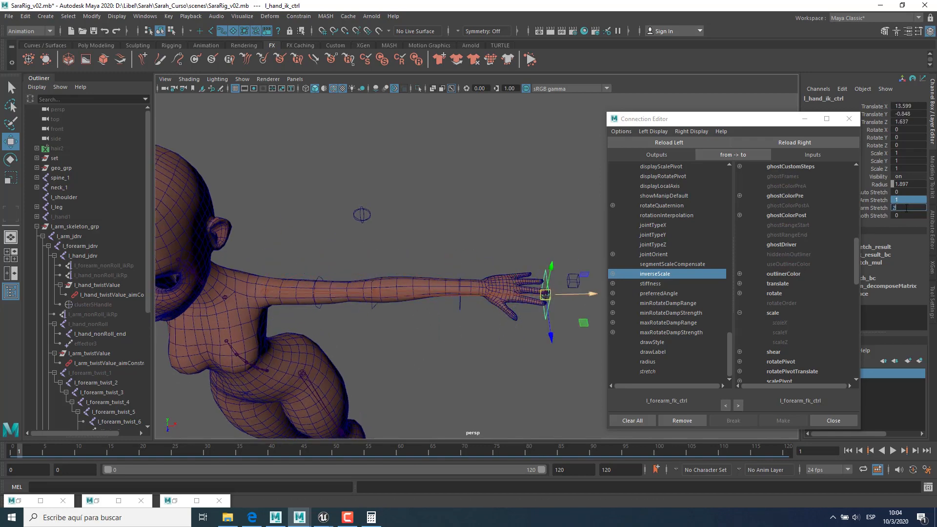
text(2)
key(Return)
scroll(403, 303, down, 3)
alt+drag(404, 303, 452, 312)
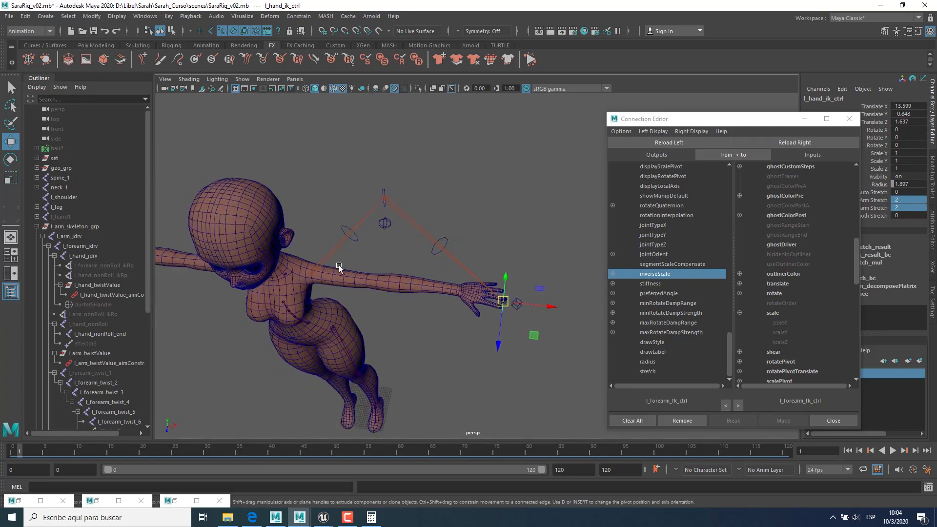
Step: Pull l_hand_ik_ctrl far out from the hand, and set its Translate X to 46 and Translate Y and Z to 0
alt+drag(339, 268, 352, 271)
drag(506, 304, 584, 311)
alt+drag(440, 299, 543, 303)
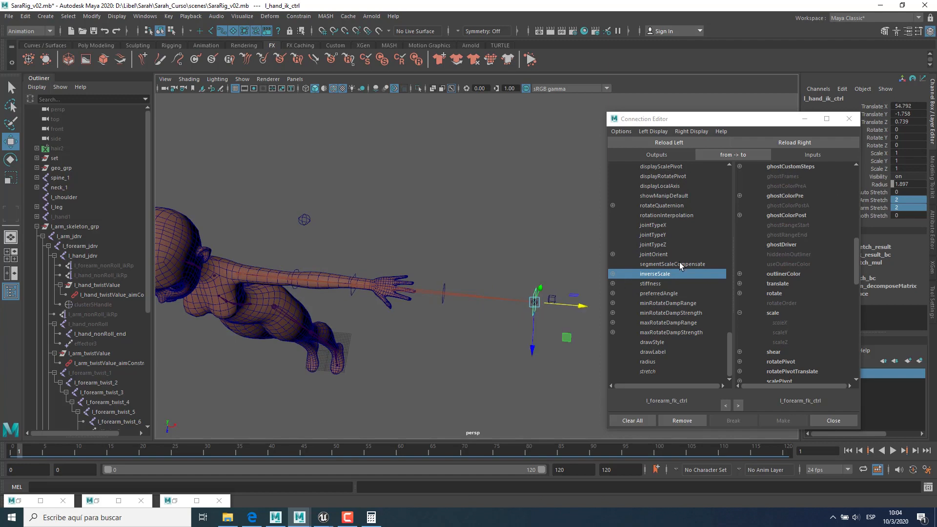
drag(907, 114, 913, 123)
text(0)
key(Return)
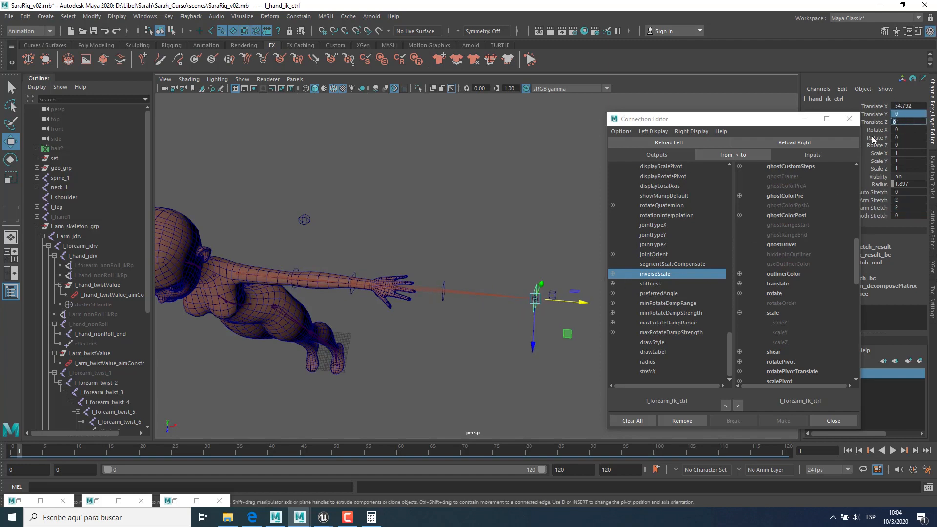
double_click(898, 106)
text(46)
key(Return)
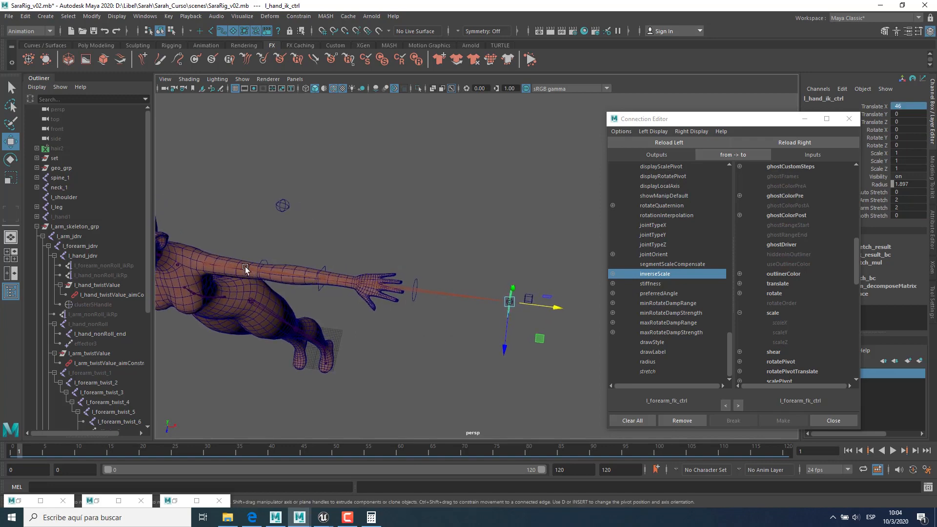
Step: Show the l_arm_linearStretch curve in the Graph Editor and examine its shape on both sides of the key at 1
click(96, 500)
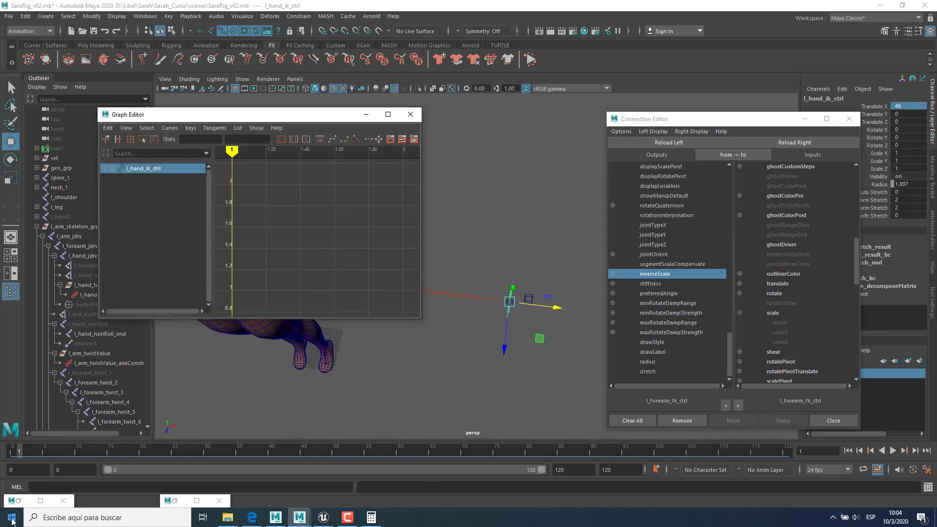
click(19, 500)
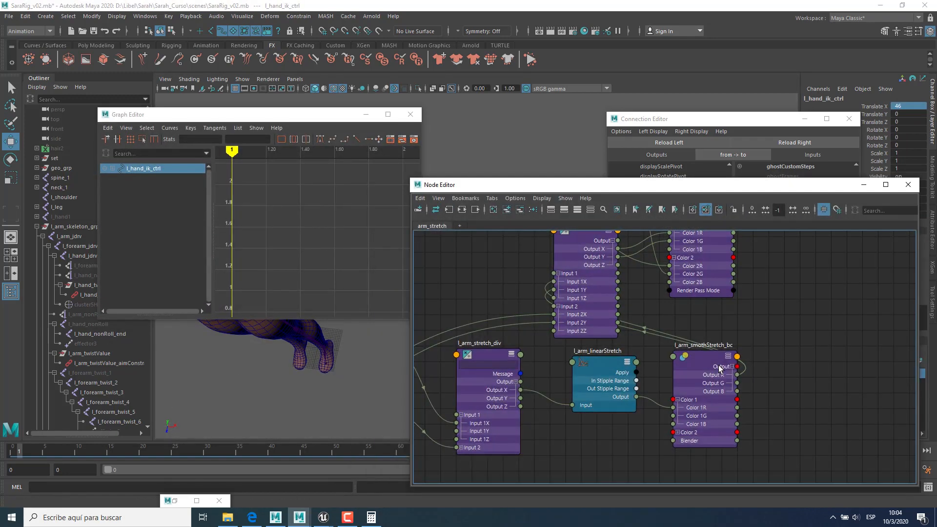
click(598, 367)
drag(235, 284, 232, 296)
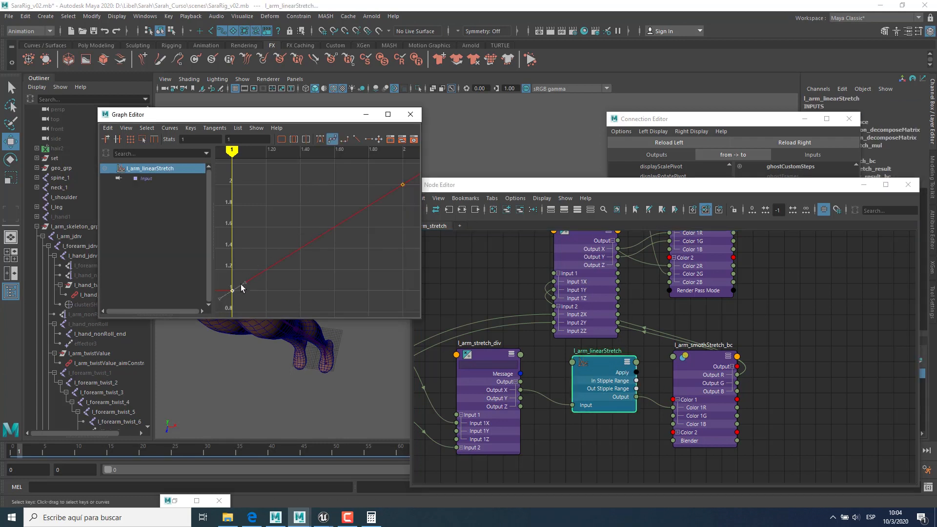
alt+middle_drag(244, 297, 368, 258)
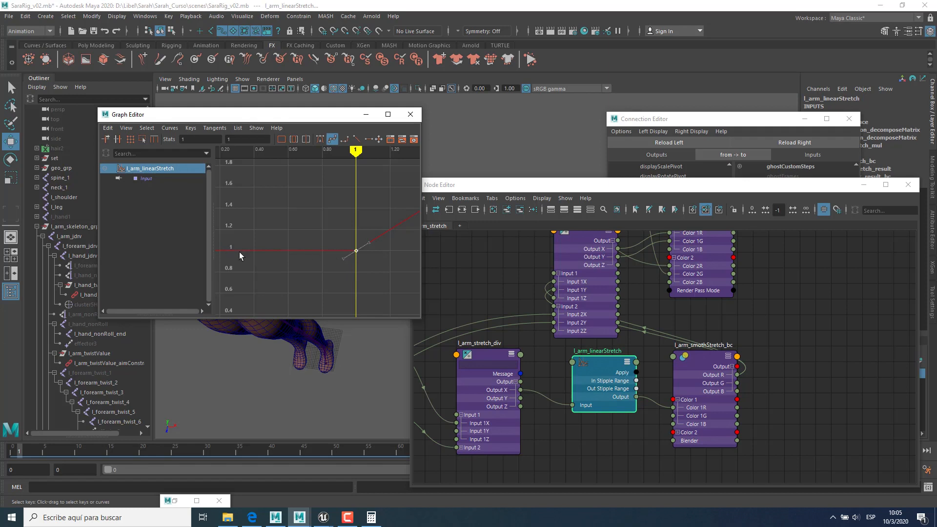
alt+middle_drag(414, 236, 308, 253)
alt+right_drag(307, 253, 254, 265)
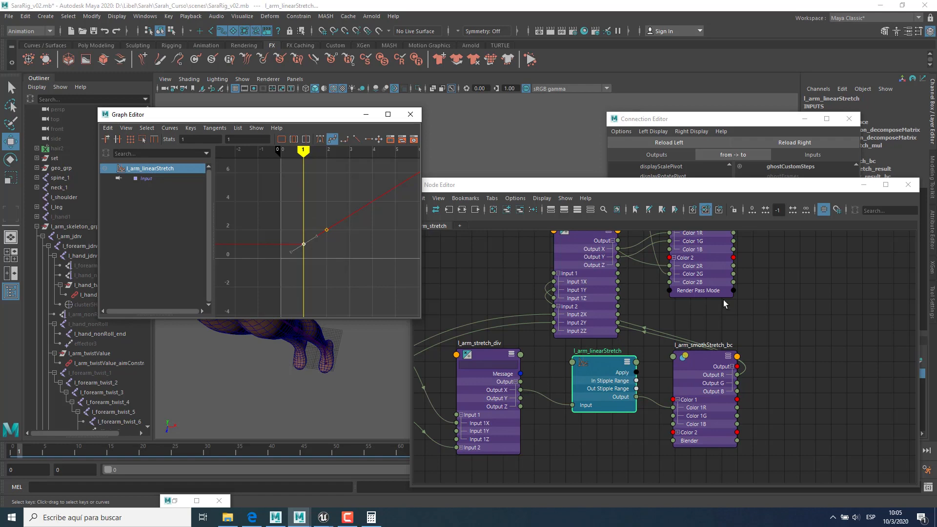
Step: Check the input values of the l_arm_manual_stretch_result node, and minimize the Node Editor and Graph Editor
alt+middle_drag(724, 299, 706, 365)
click(565, 295)
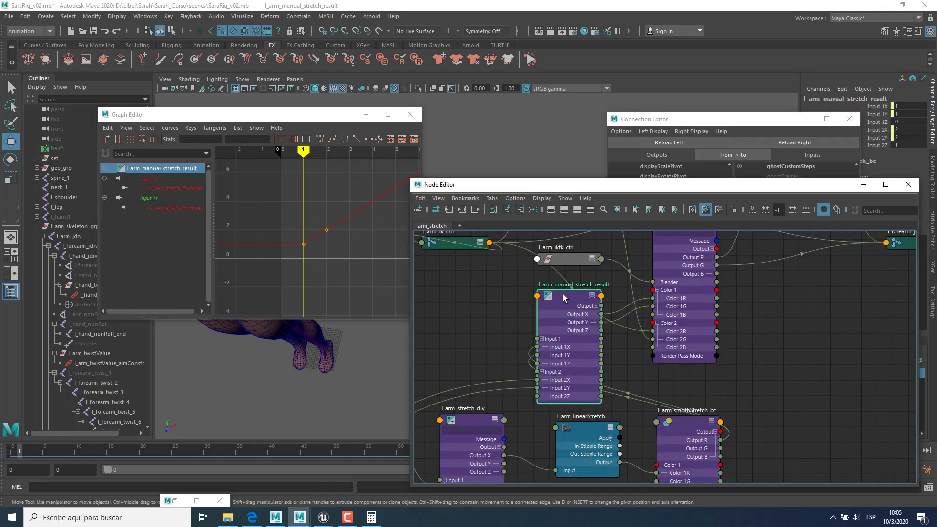
click(904, 137)
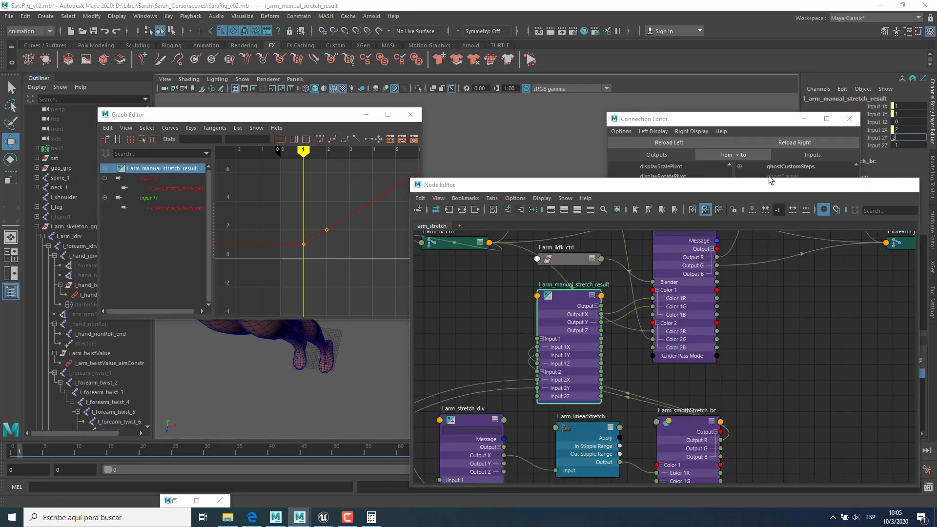
click(864, 184)
click(366, 114)
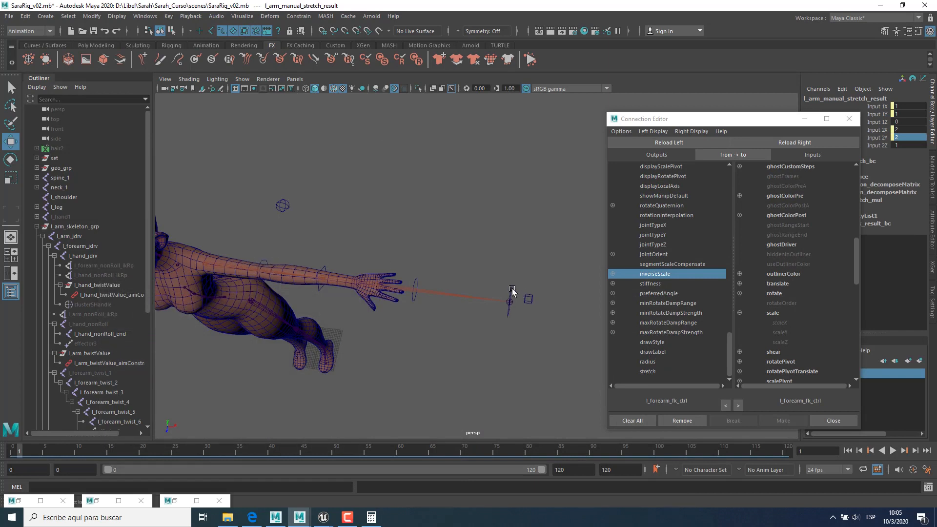
Step: Move l_hand_ik_ctrl back along its X axis toward the hand, to about Translate X 12.6
click(511, 288)
alt+middle_drag(390, 297, 376, 289)
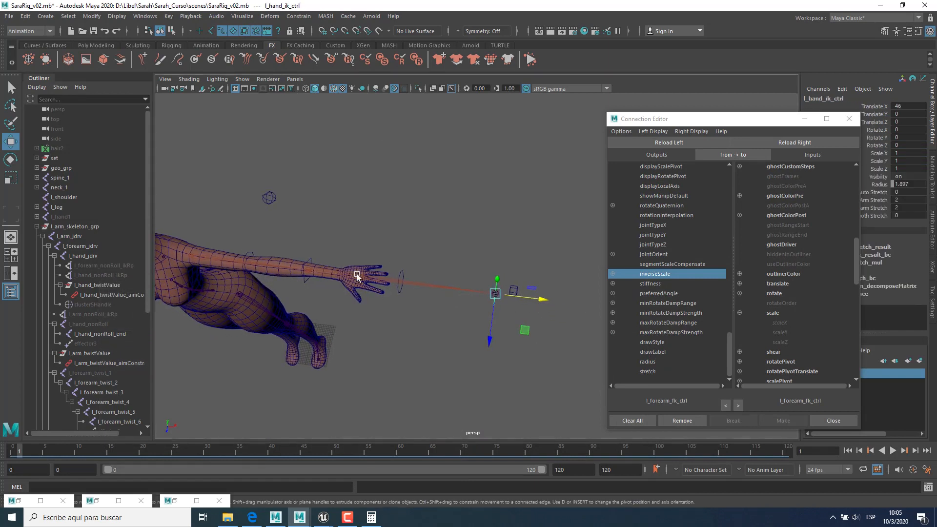
drag(538, 302, 423, 333)
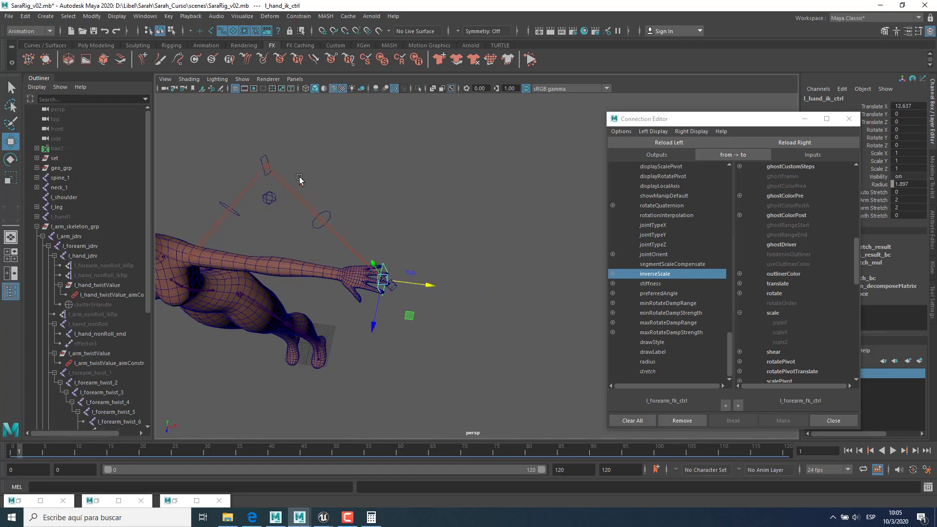
Step: Reset Translate X of l_hand_ik_ctrl to 0
click(285, 187)
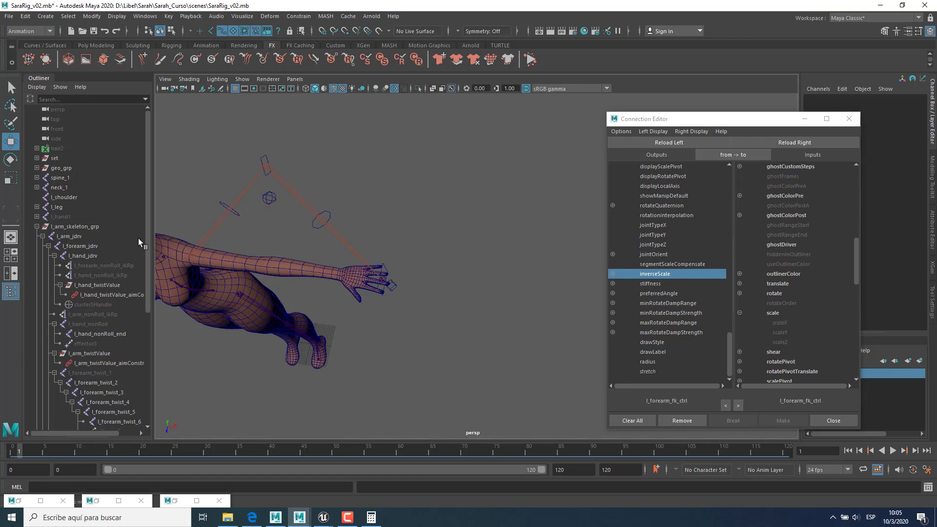
click(68, 236)
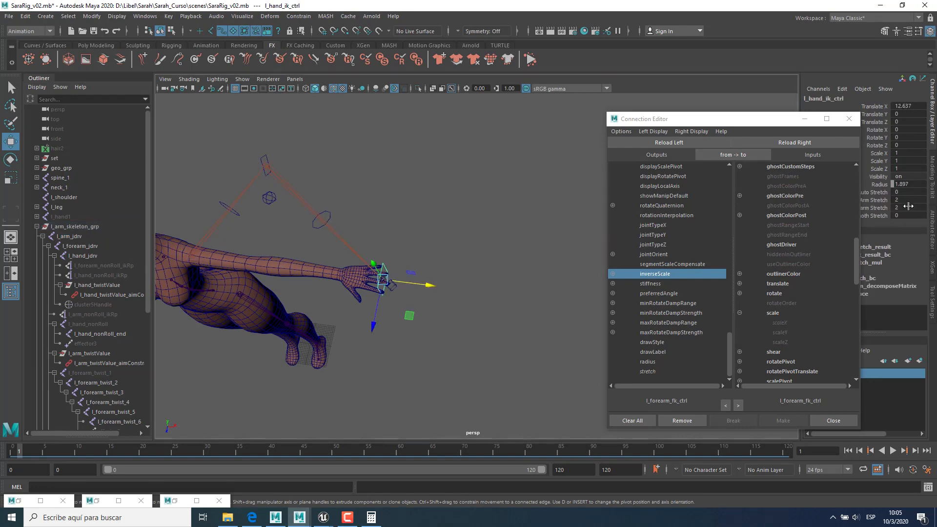
click(902, 106)
text(0)
key(Return)
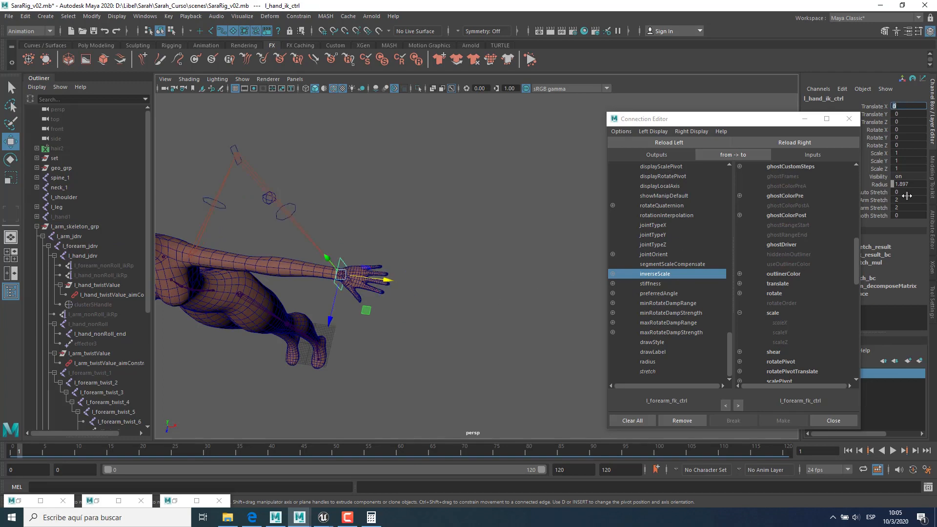
Step: Set both Arm Stretch and Forearm Stretch of l_hand_ik_ctrl to 1
drag(906, 200, 910, 207)
text(1)
key(Return)
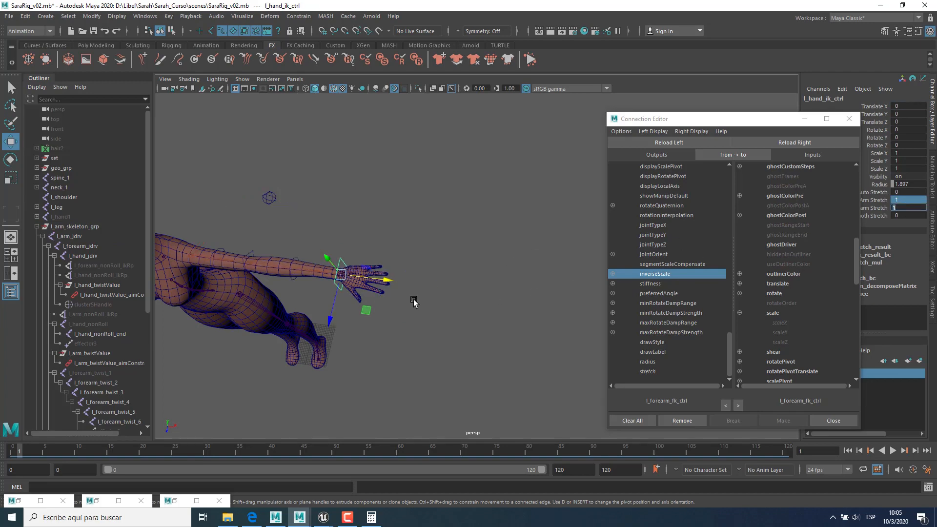
Step: Try moving l_hand_ik_ctrl away from the hand to about 4.9, -4.5, 4.6, and reset its translation to 0
alt+drag(415, 301, 418, 335)
alt+middle_drag(418, 335, 447, 334)
mouse_move(447, 334)
alt+mouse_down()
mouse_move(465, 330)
mouse_move(436, 341)
alt+mouse_up()
drag(497, 266, 522, 299)
drag(902, 110, 915, 120)
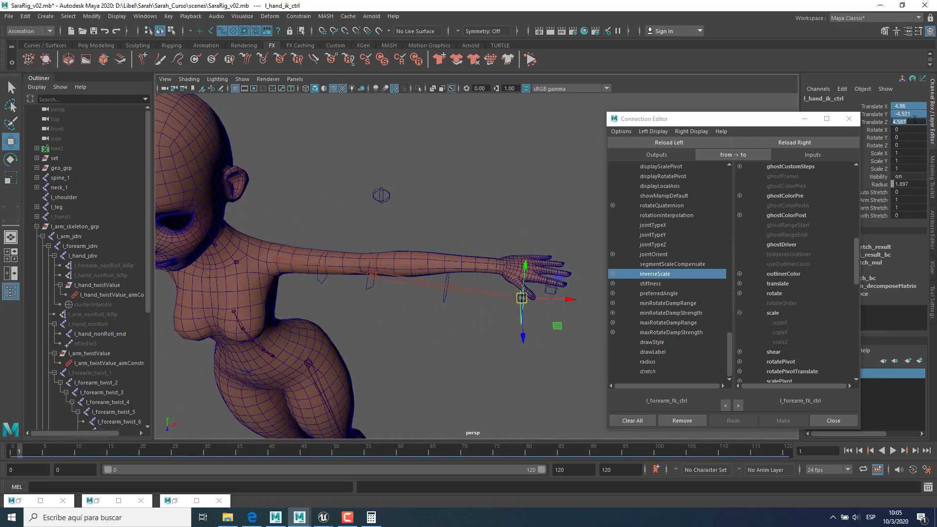
text(0)
key(Return)
alt+drag(383, 347, 155, 504)
alt+drag(474, 349, 440, 390)
Step: Restore the Node Editor, duplicate the l_arm_linearStretch node, and place the copy directly below the original
click(41, 501)
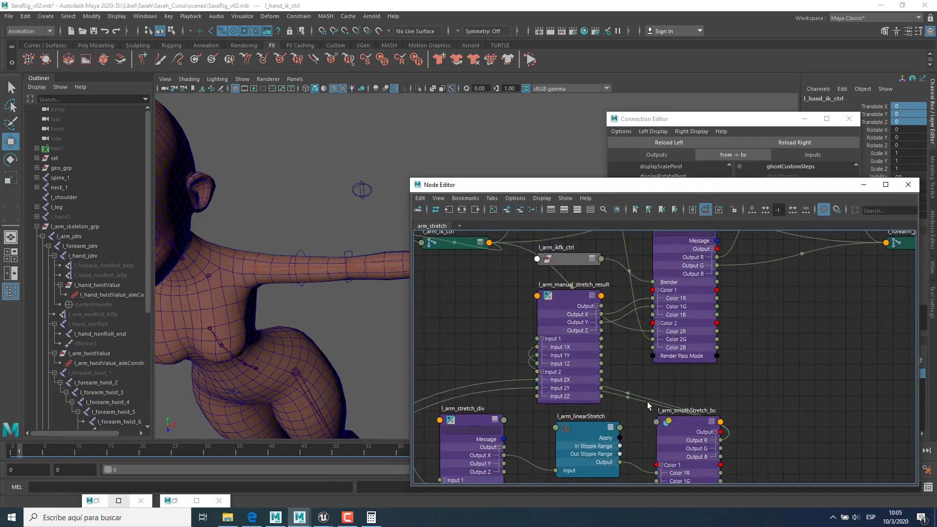
alt+right_drag(743, 365, 682, 416)
click(649, 336)
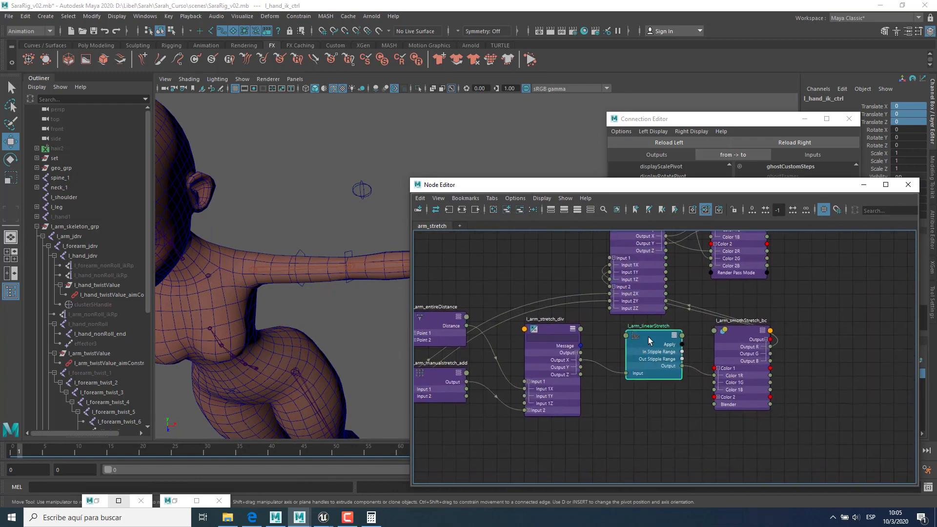
alt+middle_drag(674, 359, 654, 360)
alt+middle_drag(668, 414, 647, 399)
alt+right_drag(647, 399, 633, 411)
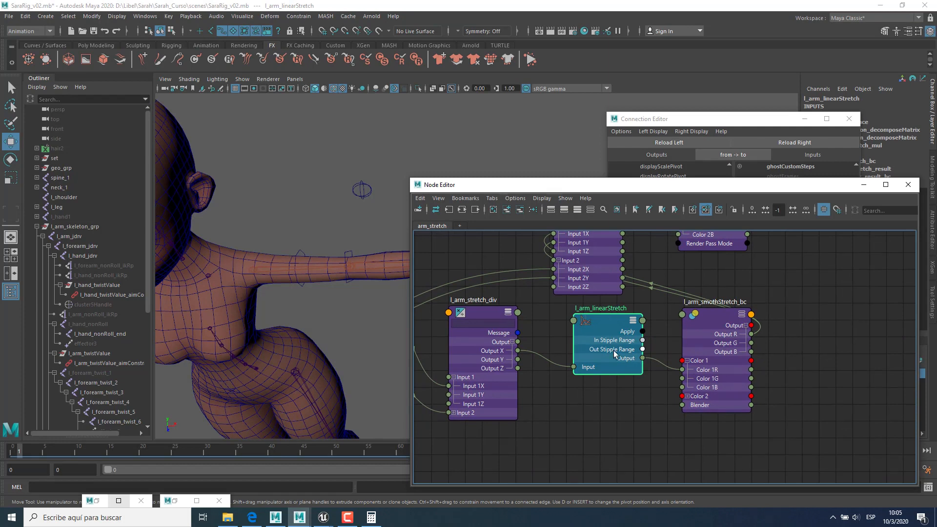
alt+middle_drag(636, 396, 624, 386)
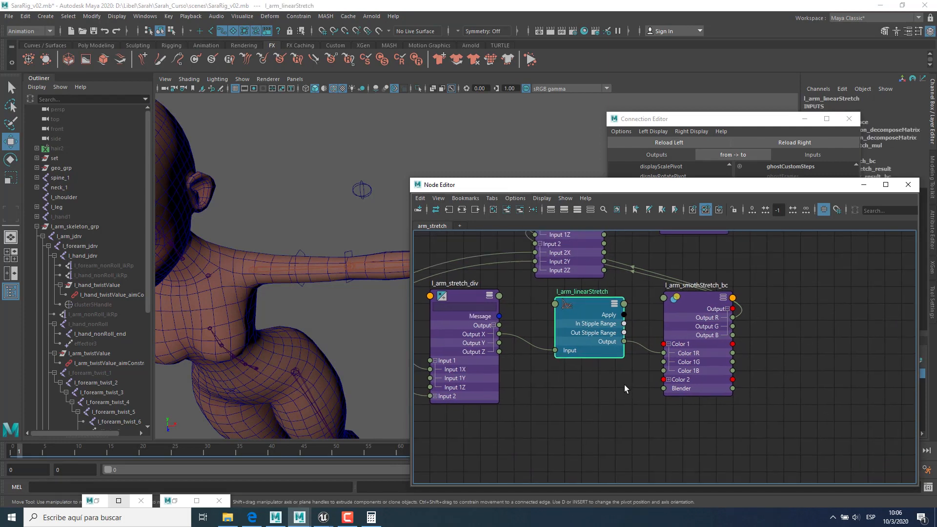
key(ctrl+d)
drag(832, 338, 581, 391)
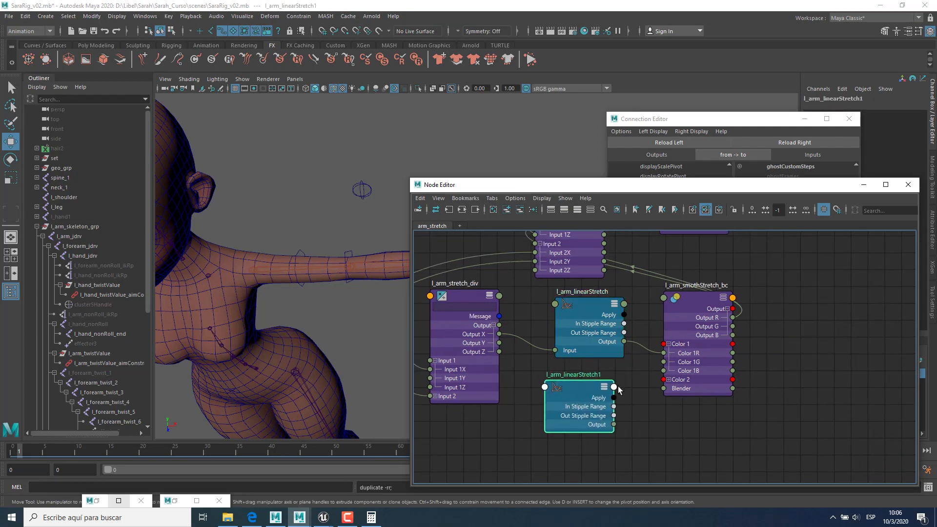
alt+middle_drag(618, 385, 616, 375)
Step: Show all attributes of the duplicated curve node and connect Output X of l_arm_stretch_div to its Input
drag(498, 323, 527, 410)
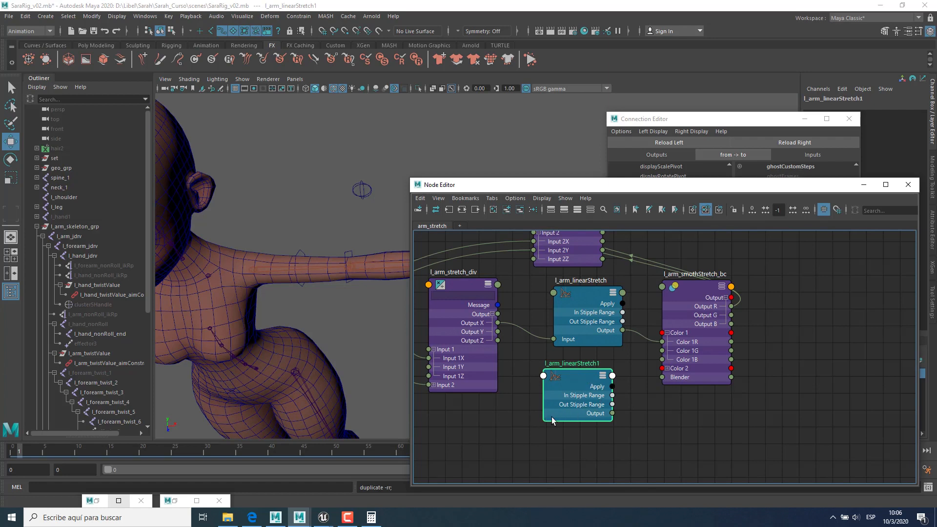
right_click(579, 380)
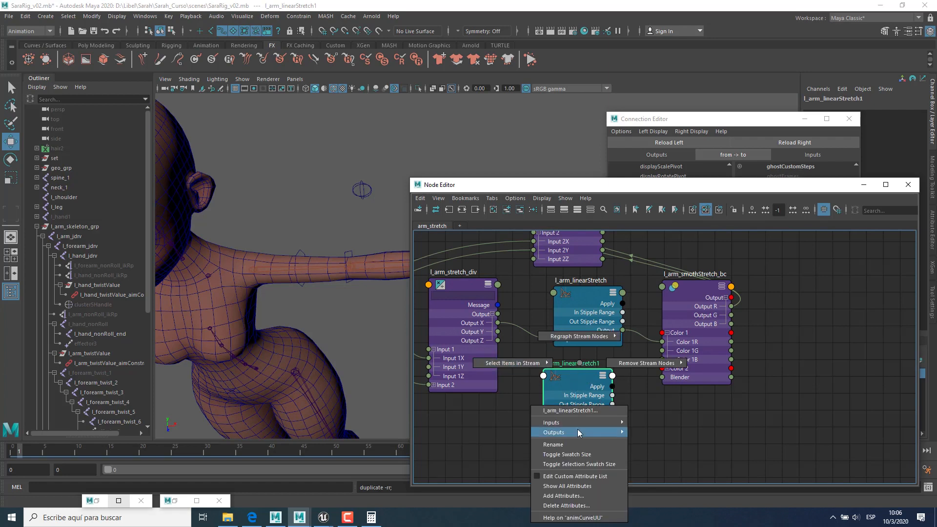
click(570, 486)
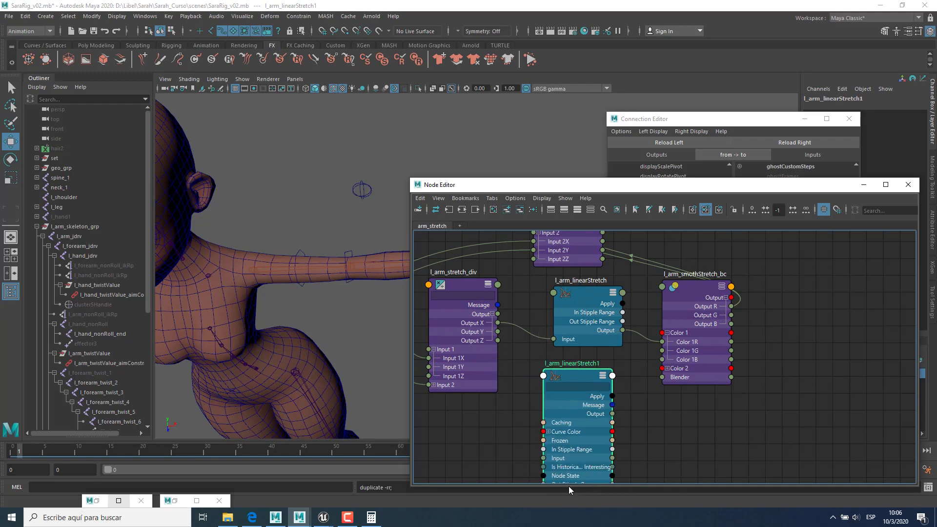
drag(585, 377, 602, 343)
alt+middle_drag(689, 443, 698, 392)
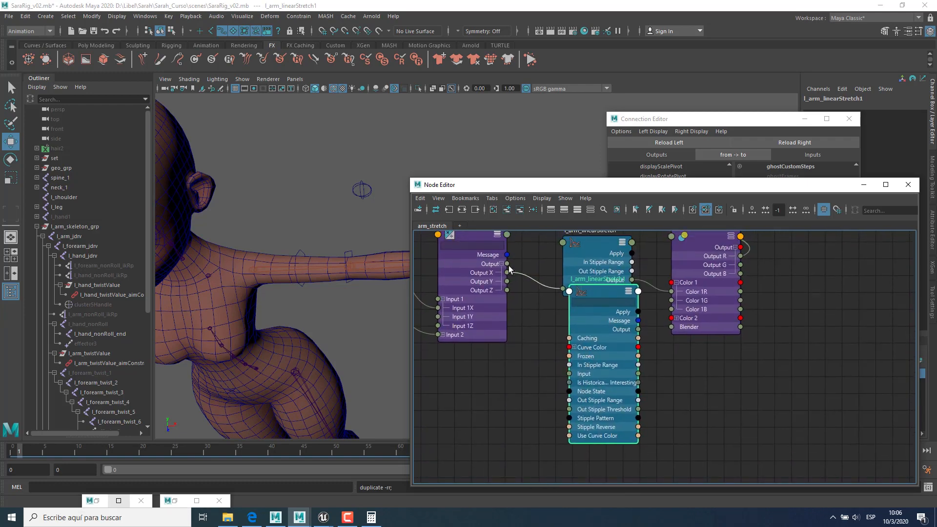
drag(508, 273, 569, 374)
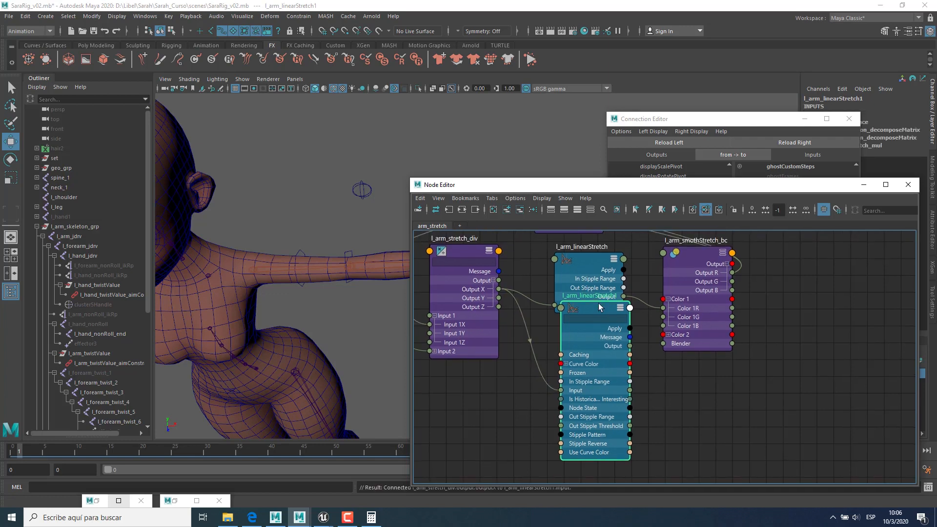
drag(598, 307, 588, 338)
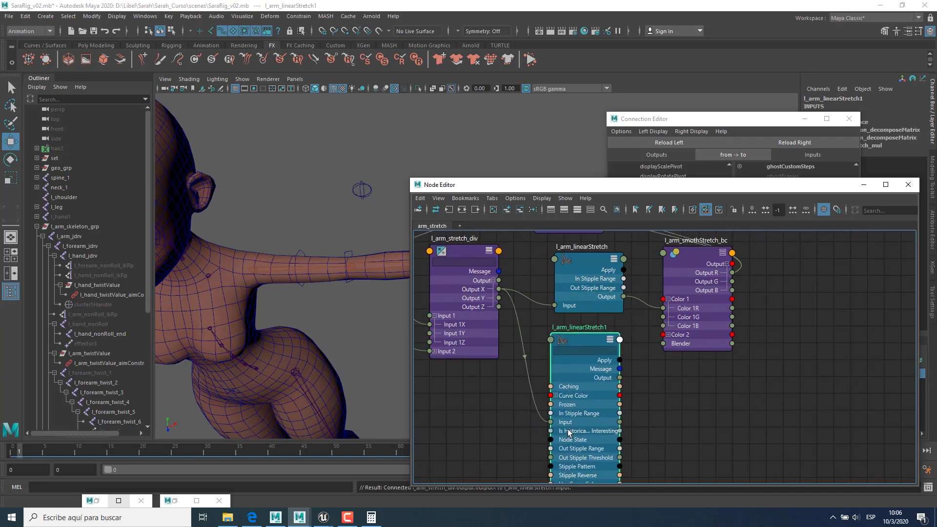
Step: Rename the duplicated curve node l_arm_smothstretch
double_click(585, 331)
drag(568, 326, 581, 326)
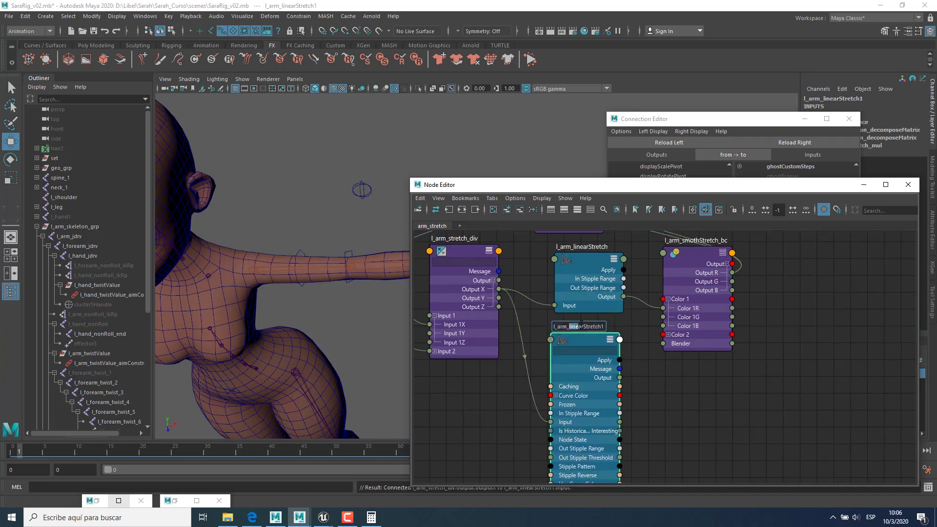
text(smothstretch)
key(Return)
Step: Expand Color 2 of l_arm_smothStretch_bc and connect the Output of l_arm_smothstretch to Color 2R
alt+middle_drag(654, 350, 595, 361)
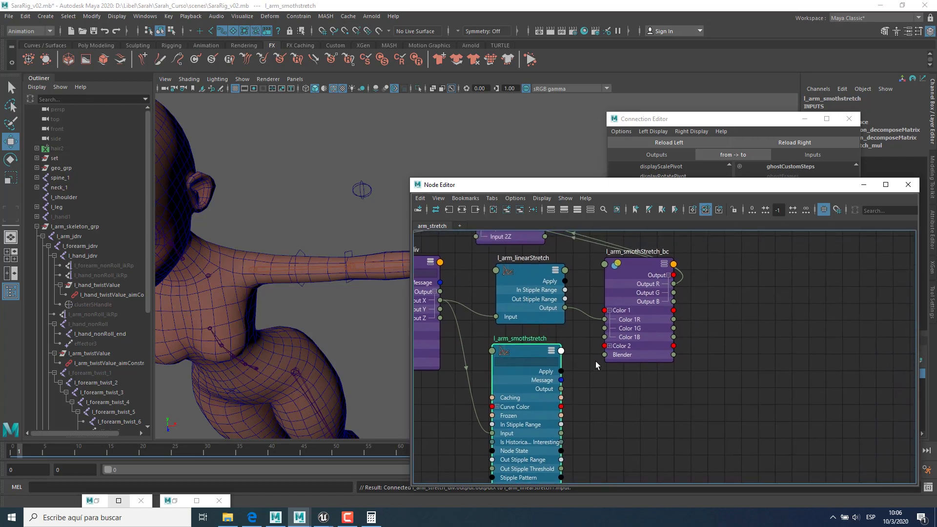
click(609, 345)
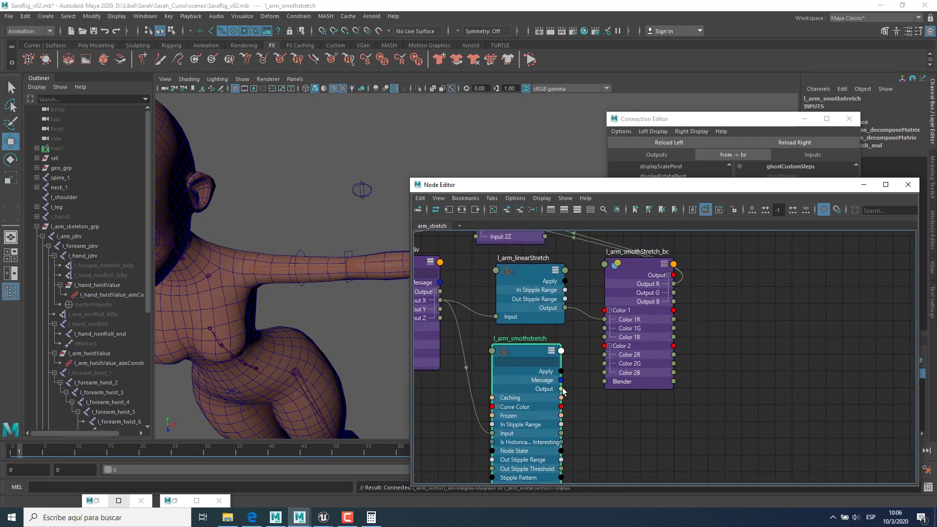
drag(562, 389, 604, 356)
alt+middle_drag(779, 400, 737, 387)
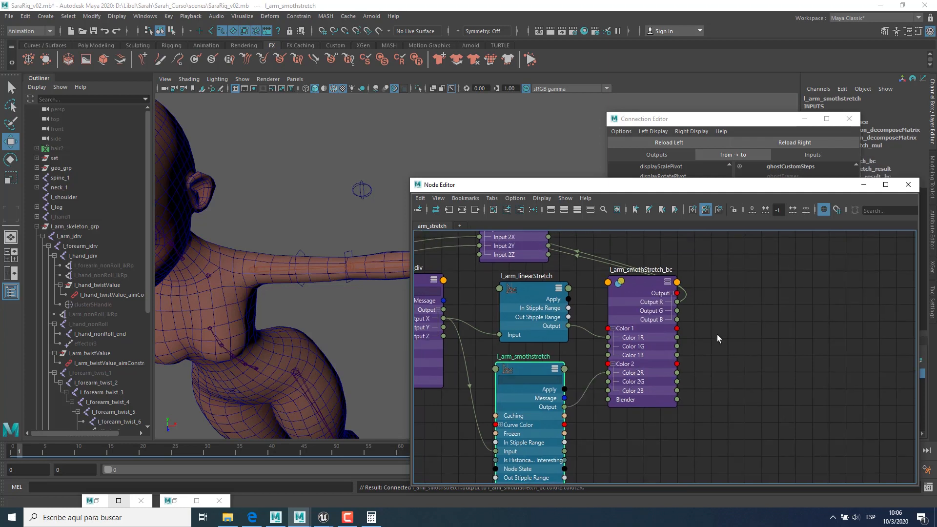
Step: Connect the Smoth Stretch attribute of l_hand_ik_ctrl to the Blender input of l_arm_smothStretch_bc
alt+middle_drag(718, 337, 734, 373)
click(663, 328)
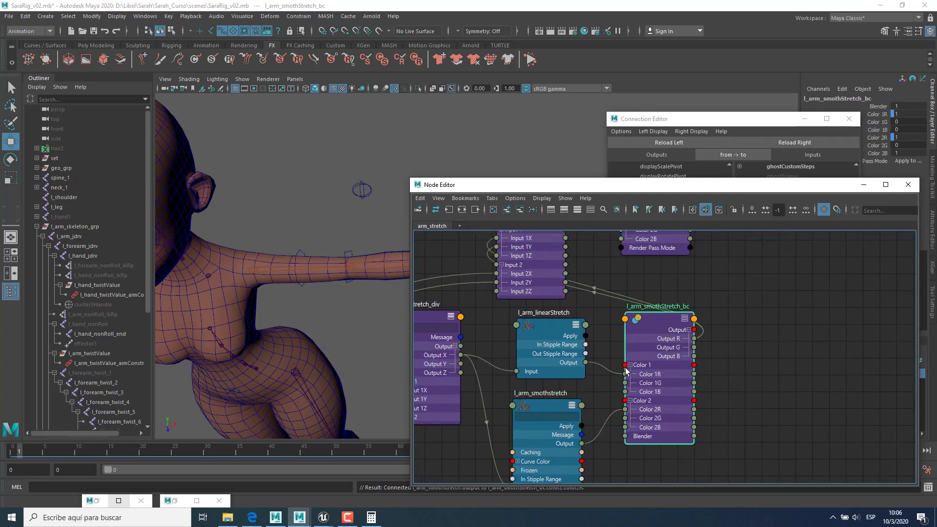
alt+middle_drag(627, 371, 719, 371)
scroll(719, 371, down, 4)
alt+middle_drag(565, 375, 663, 372)
scroll(662, 371, down, 3)
scroll(663, 372, up, 3)
alt+middle_drag(548, 350, 529, 346)
alt+right_drag(511, 398, 531, 418)
alt+middle_drag(619, 402, 571, 416)
drag(447, 389, 833, 369)
alt+middle_drag(841, 404, 778, 398)
alt+middle_drag(544, 390, 686, 391)
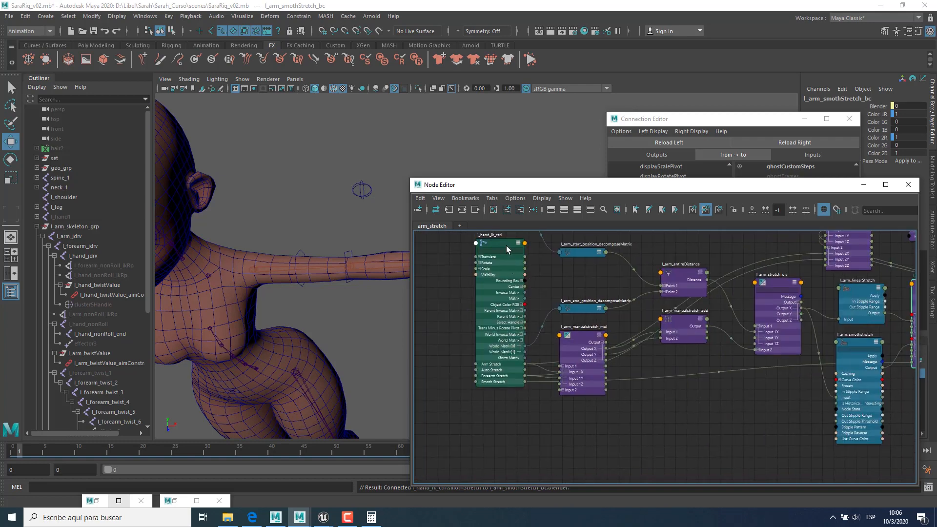
alt+middle_drag(675, 349, 421, 369)
alt+right_drag(634, 371, 793, 288)
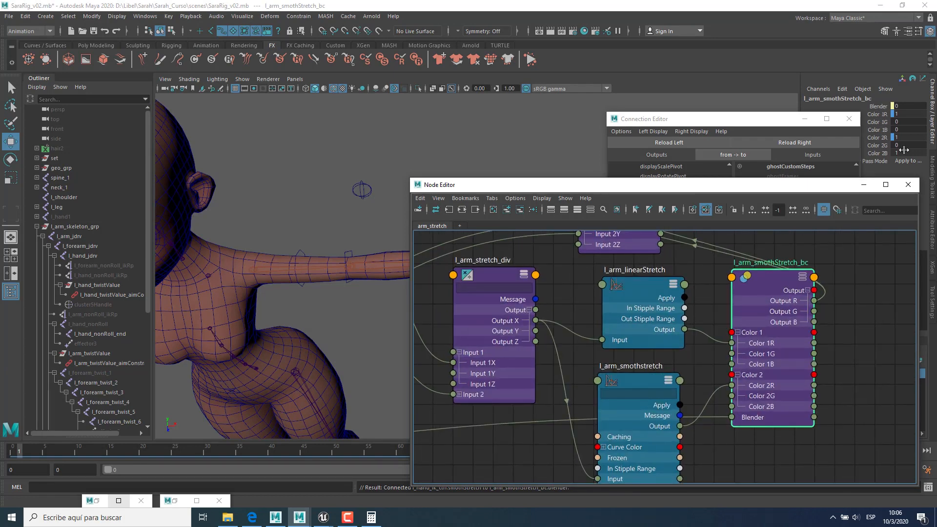
Step: Swap the inputs of l_arm_smothStretch_bc so l_arm_smothstretch feeds Color 1R and l_arm_linearStretch feeds Color 2R
click(643, 383)
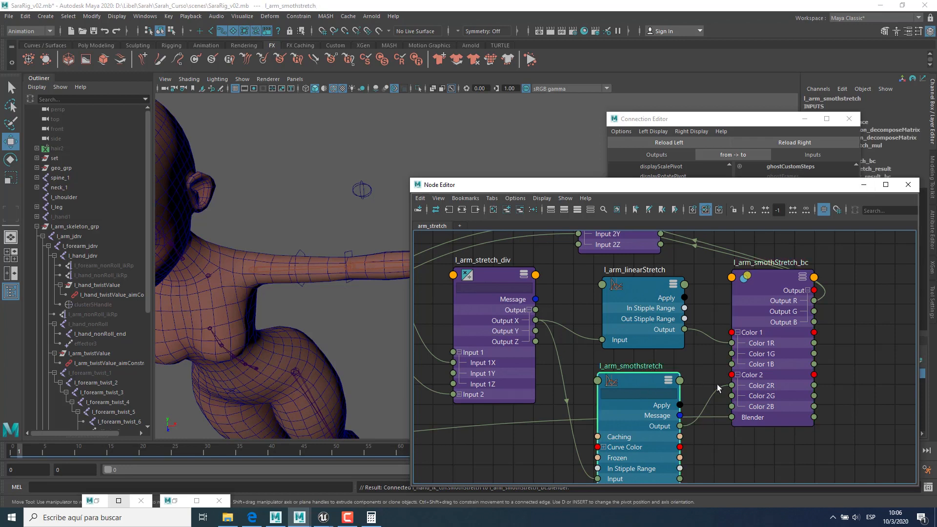
alt+middle_drag(799, 359, 722, 336)
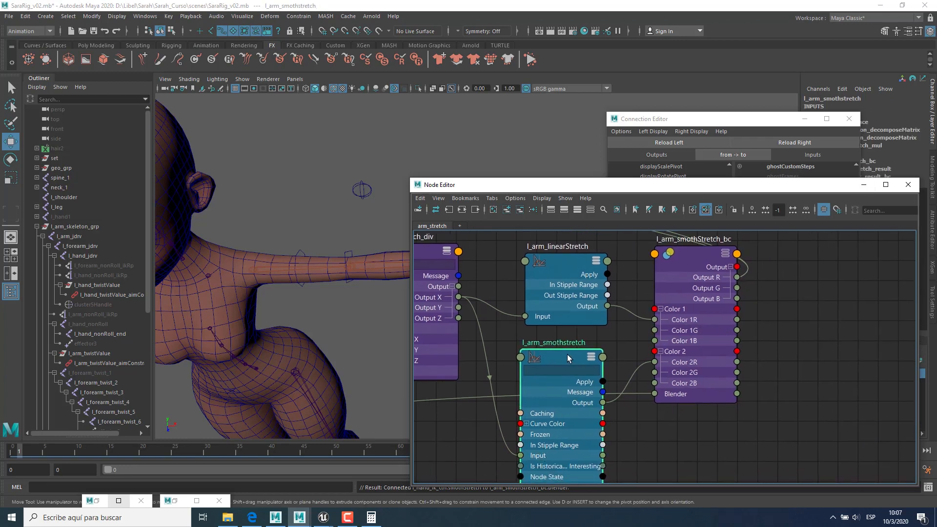
click(690, 262)
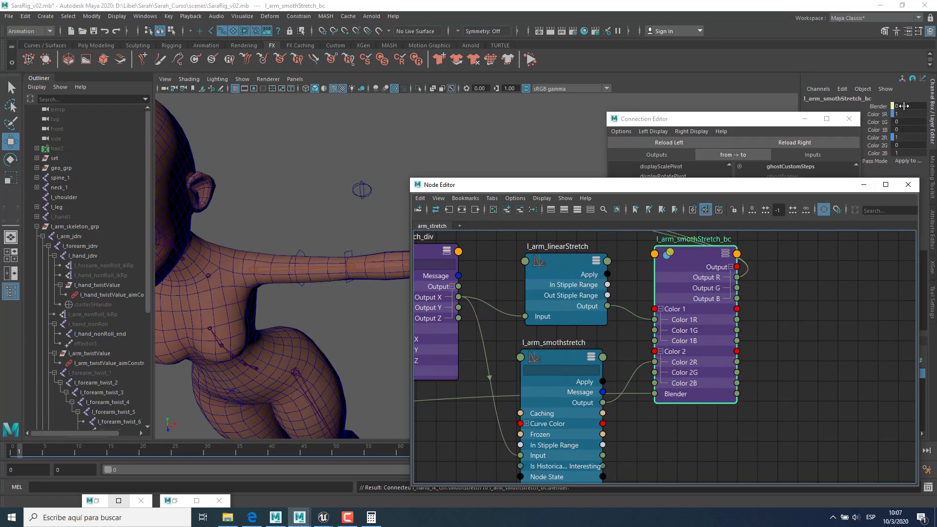
scroll(568, 326, down, 5)
click(457, 303)
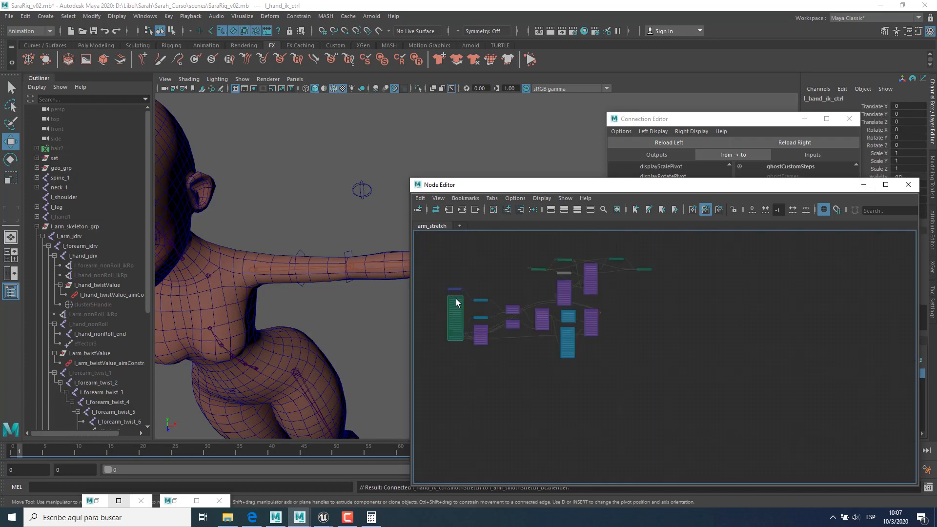
drag(841, 190, 699, 187)
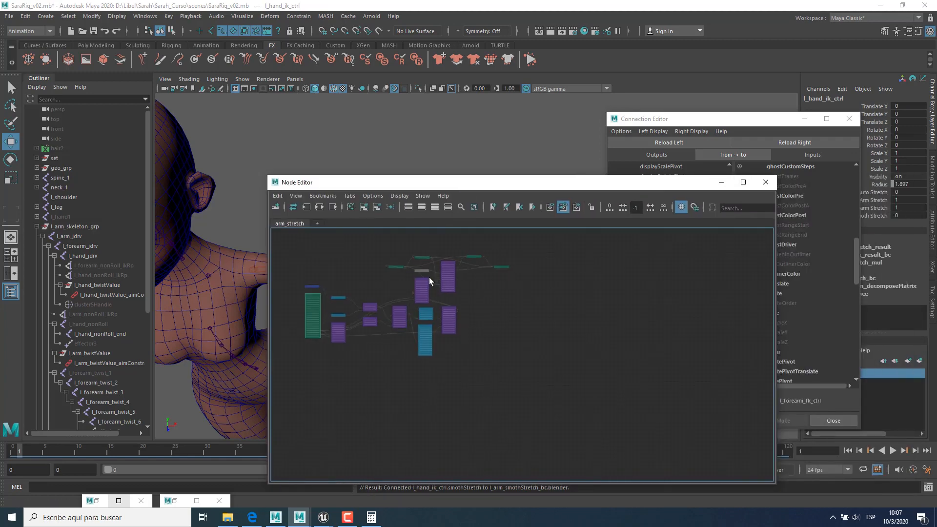
scroll(503, 347, up, 5)
click(579, 303)
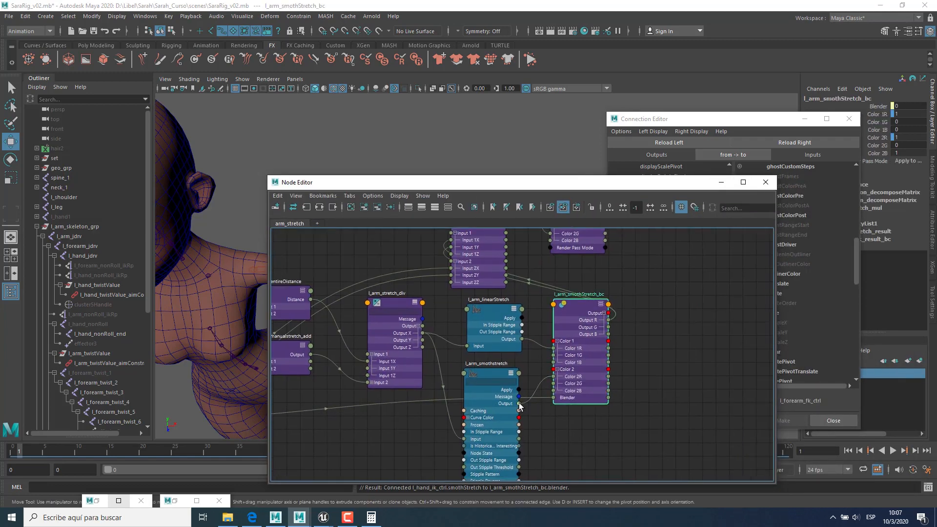
drag(519, 403, 554, 376)
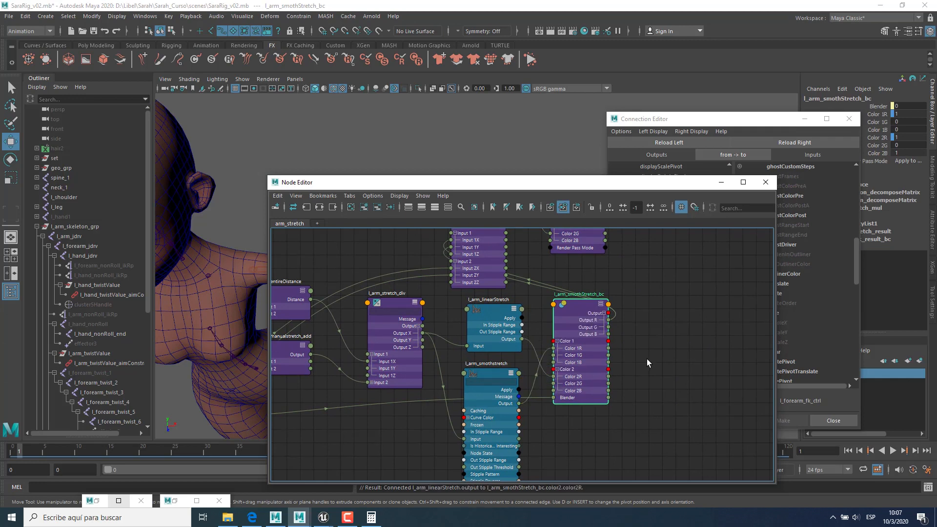
Step: Show the l_arm_smothstretch curve in the Graph Editor and select its key at 1
click(507, 366)
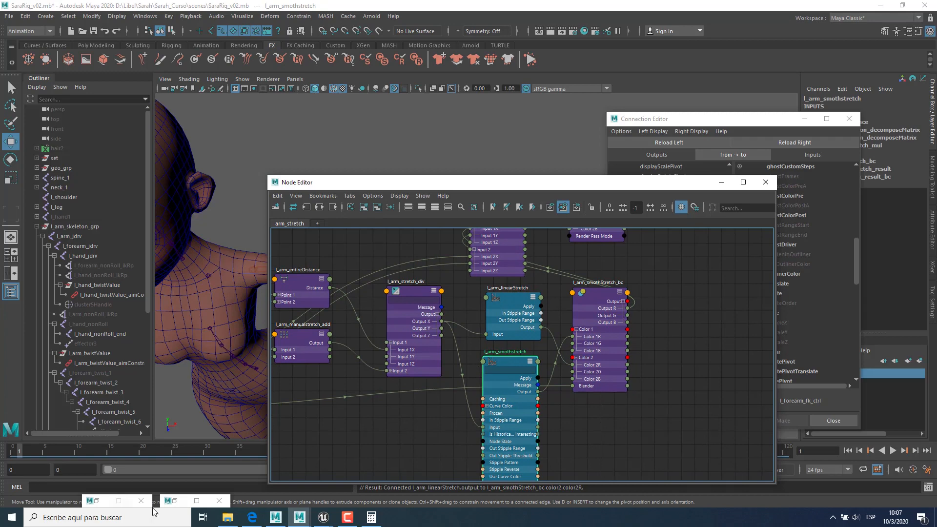
click(197, 500)
click(97, 501)
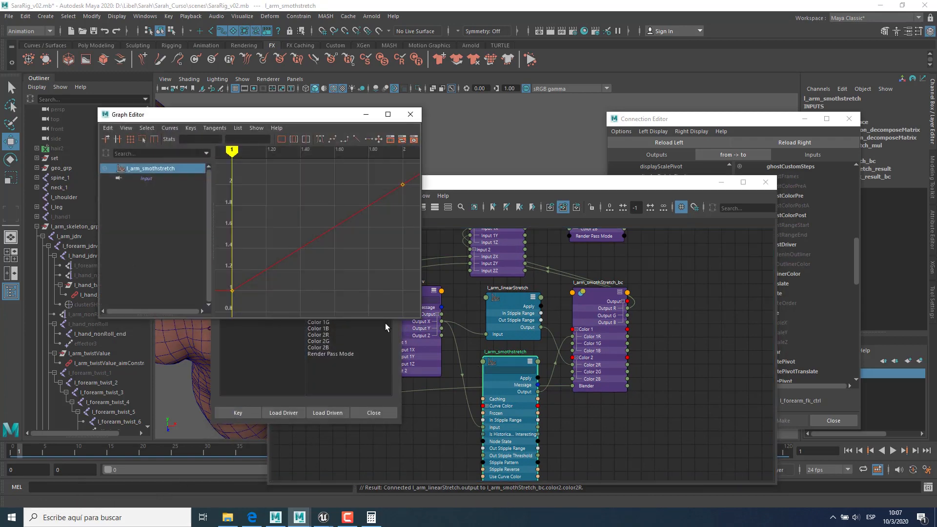
alt+middle_drag(310, 293, 352, 284)
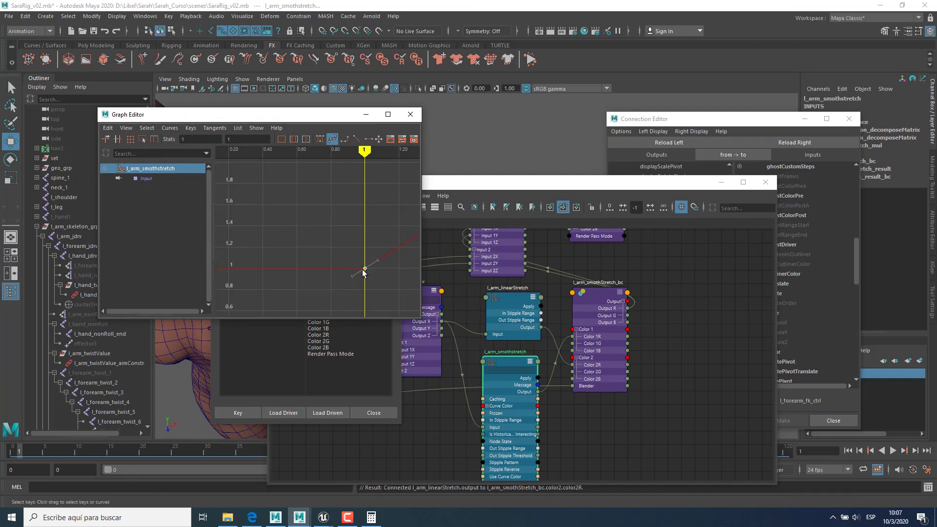
alt+middle_drag(375, 288, 389, 277)
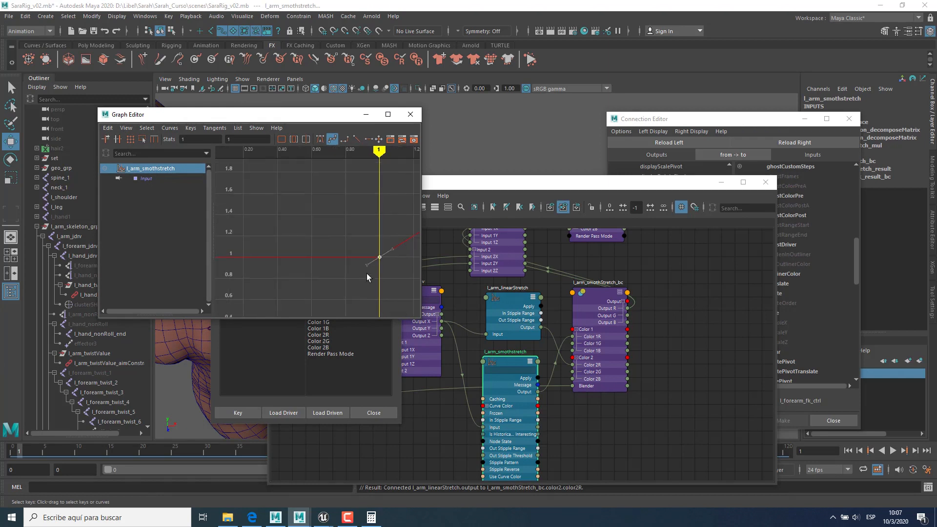
Step: Add a key with value 1 on the flat part of the l_arm_smothstretch curve and set its time to 0.8
key(k)
click(293, 265)
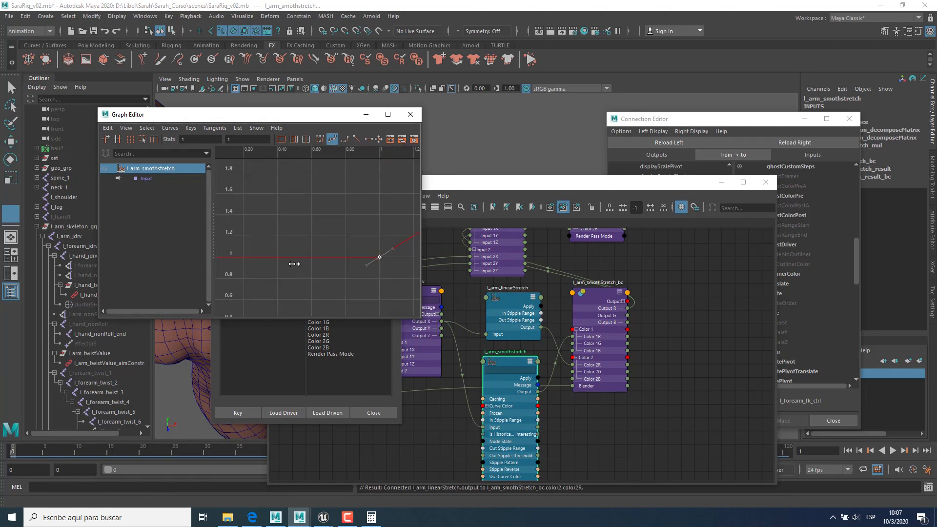
scroll(317, 266, down, 4)
scroll(343, 267, up, 2)
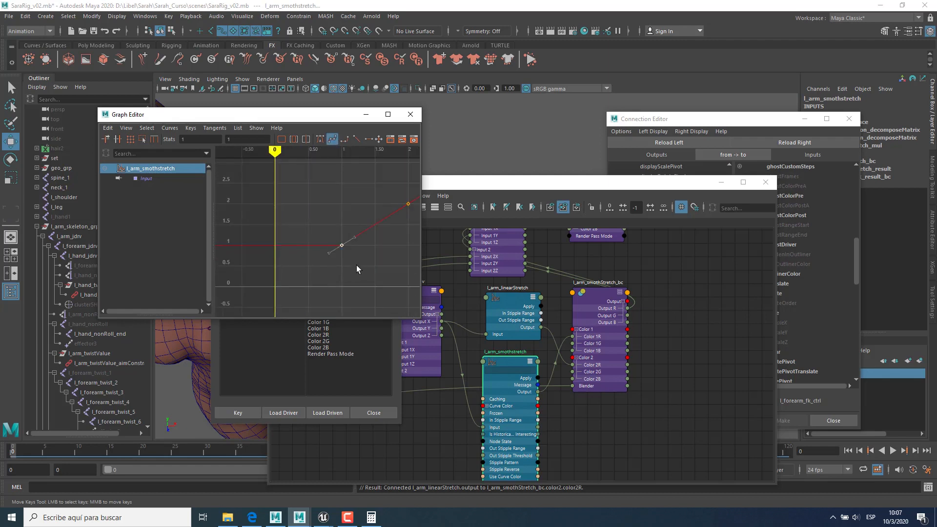
key(s)
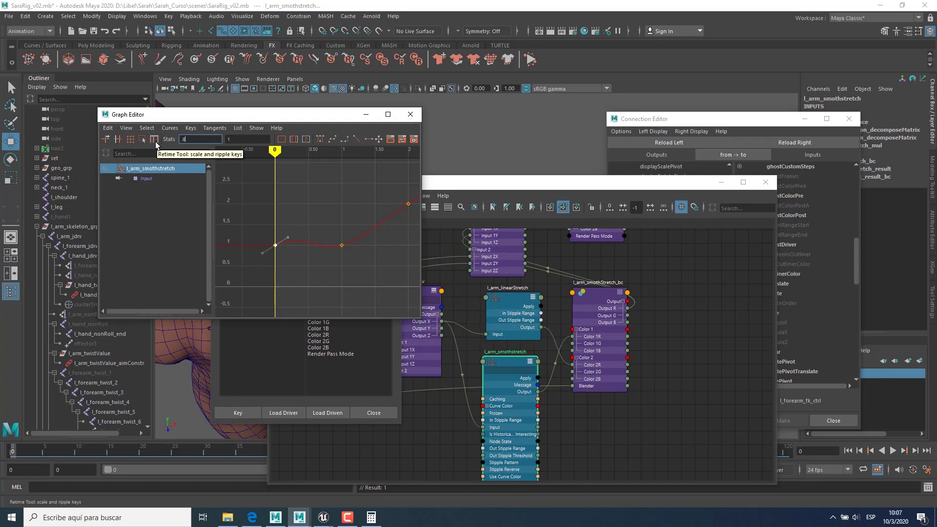
key(Return)
scroll(335, 247, up, 4)
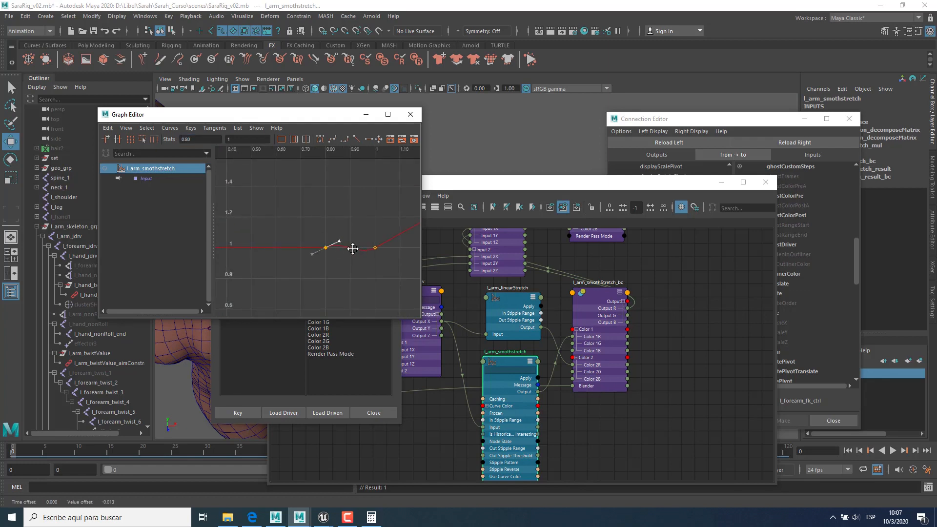
Step: Tilt the tangent of the key at 0.8 downward so the l_arm_smothstretch curve dips to about 0.95 before the key at 1
middle_drag(352, 247, 308, 274)
scroll(341, 267, up, 5)
click(279, 243)
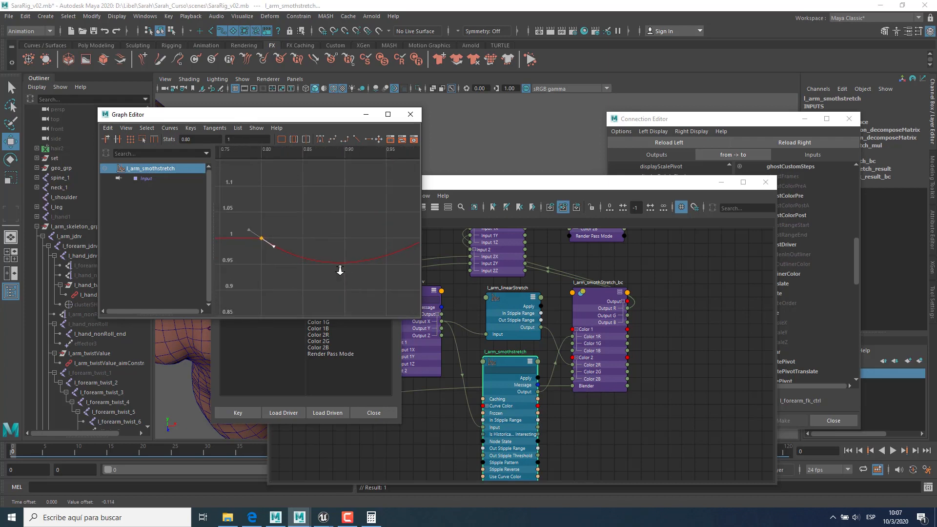
scroll(341, 270, down, 1)
scroll(328, 266, down, 1)
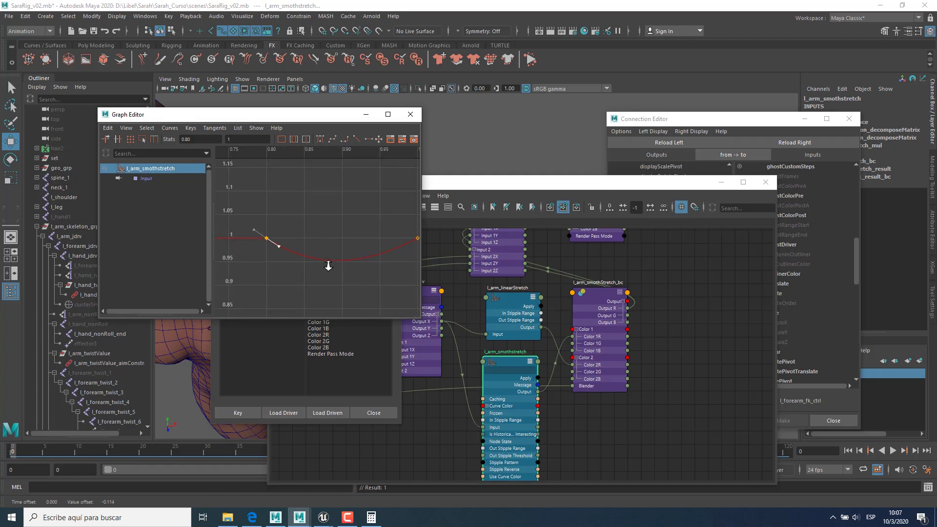
alt+right_drag(295, 272, 283, 276)
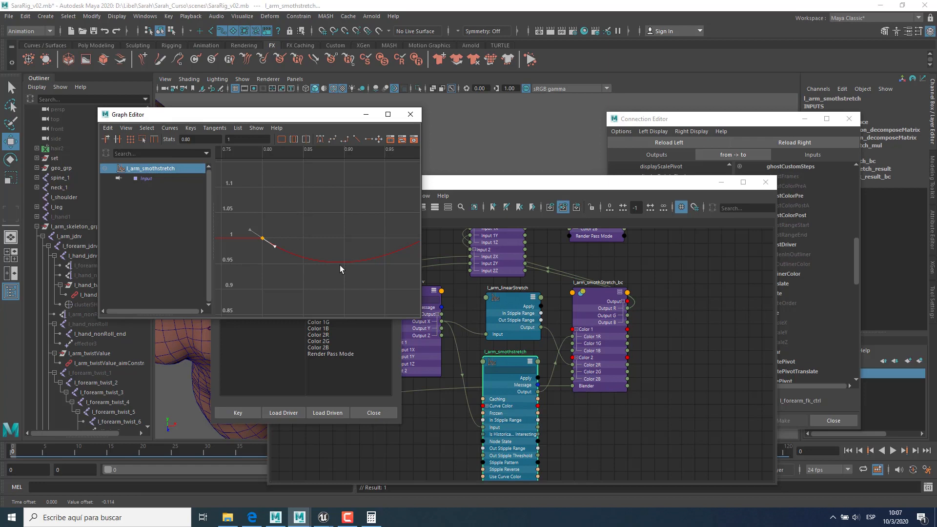
alt+right_drag(368, 267, 283, 280)
alt+middle_drag(282, 281, 308, 283)
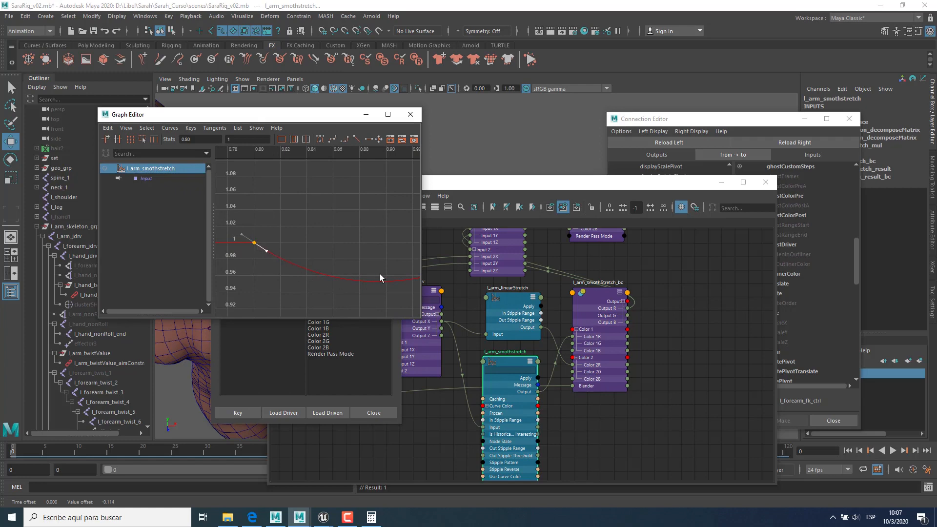
Step: Minimize the editors, move l_hand_ik_ctrl to about -0.2 in X, and check the Scale X of l_forearm_jdrv
click(366, 114)
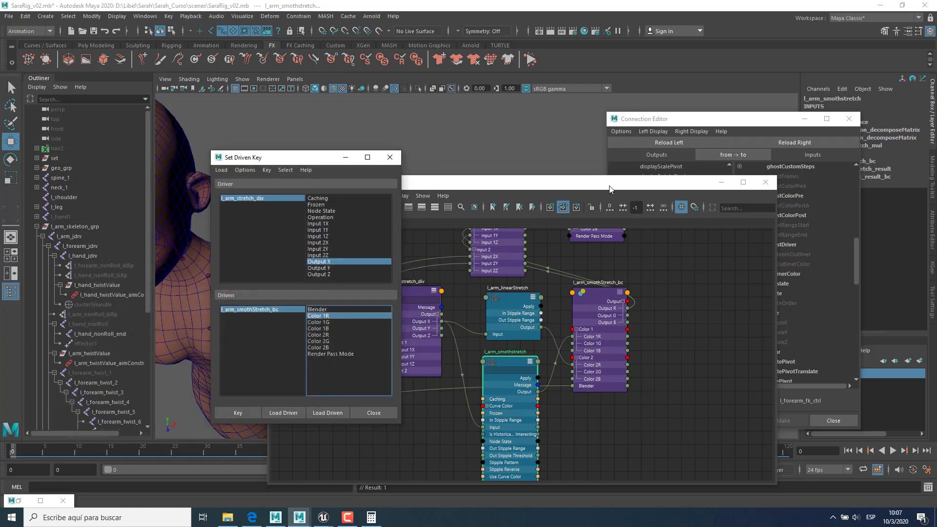
click(575, 354)
click(345, 157)
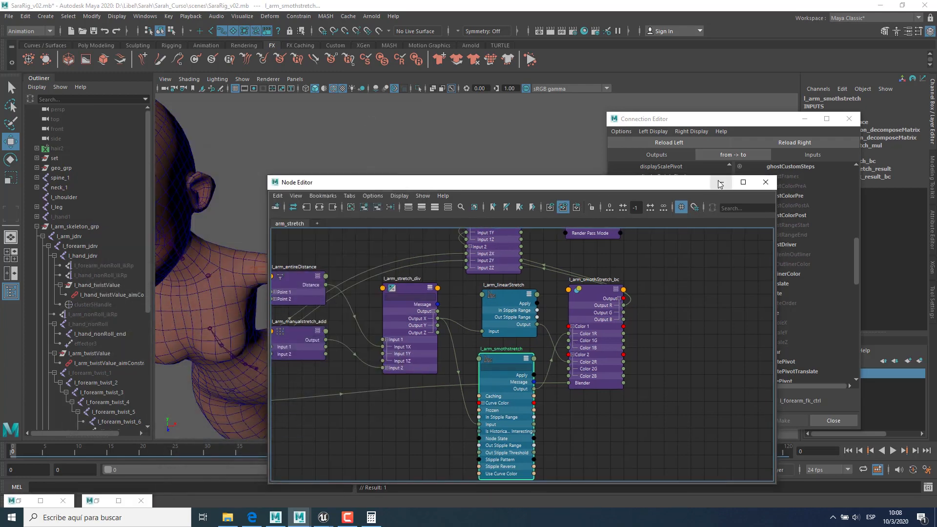
click(722, 182)
click(500, 259)
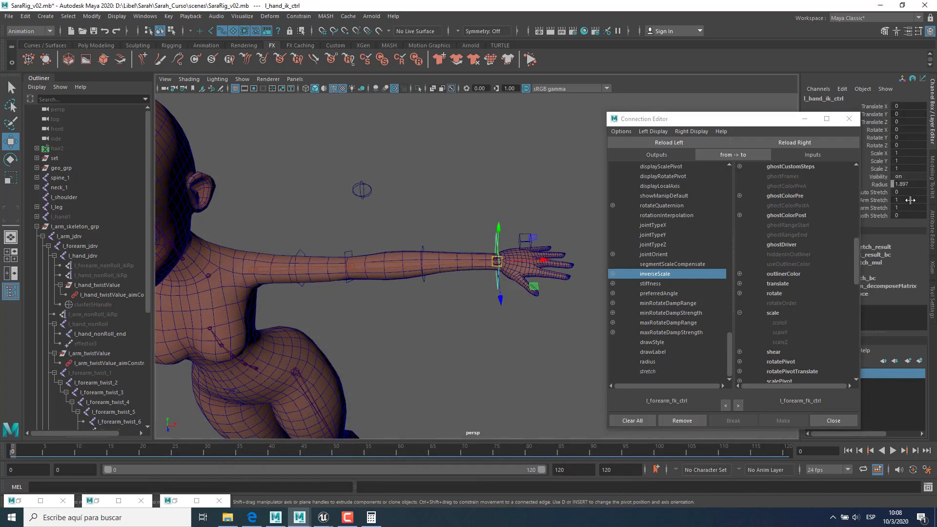
mouse_move(546, 260)
mouse_down()
mouse_move(532, 262)
mouse_move(544, 262)
mouse_up()
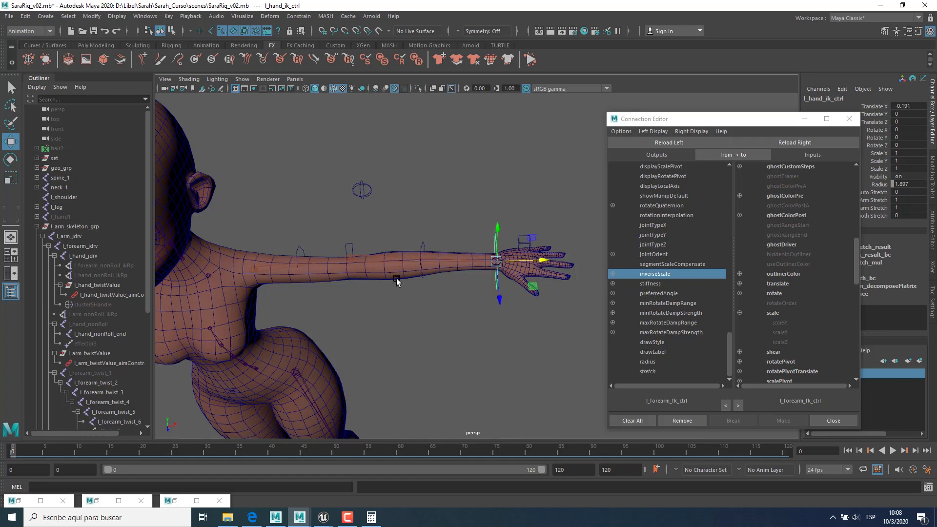
click(368, 256)
click(353, 249)
click(364, 257)
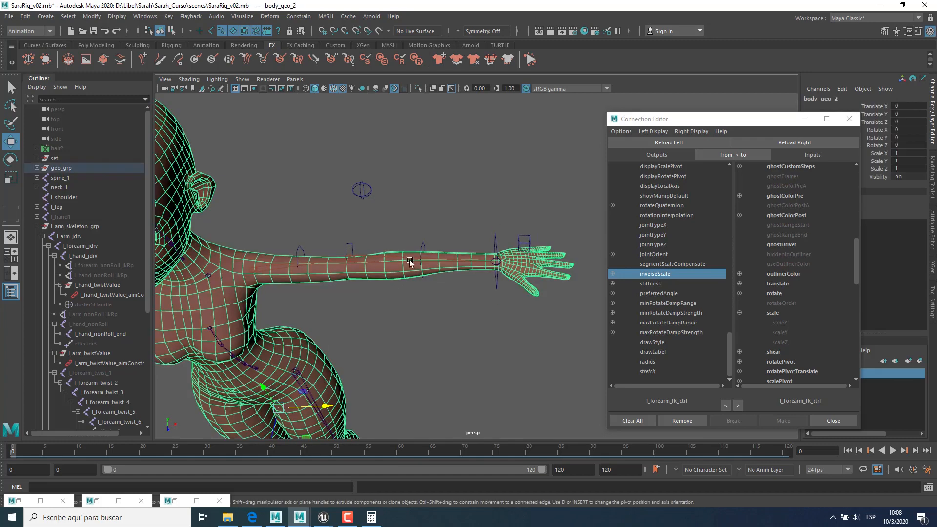
click(103, 246)
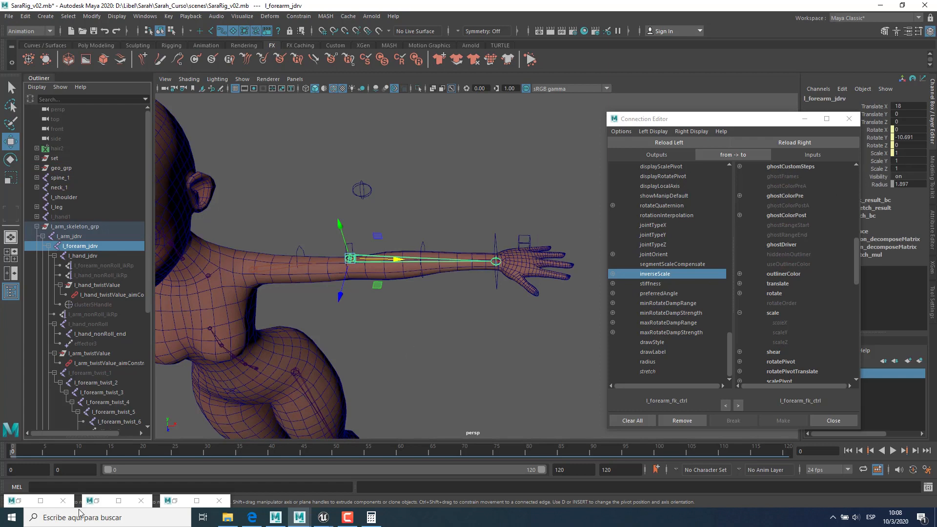
Step: Set Smoth Stretch on l_hand_ik_ctrl to 1 and check the Scale X of l_forearm_jdrv again
click(496, 249)
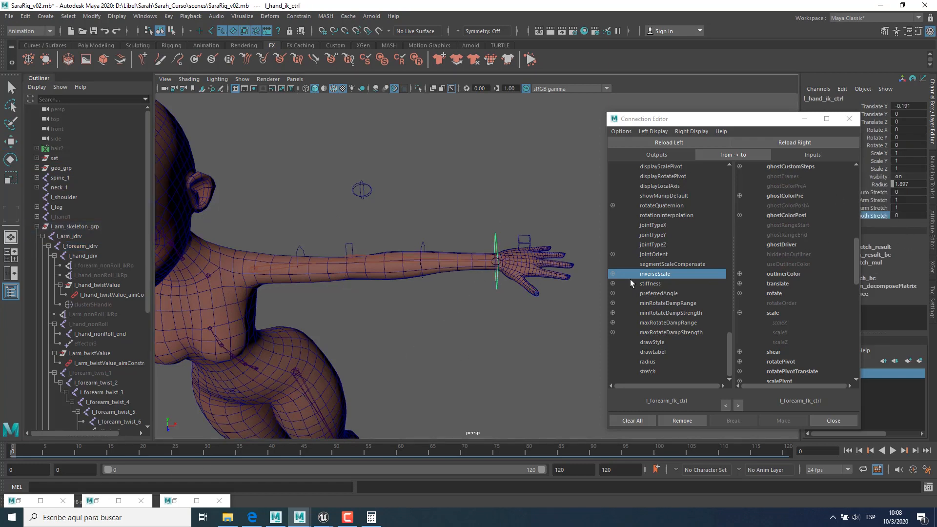
middle_drag(440, 297, 444, 299)
click(100, 248)
key(w)
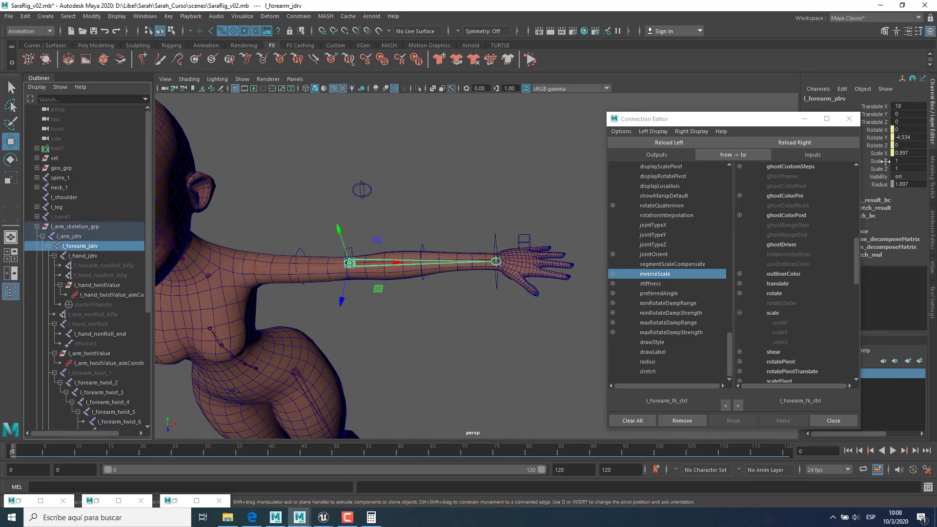
Step: Move l_hand_ik_ctrl inward to about -1.6 in X and inspect the Scale X of l_forearm_jdrv
click(497, 246)
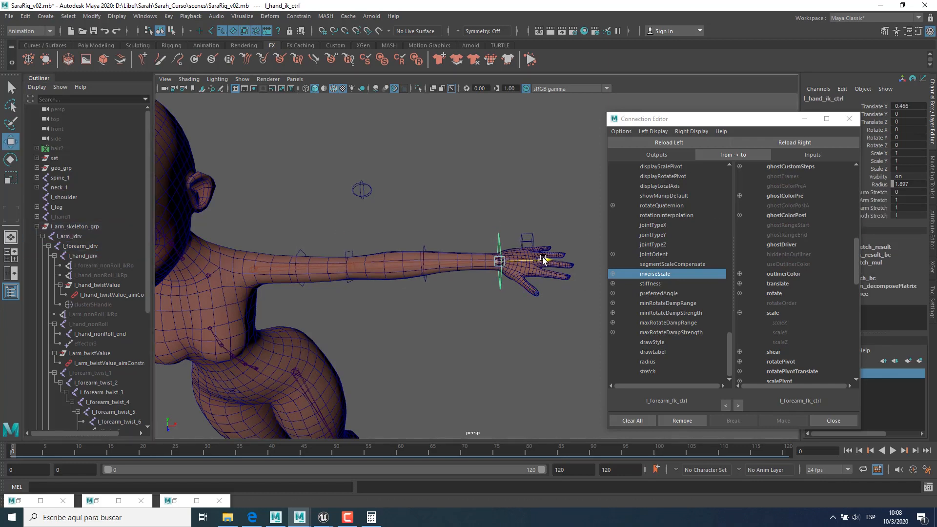
mouse_move(544, 258)
mouse_down()
mouse_move(567, 259)
mouse_move(486, 266)
mouse_move(527, 263)
mouse_up()
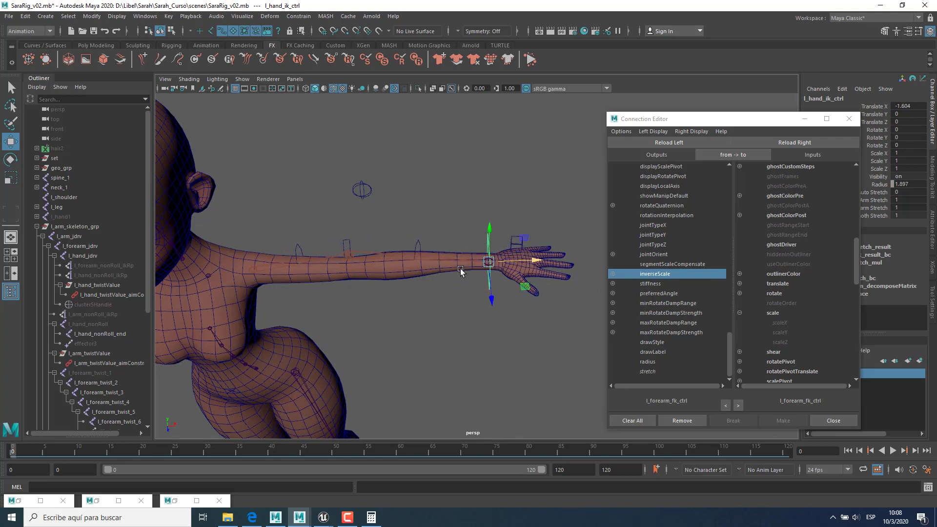
click(83, 246)
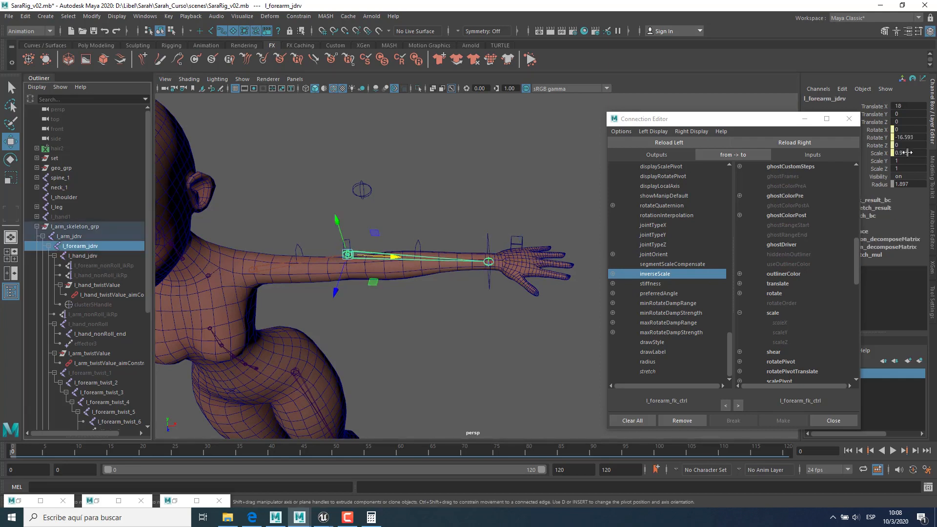
click(485, 241)
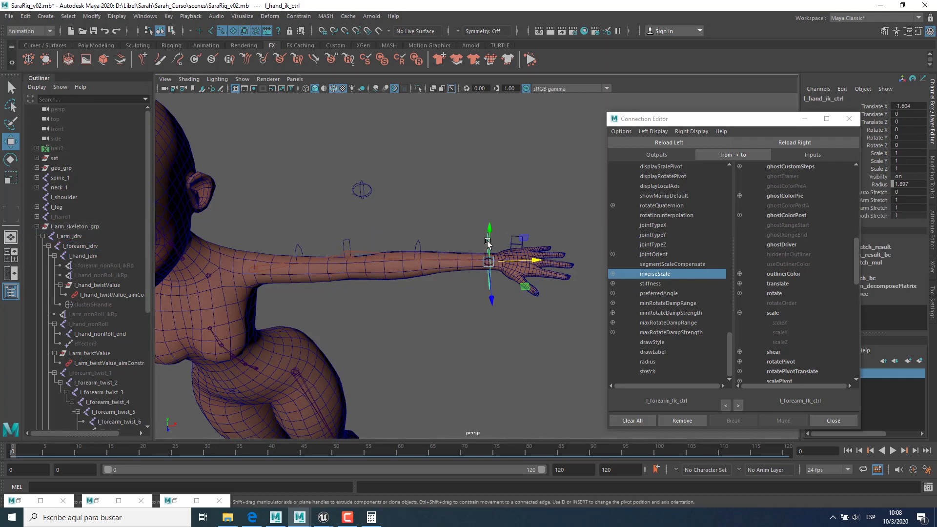
Step: Hide the polygon meshes in the viewport and move l_hand_ik_ctrl around to test the arm's stretch
drag(542, 262, 510, 250)
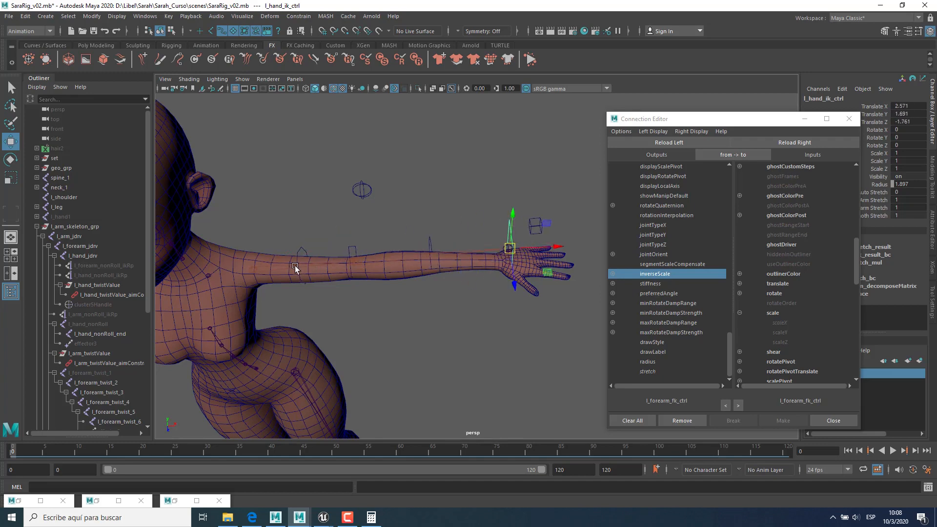
click(242, 79)
click(257, 185)
drag(506, 262, 447, 255)
Step: Set Smoth Stretch on l_hand_ik_ctrl to 0 and move the control to about 1.6 in X to test linear stretching
click(878, 216)
text(0)
key(Return)
key(w)
drag(548, 248, 504, 262)
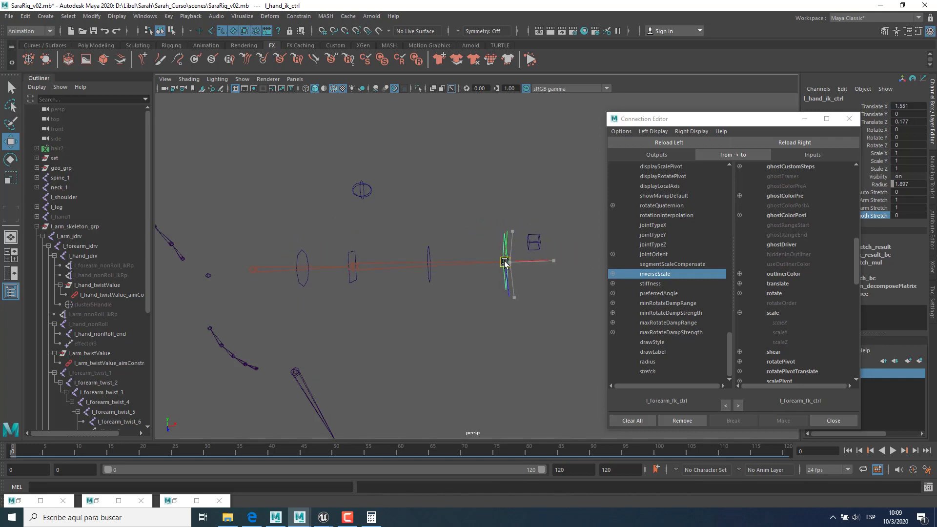
Step: Set Smoth Stretch to 1 and move l_hand_ik_ctrl outward to about 4.3 in X to test smooth stretching
click(877, 217)
middle_drag(539, 284, 560, 285)
key(w)
mouse_move(506, 263)
mouse_down()
mouse_move(448, 259)
mouse_move(521, 267)
mouse_up()
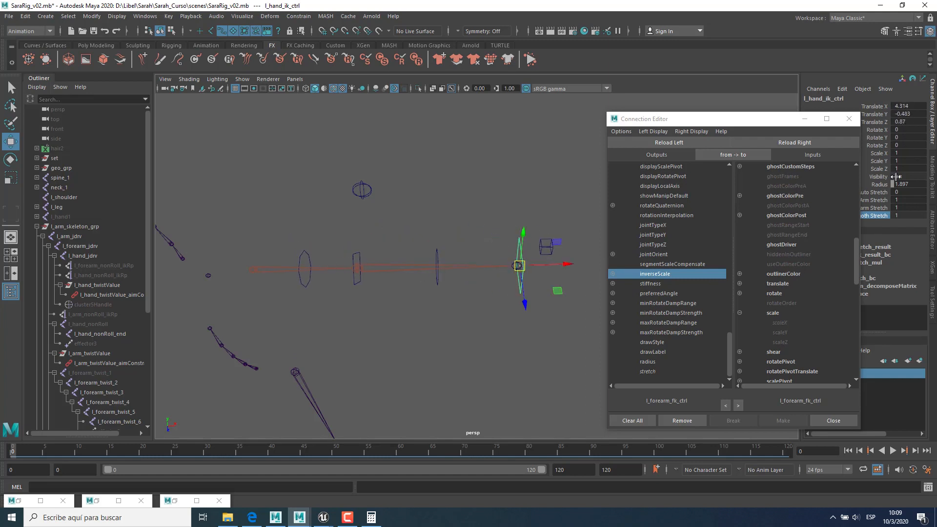
Step: Restore the editors, show the l_arm_smothstretch curve in the Graph Editor, and select its key at 0.8
click(20, 503)
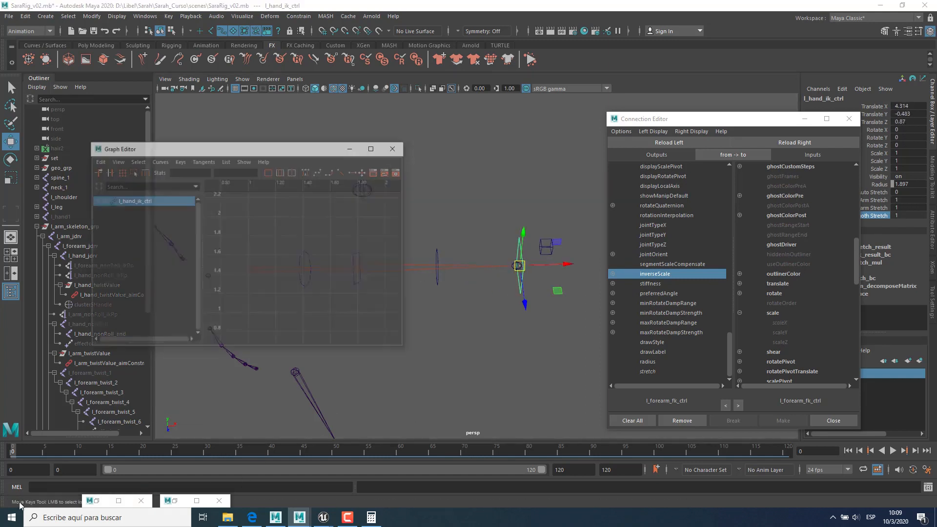
click(93, 501)
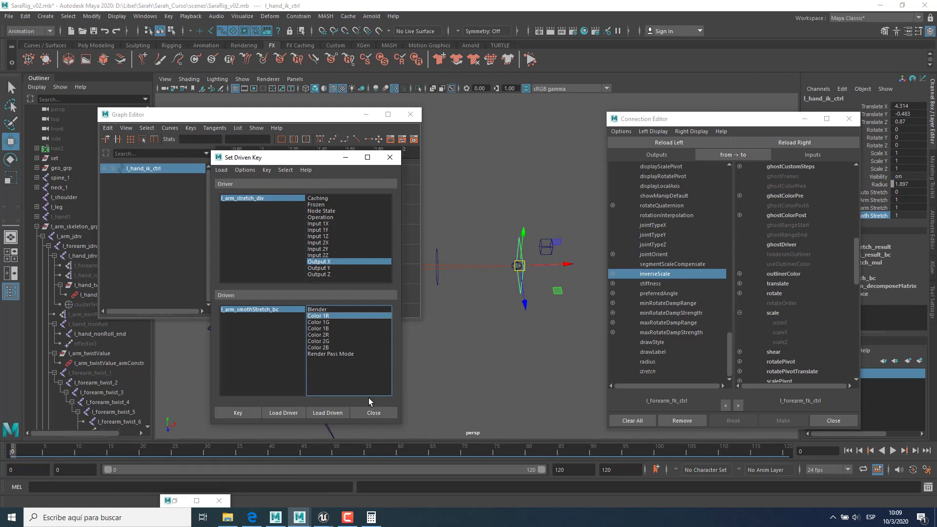
click(180, 504)
click(494, 367)
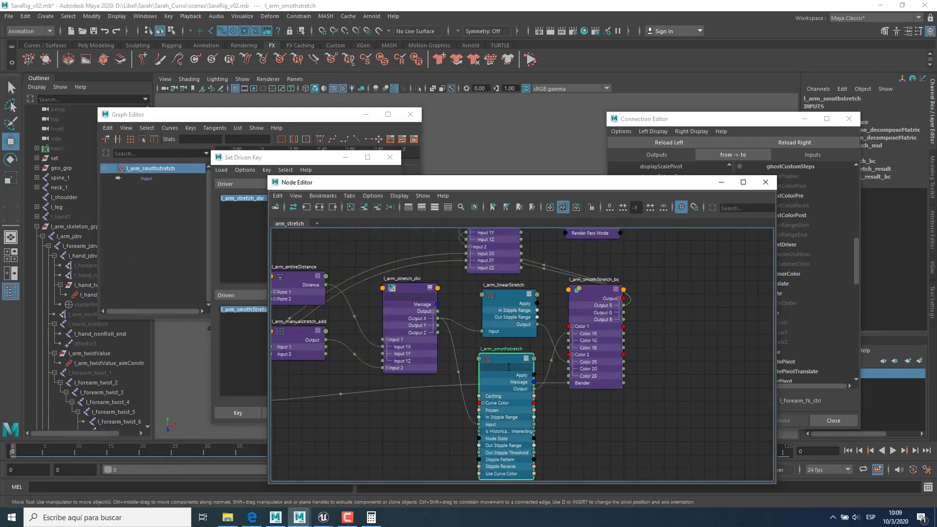
click(266, 115)
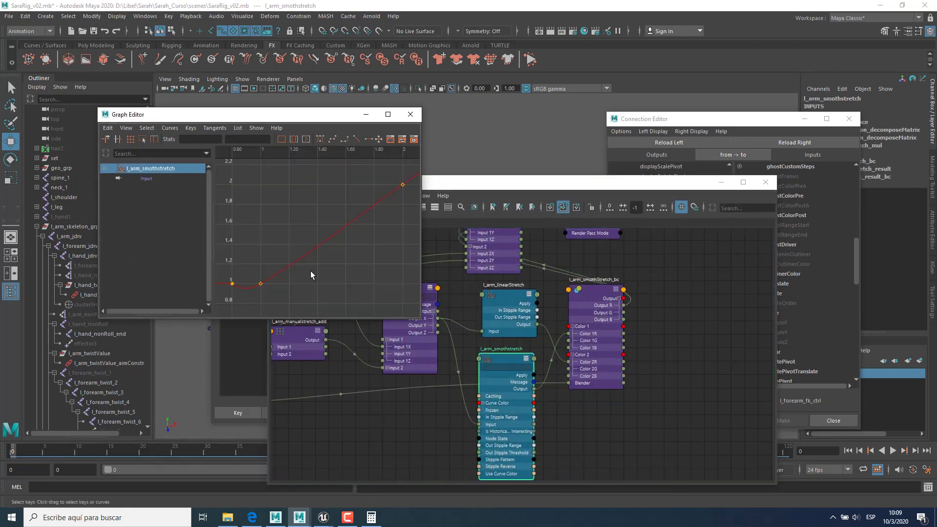
alt+middle_drag(316, 255, 290, 250)
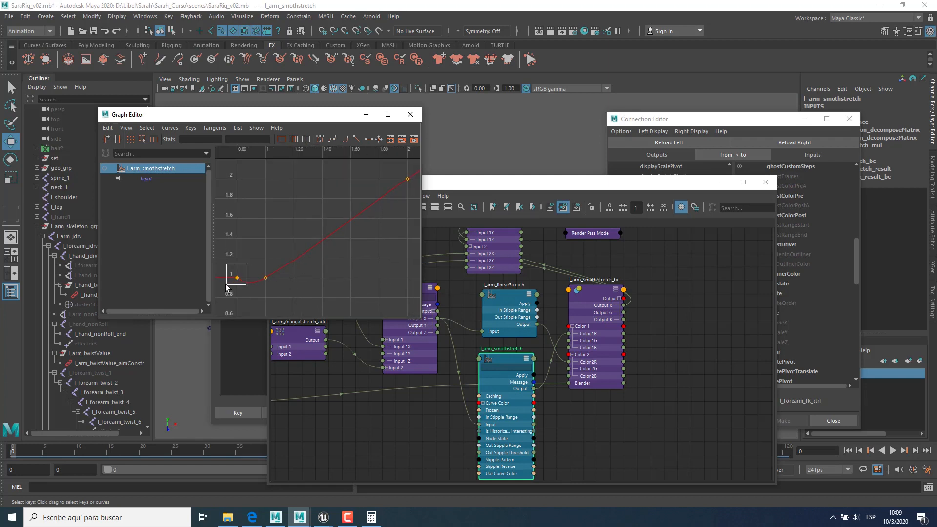
drag(226, 285, 225, 285)
alt+middle_drag(263, 281, 324, 271)
scroll(327, 273, up, 3)
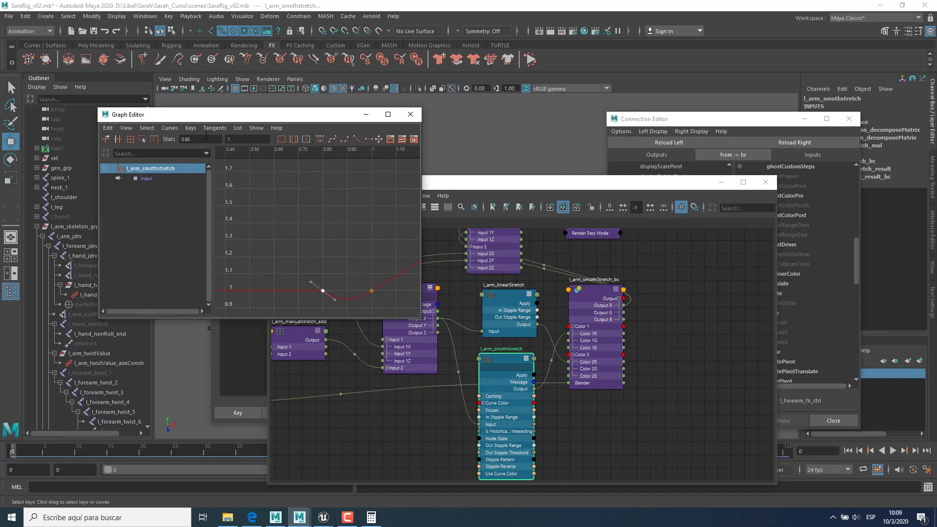
Step: Set the selected key's time to 0.75, adjust its outgoing tangent downward slightly, and select the key at 1
click(206, 138)
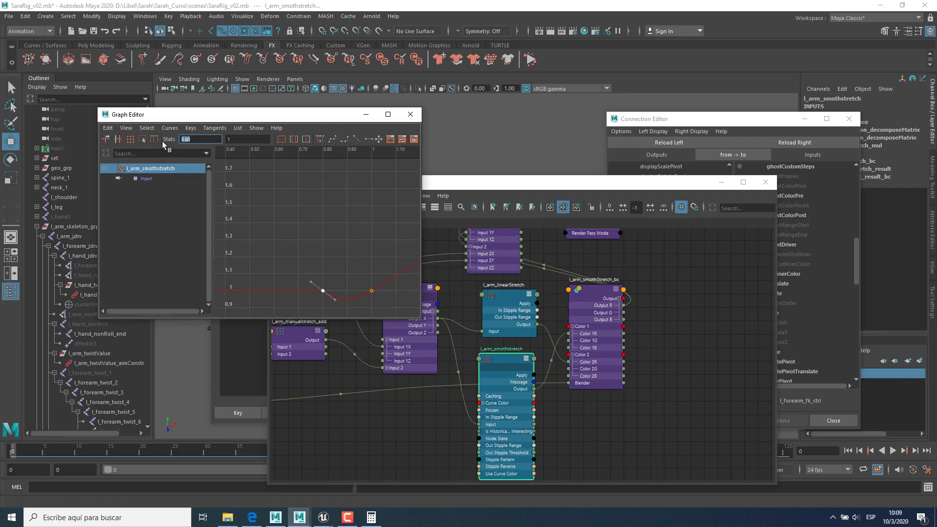
text(.75)
key(Return)
drag(330, 289, 323, 315)
middle_drag(340, 273, 340, 276)
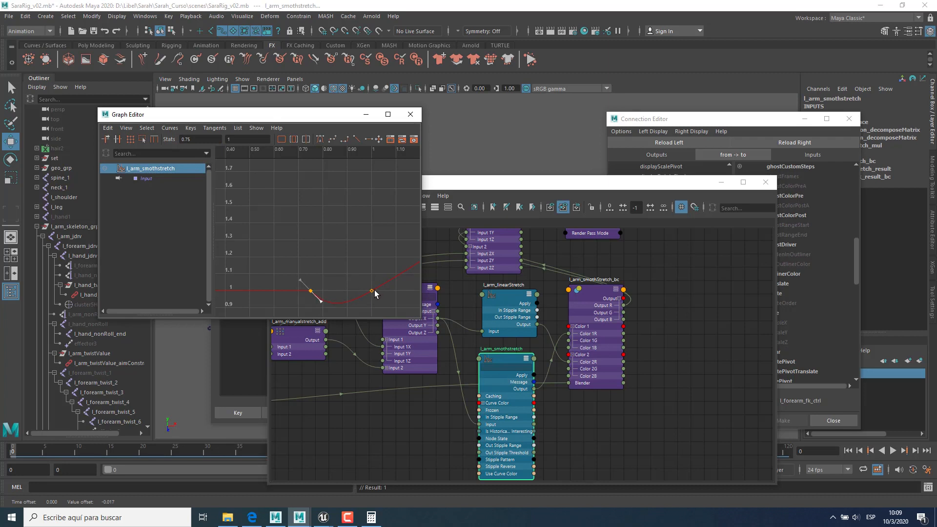
drag(384, 282, 359, 302)
Step: Minimize the editors and move l_hand_ik_ctrl inward to about 2.4 in X to test the revised curve
click(721, 182)
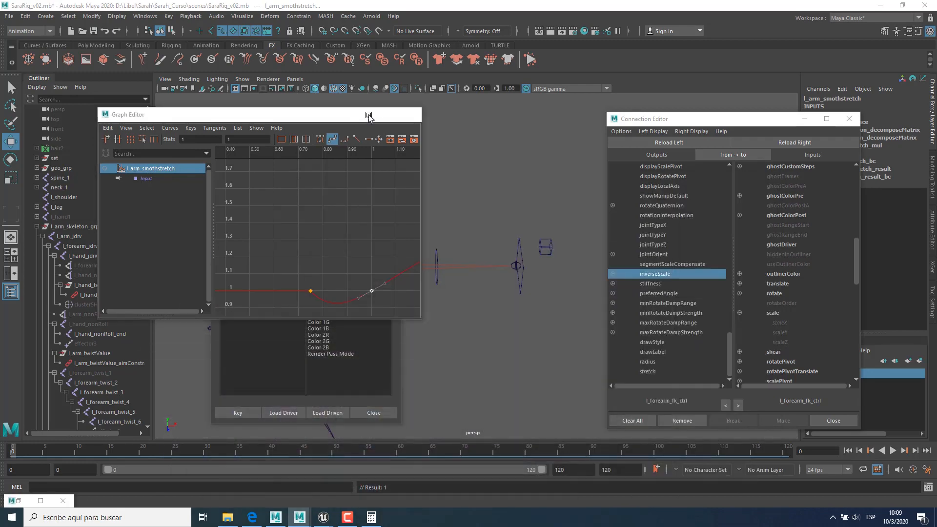
click(366, 114)
click(345, 157)
click(524, 248)
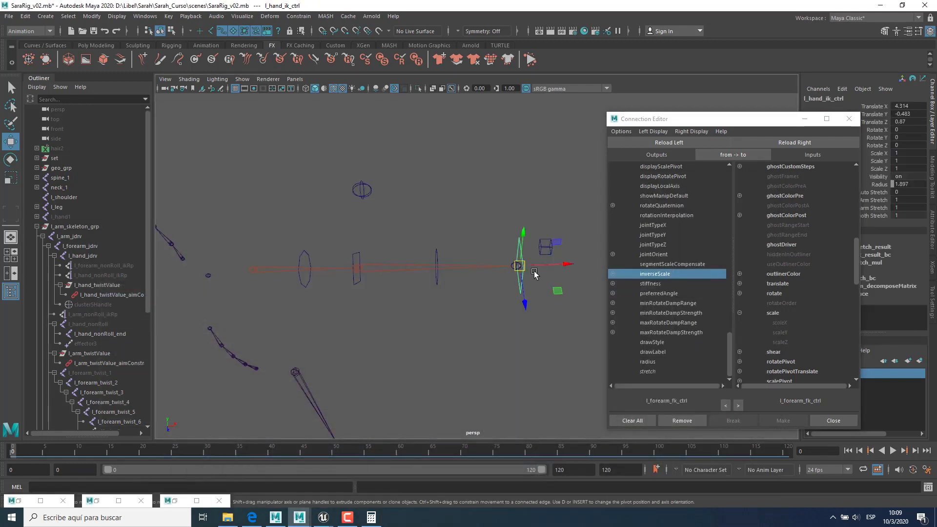
mouse_move(519, 267)
mouse_down()
mouse_move(462, 262)
mouse_move(463, 269)
mouse_move(471, 255)
mouse_move(456, 251)
mouse_move(536, 256)
mouse_move(481, 265)
mouse_move(428, 255)
mouse_move(503, 255)
mouse_move(510, 270)
mouse_up()
Step: Set Smoth Stretch to 0 and move l_hand_ik_ctrl to about 3.7 in X to compare with linear stretching
click(874, 215)
middle_drag(410, 302, 228, 306)
key(w)
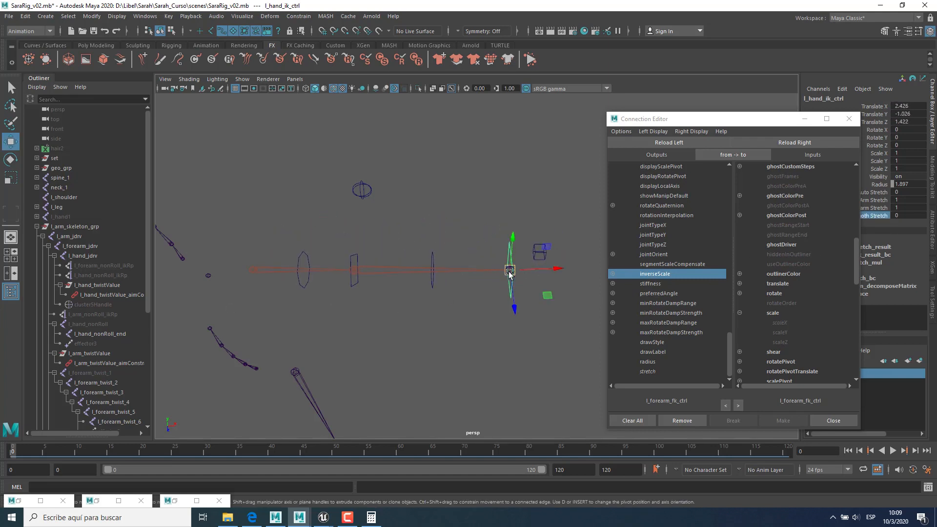
mouse_move(510, 270)
mouse_down()
mouse_move(481, 270)
mouse_move(495, 257)
mouse_move(526, 258)
mouse_move(486, 260)
mouse_move(527, 261)
mouse_move(516, 272)
mouse_up()
Step: Set Smoth Stretch on l_hand_ik_ctrl to 1 and reset its Translate X, Y, Z and Rotate X to 0
double_click(909, 215)
key(Return)
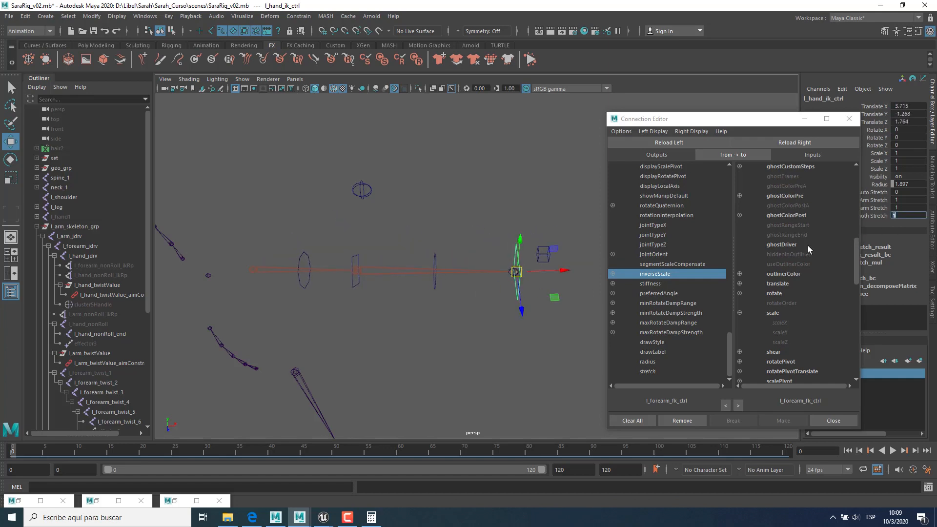
drag(915, 133, 908, 106)
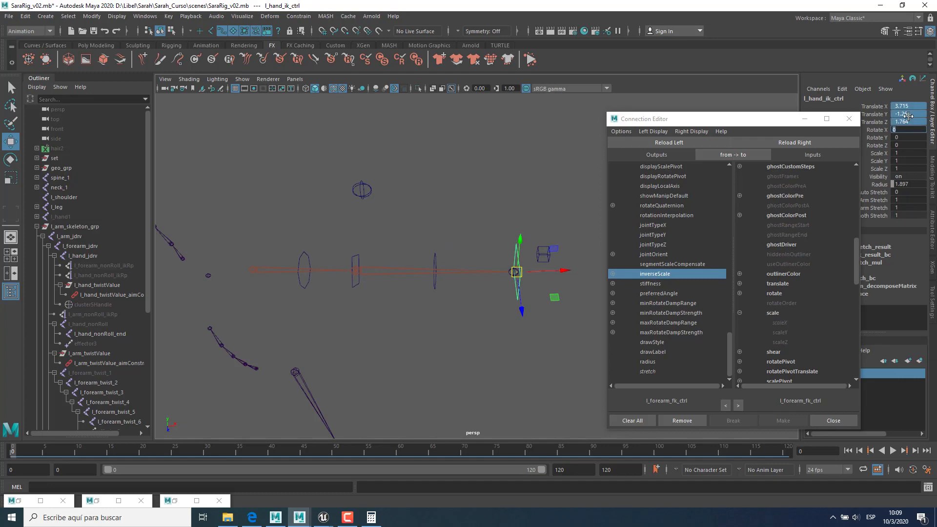
key(Return)
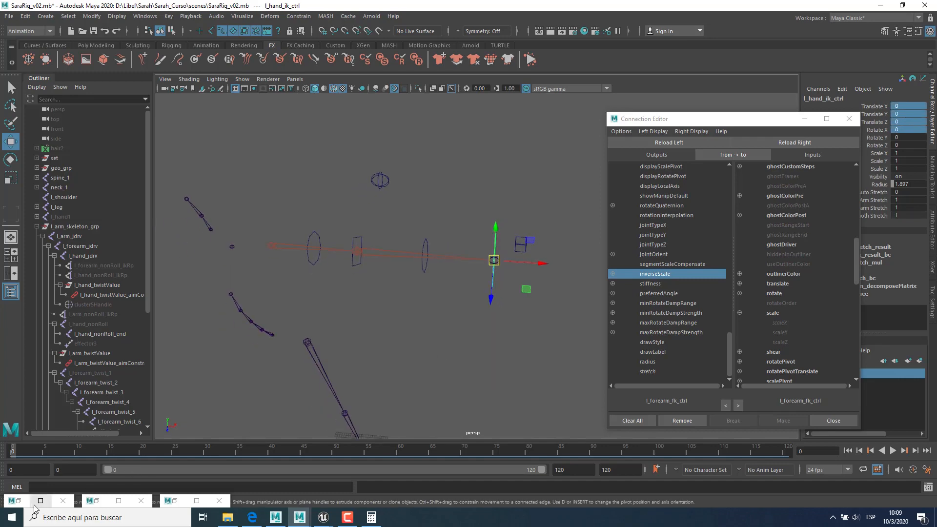
Step: Restore the Node Editor and select the l_arm_smothStretch_bc node in the arm_stretch network
click(19, 502)
alt+right_drag(481, 373, 575, 427)
alt+middle_drag(529, 406, 479, 438)
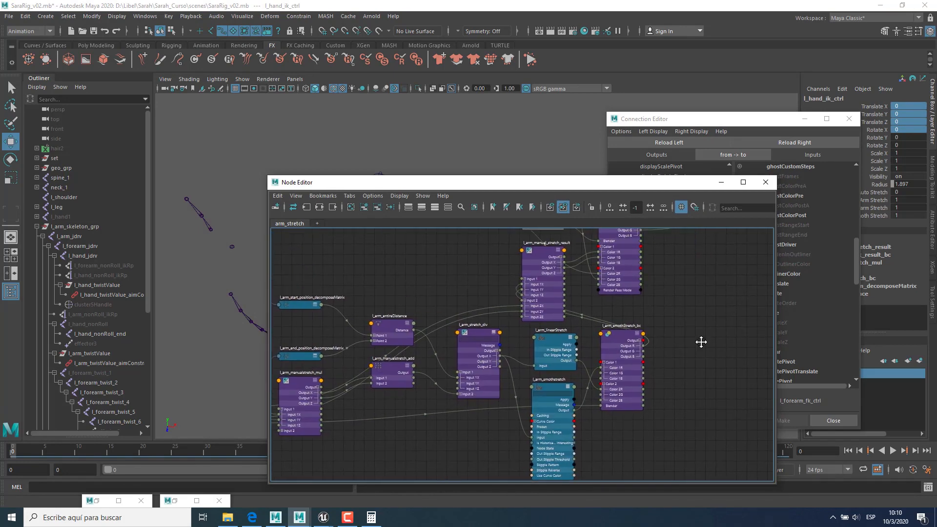
click(625, 339)
alt+middle_drag(686, 345, 679, 361)
alt+right_drag(672, 371, 670, 386)
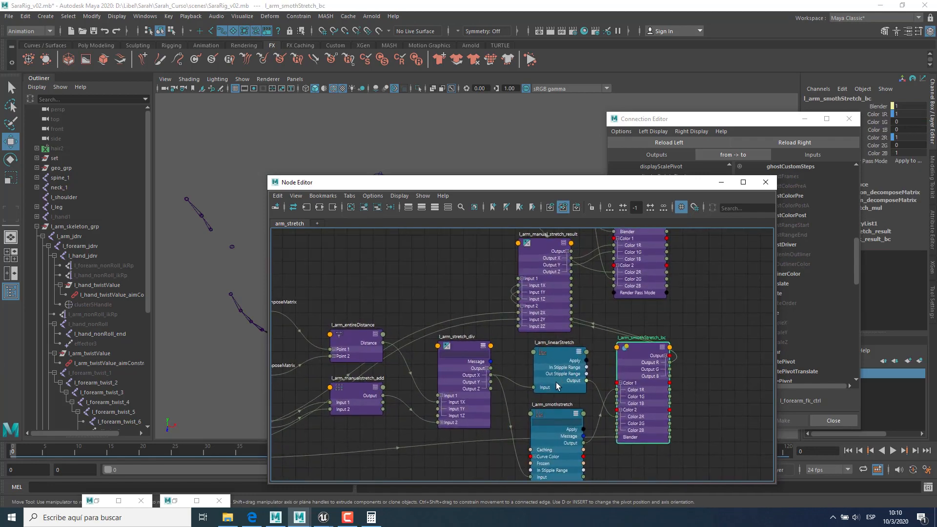
Step: Move the Node Editor clear of the arm, select l_hand_ik_ctrl and close the Connection Editor
mouse_move(548, 392)
alt+middle_down()
mouse_move(586, 394)
mouse_move(537, 386)
alt+middle_up()
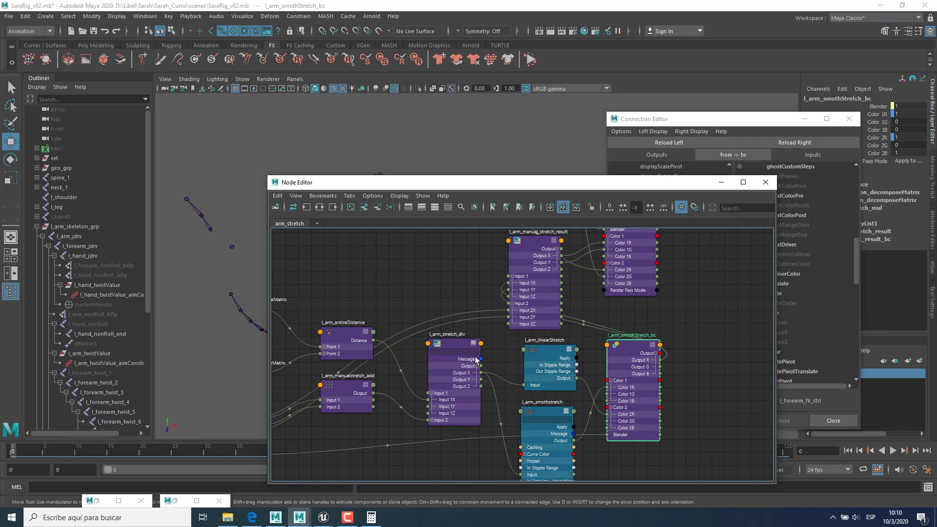
alt+middle_drag(563, 364, 600, 371)
alt+right_drag(599, 371, 571, 373)
alt+middle_drag(571, 372, 603, 383)
alt+right_drag(602, 383, 596, 404)
alt+middle_drag(597, 403, 575, 403)
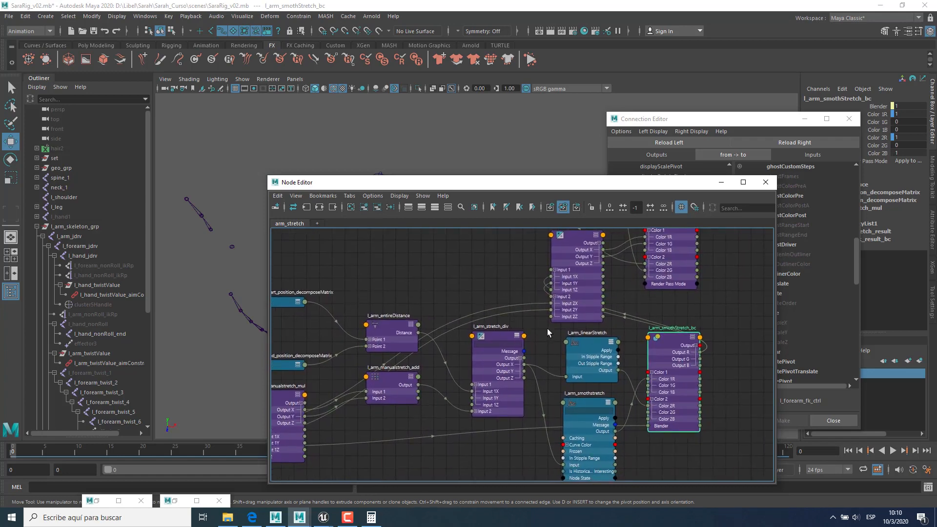
drag(588, 182, 616, 305)
click(495, 247)
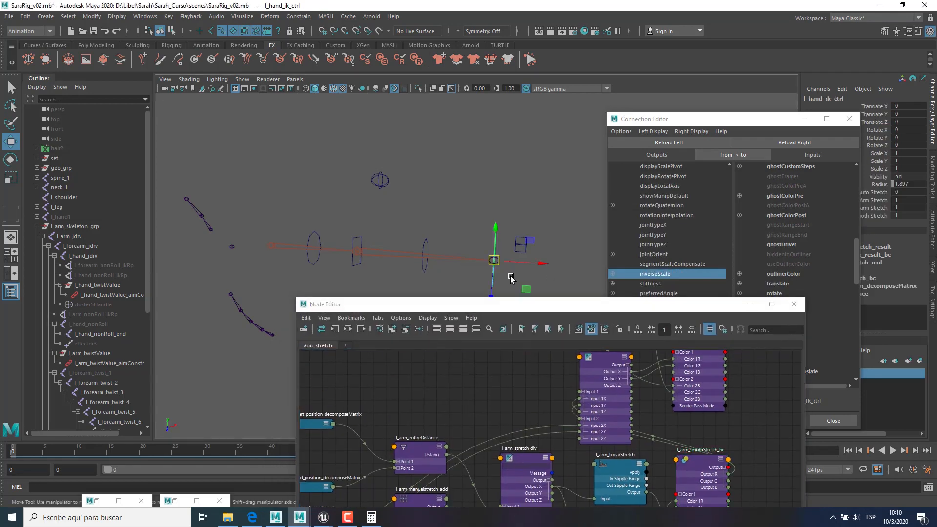
click(496, 261)
click(848, 118)
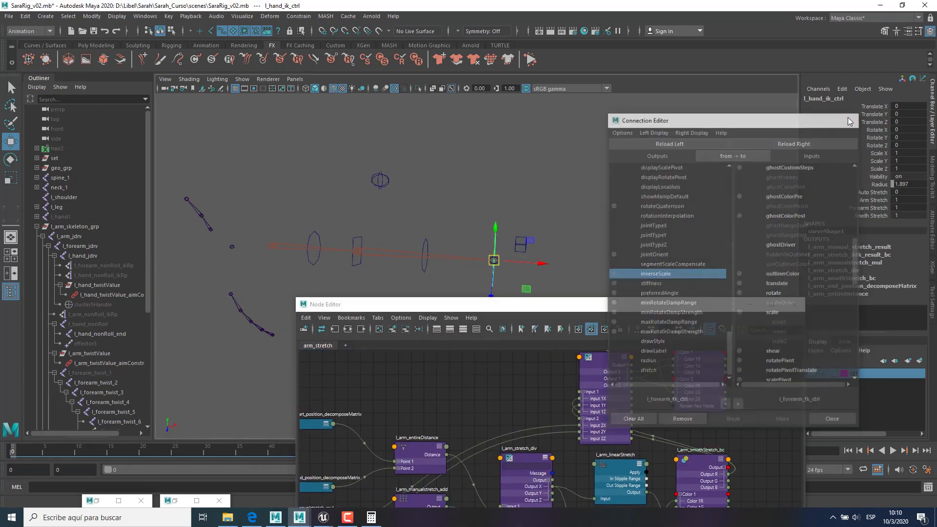
Step: Move l_hand_ik_ctrl out to about 8.8 in Translate X and back to about 1.2 to test the arm with Auto Stretch off
click(872, 190)
alt+middle_drag(526, 246, 571, 212)
key(w)
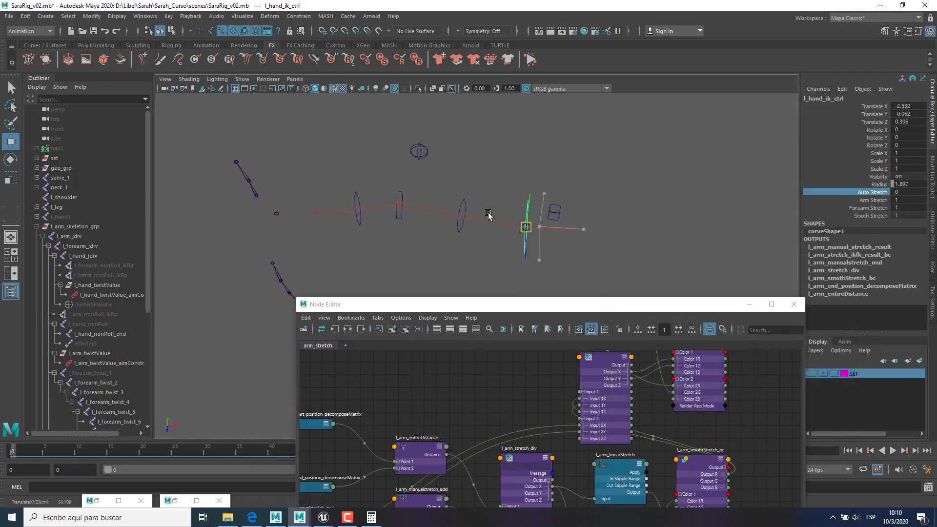
drag(539, 226, 584, 235)
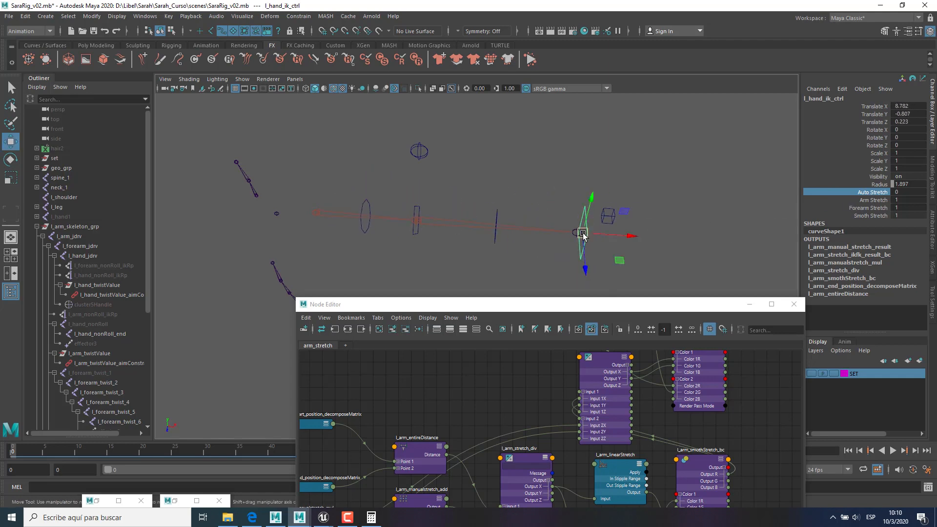
drag(583, 235, 543, 234)
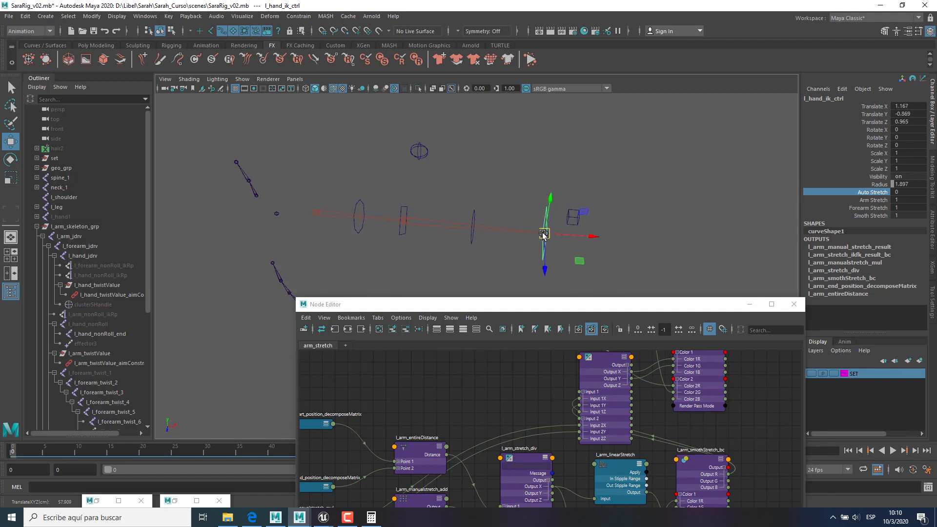
Step: Try changing Arm Stretch on l_hand_ik_ctrl, undo it, and raise Forearm Stretch to 1.1
click(871, 201)
middle_drag(636, 245, 719, 236)
key(ctrl+z)
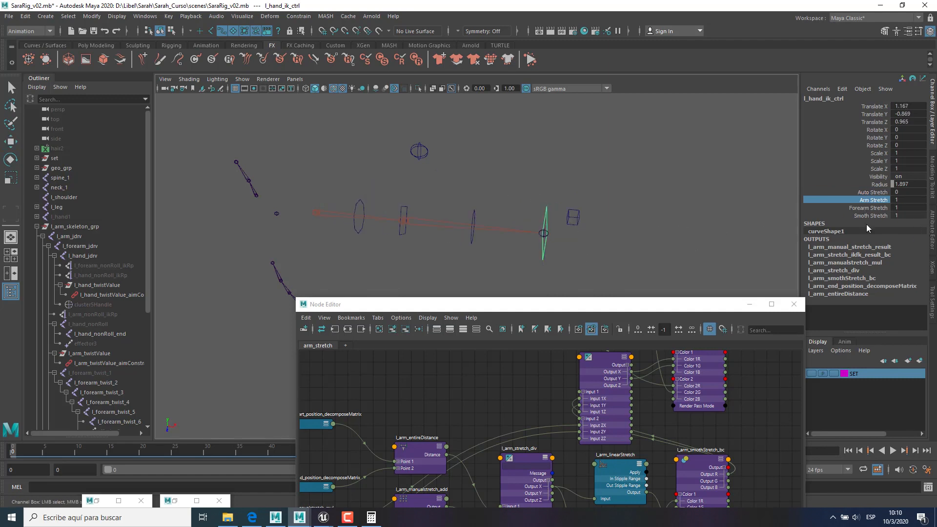
click(874, 193)
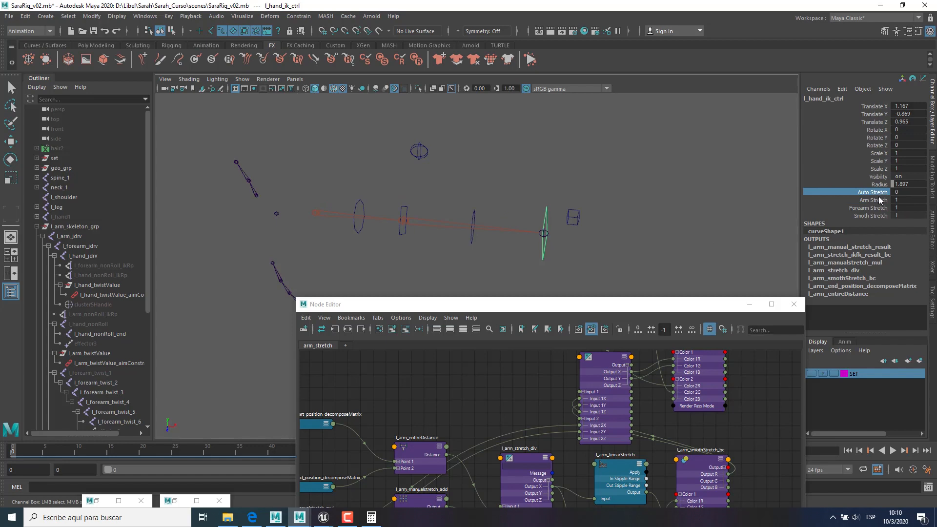
click(871, 208)
mouse_move(608, 226)
middle_down()
mouse_move(642, 230)
mouse_move(606, 225)
middle_up()
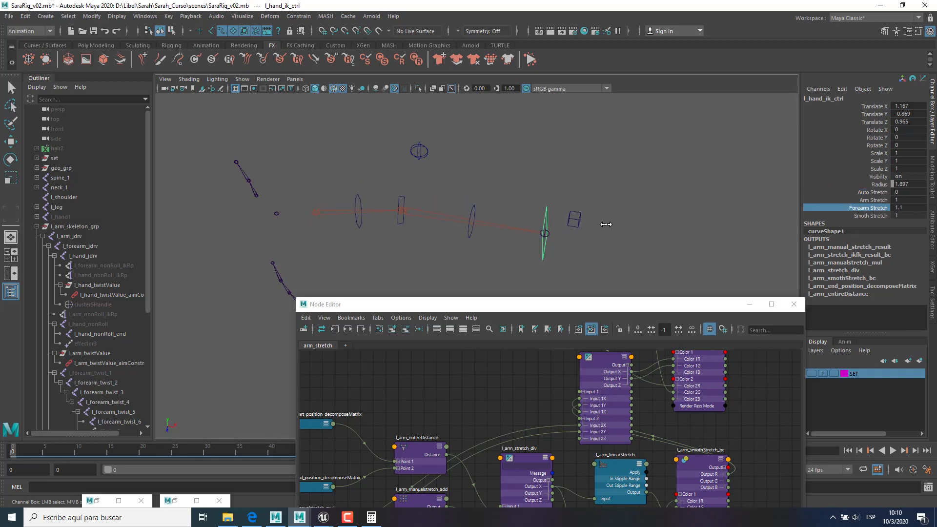
Step: Set Arm Stretch and Forearm Stretch on l_hand_ik_ctrl together to 0.1, and return both to 1
click(868, 200)
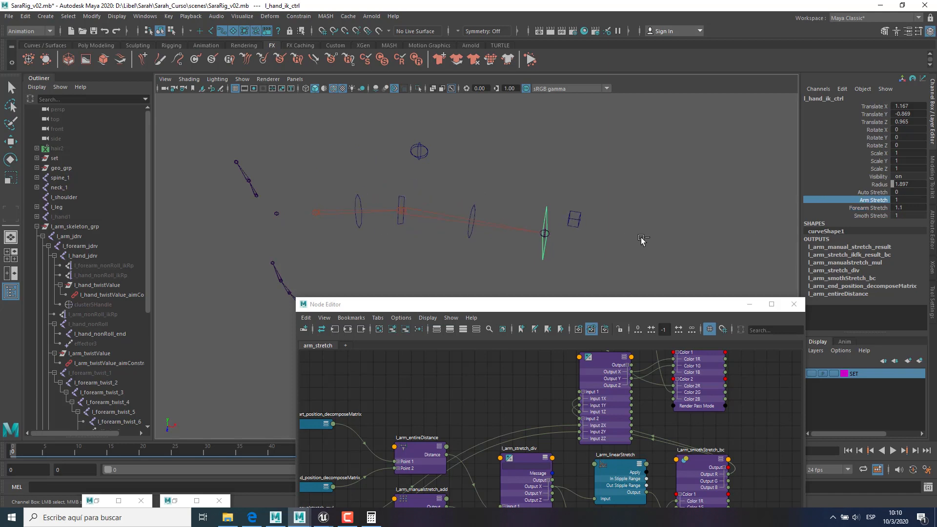
drag(901, 209, 902, 200)
text(0.1)
key(Return)
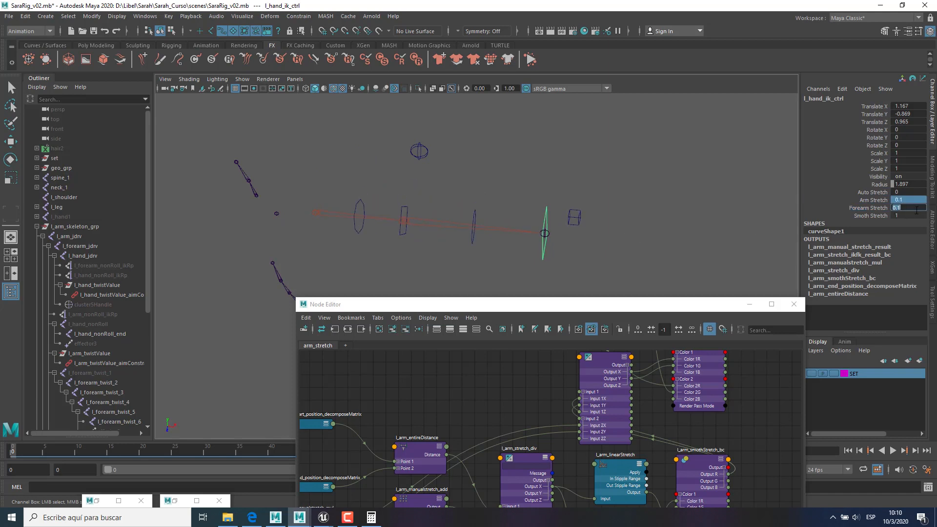
text(1)
key(Return)
Step: Reset Translate X, Y and Z of l_hand_ik_ctrl to 0, and undo a trial outward move of the control
key(w)
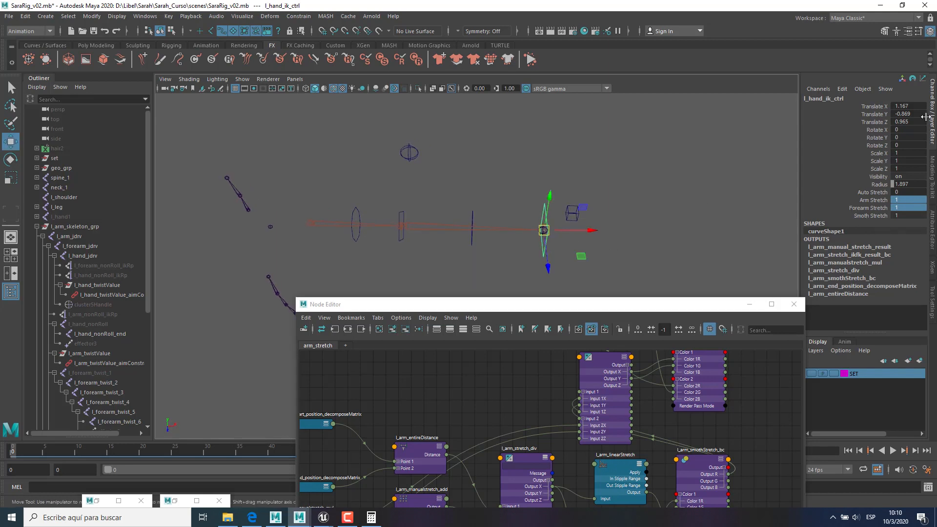
drag(909, 106, 909, 121)
text(0)
key(Return)
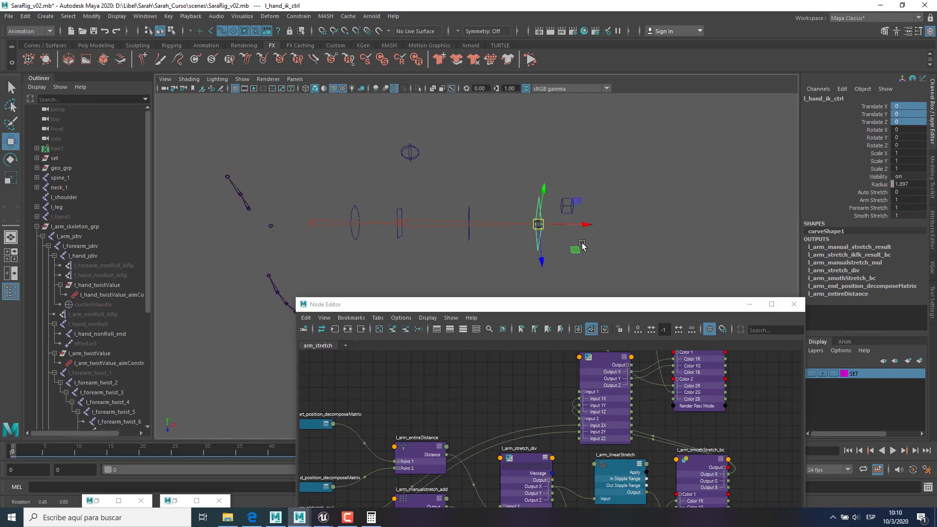
drag(538, 224, 599, 251)
key(ctrl+z)
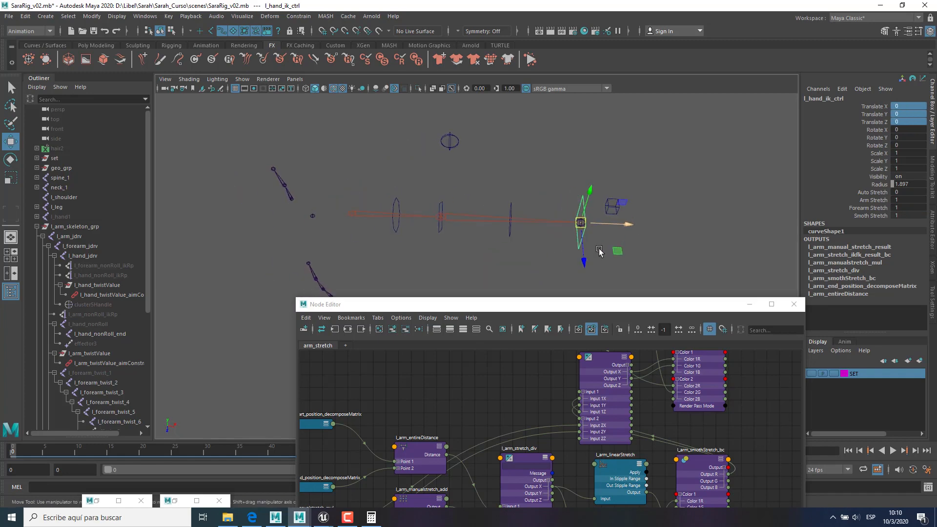
Step: Select the l_arm_smothStretch_bc node in the arm_stretch network and examine its Blender and color channels
alt+middle_drag(513, 262, 506, 252)
scroll(543, 435, down, 4)
alt+middle_drag(559, 433, 540, 413)
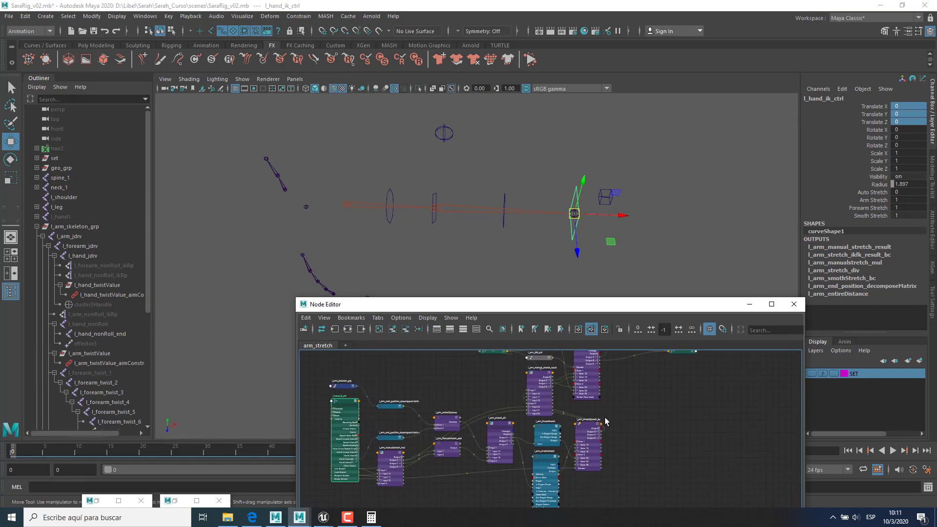
scroll(605, 420, up, 2)
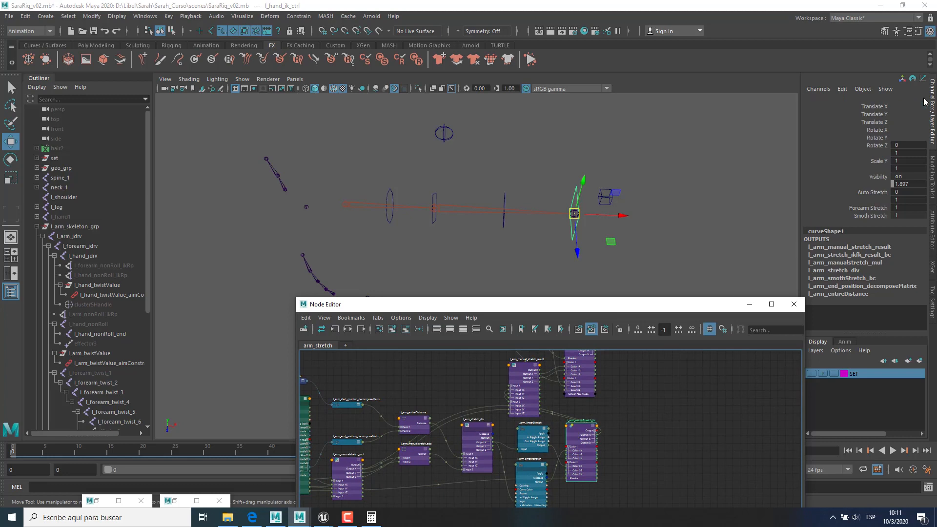
scroll(656, 395, up, 1)
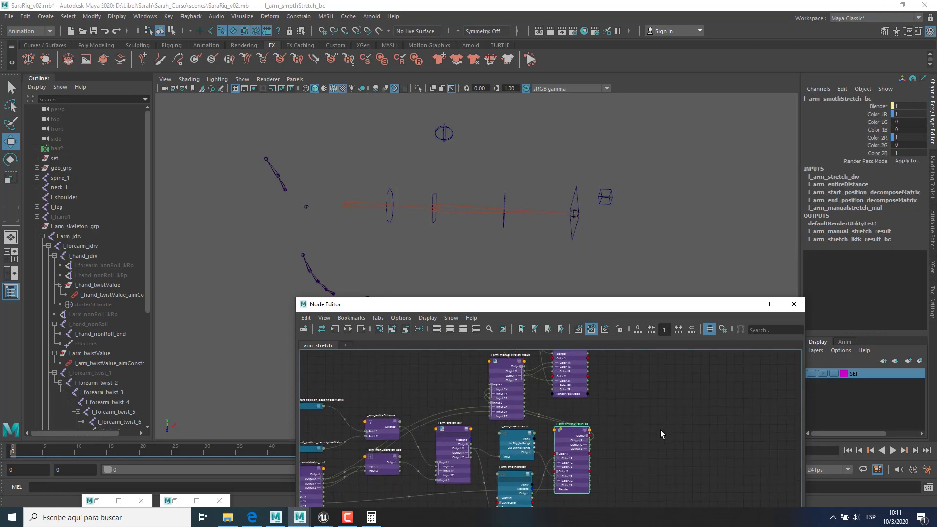
click(881, 115)
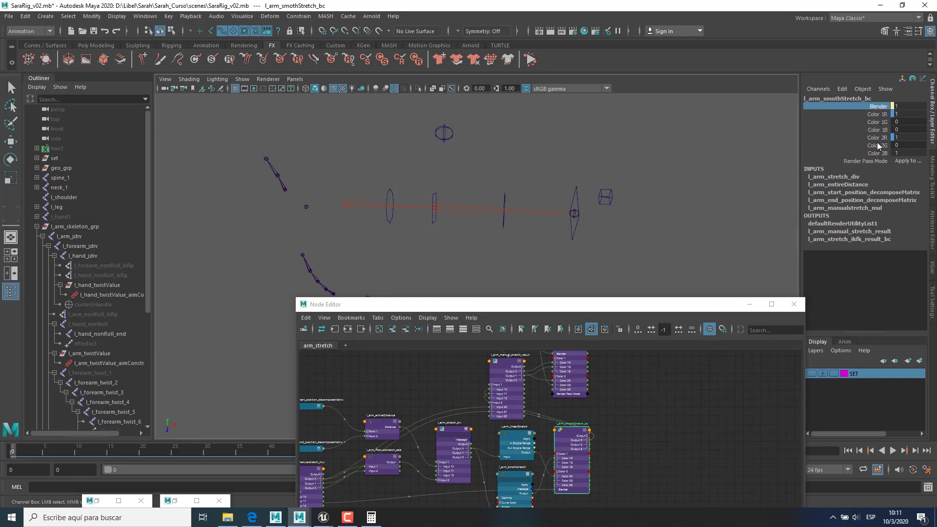
click(882, 139)
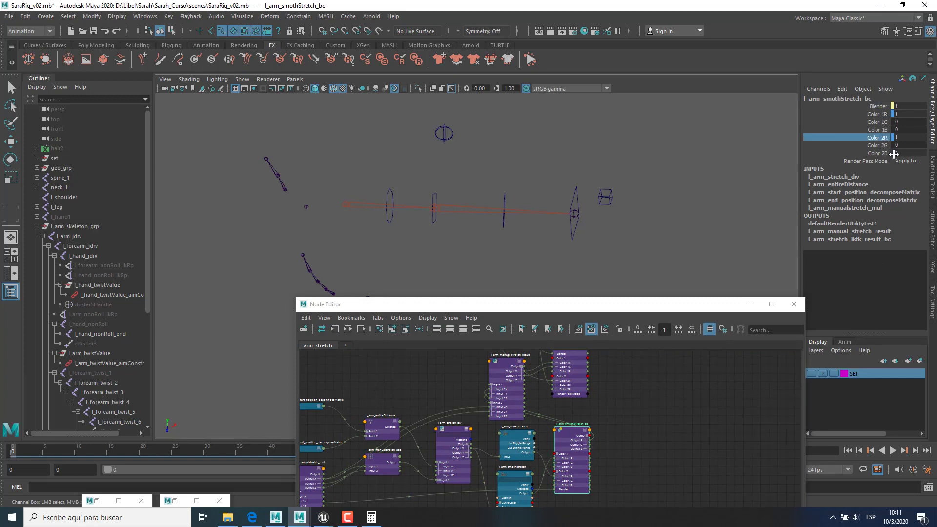
scroll(552, 452, up, 1)
alt+middle_drag(550, 453, 641, 453)
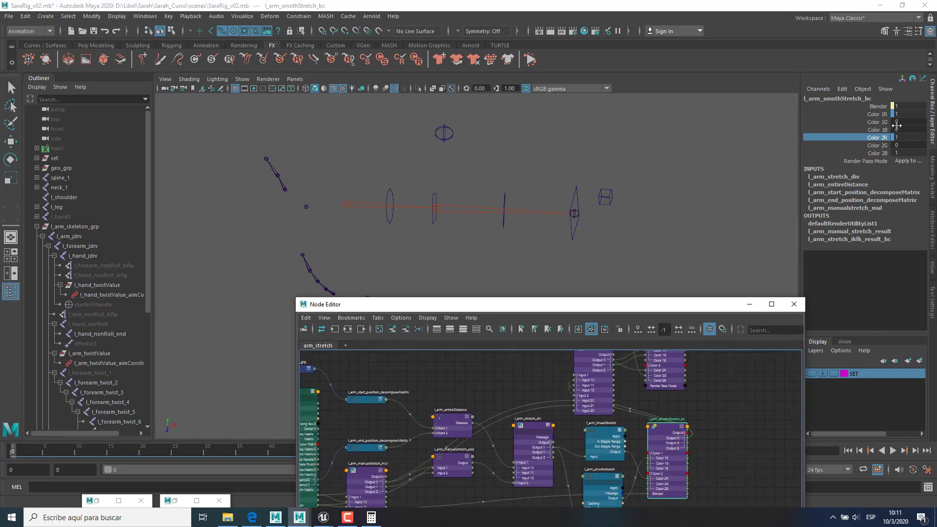
Step: Select the controls, joints and result nodes downstream of l_arm_smothStretch_bc and shift them further right in the network
alt+middle_drag(546, 412, 584, 417)
click(551, 400)
alt+middle_drag(535, 378, 489, 378)
scroll(644, 432, down, 3)
alt+middle_drag(693, 427, 646, 461)
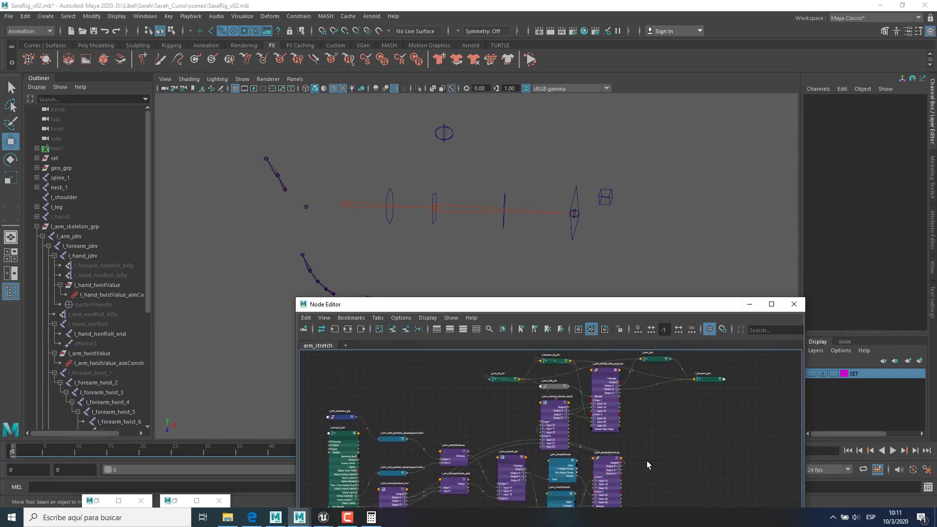
scroll(697, 424, down, 2)
drag(540, 360, 732, 414)
drag(611, 422, 735, 462)
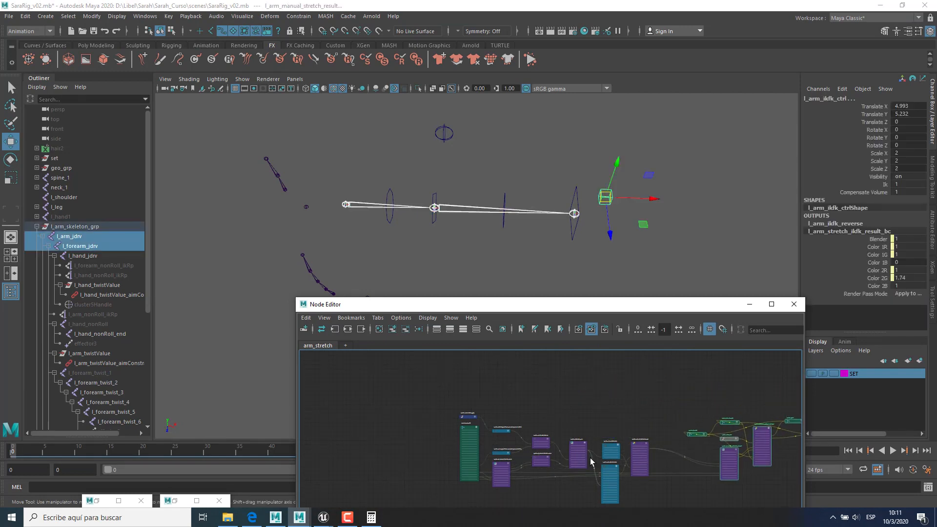
alt+middle_drag(590, 455, 565, 390)
alt+right_drag(565, 390, 662, 458)
alt+middle_drag(661, 458, 642, 493)
click(643, 493)
Step: Examine the l_arm_stretch_div, l_arm_entireDistance and l_arm_manualstretch_add nodes and how they connect
alt+right_drag(481, 448, 476, 463)
alt+middle_drag(476, 463, 458, 454)
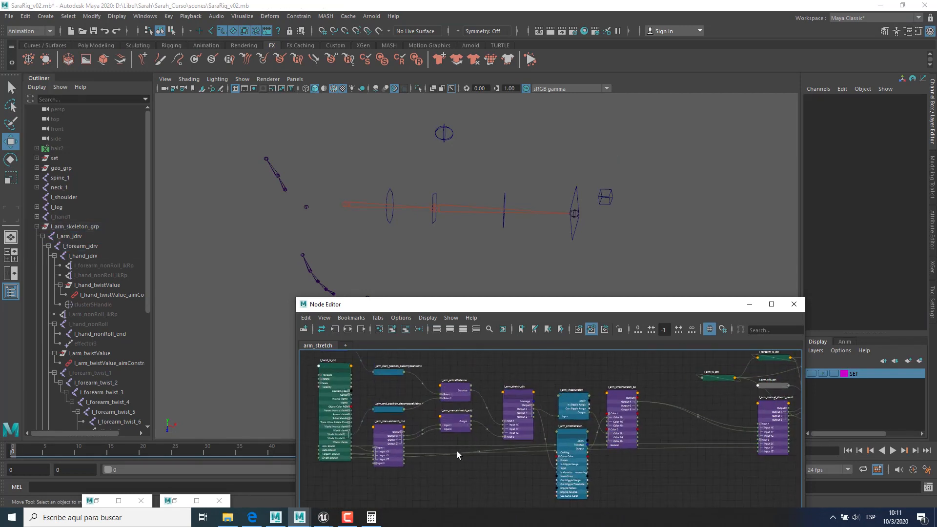
alt+middle_drag(376, 380, 372, 399)
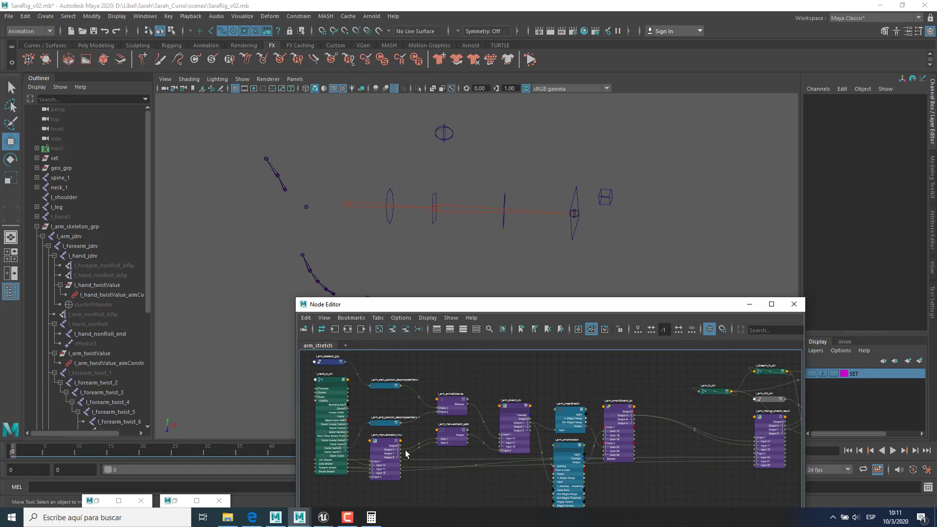
alt+middle_drag(449, 443, 437, 433)
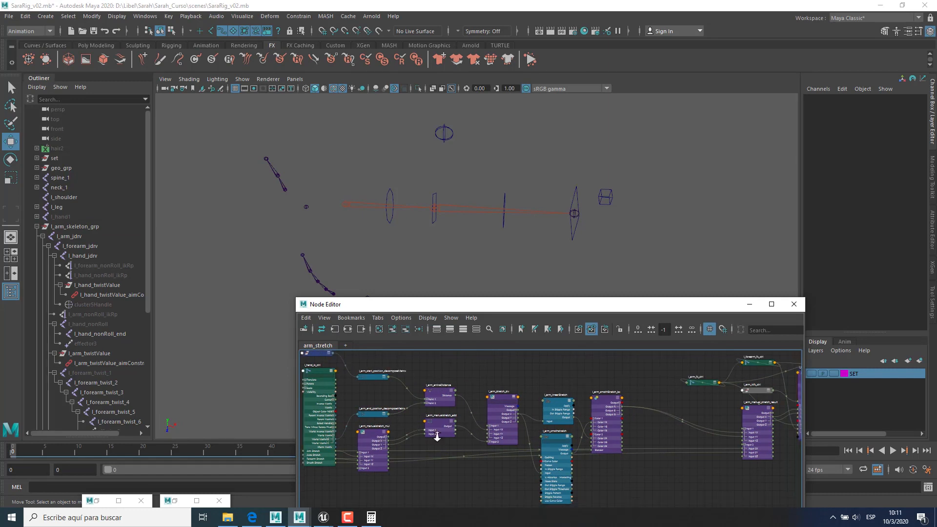
alt+right_drag(436, 434, 509, 457)
click(544, 384)
alt+middle_drag(574, 387, 546, 423)
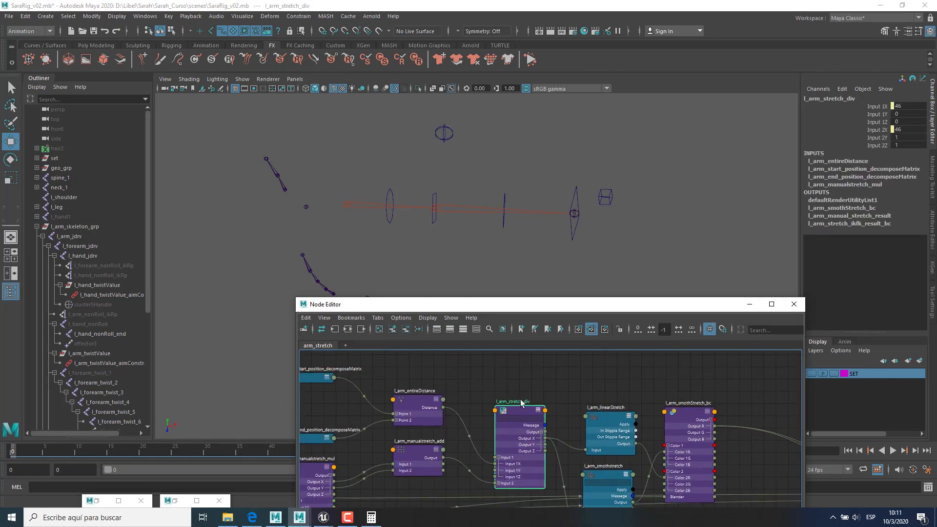
click(426, 403)
click(425, 454)
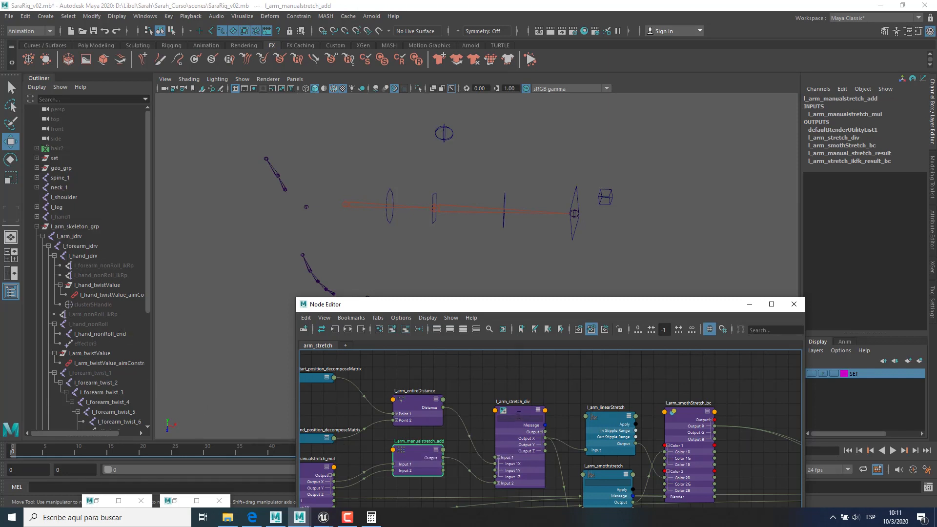
Step: Examine the linear and smooth stretch curve nodes, l_arm_smothStretch_bc and the inputs of l_arm_manual_stretch_result
alt+middle_drag(542, 422, 494, 433)
click(508, 400)
click(505, 385)
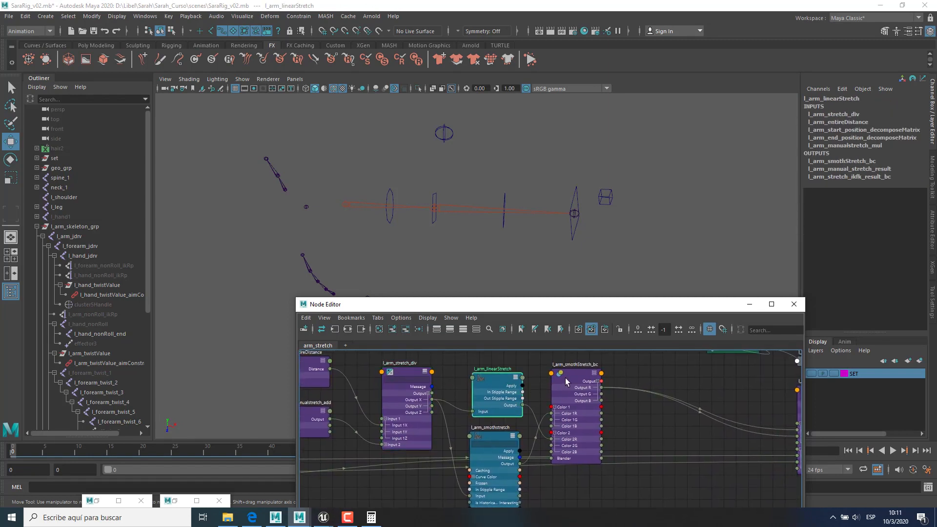
click(578, 374)
click(489, 436)
alt+middle_drag(592, 422, 543, 424)
click(580, 425)
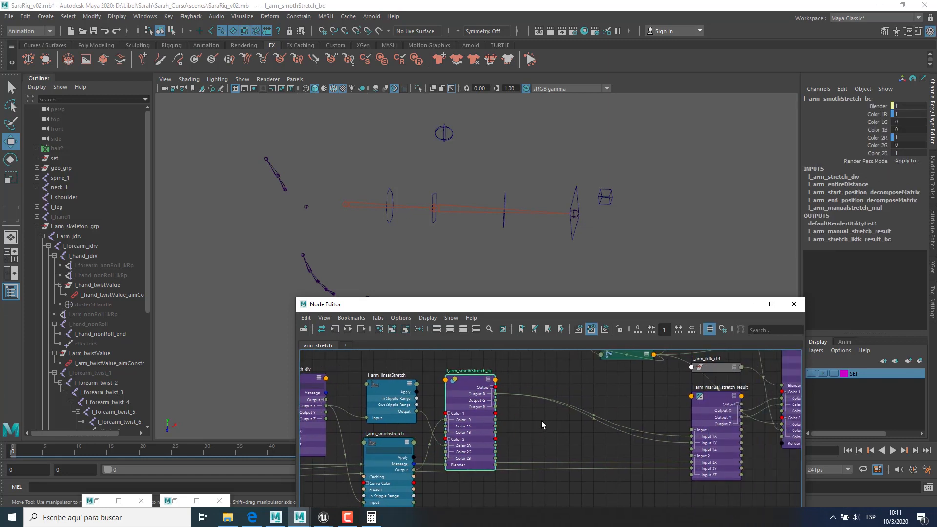
click(704, 398)
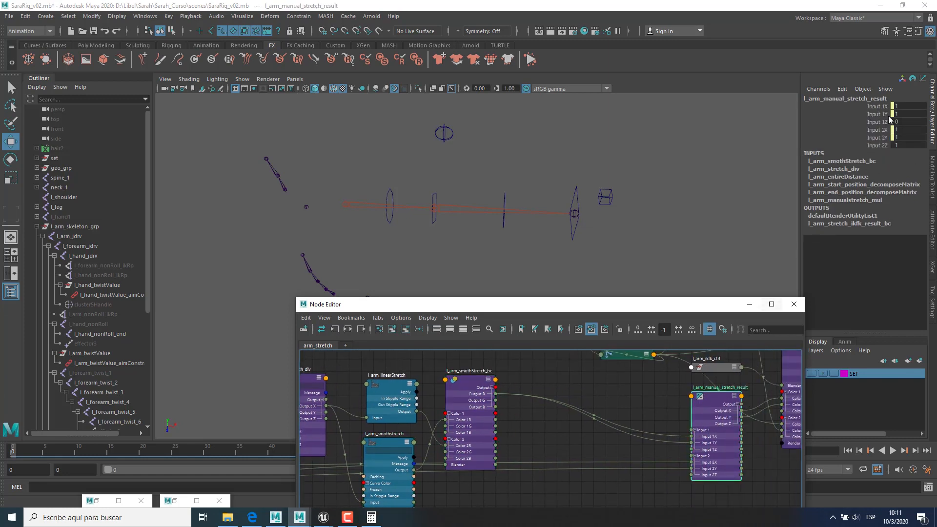
alt+middle_drag(383, 441, 466, 438)
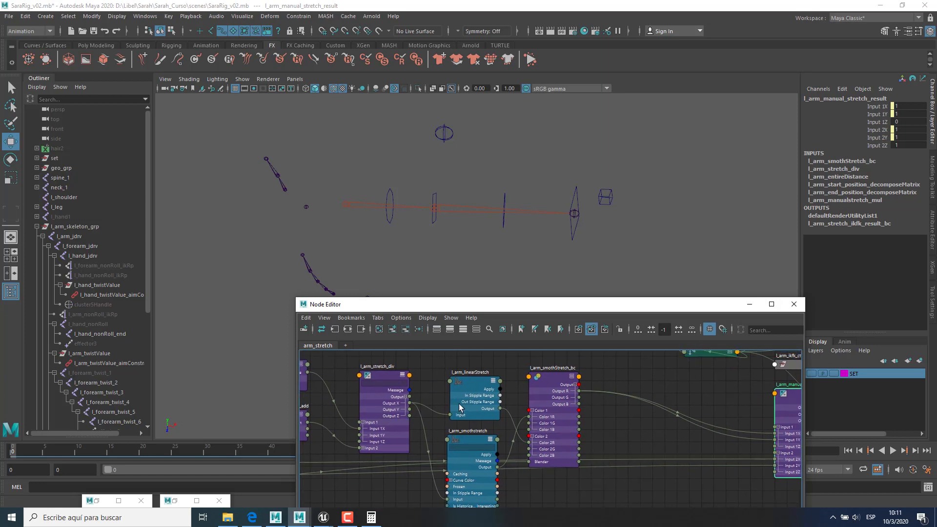
Step: Shift the l_arm_linearStretch, l_arm_smothstretch and l_arm_smothStretch_bc nodes right to open a gap after l_arm_stretch_div
scroll(598, 394, down, 2)
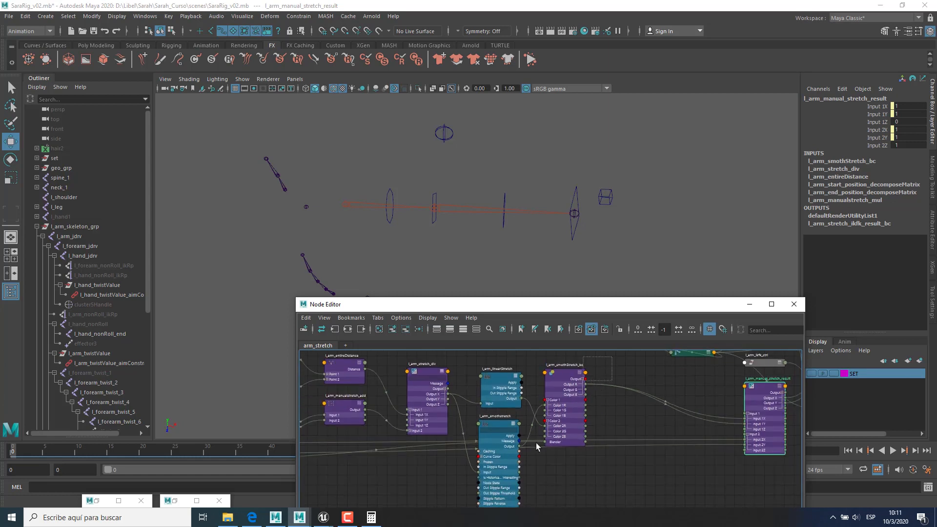
drag(536, 443, 493, 518)
drag(500, 381, 557, 381)
click(609, 467)
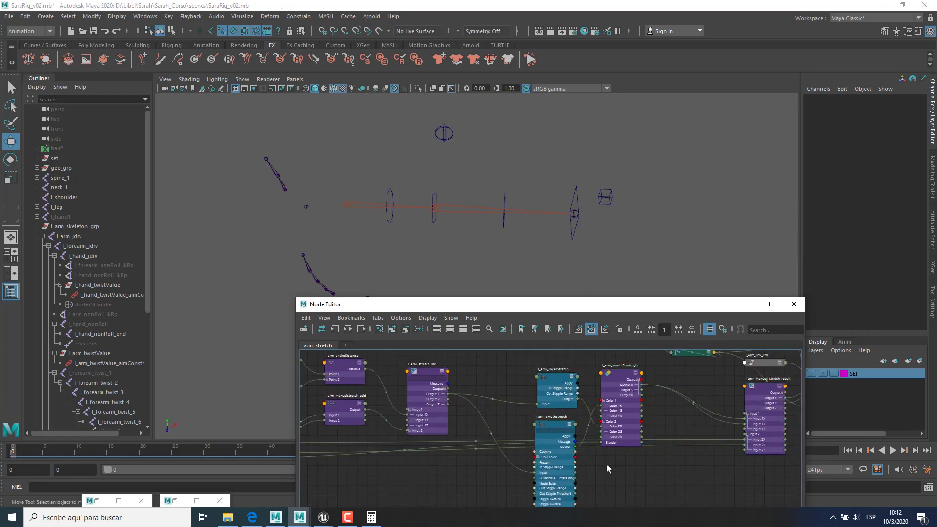
alt+middle_drag(608, 468, 625, 464)
alt+right_drag(625, 464, 636, 468)
alt+middle_drag(559, 417, 583, 428)
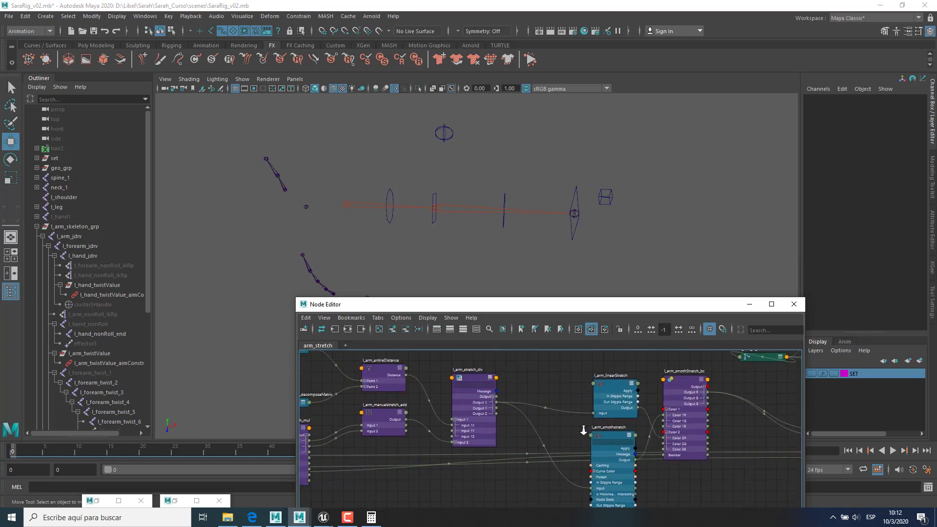
alt+right_drag(584, 428, 572, 441)
alt+middle_drag(543, 381, 555, 385)
key(Tab)
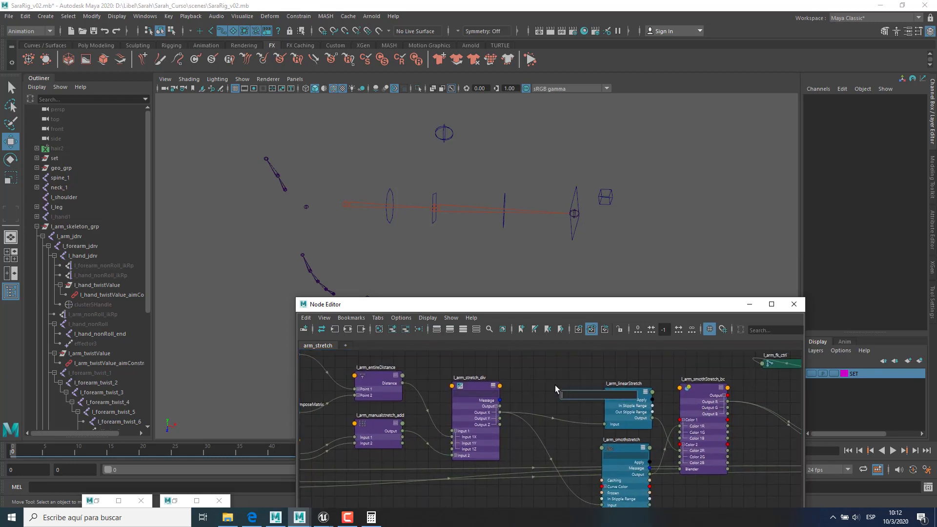
click(584, 447)
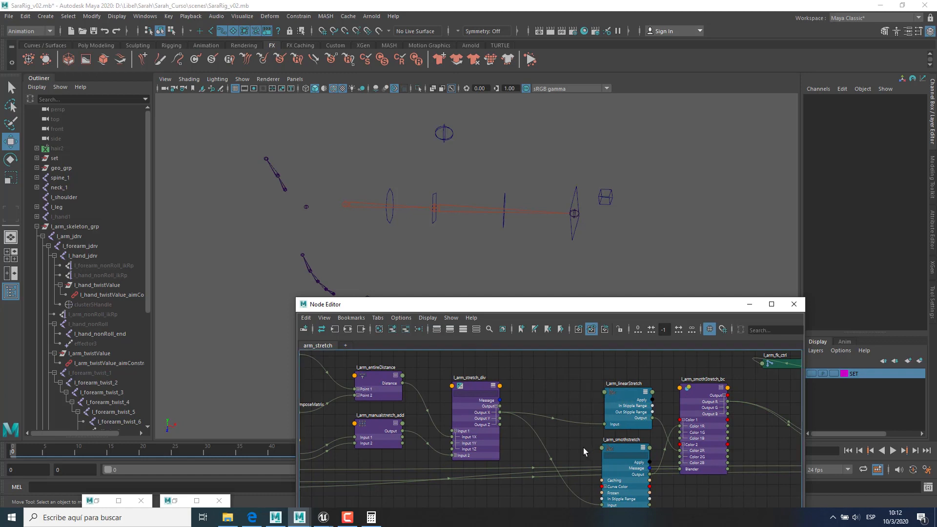
alt+middle_drag(552, 385, 549, 382)
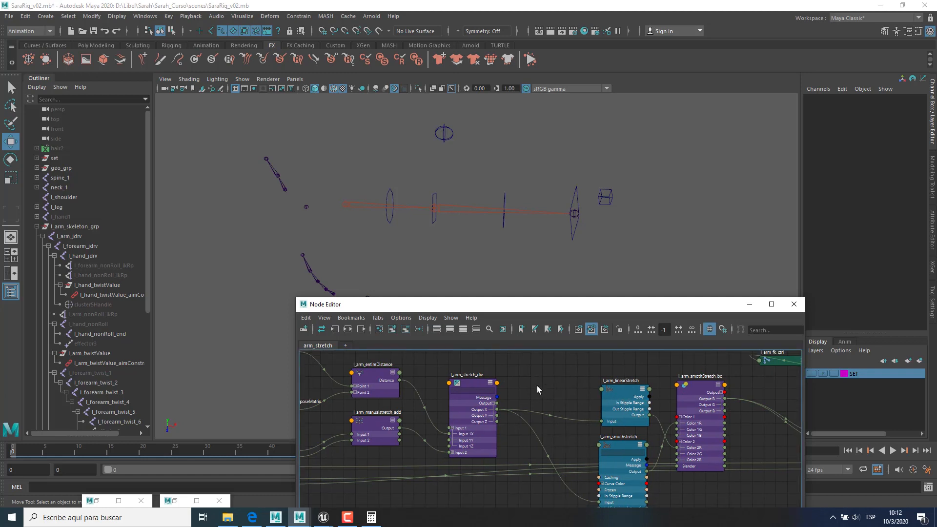
key(Tab)
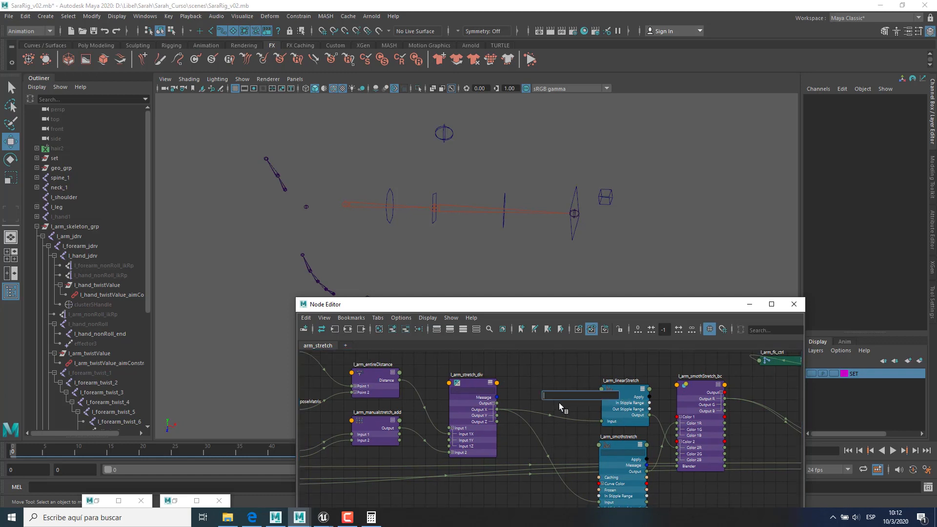
Step: Examine the l_arm_smothStretch_bc attributes and connections and the stretch attributes of l_hand_ik_ctrl
click(702, 390)
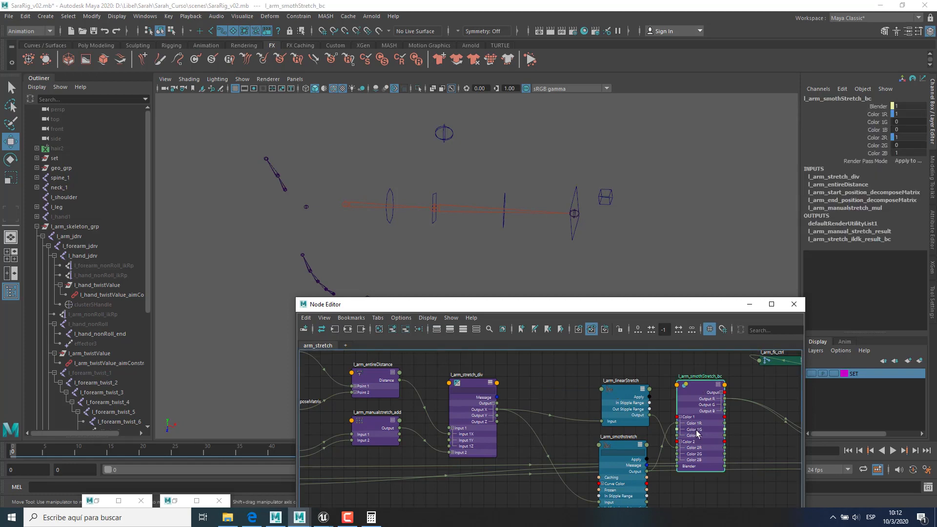
alt+middle_drag(694, 431, 633, 429)
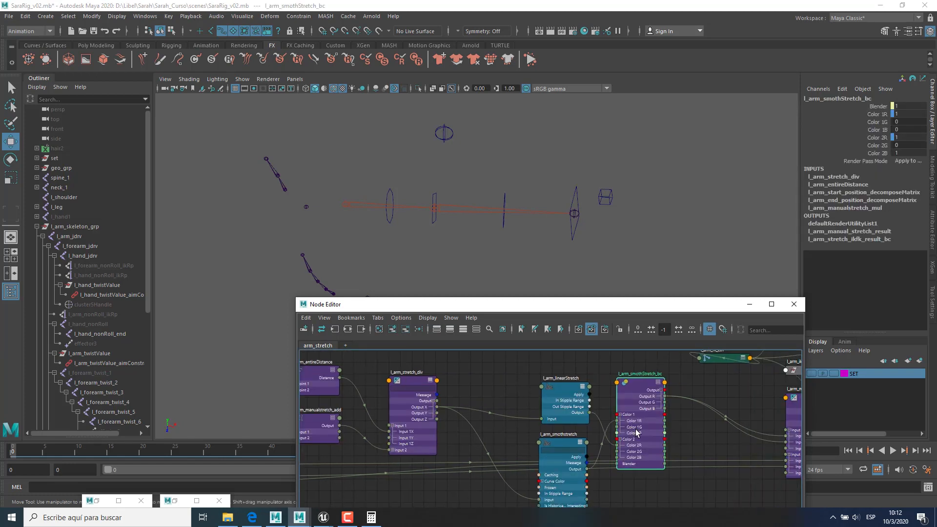
alt+middle_drag(695, 421, 683, 419)
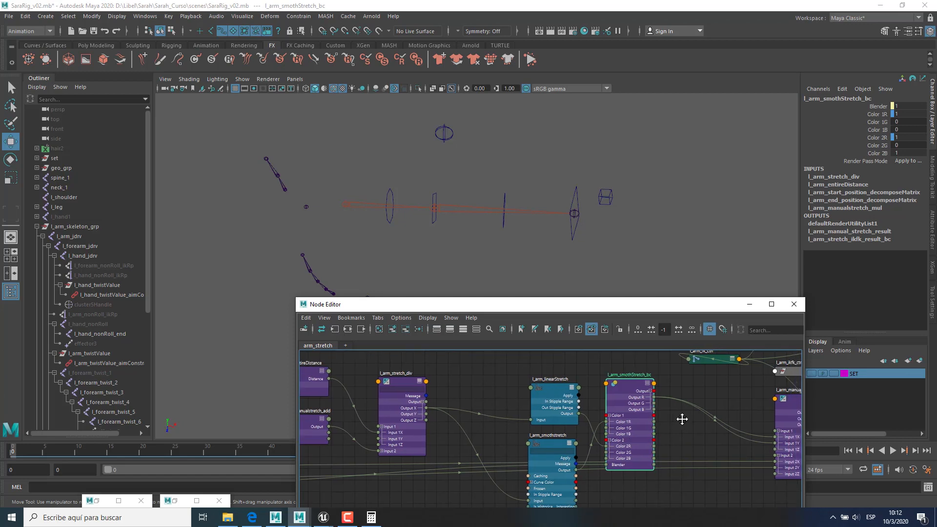
click(582, 211)
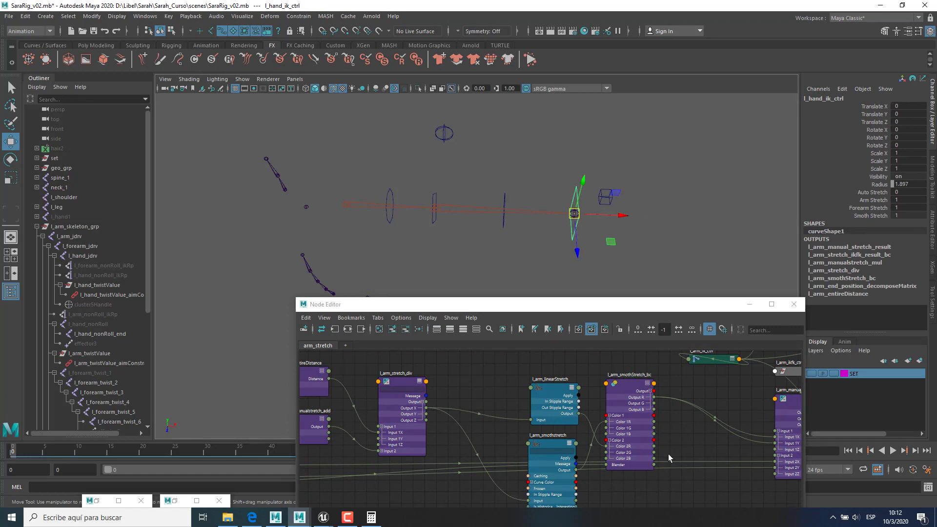
alt+middle_drag(682, 451, 671, 449)
scroll(497, 409, up, 1)
click(497, 408)
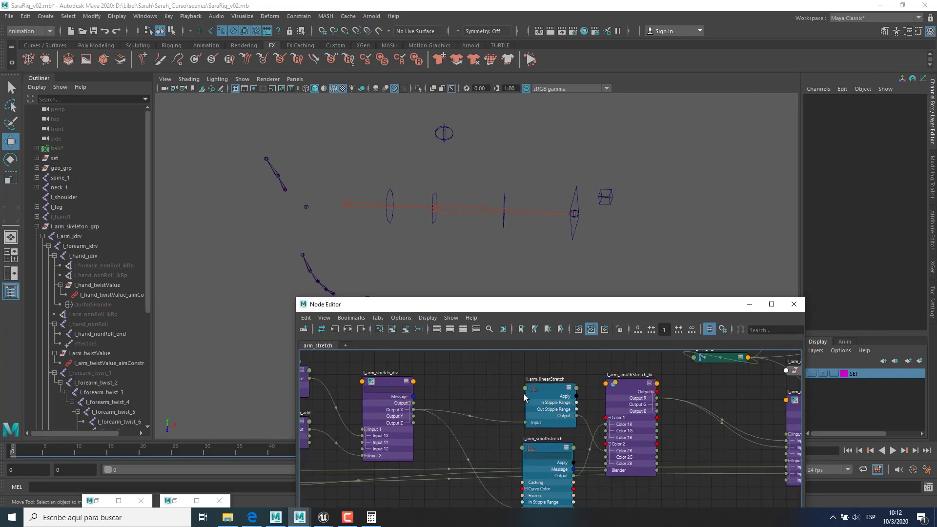
alt+middle_drag(539, 394, 629, 397)
alt+middle_drag(575, 383, 570, 383)
key(Tab)
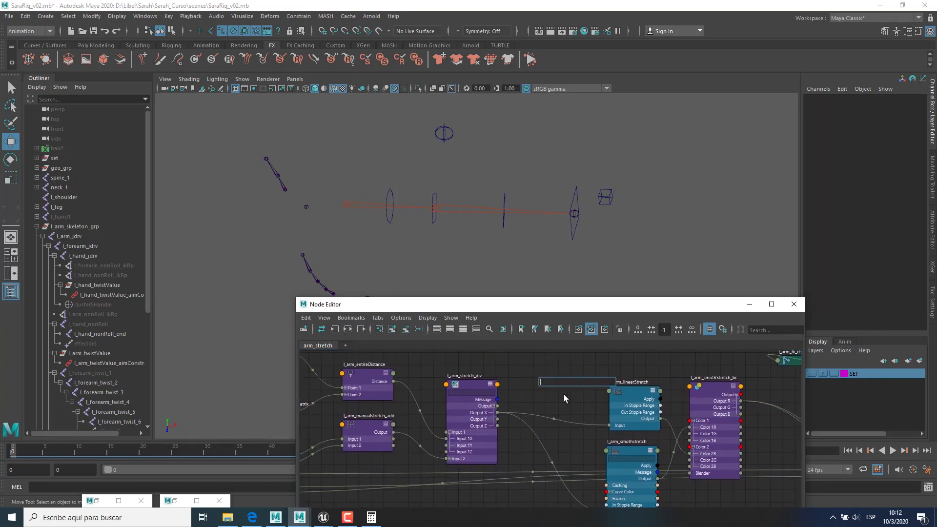
click(713, 384)
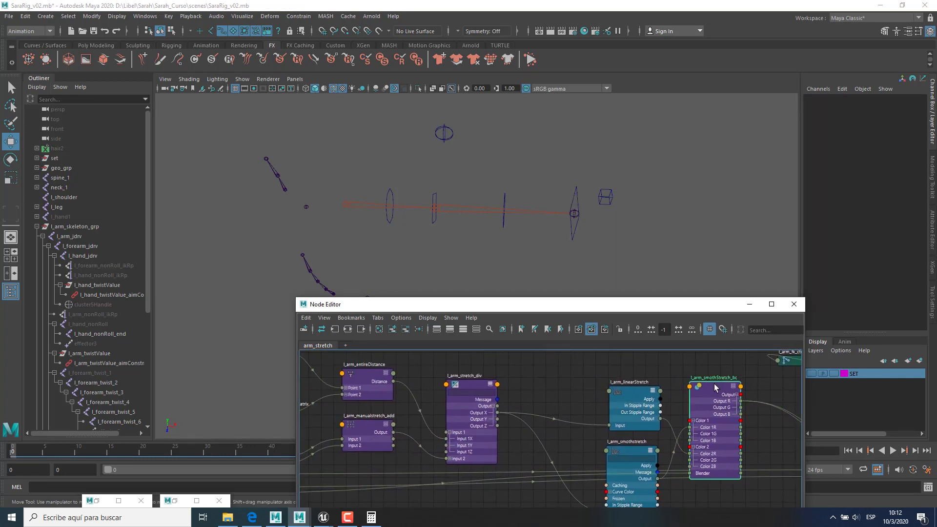
alt+middle_drag(566, 397, 543, 415)
scroll(543, 403, down, 1)
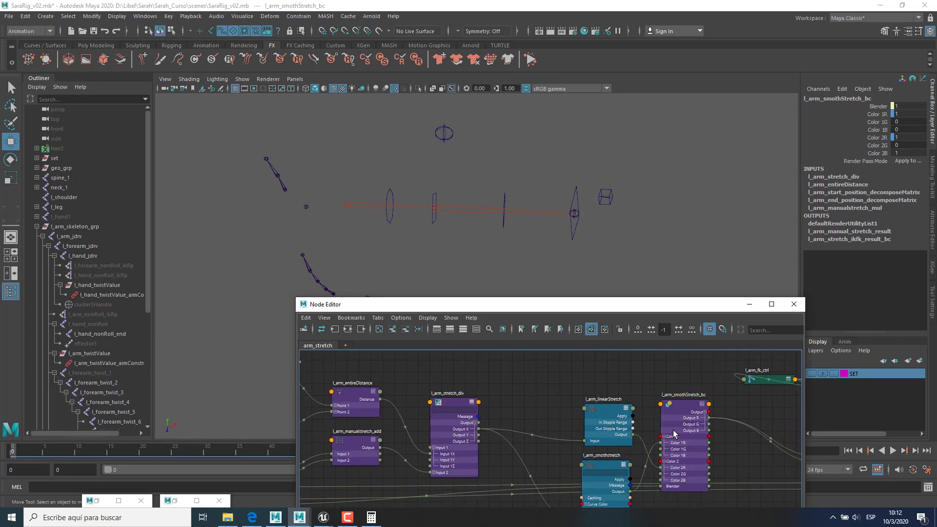
Step: Move the Node Editor window upward to reveal more of the network around l_arm_stretch_div and the stretch curve nodes
click(543, 385)
drag(620, 304, 624, 253)
scroll(615, 371, down, 3)
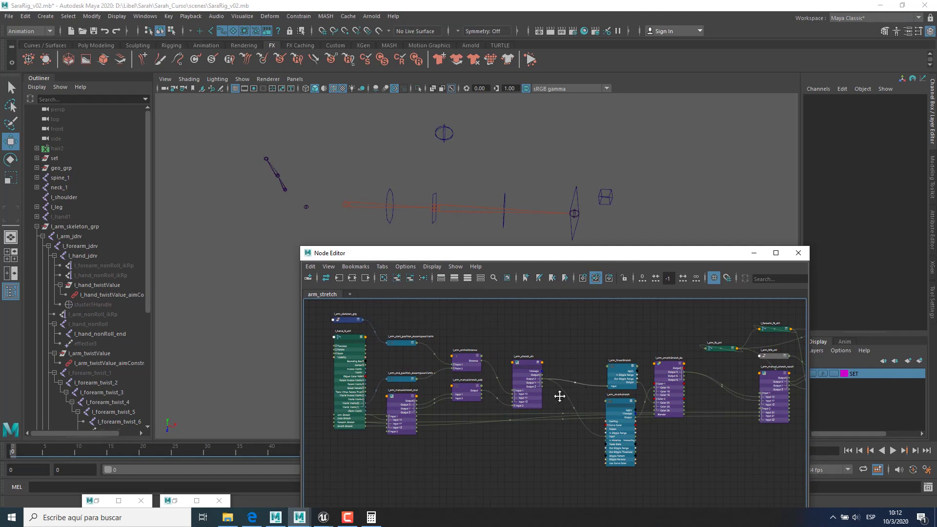
alt+middle_drag(560, 397, 439, 421)
scroll(625, 421, up, 2)
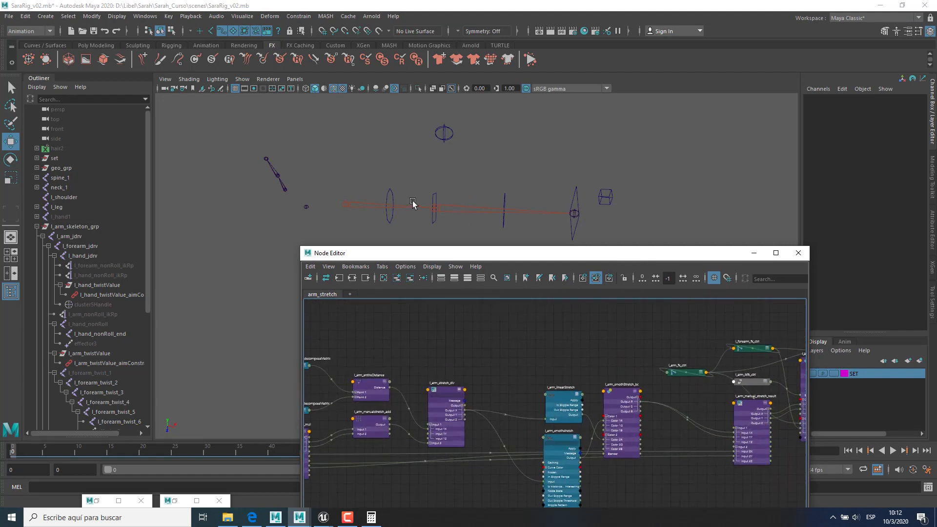
scroll(518, 394, up, 2)
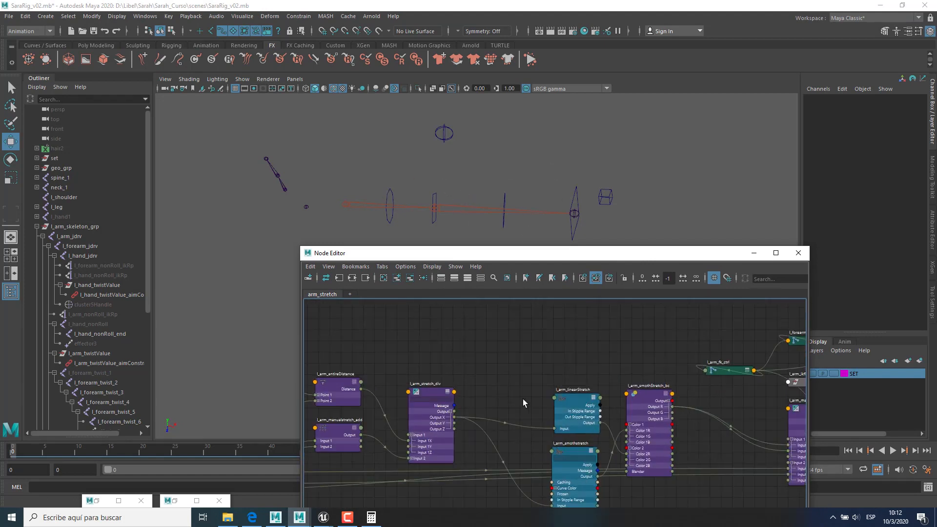
Step: Create a Blend Colors node and place it above the gap between l_arm_stretch_div and l_arm_linearStretch
key(Tab)
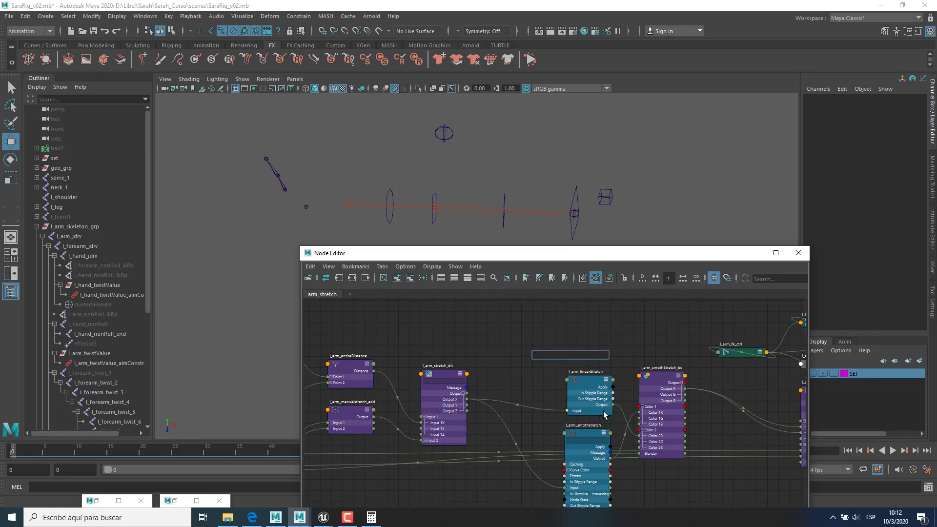
text(ble)
key(Down)
key(Down)
key(Return)
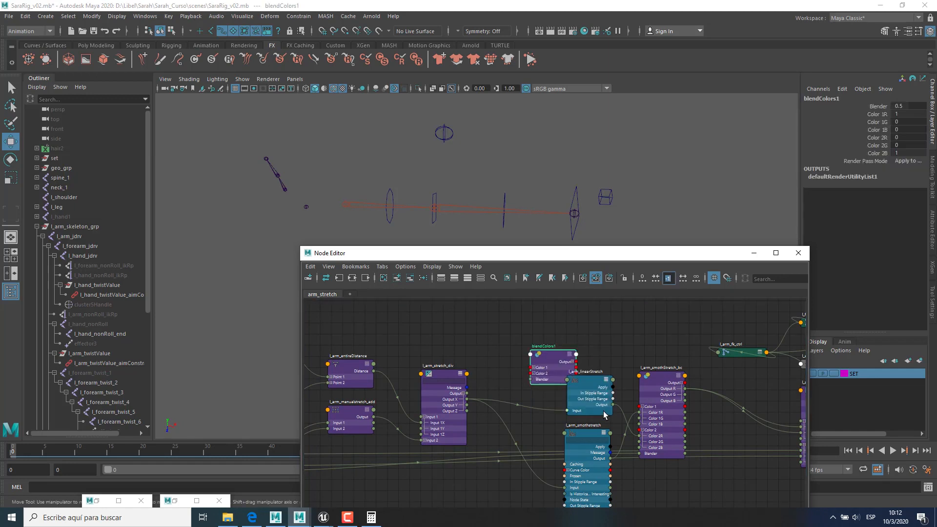
drag(545, 359, 520, 326)
scroll(517, 322, up, 2)
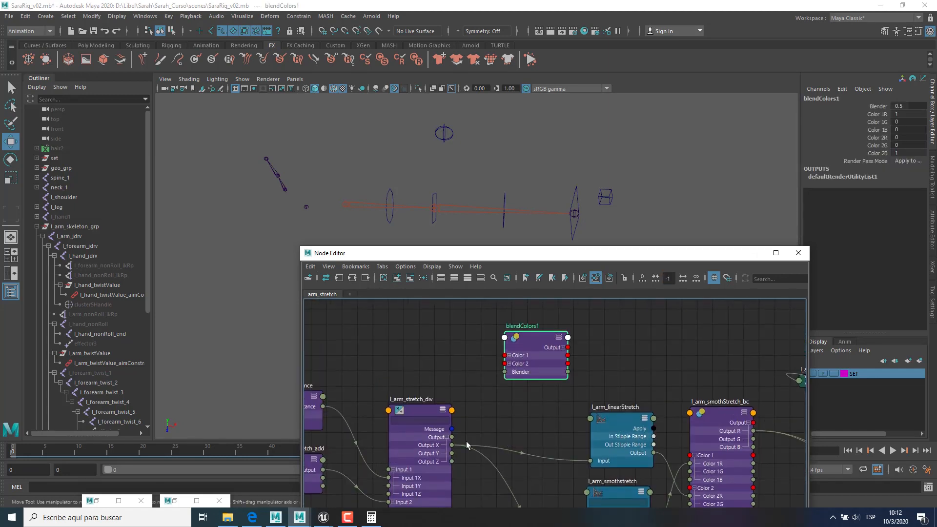
Step: Connect Output X of l_arm_stretch_div to Color 1R of the new Blend Colors node
drag(452, 446, 492, 375)
click(509, 356)
drag(453, 446, 504, 364)
drag(452, 445, 491, 410)
click(544, 434)
alt+middle_drag(539, 369, 533, 361)
click(532, 325)
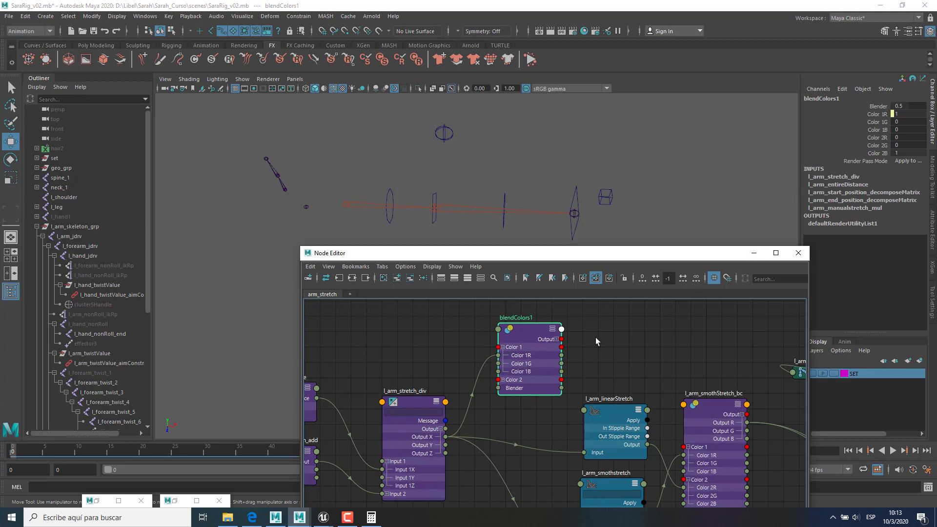
Step: Expand Color 2 on the new Blend Colors node and set its Color 2R to 1
alt+middle_drag(519, 403, 531, 434)
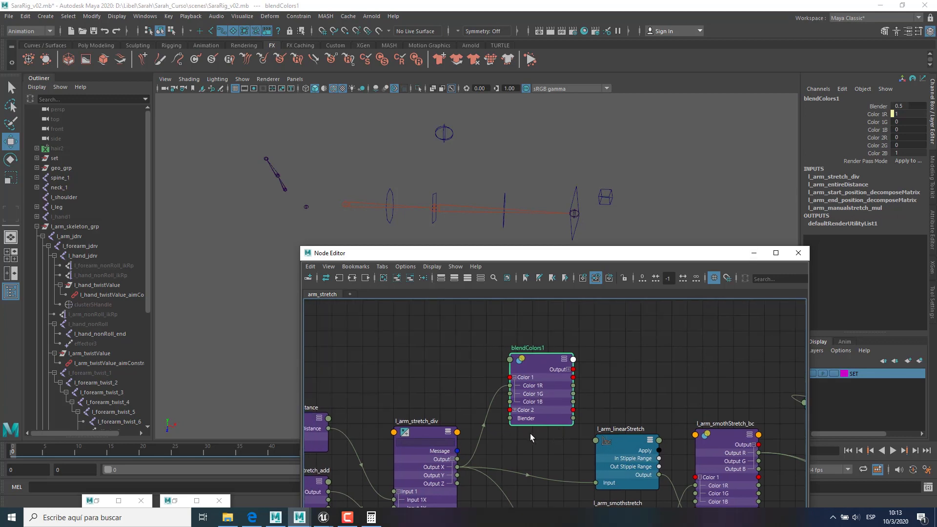
drag(511, 410, 511, 447)
click(515, 411)
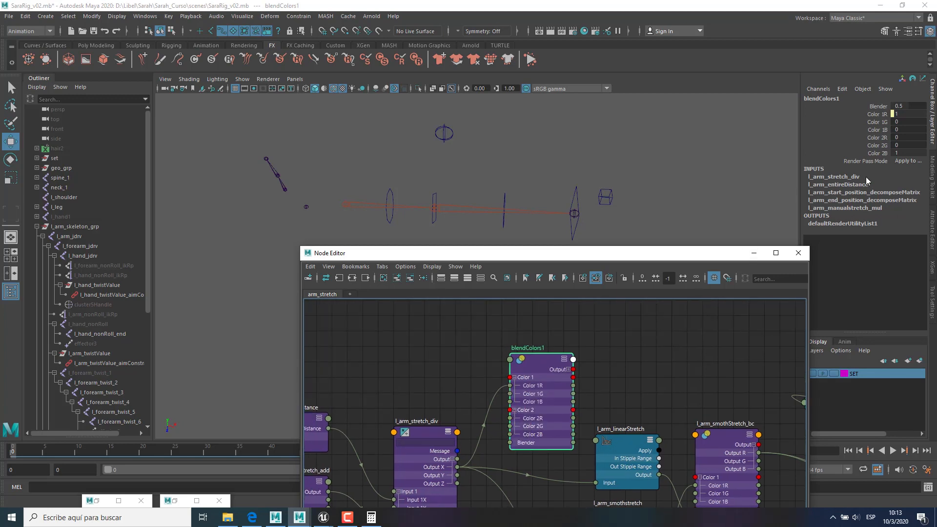
click(899, 138)
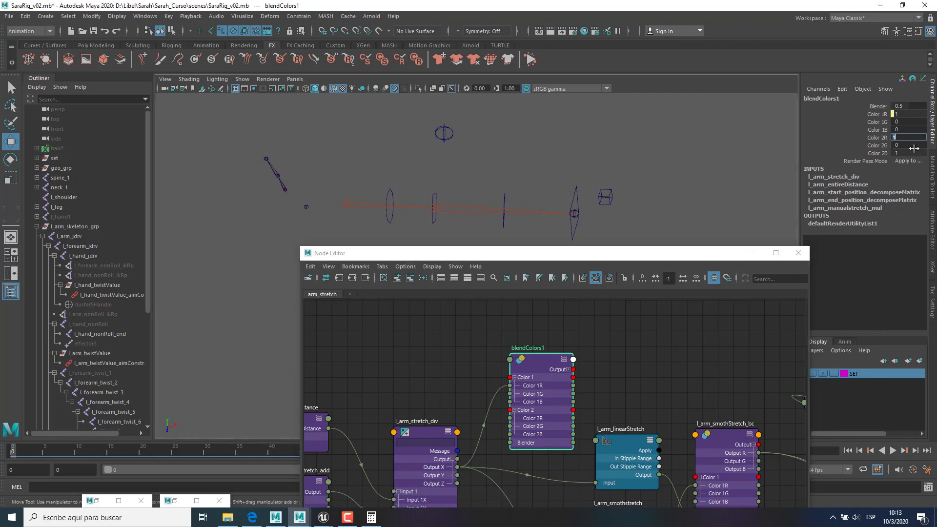
key(Return)
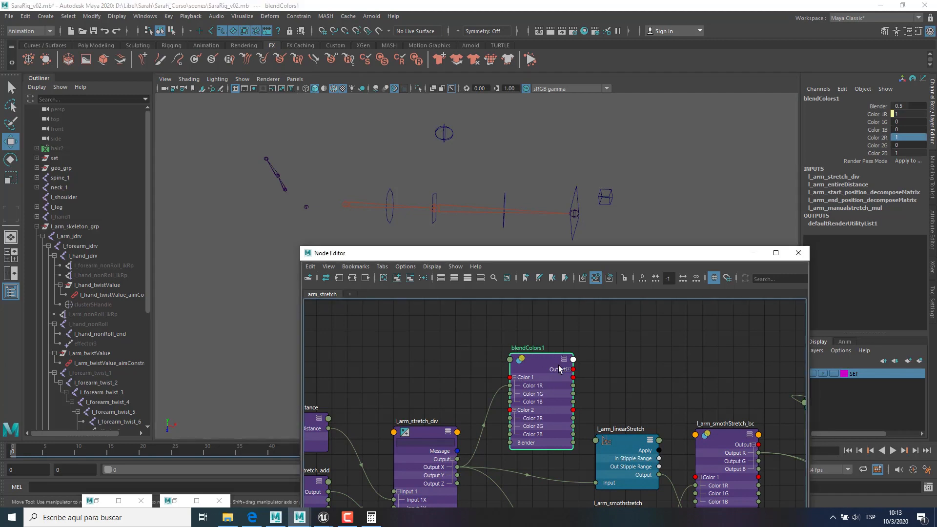
Step: Rename the new Blend Colors node as l_arm_autoStretch_bc
double_click(535, 351)
text(l_arm_auto)
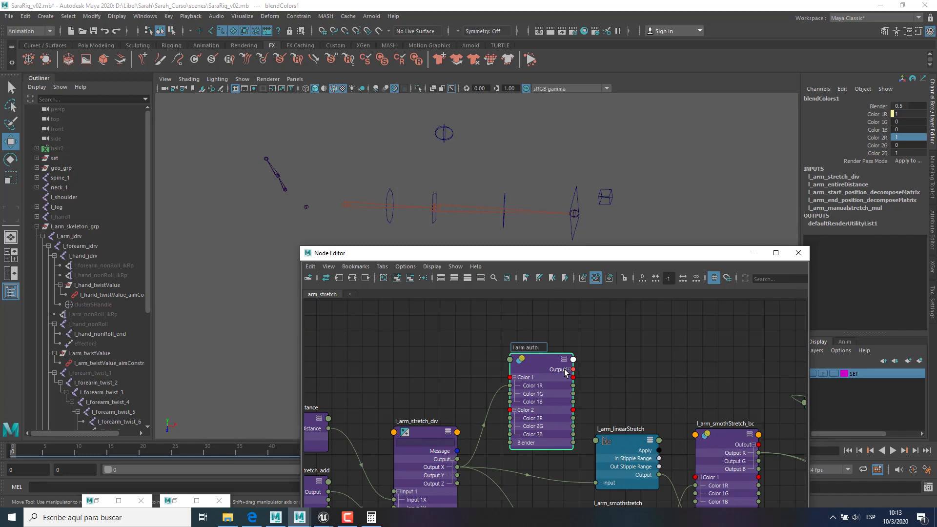
text(Stretch_bc)
key(Return)
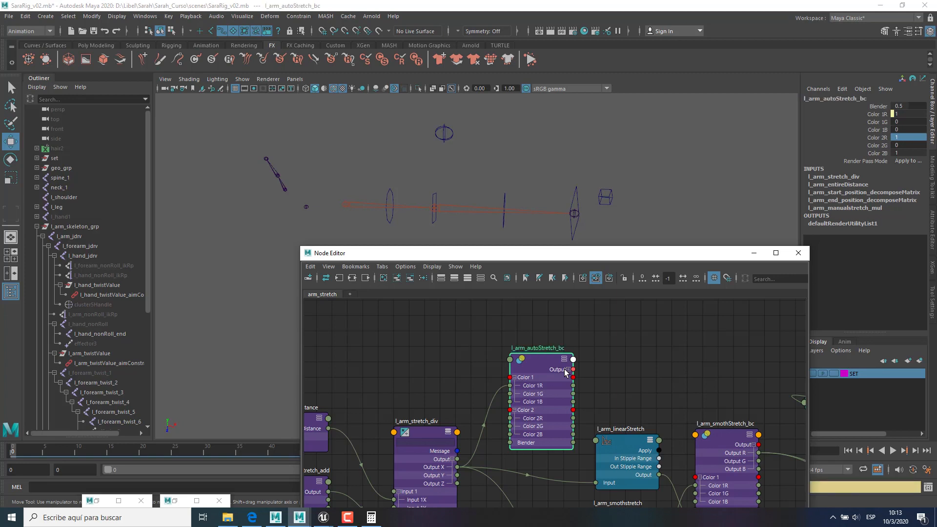
click(615, 360)
Step: Connect the Auto Stretch attribute of l_hand_ik_ctrl to the Blender input of l_arm_autoStretch_bc
scroll(560, 399, down, 3)
alt+middle_drag(536, 418, 636, 372)
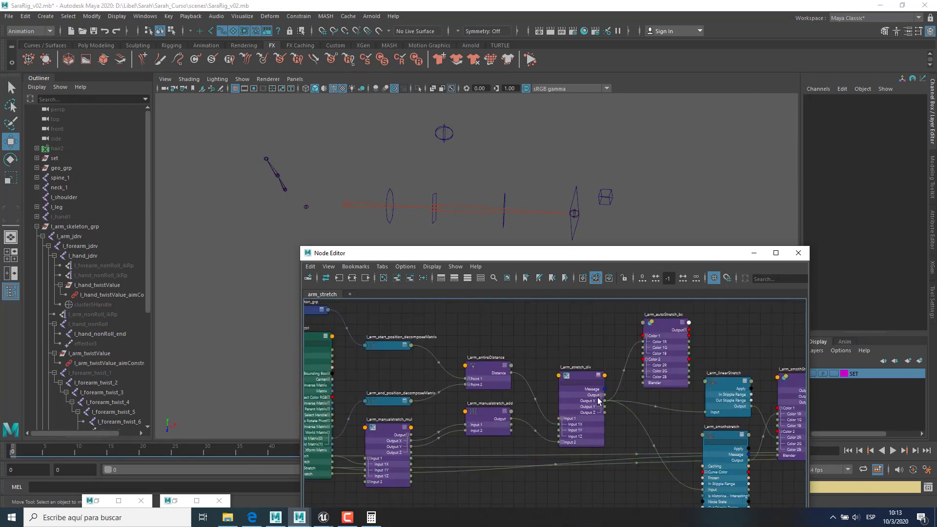
alt+middle_drag(535, 427, 404, 468)
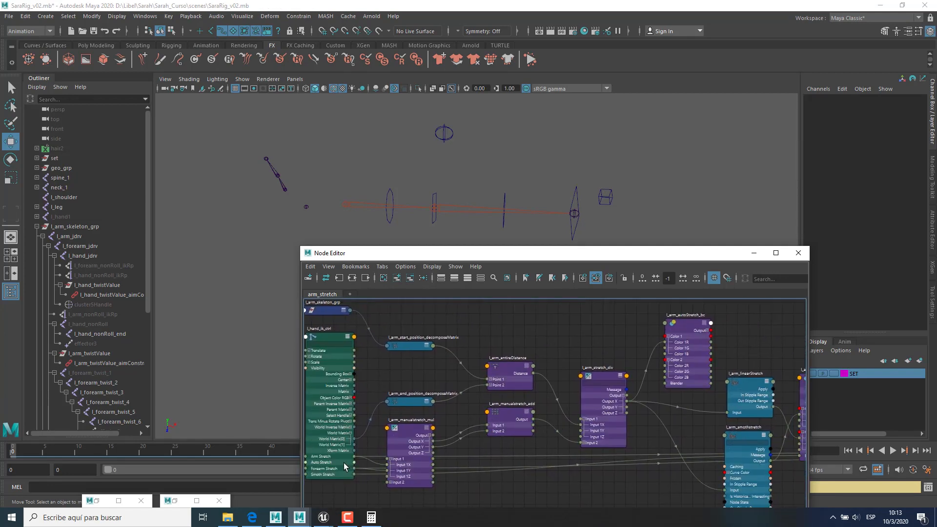
drag(355, 462, 665, 383)
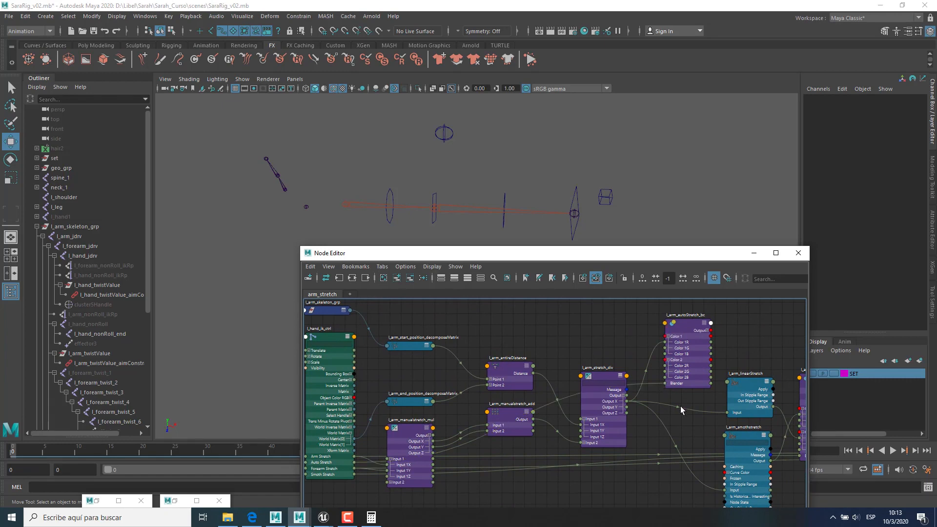
alt+middle_drag(673, 409, 529, 423)
scroll(528, 423, up, 2)
alt+middle_drag(553, 320, 550, 330)
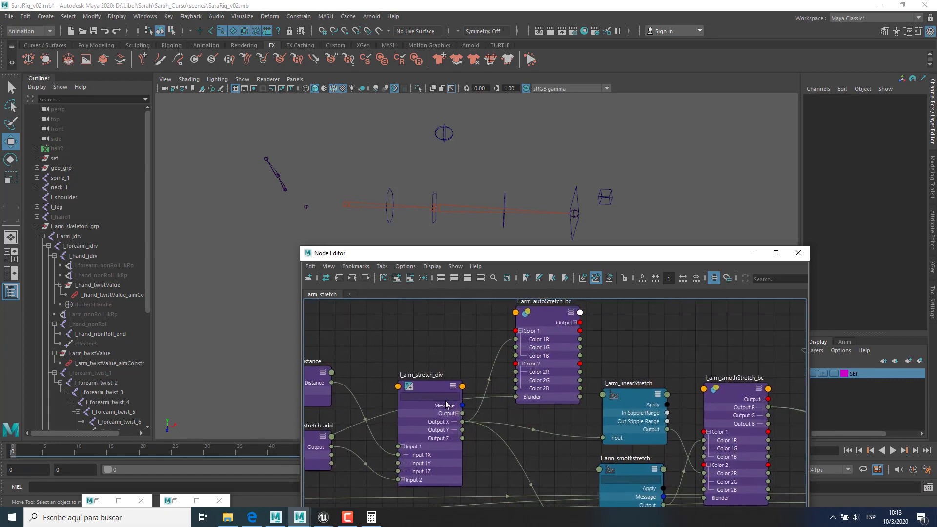
Step: Check the color values of l_arm_autoStretch_bc and connect its Output R to the Input of l_arm_linearStretch
click(550, 320)
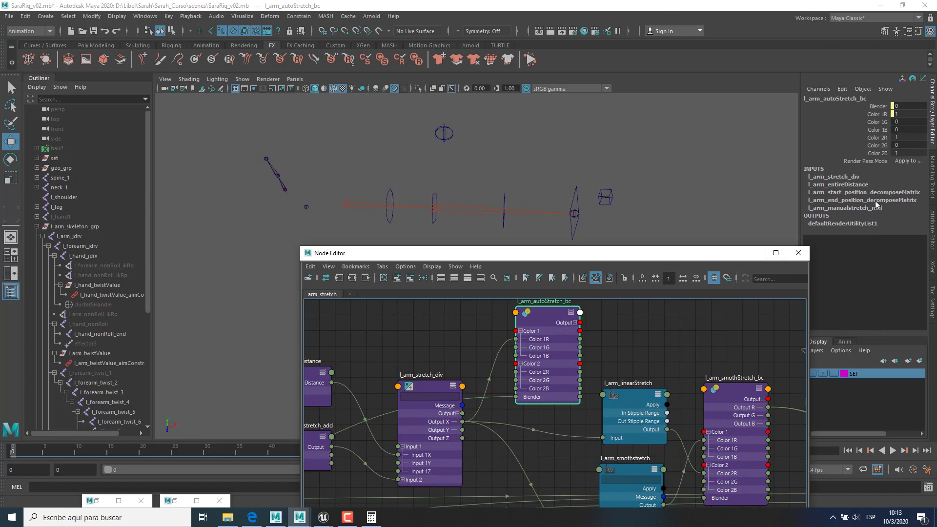
click(909, 154)
drag(905, 123, 906, 153)
alt+middle_drag(597, 346, 560, 318)
scroll(590, 366, down, 1)
alt+middle_drag(589, 366, 500, 337)
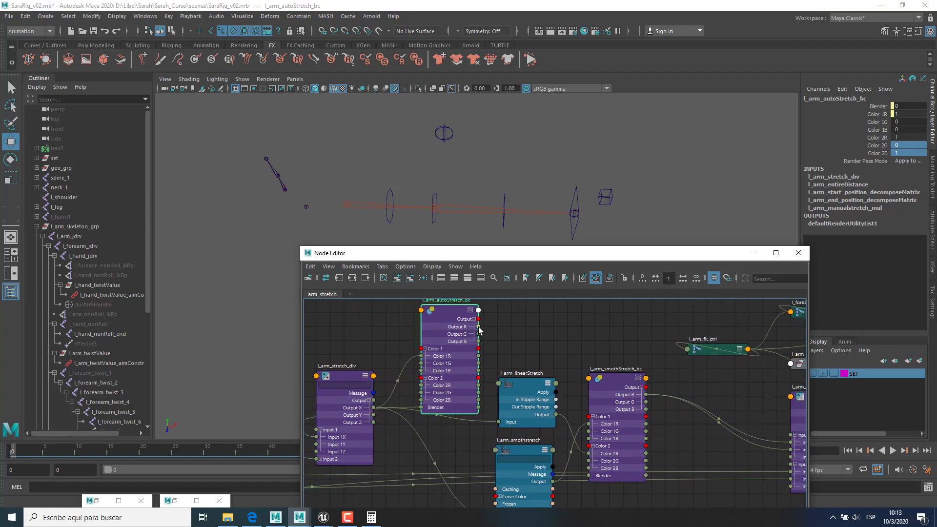
drag(478, 327, 499, 422)
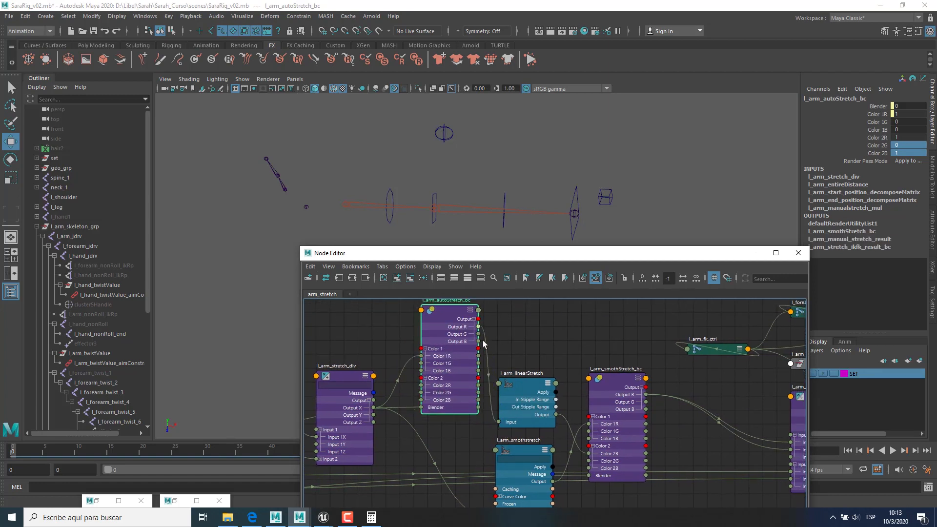
Step: Connect Output R of l_arm_autoStretch_bc to the Input of l_arm_smothstretch
drag(479, 327, 481, 437)
alt+middle_drag(593, 461, 589, 402)
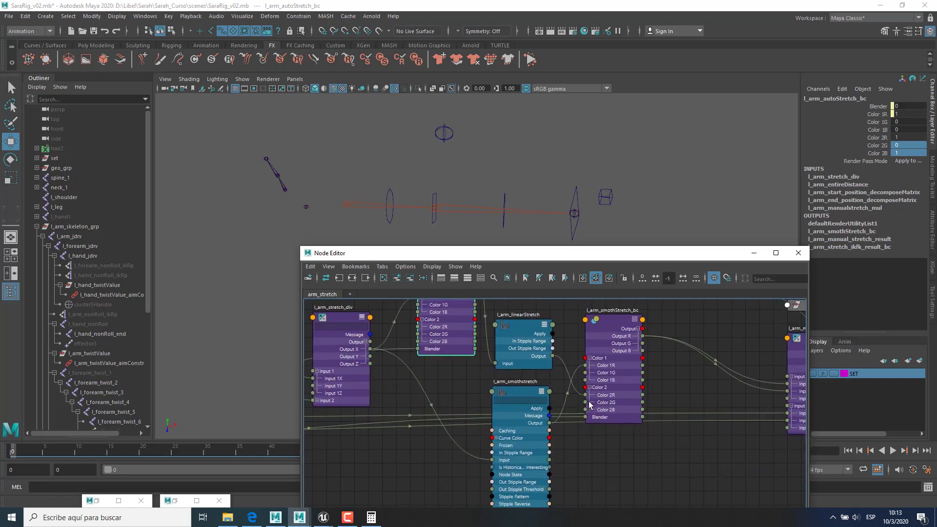
alt+right_drag(588, 404, 560, 408)
alt+middle_drag(560, 408, 559, 418)
drag(499, 311, 516, 457)
alt+middle_drag(610, 455, 609, 475)
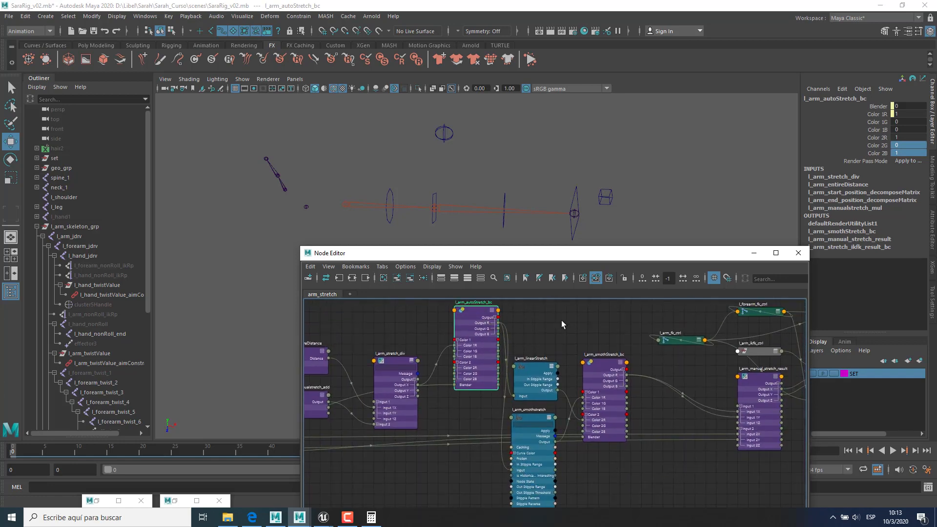
Step: Move l_hand_ik_ctrl around with Auto Stretch at 0 to test how the arm bends and extends
click(576, 194)
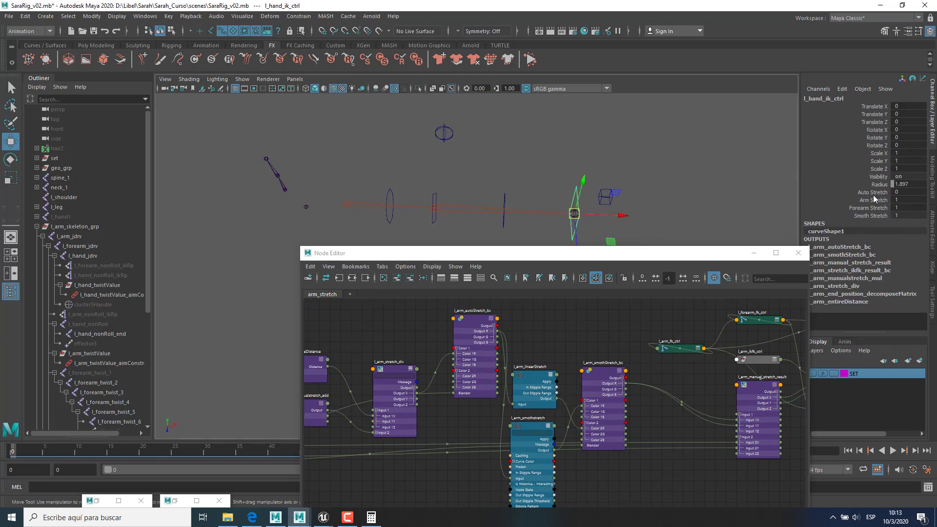
click(874, 194)
mouse_move(578, 213)
alt+middle_down()
mouse_move(632, 206)
mouse_move(551, 199)
mouse_move(569, 200)
alt+middle_up()
key(w)
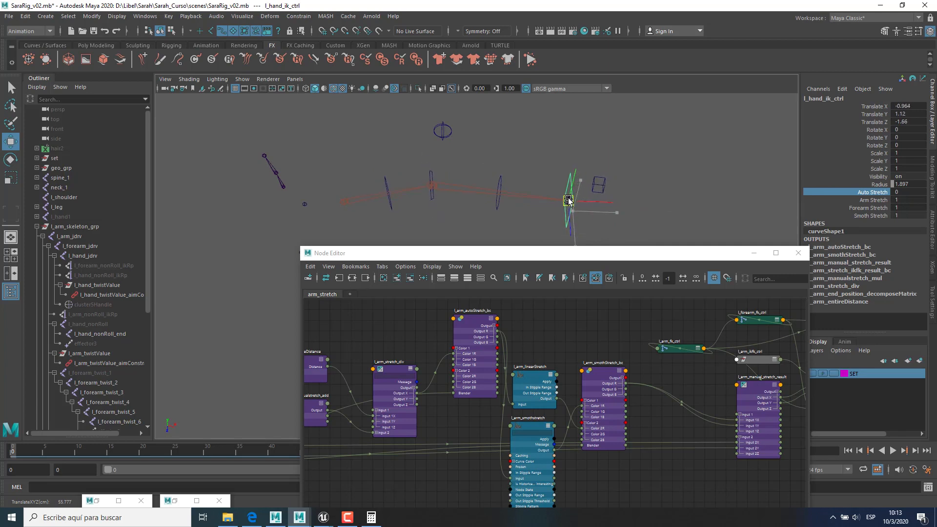
drag(568, 201, 574, 205)
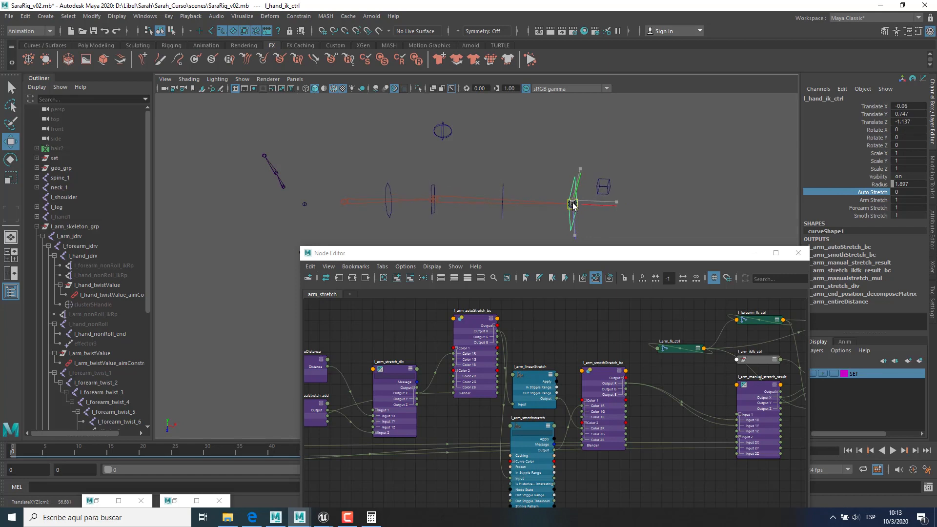
Step: Check the scale of l_forearm_jdrv, then pull l_hand_ik_ctrl inward to about -1.3 in Translate X
click(80, 246)
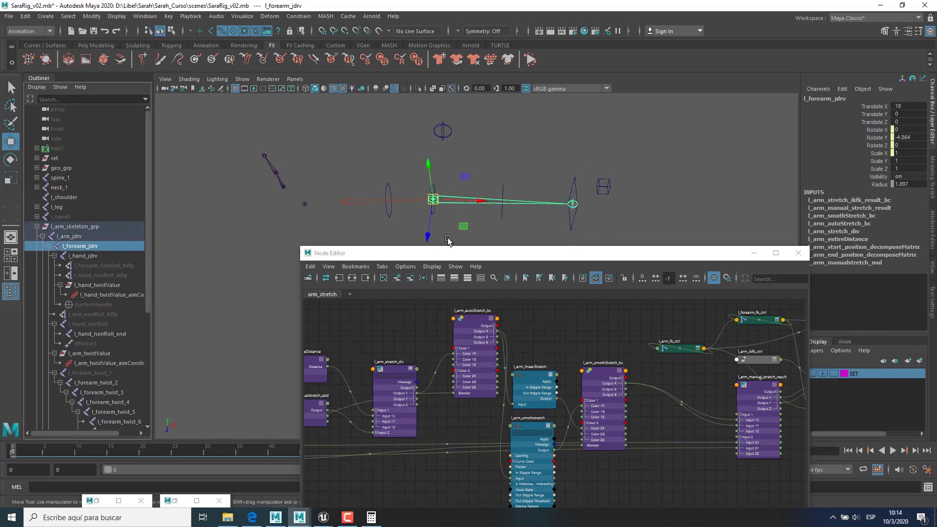
click(575, 186)
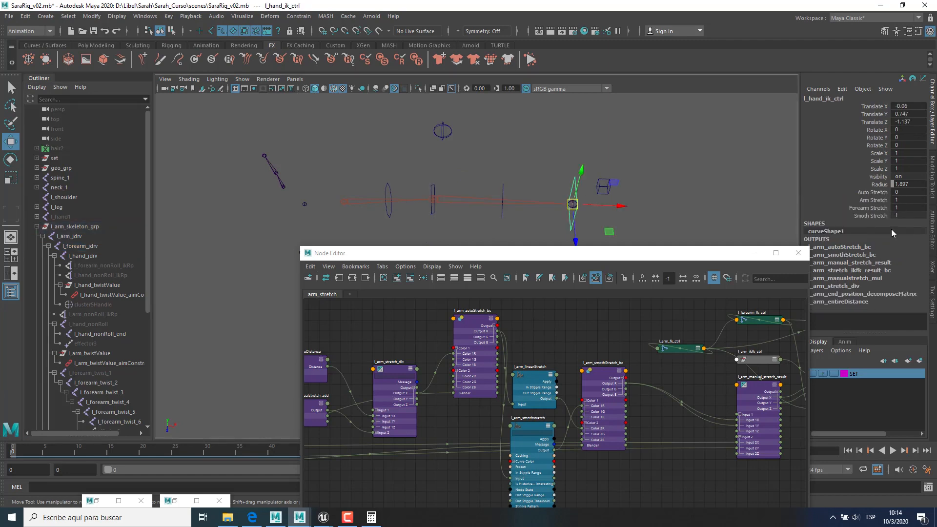
mouse_move(619, 206)
mouse_down()
mouse_move(598, 202)
mouse_move(615, 205)
mouse_up()
Step: Examine the Blender and color values of l_arm_autoStretch_bc and its connections to the neighbouring stretch nodes
click(472, 320)
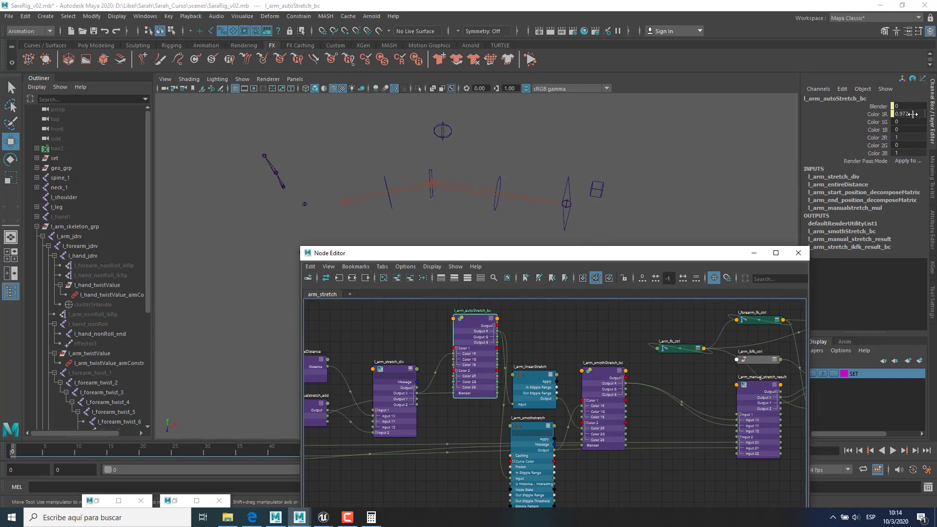
click(567, 194)
alt+middle_drag(518, 355, 509, 356)
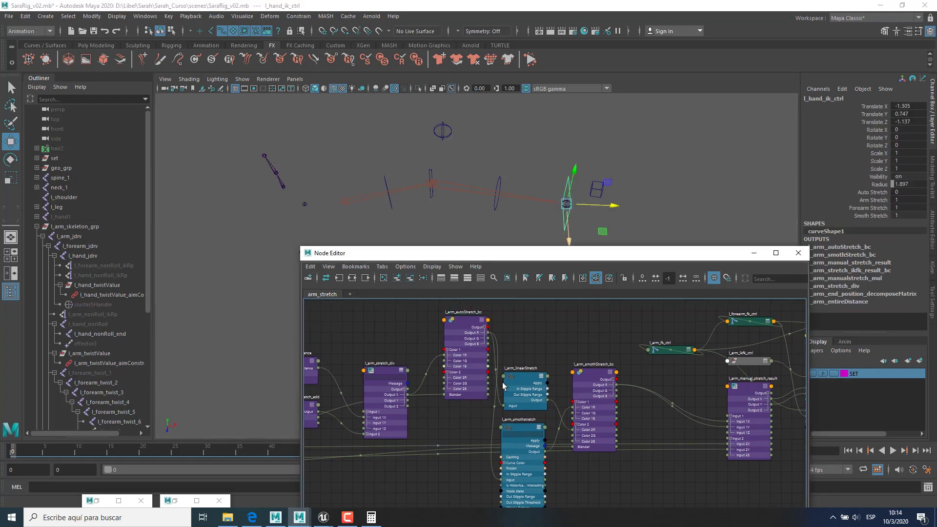
click(519, 381)
click(466, 319)
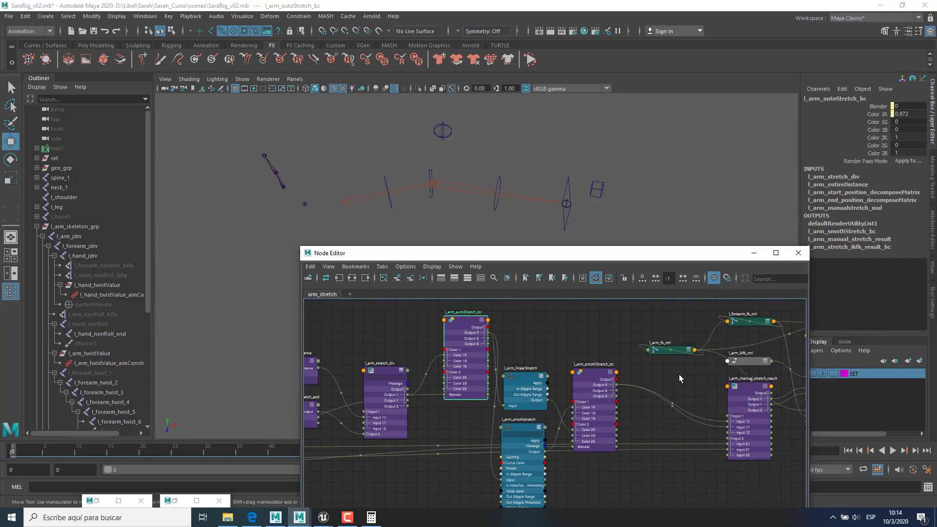
click(679, 374)
click(463, 320)
click(909, 137)
alt+middle_drag(423, 353, 531, 347)
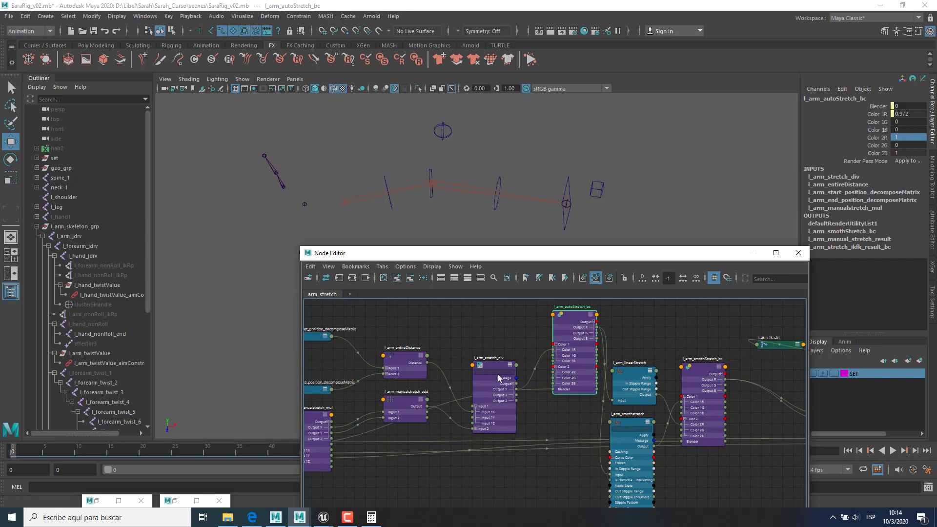
alt+middle_drag(619, 414, 518, 438)
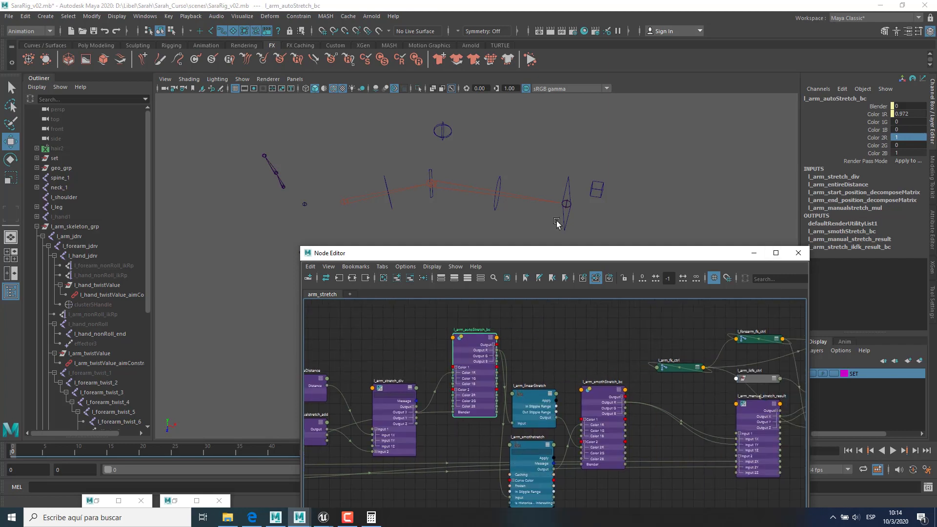
Step: Examine the l_arm_smothstretch curve in the Graph Editor and check the value of its key at input 1
click(532, 400)
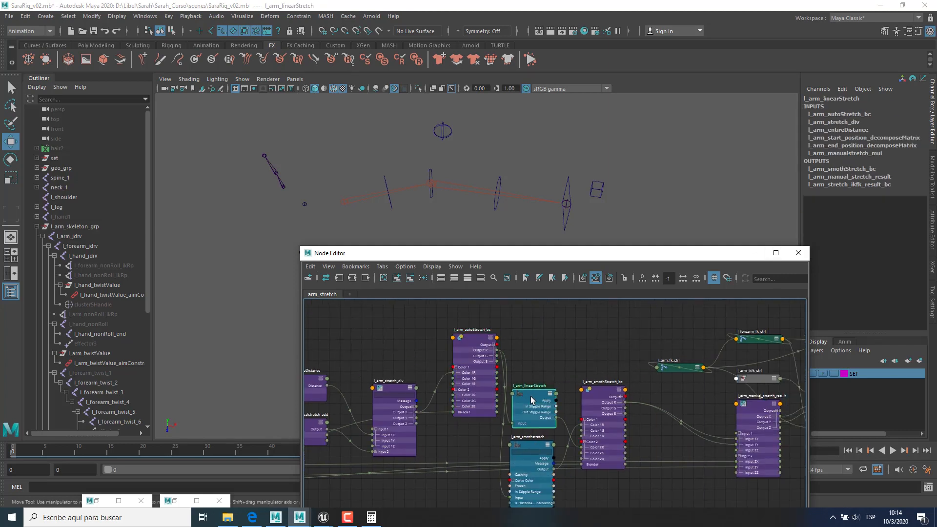
click(532, 449)
click(118, 501)
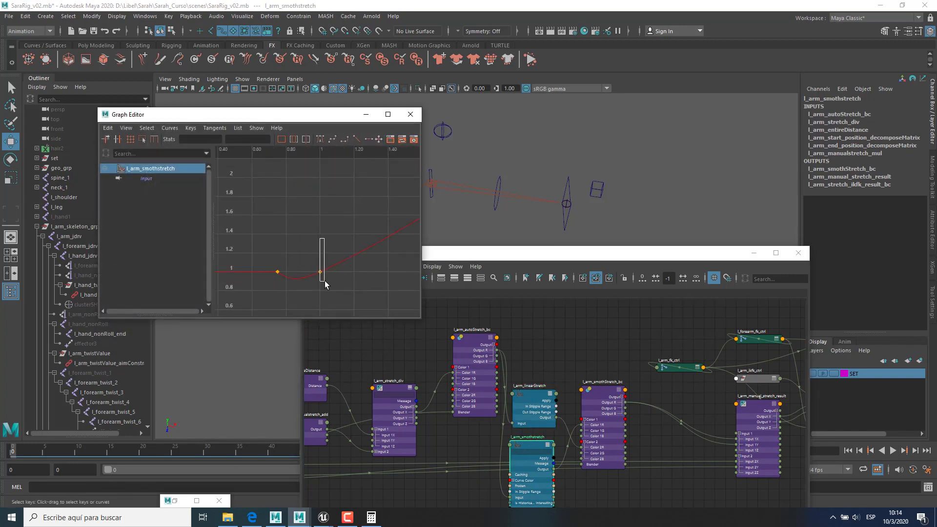
drag(324, 280, 324, 281)
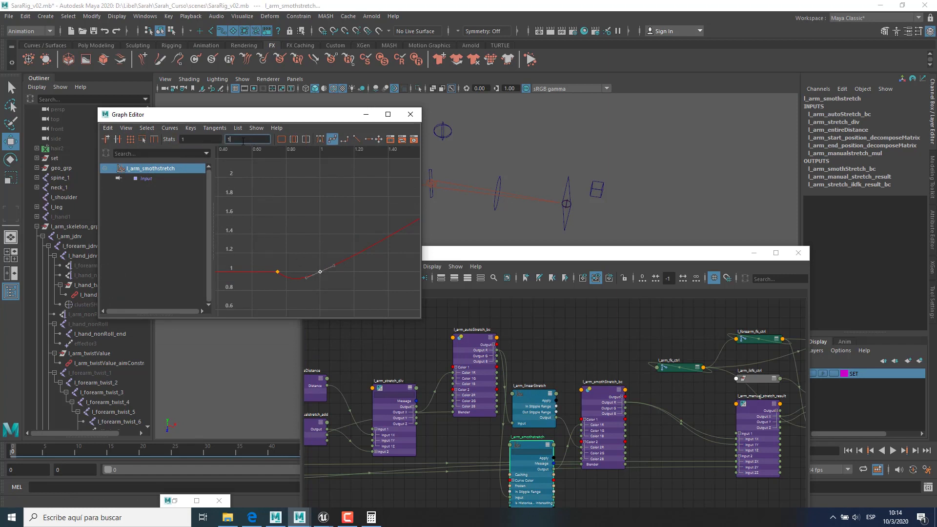
click(200, 139)
click(240, 139)
alt+middle_drag(312, 274, 346, 278)
alt+right_drag(346, 278, 285, 239)
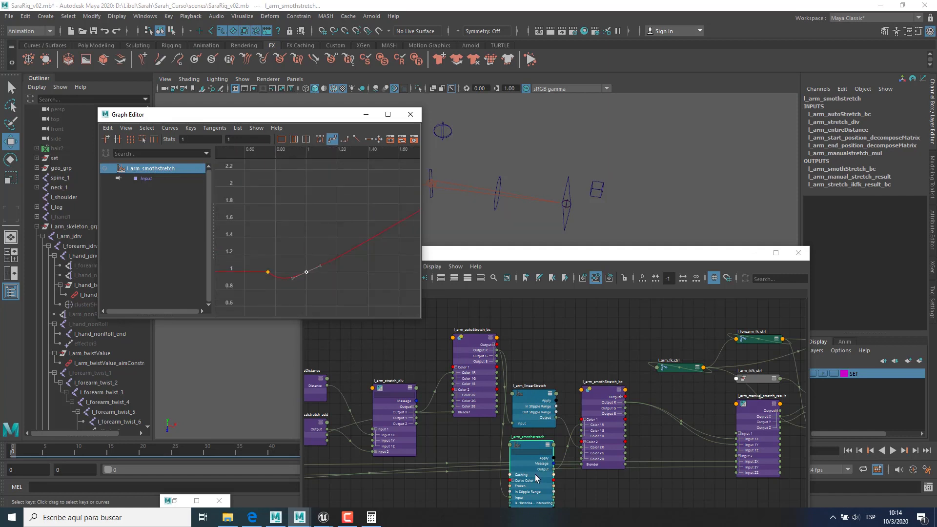
Step: Check the color values of l_arm_smothStretch_bc, the inputs of l_arm_manual_stretch_result and the values of l_arm_autoStretch_bc
click(605, 395)
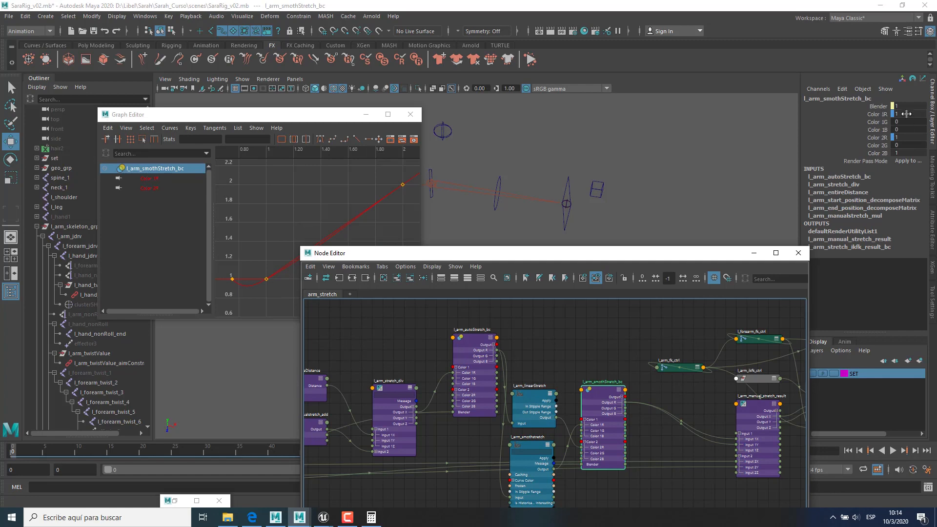
click(908, 137)
alt+middle_drag(681, 415, 562, 387)
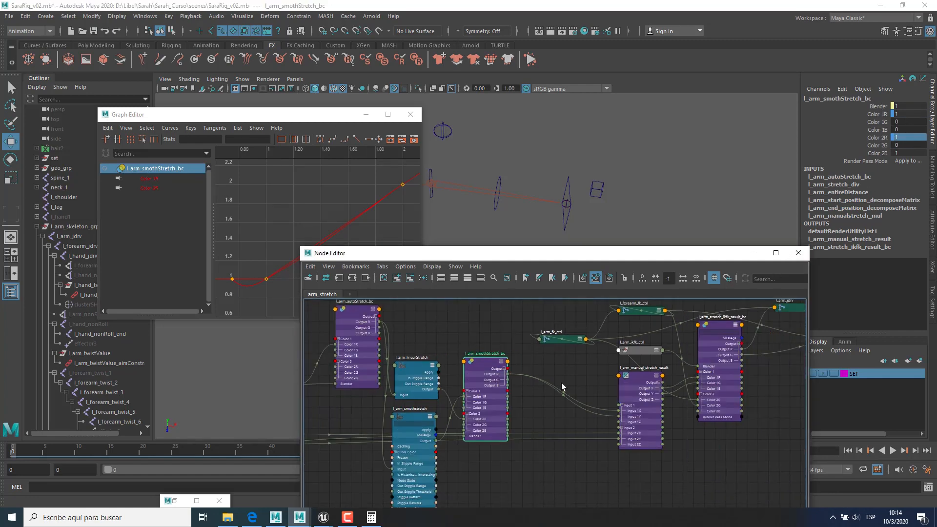
click(633, 379)
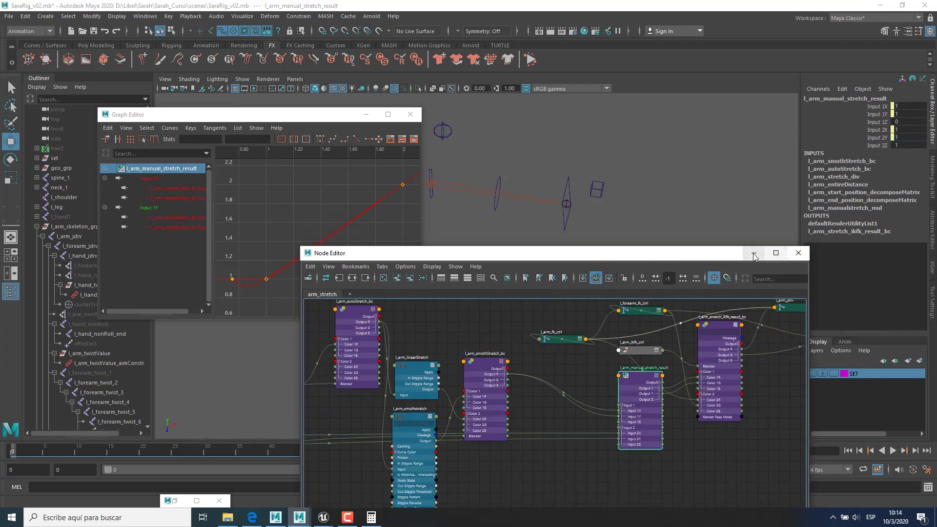
click(879, 137)
alt+middle_drag(445, 354, 473, 373)
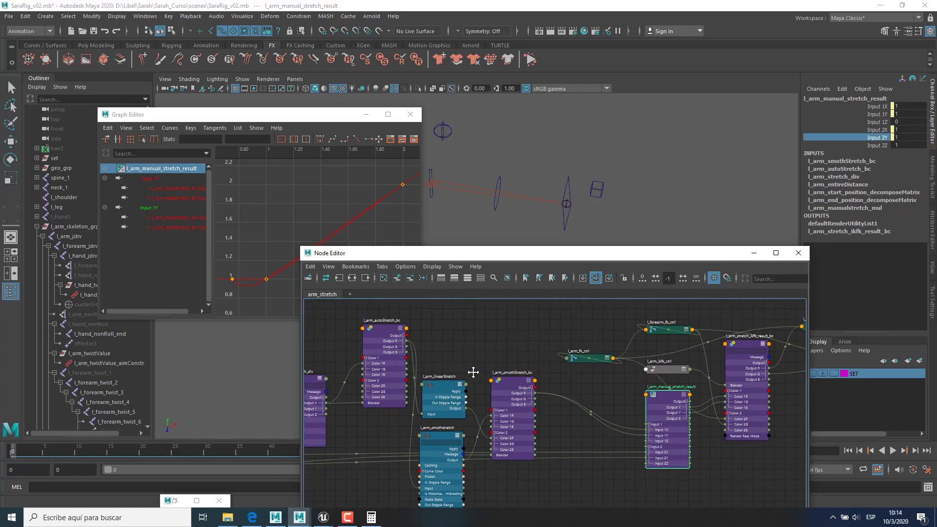
click(387, 329)
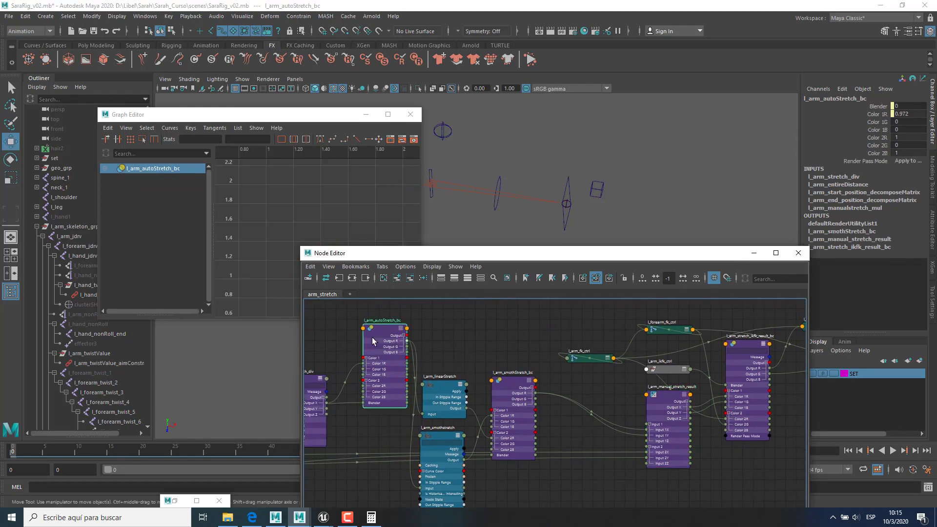
Step: Minimize the open editors, pull l_hand_ik_ctrl outward to about 9.9 in Translate X, and set its Auto Stretch to 1
click(754, 253)
click(366, 114)
click(565, 191)
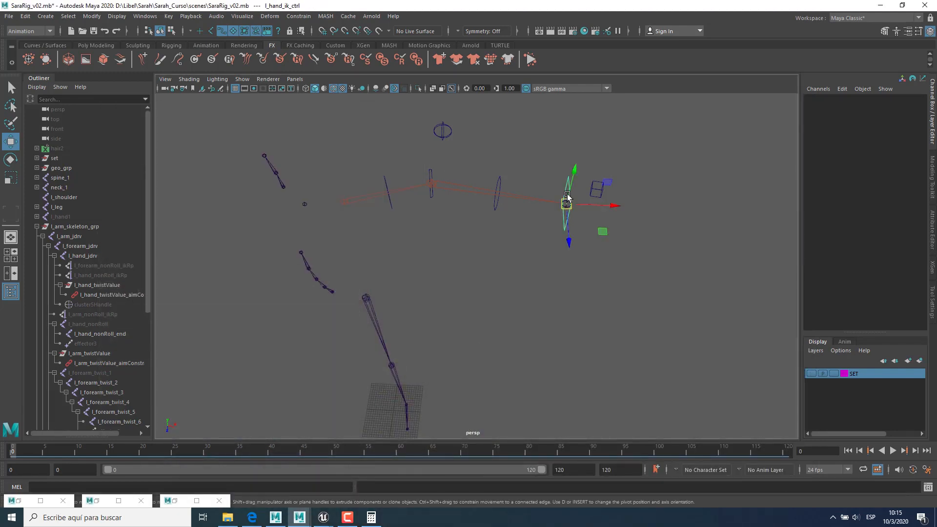
middle_drag(565, 204, 599, 208)
click(881, 193)
middle_drag(476, 270, 662, 239)
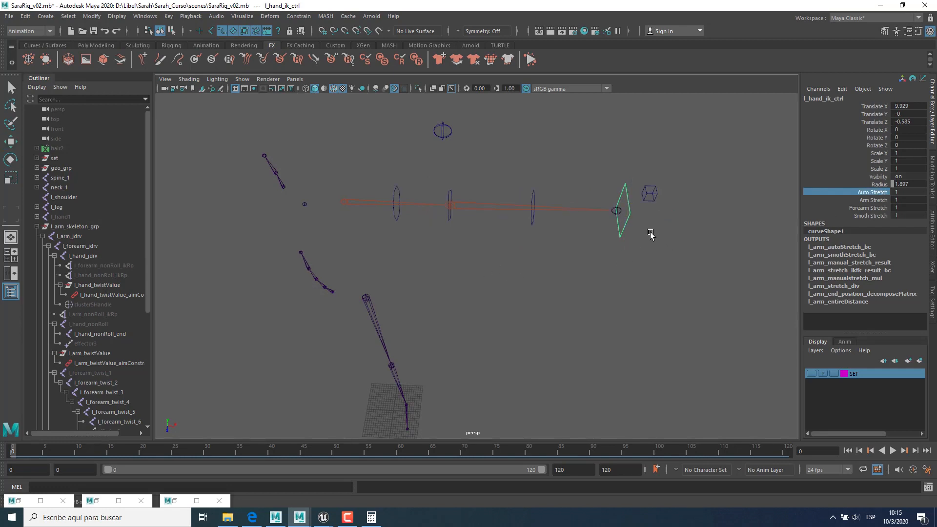
Step: Pull l_hand_ik_ctrl farther out to about 16.7 in Translate X and inspect the wrist alignment up close
key(w)
drag(622, 211, 655, 221)
alt+middle_drag(665, 255, 517, 260)
alt+right_drag(517, 260, 563, 259)
mouse_move(562, 258)
alt+mouse_down()
mouse_move(550, 257)
mouse_move(561, 255)
alt+mouse_up()
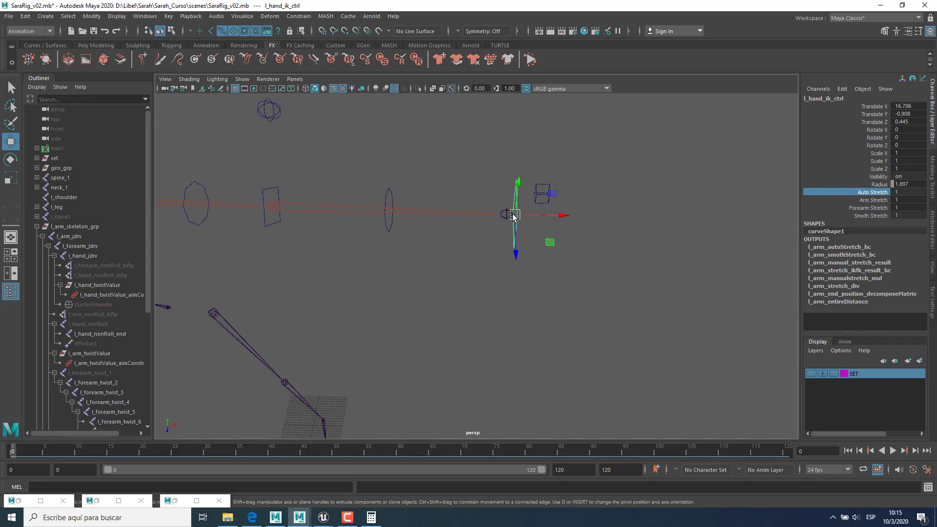
Step: Set the outgoing tangent of the key at input 1 on the l_arm_smothstretch curve to linear
click(871, 215)
key(q)
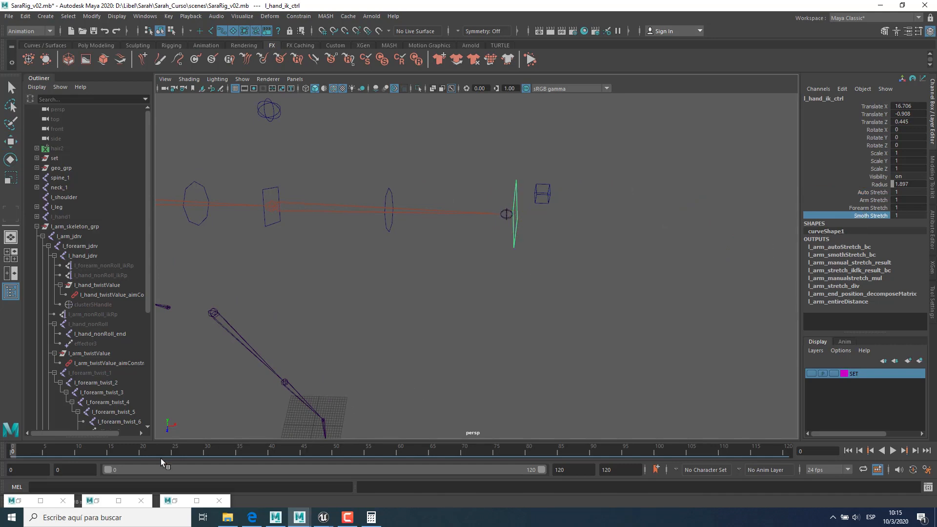
click(18, 501)
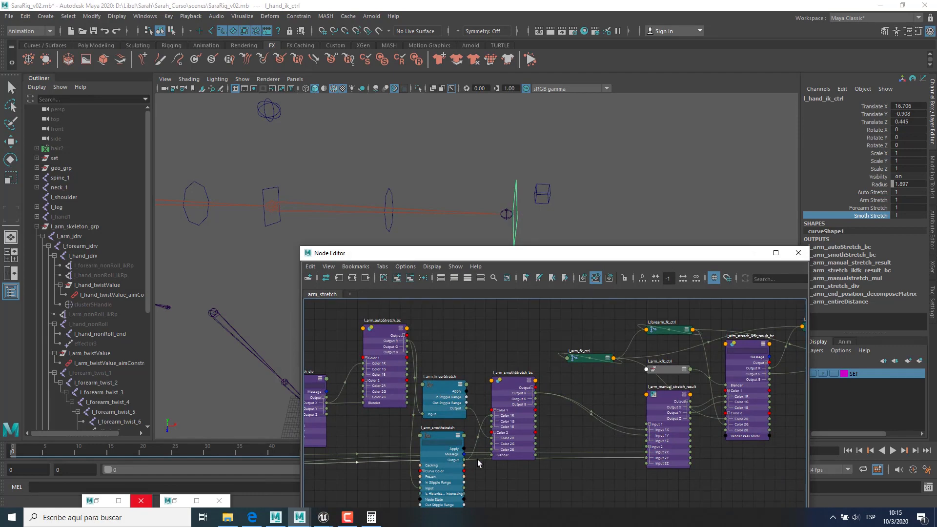
click(466, 397)
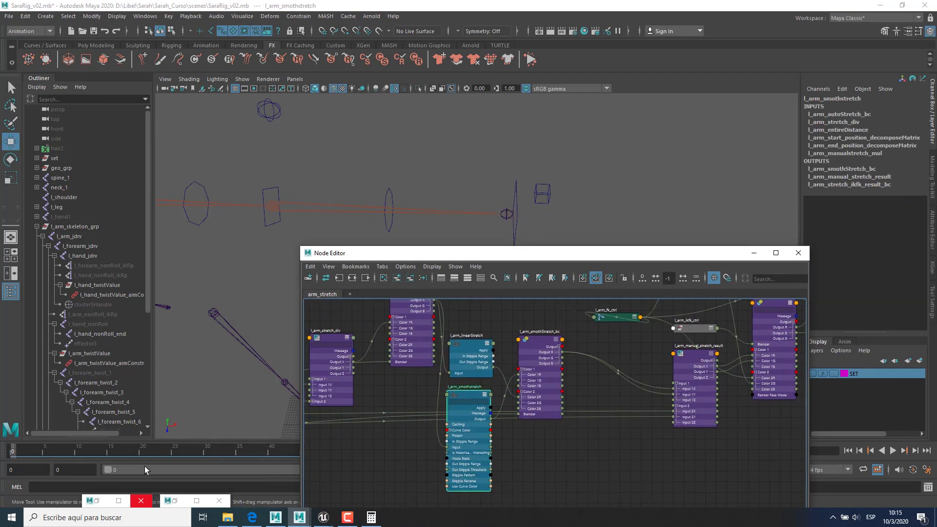
click(174, 501)
click(93, 501)
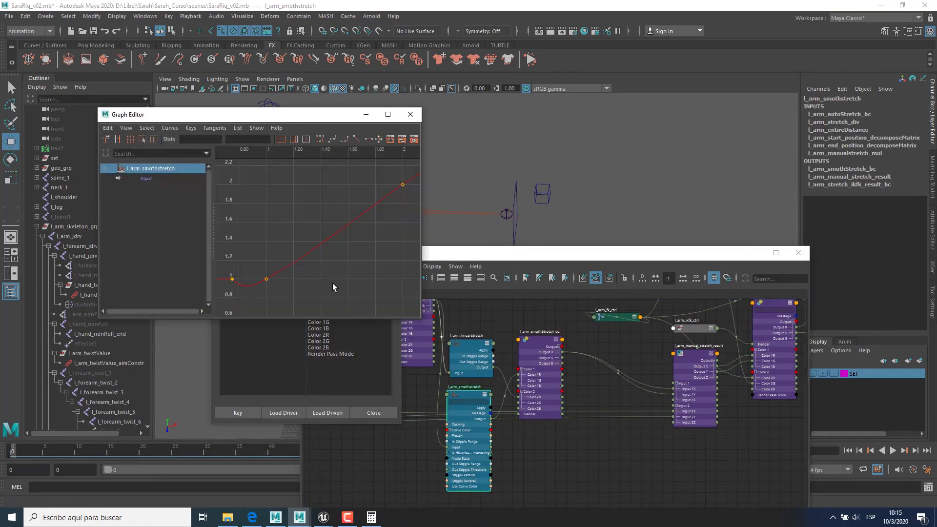
drag(274, 280, 274, 280)
drag(272, 254, 284, 282)
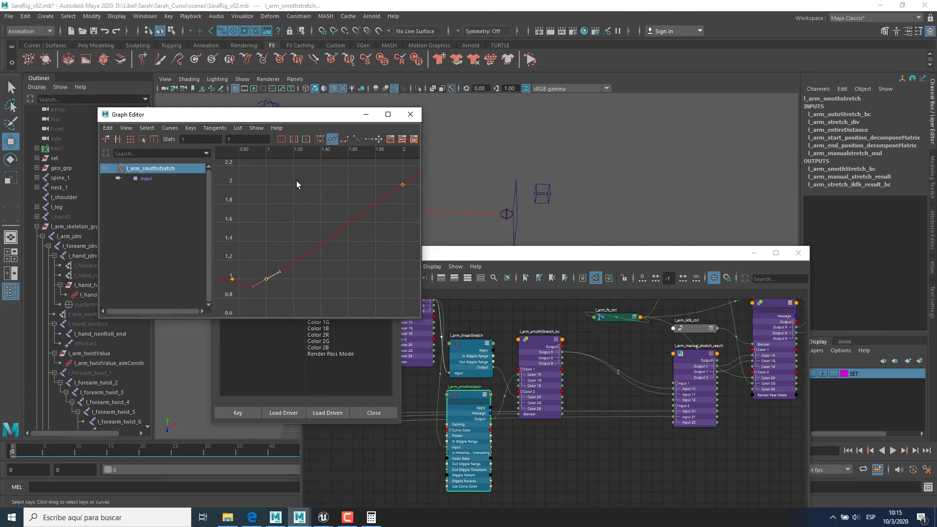
click(356, 139)
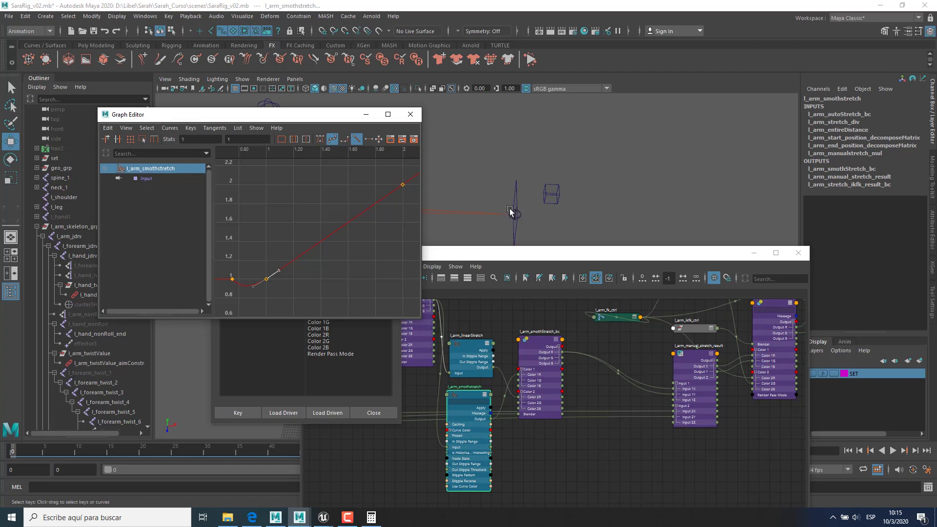
Step: Undo the linear tangent change to compare the wrist position, then reapply the linear tangent
alt+middle_drag(333, 279, 329, 276)
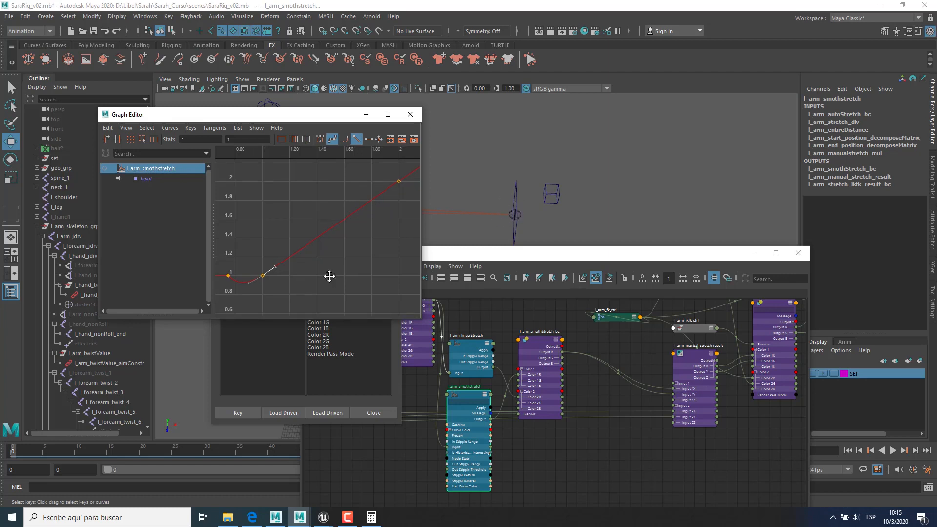
key(ctrl+z)
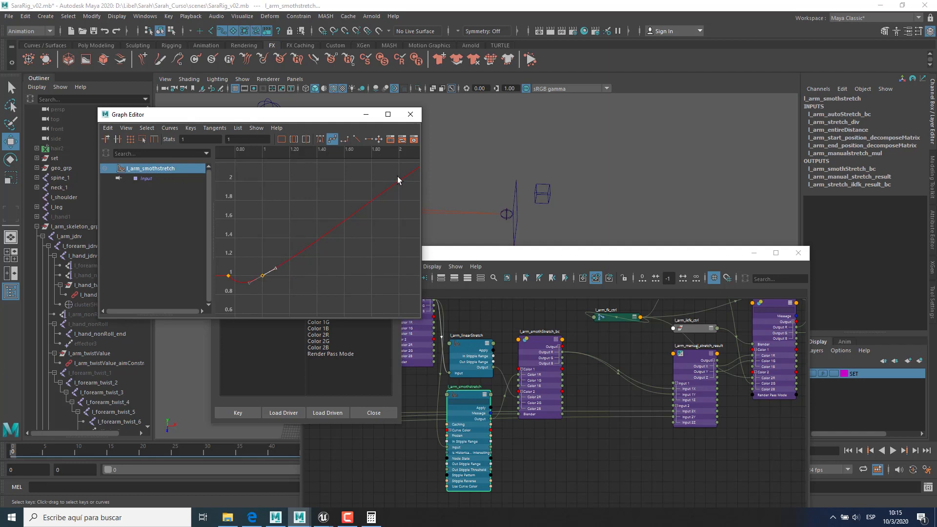
click(357, 140)
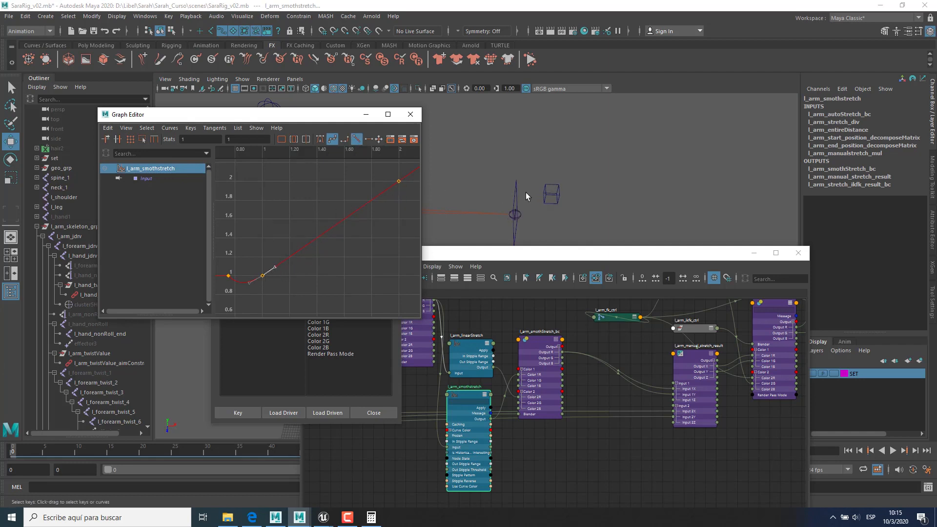
Step: Minimize the open editors, select l_hand_ik_ctrl, and pull it outward to about 22.7 in Translate X
click(754, 253)
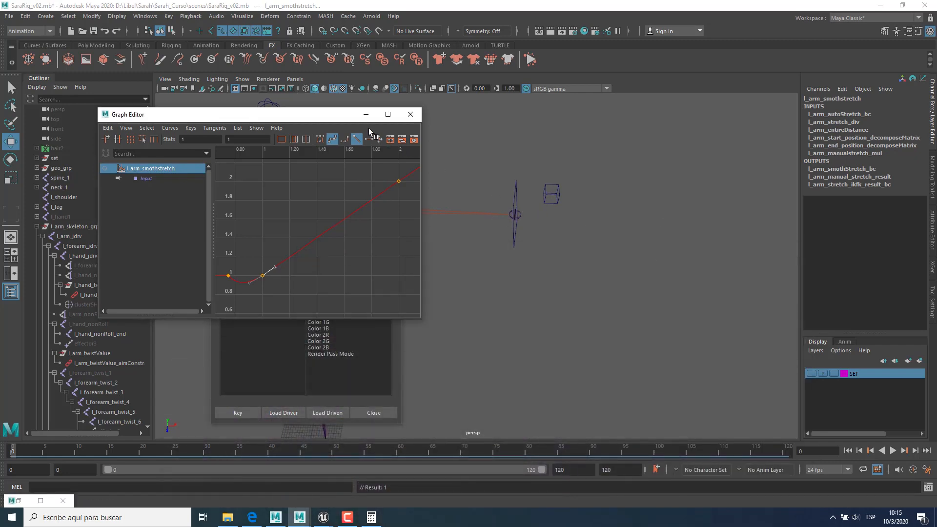
click(366, 115)
click(345, 157)
click(515, 217)
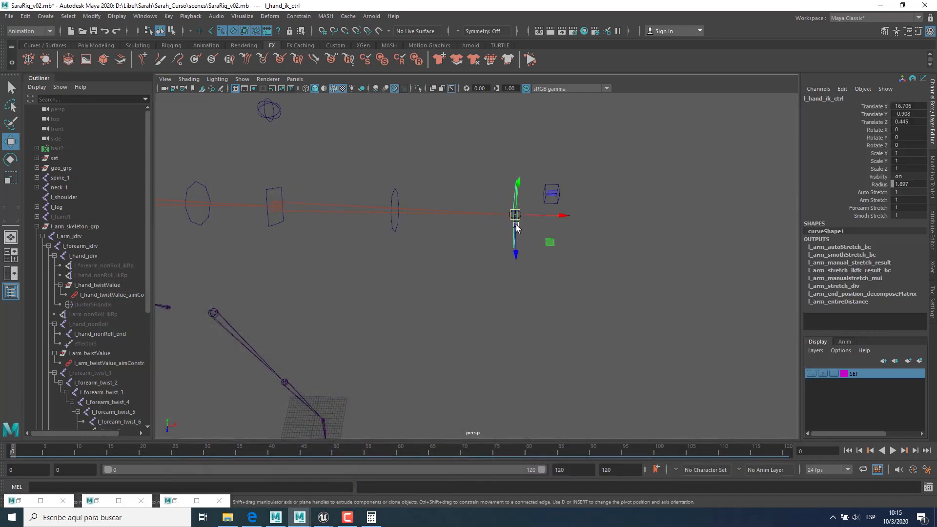
drag(517, 226, 485, 249)
alt+middle_drag(485, 249, 581, 257)
alt+right_drag(581, 258, 477, 256)
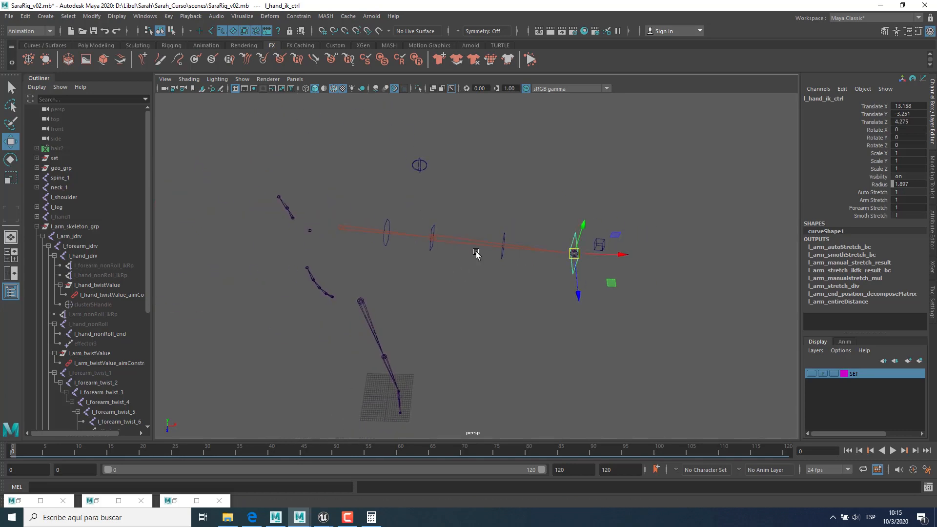
drag(575, 254, 634, 239)
Step: Set Auto Stretch on l_hand_ik_ctrl to 0 and move the control back to about 1.1 in Translate X
click(879, 193)
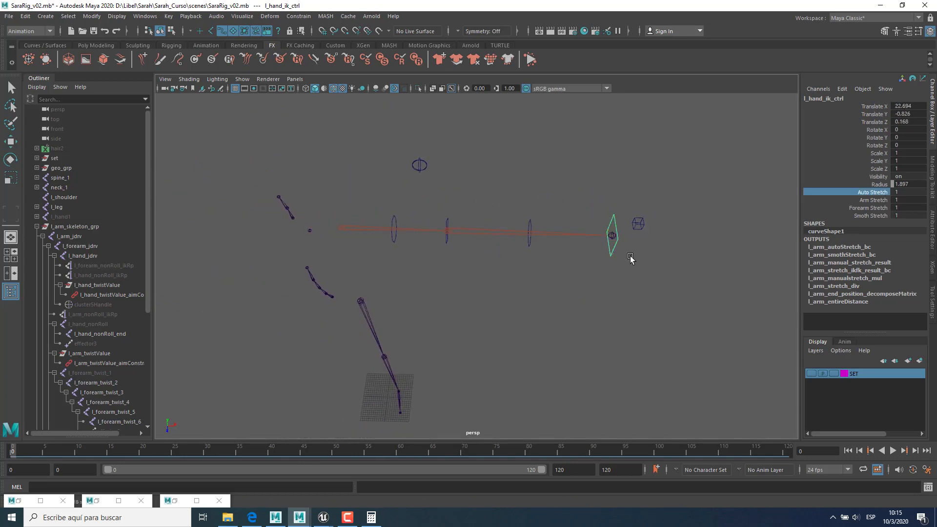
middle_drag(632, 259, 609, 256)
alt+drag(608, 256, 526, 230)
key(w)
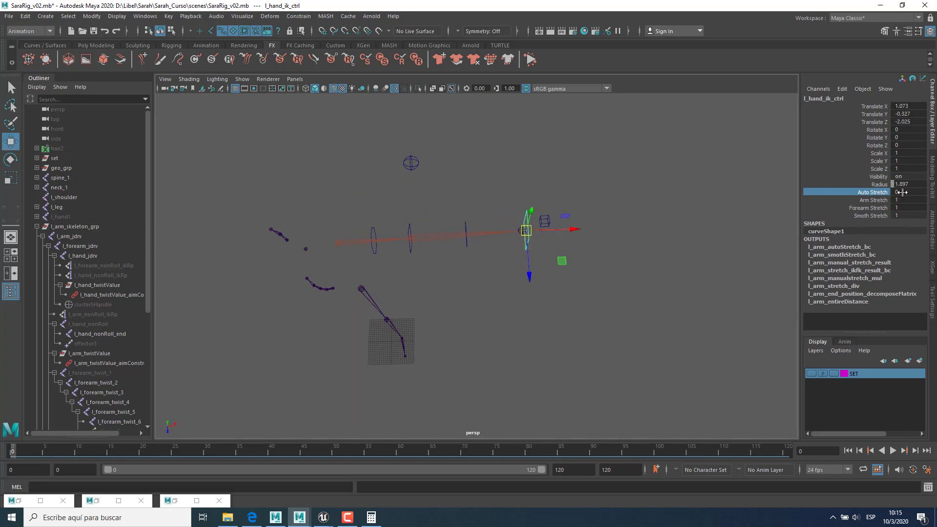
Step: Test the Arm Stretch and Forearm Stretch attributes on l_hand_ik_ctrl, undoing each change
click(880, 201)
alt+drag(497, 279, 507, 253)
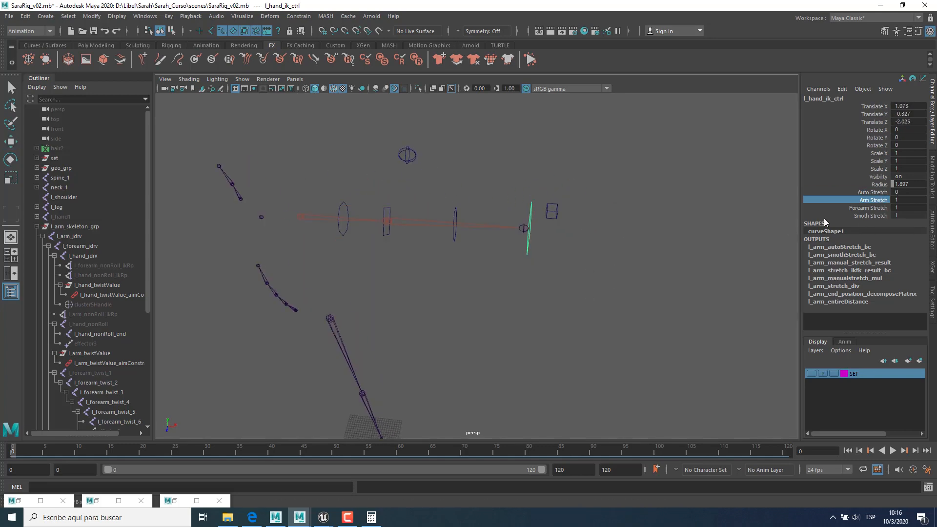
middle_drag(534, 250, 553, 260)
key(ctrl+z)
click(871, 209)
alt+drag(508, 217, 522, 246)
key(ctrl+z)
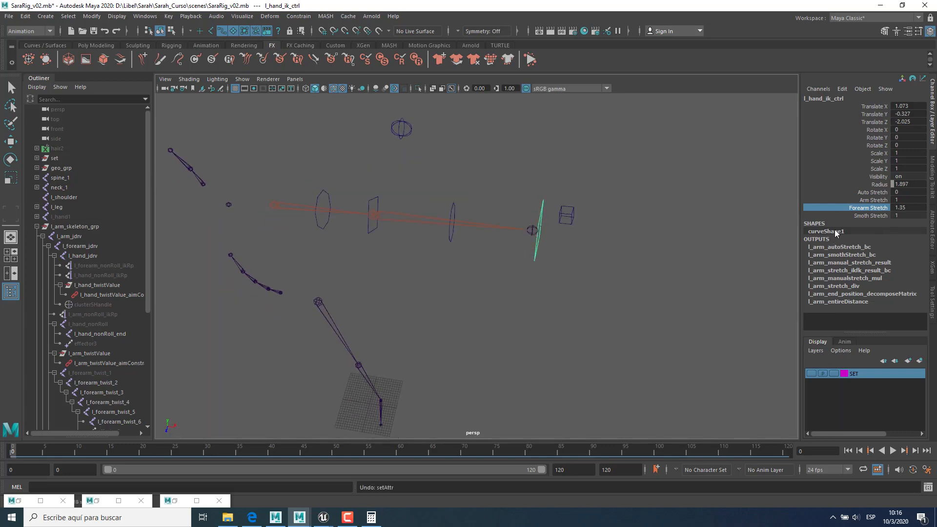
Step: Set Smoth Stretch on l_hand_ik_ctrl to 0 and move the control to about 4.7 in Translate X
click(870, 217)
alt+drag(596, 280, 617, 286)
middle_drag(590, 268, 480, 272)
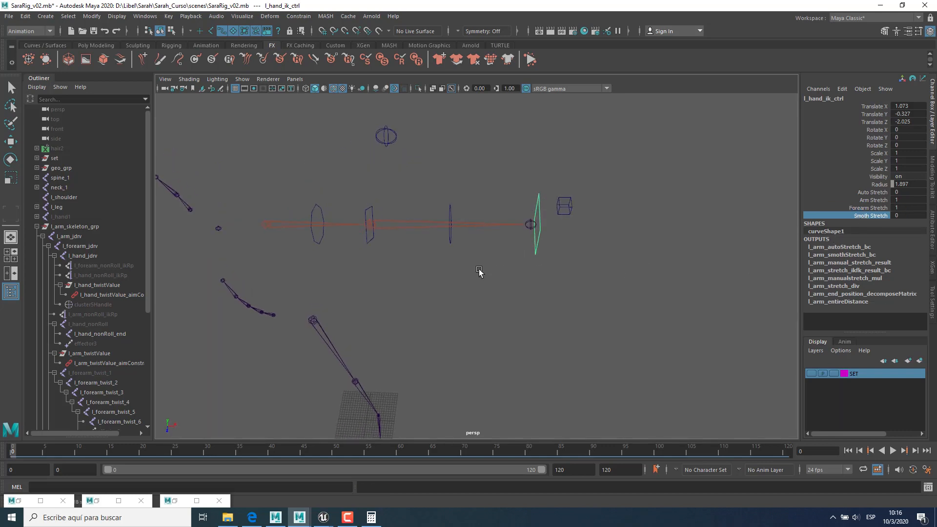
key(w)
middle_drag(557, 238, 510, 222)
drag(511, 222, 554, 235)
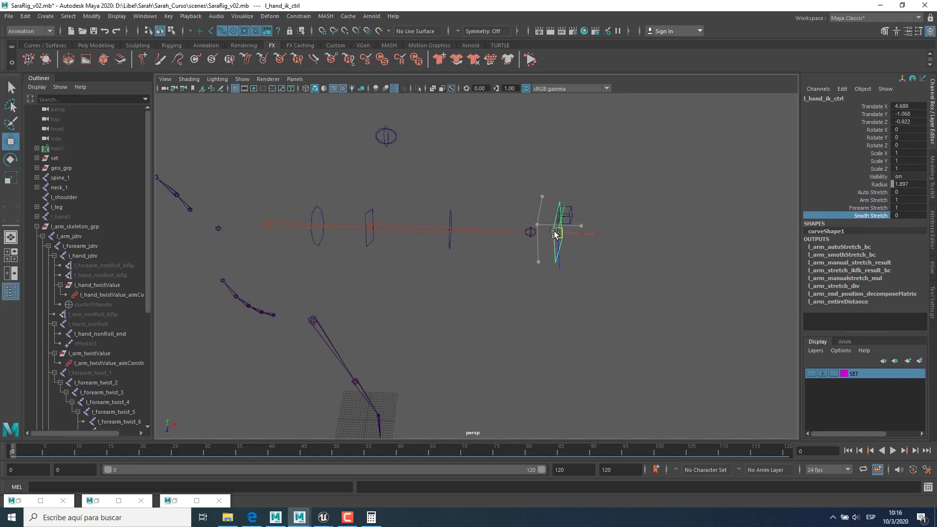
Step: Set Auto Stretch on l_hand_ik_ctrl to 1 and move the control to about 2.7 in Translate X
click(845, 193)
middle_drag(682, 228, 723, 229)
key(w)
mouse_move(553, 239)
middle_down()
mouse_move(465, 211)
mouse_move(561, 211)
mouse_move(566, 229)
mouse_move(541, 219)
mouse_move(537, 234)
mouse_move(548, 251)
middle_up()
Step: Set Smoth Stretch on l_hand_ik_ctrl to 1 and move the control to about 5.6 in Translate X
click(871, 216)
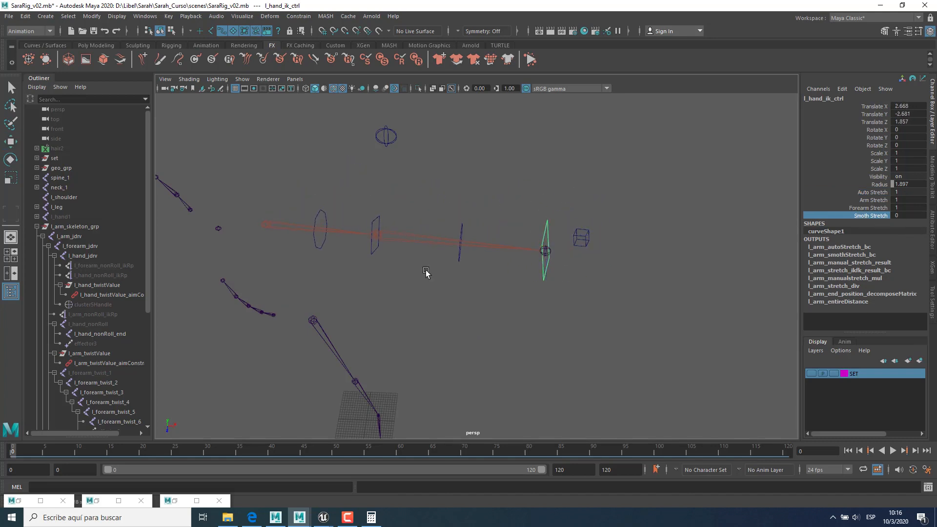
middle_drag(427, 272, 646, 268)
key(w)
middle_drag(558, 262, 563, 233)
Step: Reset Translate X, Y and Z of l_hand_ik_ctrl to 0 and clear the selection
drag(910, 107, 925, 122)
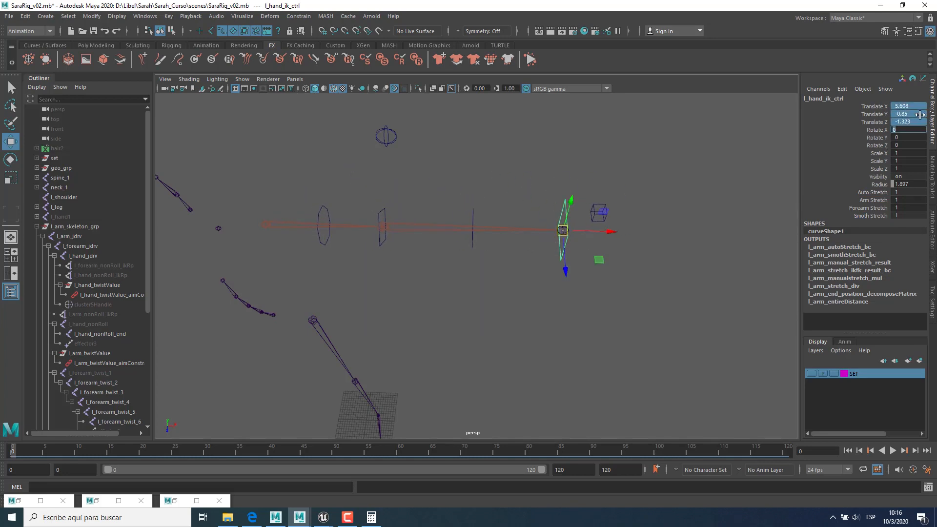
text(0)
key(Return)
click(636, 235)
Step: Select l_arm_ikfk_ctrl beside the wrist and switch the arm from IK to FK
alt+drag(635, 237, 578, 237)
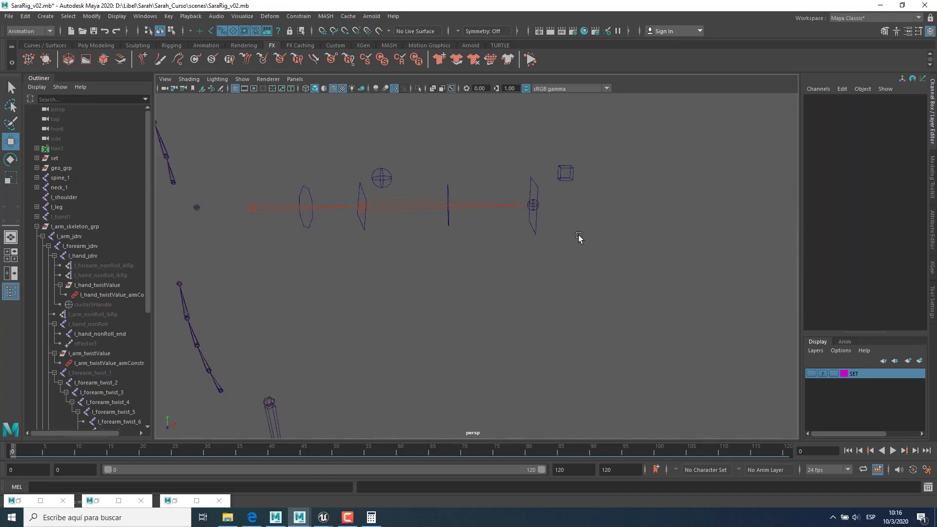
alt+middle_drag(578, 236, 623, 287)
click(565, 179)
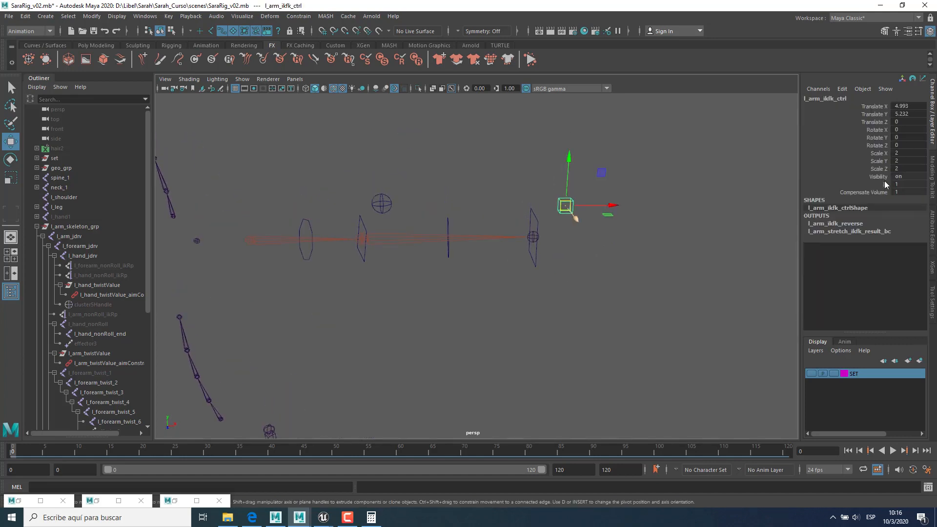
alt+drag(504, 264, 555, 272)
Step: Try Stretch values of about 1.1 and 0.1 on l_forearm_fk_ctrl, and return the attribute to 1
click(385, 225)
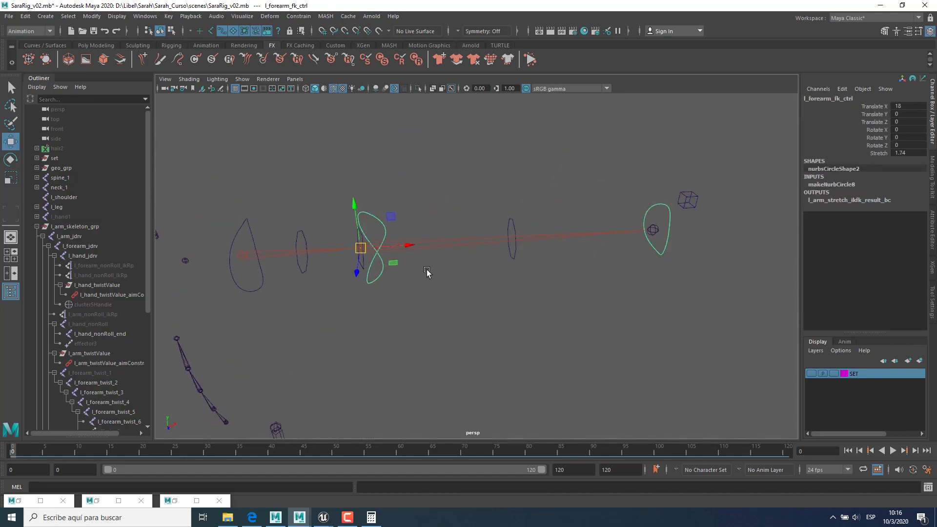
alt+drag(427, 272, 425, 278)
key(r)
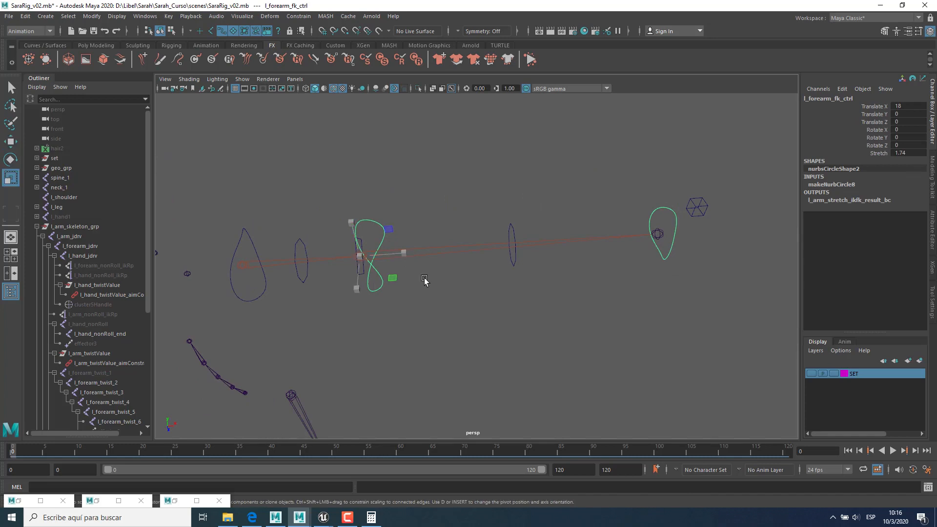
click(882, 155)
middle_drag(479, 279, 449, 276)
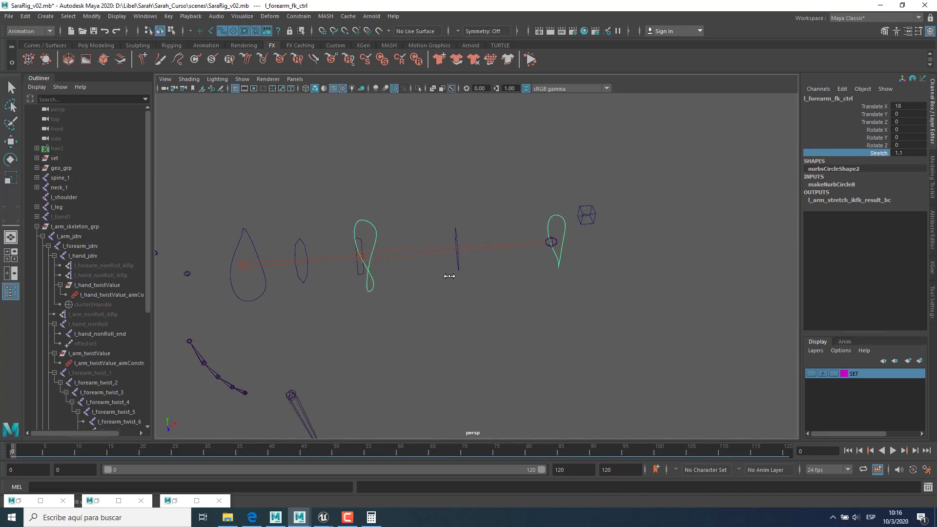
click(908, 154)
text(0.1)
key(Return)
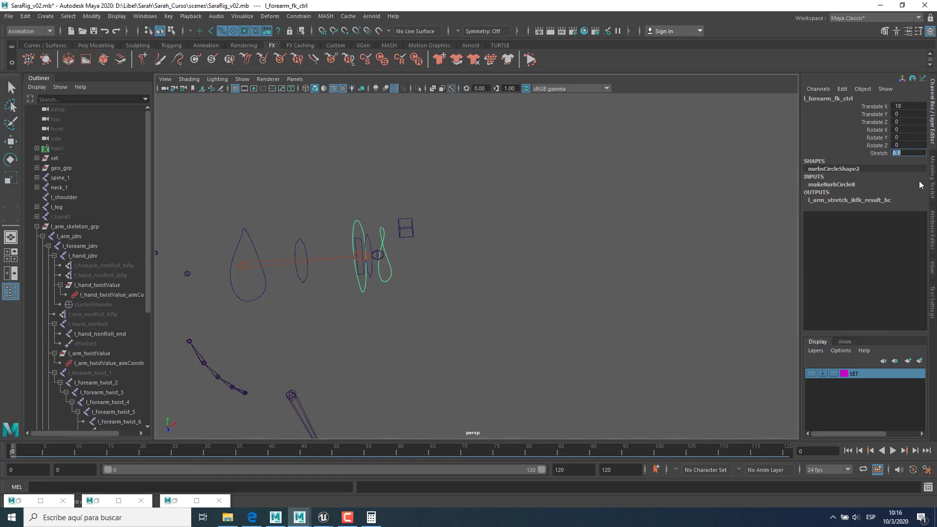
key(Return)
alt+drag(624, 361, 511, 349)
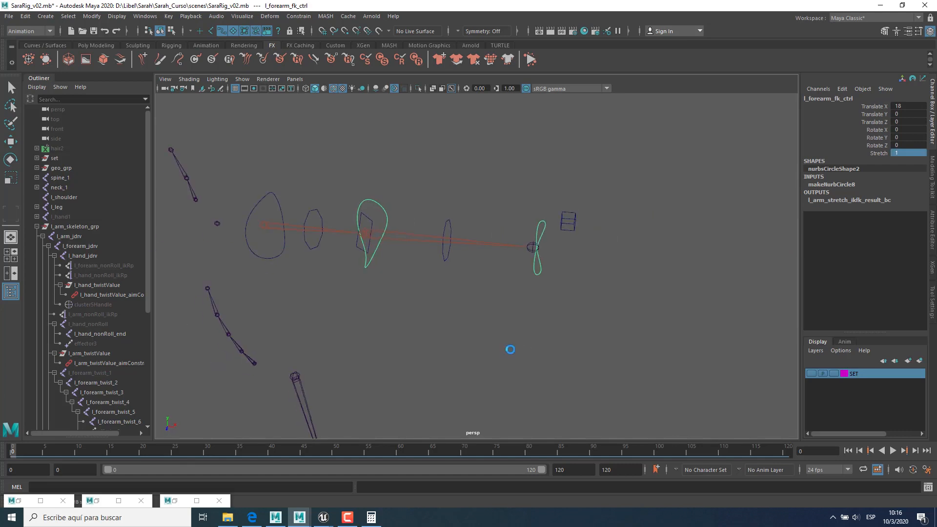
key(w)
Step: Restore the Graph Editor and Node Editor to review the arm_stretch network and the l_arm_linearStretch curve
click(658, 218)
scroll(529, 244, down, 4)
alt+drag(575, 250, 471, 288)
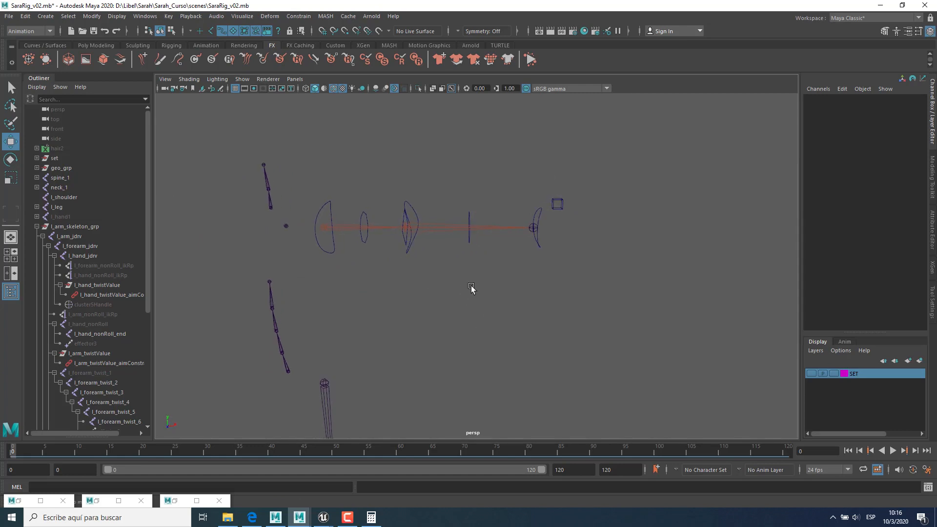
click(95, 501)
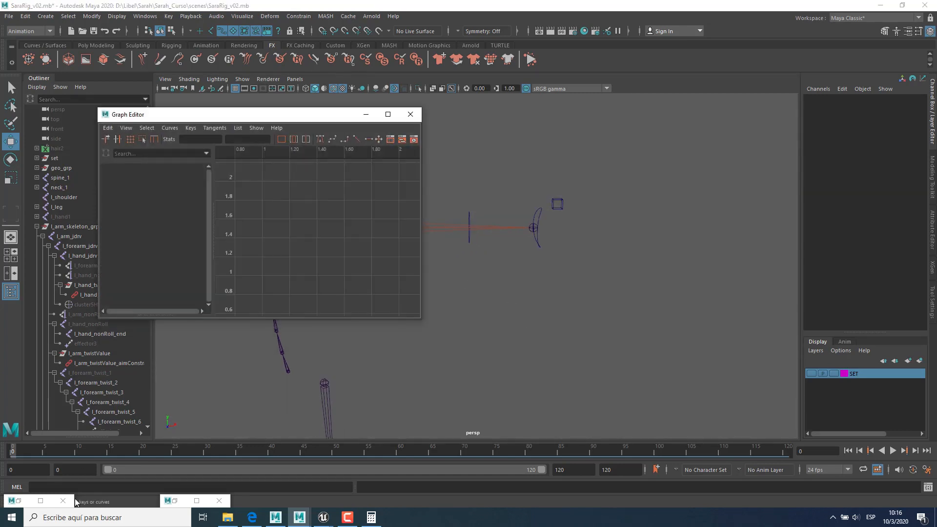
click(17, 500)
alt+middle_drag(548, 407, 576, 425)
scroll(577, 425, down, 3)
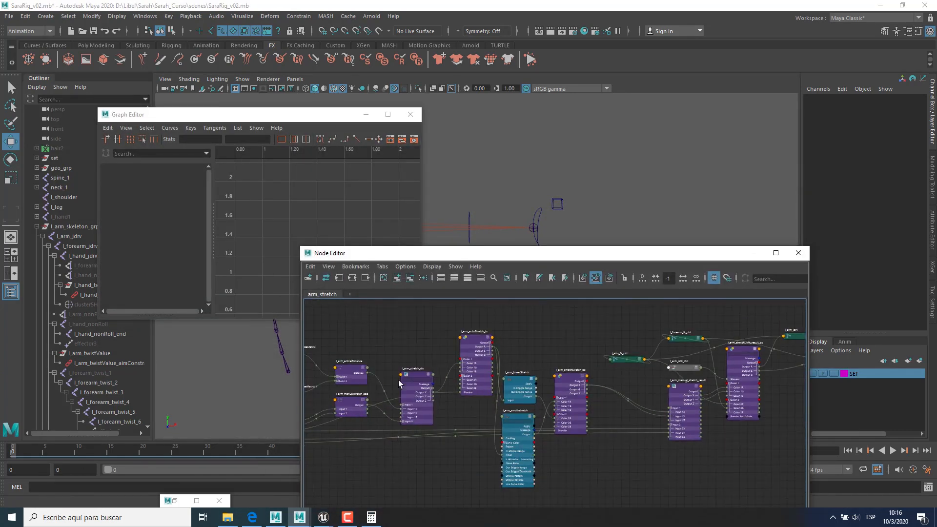
alt+middle_drag(309, 426, 394, 408)
alt+middle_drag(680, 360, 609, 350)
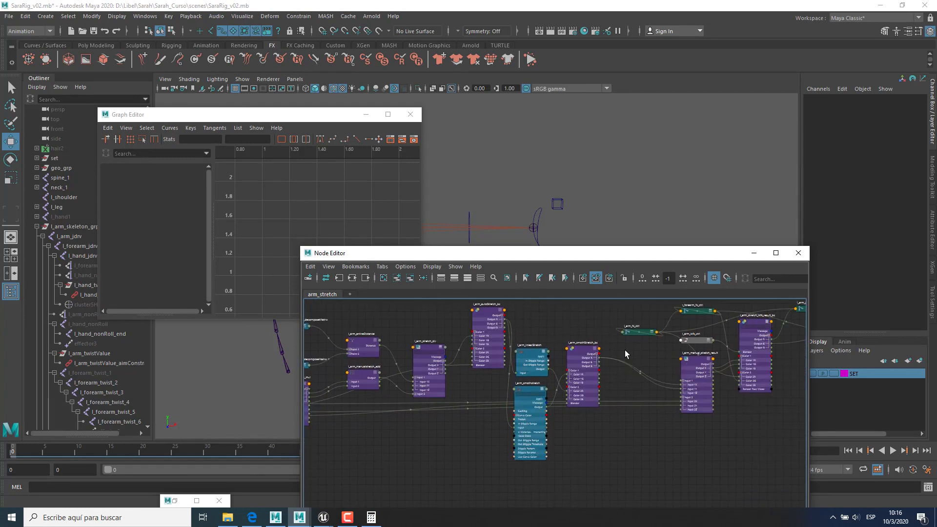
alt+middle_drag(655, 364, 642, 396)
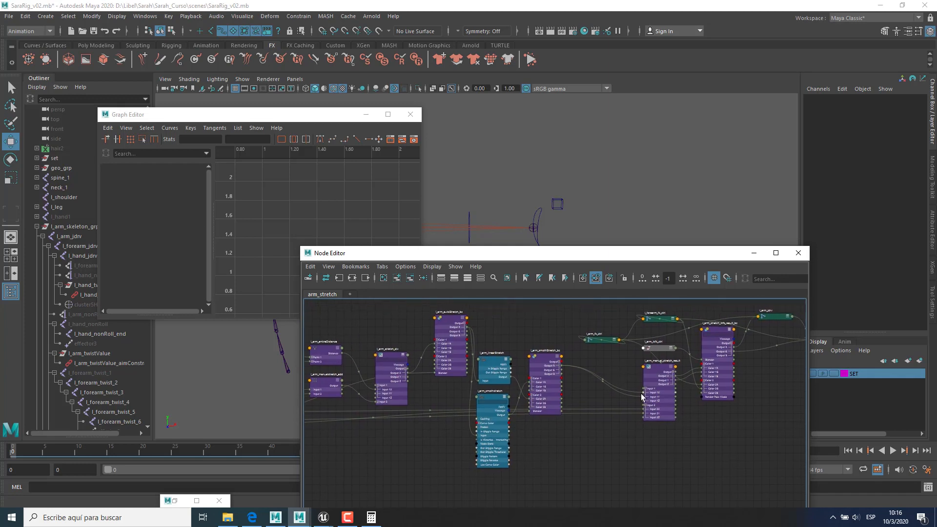
click(498, 368)
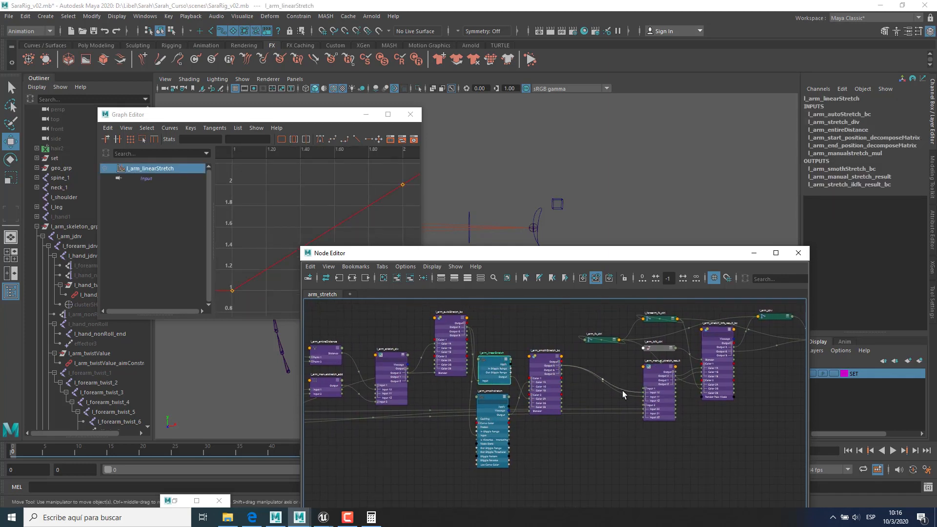
Step: Minimize both editors, clear the selection, and collapse the expanded left arm groups and controls in the scene hierarchy
click(754, 252)
click(366, 114)
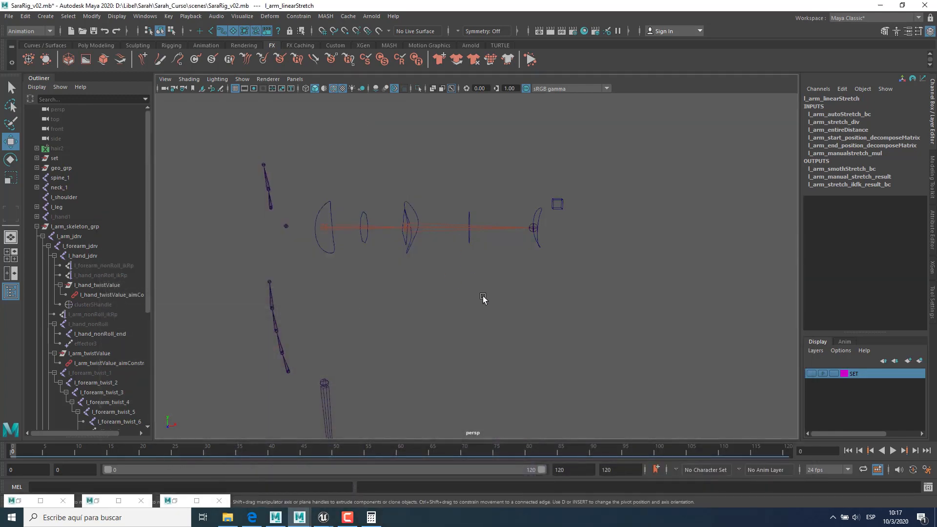
alt+middle_drag(483, 298, 536, 305)
alt+drag(535, 305, 594, 342)
click(594, 342)
alt+middle_drag(594, 341, 578, 345)
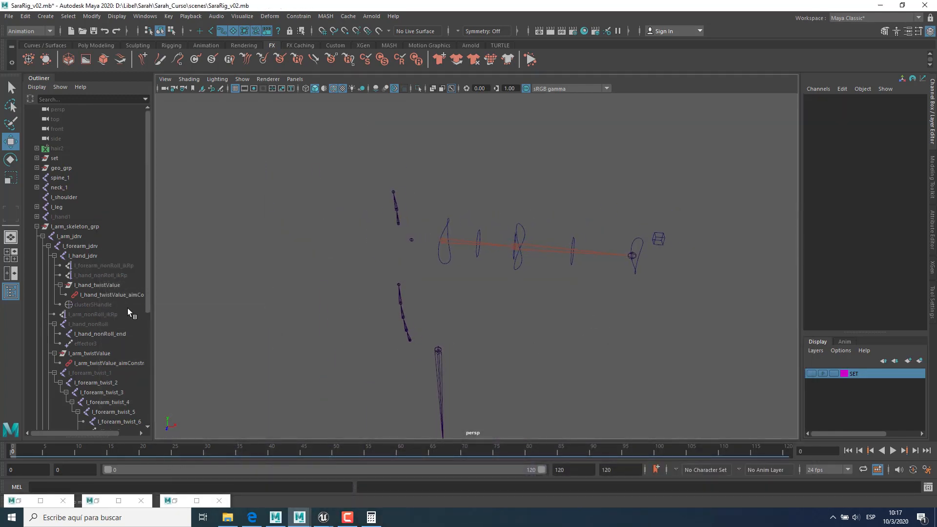
click(36, 226)
click(37, 265)
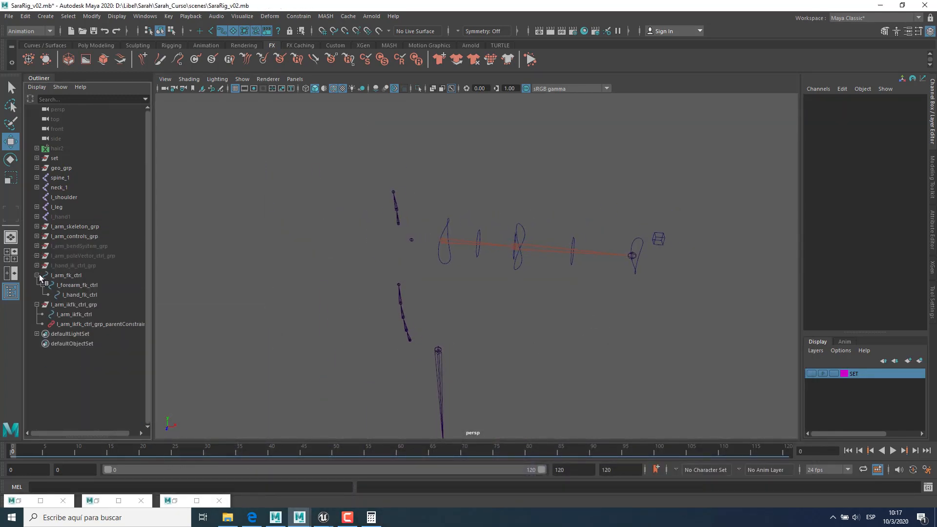
click(37, 276)
click(37, 285)
alt+drag(592, 328, 558, 350)
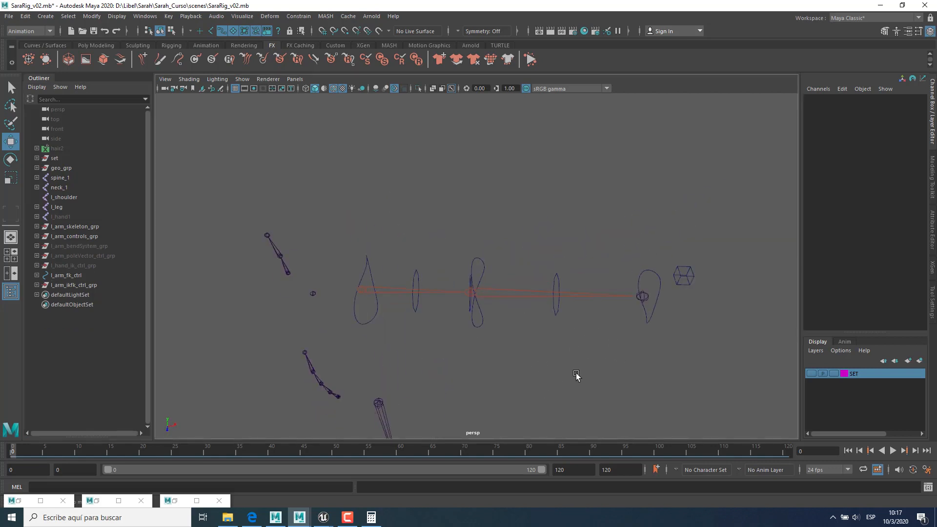
alt+drag(513, 327, 382, 303)
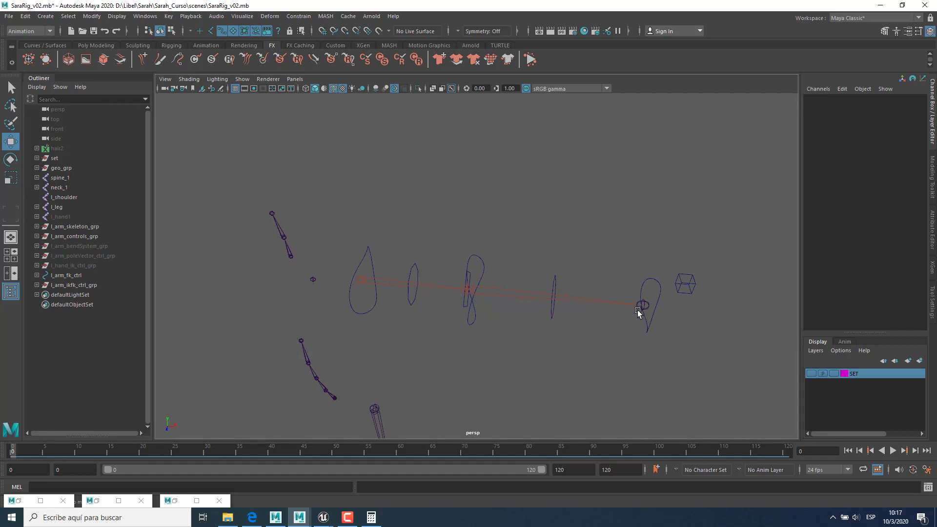
alt+drag(506, 328, 425, 271)
alt+drag(516, 333, 527, 338)
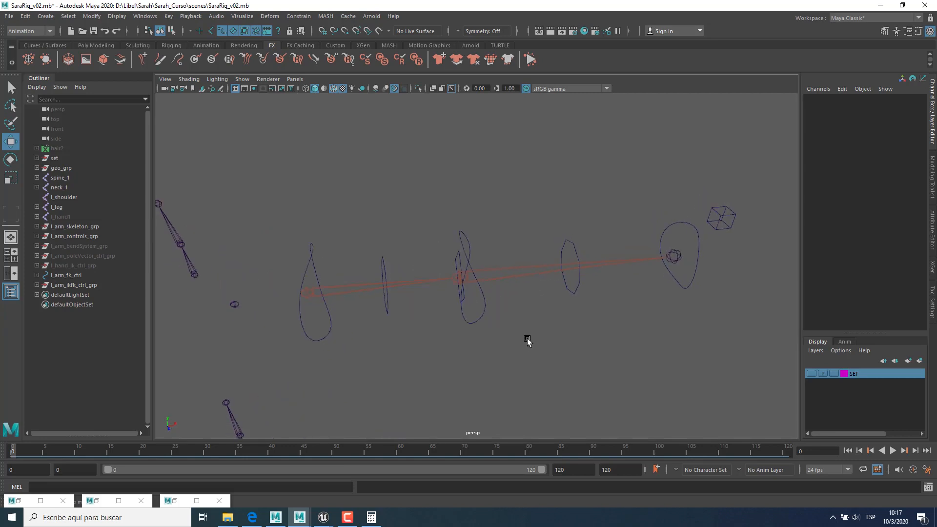
Step: Save the scene as a new version named SaraRig_v03.mb in the project's scenes folder
click(9, 17)
click(30, 64)
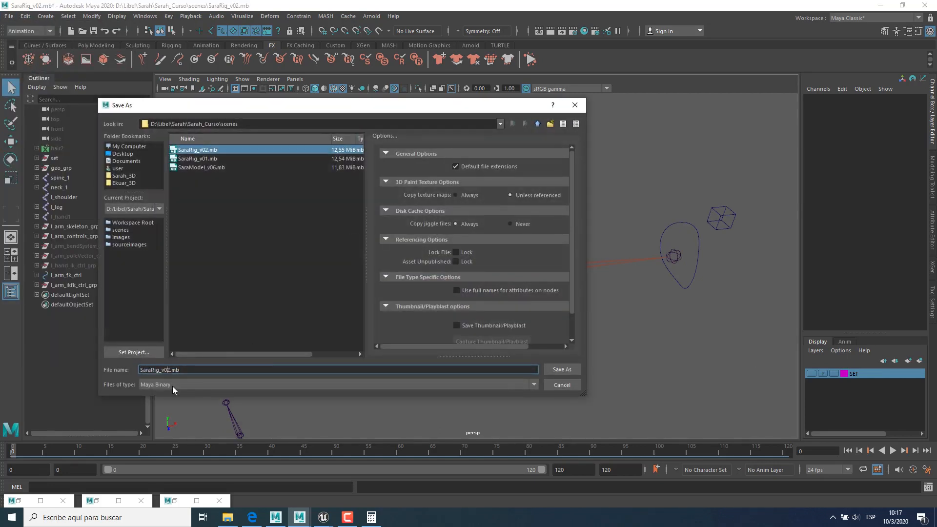
key(Return)
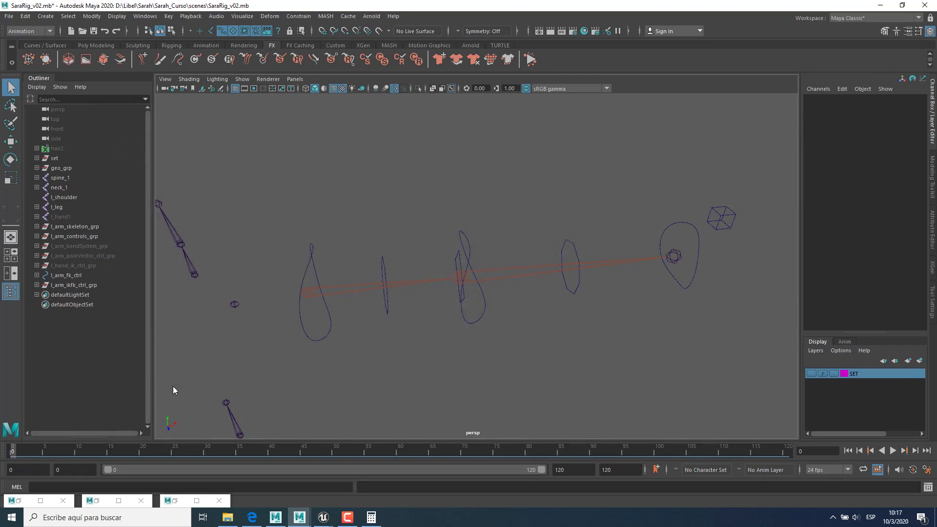
key(w)
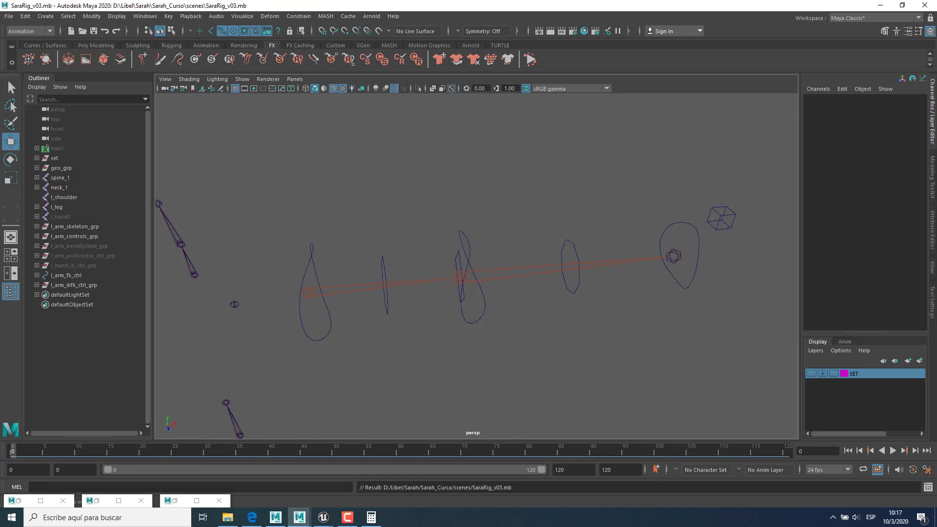